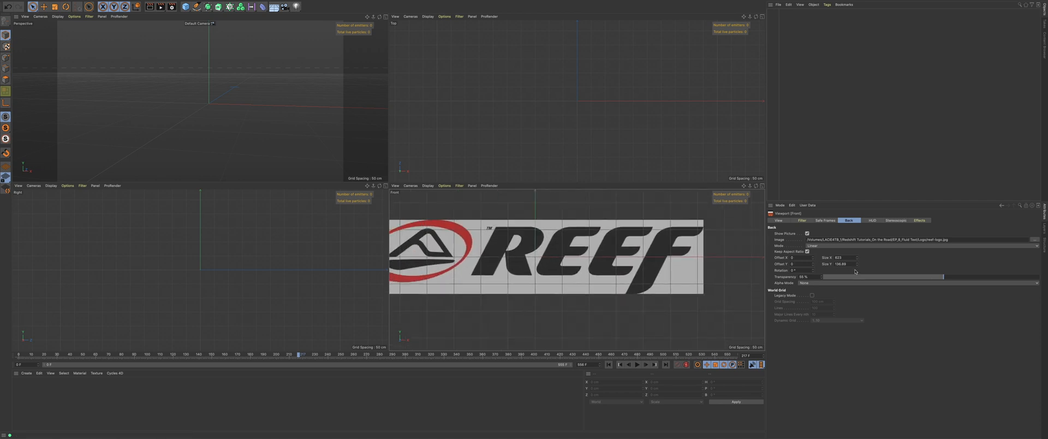
Step: Scale the REEF logo background picture down to about 490 wide, keeping its proportions, and maximize the Front view around it
{"action": "left_click_drag", "start_coordinate": [857, 259], "coordinate": [857, 284]}
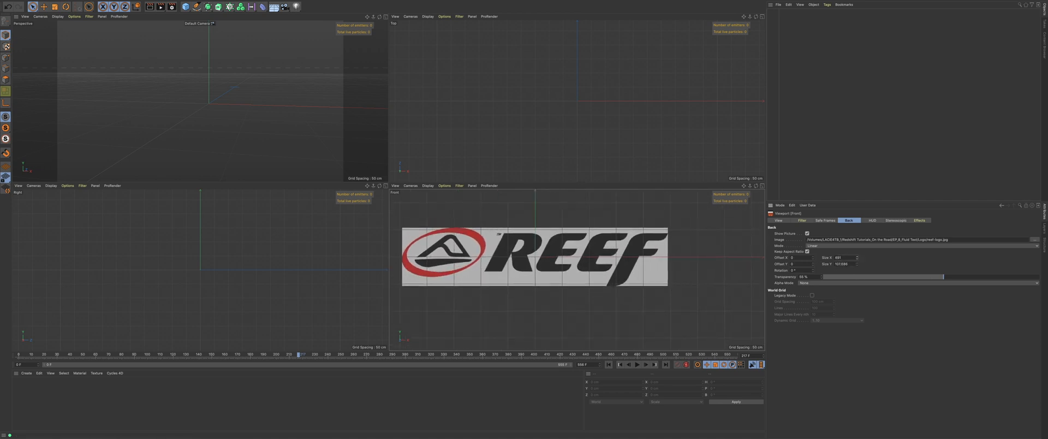
{"action": "middle_click_drag", "start_coordinate": [557, 269], "coordinate": [585, 277], "text": "alt"}
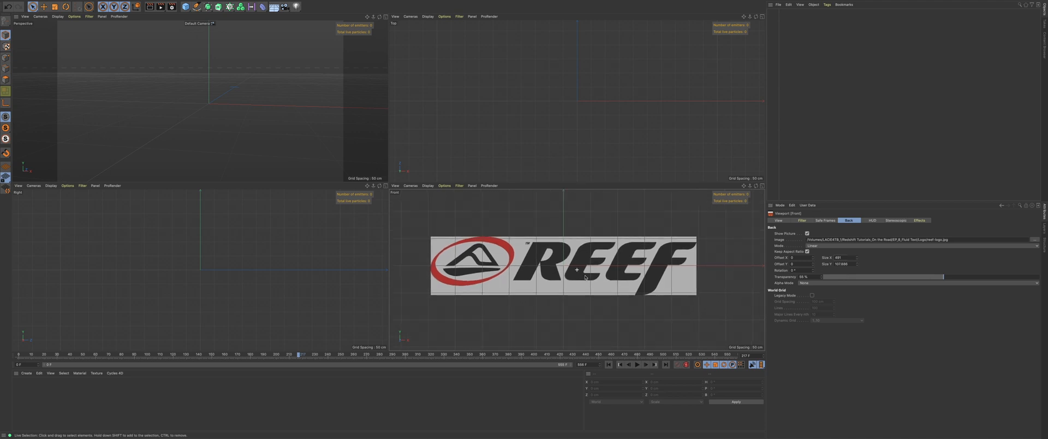
{"action": "left_click", "coordinate": [762, 186]}
{"action": "right_click_drag", "start_coordinate": [434, 173], "coordinate": [391, 175], "text": "alt"}
{"action": "middle_click_drag", "start_coordinate": [411, 176], "coordinate": [428, 178], "text": "alt"}
{"action": "right_click_drag", "start_coordinate": [428, 177], "coordinate": [479, 181], "text": "alt"}
{"action": "middle_click_drag", "start_coordinate": [479, 181], "coordinate": [453, 181], "text": "alt"}
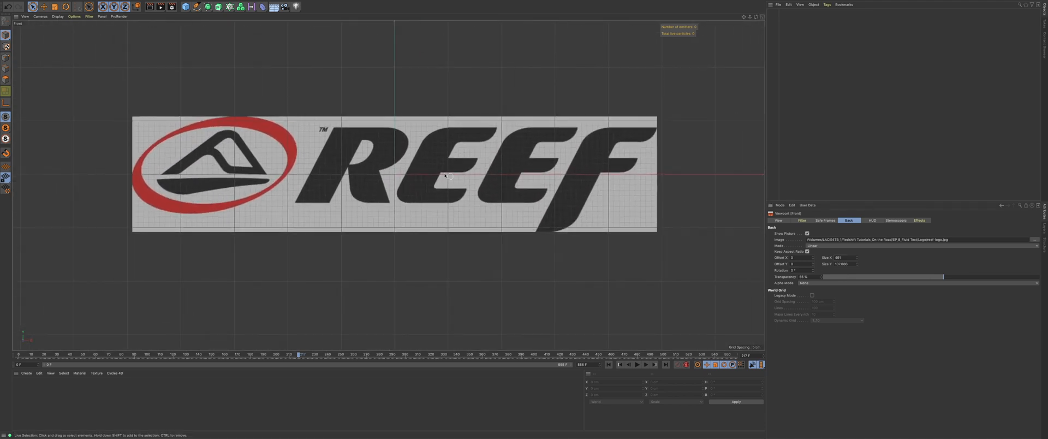
Step: Trace the letter R with a single open Bezier spline using the Spline Pen, from the stem's base round the bowl to the leg's end
{"action": "left_click", "coordinate": [198, 7]}
{"action": "left_click", "coordinate": [214, 15]}
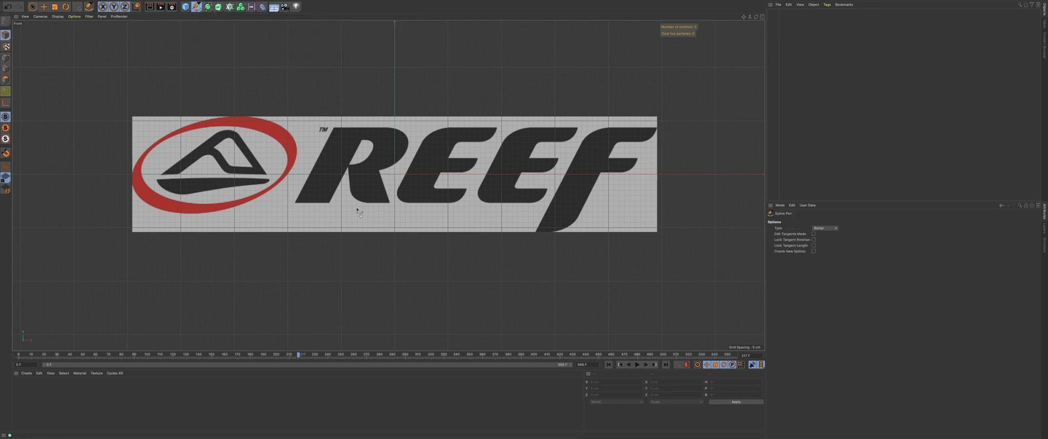
{"action": "left_click", "coordinate": [313, 197]}
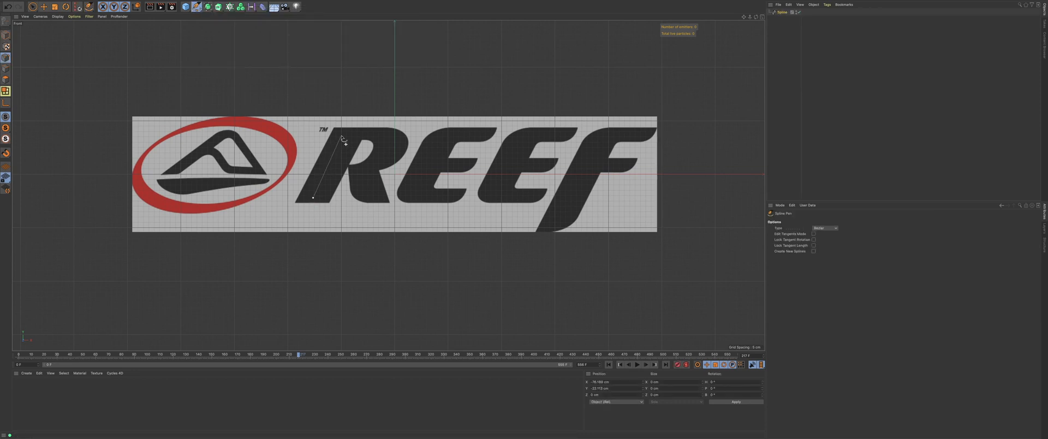
{"action": "left_click_drag", "start_coordinate": [341, 135], "coordinate": [395, 138]}
{"action": "left_click_drag", "start_coordinate": [350, 166], "coordinate": [330, 162]}
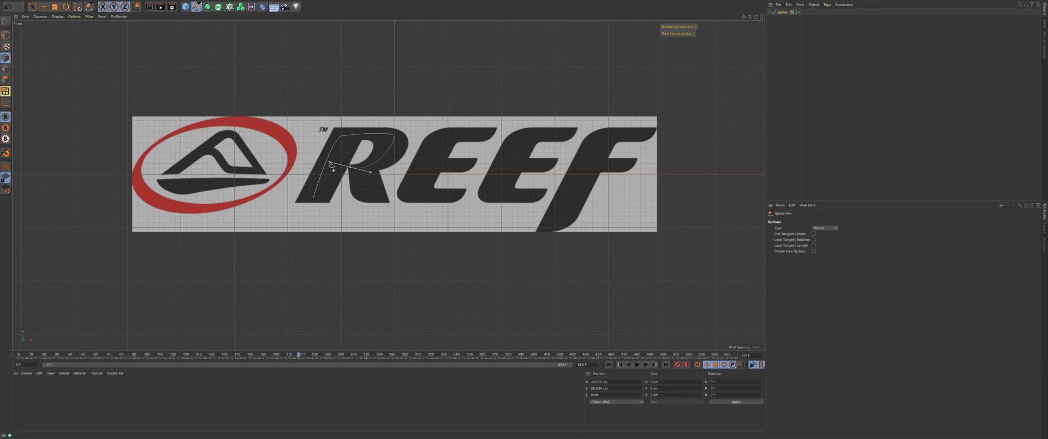
{"action": "left_click", "coordinate": [387, 202]}
{"action": "key", "text": "Escape"}
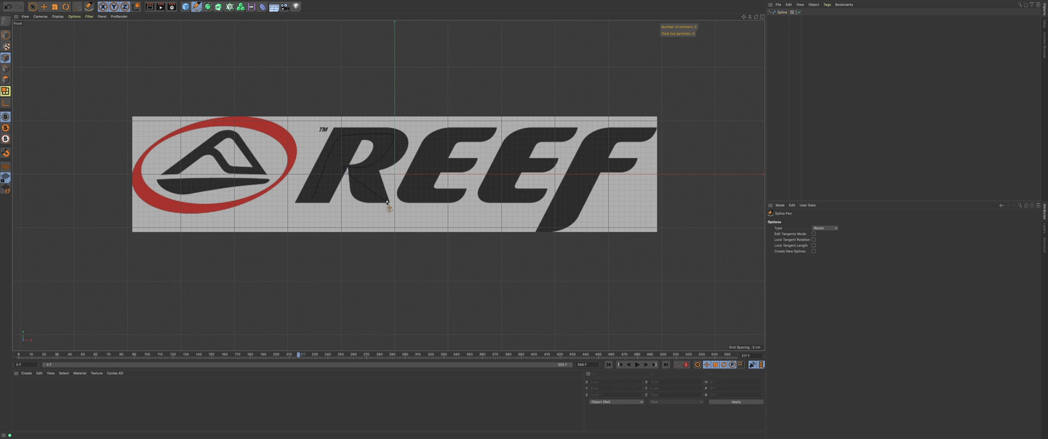
Step: Trace the first E with three separate open splines: the stem with its upper arm, the middle bar and the bottom bar
{"action": "left_click", "coordinate": [411, 195]}
{"action": "left_click_drag", "start_coordinate": [442, 136], "coordinate": [493, 134]}
{"action": "key", "text": "Escape"}
{"action": "left_click", "coordinate": [430, 165]}
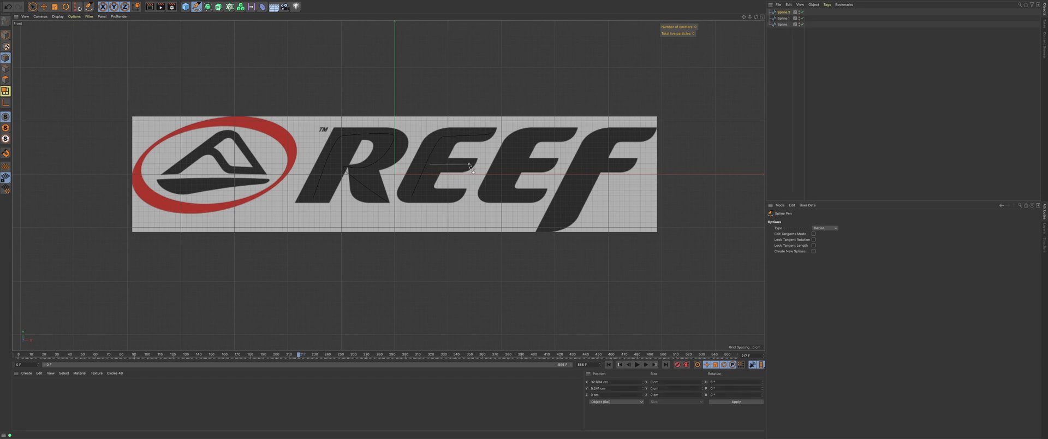
{"action": "key", "text": "Escape"}
{"action": "left_click", "coordinate": [415, 195]}
{"action": "left_click", "coordinate": [460, 196]}
{"action": "key", "text": "Escape"}
Step: Trace the second E with three open splines for the stem and upper arm, the middle bar and the bottom bar
{"action": "left_click", "coordinate": [494, 194]}
{"action": "left_click", "coordinate": [524, 135]}
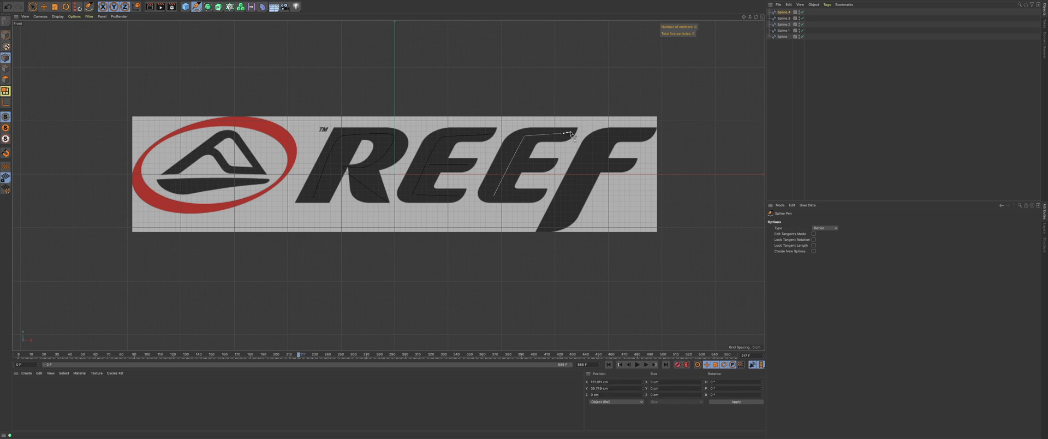
{"action": "left_click", "coordinate": [573, 132]}
{"action": "key", "text": "Escape"}
{"action": "left_click", "coordinate": [516, 164]}
{"action": "left_click", "coordinate": [551, 164]}
{"action": "key", "text": "Escape"}
{"action": "left_click", "coordinate": [503, 194]}
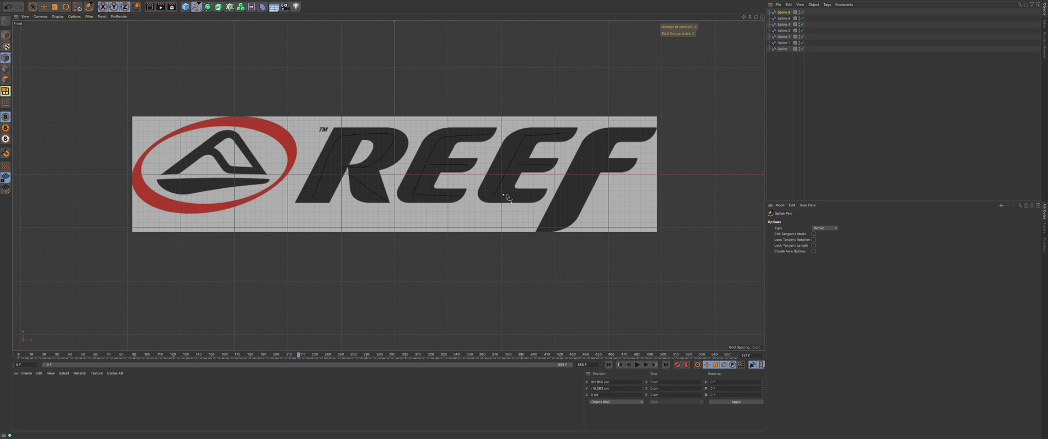
{"action": "left_click", "coordinate": [541, 194]}
{"action": "key", "text": "Escape"}
Step: Trace the F with two open splines, one for the long stem and top arm and one for the crossbar
{"action": "left_click", "coordinate": [551, 228]}
{"action": "left_click", "coordinate": [593, 143]}
{"action": "left_click", "coordinate": [602, 138]}
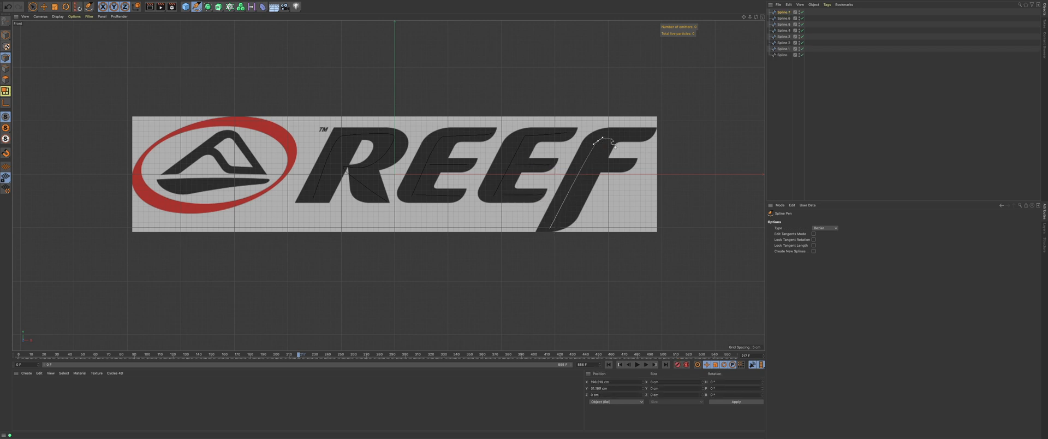
{"action": "left_click", "coordinate": [649, 134]}
{"action": "key", "text": "Escape"}
{"action": "left_click", "coordinate": [590, 165]}
{"action": "left_click", "coordinate": [632, 162]}
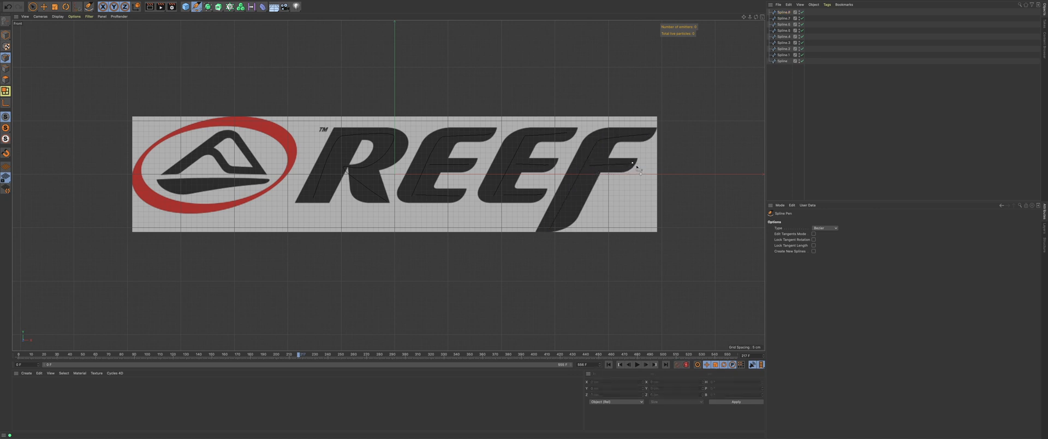
Step: Move the R spline's middle point to the right and shorten and level its tangents where the bowl meets the leg
{"action": "left_click", "coordinate": [785, 61]}
{"action": "key", "text": "space"}
{"action": "left_click", "coordinate": [349, 169]}
{"action": "right_click_drag", "start_coordinate": [349, 171], "coordinate": [376, 172], "text": "alt"}
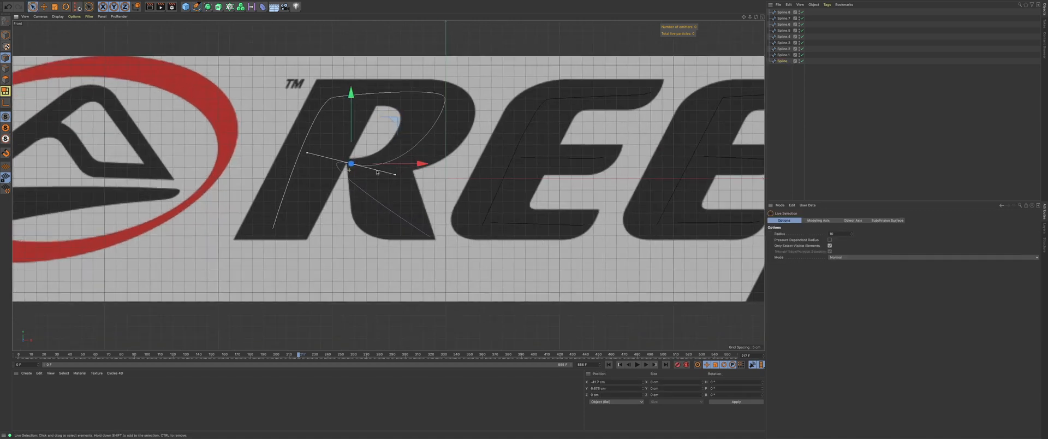
{"action": "left_click_drag", "start_coordinate": [406, 165], "coordinate": [427, 168]}
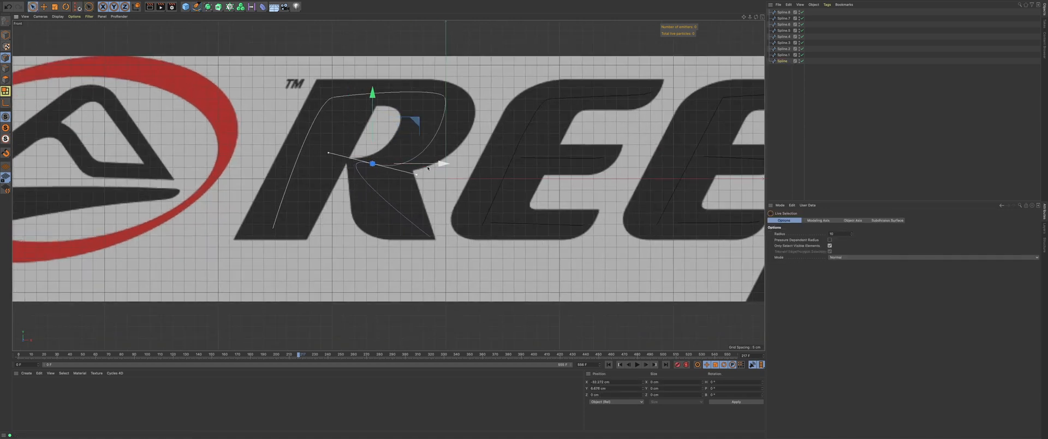
{"action": "key", "text": "t"}
{"action": "left_click_drag", "start_coordinate": [328, 155], "coordinate": [338, 166]}
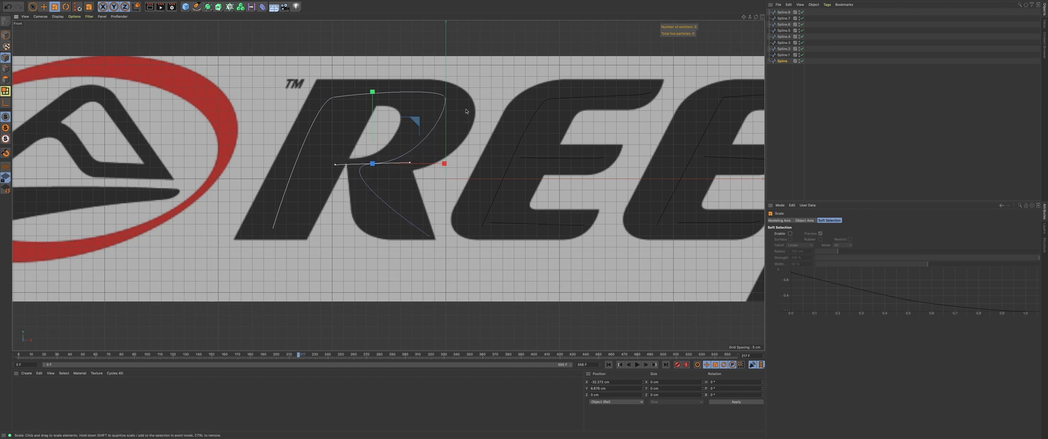
Step: Lengthen the tangents of the R spline's upper-right bowl point and shift the point slightly outward and down
{"action": "key", "text": "9"}
{"action": "left_click", "coordinate": [444, 96]}
{"action": "key", "text": "t"}
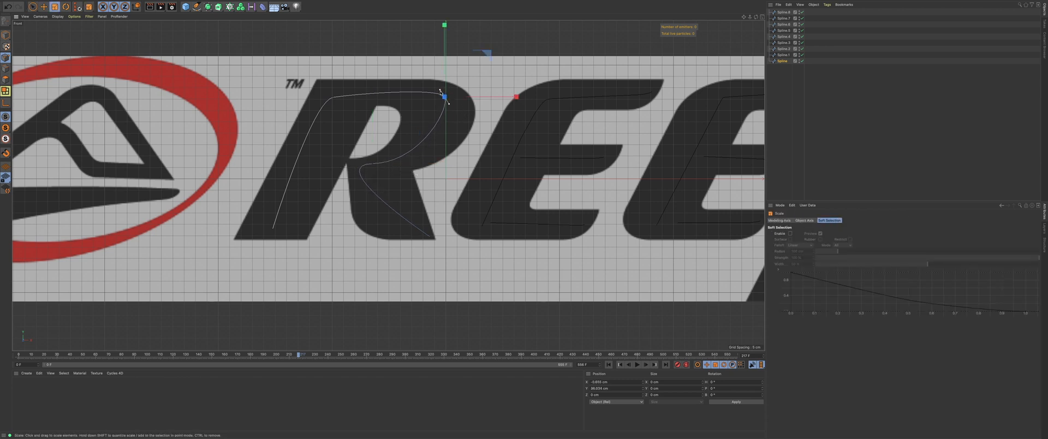
{"action": "left_click_drag", "start_coordinate": [440, 92], "coordinate": [431, 86]}
{"action": "key", "text": "9"}
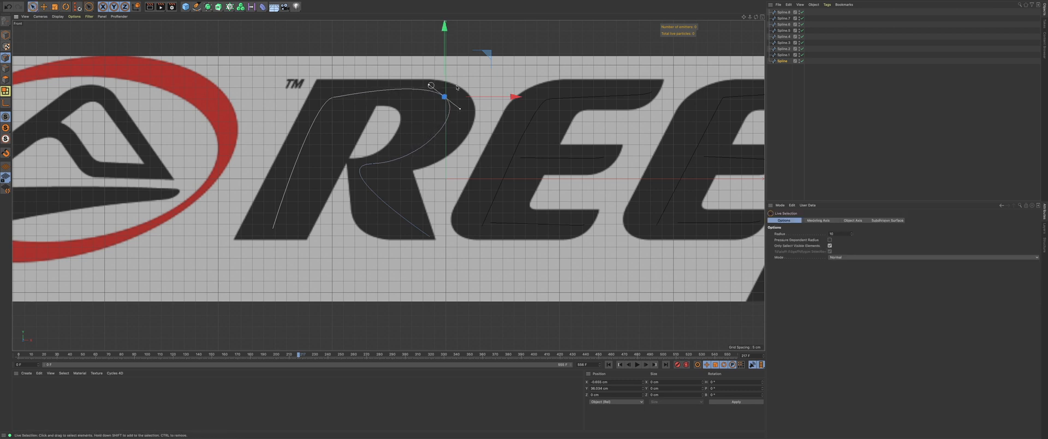
{"action": "left_click_drag", "start_coordinate": [494, 57], "coordinate": [497, 60]}
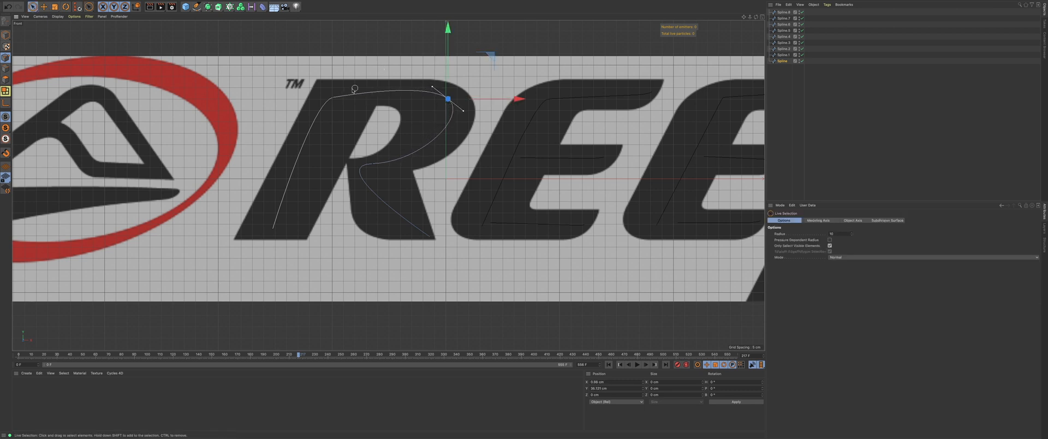
Step: Shift the base point of the R's stem to the left and the stem's top corner point to the right
{"action": "left_click", "coordinate": [273, 229]}
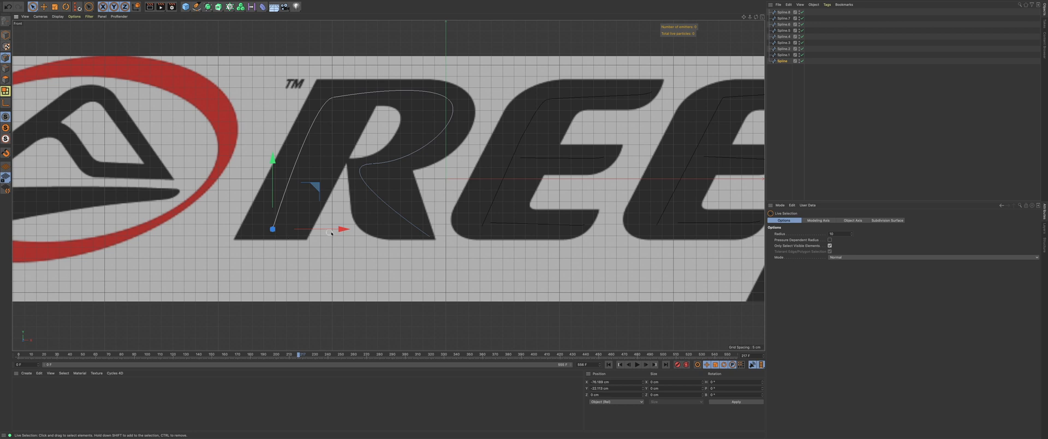
{"action": "left_click_drag", "start_coordinate": [332, 233], "coordinate": [319, 232]}
{"action": "left_click", "coordinate": [332, 98]}
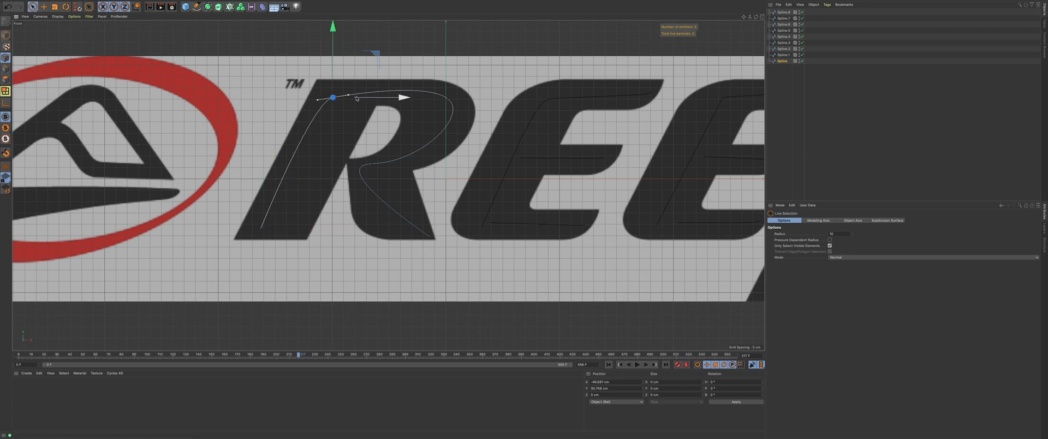
{"action": "left_click_drag", "start_coordinate": [401, 97], "coordinate": [411, 97]}
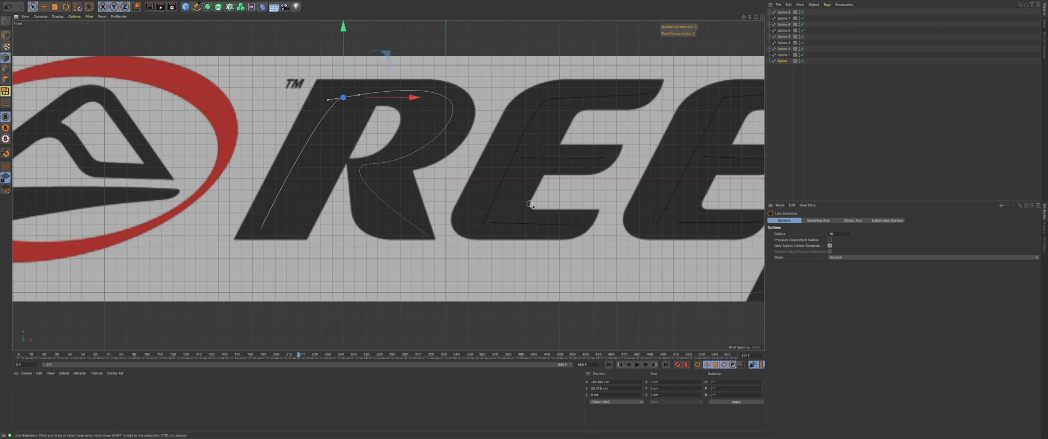
Step: Apply soft interpolation to the corner point of the second E's stem spline and scale its tangents down slightly
{"action": "scroll", "coordinate": [532, 206], "scroll_direction": "down", "scroll_amount": 5}
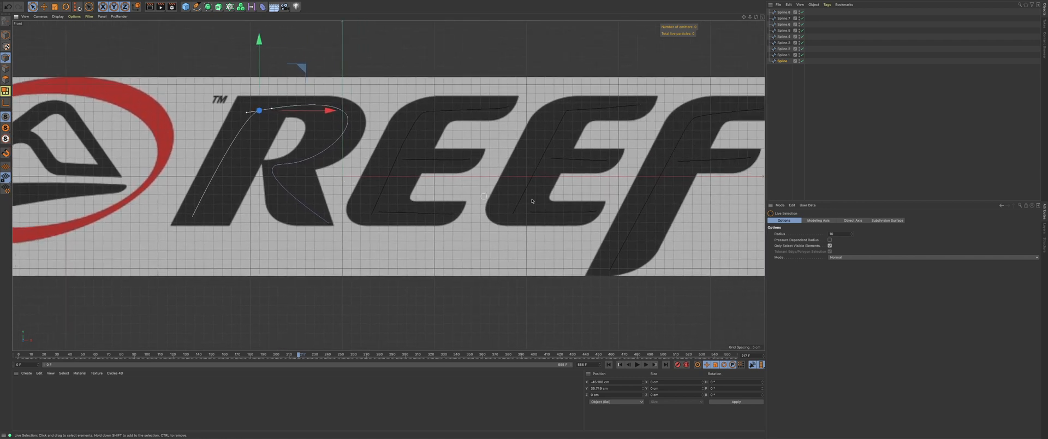
{"action": "scroll", "coordinate": [532, 200], "scroll_direction": "down", "scroll_amount": 1}
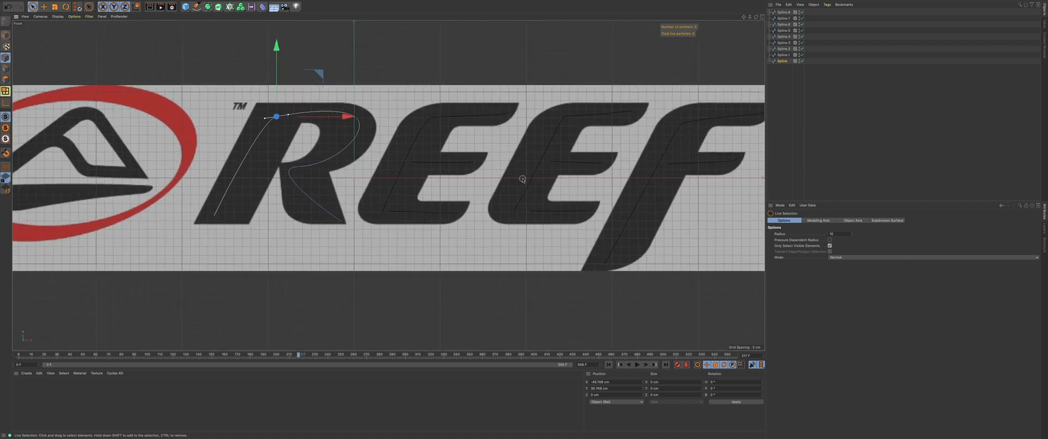
{"action": "left_click", "coordinate": [783, 36]}
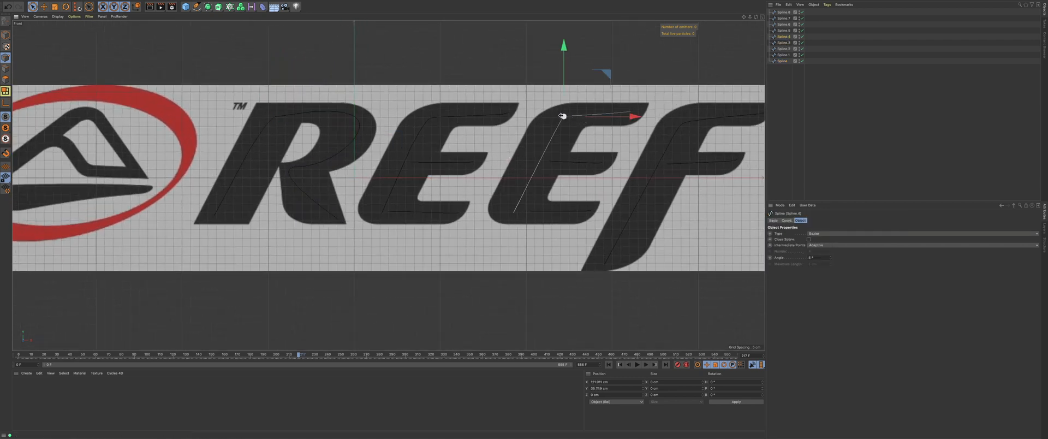
{"action": "key", "text": "shift+c"}
{"action": "type", "text": "soft in"}
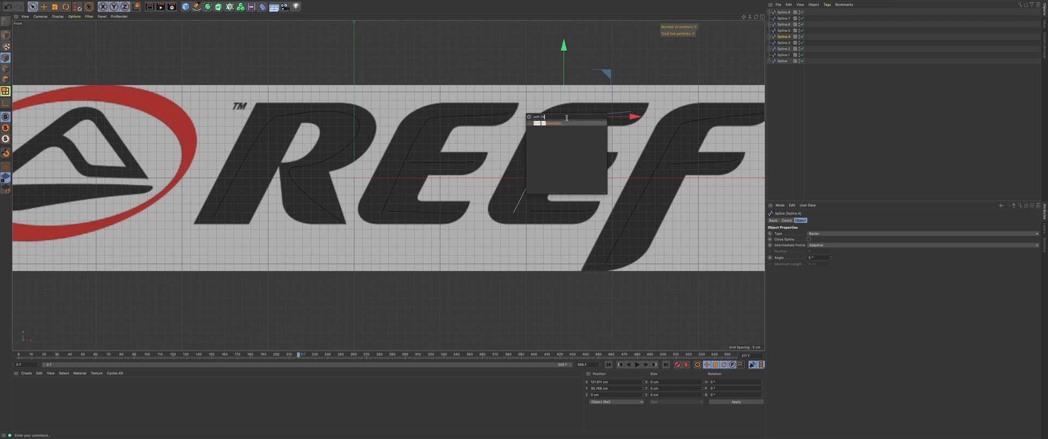
{"action": "key", "text": "Return"}
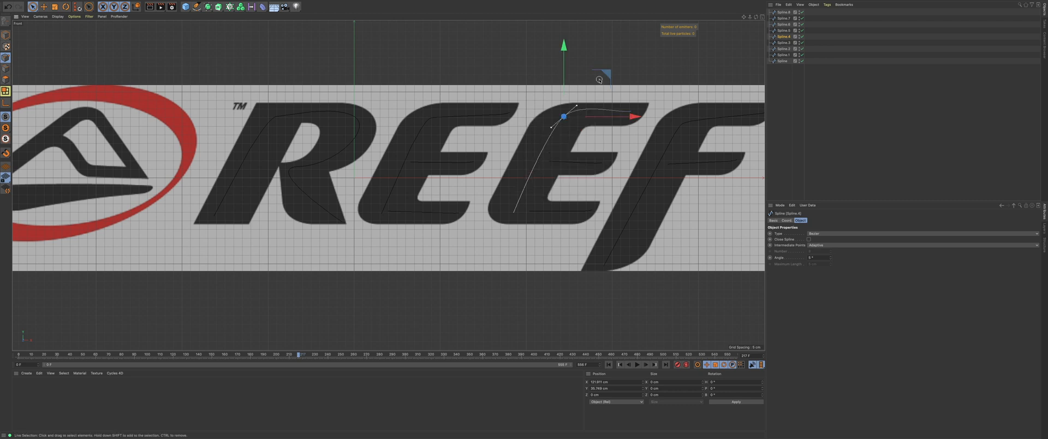
{"action": "key", "text": "t"}
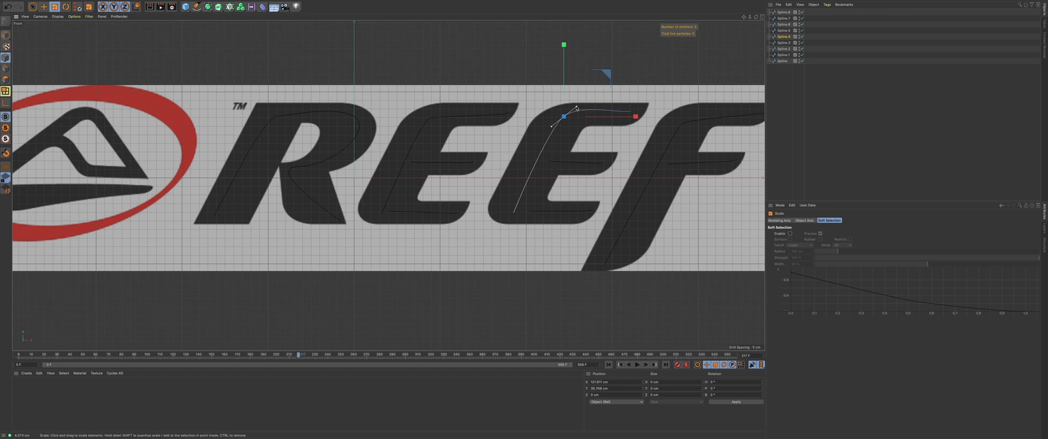
{"action": "key", "text": "space"}
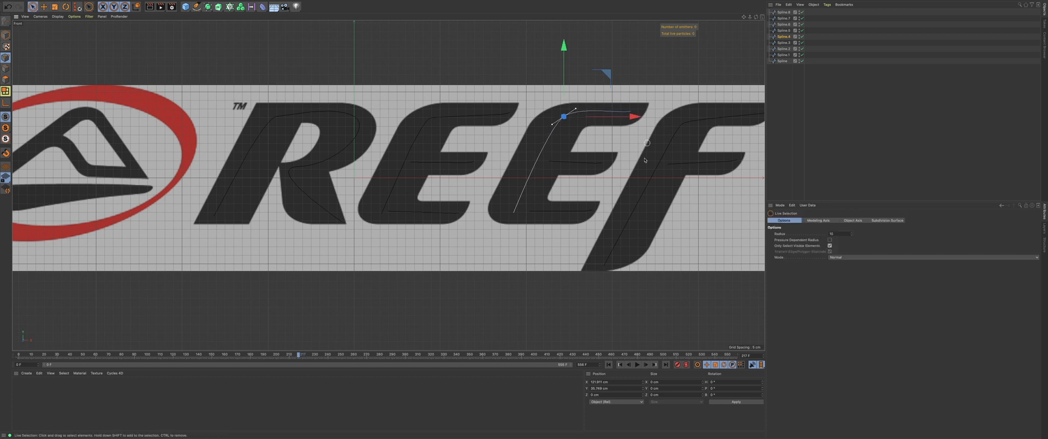
{"action": "left_click", "coordinate": [630, 186]}
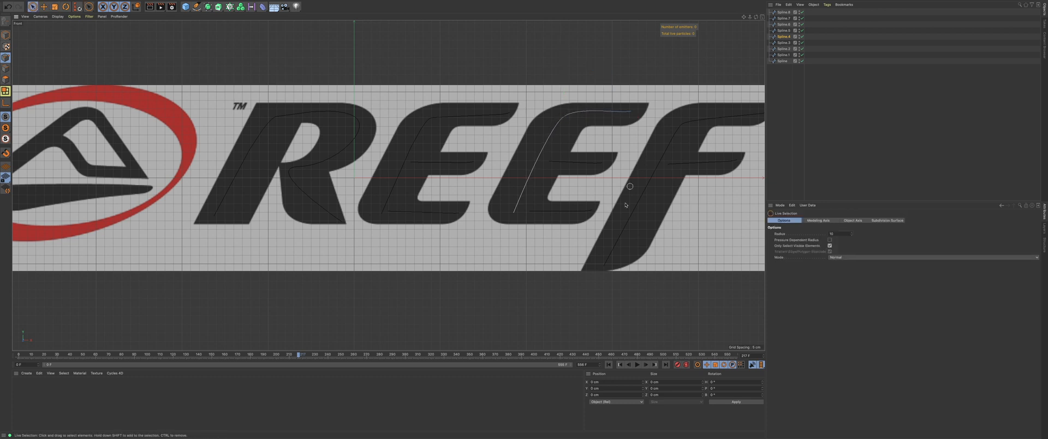
Step: Move the inner end of the second E's middle bar spline left and slightly down, toward the stem
{"action": "left_click", "coordinate": [783, 30]}
{"action": "left_click", "coordinate": [552, 162]}
{"action": "left_click_drag", "start_coordinate": [553, 162], "coordinate": [543, 162]}
{"action": "left_click_drag", "start_coordinate": [585, 122], "coordinate": [582, 125]}
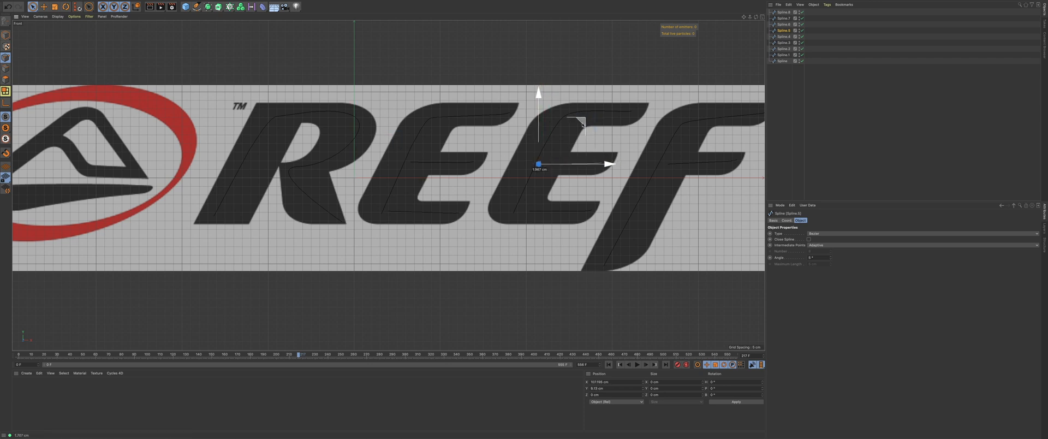
Step: Move the inner end points of both E's bottom bar splines to the left, toward their stems
{"action": "left_click", "coordinate": [784, 42]}
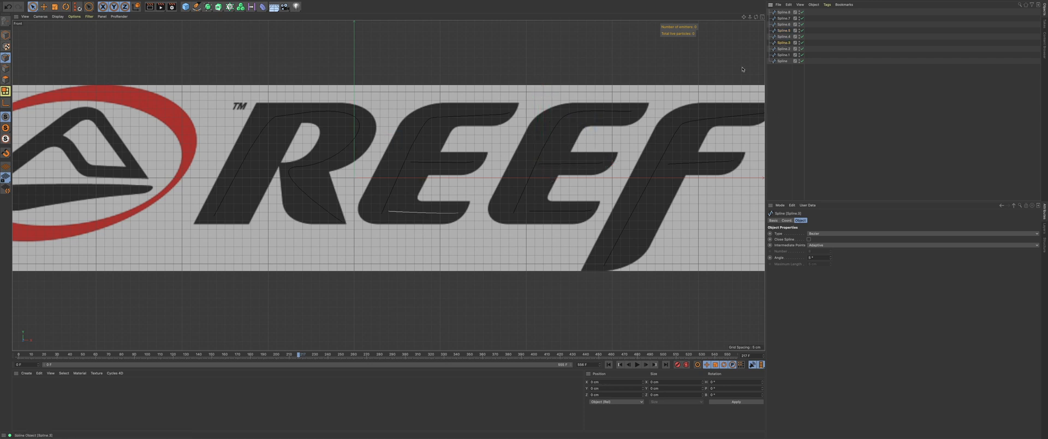
{"action": "left_click_drag", "start_coordinate": [430, 168], "coordinate": [427, 171]}
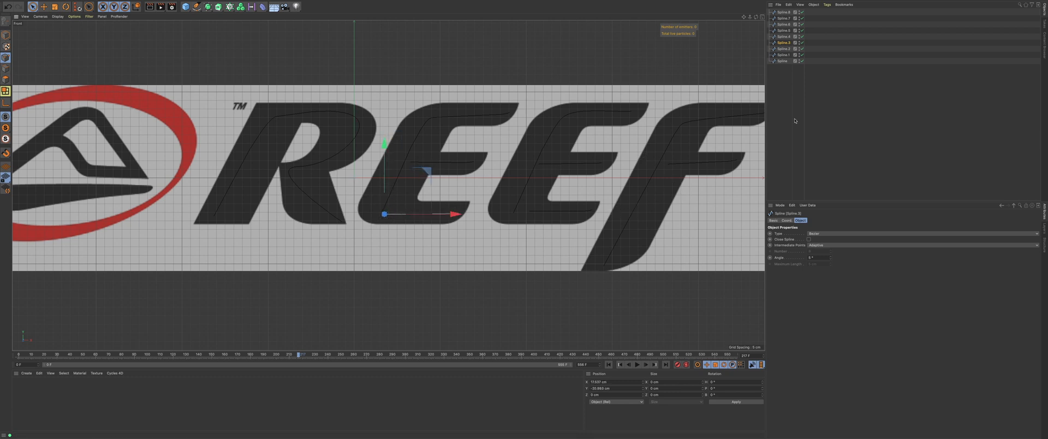
{"action": "left_click", "coordinate": [789, 31]}
{"action": "left_click", "coordinate": [784, 25]}
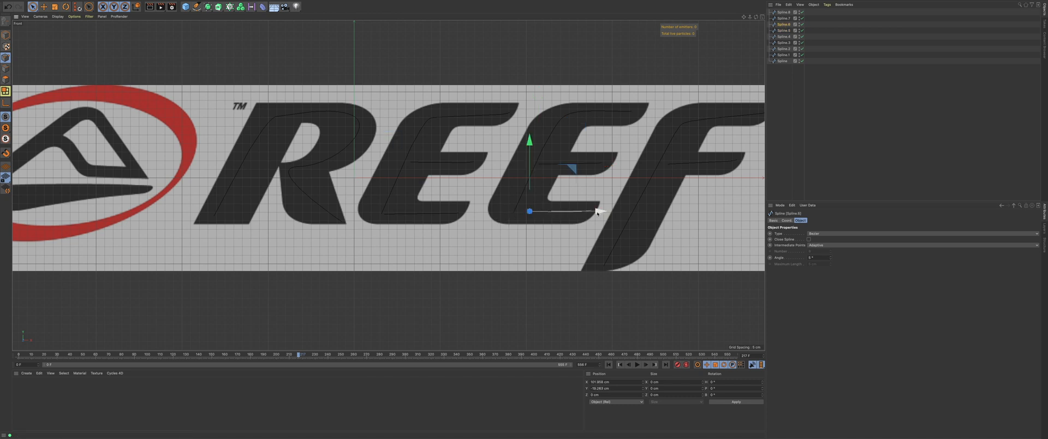
{"action": "left_click_drag", "start_coordinate": [597, 213], "coordinate": [585, 214]}
{"action": "left_click", "coordinate": [619, 169]}
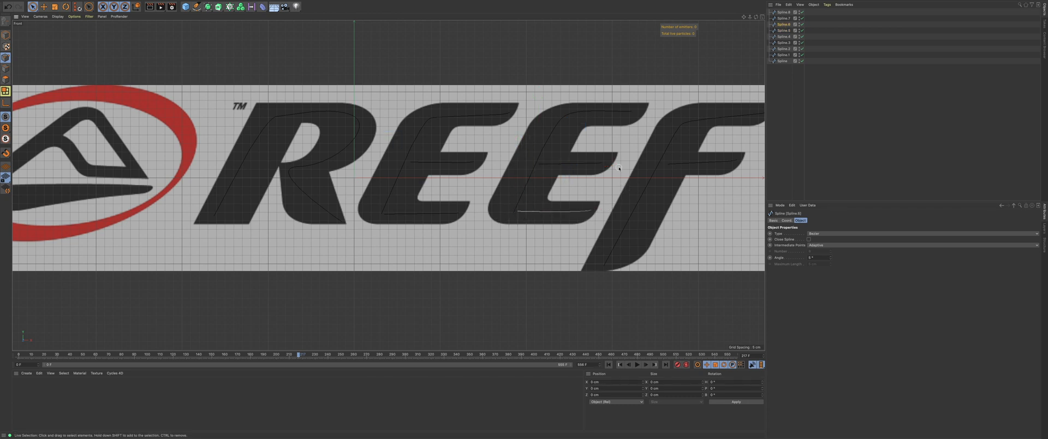
Step: Switch from the Front view to the Perspective view with the whole REEF spline lettering in frame
{"action": "scroll", "coordinate": [619, 169], "scroll_direction": "down", "scroll_amount": 1}
{"action": "left_click", "coordinate": [785, 13]}
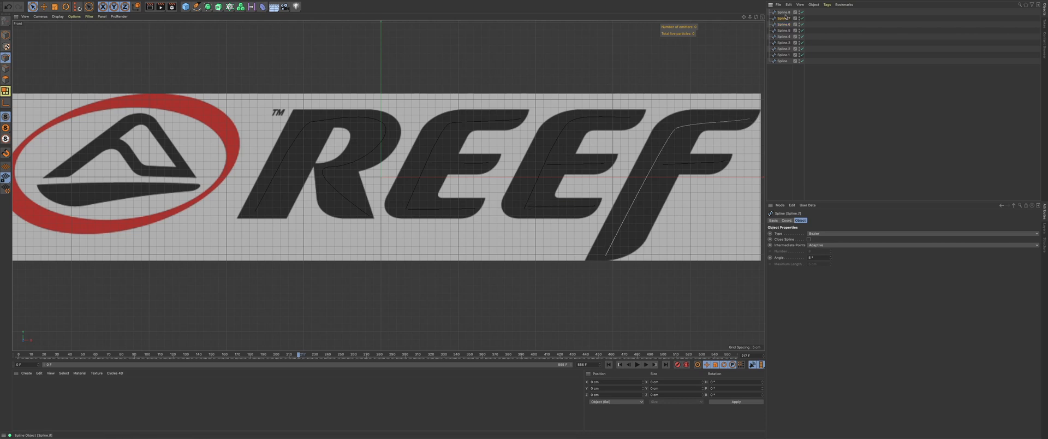
{"action": "left_click", "coordinate": [663, 165]}
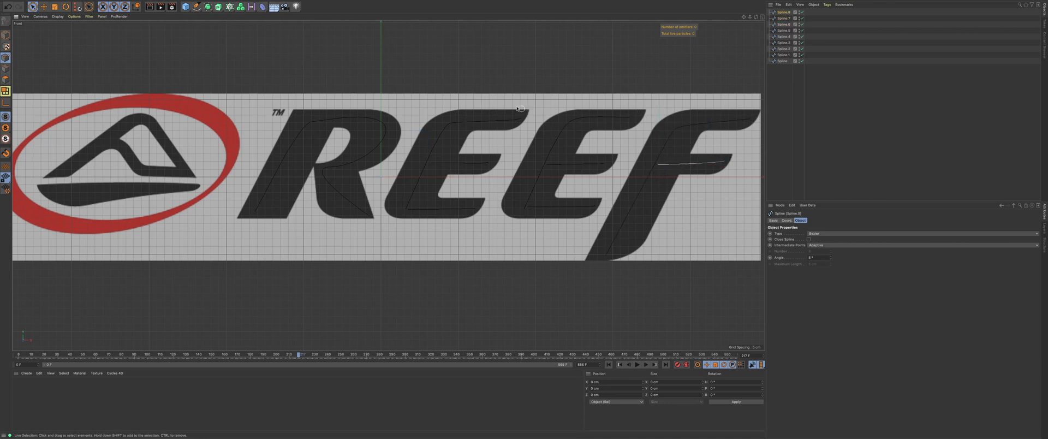
{"action": "scroll", "coordinate": [518, 109], "scroll_direction": "down", "scroll_amount": 5}
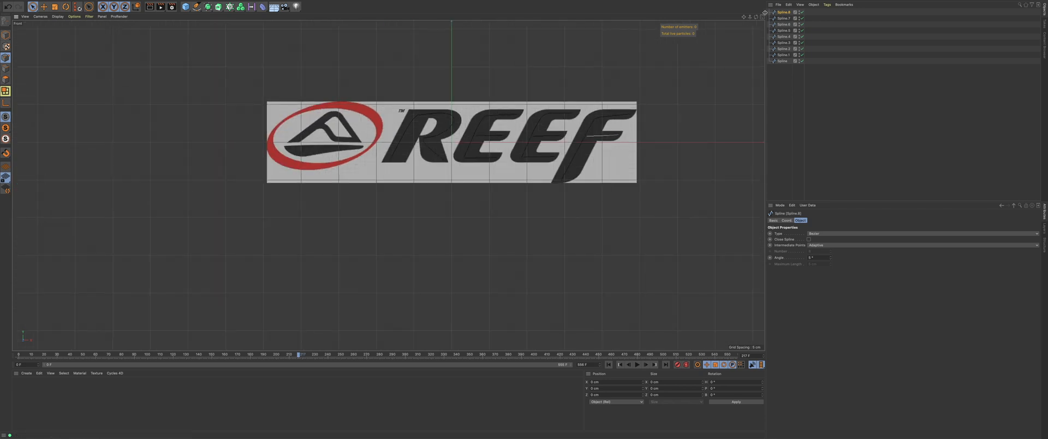
{"action": "left_click", "coordinate": [762, 17]}
{"action": "left_click", "coordinate": [386, 17]}
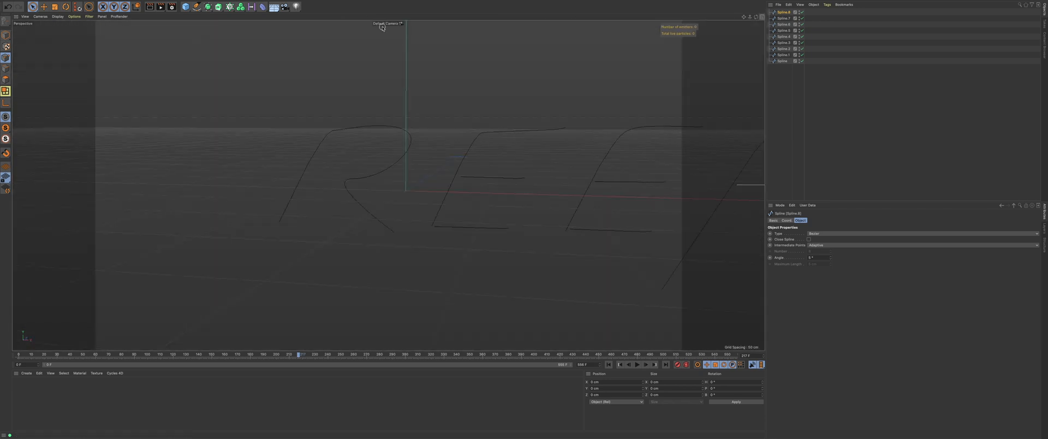
{"action": "scroll", "coordinate": [460, 191], "scroll_direction": "down", "scroll_amount": 3}
{"action": "middle_click_drag", "start_coordinate": [463, 199], "coordinate": [334, 180], "text": "alt"}
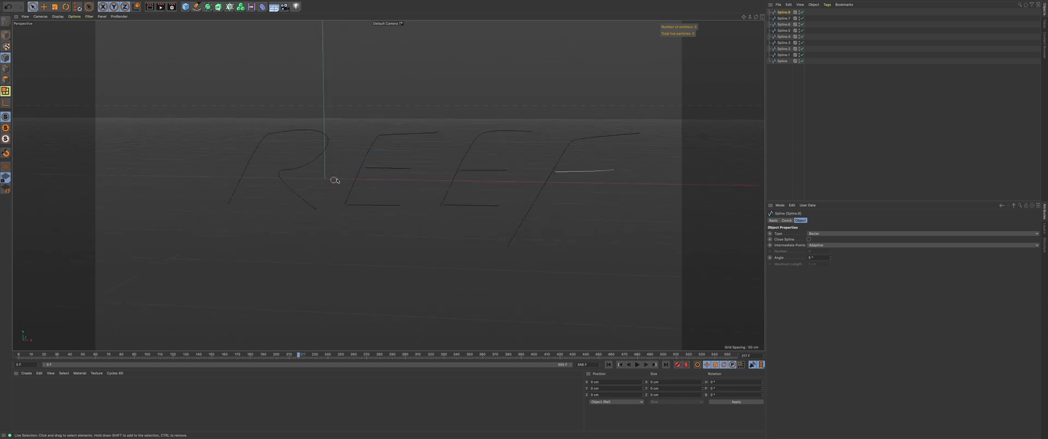
Step: Rename the R letter's spline to "R" and disable all the other letter splines
{"action": "double_click", "coordinate": [781, 60]}
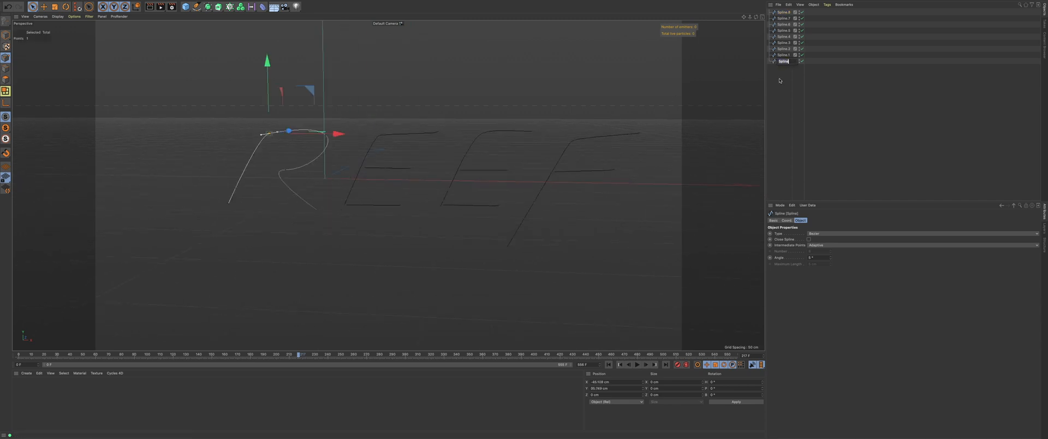
{"action": "type", "text": "R"}
{"action": "left_click", "coordinate": [780, 83]}
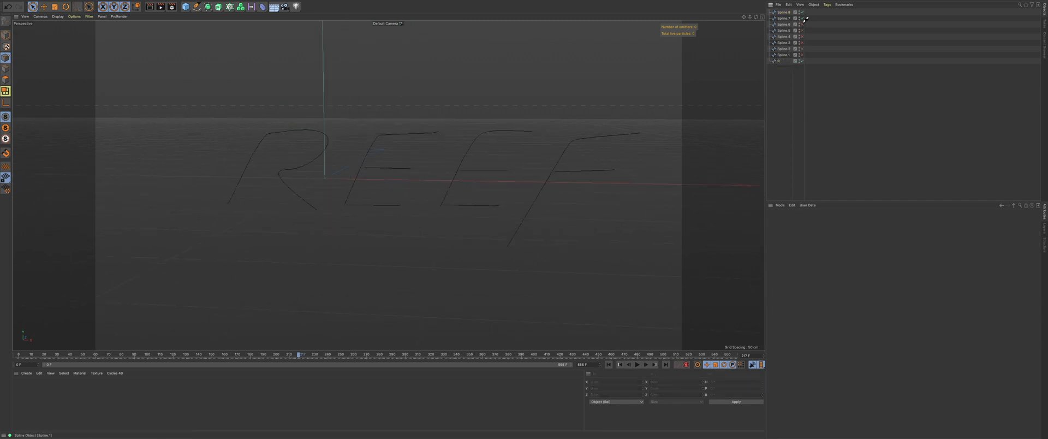
{"action": "left_click", "coordinate": [802, 19]}
{"action": "left_click", "coordinate": [779, 60]}
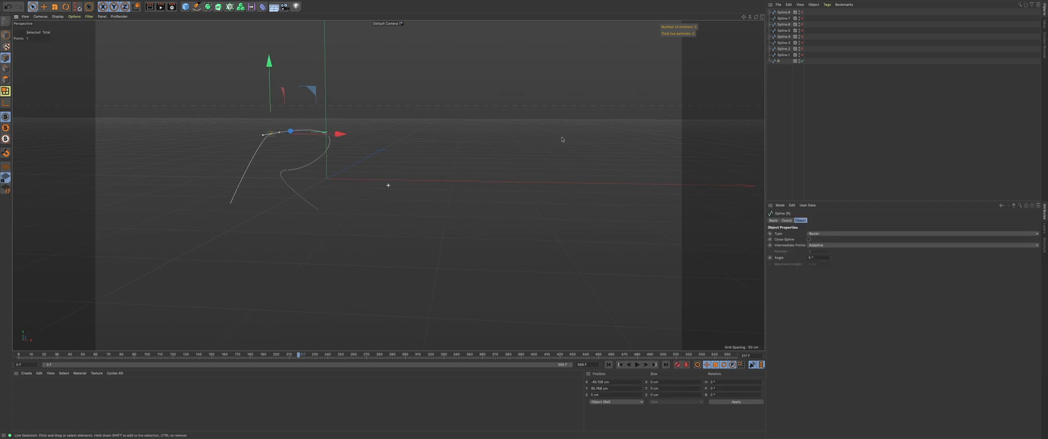
Step: Add an X-Particles emitter to the scene
{"action": "middle_click_drag", "start_coordinate": [561, 139], "coordinate": [731, 109], "text": "alt"}
{"action": "right_click_drag", "start_coordinate": [469, 150], "coordinate": [502, 153], "text": "alt"}
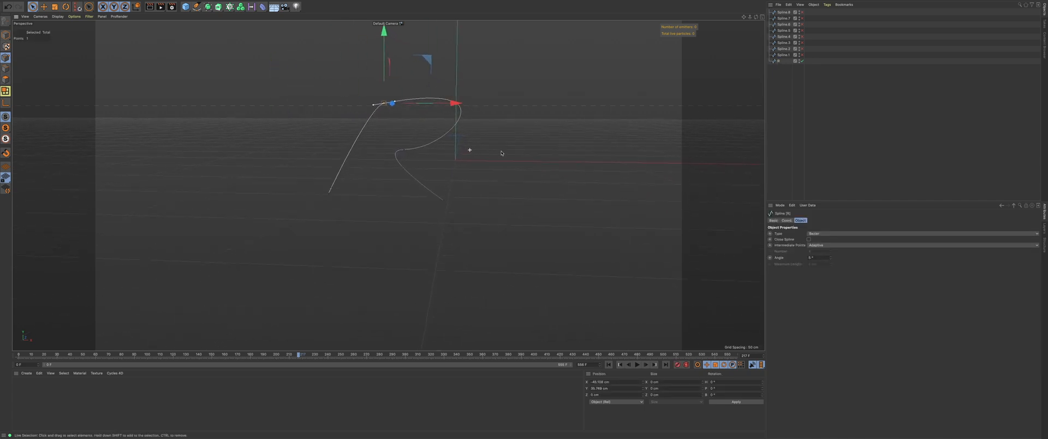
{"action": "left_click_drag", "start_coordinate": [502, 153], "coordinate": [469, 147], "text": "alt"}
{"action": "key", "text": "shift+c"}
{"action": "type", "text": "emitter"}
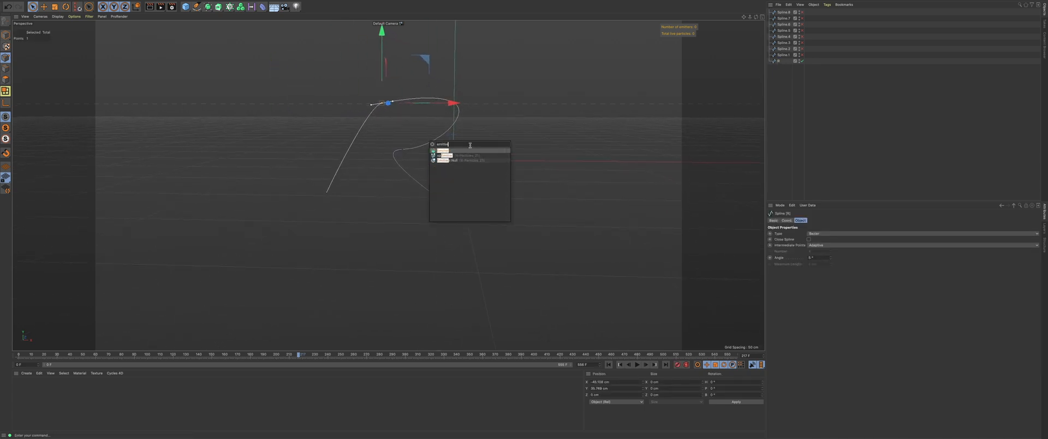
{"action": "key", "text": "Down"}
{"action": "key", "text": "Return"}
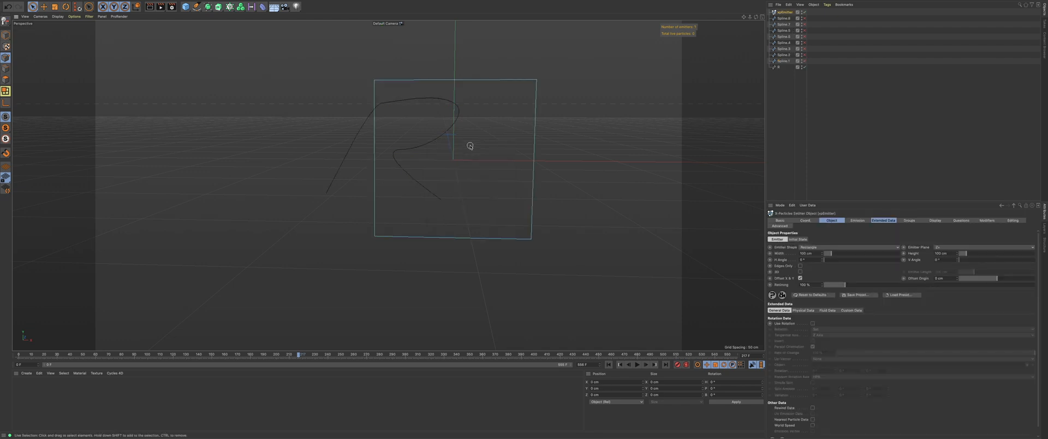
Step: Set the emitter's shape to Sphere with a radius of 2 cm
{"action": "left_click", "coordinate": [831, 221]}
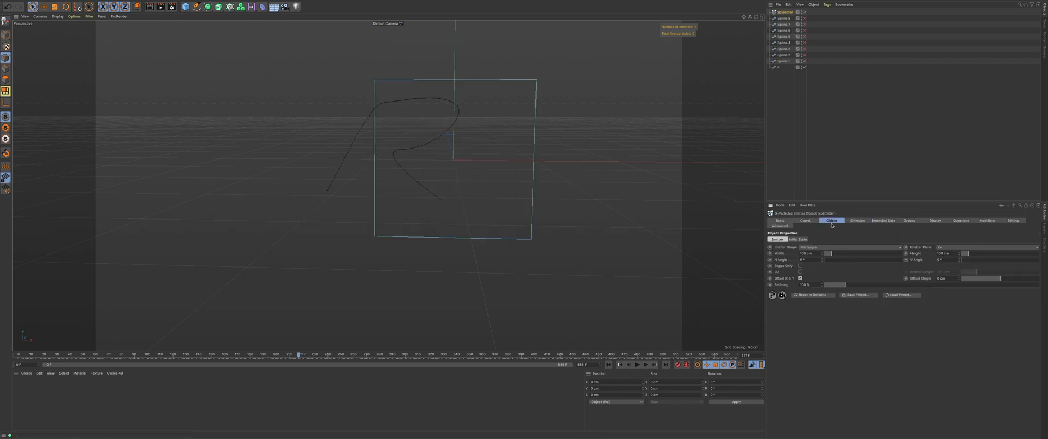
{"action": "left_click", "coordinate": [846, 248]}
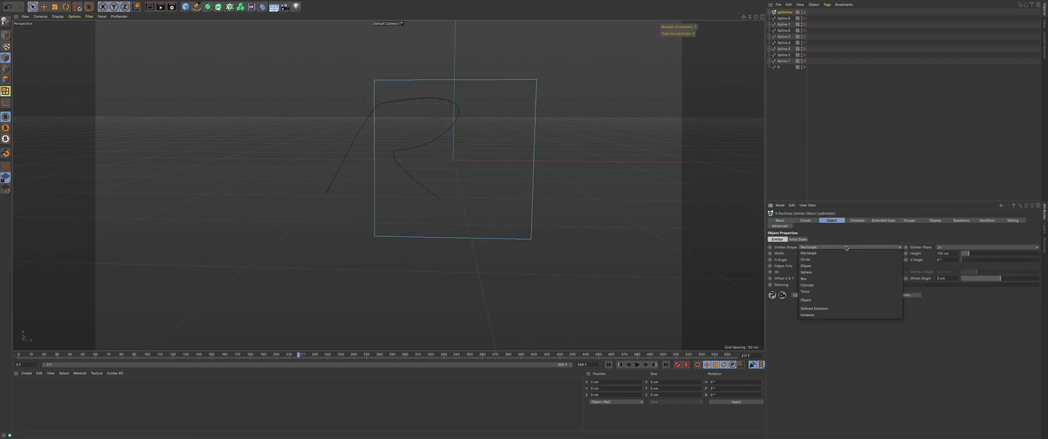
{"action": "left_click", "coordinate": [835, 276]}
{"action": "double_click", "coordinate": [937, 254]}
{"action": "type", "text": "2"}
{"action": "key", "text": "Return"}
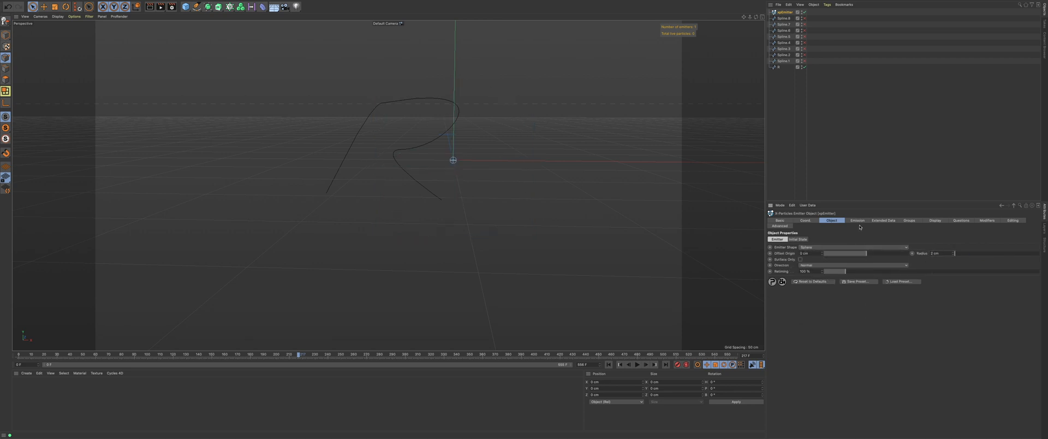
Step: Add an Align to Spline tag to the emitter and assign the R spline as its path
{"action": "key", "text": "shift+c"}
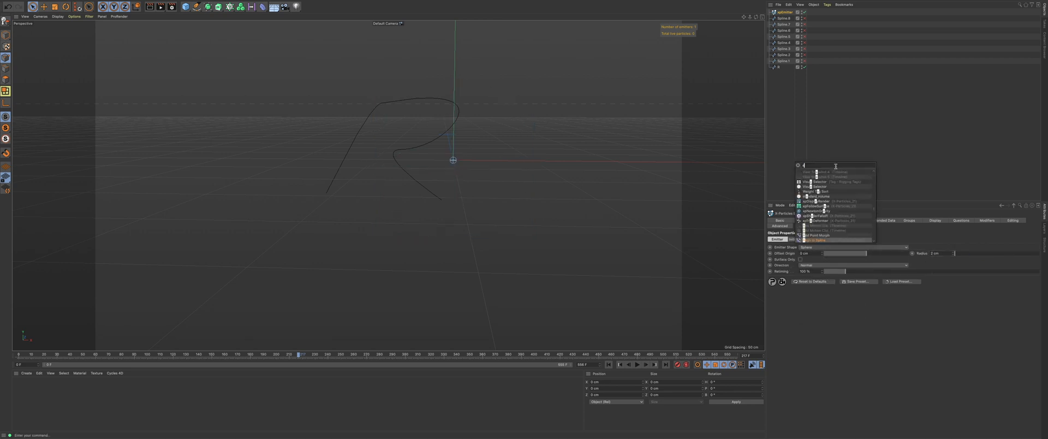
{"action": "type", "text": "align to sp"}
{"action": "key", "text": "Return"}
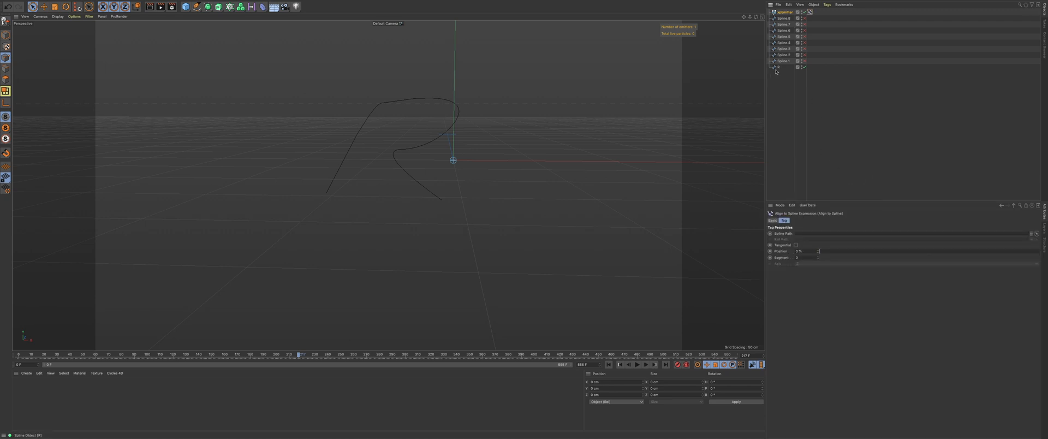
{"action": "left_click_drag", "start_coordinate": [803, 207], "coordinate": [804, 233]}
{"action": "left_click", "coordinate": [780, 13]}
{"action": "key", "text": "shift+c"}
{"action": "type", "text": "align to sp"}
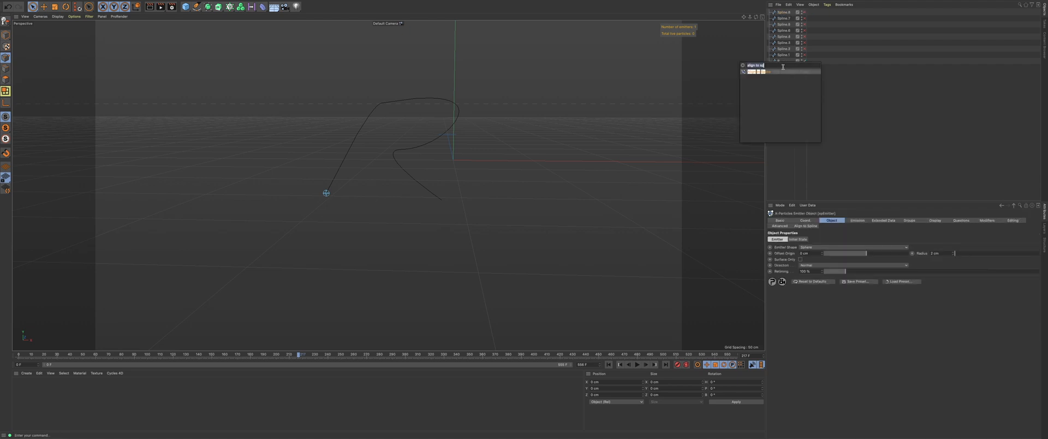
{"action": "key", "text": "Return"}
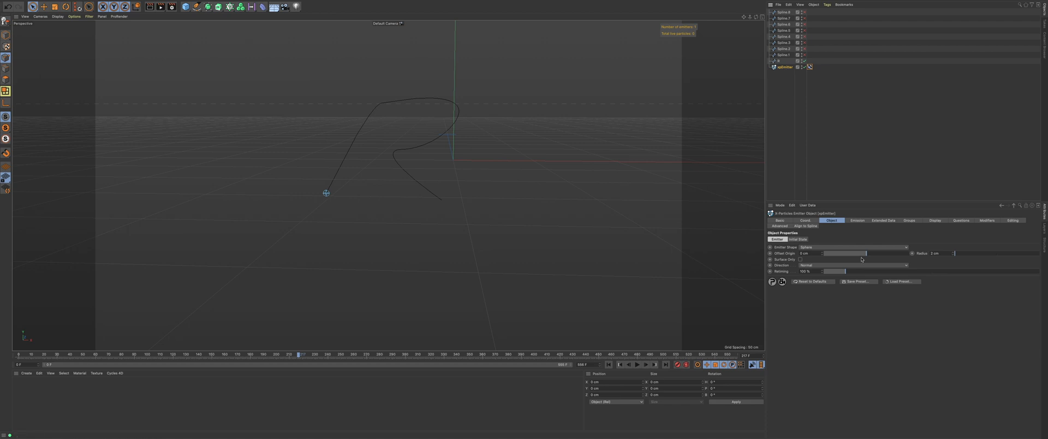
Step: Reshape the emitter's birthrate spline by adding a point and lowering the curve's start to zero
{"action": "left_click", "coordinate": [858, 220]}
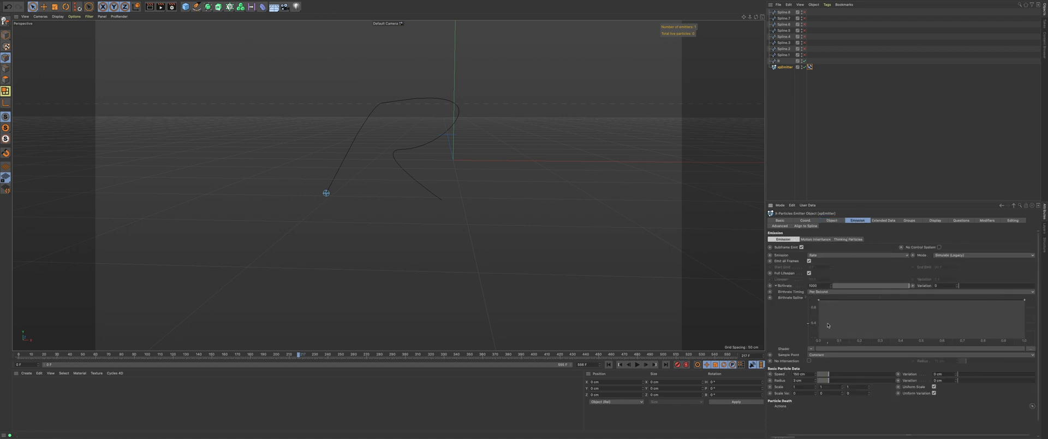
{"action": "left_click", "coordinate": [858, 300], "text": "ctrl"}
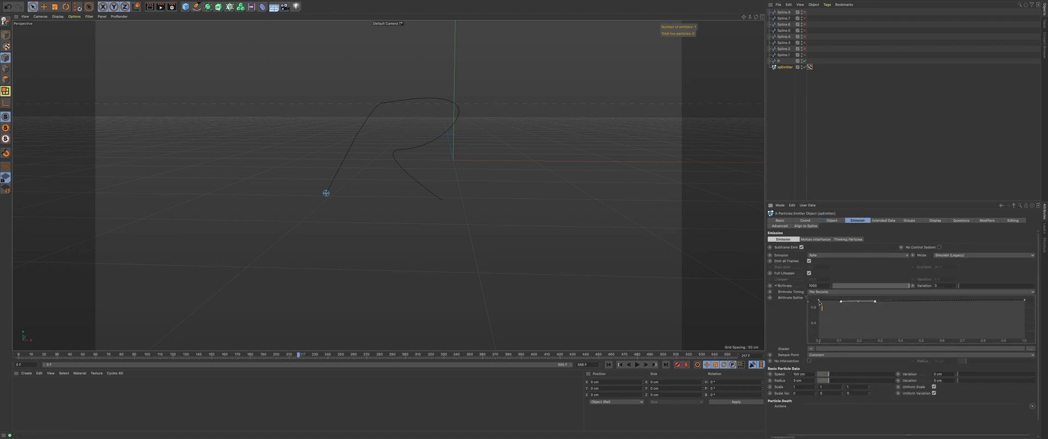
{"action": "left_click_drag", "start_coordinate": [818, 300], "coordinate": [818, 340]}
{"action": "left_click_drag", "start_coordinate": [856, 302], "coordinate": [867, 309]}
{"action": "left_click", "coordinate": [818, 340]}
{"action": "left_click_drag", "start_coordinate": [861, 339], "coordinate": [867, 314]}
{"action": "left_click", "coordinate": [868, 309]}
Step: Create a particle group for the emitter and nest the emitter under it, below the R spline
{"action": "left_click", "coordinate": [908, 220]}
{"action": "left_click", "coordinate": [797, 423]}
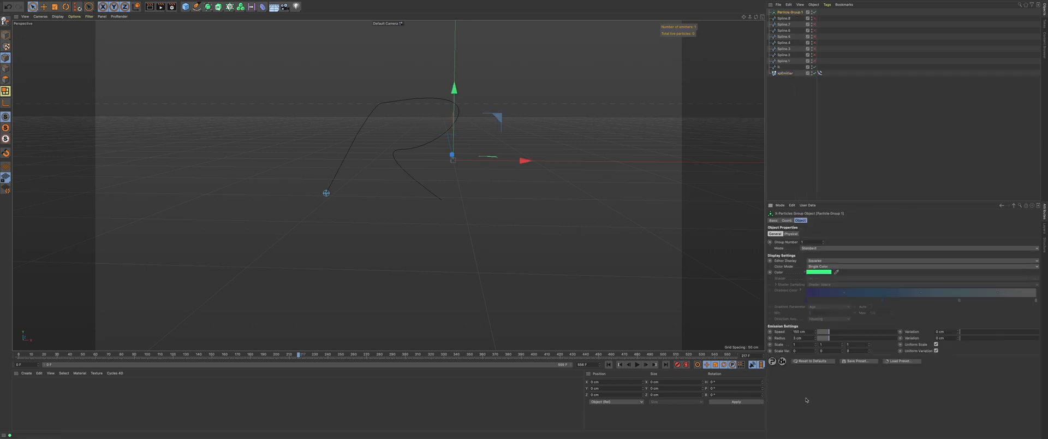
{"action": "left_click_drag", "start_coordinate": [797, 17], "coordinate": [783, 67]}
{"action": "left_click", "coordinate": [786, 67]}
Step: Display the group's particles as Circle, set their radius to 0 cm and lower their emission speed
{"action": "left_click", "coordinate": [821, 261]}
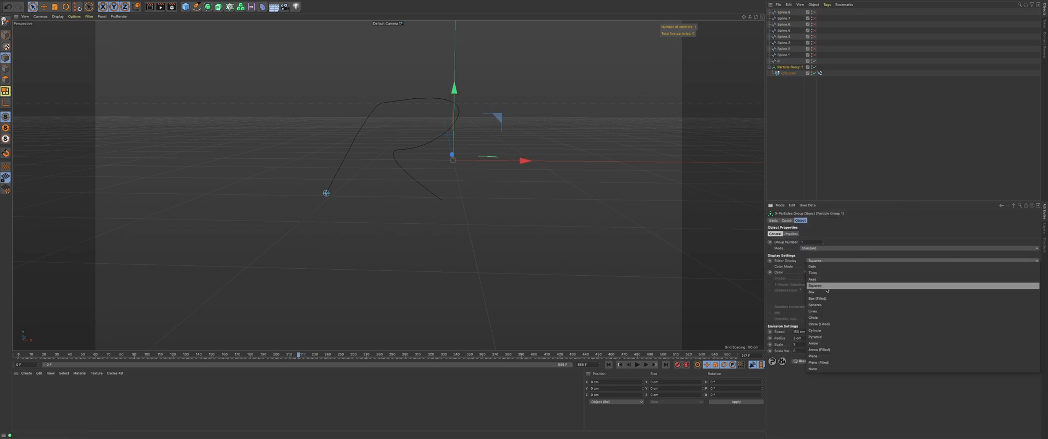
{"action": "left_click", "coordinate": [829, 317]}
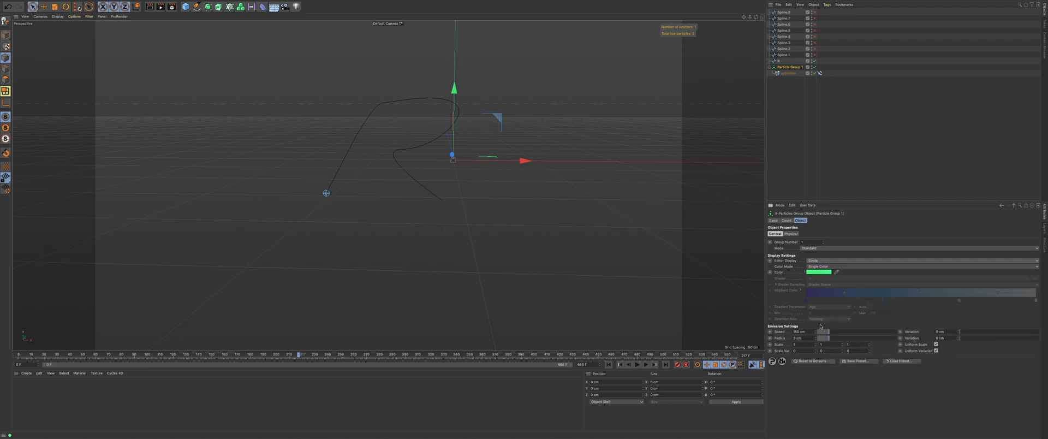
{"action": "left_click_drag", "start_coordinate": [807, 338], "coordinate": [793, 340]}
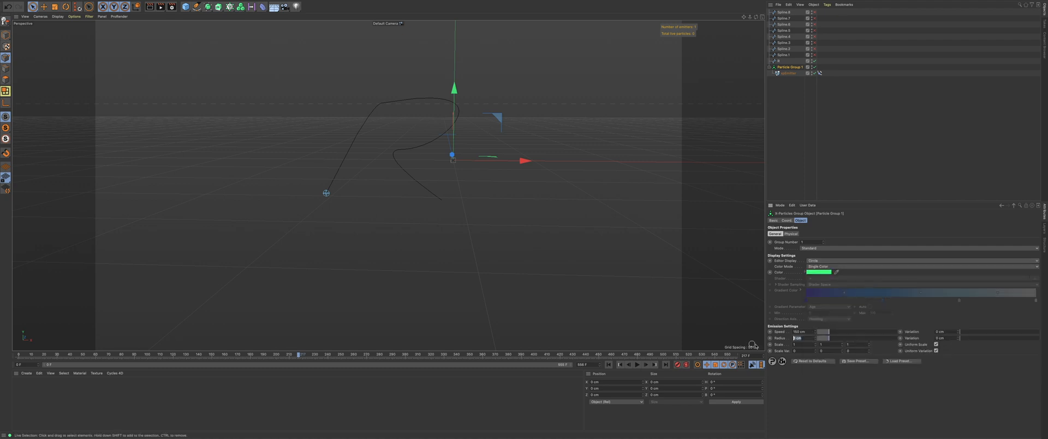
{"action": "type", "text": "0"}
{"action": "key", "text": "Return"}
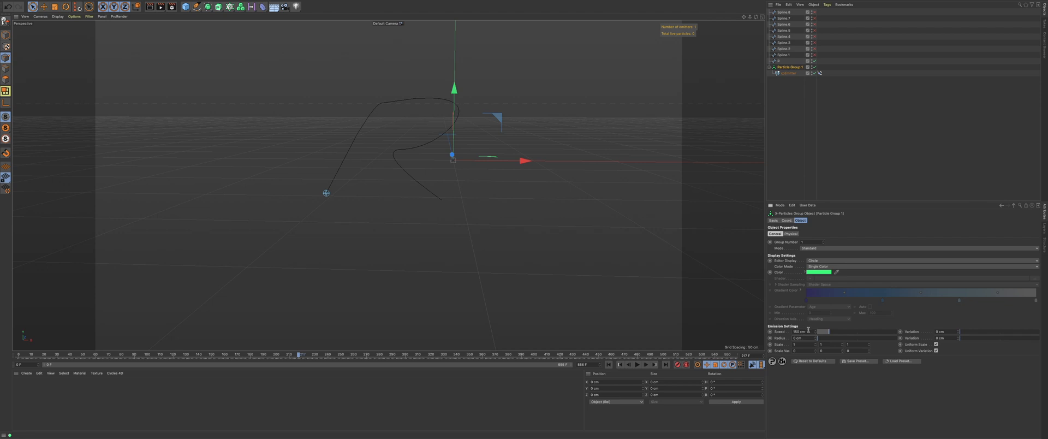
{"action": "double_click", "coordinate": [806, 331]}
Step: Add an X-Particles Scale modifier with an upper radius limit of 0.6 cm
{"action": "key", "text": "shift+c"}
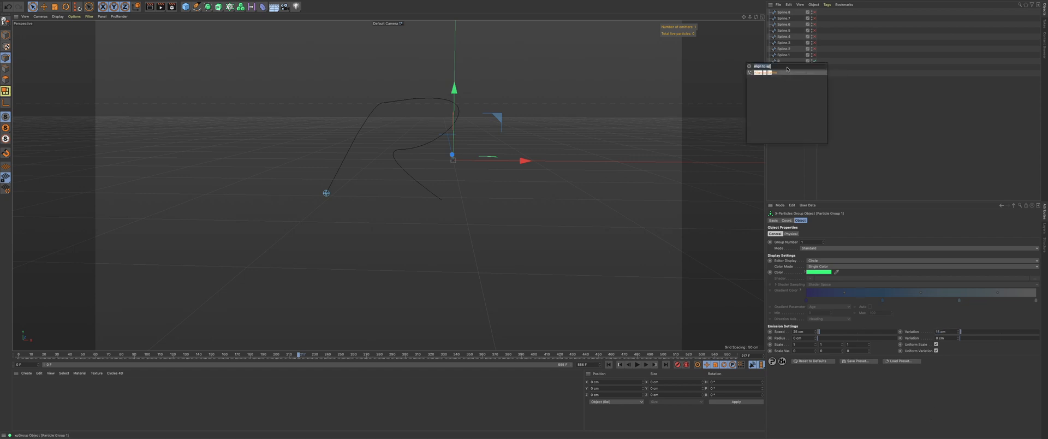
{"action": "type", "text": "scale"}
{"action": "key", "text": "Down"}
{"action": "key", "text": "Down"}
{"action": "key", "text": "Down"}
{"action": "key", "text": "Down"}
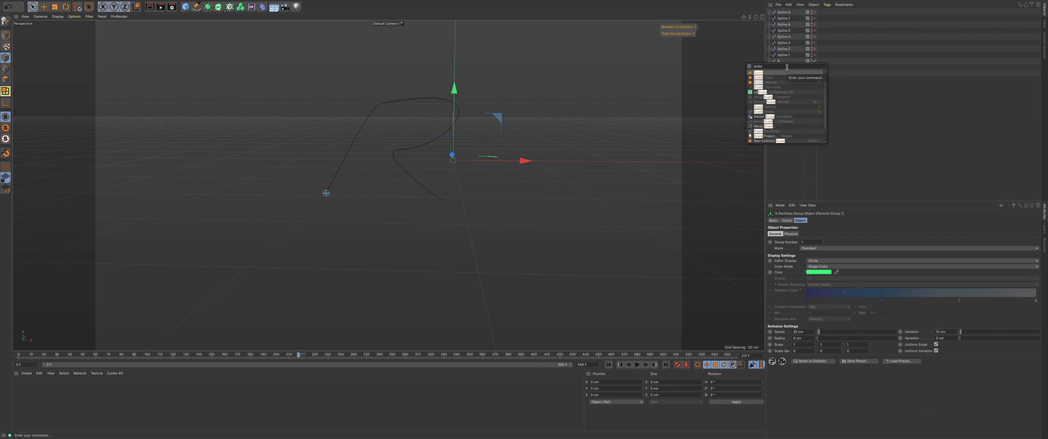
{"action": "key", "text": "Return"}
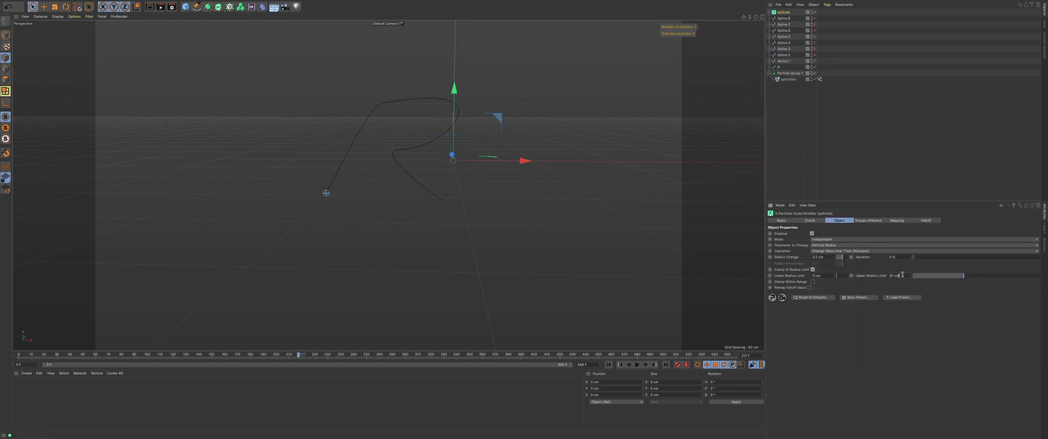
{"action": "type", "text": "0.6"}
{"action": "key", "text": "Return"}
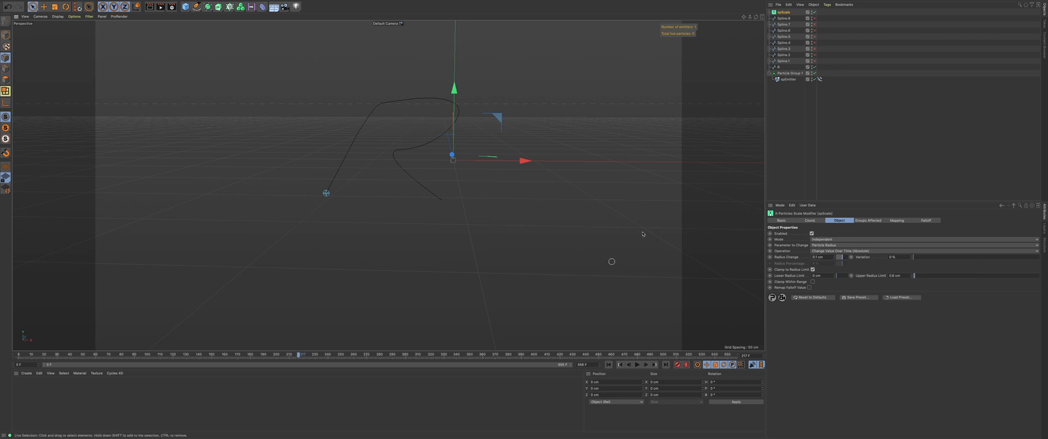
Step: Add an X-Particles FluidFX modifier to the scene
{"action": "left_click", "coordinate": [608, 262]}
{"action": "key", "text": "shift+c"}
{"action": "type", "text": "scale"}
{"action": "type", "text": "luidfx"}
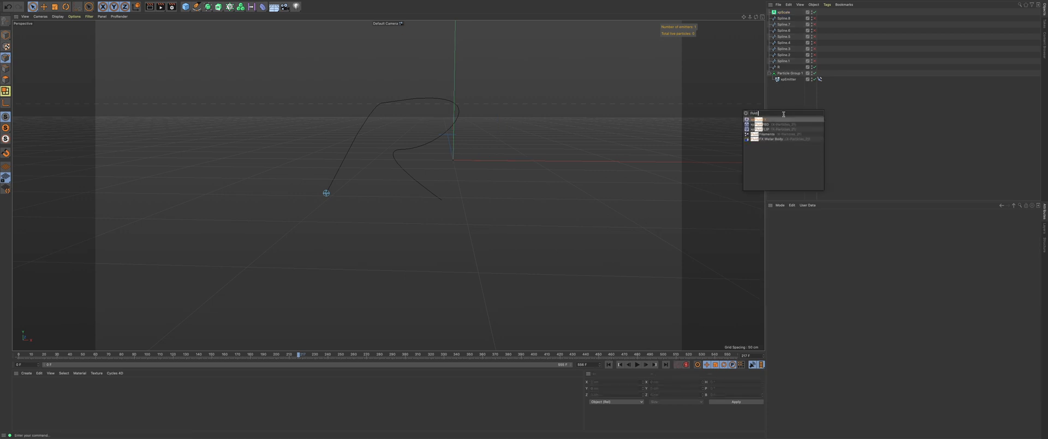
{"action": "key", "text": "Return"}
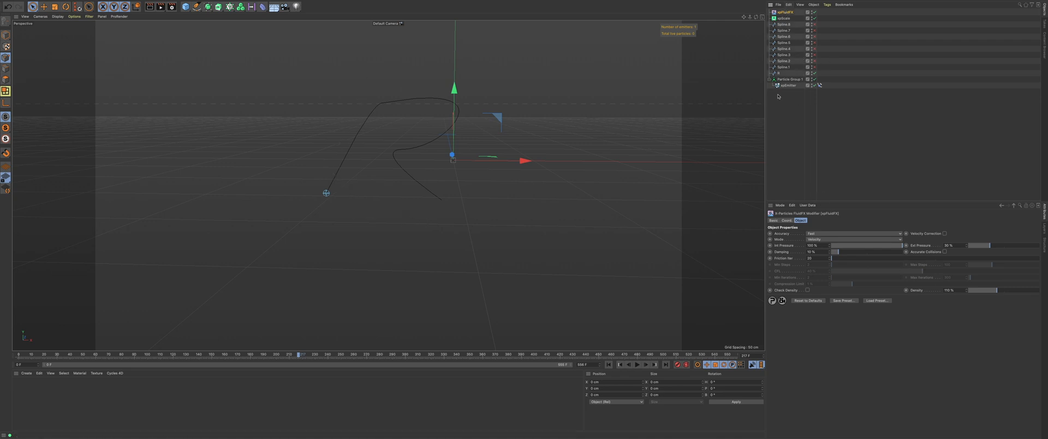
Step: Add an X-Particles SplineFlow modifier to the scene
{"action": "key", "text": "shift+c"}
{"action": "type", "text": "fluid"}
{"action": "type", "text": "splien"}
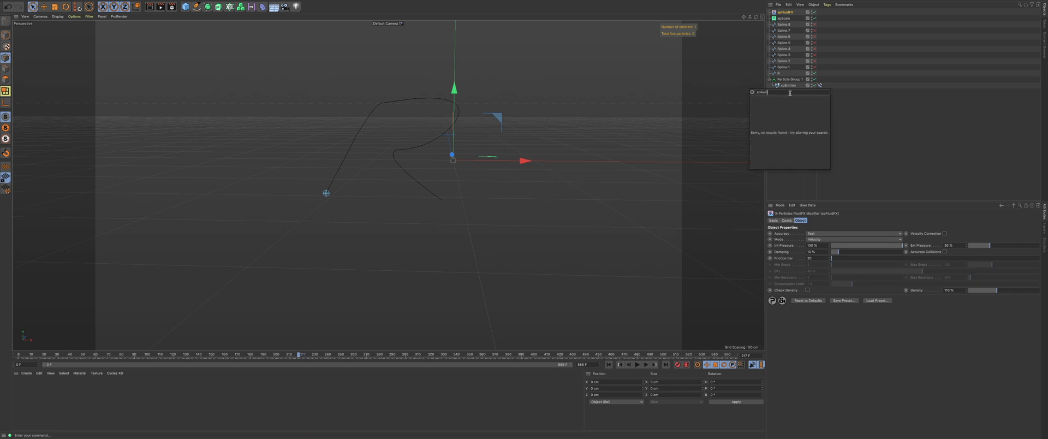
{"action": "type", "text": " fl"}
{"action": "key", "text": "super+a"}
{"action": "type", "text": "flow"}
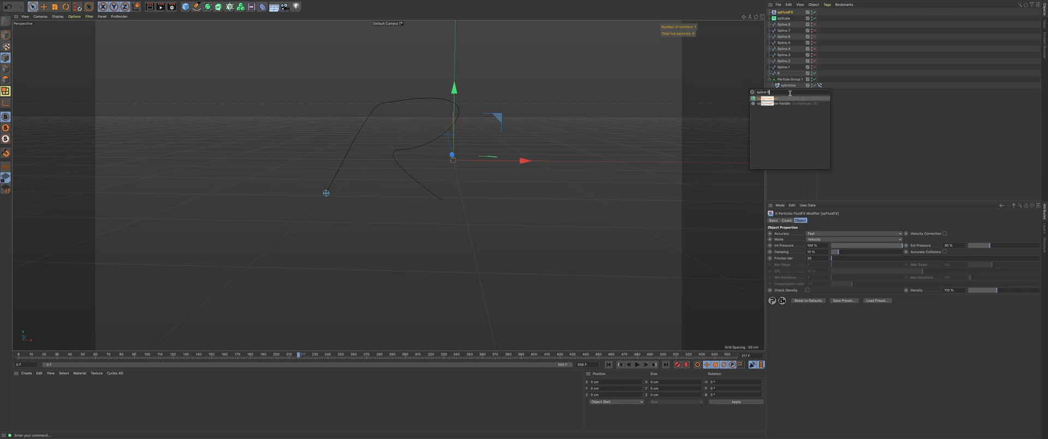
{"action": "key", "text": "Return"}
Step: Place the SplineFlow modifier below the emitter in the object list and assign the R spline to it
{"action": "left_click_drag", "start_coordinate": [789, 85], "coordinate": [802, 234]}
{"action": "left_click_drag", "start_coordinate": [788, 16], "coordinate": [807, 154]}
{"action": "left_click", "coordinate": [838, 220]}
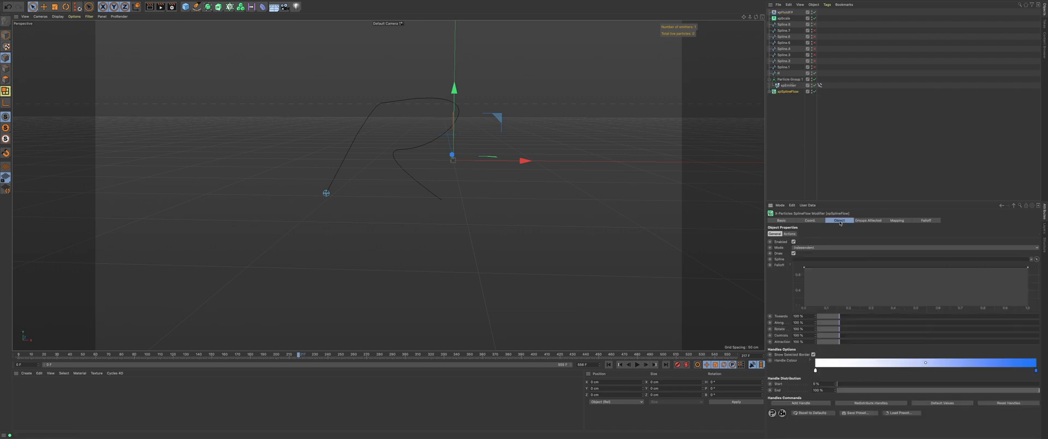
{"action": "left_click_drag", "start_coordinate": [781, 75], "coordinate": [806, 259]}
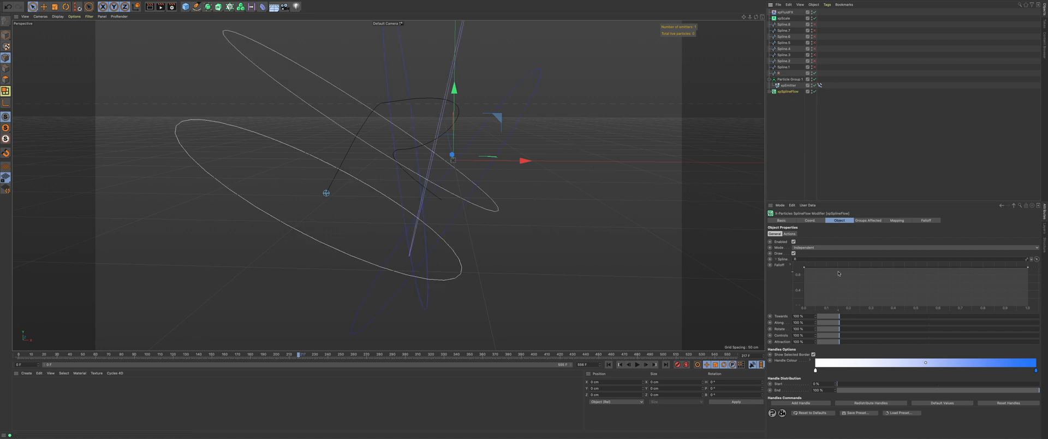
Step: Reduce the Distance of all five SplineFlow handles together to 24 cm
{"action": "left_click", "coordinate": [769, 91]}
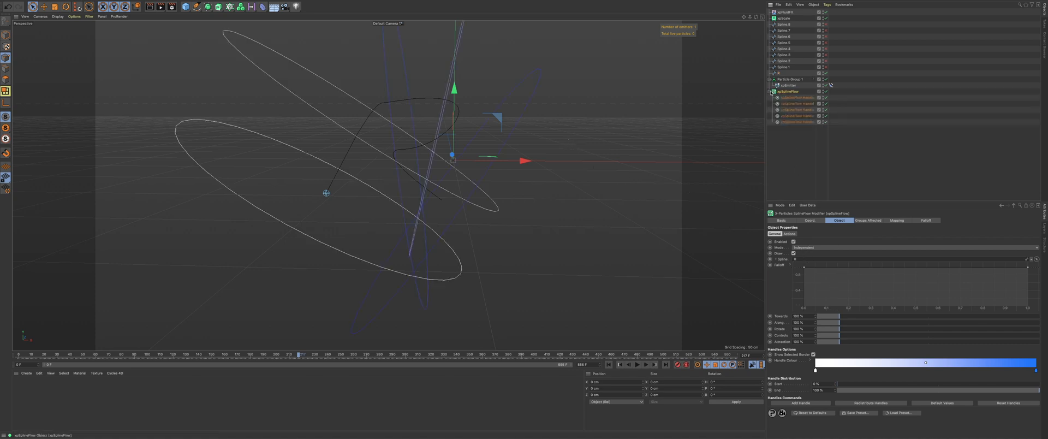
{"action": "left_click", "coordinate": [796, 98]}
{"action": "left_click", "coordinate": [796, 122], "text": "shift"}
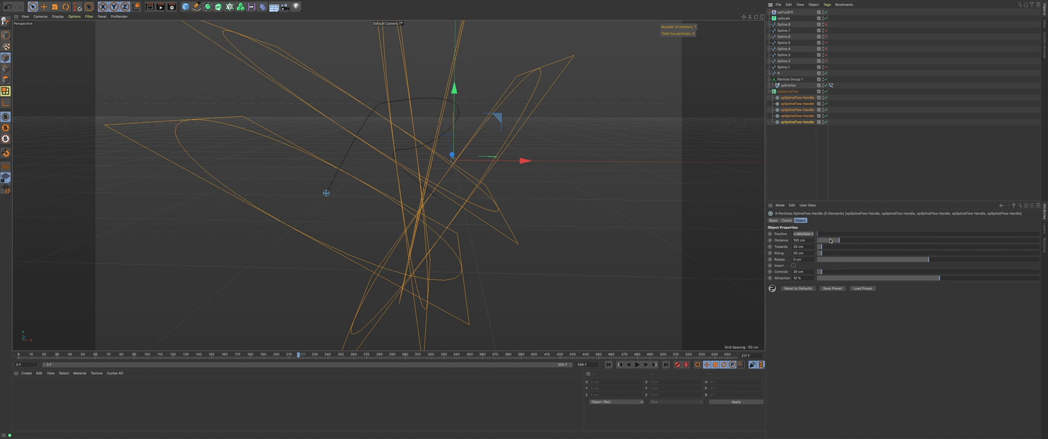
{"action": "left_click_drag", "start_coordinate": [838, 240], "coordinate": [824, 241]}
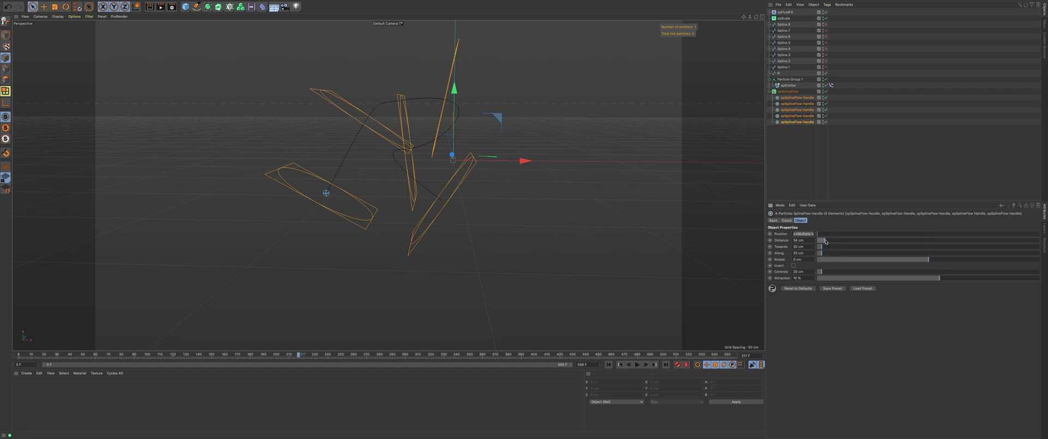
{"action": "left_click_drag", "start_coordinate": [825, 241], "coordinate": [821, 241]}
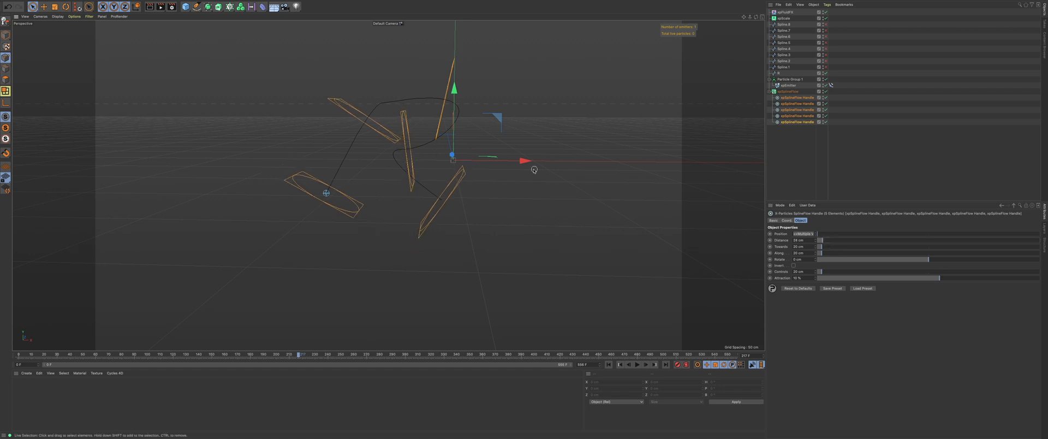
Step: Play the simulation from the first frame to check how the particles follow the R spline, and stop it
{"action": "left_click_drag", "start_coordinate": [510, 165], "coordinate": [482, 158], "text": "alt"}
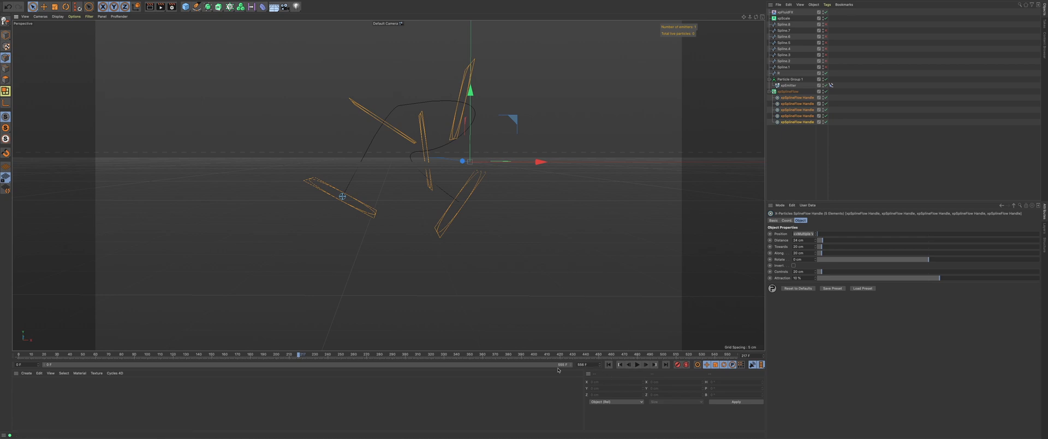
{"action": "left_click", "coordinate": [607, 364]}
{"action": "left_click", "coordinate": [636, 364]}
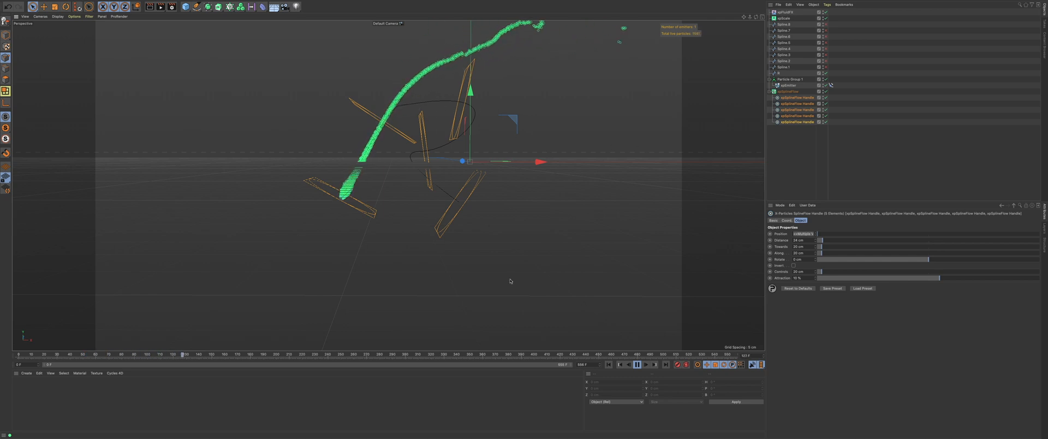
{"action": "key", "text": "space"}
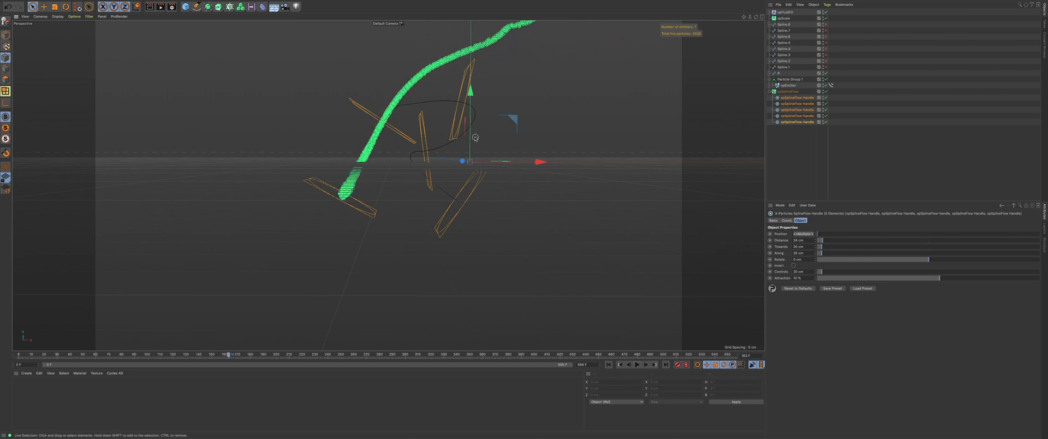
Step: Add an X-Particles FlowField modifier and shrink its box to about 111 × 111 × 40 cm around the R spline
{"action": "key", "text": "shift+c"}
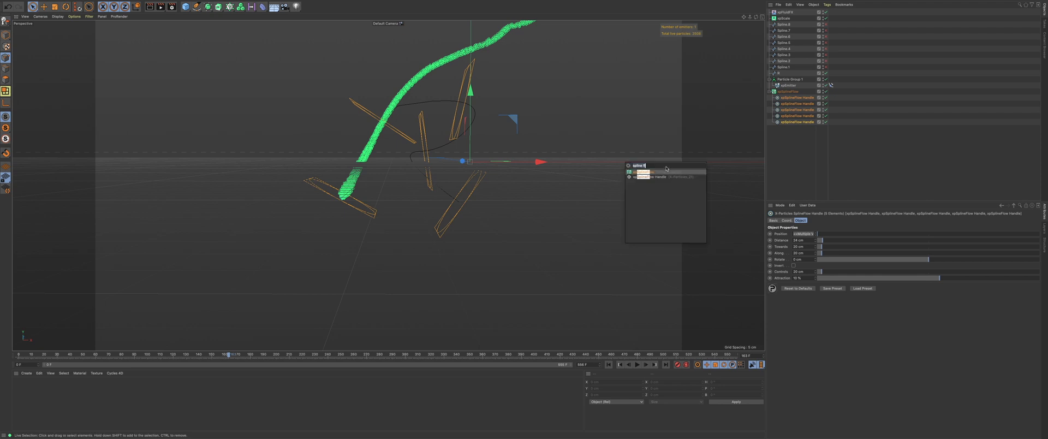
{"action": "type", "text": "spline fflow f"}
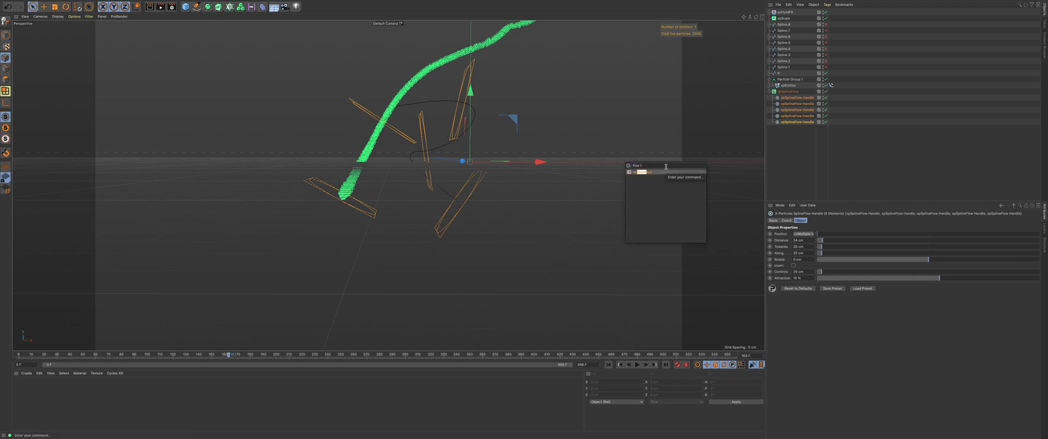
{"action": "key", "text": "Return"}
{"action": "scroll", "coordinate": [593, 152], "scroll_direction": "down", "scroll_amount": 5}
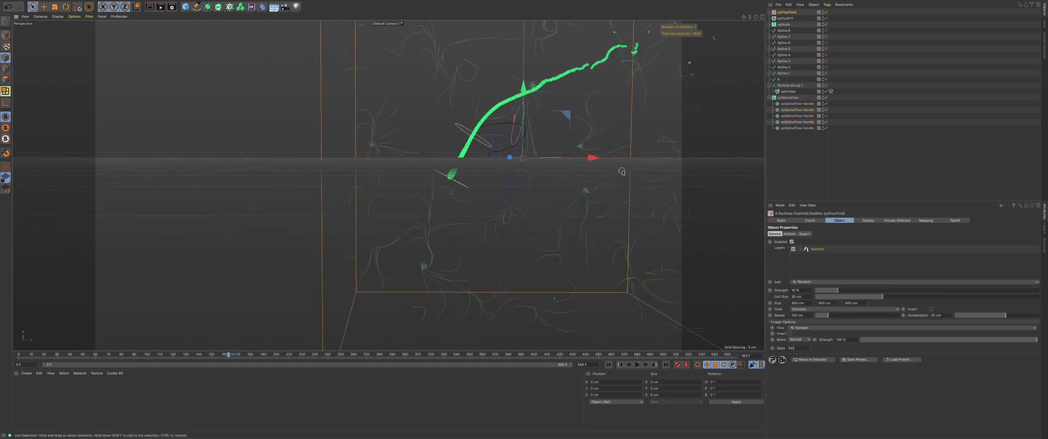
{"action": "key", "text": "t"}
{"action": "left_click_drag", "start_coordinate": [594, 197], "coordinate": [488, 251]}
{"action": "left_click_drag", "start_coordinate": [595, 161], "coordinate": [500, 168]}
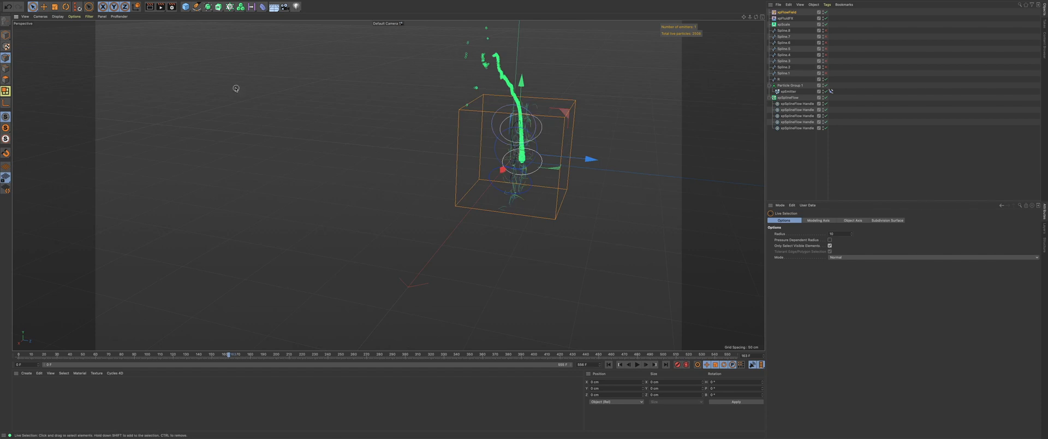
{"action": "left_click_drag", "start_coordinate": [375, 129], "coordinate": [462, 132], "text": "alt"}
{"action": "right_click_drag", "start_coordinate": [463, 132], "coordinate": [505, 134], "text": "alt"}
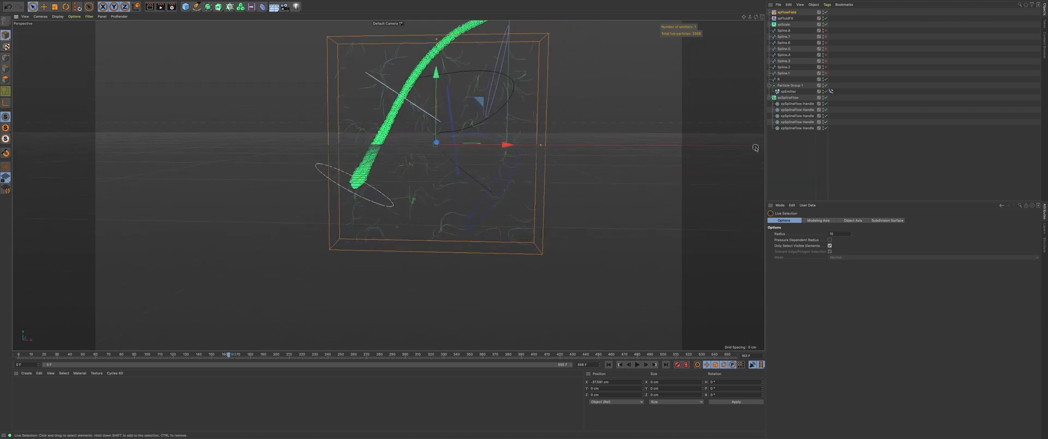
Step: Rename the flow field xpFlowField_Along and place it below the SplineFlow modifier in the object list
{"action": "left_click", "coordinate": [788, 12]}
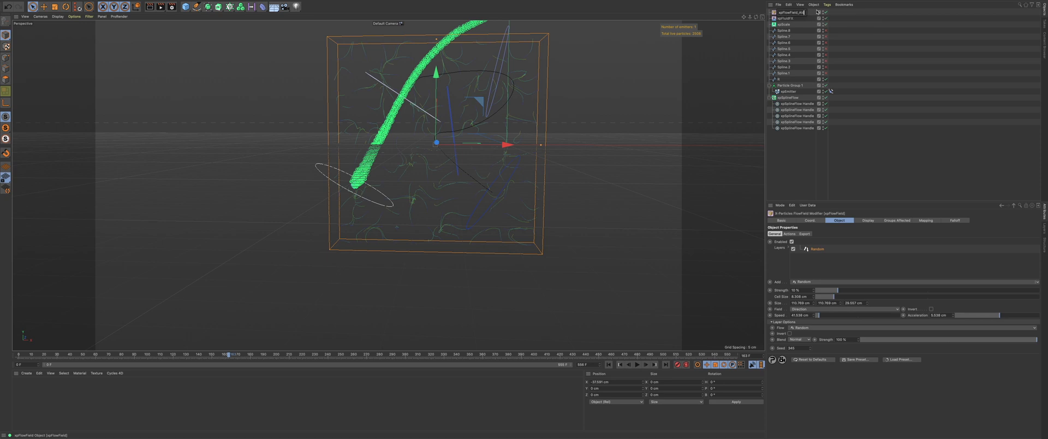
{"action": "type", "text": "_Along"}
{"action": "key", "text": "Return"}
{"action": "left_click_drag", "start_coordinate": [799, 11], "coordinate": [793, 178]}
Step: Set the flow field layer's flow type to Along Spline and assign the R spline as its object
{"action": "left_click", "coordinate": [896, 220]}
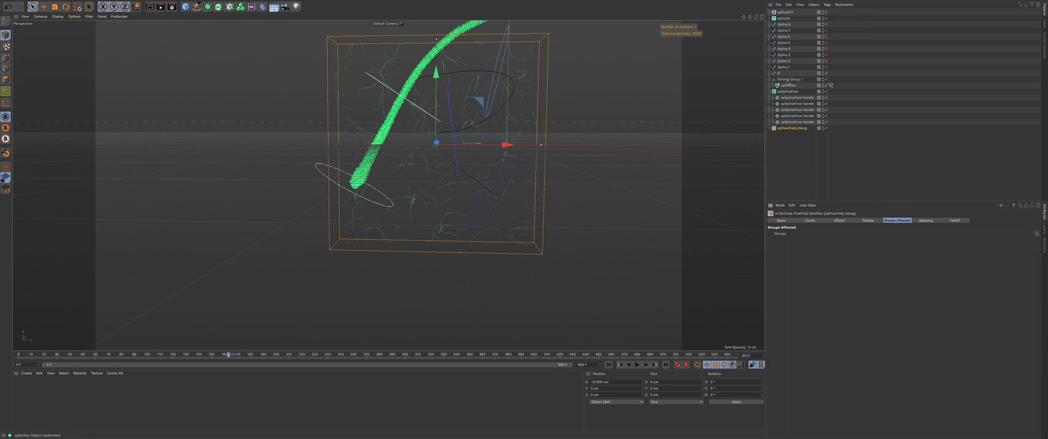
{"action": "left_click", "coordinate": [868, 220]}
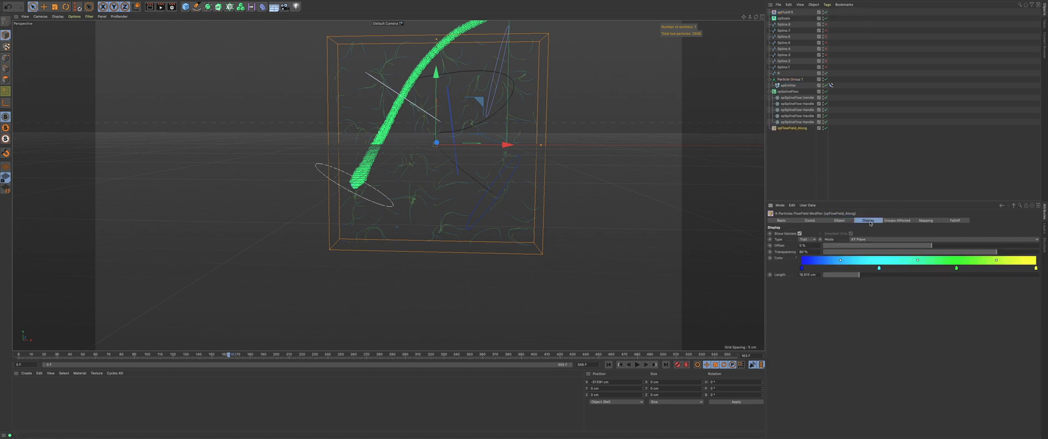
{"action": "left_click", "coordinate": [848, 220]}
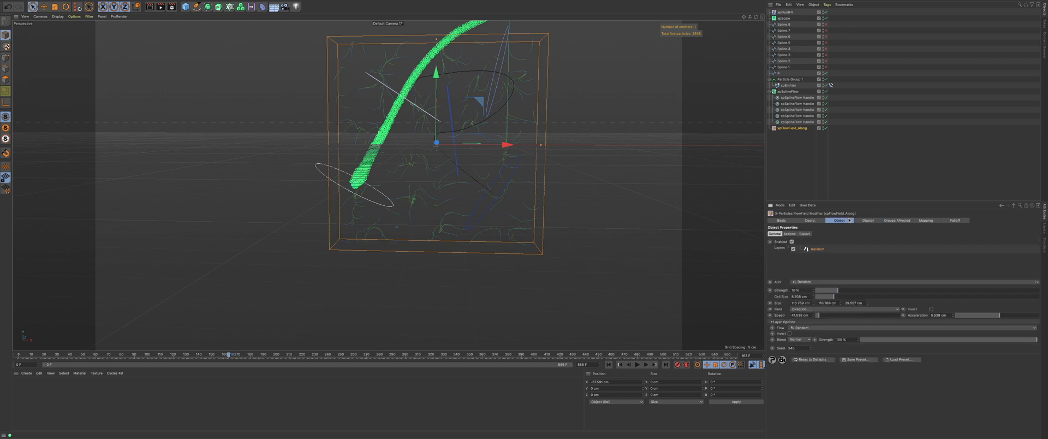
{"action": "left_click", "coordinate": [809, 327]}
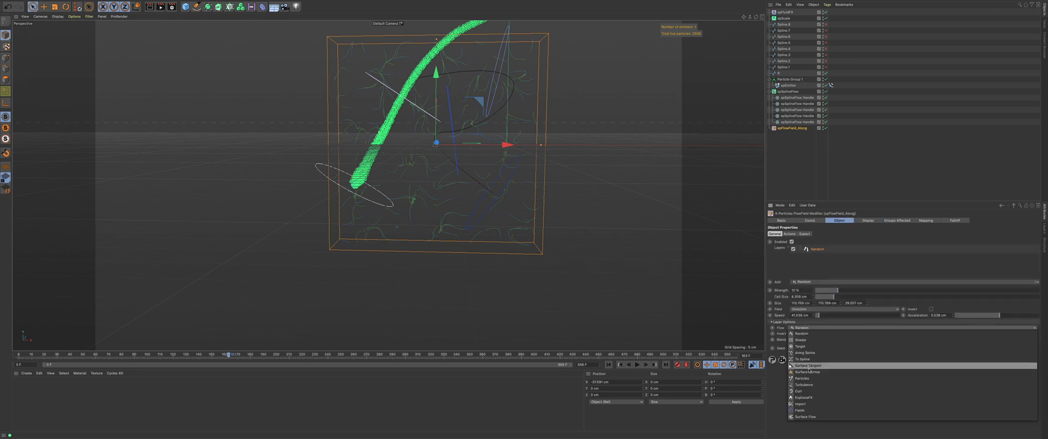
{"action": "left_click", "coordinate": [816, 353]}
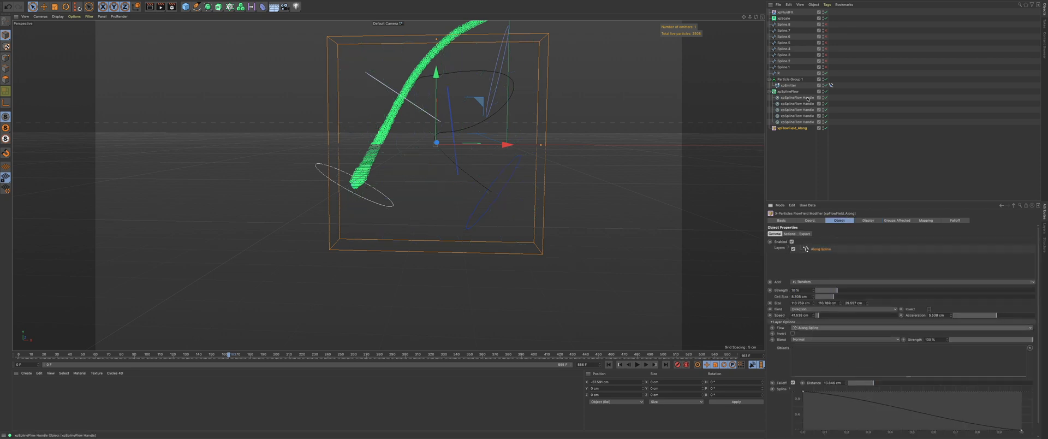
{"action": "left_click_drag", "start_coordinate": [778, 73], "coordinate": [812, 366]}
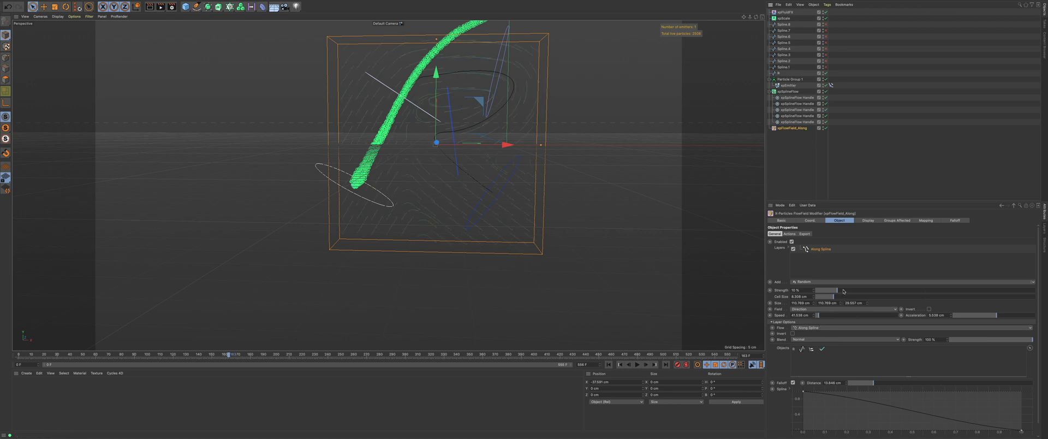
Step: Set the flow field's Strength to 100 % and play the simulation from the first frame
{"action": "left_click_drag", "start_coordinate": [843, 290], "coordinate": [1042, 294]}
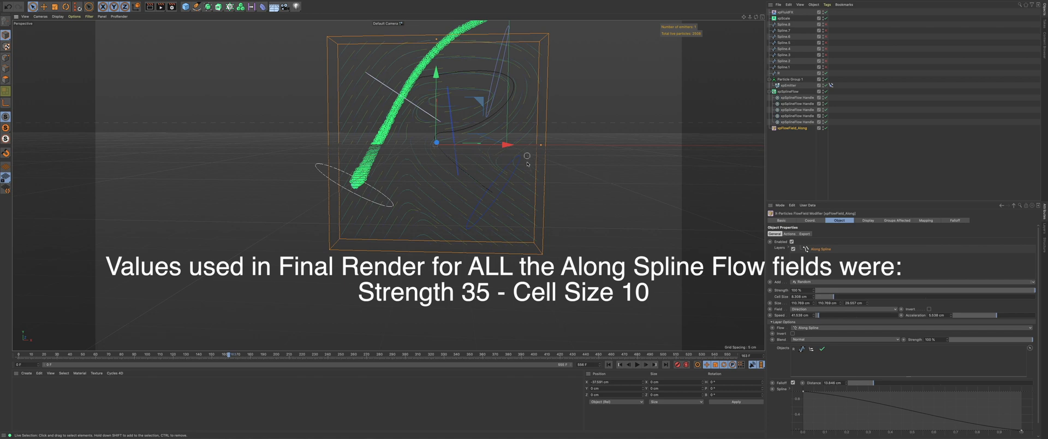
{"action": "left_click_drag", "start_coordinate": [485, 151], "coordinate": [484, 167], "text": "alt"}
{"action": "scroll", "coordinate": [485, 167], "scroll_direction": "up", "scroll_amount": 3}
{"action": "left_click", "coordinate": [609, 364]}
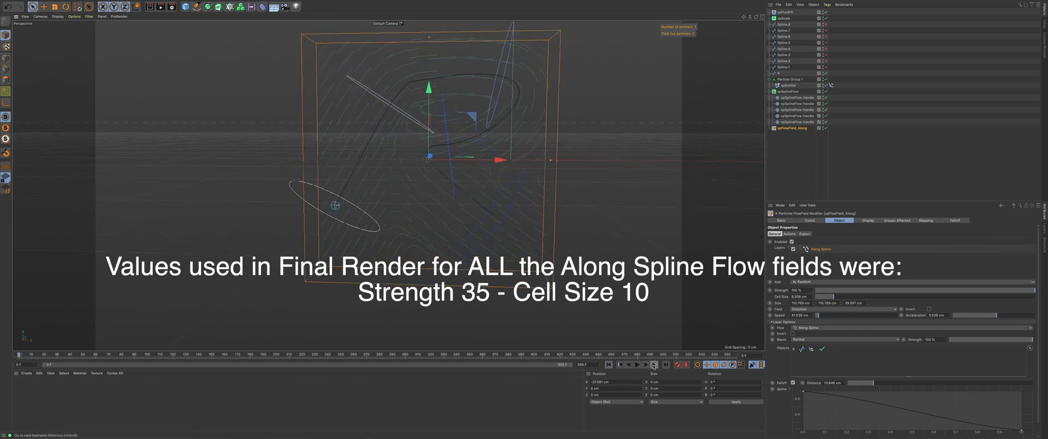
{"action": "left_click", "coordinate": [637, 364]}
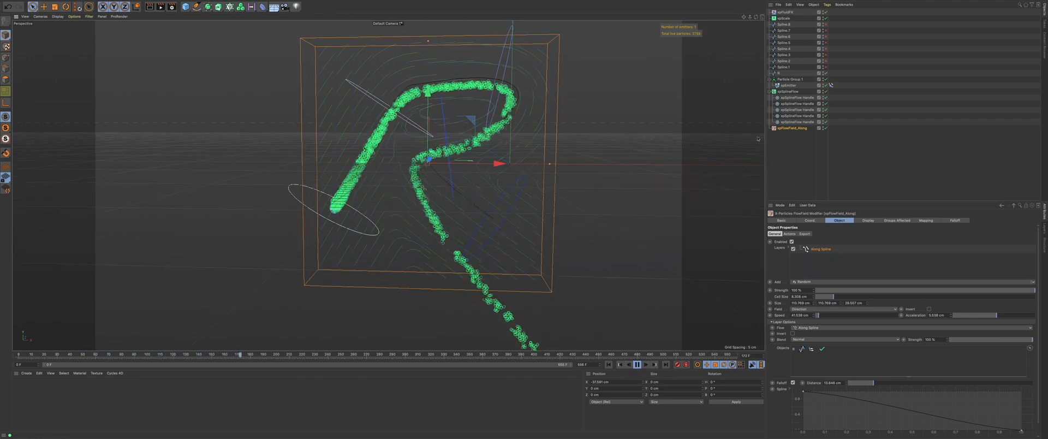
Step: Duplicate the fourth SplineFlow handle and set the copy's Position along the spline to 85 %
{"action": "left_click", "coordinate": [790, 110]}
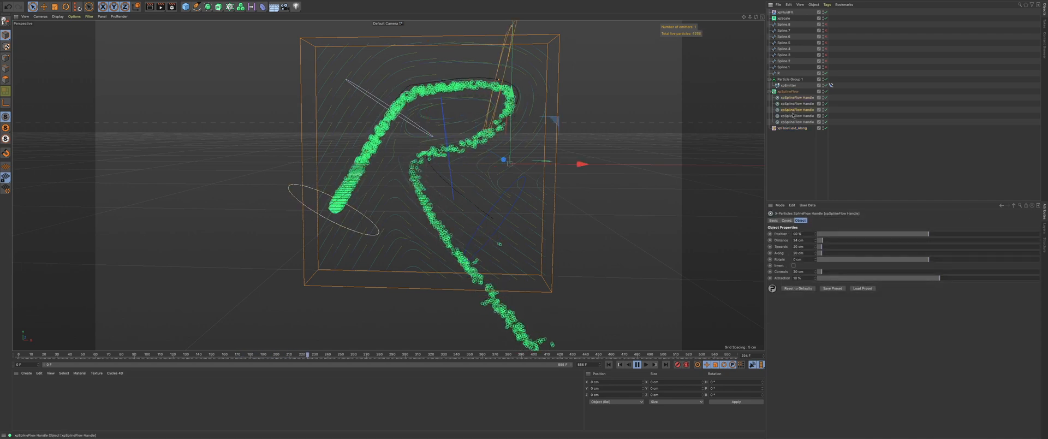
{"action": "left_click", "coordinate": [792, 116]}
{"action": "left_click_drag", "start_coordinate": [792, 117], "coordinate": [791, 124], "text": "ctrl"}
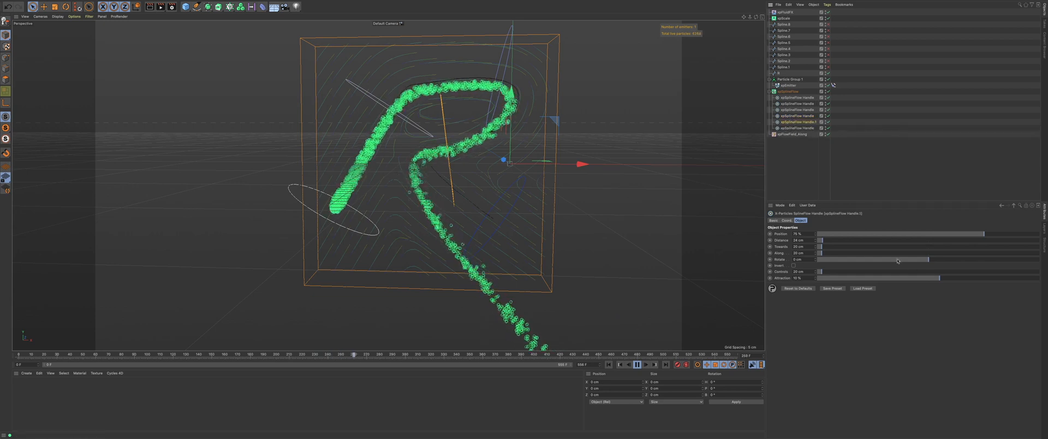
{"action": "left_click_drag", "start_coordinate": [818, 233], "coordinate": [815, 233]}
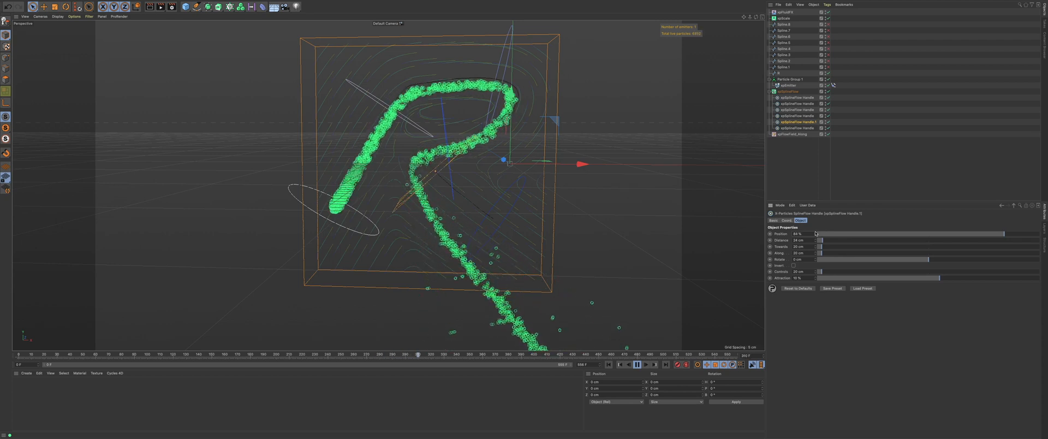
Step: Set the duplicated handle's Along value to 5 cm and its Attraction to 50 %
{"action": "double_click", "coordinate": [805, 253]}
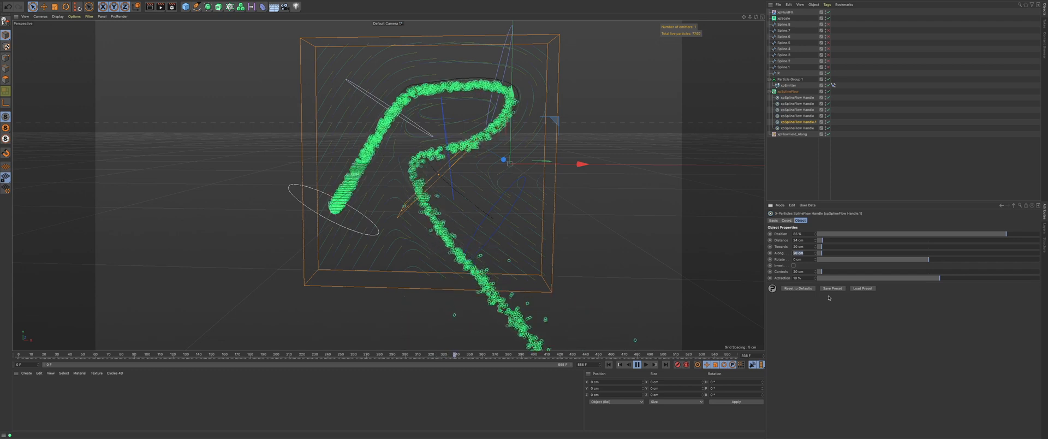
{"action": "type", "text": "5"}
{"action": "key", "text": "Return"}
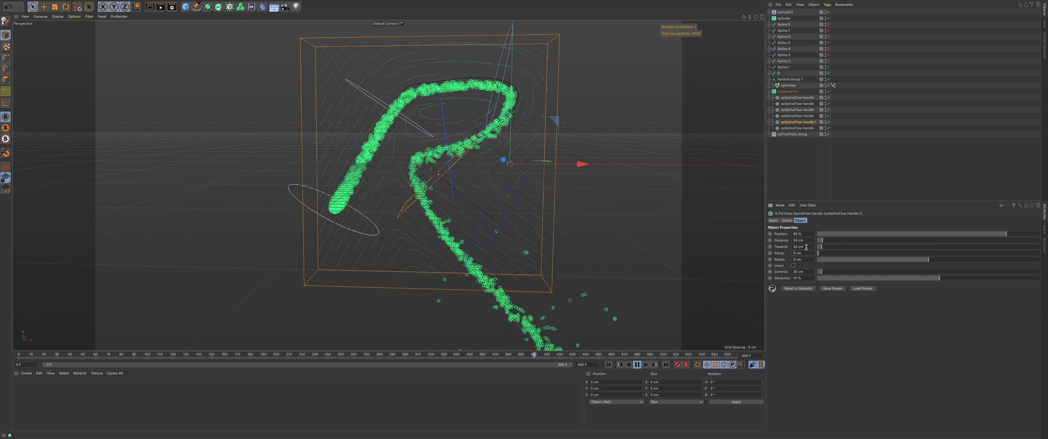
{"action": "left_click", "coordinate": [801, 279]}
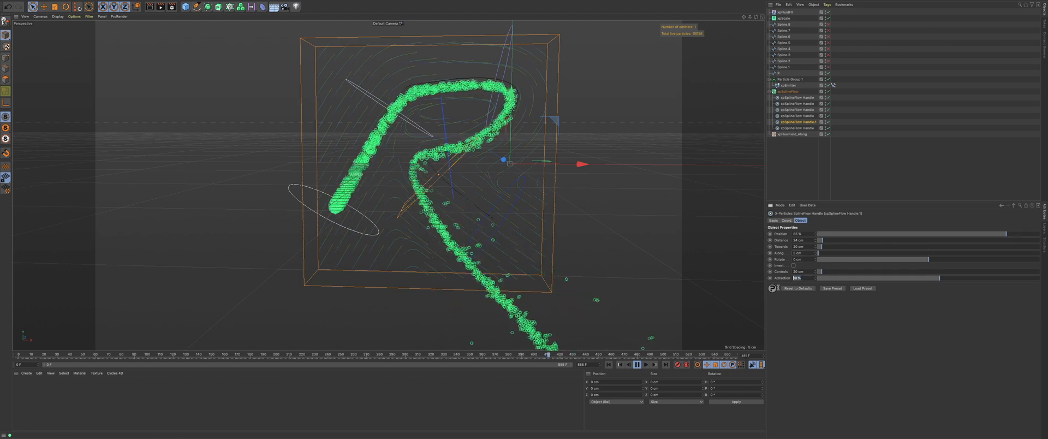
{"action": "type", "text": "50"}
{"action": "key", "text": "Return"}
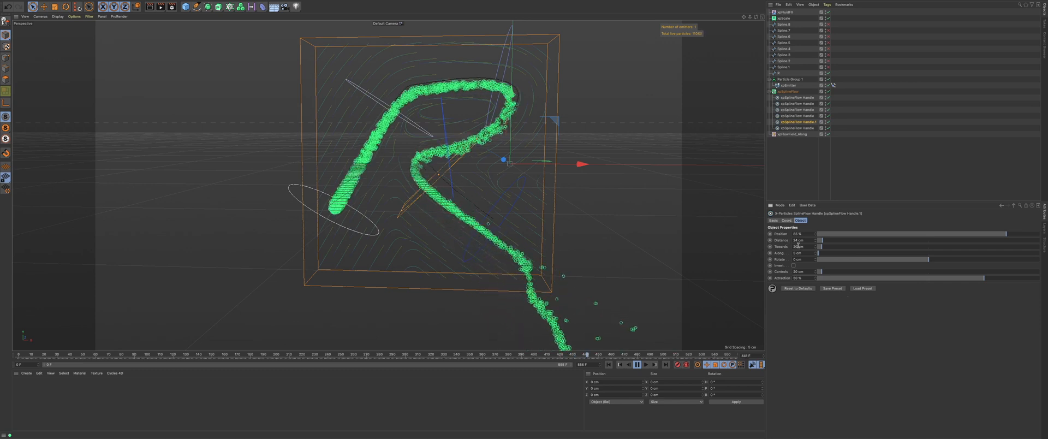
Step: Set the duplicated handle's Towards value to 40 cm and raise its Attraction to 90 %
{"action": "left_click_drag", "start_coordinate": [775, 246], "coordinate": [766, 245]}
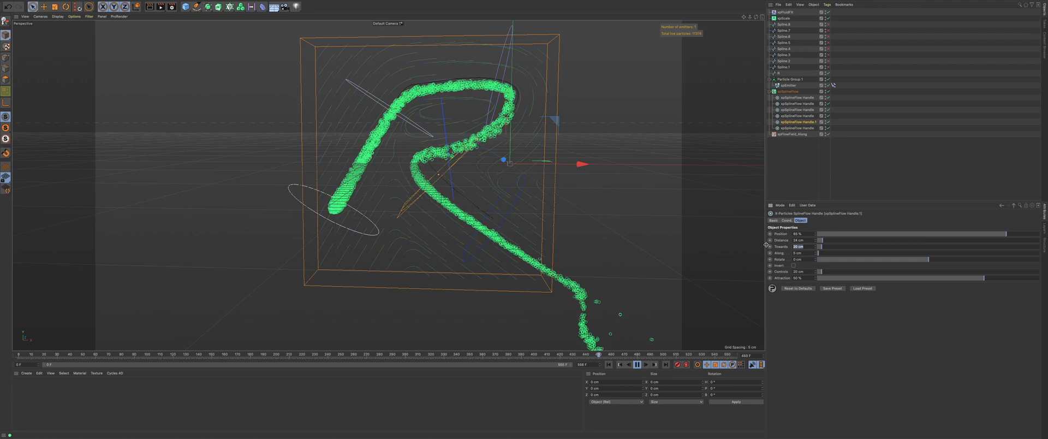
{"action": "type", "text": "40"}
{"action": "key", "text": "Return"}
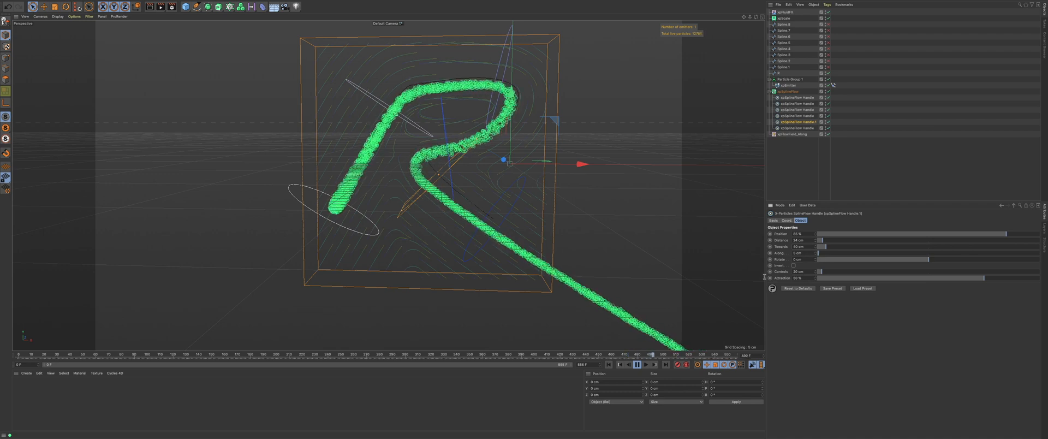
{"action": "left_click_drag", "start_coordinate": [803, 277], "coordinate": [765, 277]}
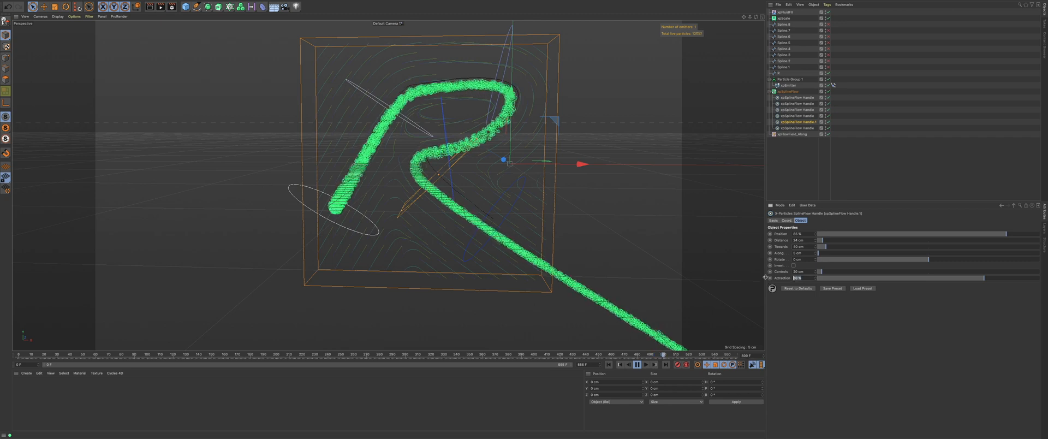
{"action": "type", "text": "90"}
{"action": "key", "text": "Return"}
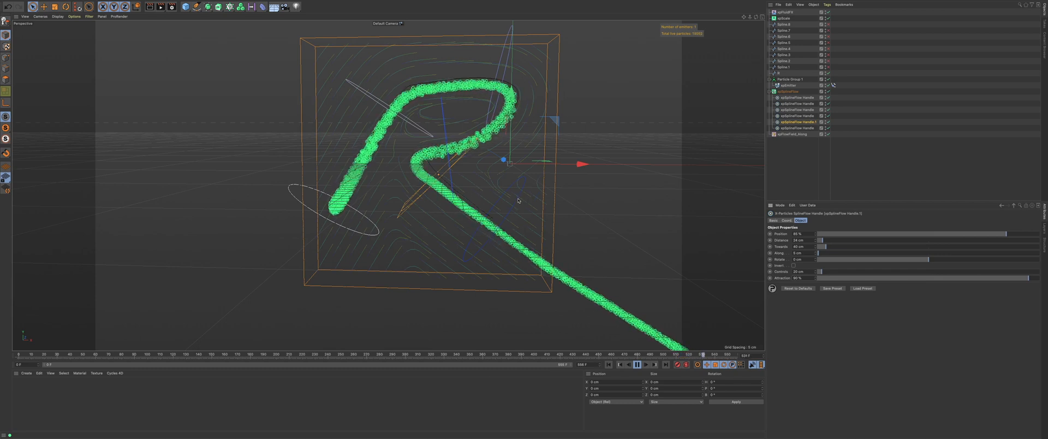
Step: Set the Attraction of the SplineFlow handle at the spline's 100 % position to 50 % and check the particle flow
{"action": "left_click", "coordinate": [797, 129]}
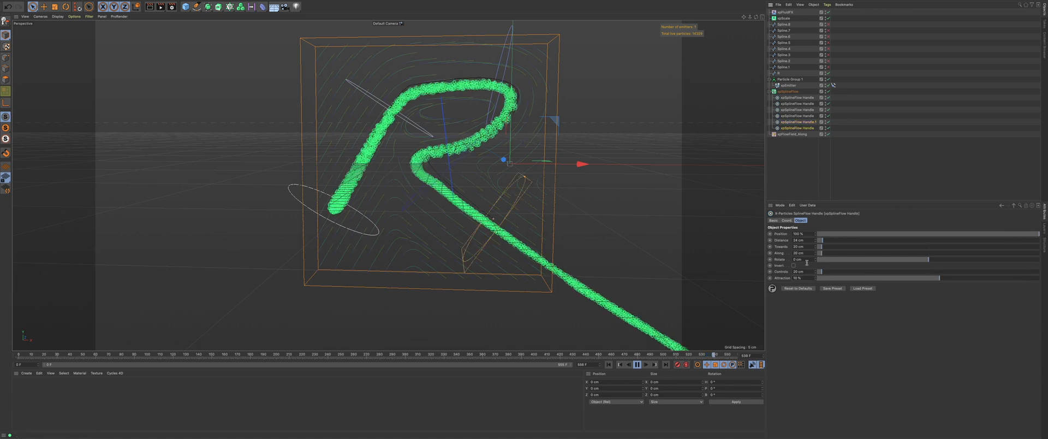
{"action": "left_click", "coordinate": [808, 278]}
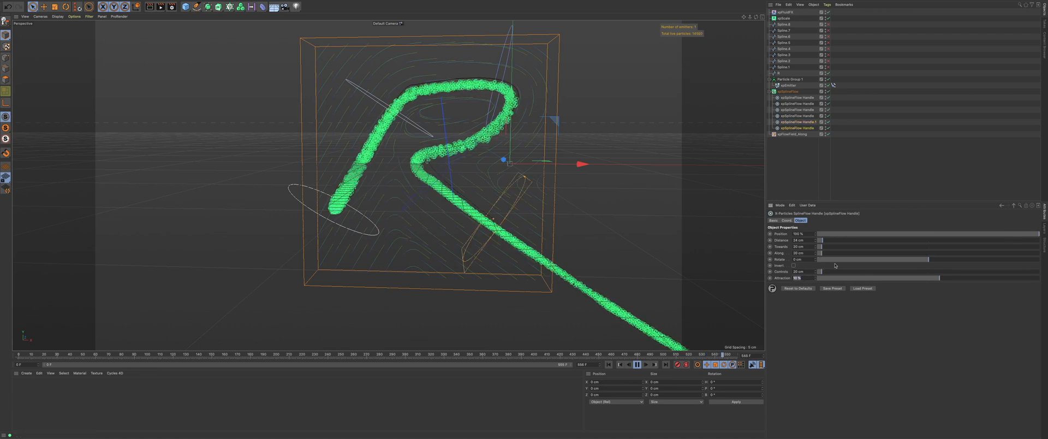
{"action": "type", "text": "50"}
{"action": "key", "text": "Return"}
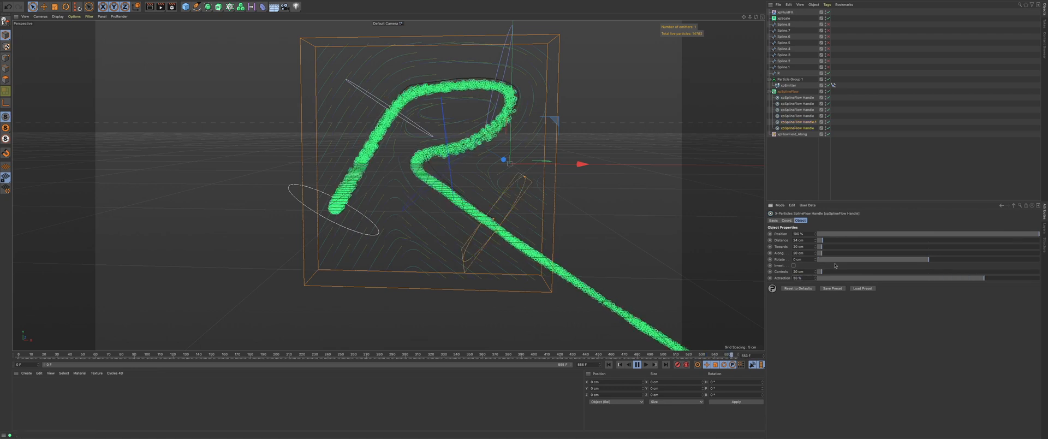
{"action": "left_click_drag", "start_coordinate": [412, 172], "coordinate": [417, 168], "text": "alt"}
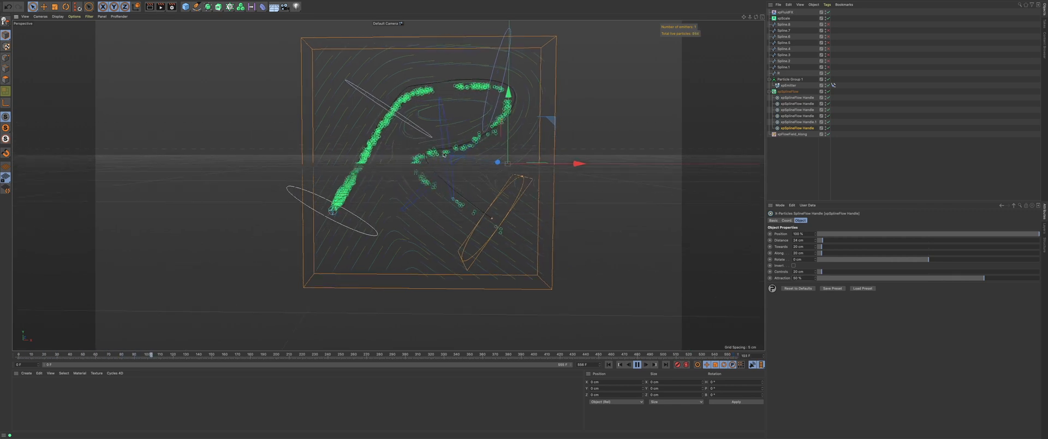
{"action": "middle_click_drag", "start_coordinate": [453, 153], "coordinate": [440, 165], "text": "alt"}
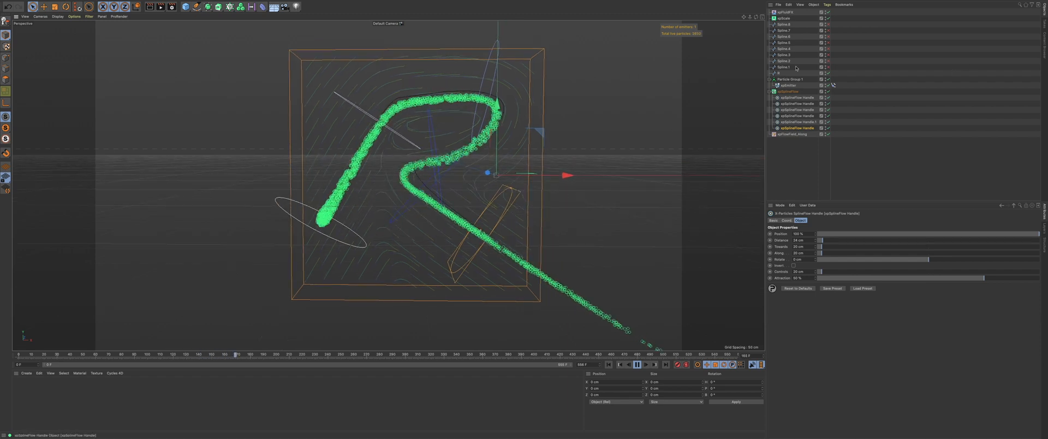
Step: Duplicate the Along Spline flow field and change the copy's Flow to Turbulence
{"action": "left_click", "coordinate": [800, 134]}
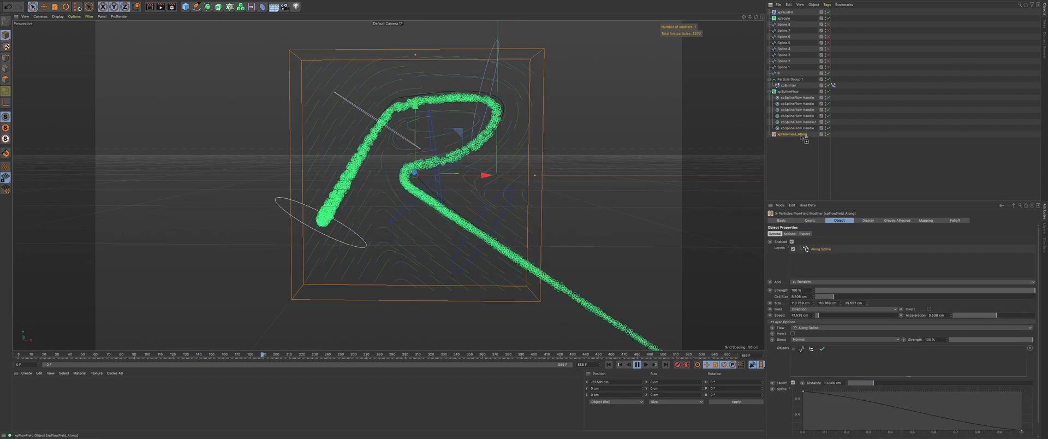
{"action": "left_click_drag", "start_coordinate": [802, 137], "coordinate": [802, 140], "text": "ctrl"}
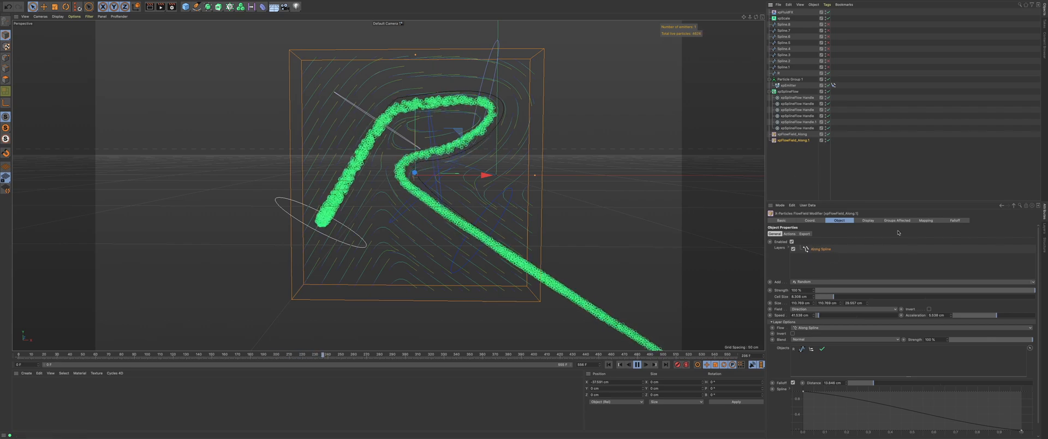
{"action": "left_click", "coordinate": [800, 327]}
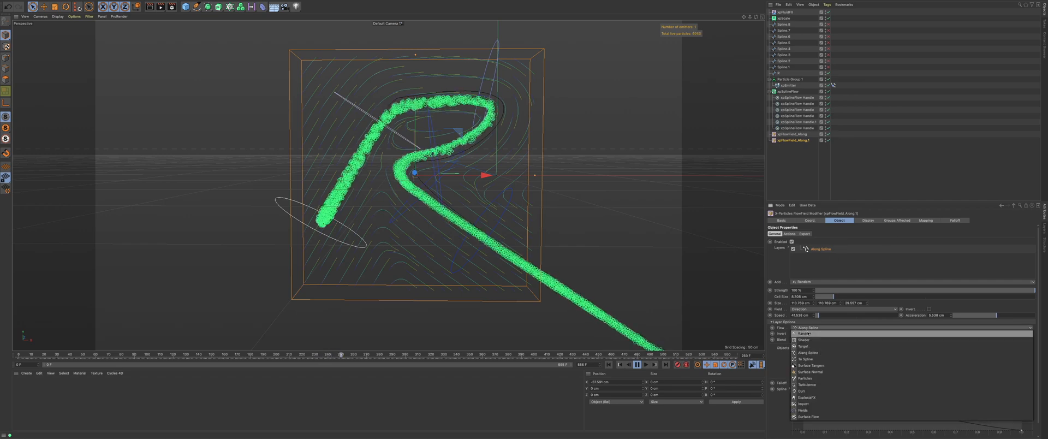
{"action": "left_click", "coordinate": [802, 380]}
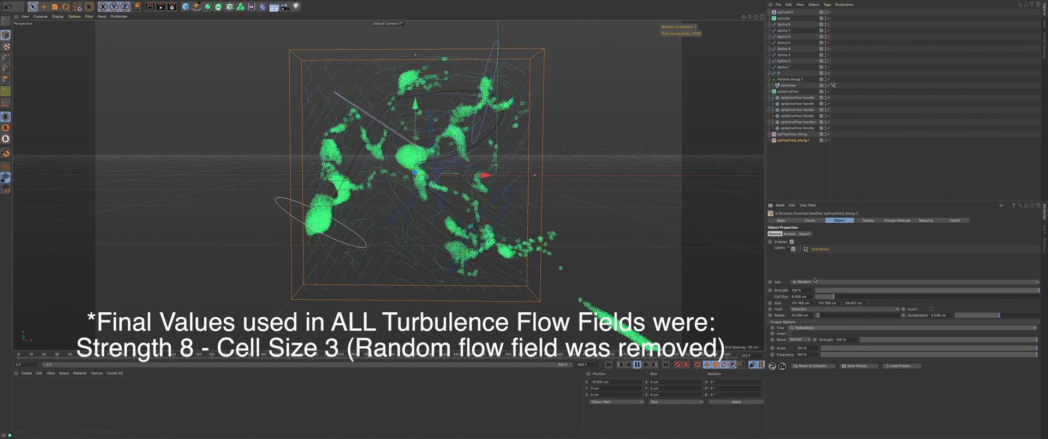
Step: Set the turbulence flow field's Strength to 10 % and replay the simulation from the first frame
{"action": "left_click_drag", "start_coordinate": [803, 291], "coordinate": [742, 283]}
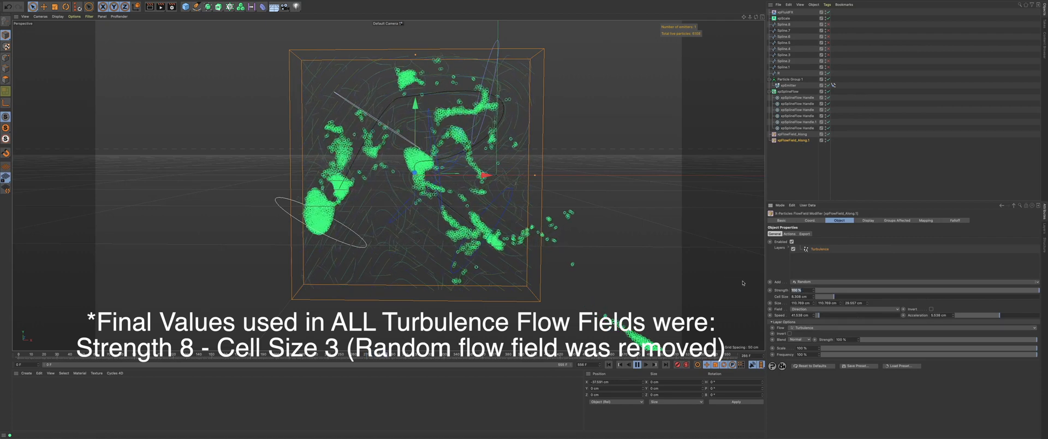
{"action": "type", "text": "10"}
{"action": "key", "text": "Return"}
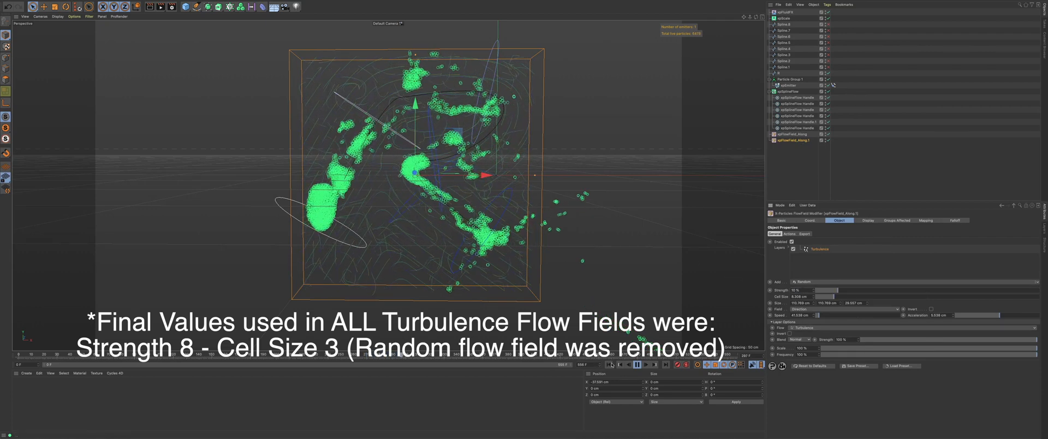
{"action": "left_click", "coordinate": [609, 365]}
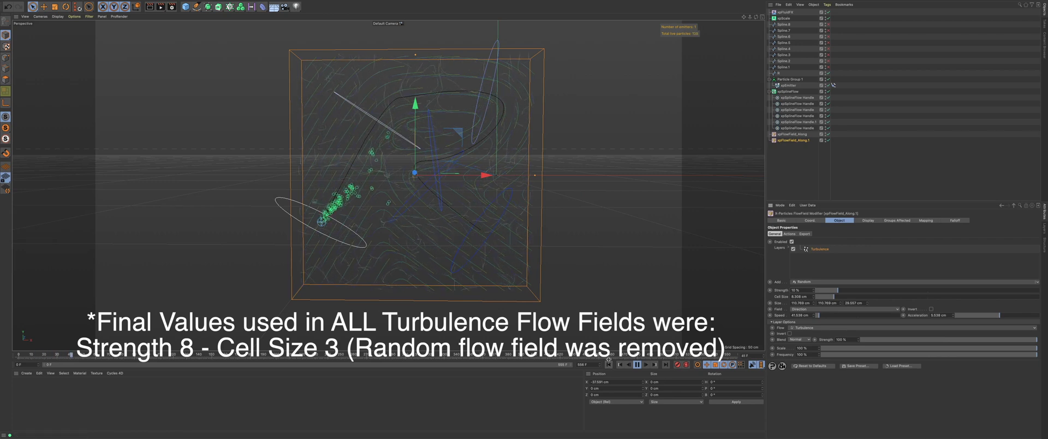
Step: Set the turbulence flow field's Cell Size to 5 cm, lower its Strength to 5 % and finally 1 %, and replay the simulation
{"action": "double_click", "coordinate": [807, 297]}
{"action": "type", "text": "8"}
{"action": "key", "text": "Return"}
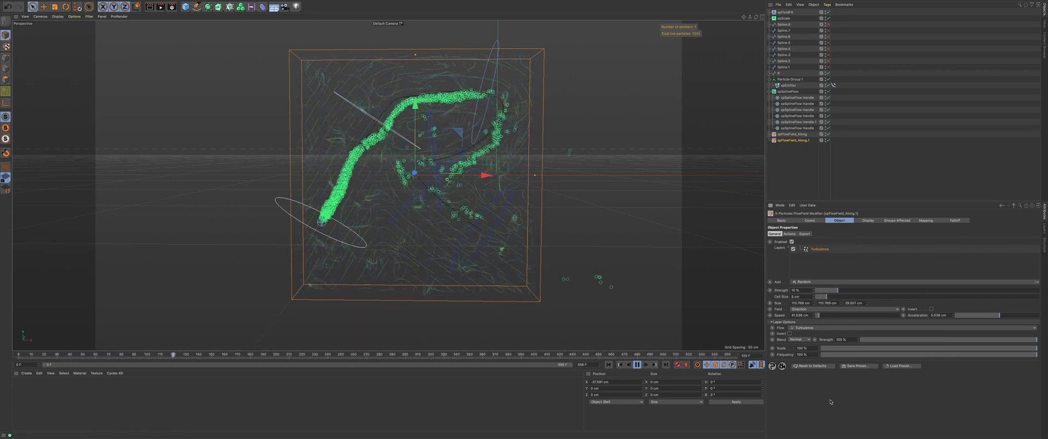
{"action": "double_click", "coordinate": [806, 290]}
{"action": "type", "text": "5"}
{"action": "key", "text": "Return"}
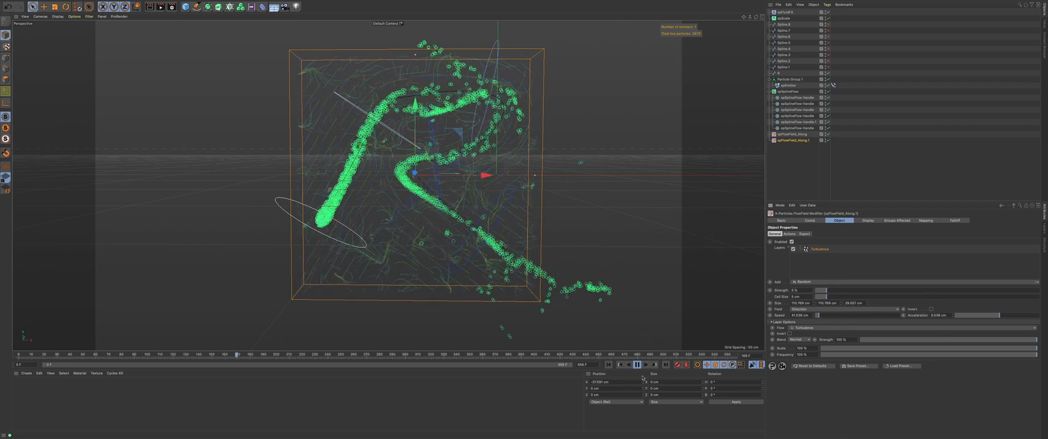
{"action": "left_click", "coordinate": [609, 364]}
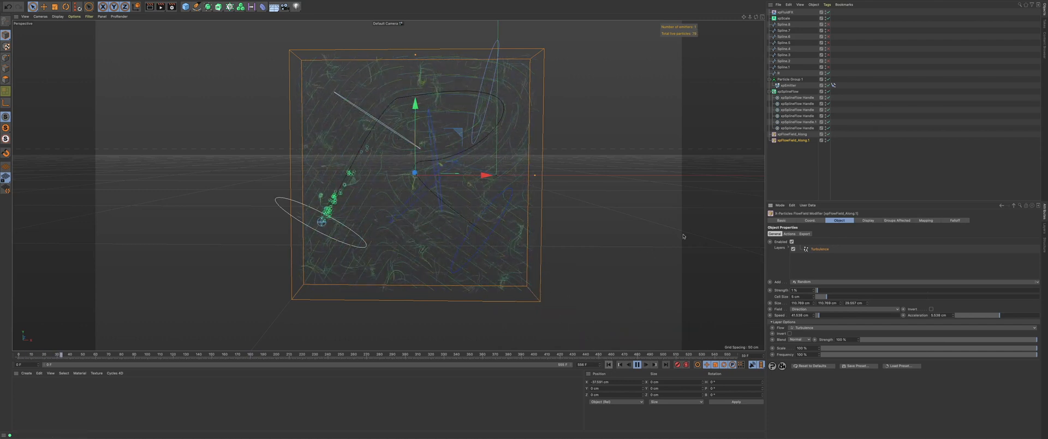
Step: Rename the duplicated flow field to xpFlowField_Tub
{"action": "double_click", "coordinate": [805, 141]}
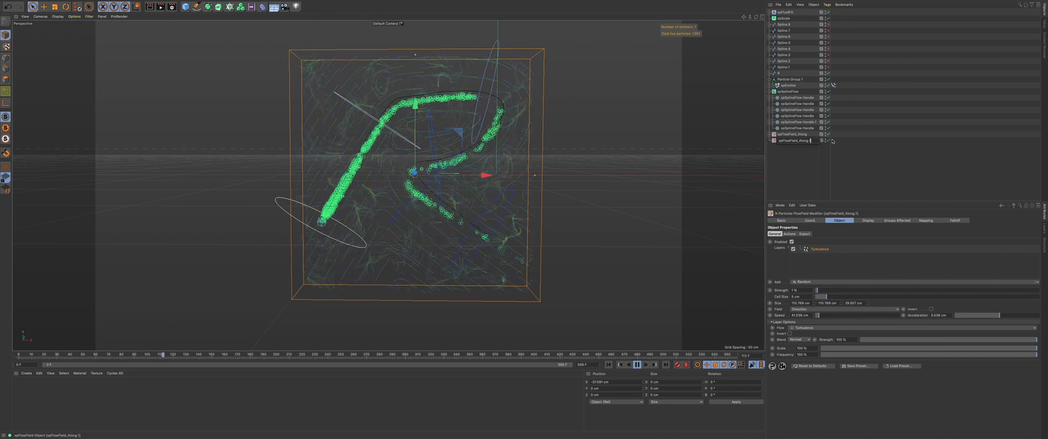
{"action": "key", "text": "BackSpace"}
{"action": "key", "text": "BackSpace"}
{"action": "key", "text": "BackSpace"}
{"action": "key", "text": "BackSpace"}
{"action": "key", "text": "Return"}
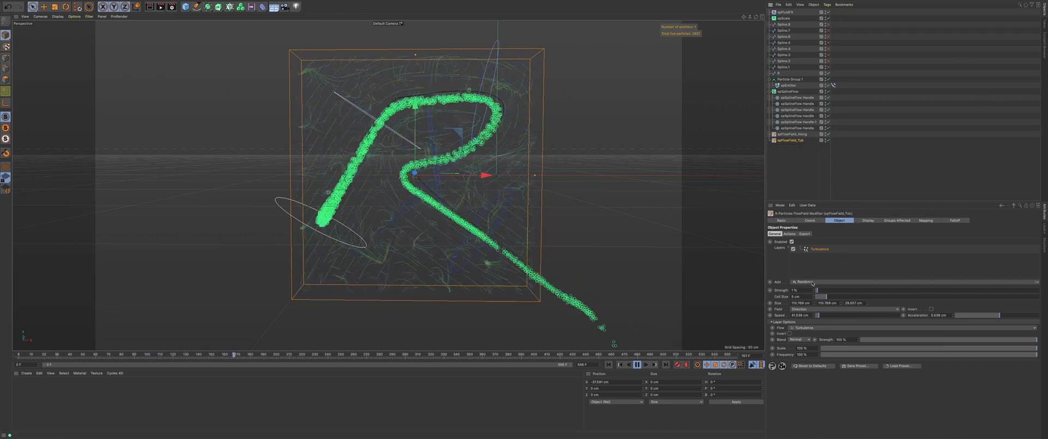
{"action": "left_click", "coordinate": [805, 328]}
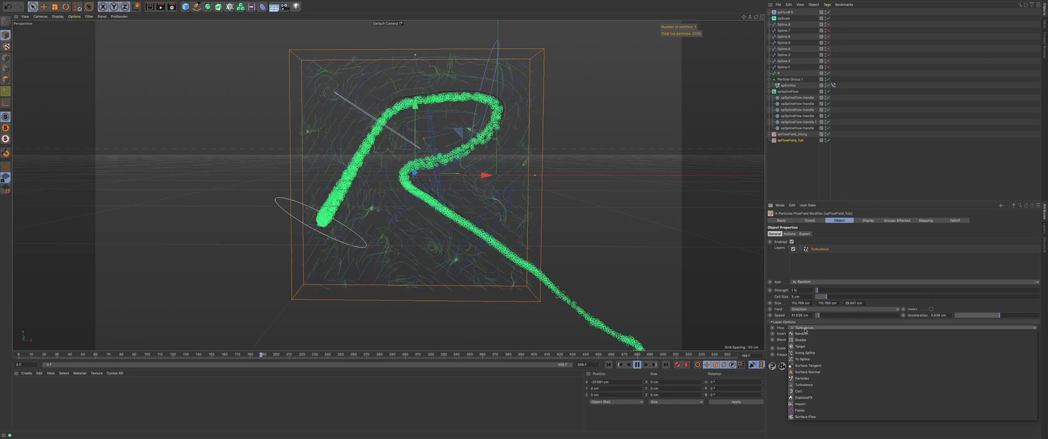
{"action": "left_click", "coordinate": [803, 341]}
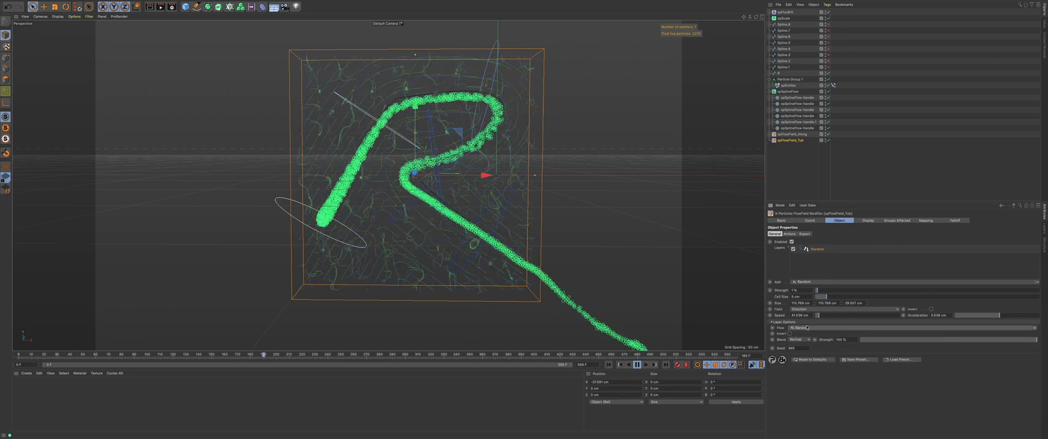
{"action": "key", "text": "ctrl+z"}
Step: Add a Random layer above the Turbulence layer in the flow field and raise the Strength to 9 %
{"action": "left_click", "coordinate": [810, 282]}
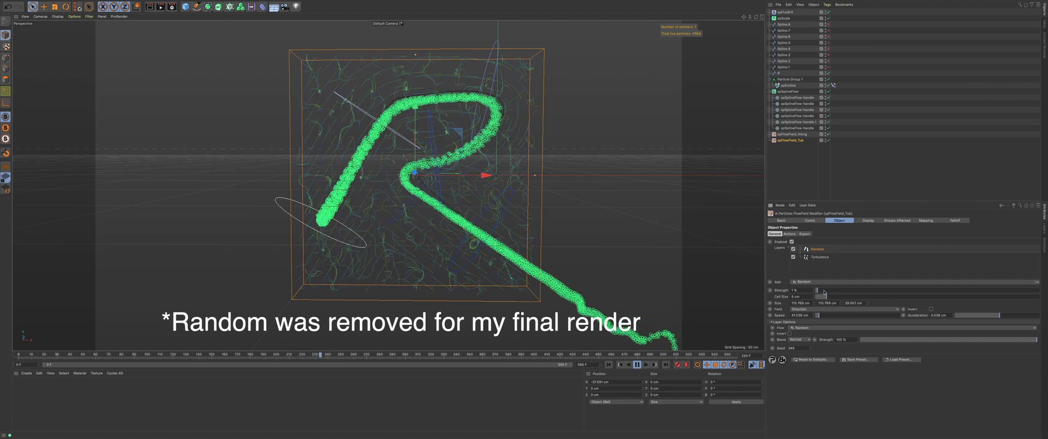
{"action": "left_click", "coordinate": [824, 290]}
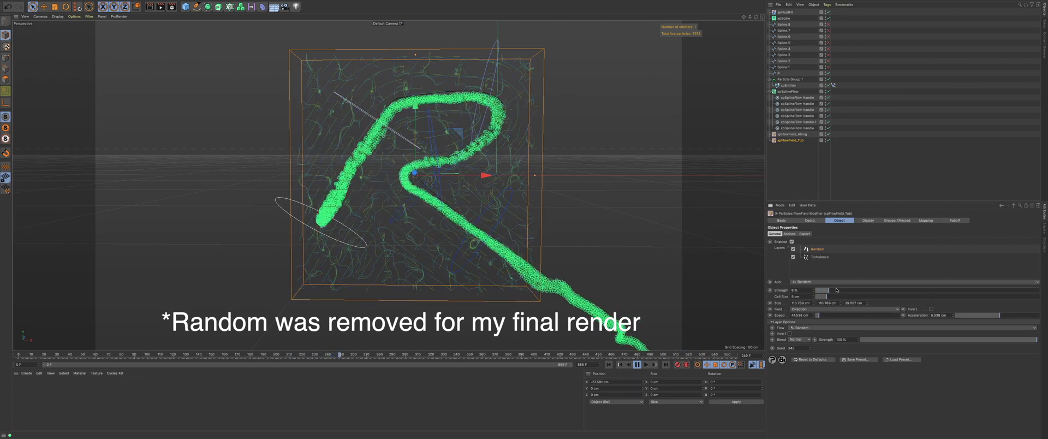
{"action": "left_click", "coordinate": [848, 291]}
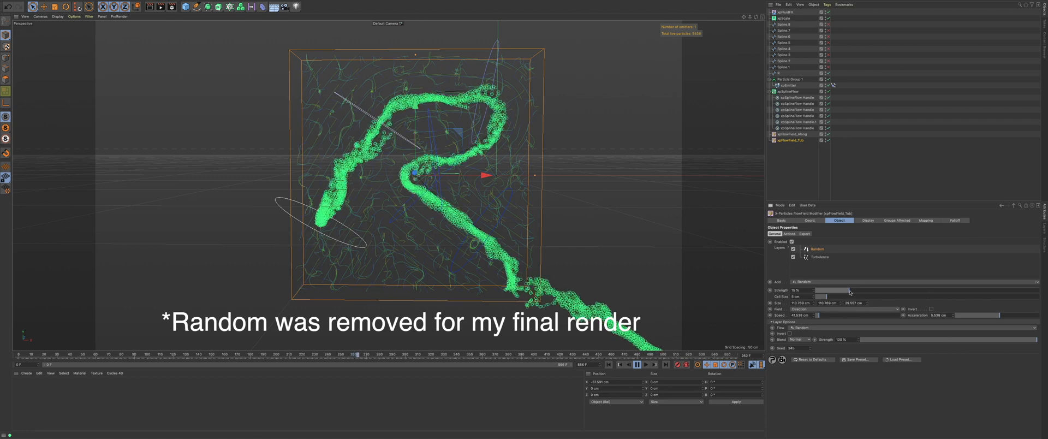
{"action": "left_click_drag", "start_coordinate": [847, 292], "coordinate": [830, 293]}
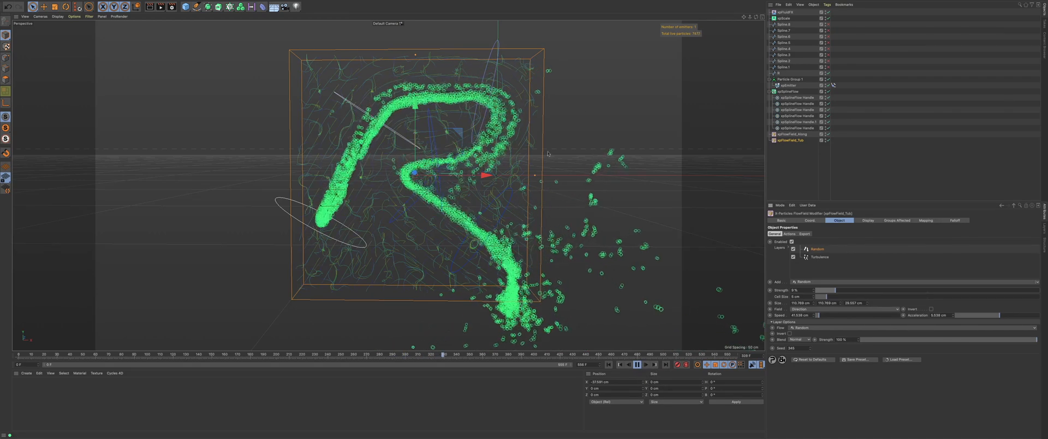
Step: Pause the simulation, inspect how the particles spread around the R and return to the first frame
{"action": "left_click", "coordinate": [637, 365]}
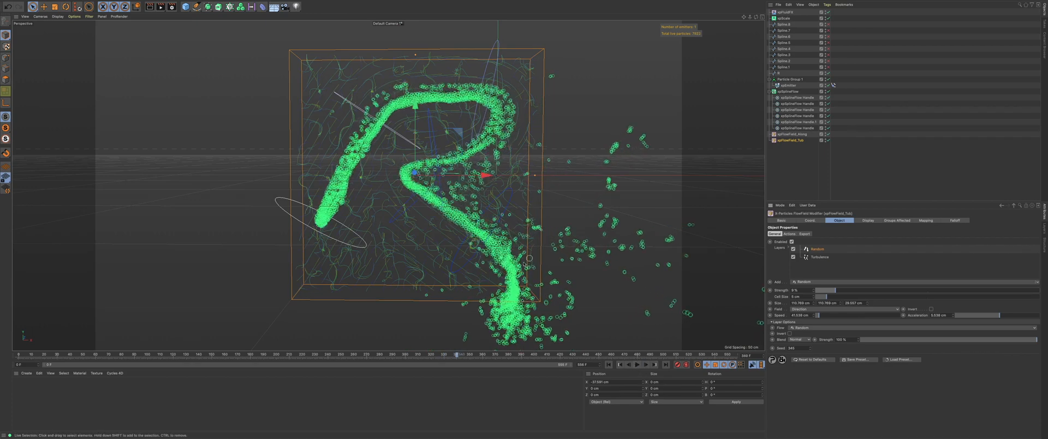
{"action": "left_click_drag", "start_coordinate": [513, 262], "coordinate": [496, 267], "text": "alt"}
{"action": "right_click_drag", "start_coordinate": [496, 267], "coordinate": [464, 273], "text": "alt"}
{"action": "middle_click_drag", "start_coordinate": [534, 295], "coordinate": [451, 223], "text": "alt"}
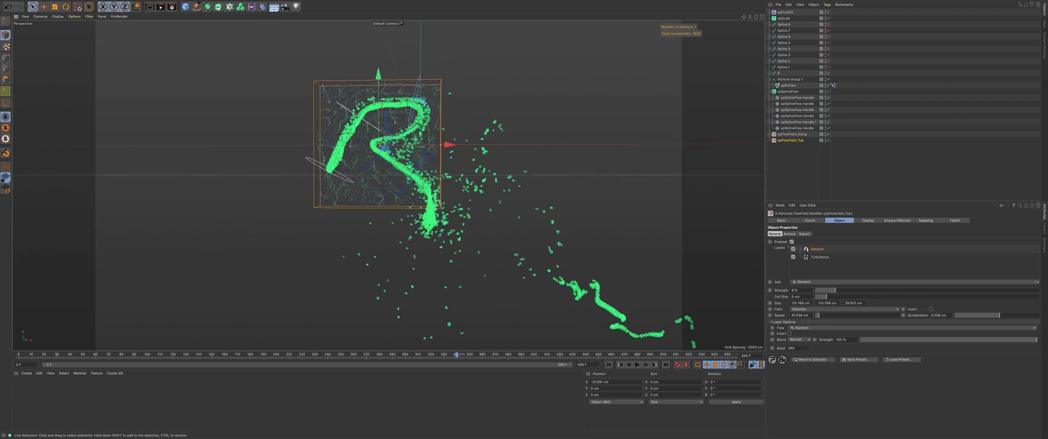
{"action": "right_click_drag", "start_coordinate": [452, 222], "coordinate": [581, 313], "text": "alt"}
{"action": "middle_click_drag", "start_coordinate": [581, 313], "coordinate": [602, 337], "text": "alt"}
{"action": "left_click", "coordinate": [608, 365]}
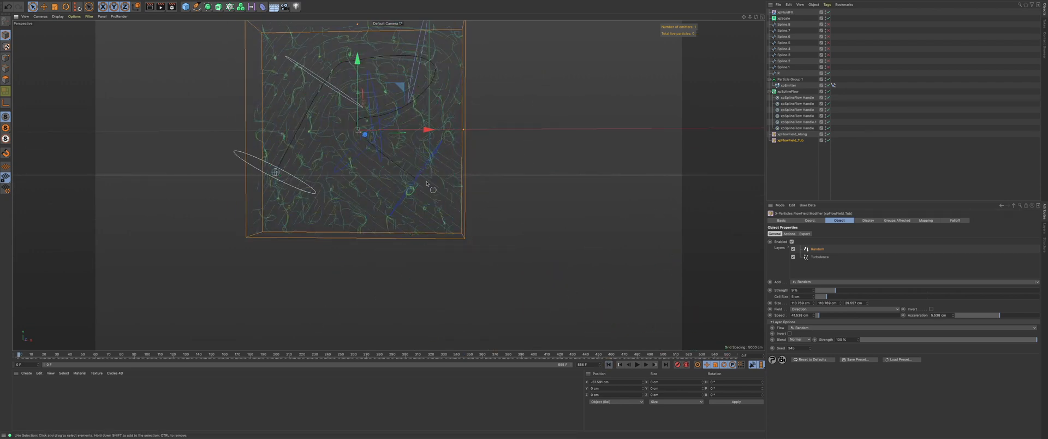
{"action": "middle_click_drag", "start_coordinate": [388, 83], "coordinate": [400, 99], "text": "alt"}
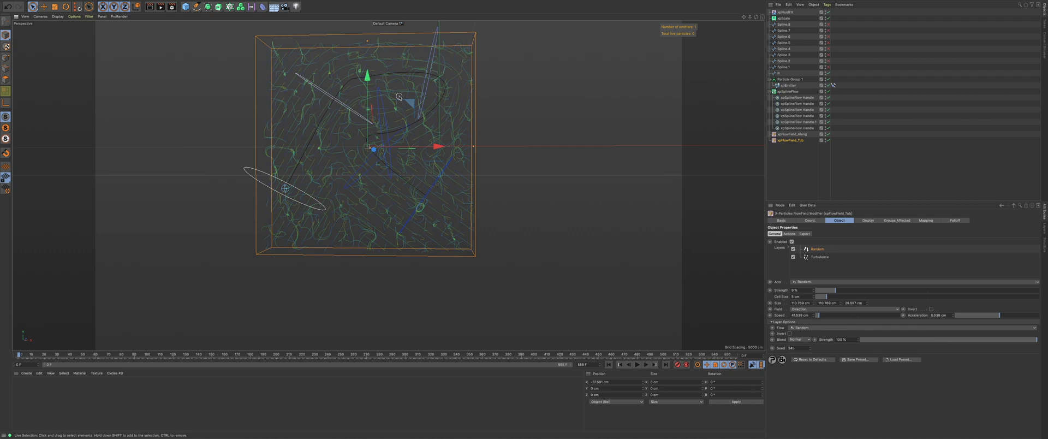
Step: Add a question to the emitter with the type Particle Position and the Distance Travelled test
{"action": "left_click", "coordinate": [782, 86]}
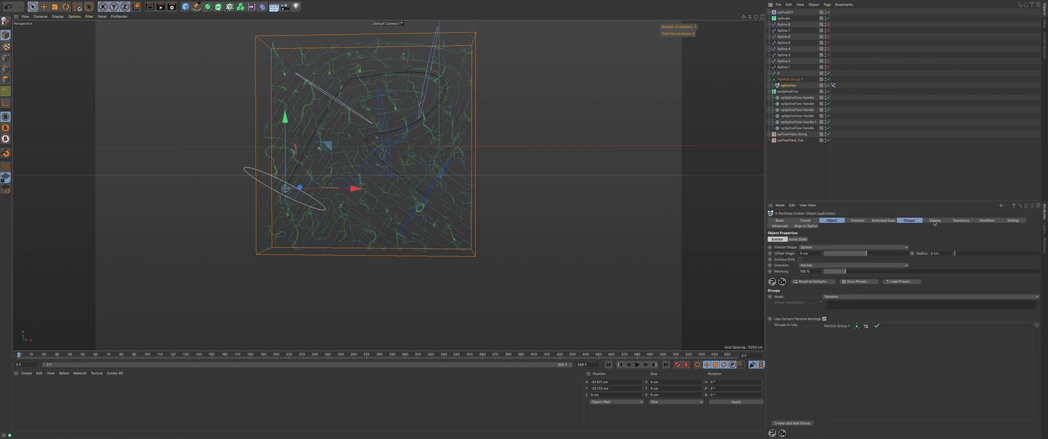
{"action": "left_click", "coordinate": [962, 221]}
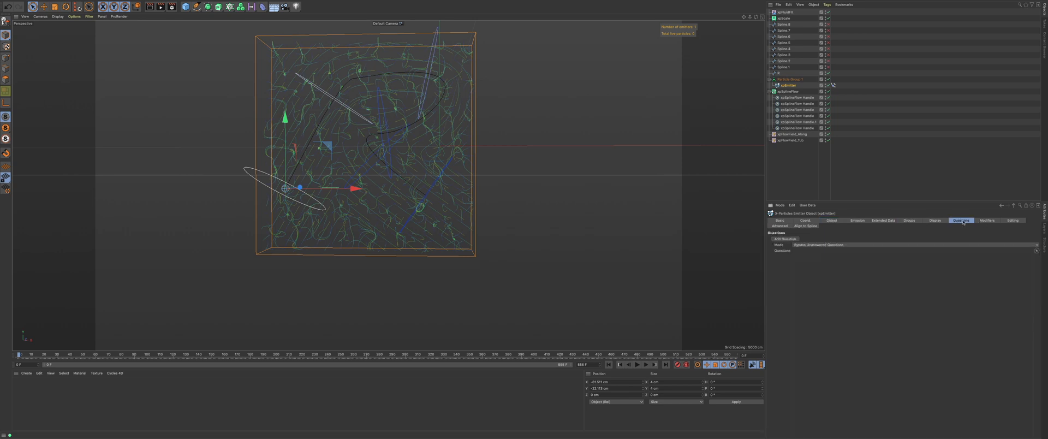
{"action": "left_click", "coordinate": [784, 239]}
{"action": "left_click", "coordinate": [853, 239]}
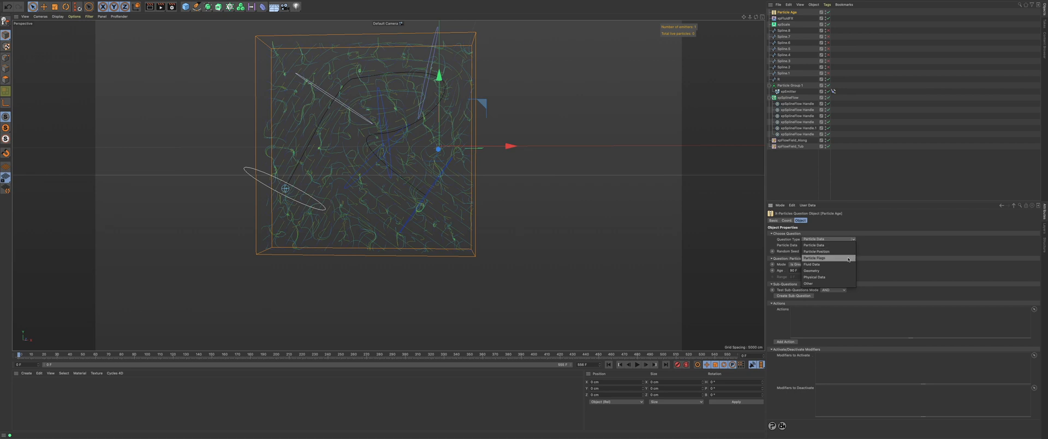
{"action": "left_click", "coordinate": [851, 252]}
{"action": "left_click", "coordinate": [857, 245]}
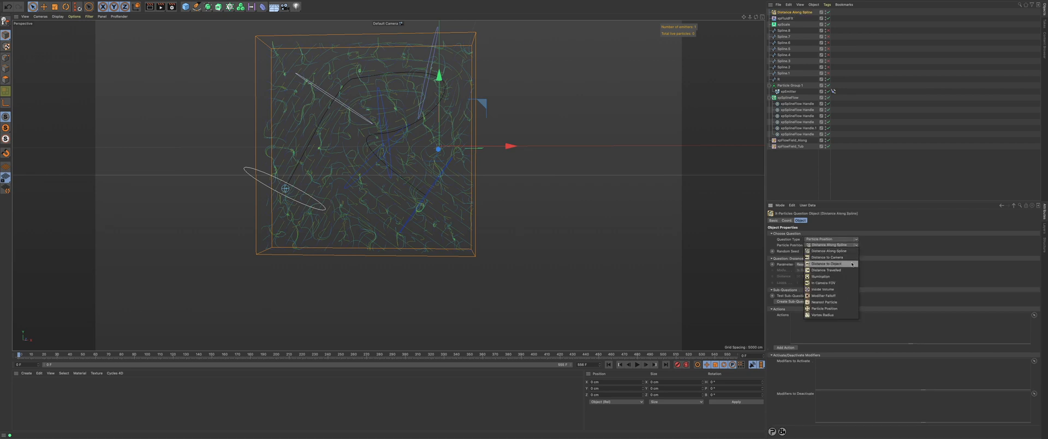
{"action": "left_click", "coordinate": [848, 270]}
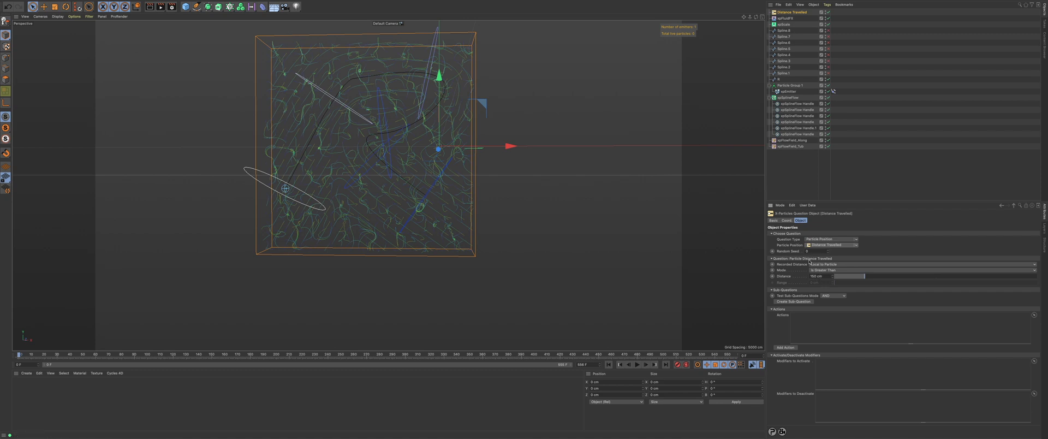
Step: Create an X-Particles Kill modifier and set its box size to 3 × 3 × 3 cm
{"action": "key", "text": "shift+c"}
{"action": "type", "text": "kill"}
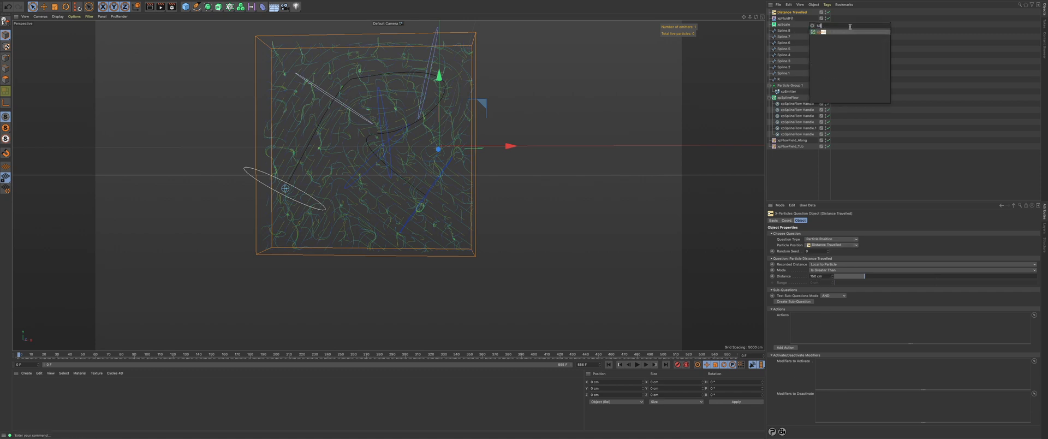
{"action": "key", "text": "Return"}
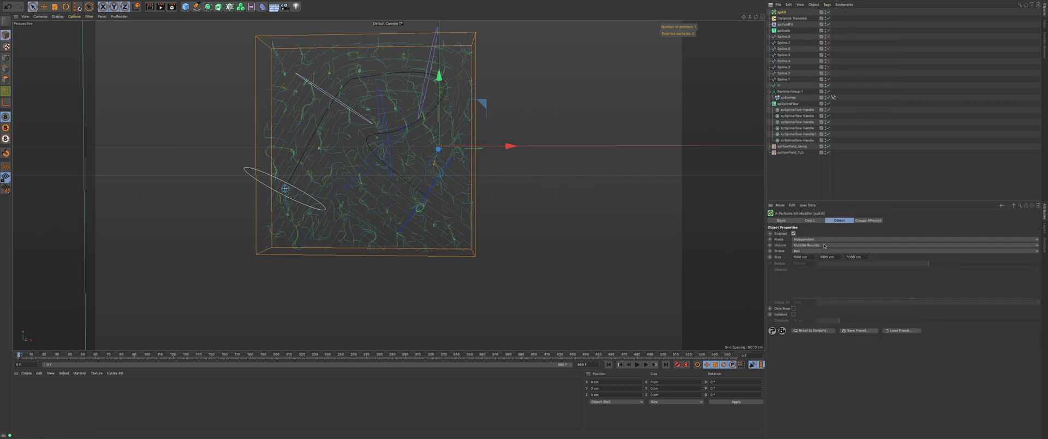
{"action": "left_click_drag", "start_coordinate": [812, 257], "coordinate": [753, 254]}
{"action": "type", "text": "3"}
{"action": "type", "text": "3"}
{"action": "mouse_move", "coordinate": [835, 258]}
{"action": "left_mouse_down"}
{"action": "mouse_move", "coordinate": [817, 257]}
{"action": "mouse_move", "coordinate": [842, 257]}
{"action": "left_mouse_up"}
{"action": "type", "text": "3"}
{"action": "key", "text": "Return"}
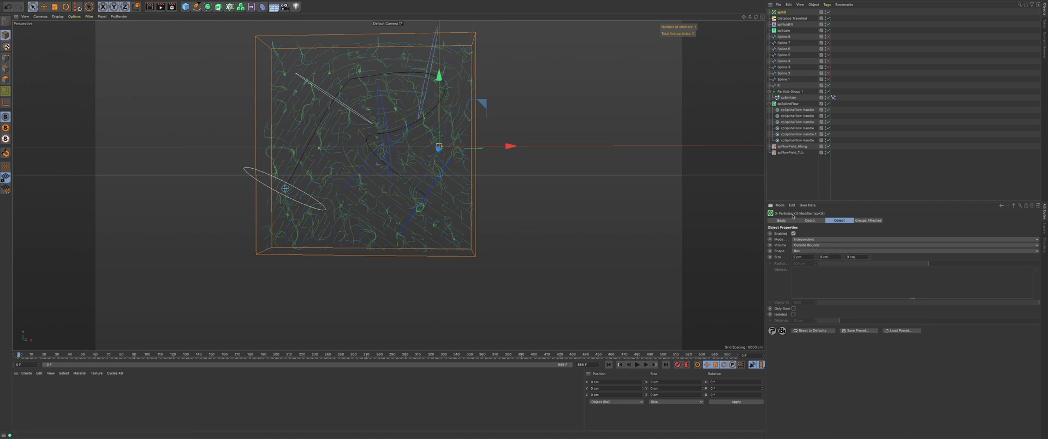
Step: Move the Kill modifier to a Y position of 555 cm
{"action": "left_click", "coordinate": [809, 221]}
{"action": "type", "text": "55"}
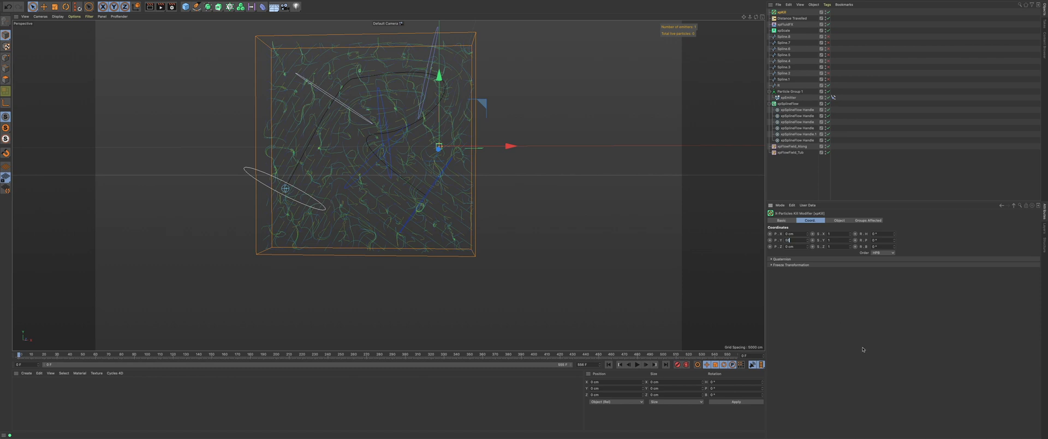
{"action": "type", "text": "5"}
{"action": "key", "text": "Return"}
Step: Make the Distance Travelled question activate the Kill modifier and set its Distance to 350 cm
{"action": "left_click_drag", "start_coordinate": [788, 171], "coordinate": [834, 361]}
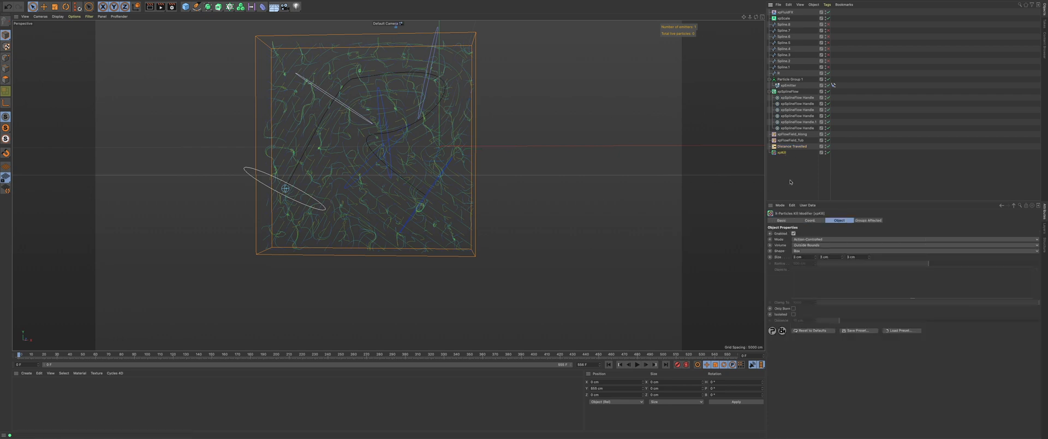
{"action": "left_click", "coordinate": [786, 153]}
{"action": "left_click", "coordinate": [801, 145]}
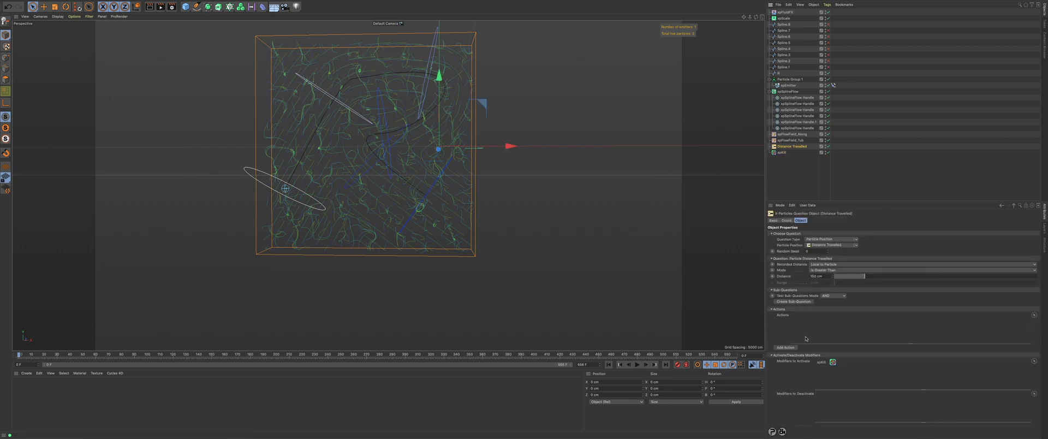
{"action": "left_click", "coordinate": [816, 276]}
{"action": "type", "text": "350"}
{"action": "key", "text": "Return"}
Step: Play the simulation from the first frame to check how the particles travel beyond the R
{"action": "left_click", "coordinate": [637, 364]}
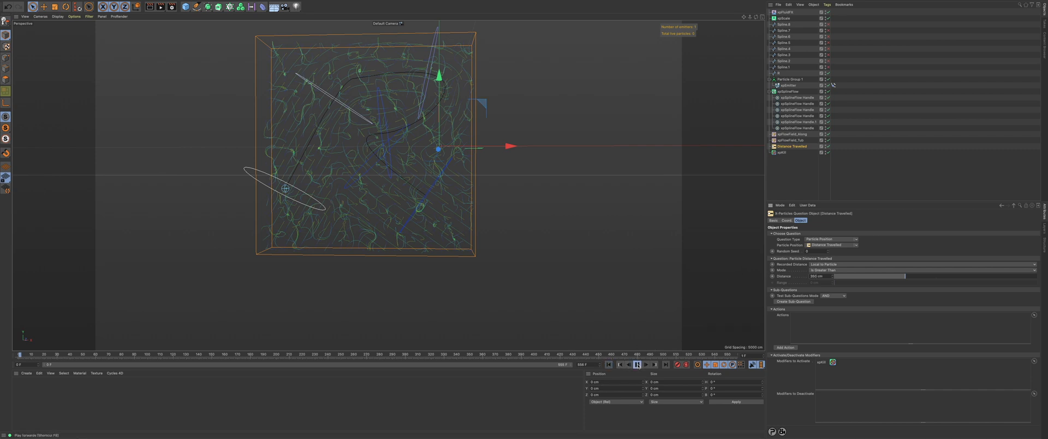
{"action": "left_click", "coordinate": [637, 364]}
{"action": "left_click", "coordinate": [608, 365]}
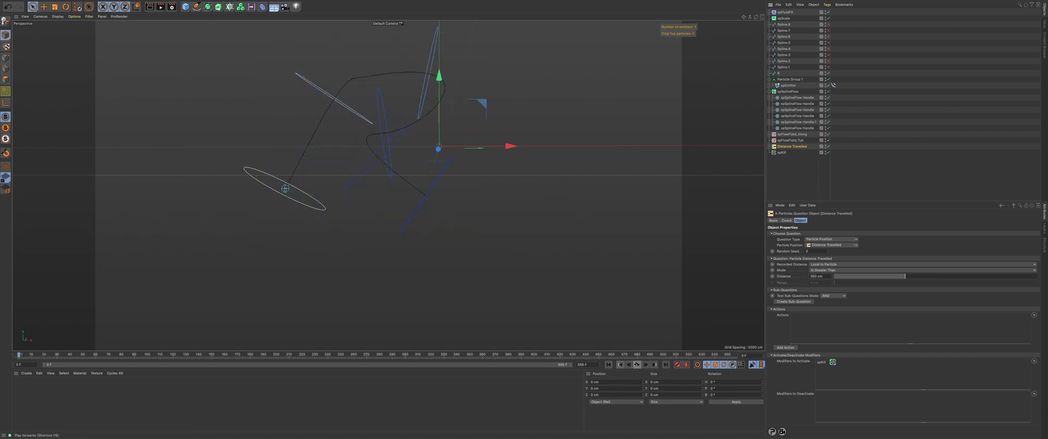
{"action": "left_click", "coordinate": [637, 364]}
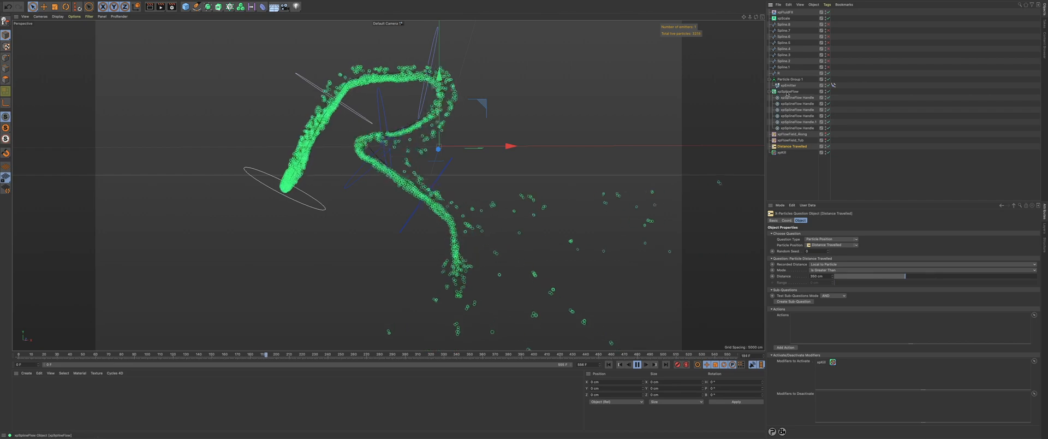
Step: Set the Strength of the xpFlowField_Along modifier to 50 % and replay the simulation from the first frame
{"action": "left_click", "coordinate": [790, 79]}
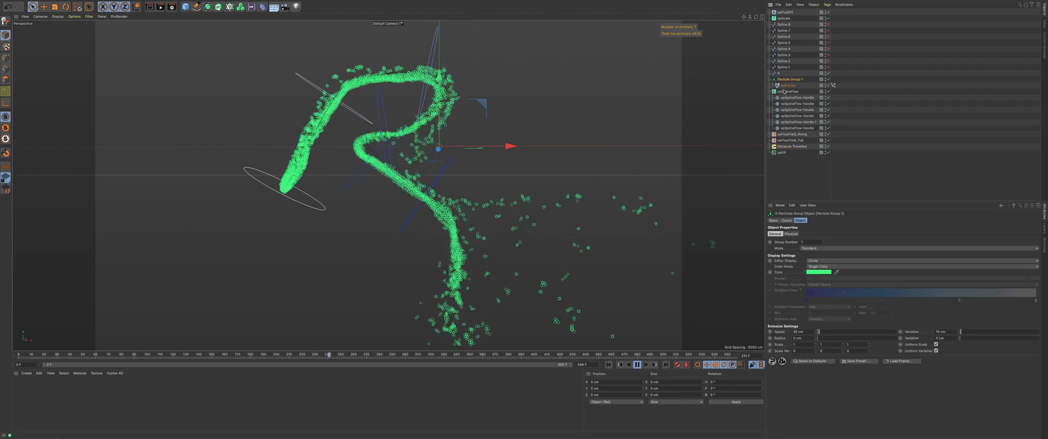
{"action": "left_click", "coordinate": [792, 134]}
{"action": "left_click_drag", "start_coordinate": [806, 290], "coordinate": [706, 280]}
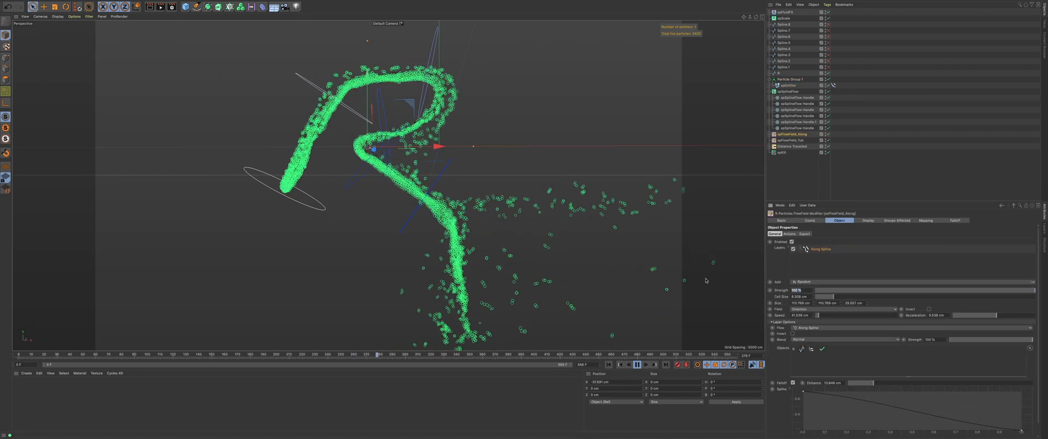
{"action": "type", "text": "50"}
{"action": "key", "text": "Return"}
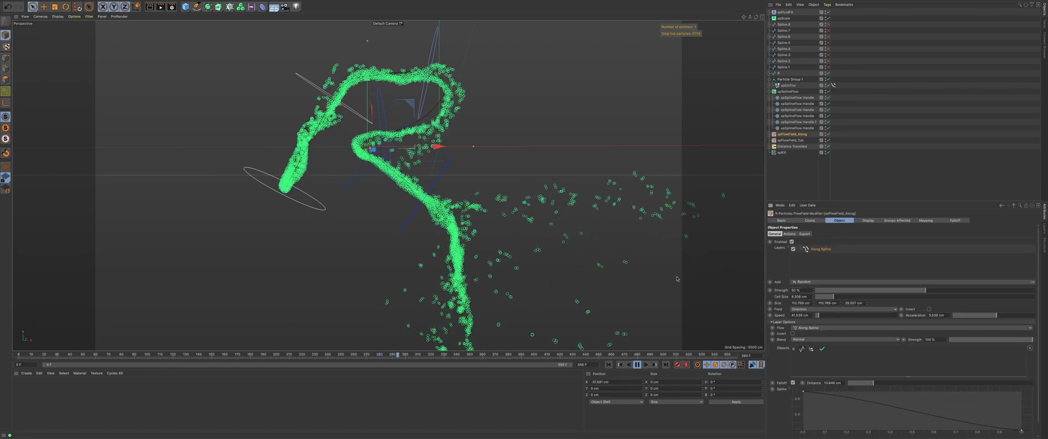
{"action": "left_click", "coordinate": [609, 364]}
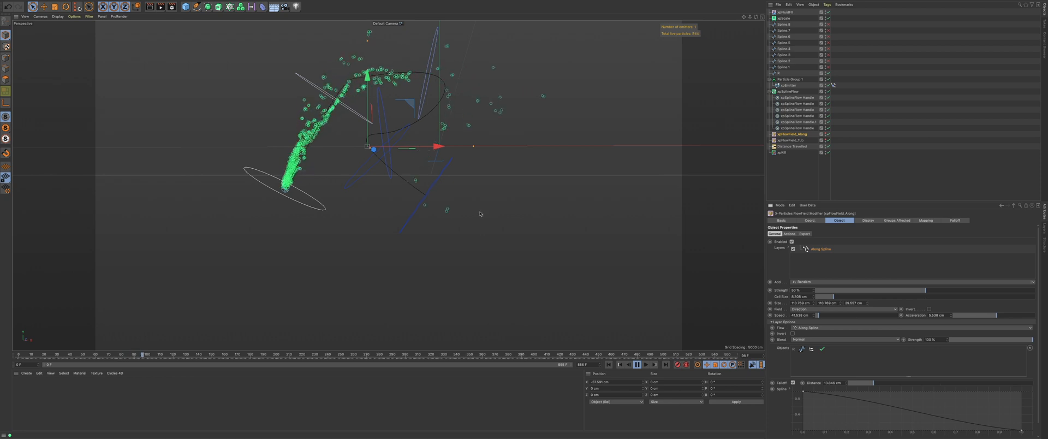
{"action": "right_click_drag", "start_coordinate": [428, 91], "coordinate": [406, 103], "text": "alt"}
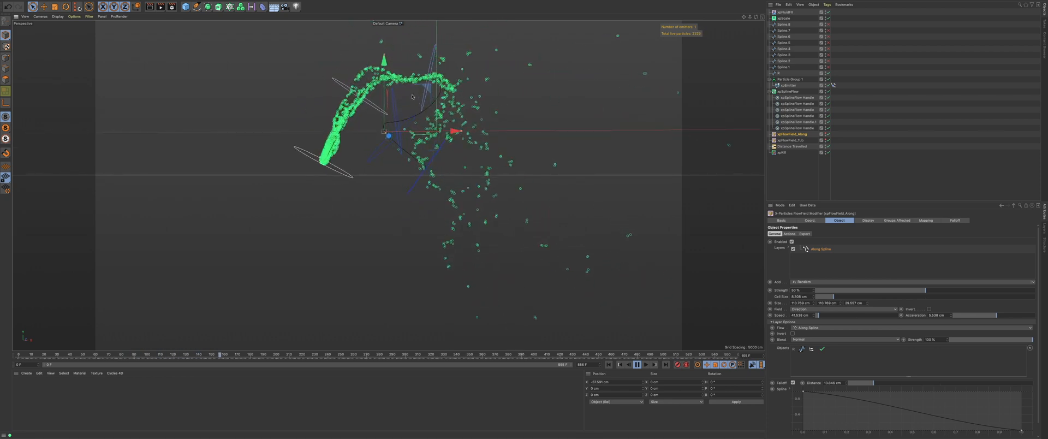
Step: Duplicate xpSplineFlow Handle.1 and set the copy's Position to 71 %
{"action": "left_click", "coordinate": [801, 122]}
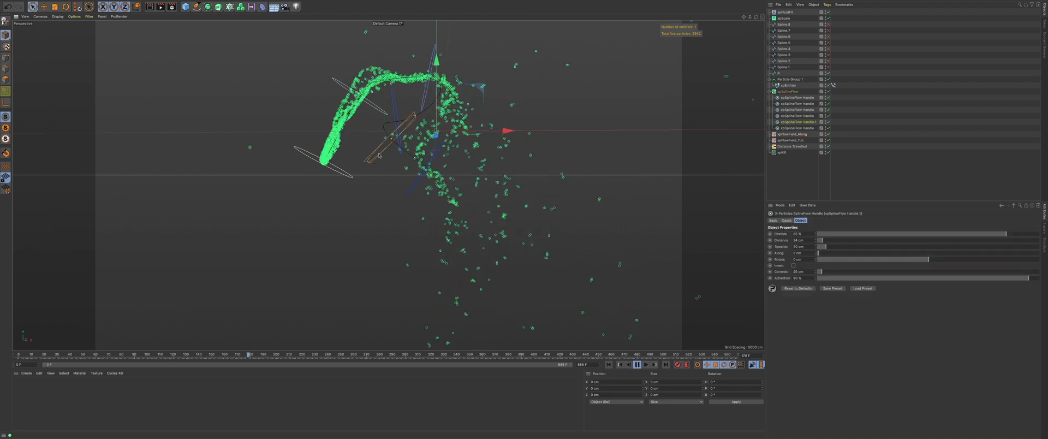
{"action": "left_click_drag", "start_coordinate": [803, 123], "coordinate": [800, 119], "text": "ctrl"}
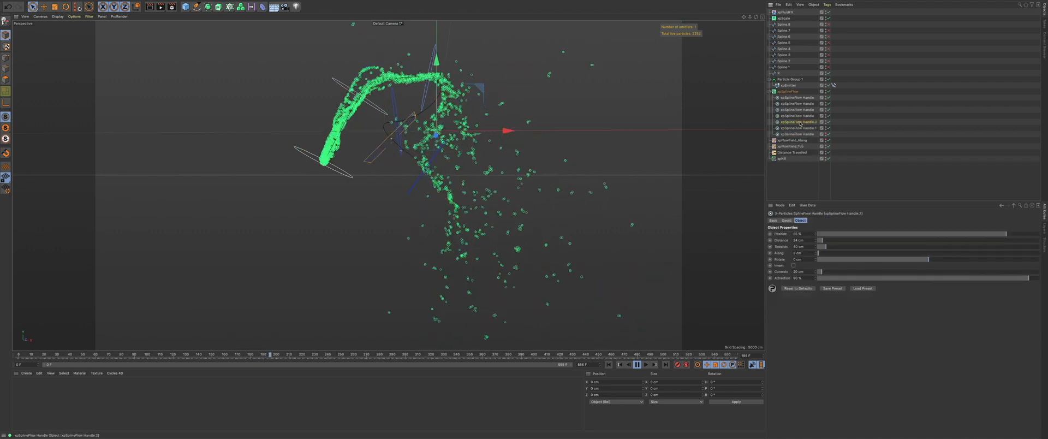
{"action": "left_click_drag", "start_coordinate": [961, 239], "coordinate": [975, 240]}
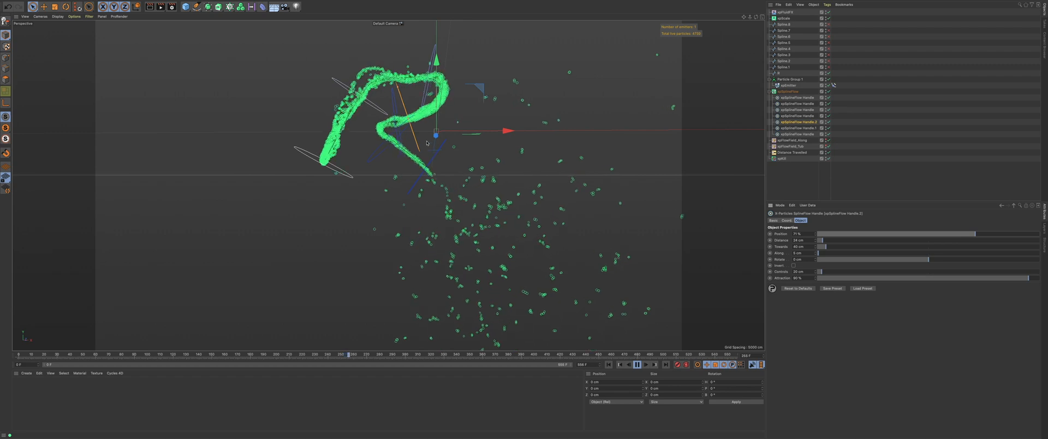
Step: Replay the simulation from the first frame and inspect the particle stream around the R from several angles
{"action": "left_click", "coordinate": [608, 364]}
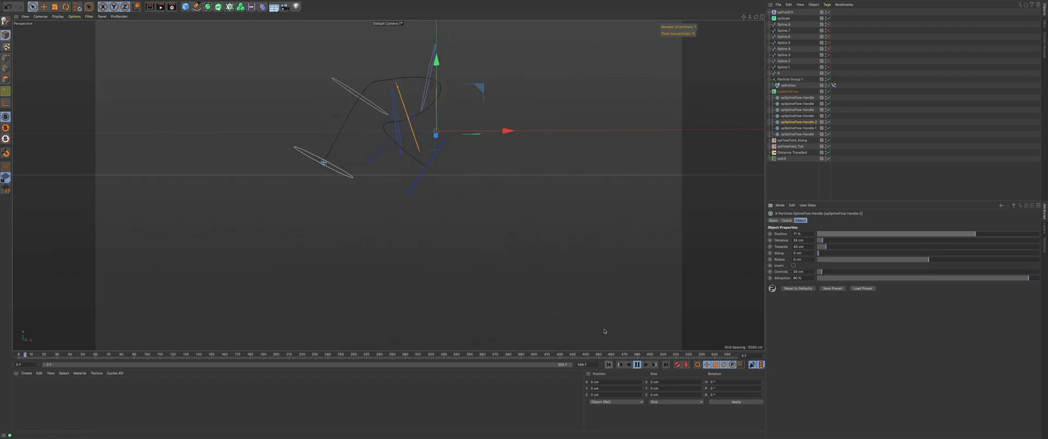
{"action": "scroll", "coordinate": [396, 100], "scroll_direction": "up", "scroll_amount": 2}
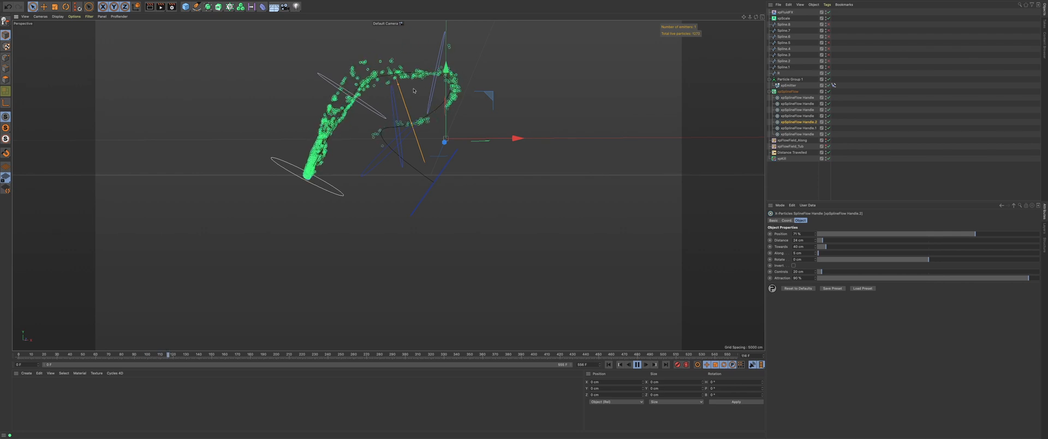
{"action": "left_click_drag", "start_coordinate": [418, 95], "coordinate": [385, 97], "text": "alt"}
{"action": "middle_click_drag", "start_coordinate": [411, 126], "coordinate": [414, 207], "text": "alt"}
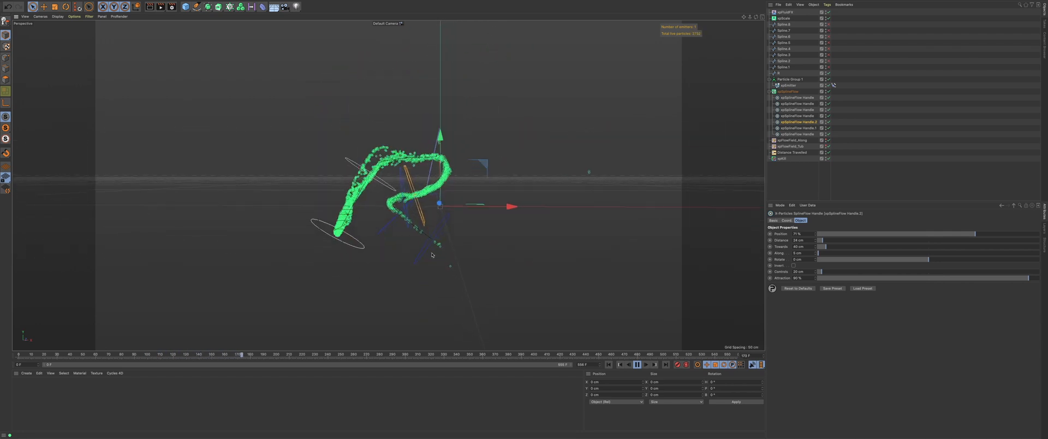
{"action": "left_click_drag", "start_coordinate": [440, 254], "coordinate": [458, 278], "text": "alt"}
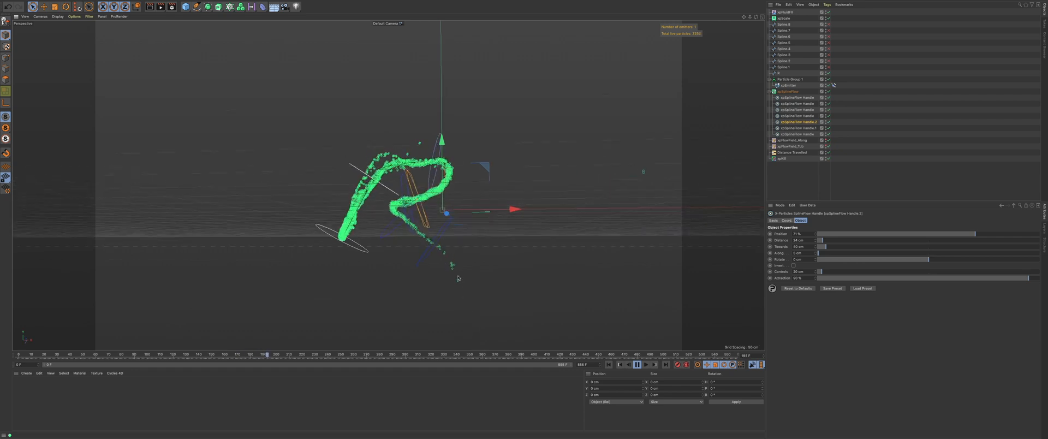
Step: Add Particle Group 1 to the groups affected by the Kill modifier and check the end of the R's leg
{"action": "left_click", "coordinate": [784, 159]}
{"action": "left_click", "coordinate": [868, 221]}
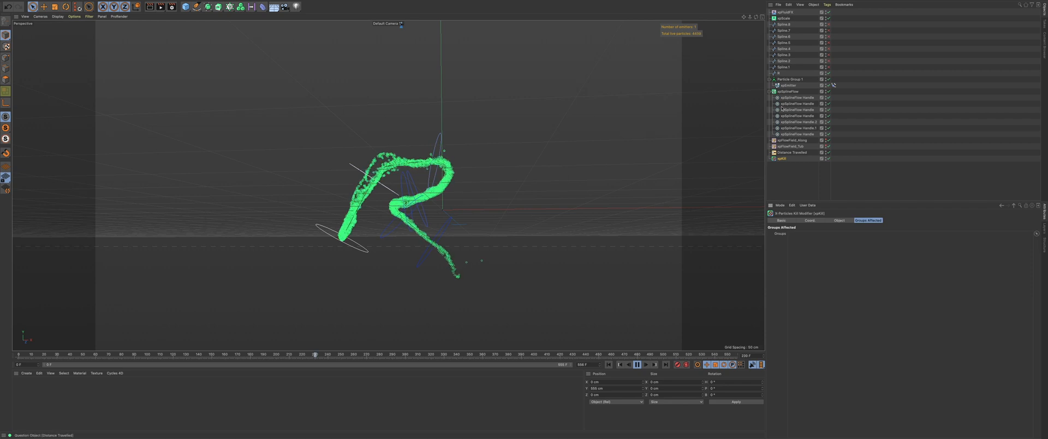
{"action": "left_click_drag", "start_coordinate": [790, 79], "coordinate": [848, 255]}
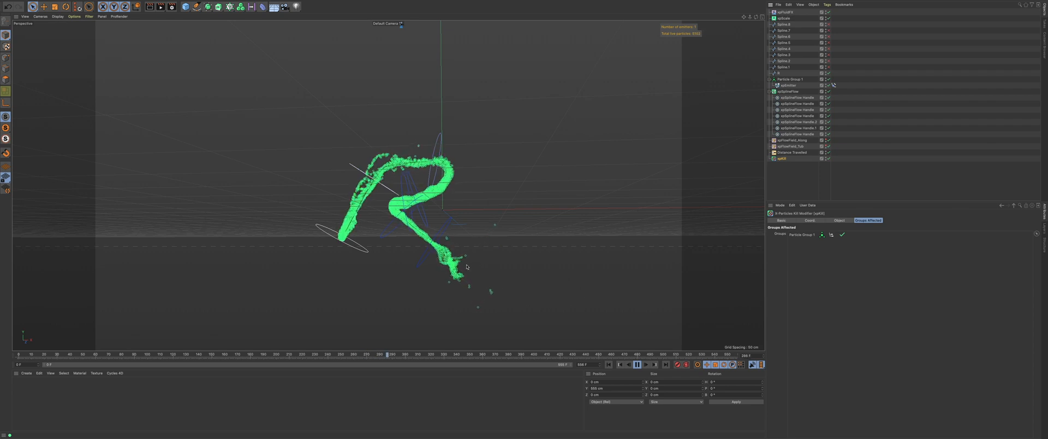
{"action": "left_click_drag", "start_coordinate": [438, 253], "coordinate": [439, 260], "text": "alt"}
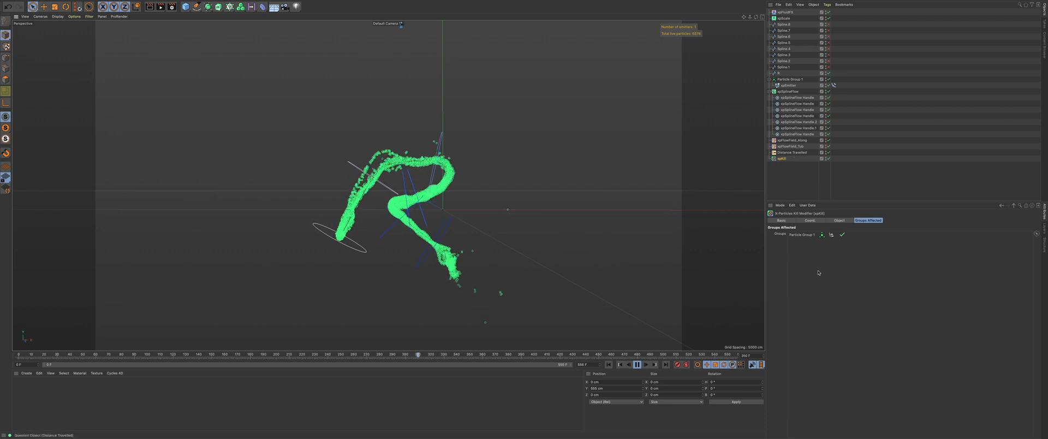
Step: Try Distance values of 250, 200 and 225 cm on the Distance Travelled question to trim the R's leg
{"action": "left_click", "coordinate": [791, 152]}
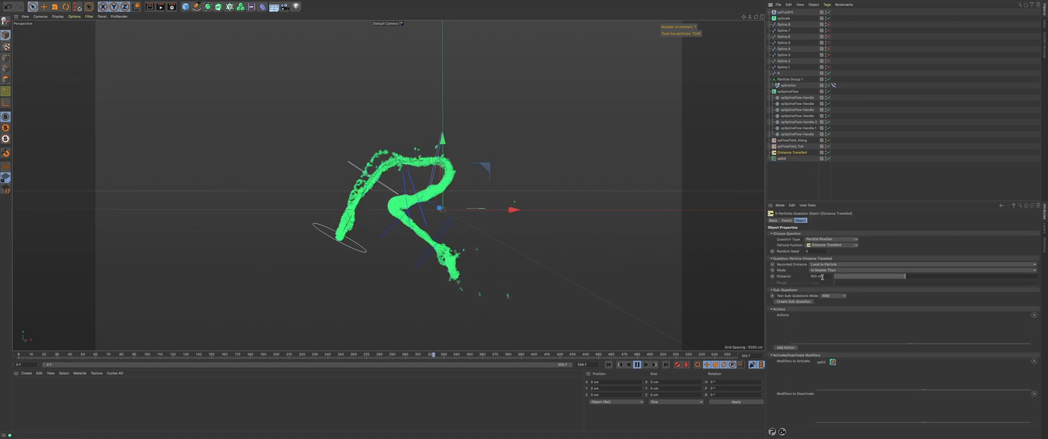
{"action": "left_click_drag", "start_coordinate": [813, 276], "coordinate": [723, 253]}
{"action": "type", "text": "250"}
{"action": "key", "text": "Return"}
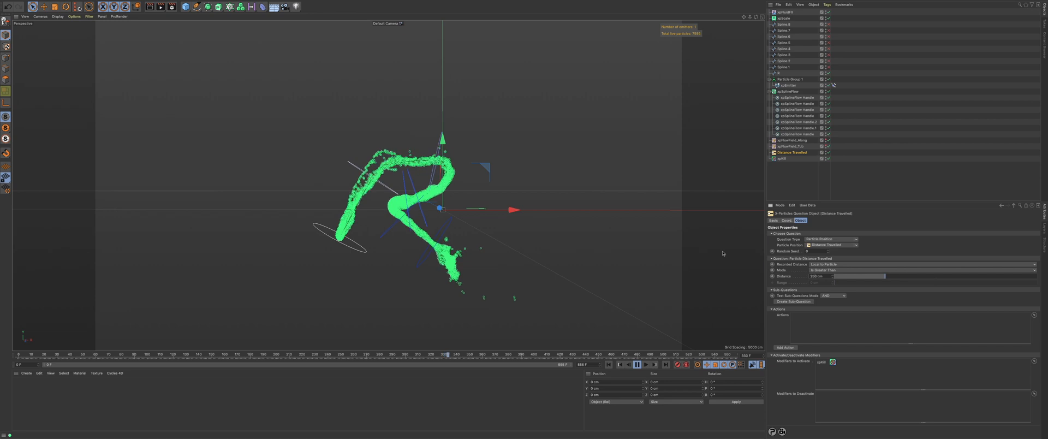
{"action": "left_click_drag", "start_coordinate": [415, 251], "coordinate": [388, 186], "text": "alt"}
{"action": "left_click_drag", "start_coordinate": [822, 276], "coordinate": [741, 279]}
{"action": "type", "text": "200"}
{"action": "key", "text": "Return"}
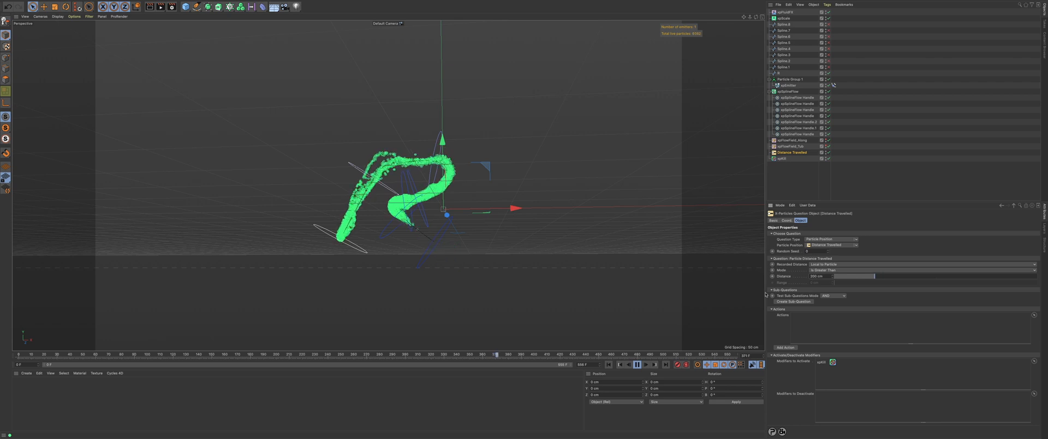
{"action": "left_click_drag", "start_coordinate": [822, 277], "coordinate": [766, 268]}
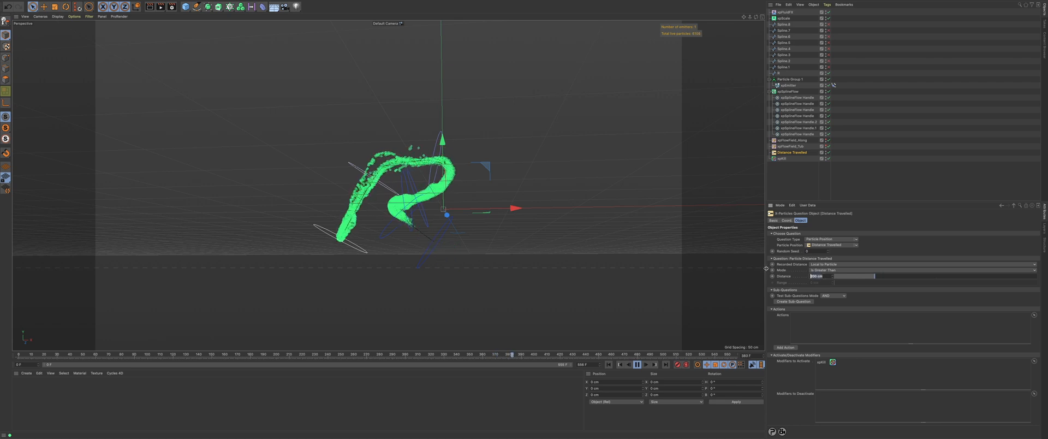
{"action": "type", "text": "3"}
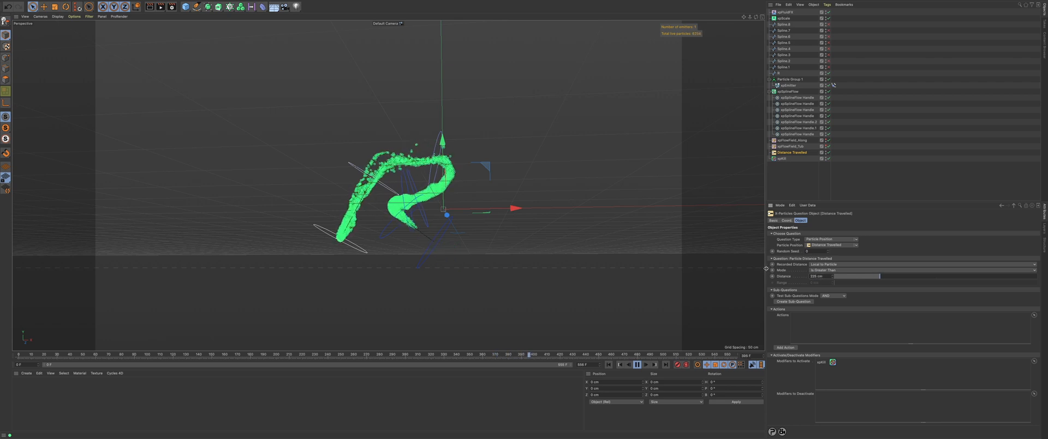
{"action": "left_click_drag", "start_coordinate": [424, 231], "coordinate": [441, 236], "text": "alt"}
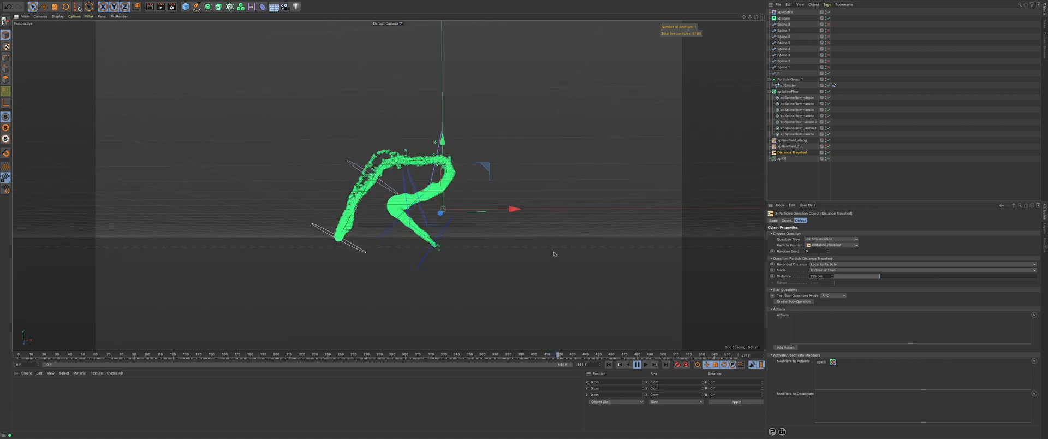
Step: Switch the Distance Travelled question's Mode to Is In Range with a Range of 15 cm and a Distance of 235 cm
{"action": "left_click", "coordinate": [830, 270]}
{"action": "left_click", "coordinate": [821, 283]}
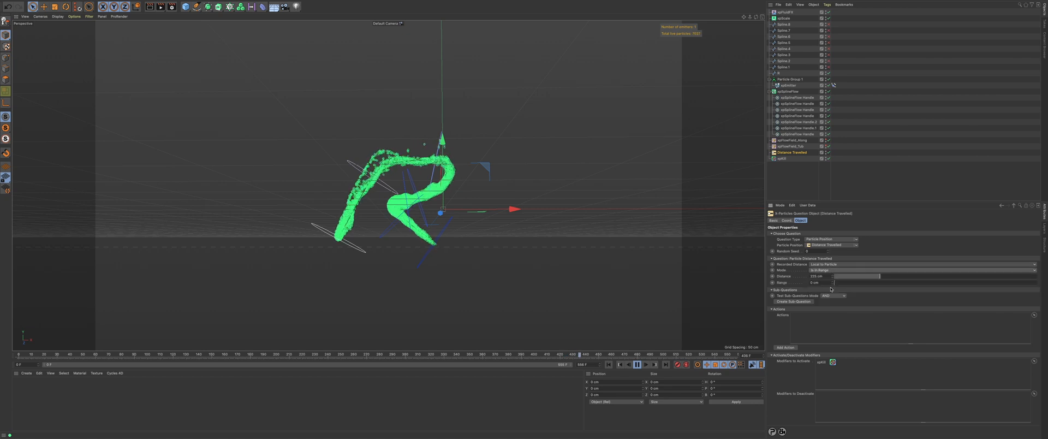
{"action": "left_click_drag", "start_coordinate": [821, 283], "coordinate": [777, 279]}
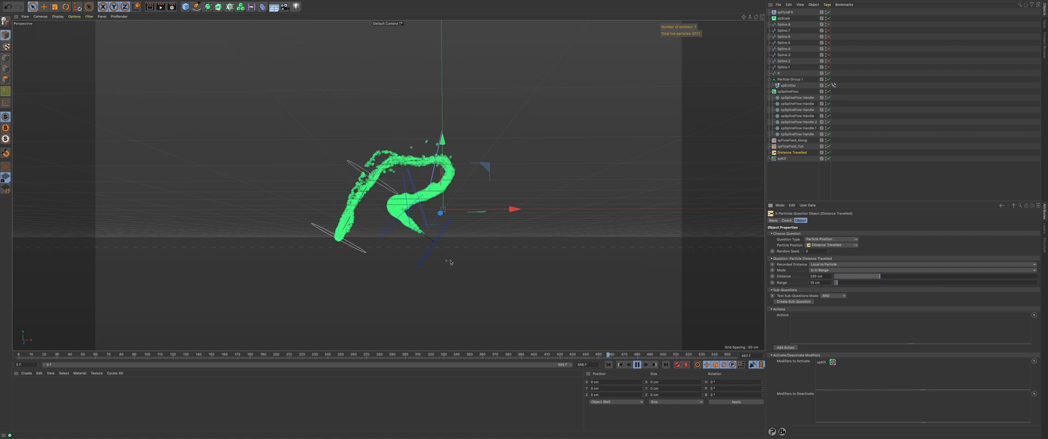
{"action": "left_click", "coordinate": [822, 277]}
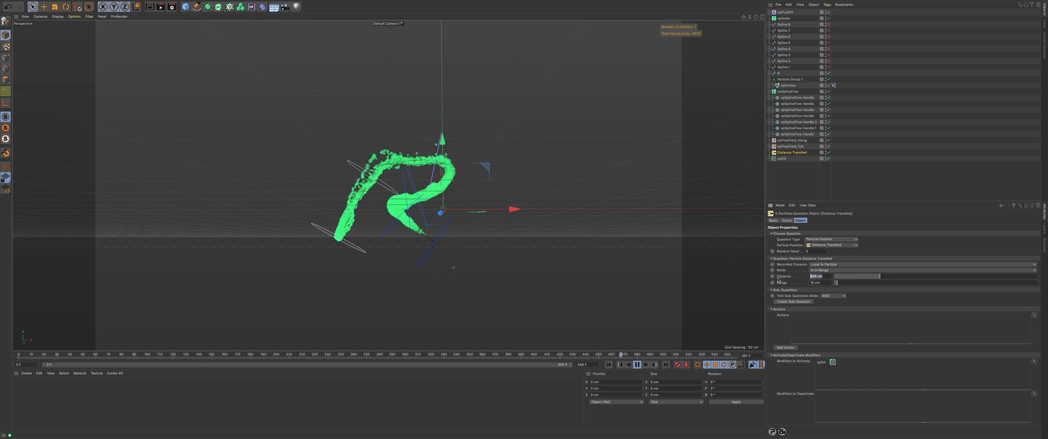
{"action": "type", "text": "23"}
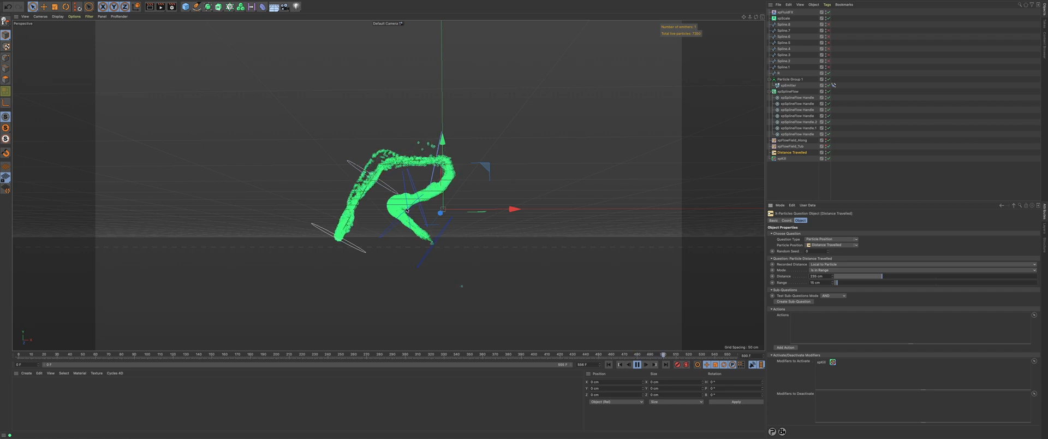
Step: Set the Rotate value of the SplineFlow handle across the R's stem to 15 cm
{"action": "scroll", "coordinate": [407, 210], "scroll_direction": "up", "scroll_amount": 2}
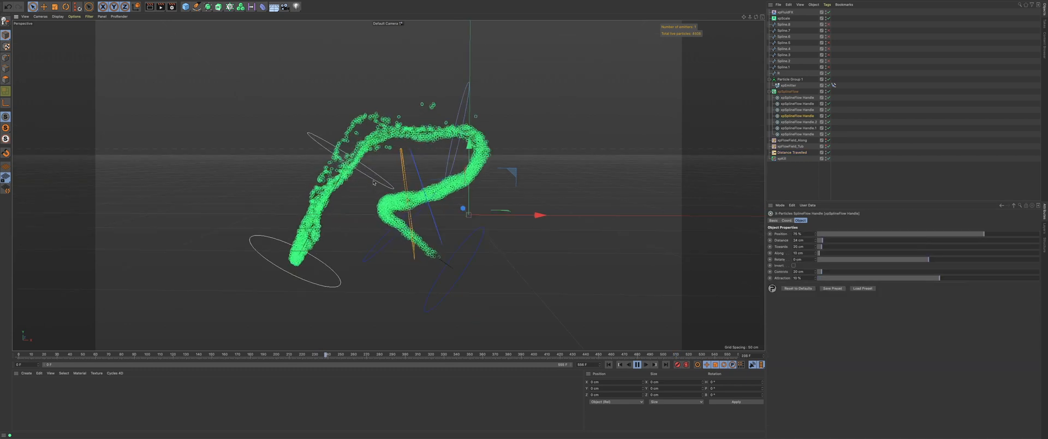
{"action": "left_click", "coordinate": [373, 182]}
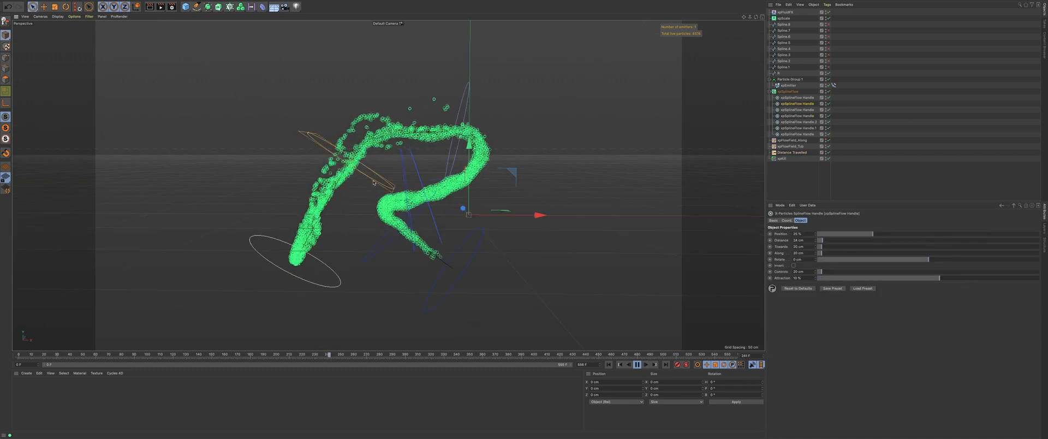
{"action": "left_click", "coordinate": [810, 259]}
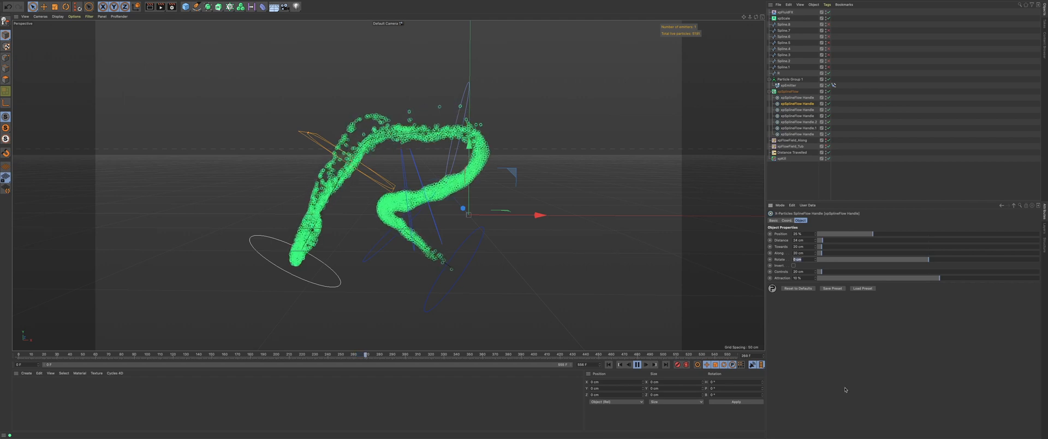
{"action": "type", "text": "15"}
{"action": "key", "text": "Return"}
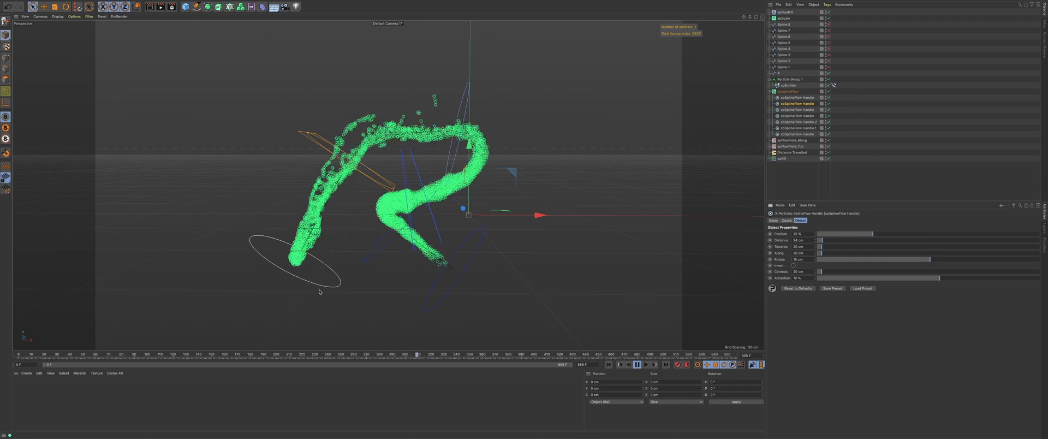
Step: Set both Rotate and Along to 15 cm on the SplineFlow handle around the R's upper bowl
{"action": "left_click", "coordinate": [467, 102]}
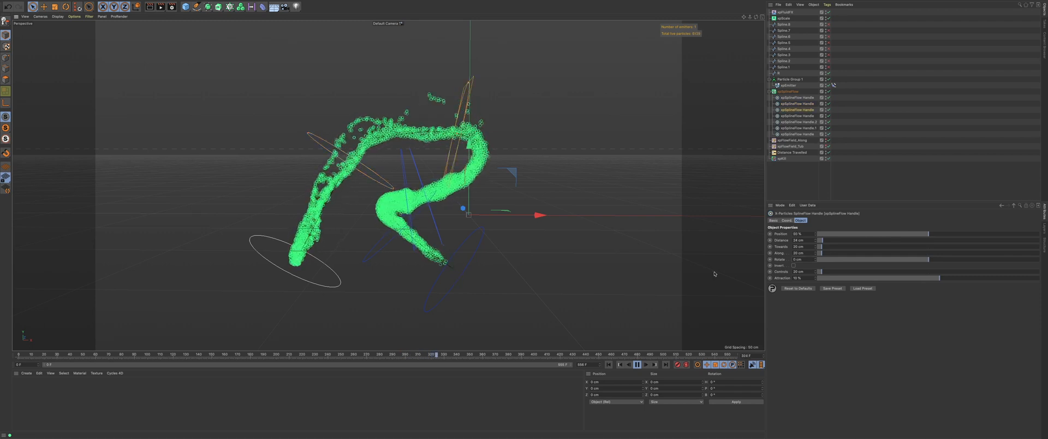
{"action": "left_click", "coordinate": [806, 259]}
{"action": "type", "text": "15"}
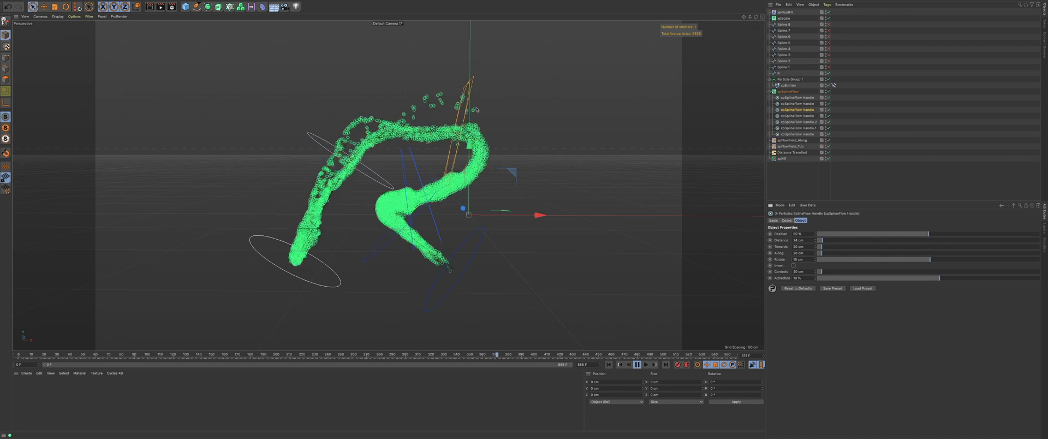
{"action": "left_click", "coordinate": [807, 254]}
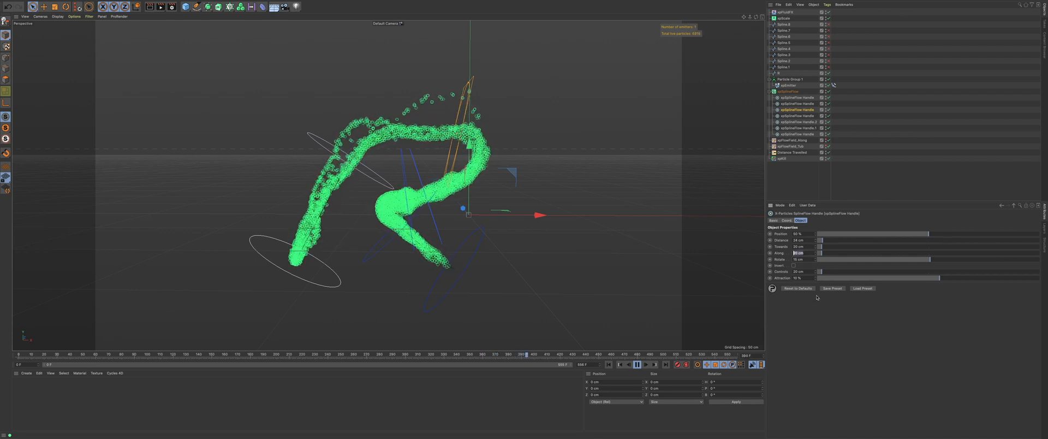
{"action": "type", "text": "15"}
{"action": "key", "text": "Return"}
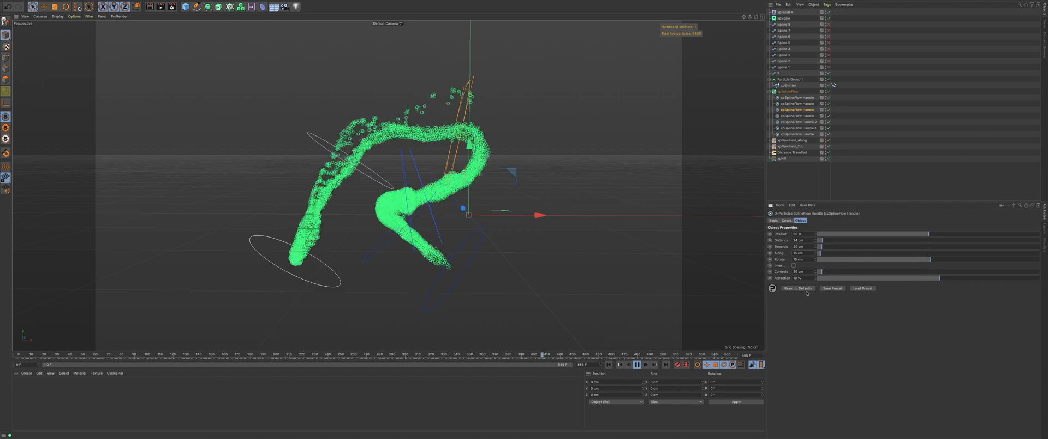
Step: Set the Attraction of the R's upper bowl handle to 20%
{"action": "left_click", "coordinate": [801, 277]}
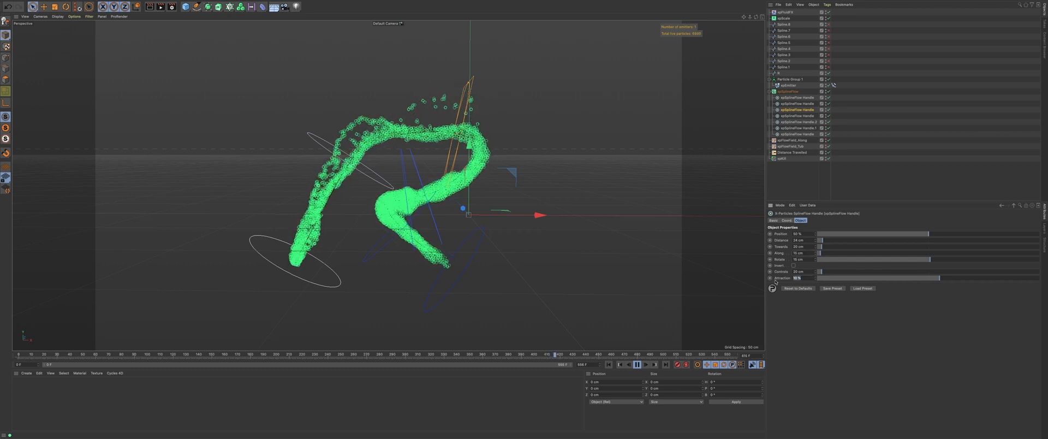
{"action": "type", "text": "20"}
{"action": "key", "text": "Return"}
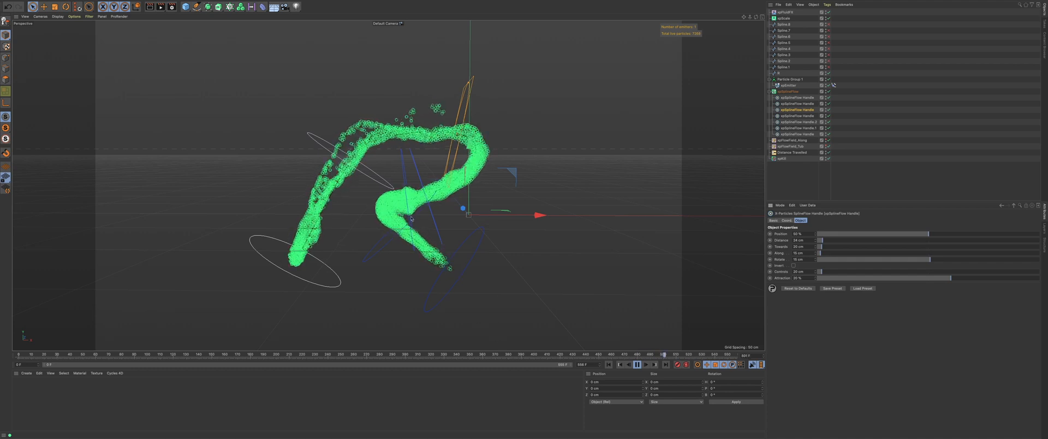
Step: Set Rotate to 15 cm on the SplineFlow handle across the upper part of the R's diagonal leg
{"action": "left_click_drag", "start_coordinate": [394, 255], "coordinate": [394, 248], "text": "alt"}
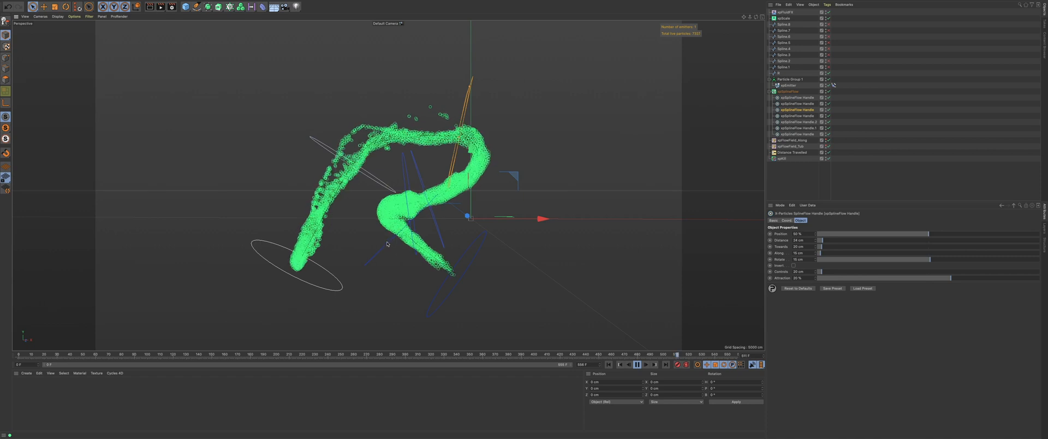
{"action": "left_click", "coordinate": [387, 245]}
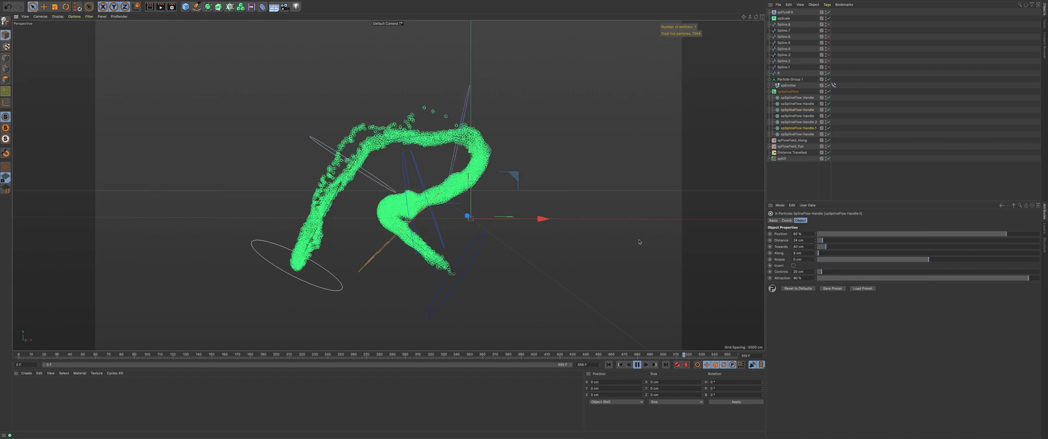
{"action": "double_click", "coordinate": [810, 260]}
{"action": "type", "text": "15"}
{"action": "key", "text": "Return"}
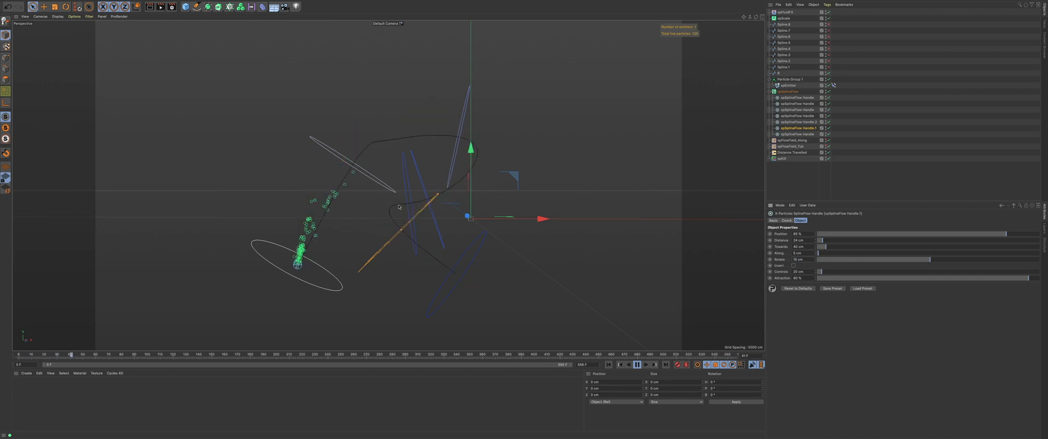
Step: Move the SplineFlow handle at the R's inner bend to Position 78% and set its Attraction to 45%
{"action": "left_click", "coordinate": [407, 206]}
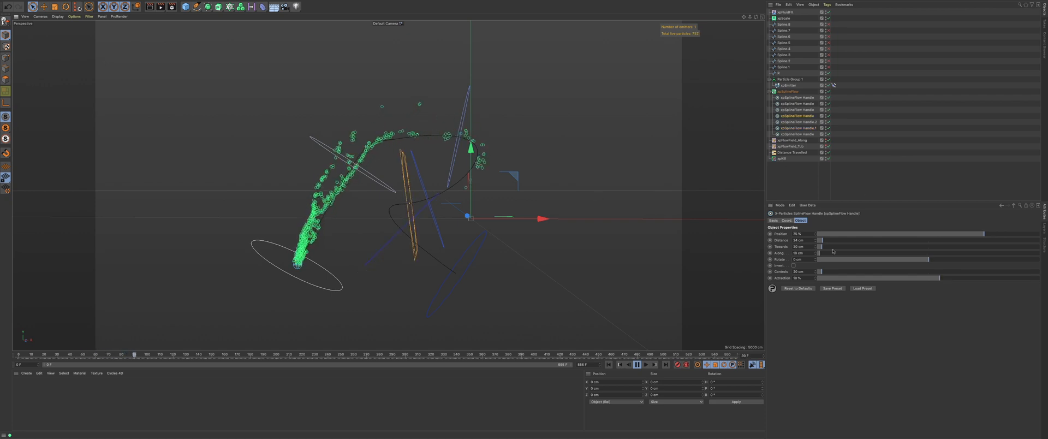
{"action": "left_click", "coordinate": [815, 233]}
{"action": "left_click", "coordinate": [816, 233]}
{"action": "left_click", "coordinate": [815, 233]}
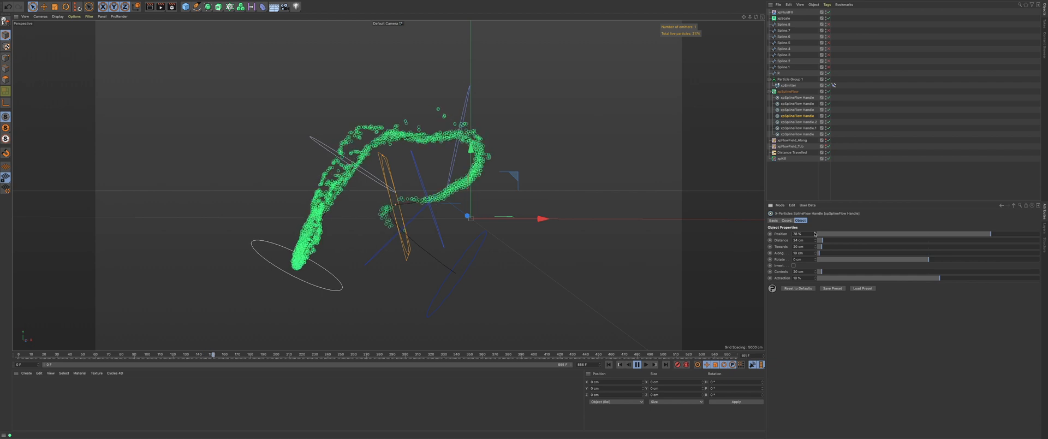
{"action": "left_click_drag", "start_coordinate": [803, 278], "coordinate": [772, 299]}
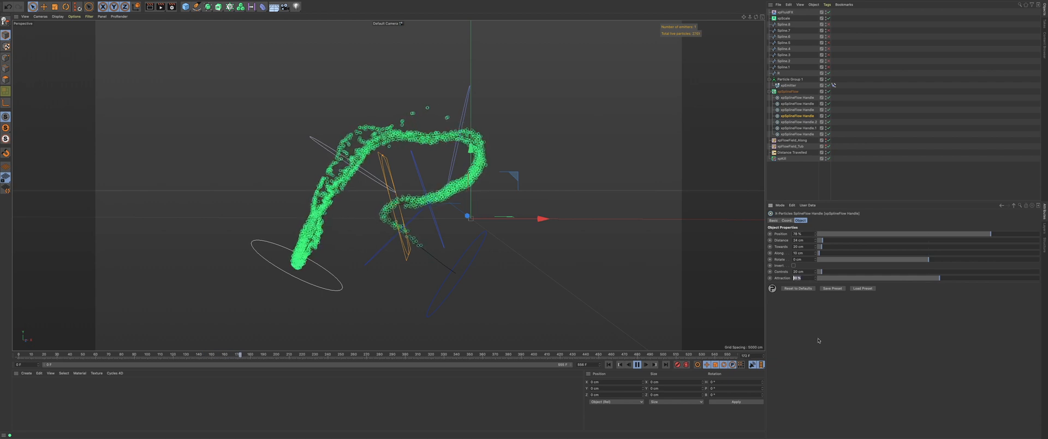
{"action": "type", "text": "45"}
{"action": "key", "text": "Return"}
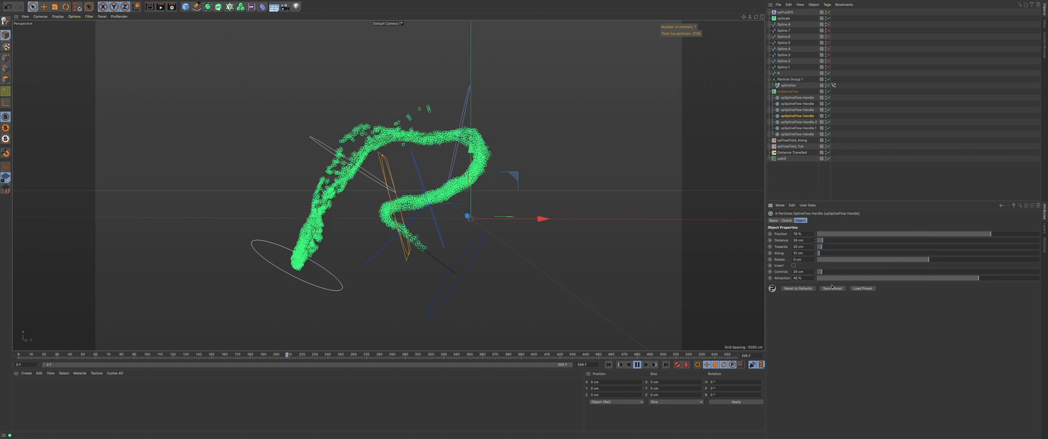
Step: Set the Cell Size of xpFlowField_Along to 10 cm and briefly display its field in the viewport
{"action": "left_click", "coordinate": [380, 251]}
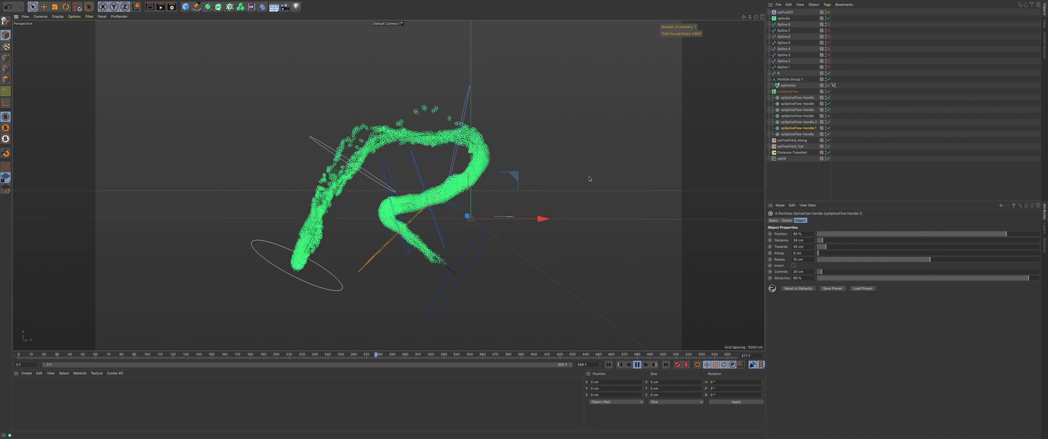
{"action": "left_click", "coordinate": [800, 141]}
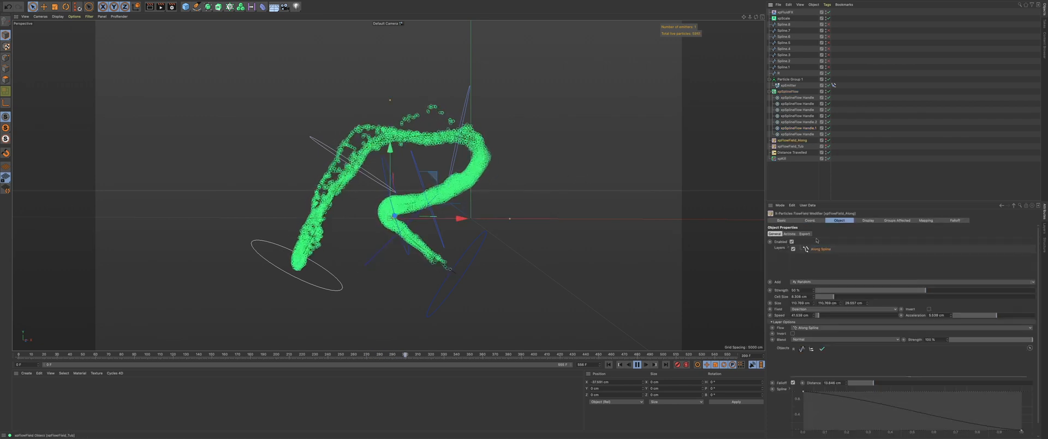
{"action": "left_click", "coordinate": [797, 297]}
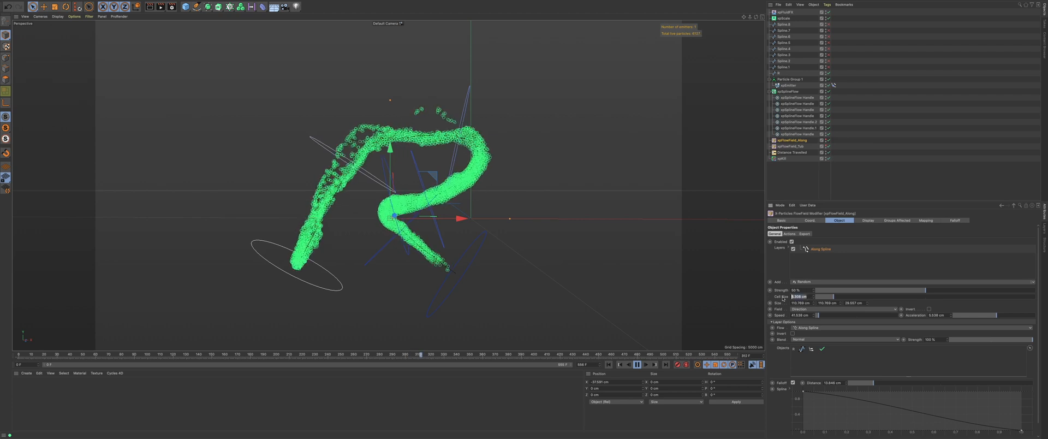
{"action": "type", "text": "10"}
{"action": "key", "text": "Return"}
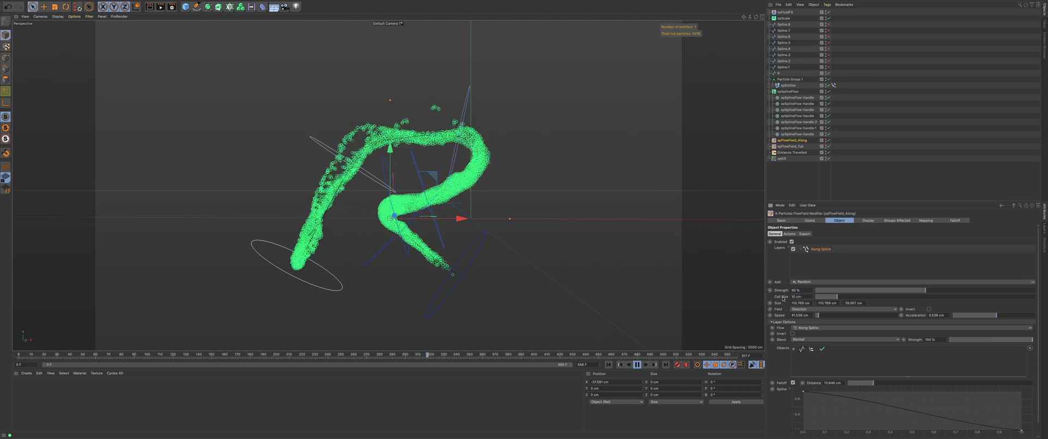
{"action": "left_click", "coordinate": [825, 140]}
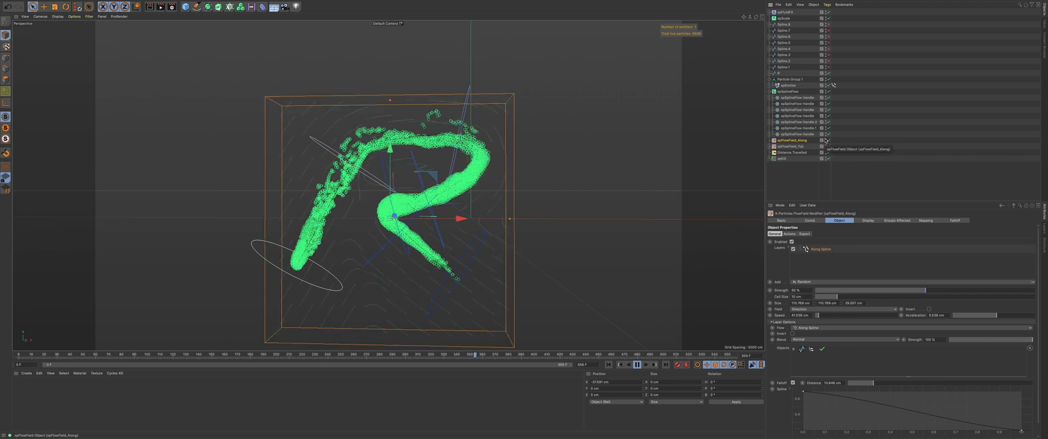
{"action": "left_click", "coordinate": [825, 141]}
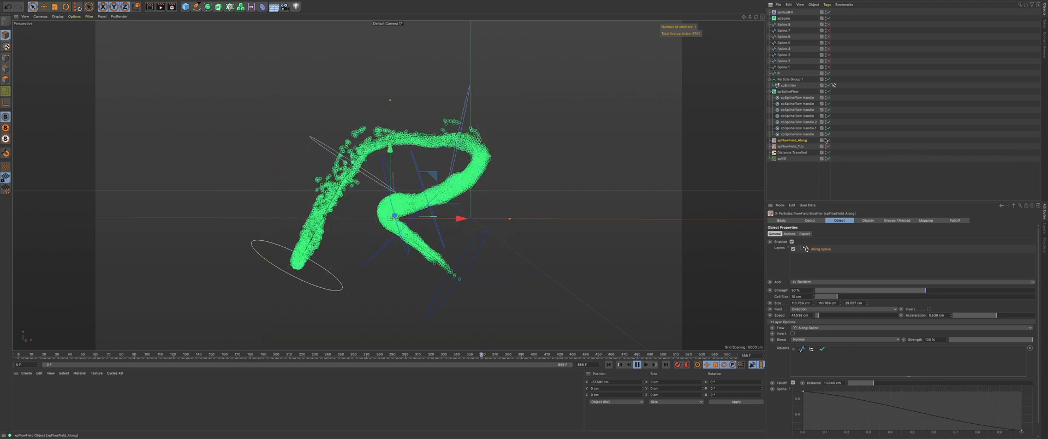
Step: Set the Strength of the turbulence flow field to 10%
{"action": "left_click", "coordinate": [796, 147]}
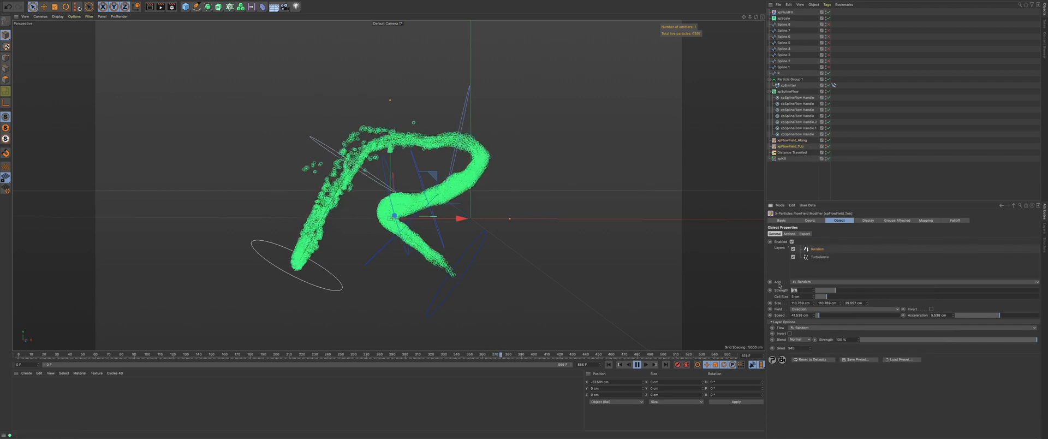
{"action": "type", "text": "10"}
{"action": "key", "text": "Return"}
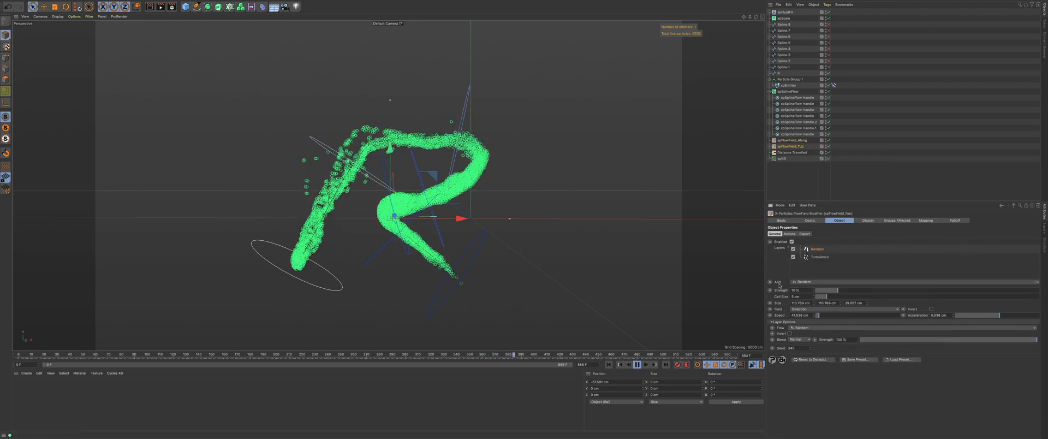
Step: In the emitter's fluid data, set Vorticity (Large) to 25, Vorticity (Small) to 55 and Surface Tension to 10
{"action": "left_click", "coordinate": [786, 86]}
{"action": "left_click", "coordinate": [888, 221]}
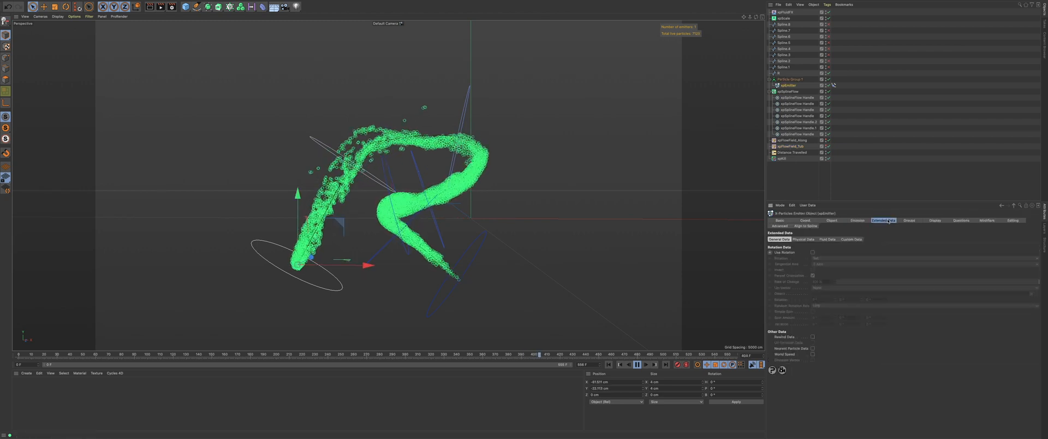
{"action": "left_click", "coordinate": [827, 240]}
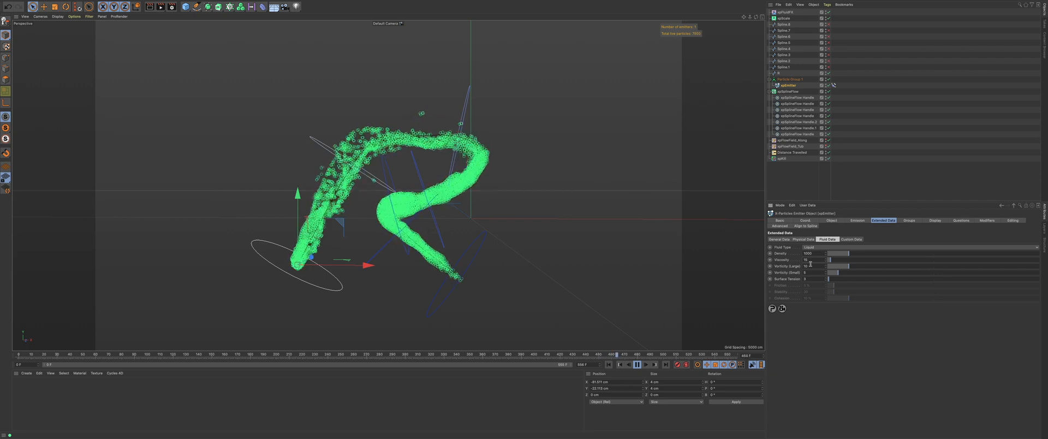
{"action": "left_click_drag", "start_coordinate": [814, 274], "coordinate": [792, 273]}
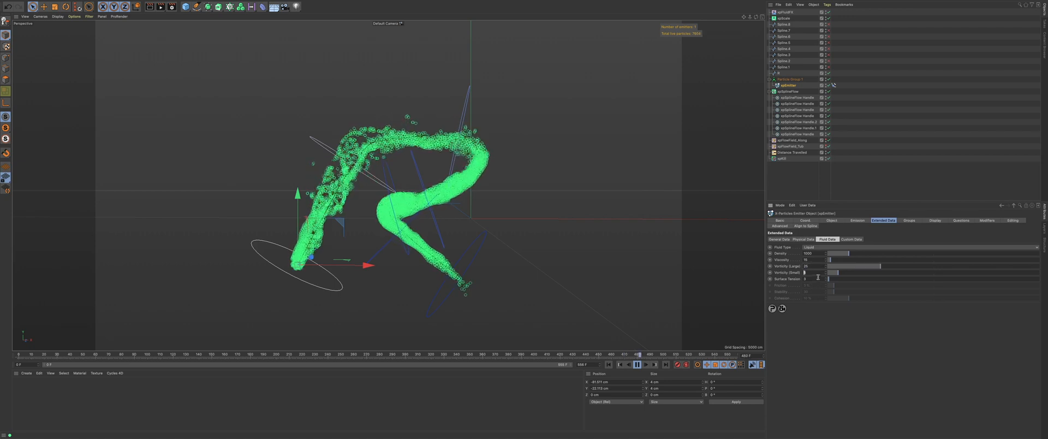
{"action": "type", "text": "5"}
{"action": "key", "text": "Tab"}
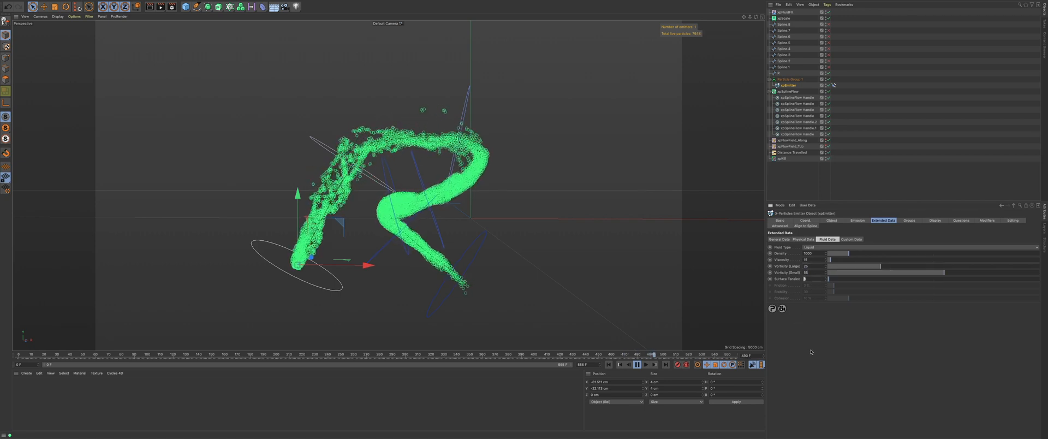
{"action": "type", "text": "10"}
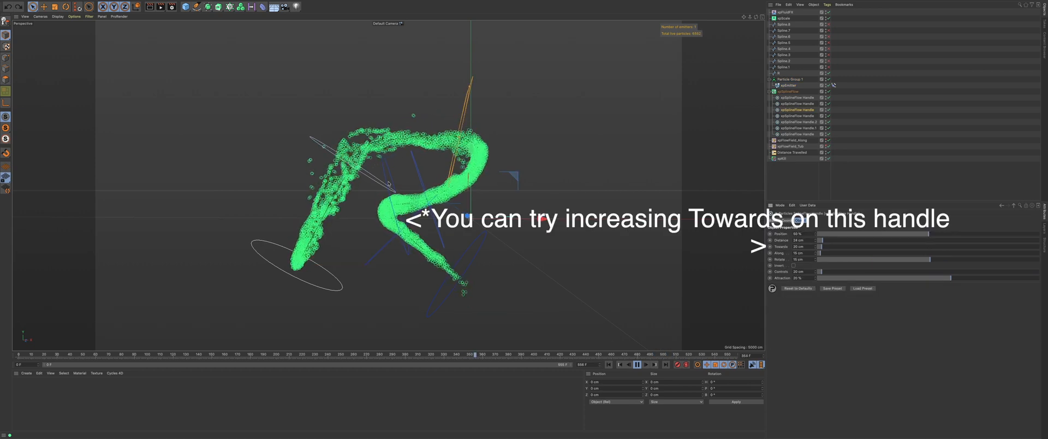
Step: Set the Attraction of the SplineFlow handle at the R's inner bend to 10%
{"action": "left_click", "coordinate": [387, 184]}
{"action": "left_click_drag", "start_coordinate": [802, 278], "coordinate": [788, 279]}
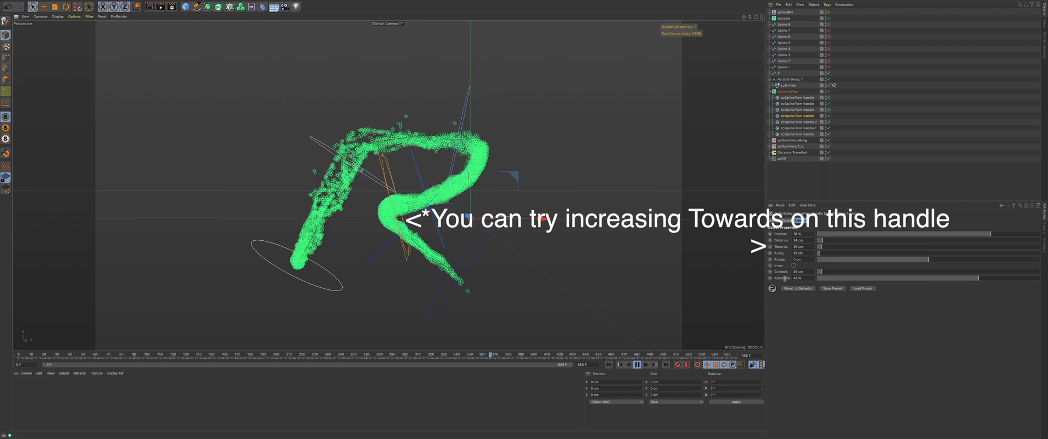
{"action": "type", "text": "10"}
{"action": "key", "text": "Return"}
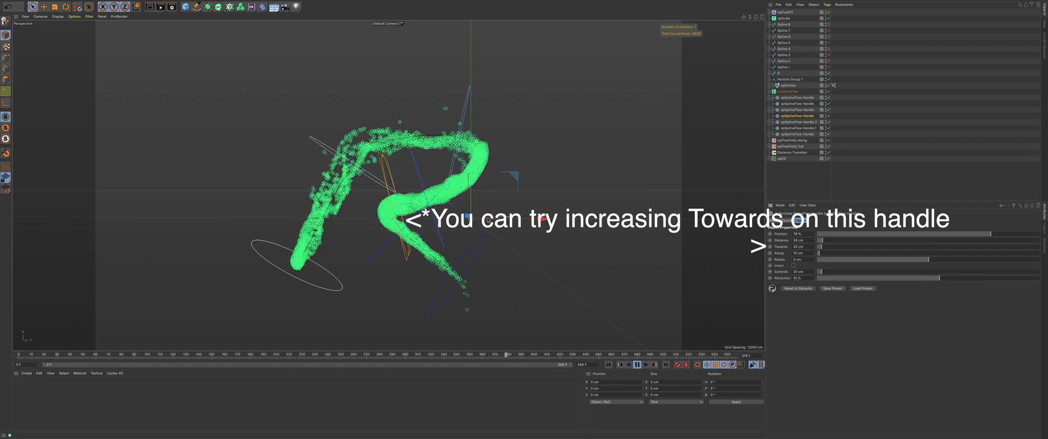
Step: Rewind the simulation, shift the R spline's inner-bend point along the depth axis, and replay to check the flow
{"action": "left_click", "coordinate": [636, 364]}
{"action": "left_click", "coordinate": [609, 364]}
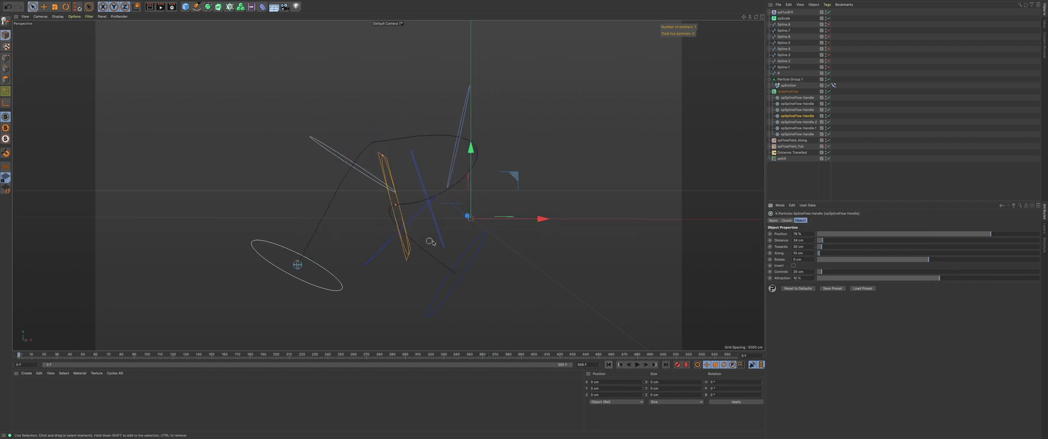
{"action": "left_click_drag", "start_coordinate": [396, 213], "coordinate": [430, 222], "text": "alt"}
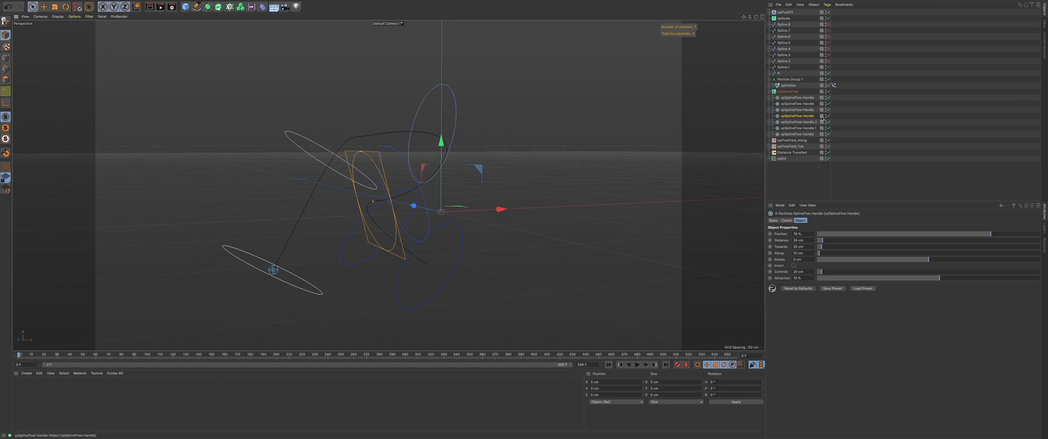
{"action": "left_click", "coordinate": [779, 74]}
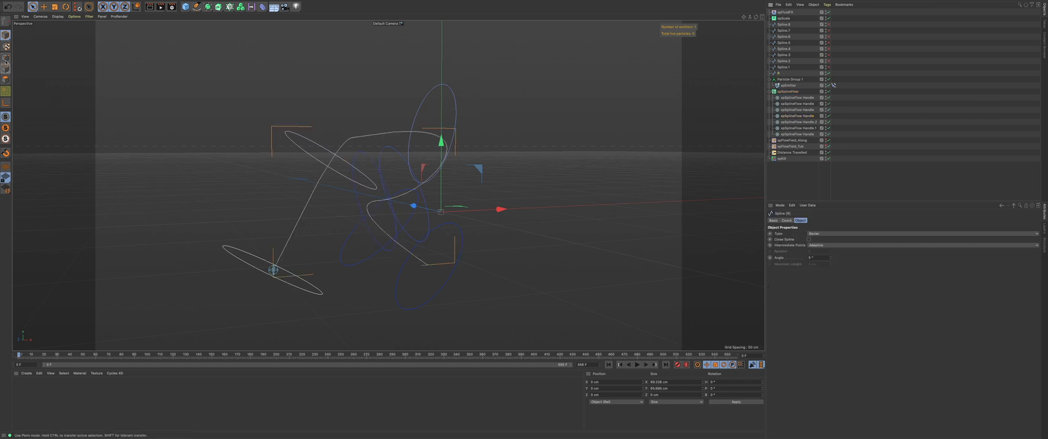
{"action": "left_click", "coordinate": [6, 91]}
{"action": "left_click", "coordinate": [378, 204]}
{"action": "left_click_drag", "start_coordinate": [379, 205], "coordinate": [406, 216], "text": "alt"}
{"action": "left_click_drag", "start_coordinate": [310, 192], "coordinate": [210, 198]}
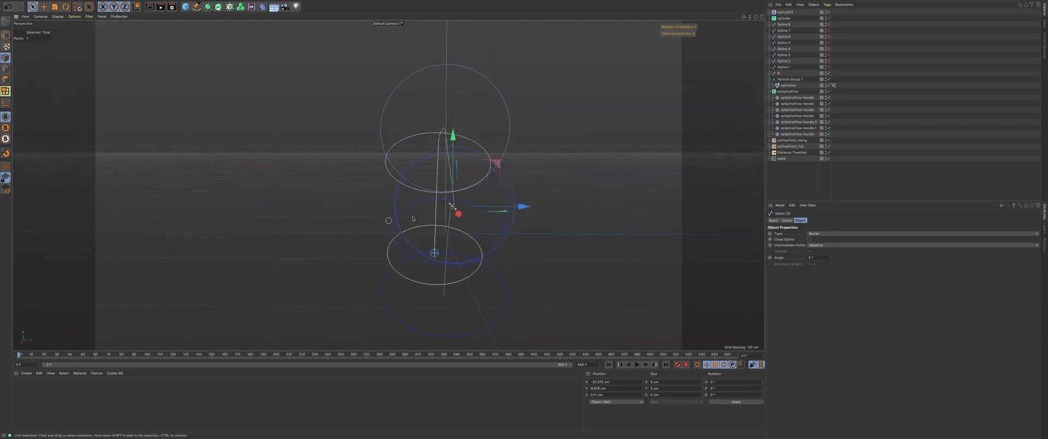
{"action": "left_click_drag", "start_coordinate": [522, 207], "coordinate": [565, 223]}
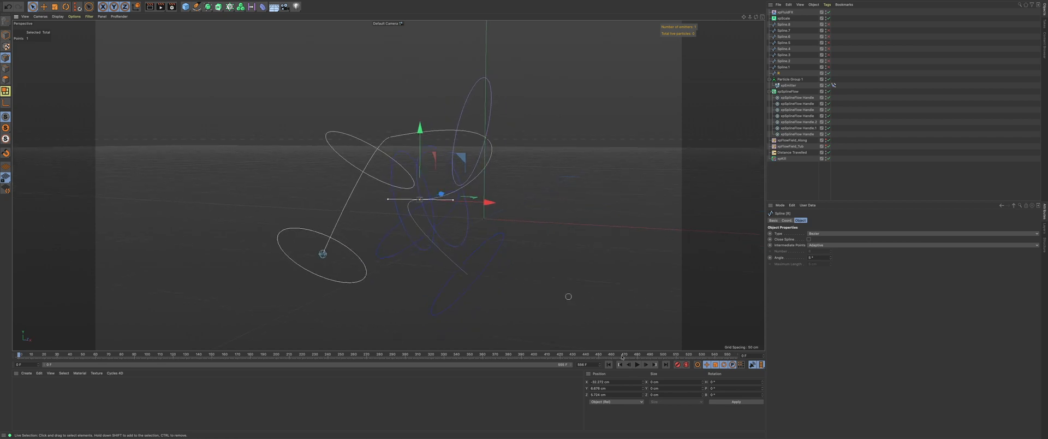
{"action": "left_click", "coordinate": [637, 364]}
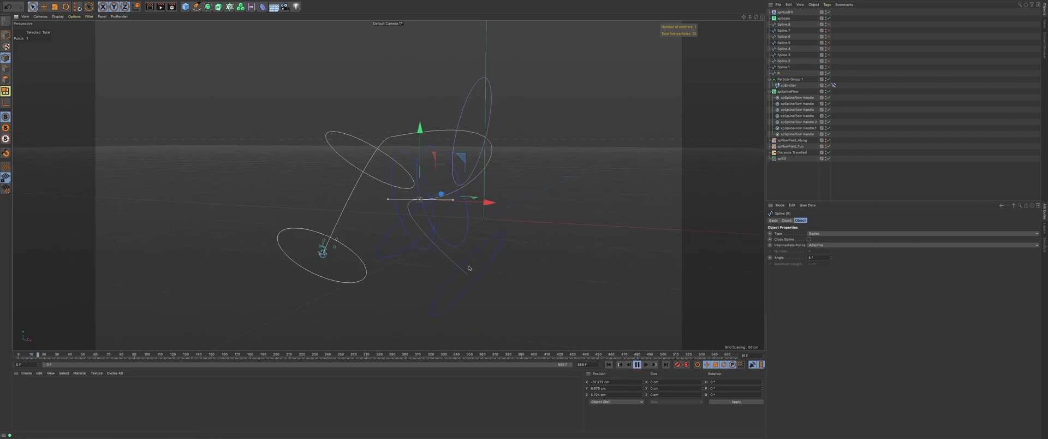
{"action": "left_click_drag", "start_coordinate": [413, 217], "coordinate": [461, 204], "text": "alt"}
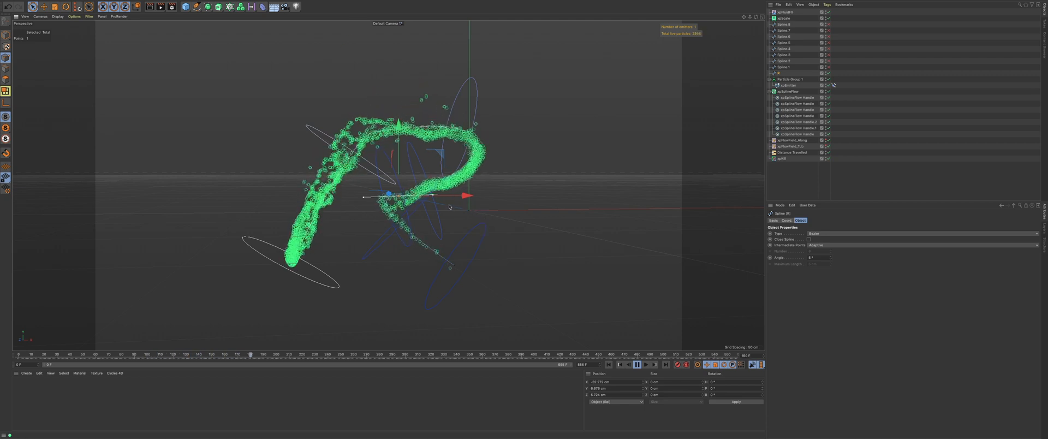
Step: Inspect the running R fluid simulation from several angles, and stop the playback
{"action": "left_click_drag", "start_coordinate": [444, 211], "coordinate": [414, 205], "text": "alt"}
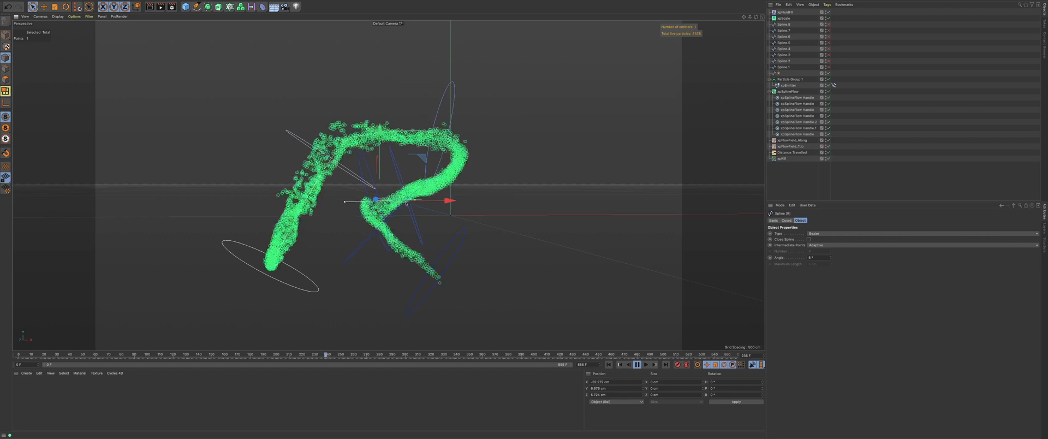
{"action": "left_click_drag", "start_coordinate": [417, 206], "coordinate": [366, 200], "text": "alt"}
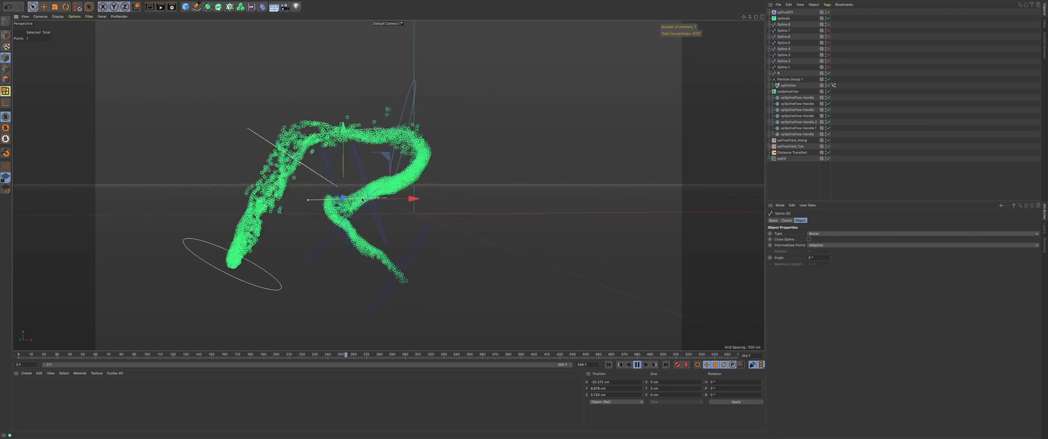
{"action": "left_click_drag", "start_coordinate": [359, 197], "coordinate": [272, 199], "text": "alt"}
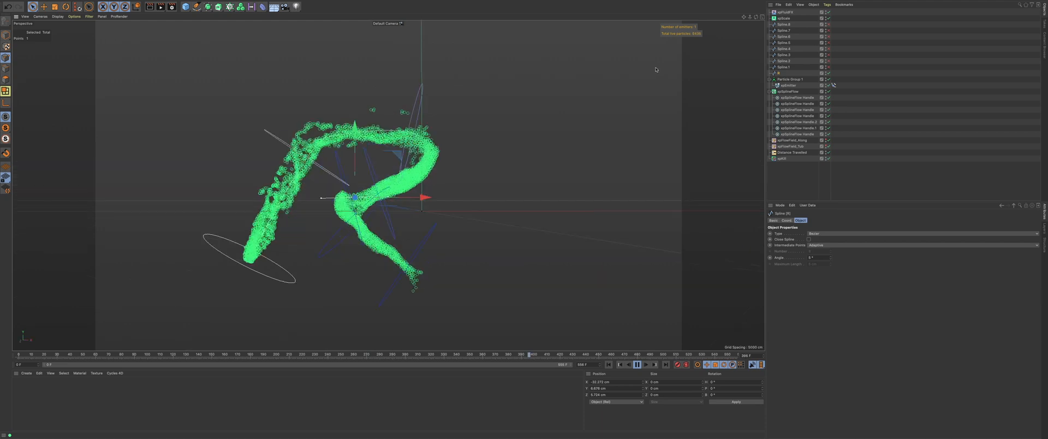
{"action": "left_click", "coordinate": [637, 364]}
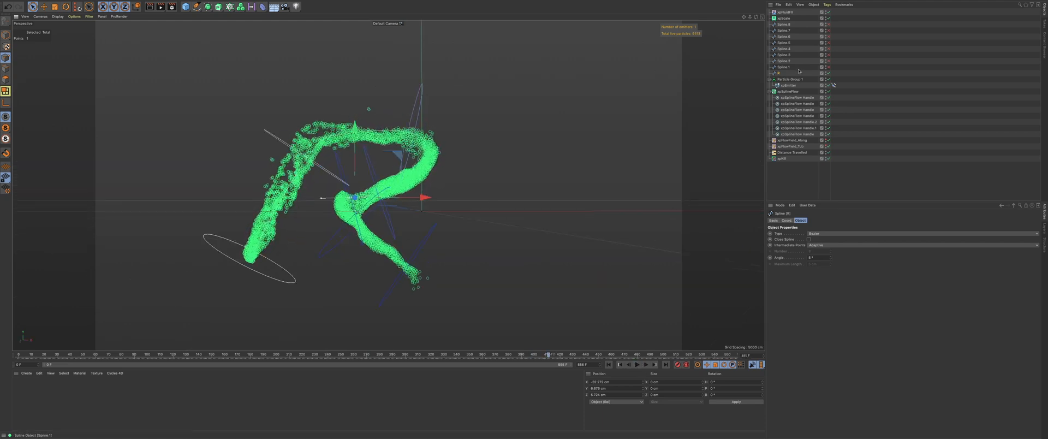
Step: Save the project as Reef_Fluid_5_tut.c4d in the fluid text project folder
{"action": "left_click", "coordinate": [793, 184]}
{"action": "key", "text": "super+s"}
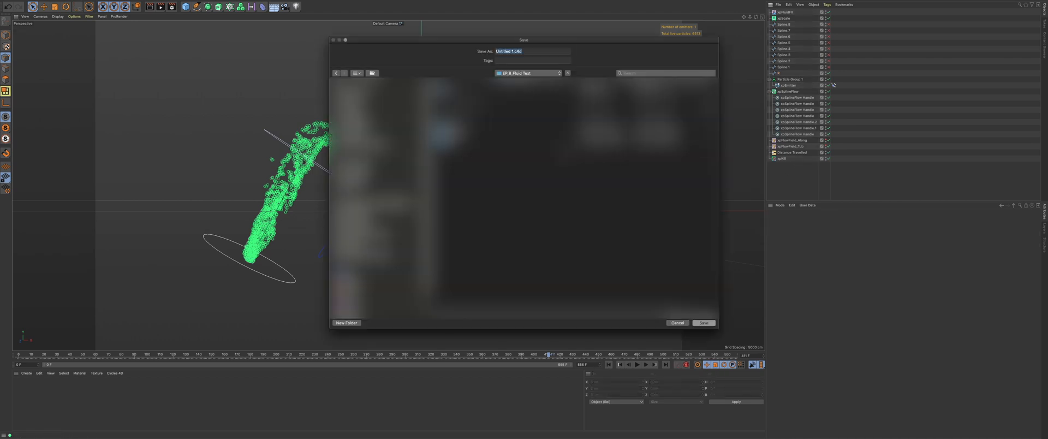
{"action": "type", "text": "Reef_Fluid_4_tut"}
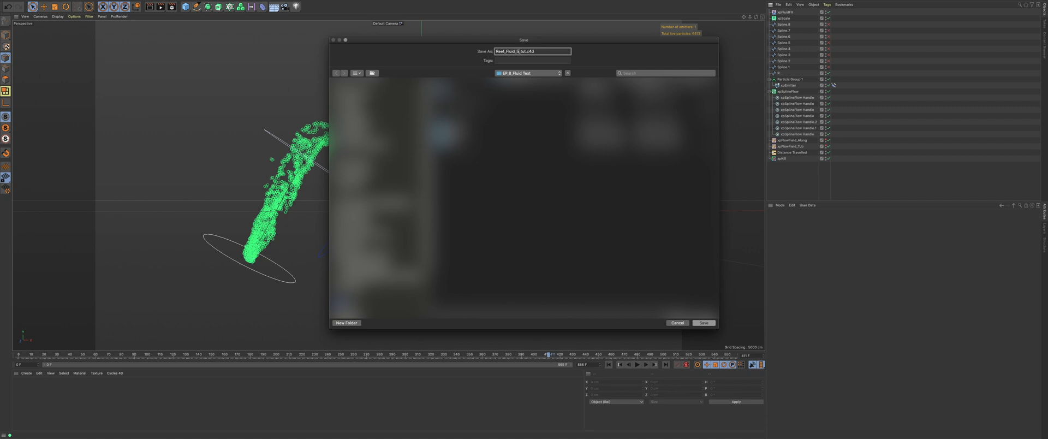
{"action": "key", "text": "Return"}
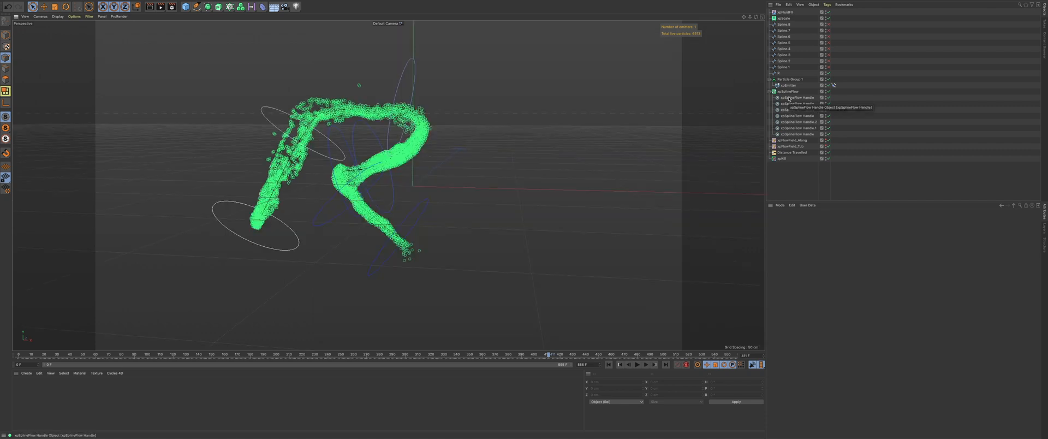
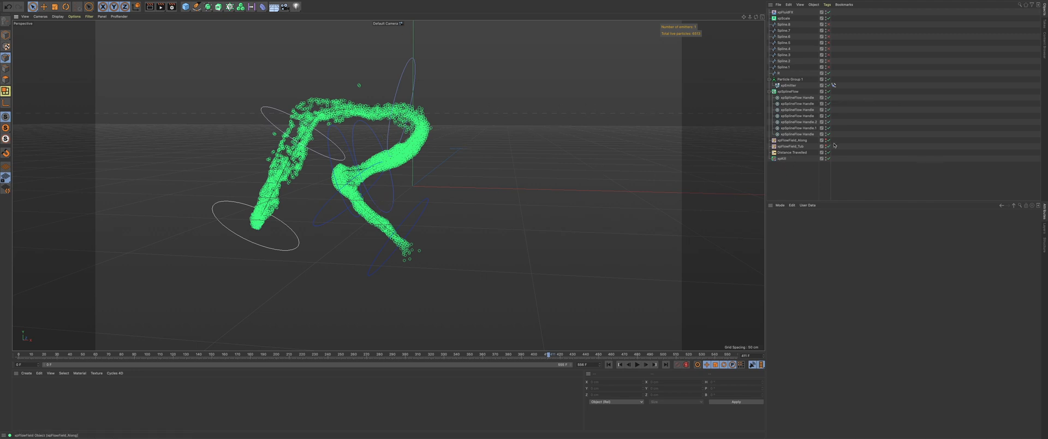
Step: Nest the R spline, SplineFlow, both flow fields, the Distance Travelled question and xpKill under Particle Group 1 beside the emitter
{"action": "left_click", "coordinate": [770, 80]}
{"action": "left_click", "coordinate": [789, 79]}
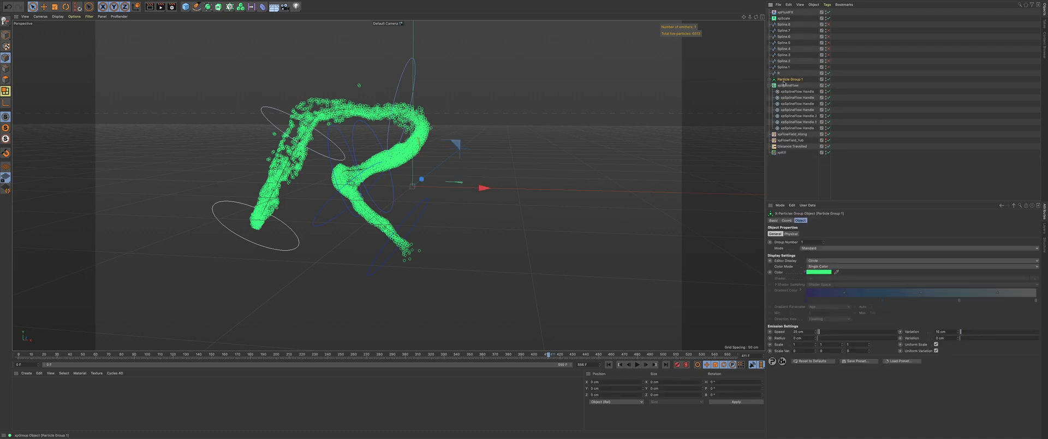
{"action": "left_click", "coordinate": [769, 86]}
{"action": "left_click", "coordinate": [784, 128]}
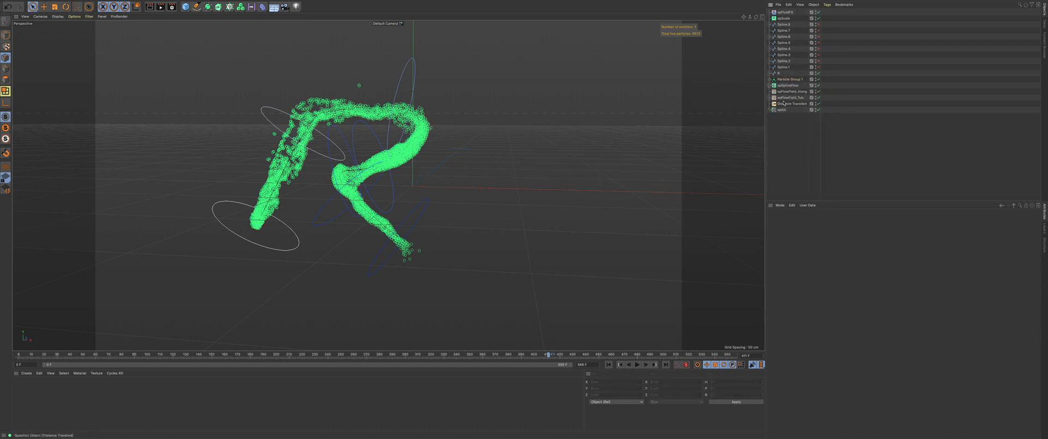
{"action": "left_click", "coordinate": [792, 80]}
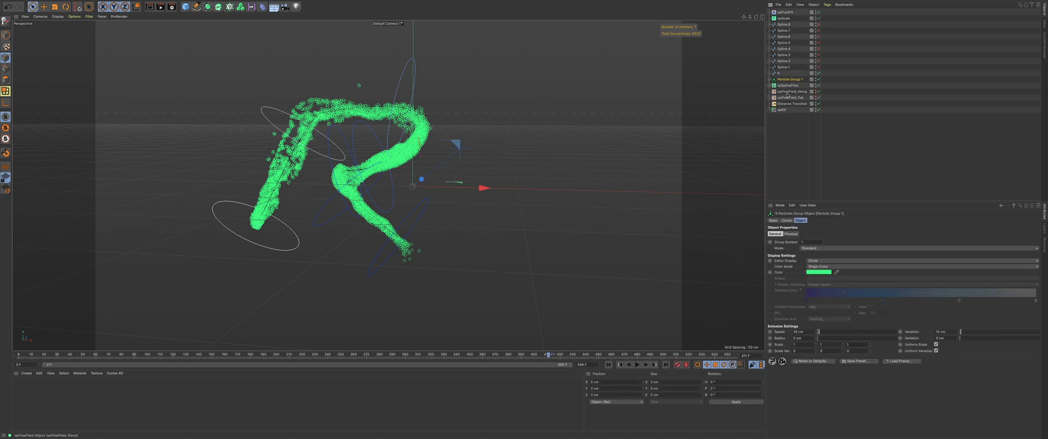
{"action": "left_click", "coordinate": [793, 104]}
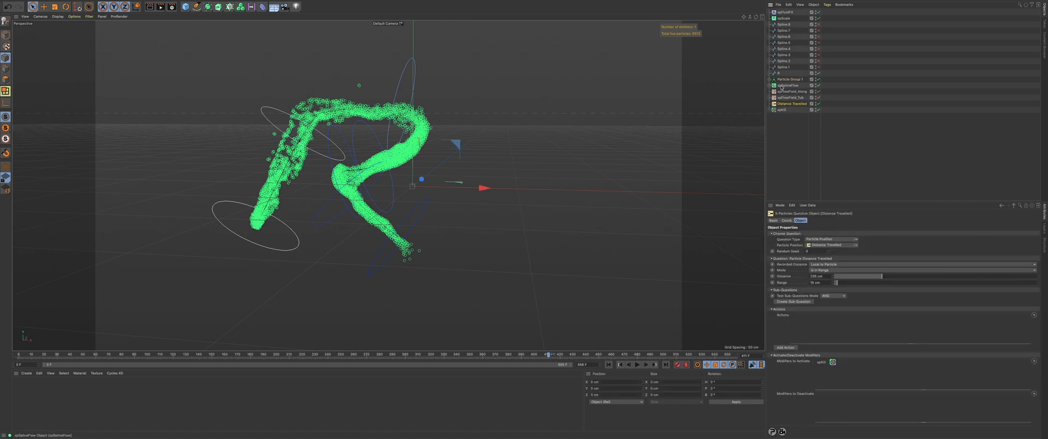
{"action": "left_click", "coordinate": [787, 86], "text": "shift"}
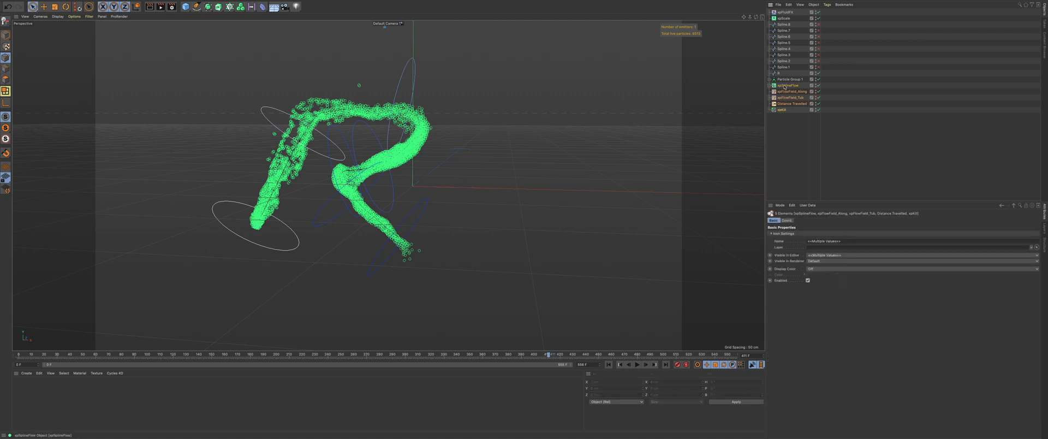
{"action": "mouse_move", "coordinate": [784, 85]}
{"action": "left_mouse_down"}
{"action": "mouse_move", "coordinate": [776, 76]}
{"action": "mouse_move", "coordinate": [786, 85]}
{"action": "left_mouse_up"}
{"action": "left_click", "coordinate": [785, 132]}
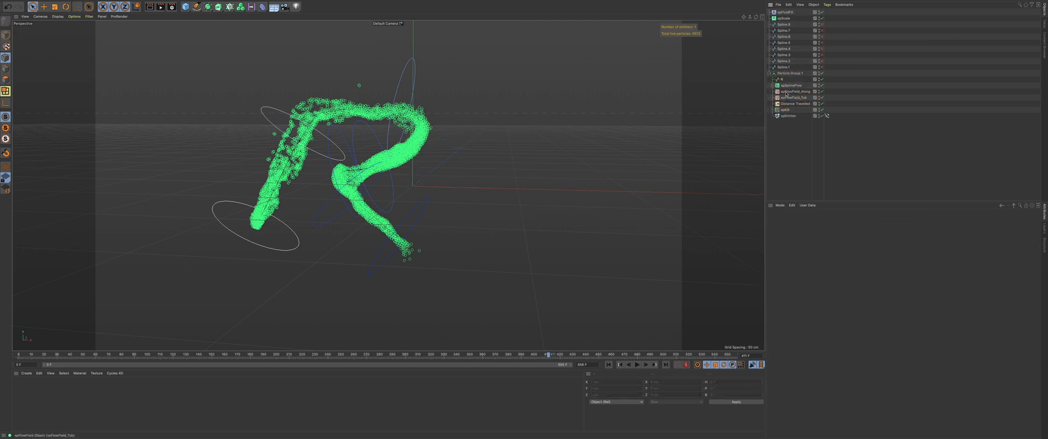
Step: Place the emitter directly below the R spline in the hierarchy and rename Particle Group 1 as R
{"action": "left_click", "coordinate": [784, 73]}
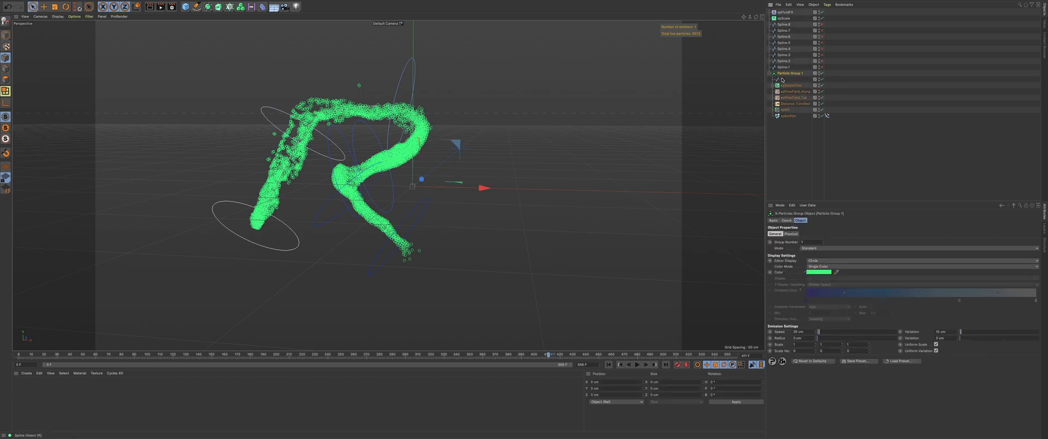
{"action": "left_click_drag", "start_coordinate": [785, 116], "coordinate": [782, 79]}
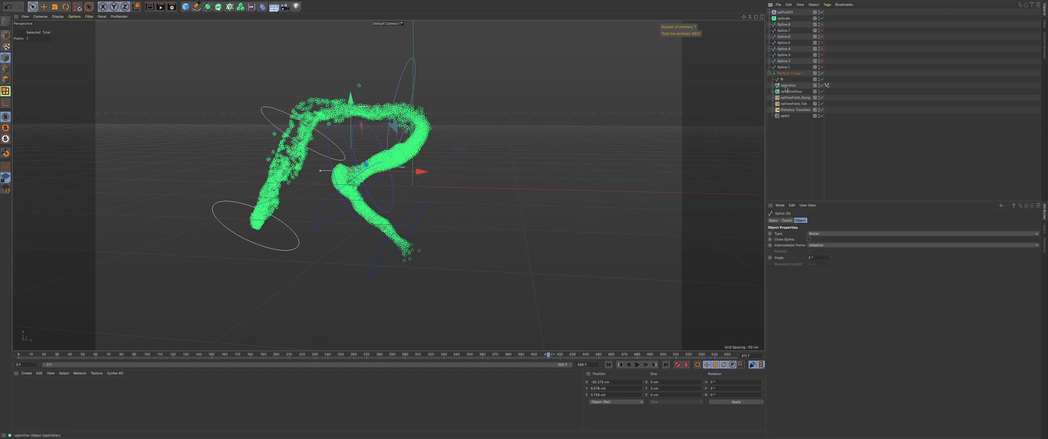
{"action": "double_click", "coordinate": [790, 73]}
{"action": "type", "text": "%"}
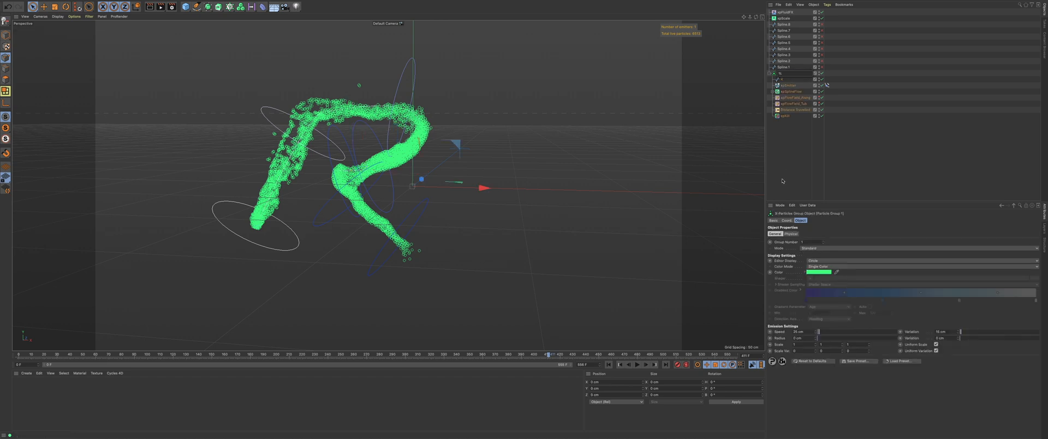
{"action": "left_click", "coordinate": [791, 157]}
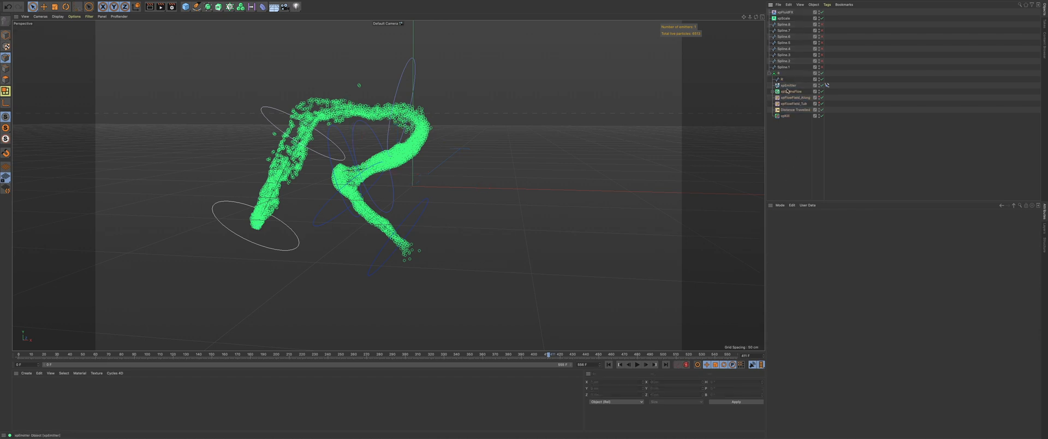
Step: Rename the SplineFlow modifier as R_xpSplineFlow
{"action": "left_click", "coordinate": [789, 86]}
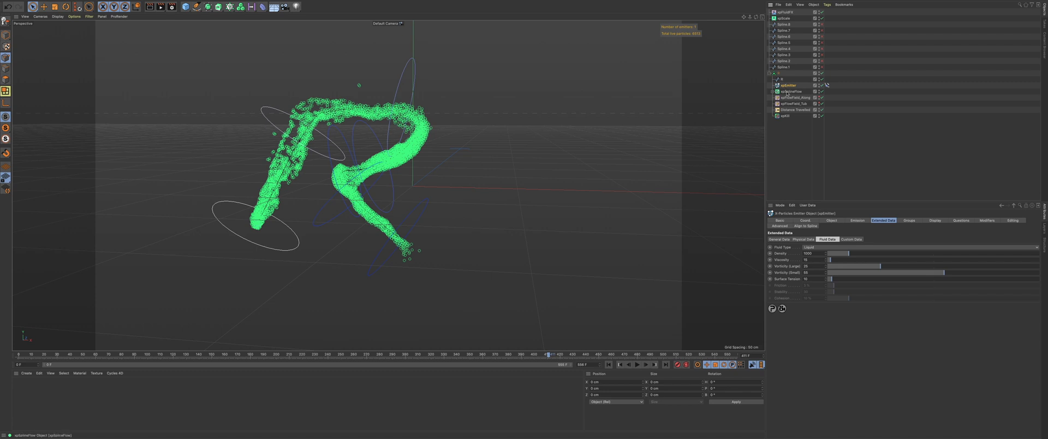
{"action": "left_click", "coordinate": [791, 92]}
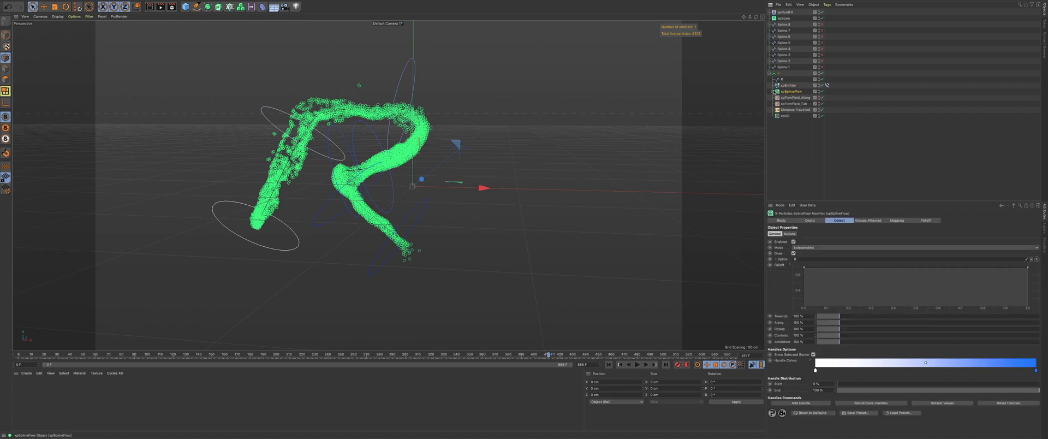
{"action": "double_click", "coordinate": [800, 93]}
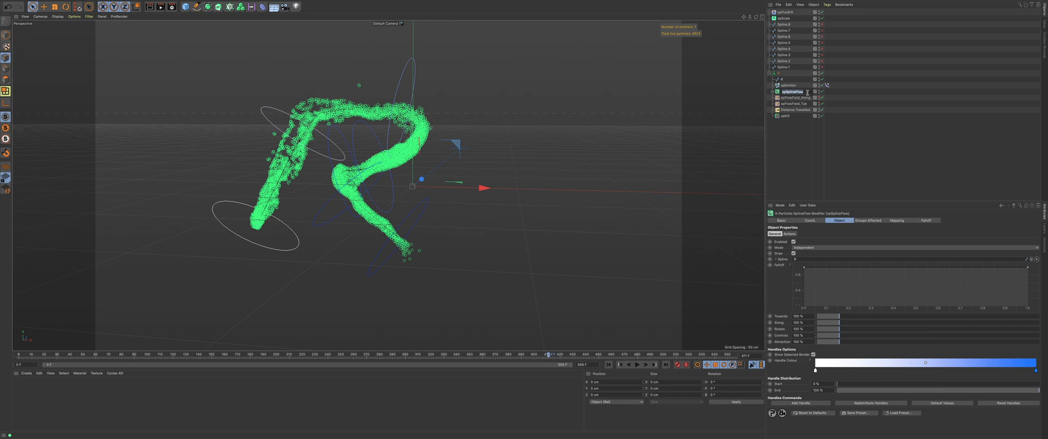
{"action": "left_click", "coordinate": [781, 91]}
{"action": "type", "text": "R_"}
Step: Add the prefix R_ to the names of the along-spline and turbulence flow fields
{"action": "left_click", "coordinate": [788, 97]}
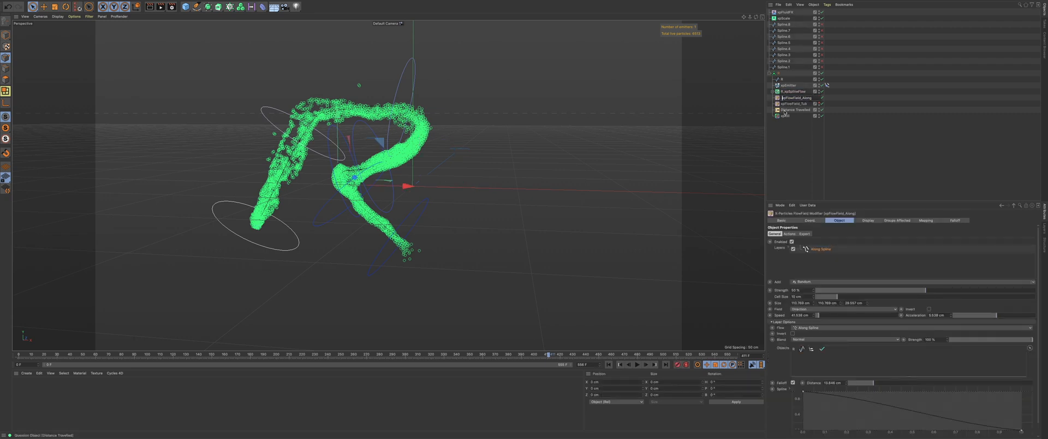
{"action": "type", "text": "R_"}
{"action": "left_click", "coordinate": [785, 103]}
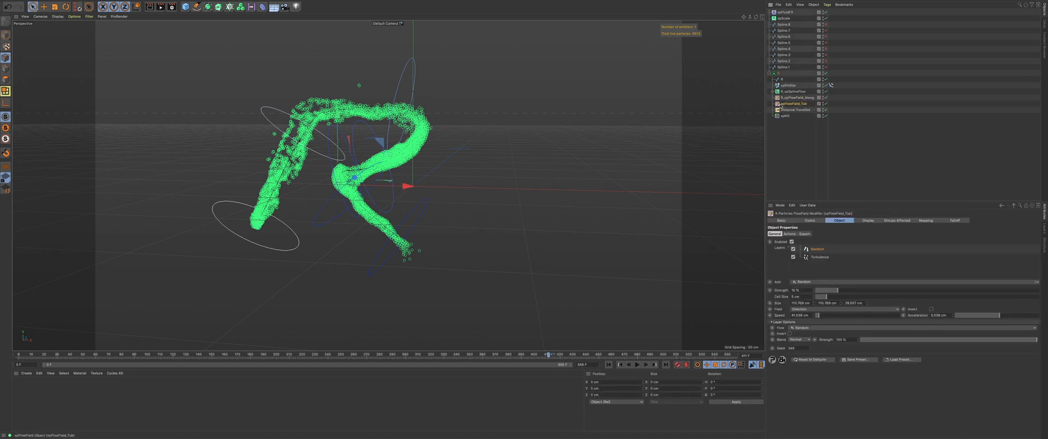
{"action": "double_click", "coordinate": [786, 103]}
{"action": "key", "text": "Home"}
{"action": "type", "text": "R_"}
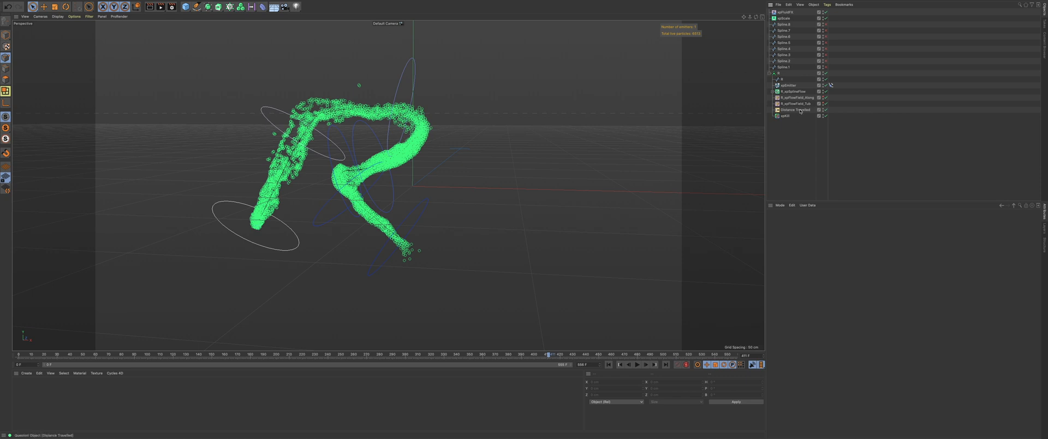
Step: Rename the distance question as R_Distance Travelled and the kill modifier as R_xpKill
{"action": "double_click", "coordinate": [792, 109]}
{"action": "key", "text": "Home"}
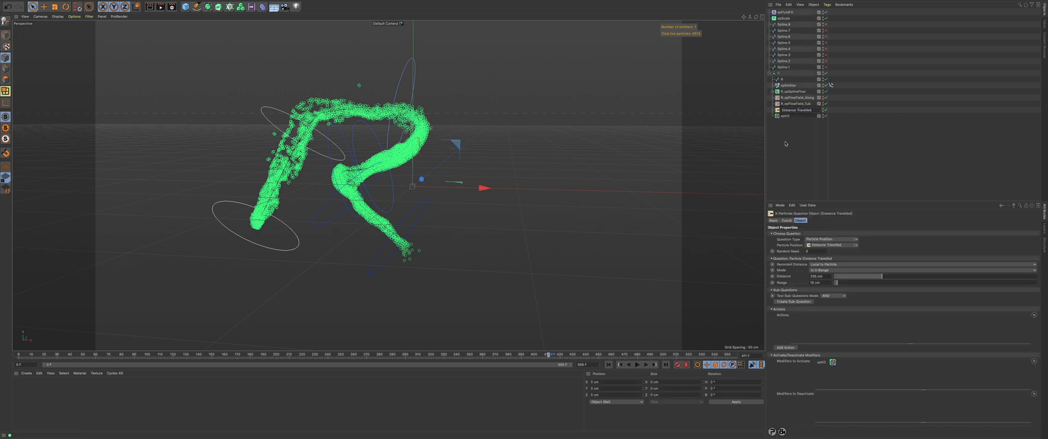
{"action": "type", "text": "R"}
{"action": "left_click", "coordinate": [786, 120]}
{"action": "double_click", "coordinate": [784, 115]}
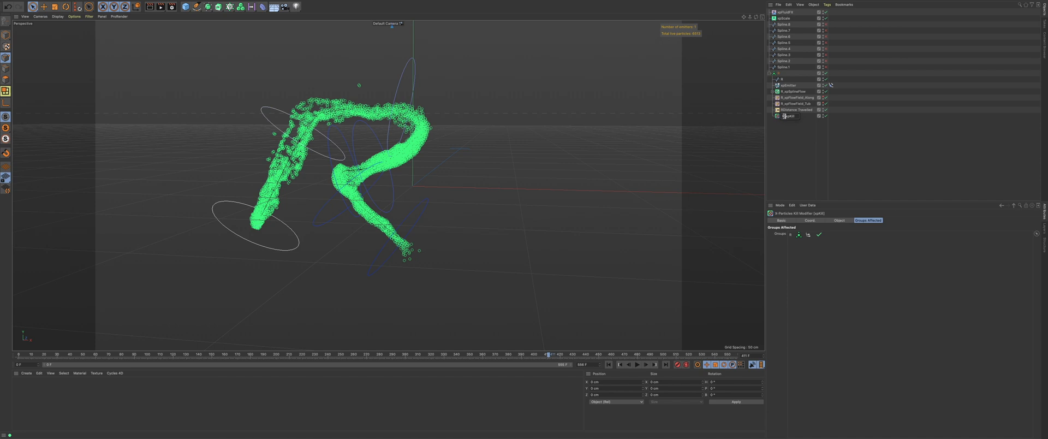
{"action": "double_click", "coordinate": [792, 111]}
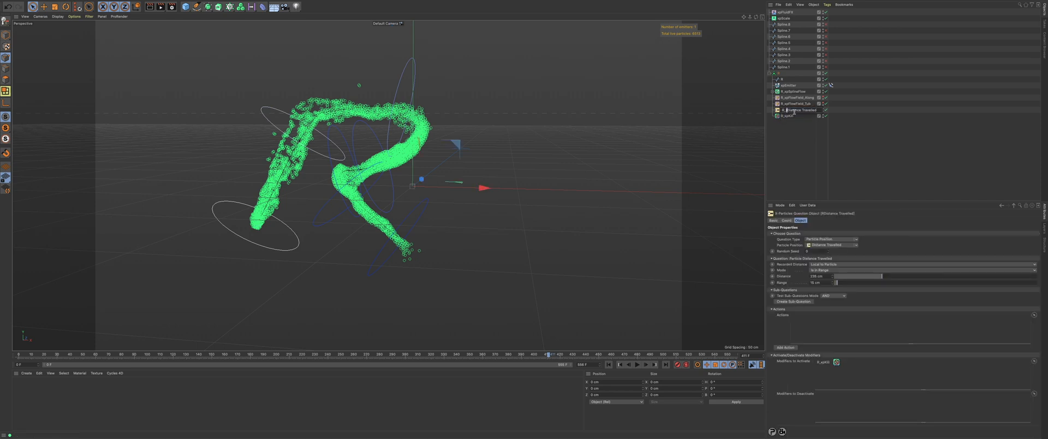
{"action": "left_click", "coordinate": [797, 142]}
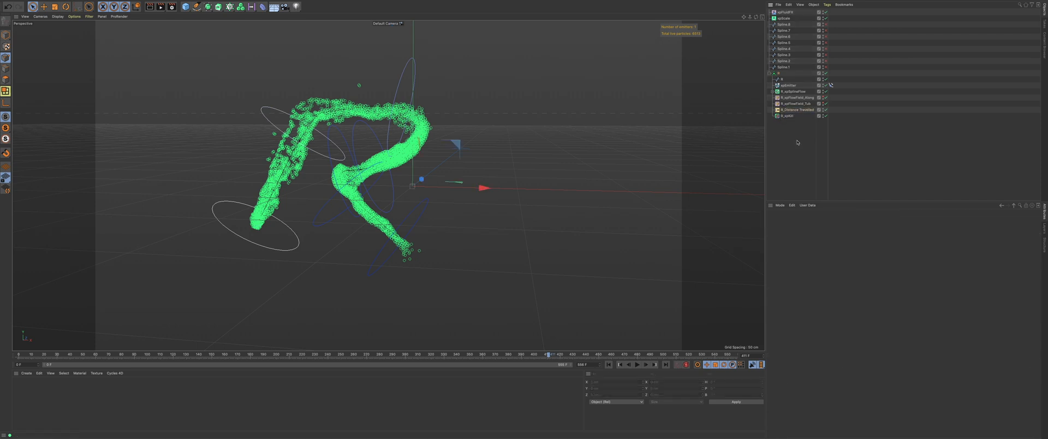
Step: Rename the emitter as R_xpEmitter
{"action": "double_click", "coordinate": [785, 86]}
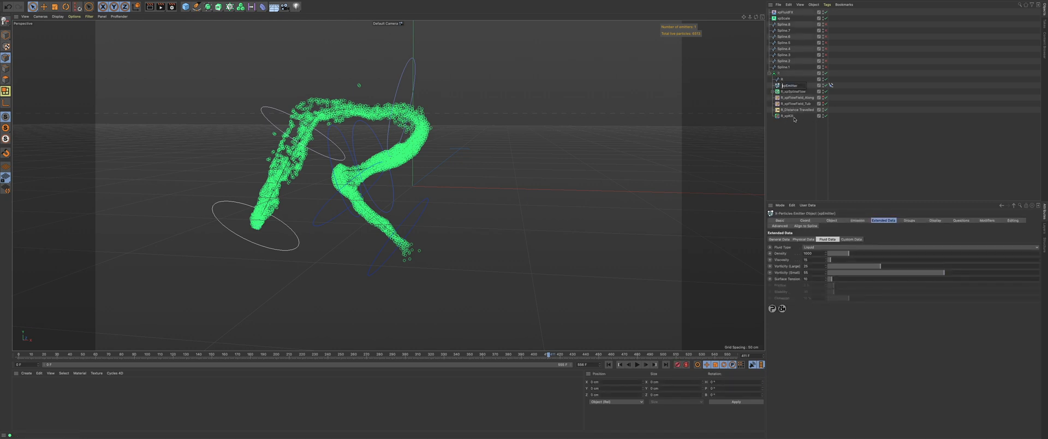
{"action": "type", "text": "R_"}
{"action": "left_click", "coordinate": [787, 132]}
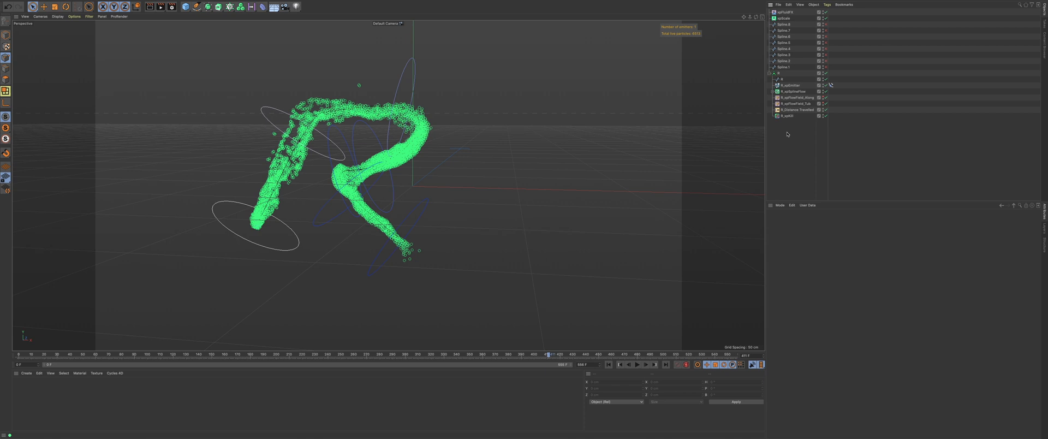
Step: Add the R group to a new layer and assign all its child objects, including the SplineFlow handles, to that layer
{"action": "left_click", "coordinate": [769, 74]}
{"action": "left_click", "coordinate": [770, 73]}
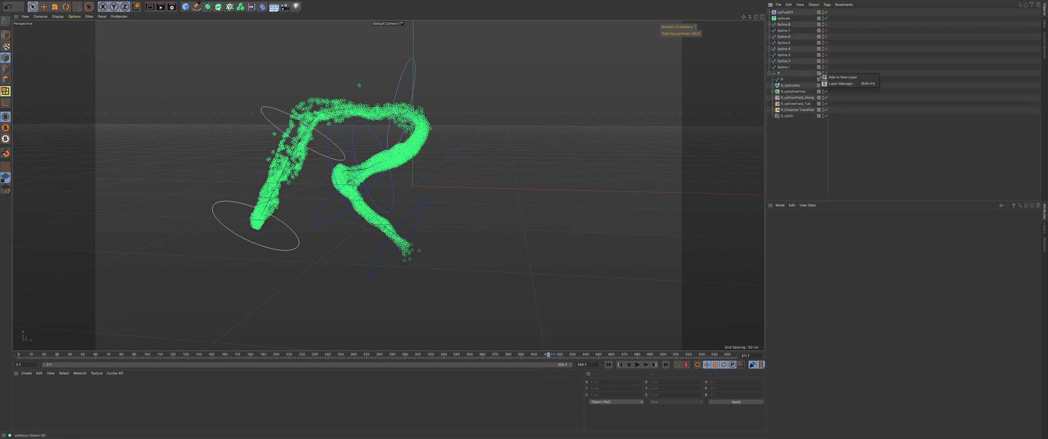
{"action": "left_click", "coordinate": [816, 75]}
{"action": "left_click_drag", "start_coordinate": [818, 74], "coordinate": [819, 117]}
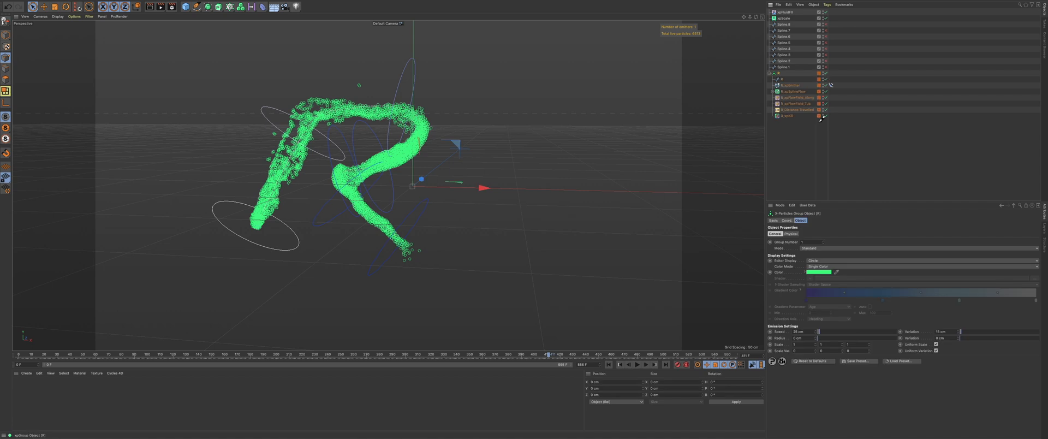
{"action": "left_click", "coordinate": [772, 92]}
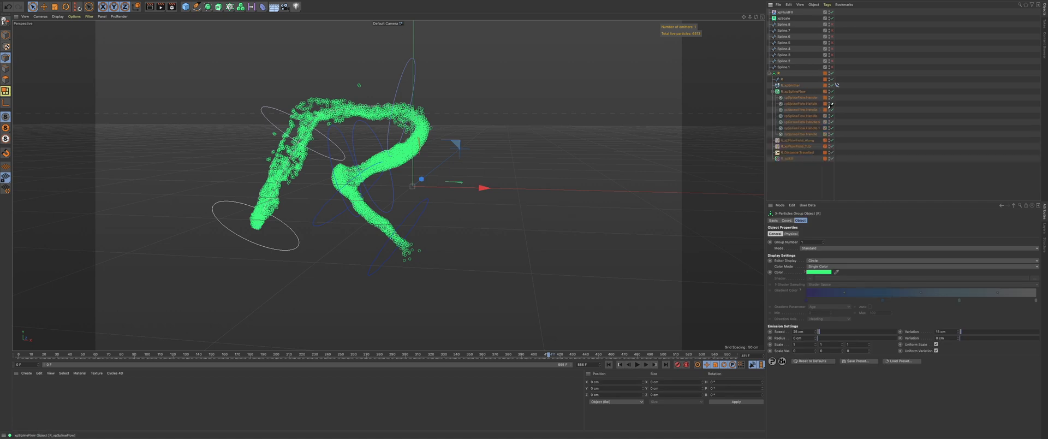
{"action": "left_click", "coordinate": [810, 179]}
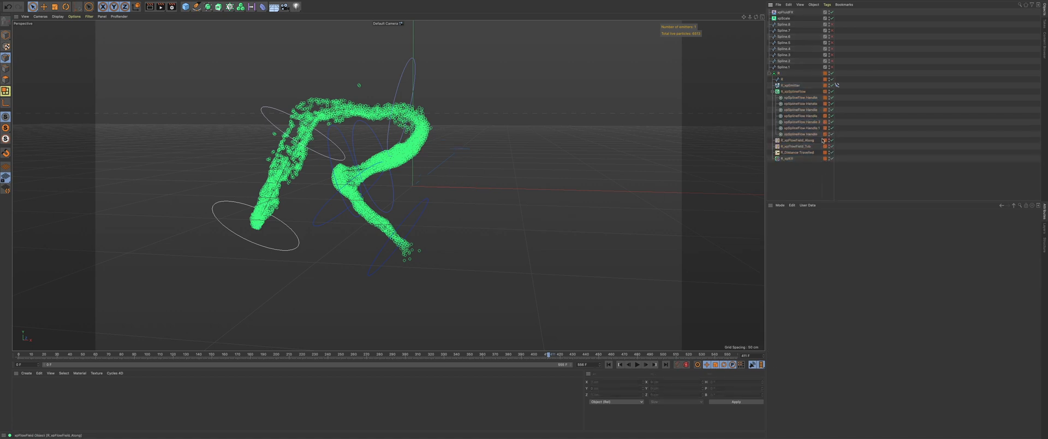
{"action": "left_click_drag", "start_coordinate": [414, 180], "coordinate": [396, 153], "text": "alt"}
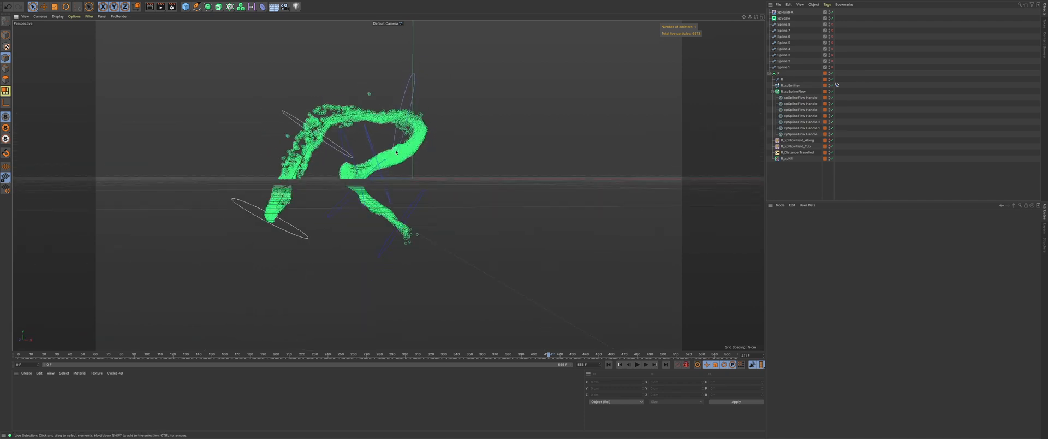
Step: Make the Spline.2 and Spline.3 strokes of the first E visible and rename Spline.1 as E1_Bottom2Top
{"action": "left_click", "coordinate": [770, 73]}
{"action": "left_click", "coordinate": [784, 67]}
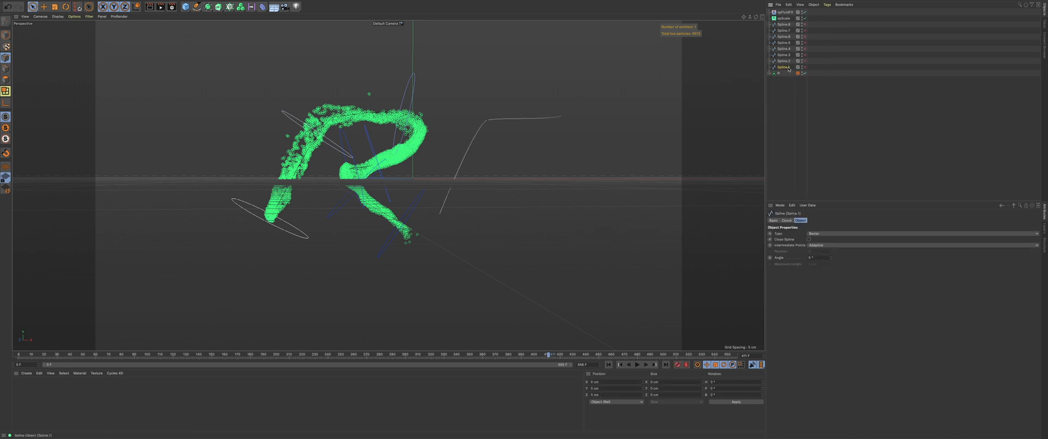
{"action": "left_click", "coordinate": [804, 61]}
{"action": "left_click", "coordinate": [804, 55]}
{"action": "left_click", "coordinate": [785, 55]}
{"action": "left_click", "coordinate": [786, 67]}
{"action": "double_click", "coordinate": [786, 68]}
{"action": "type", "text": "E"}
{"action": "type", "text": "1_Bottom2Top"}
{"action": "key", "text": "Return"}
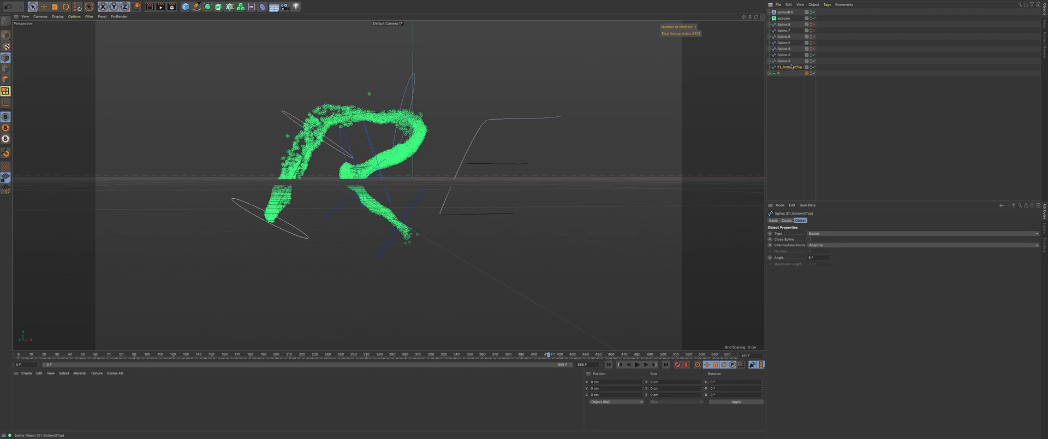
Step: Rename the E's middle stroke spline as E1_Middle and its bottom stroke spline as E1_Bottom
{"action": "left_click", "coordinate": [792, 61]}
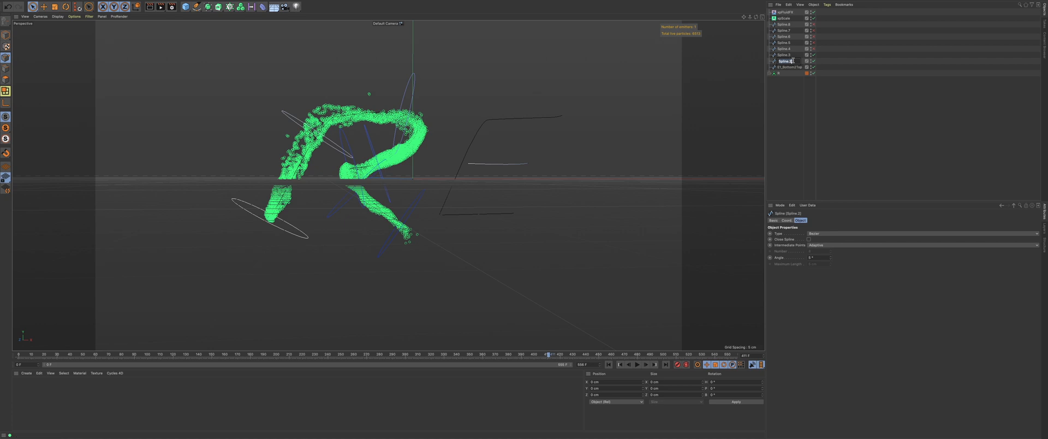
{"action": "double_click", "coordinate": [796, 61]}
{"action": "type", "text": "E1_Middle"}
{"action": "key", "text": "Return"}
{"action": "double_click", "coordinate": [784, 54]}
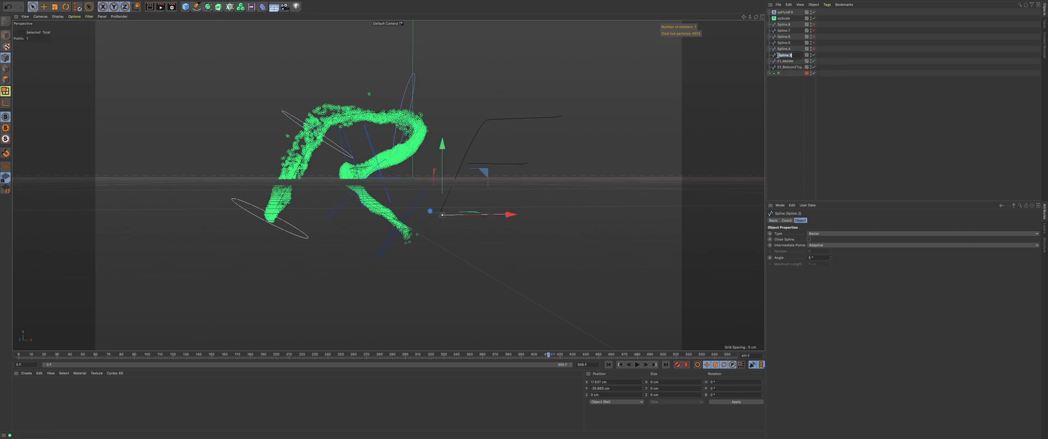
{"action": "type", "text": "E1_Bottom"}
{"action": "key", "text": "Return"}
Step: Copy the R group with all its children and paste three duplicates into the scene
{"action": "left_click", "coordinate": [769, 74]}
{"action": "left_click", "coordinate": [769, 74]}
{"action": "left_click", "coordinate": [778, 74]}
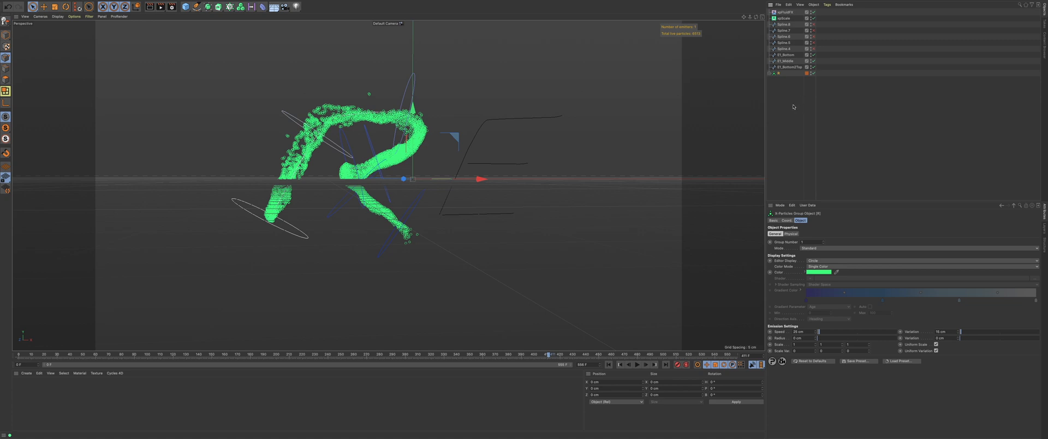
{"action": "key", "text": "super+v"}
{"action": "key", "text": "super+v"}
{"action": "key", "text": "super+v"}
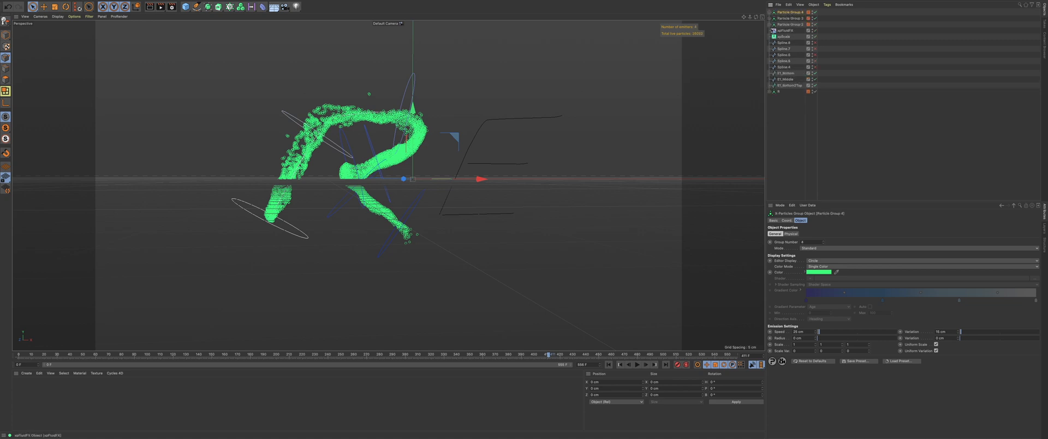
Step: Remove the three duplicated particle groups and all their child objects from the R layer
{"action": "left_click", "coordinate": [769, 24]}
{"action": "left_click", "coordinate": [770, 19]}
{"action": "left_click", "coordinate": [769, 12]}
{"action": "scroll", "coordinate": [801, 130], "scroll_direction": "down", "scroll_amount": 1}
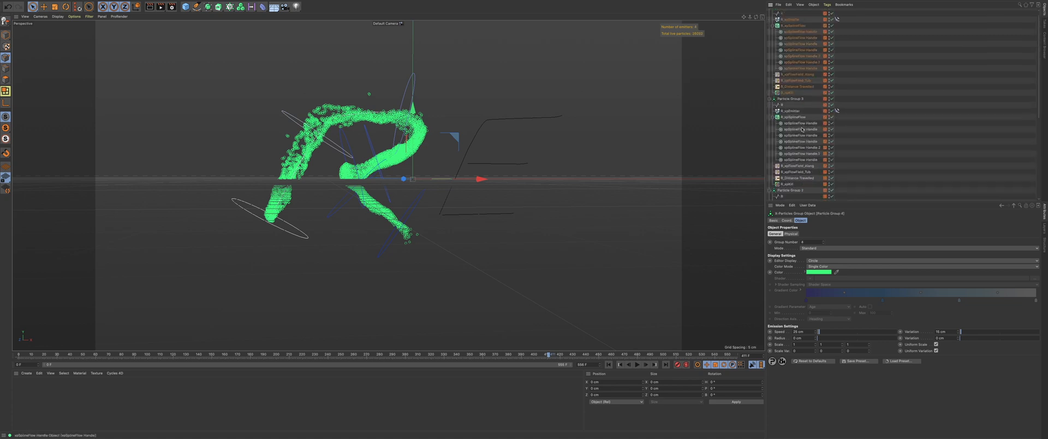
{"action": "scroll", "coordinate": [802, 129], "scroll_direction": "down", "scroll_amount": 4}
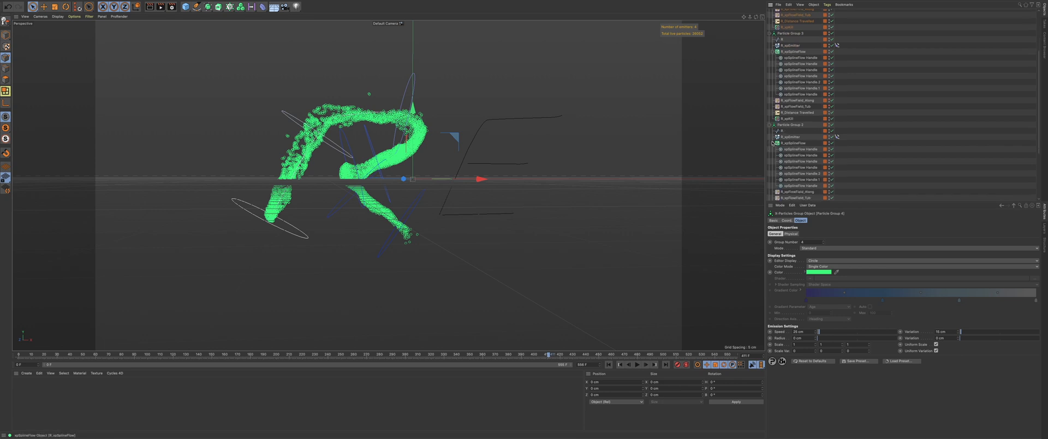
{"action": "scroll", "coordinate": [770, 130], "scroll_direction": "down", "scroll_amount": 3}
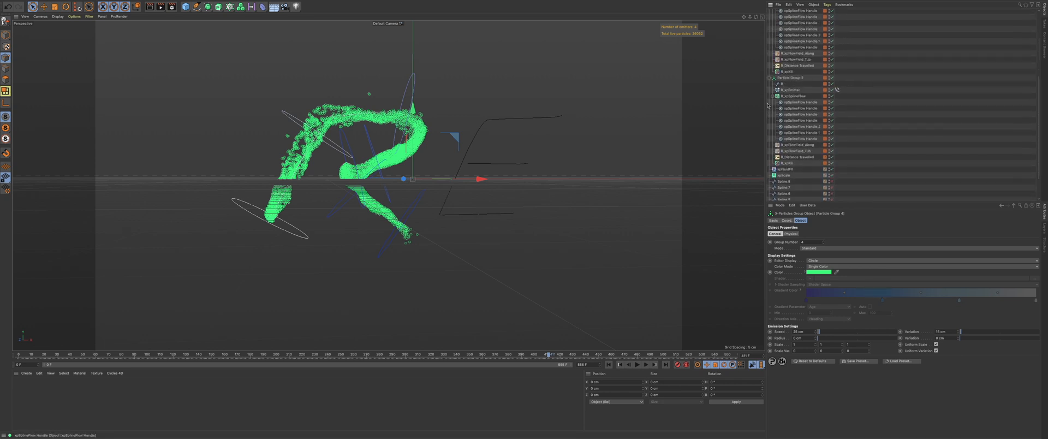
{"action": "scroll", "coordinate": [767, 106], "scroll_direction": "down", "scroll_amount": 3}
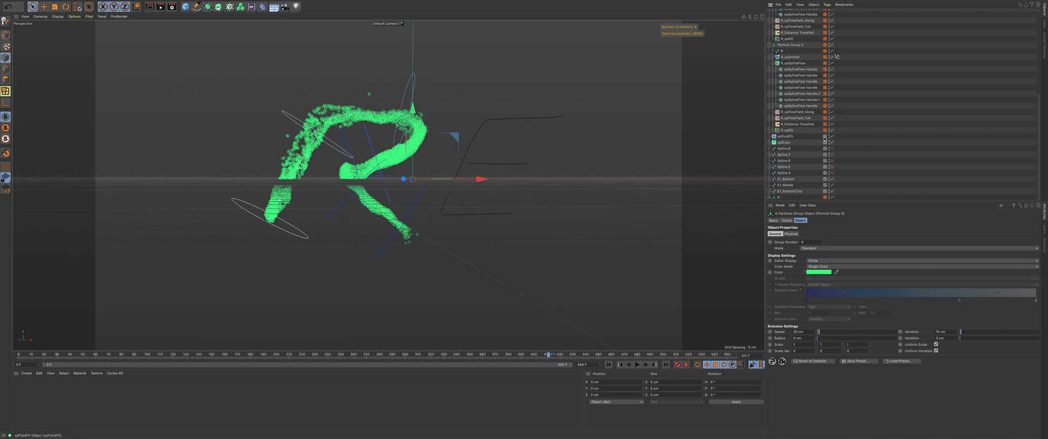
{"action": "scroll", "coordinate": [826, 79], "scroll_direction": "up", "scroll_amount": 10}
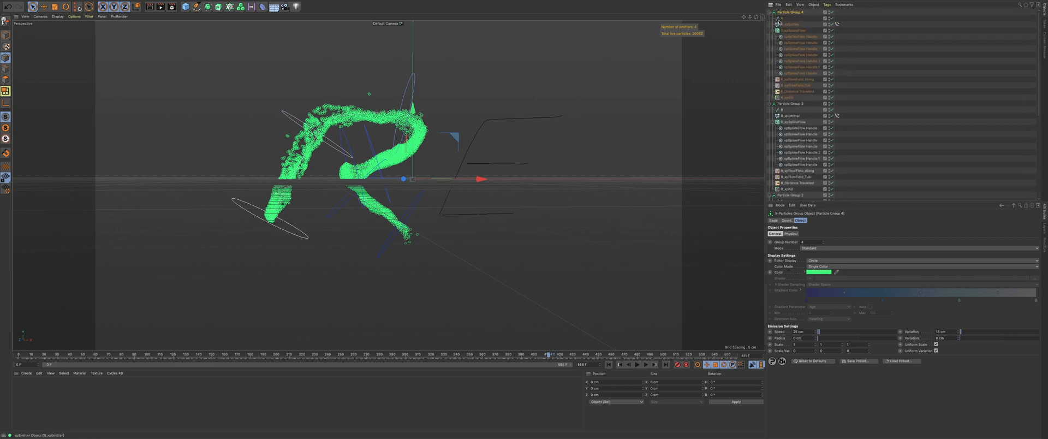
{"action": "left_click", "coordinate": [769, 13]}
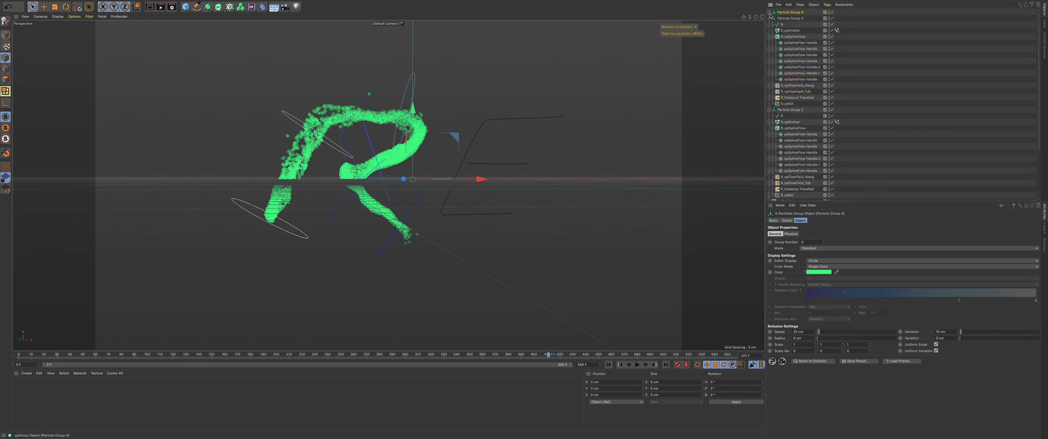
{"action": "left_click", "coordinate": [770, 19]}
{"action": "left_click", "coordinate": [770, 24]}
{"action": "left_click", "coordinate": [773, 51]}
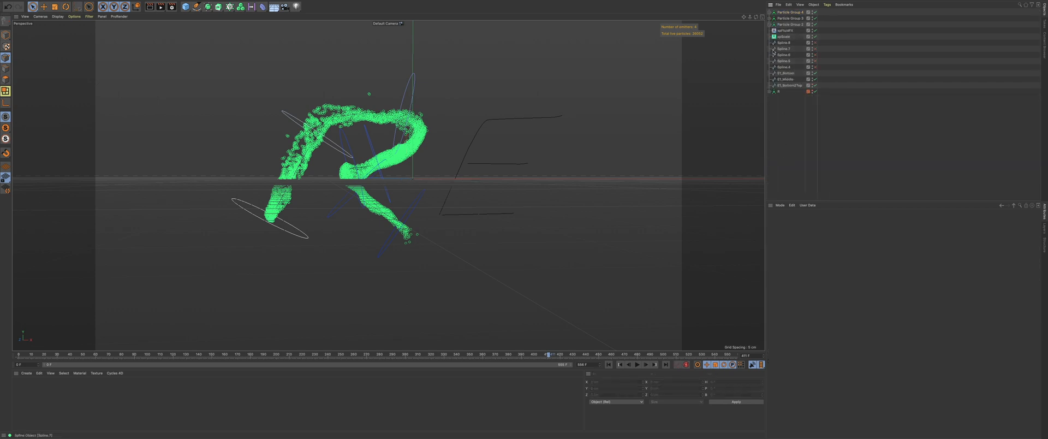
Step: Check which particle group the emitters inside the duplicated Particle Group 2 and Particle Group 3 are assigned to
{"action": "left_click", "coordinate": [769, 24]}
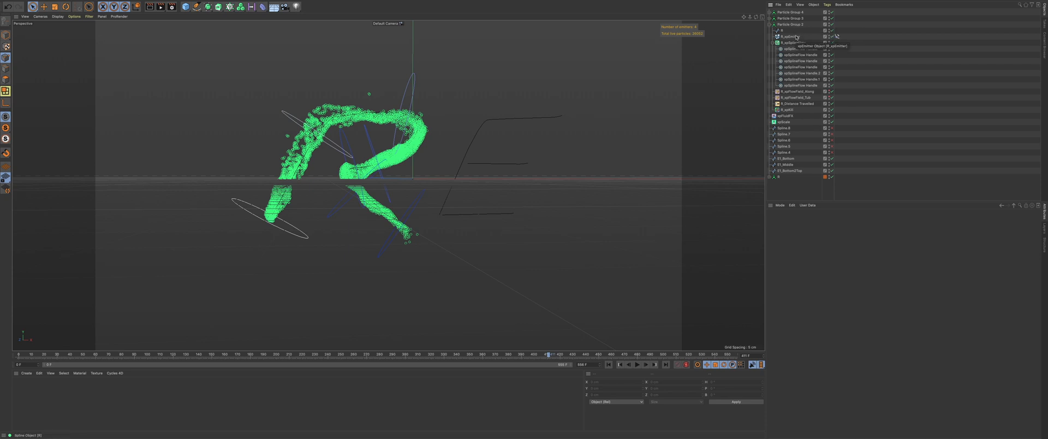
{"action": "left_click", "coordinate": [790, 36]}
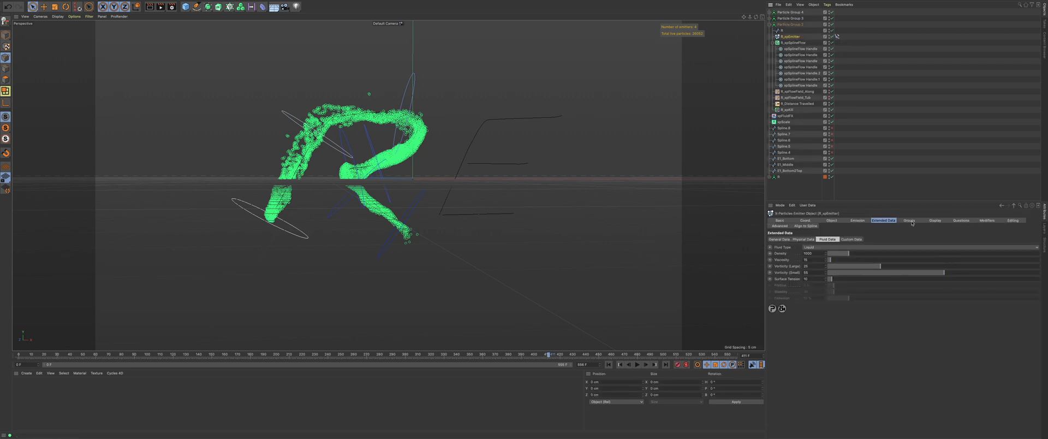
{"action": "left_click", "coordinate": [791, 18]}
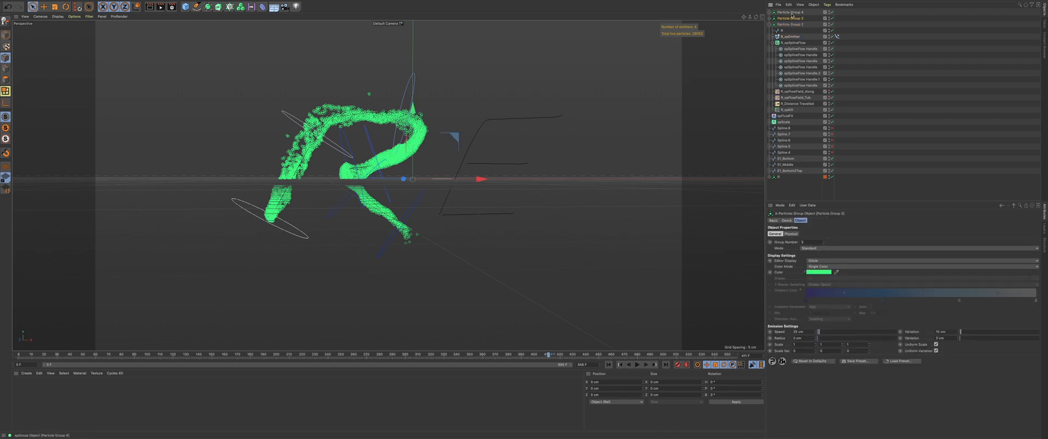
{"action": "left_click", "coordinate": [770, 18]}
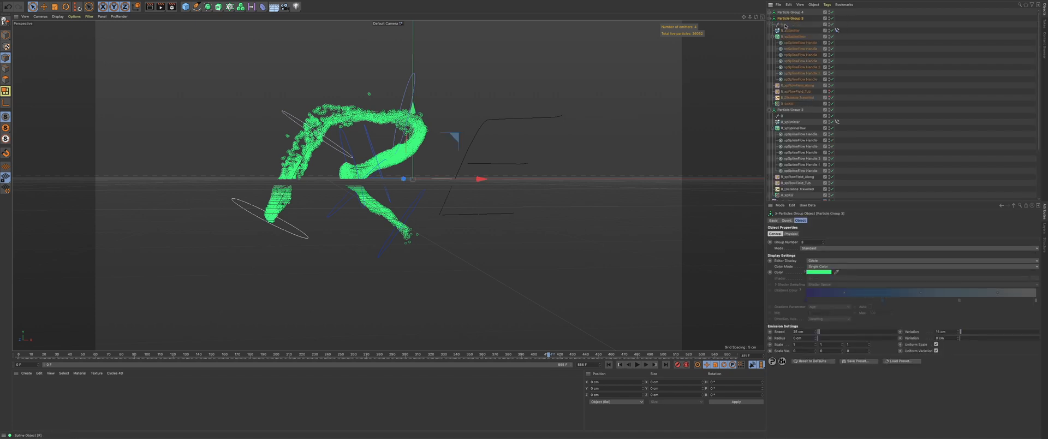
{"action": "left_click", "coordinate": [790, 31]}
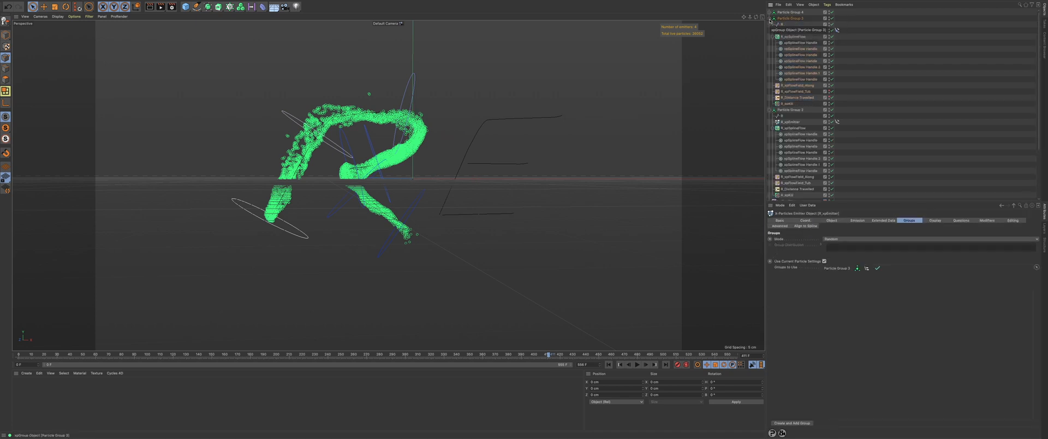
{"action": "left_click", "coordinate": [770, 19]}
Step: Delete the copied R spline from each of the three duplicated particle groups
{"action": "left_click", "coordinate": [770, 25]}
{"action": "left_click", "coordinate": [770, 24]}
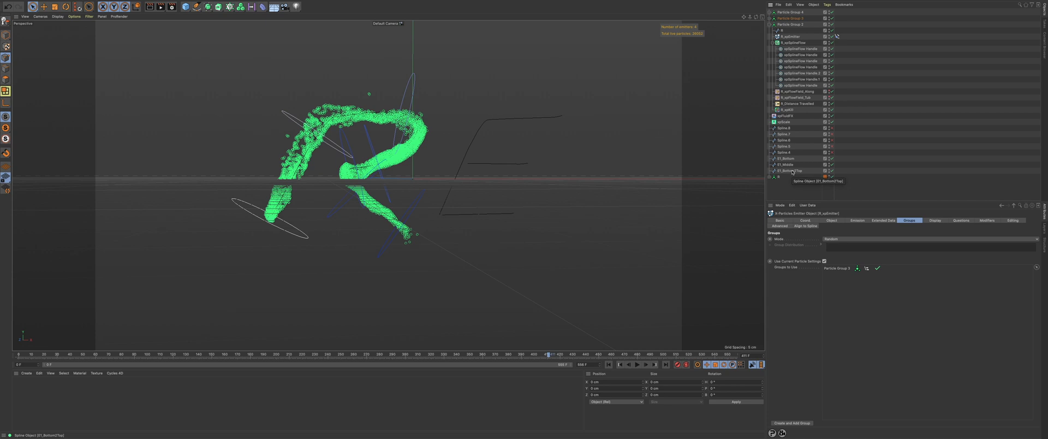
{"action": "left_click", "coordinate": [769, 18]}
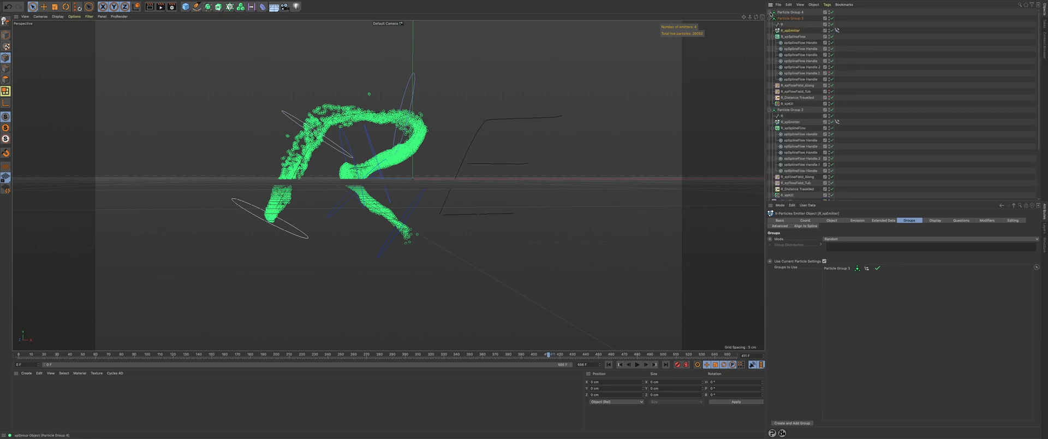
{"action": "scroll", "coordinate": [796, 156], "scroll_direction": "down", "scroll_amount": 3}
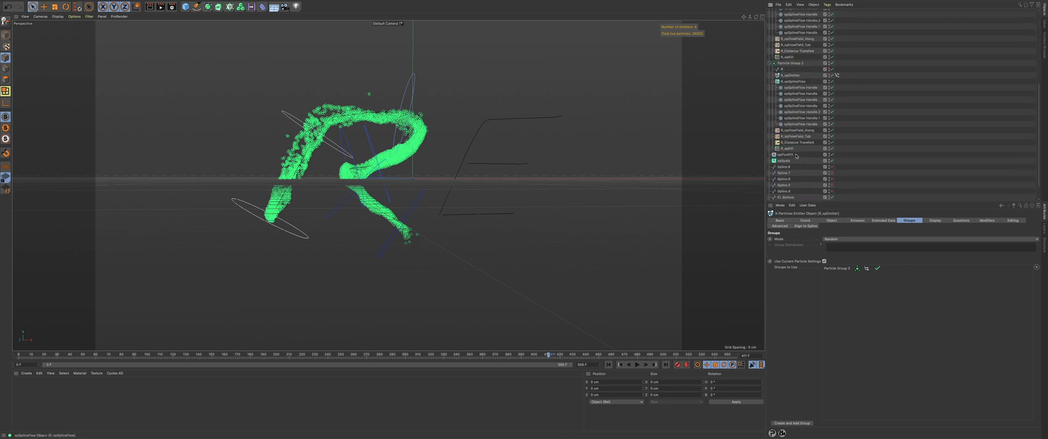
{"action": "scroll", "coordinate": [795, 156], "scroll_direction": "down", "scroll_amount": 1}
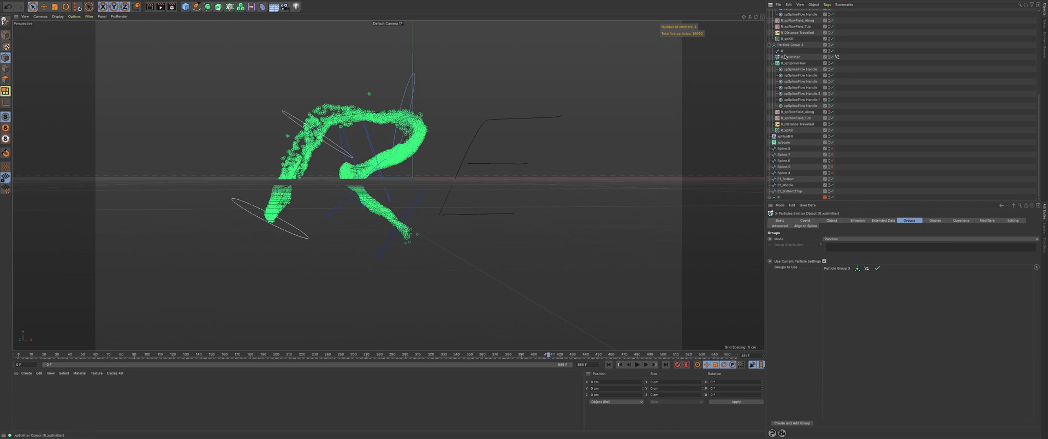
{"action": "left_click", "coordinate": [795, 93]}
{"action": "key", "text": "Delete"}
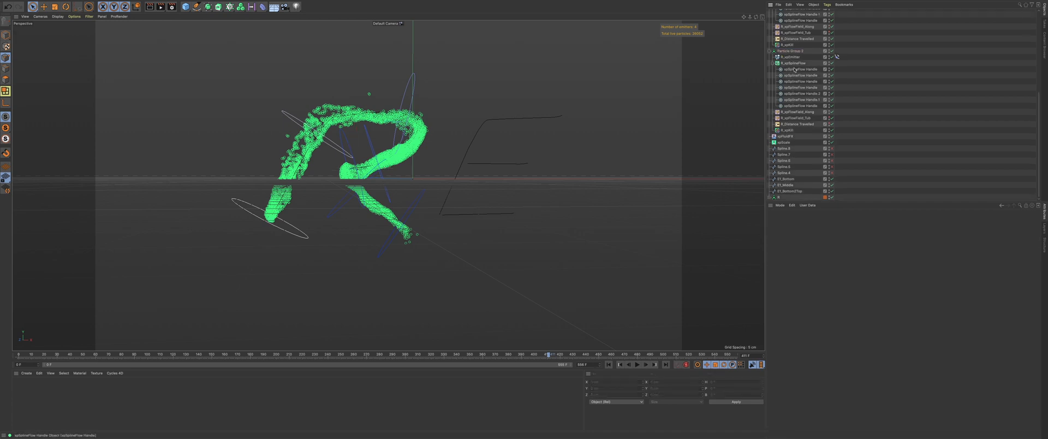
{"action": "scroll", "coordinate": [790, 60], "scroll_direction": "up", "scroll_amount": 1}
{"action": "scroll", "coordinate": [790, 60], "scroll_direction": "up", "scroll_amount": 4}
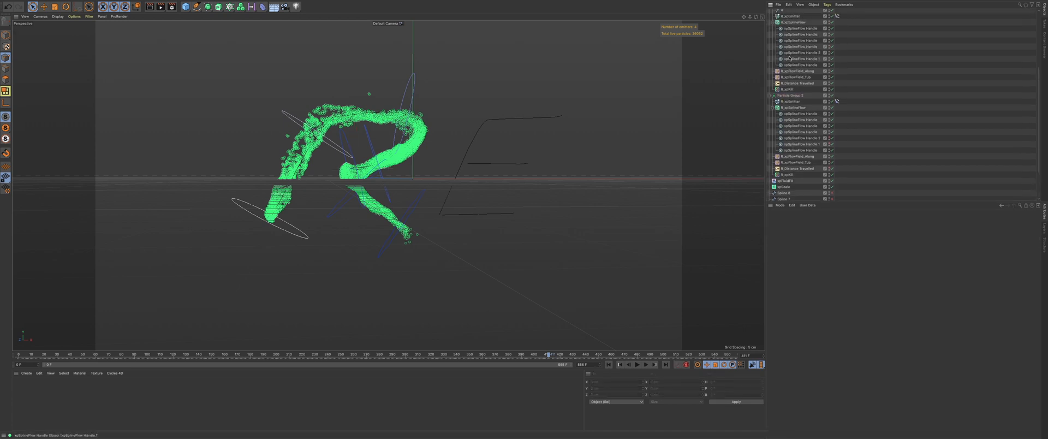
{"action": "left_click", "coordinate": [780, 65]}
{"action": "key", "text": "Delete"}
{"action": "scroll", "coordinate": [784, 72], "scroll_direction": "up", "scroll_amount": 2}
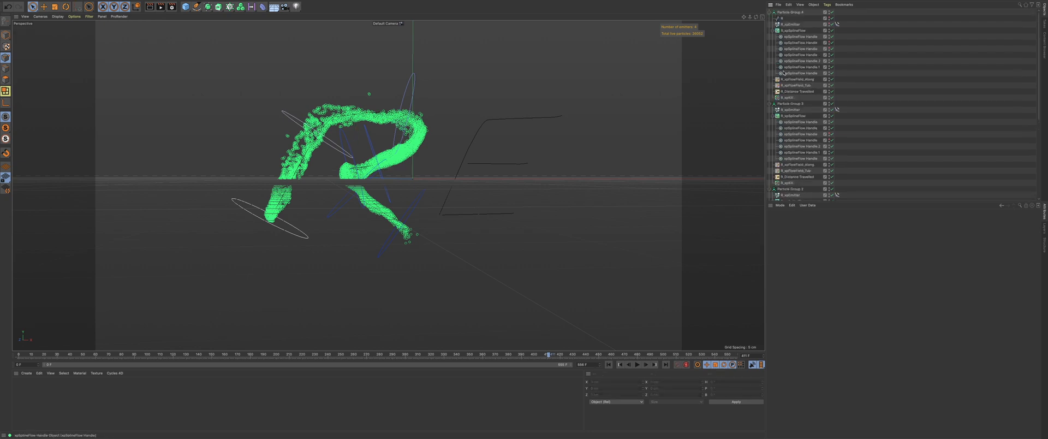
{"action": "left_click", "coordinate": [781, 18]}
{"action": "key", "text": "Delete"}
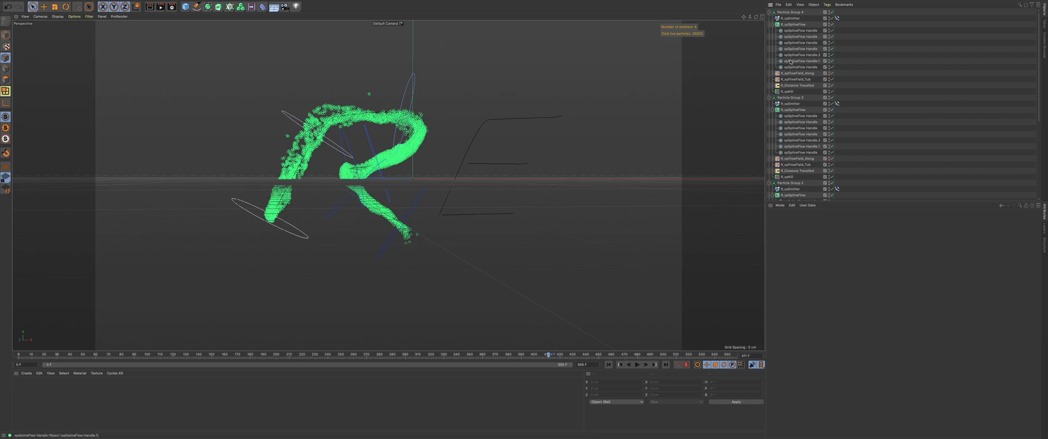
Step: Collapse the duplicated groups and rename Particle Group 2 as E1_Bottom2Top, reusing the matching spline's name
{"action": "left_click", "coordinate": [769, 12]}
{"action": "left_click", "coordinate": [768, 18]}
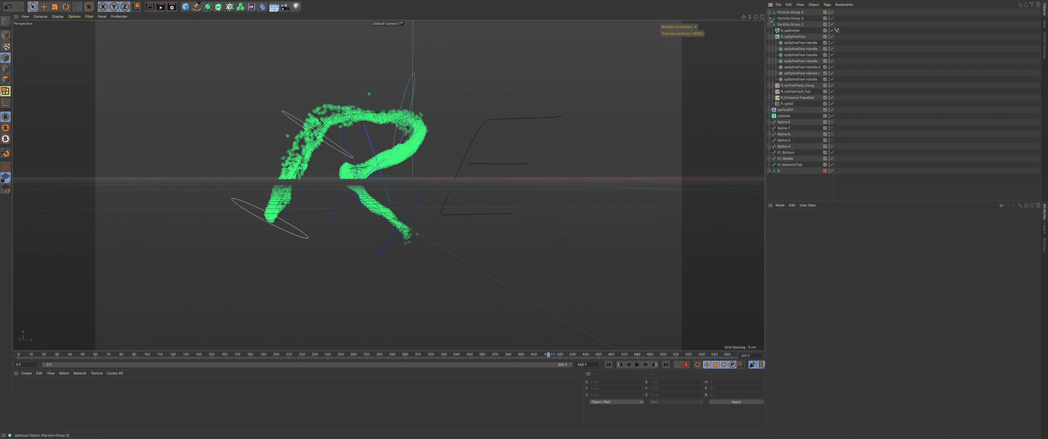
{"action": "left_click", "coordinate": [769, 24]}
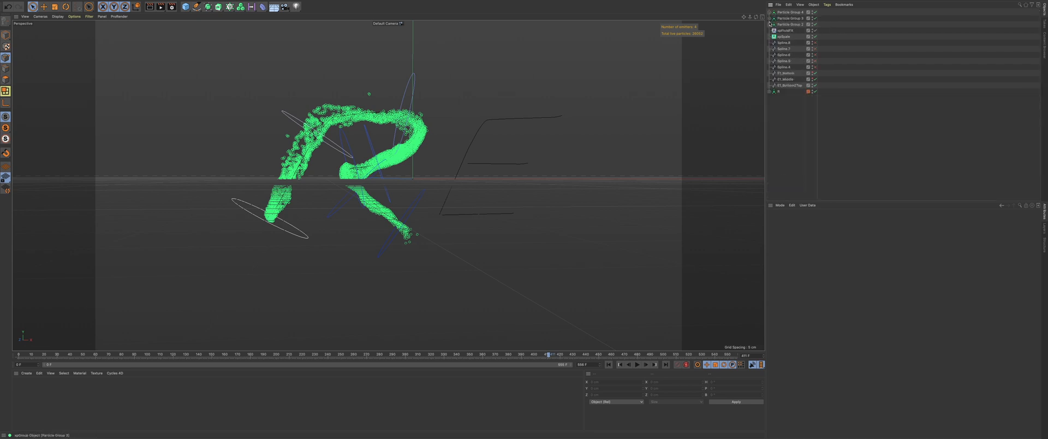
{"action": "double_click", "coordinate": [789, 86]}
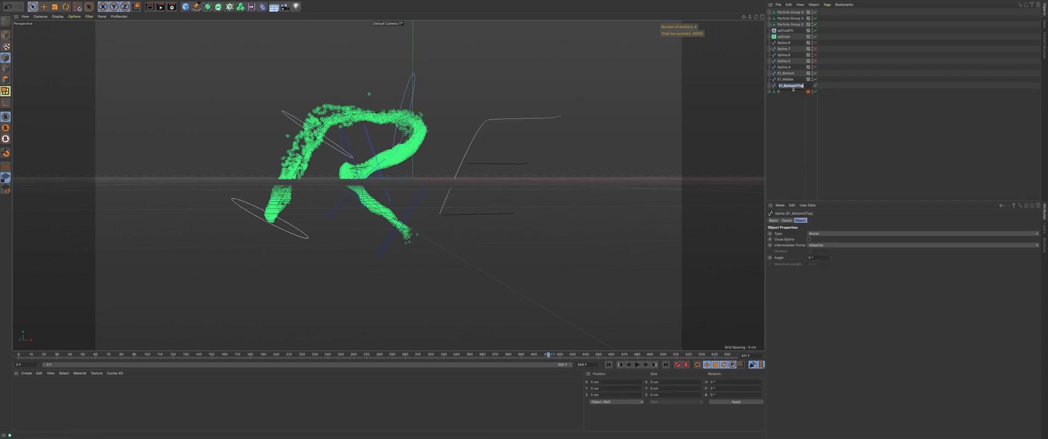
{"action": "key", "text": "super+c"}
{"action": "double_click", "coordinate": [787, 25]}
{"action": "key", "text": "super+v"}
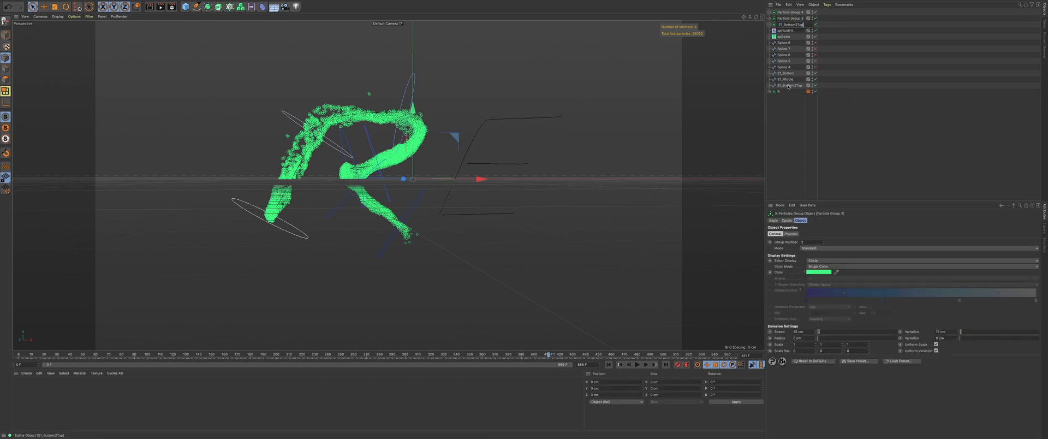
Step: Rename Particle Group 3 as E1_Middle and Particle Group 4 as E1_Bottom, reusing the matching splines' names
{"action": "double_click", "coordinate": [786, 79]}
{"action": "key", "text": "super+c"}
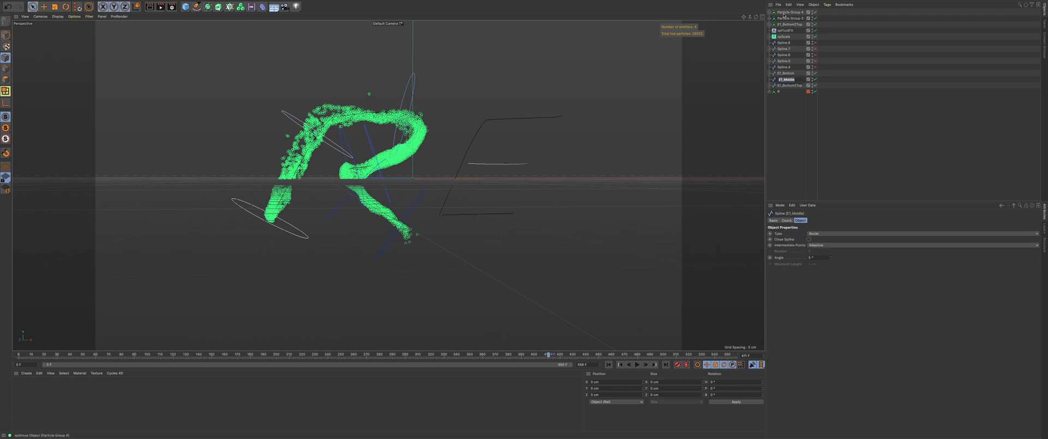
{"action": "double_click", "coordinate": [787, 18]}
{"action": "key", "text": "super+v"}
{"action": "double_click", "coordinate": [786, 73]}
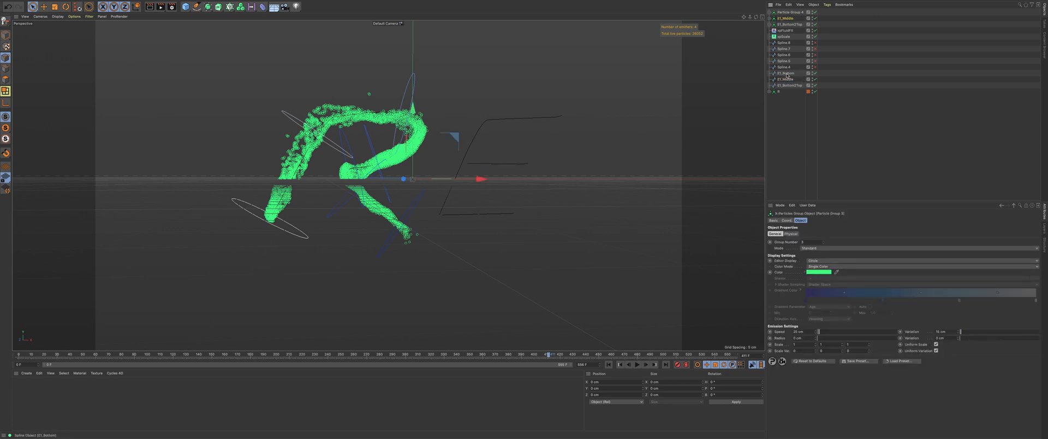
{"action": "key", "text": "super+c"}
{"action": "double_click", "coordinate": [786, 12]}
{"action": "key", "text": "super+v"}
{"action": "left_click", "coordinate": [790, 124]}
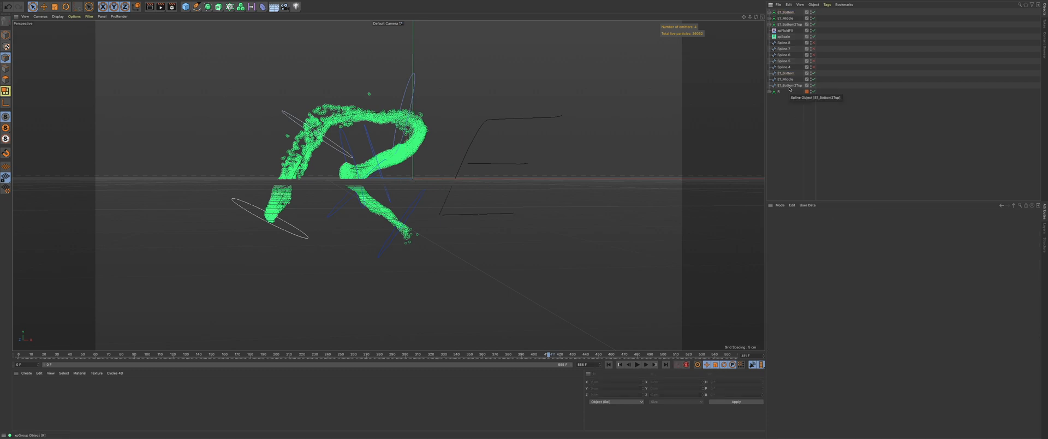
Step: Move the E1_Bottom2Top, E1_Middle and E1_Bottom splines into the particle groups with the same names
{"action": "left_click_drag", "start_coordinate": [788, 89], "coordinate": [789, 25]}
{"action": "left_click", "coordinate": [770, 25]}
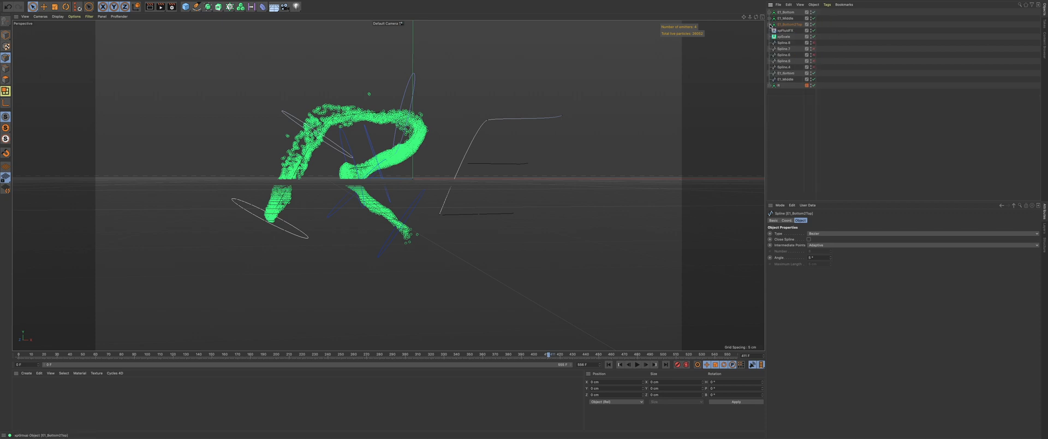
{"action": "left_click_drag", "start_coordinate": [784, 32], "coordinate": [768, 18]}
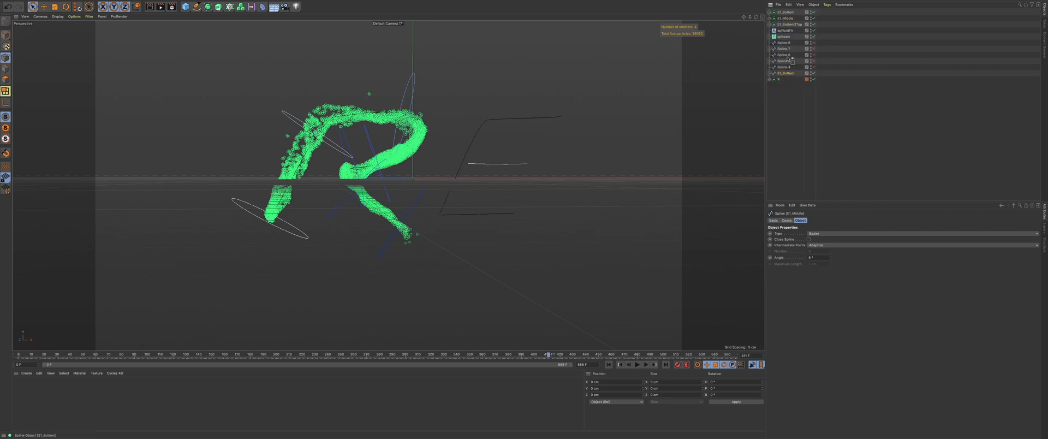
{"action": "left_click_drag", "start_coordinate": [787, 58], "coordinate": [783, 13]}
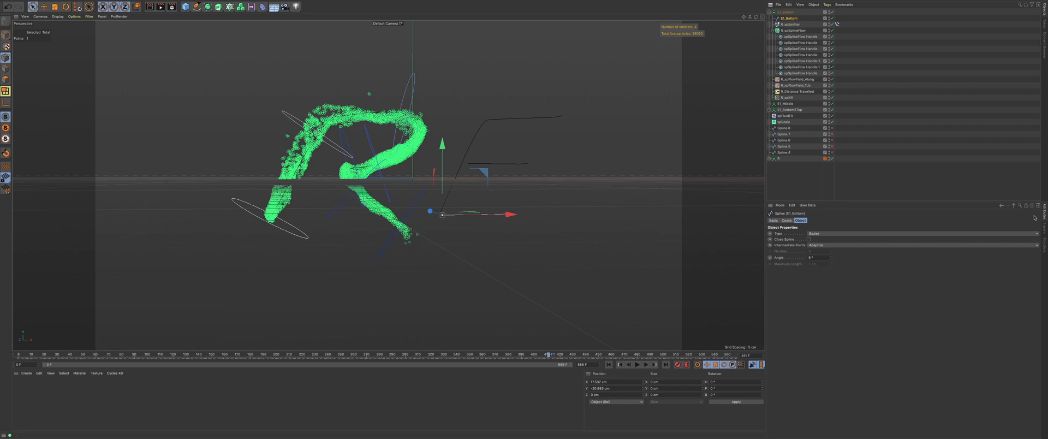
Step: Hide the layer holding the R group from both the viewport and the object list
{"action": "left_click", "coordinate": [1045, 231]}
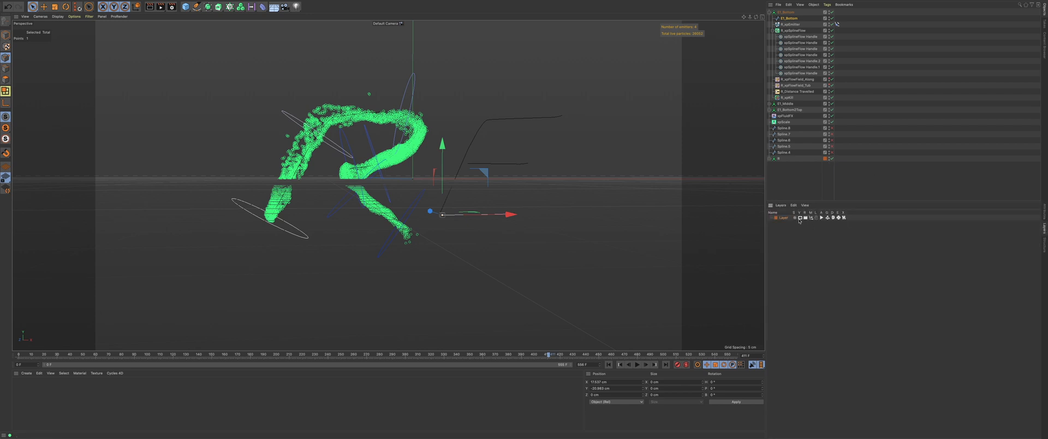
{"action": "left_click", "coordinate": [799, 217]}
{"action": "left_click", "coordinate": [810, 218]}
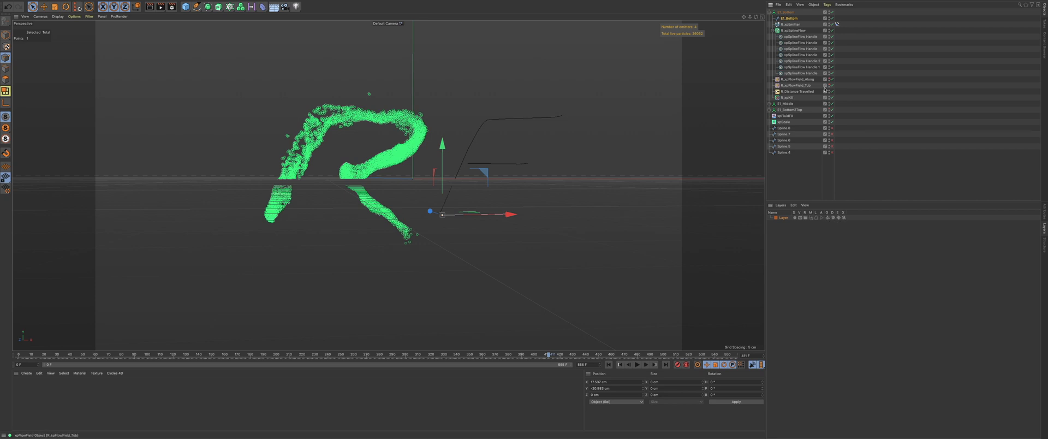
Step: Replace the R prefix with E1_Bottom in the names of the emitter and spline flow inside the E1_Bottom group
{"action": "double_click", "coordinate": [789, 18]}
{"action": "left_click", "coordinate": [790, 25]}
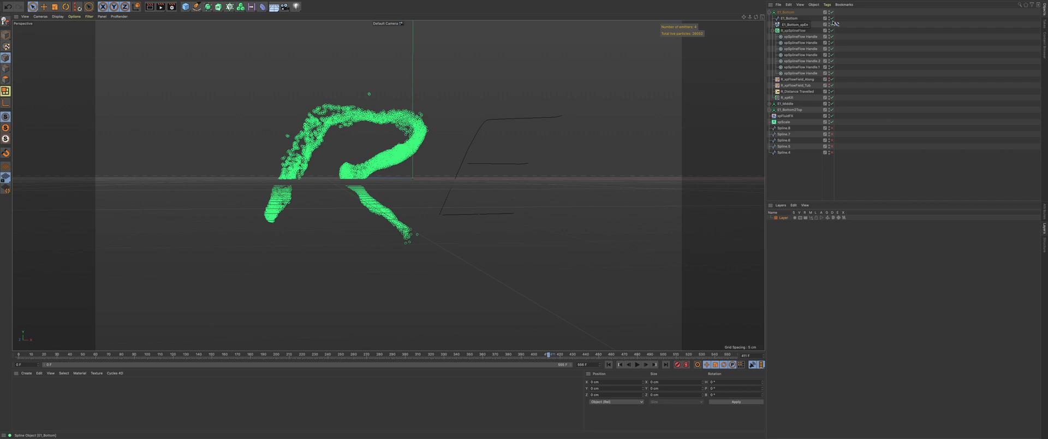
{"action": "key", "text": "Return"}
{"action": "left_click", "coordinate": [793, 37]}
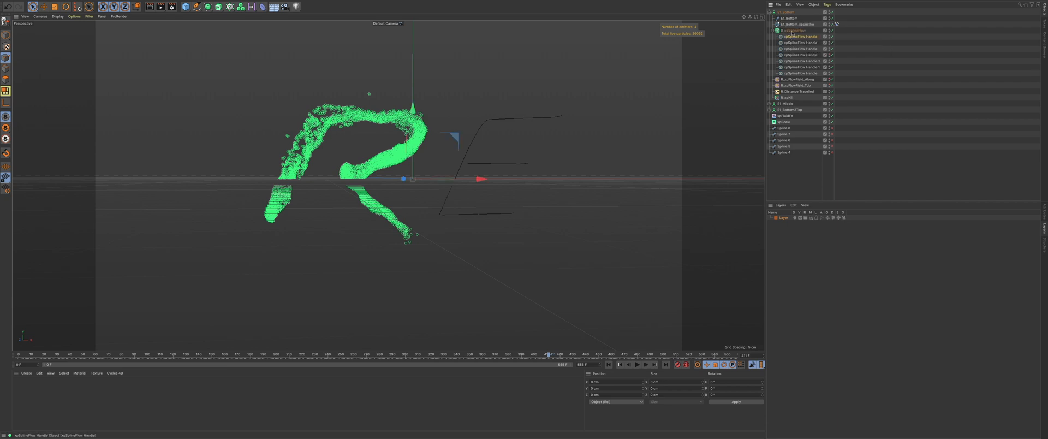
{"action": "double_click", "coordinate": [792, 32]}
{"action": "key", "text": "super+v"}
{"action": "key", "text": "Return"}
Step: Replace the R prefix with E1_Bottom in the names of the group's two flow fields
{"action": "double_click", "coordinate": [793, 80]}
{"action": "key", "text": "super+v"}
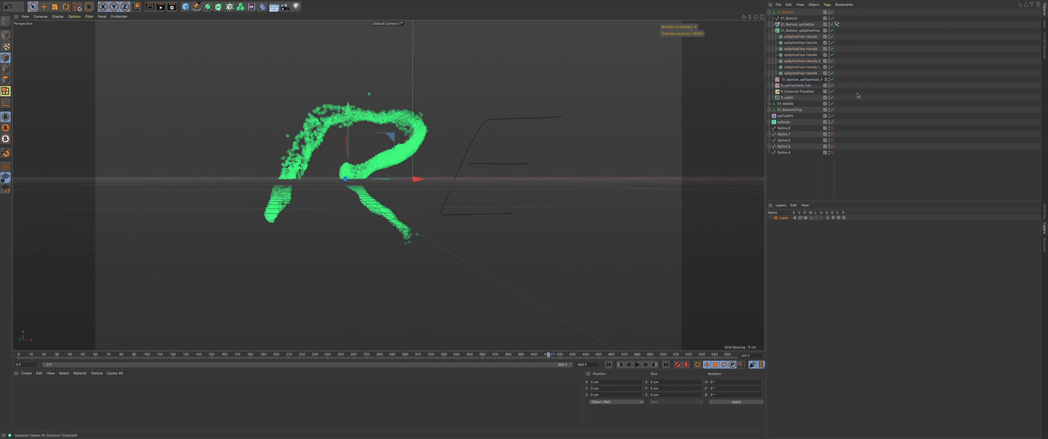
{"action": "double_click", "coordinate": [794, 86]}
{"action": "key", "text": "super+v"}
{"action": "left_click_drag", "start_coordinate": [784, 86], "coordinate": [775, 98]}
Step: Rename the group's question as E1_Bottom_Distance Travelled and its kill modifier as E1_Bottom_xpKill
{"action": "double_click", "coordinate": [794, 92]}
{"action": "key", "text": "super+v"}
{"action": "double_click", "coordinate": [787, 98]}
{"action": "key", "text": "super+v"}
{"action": "key", "text": "Return"}
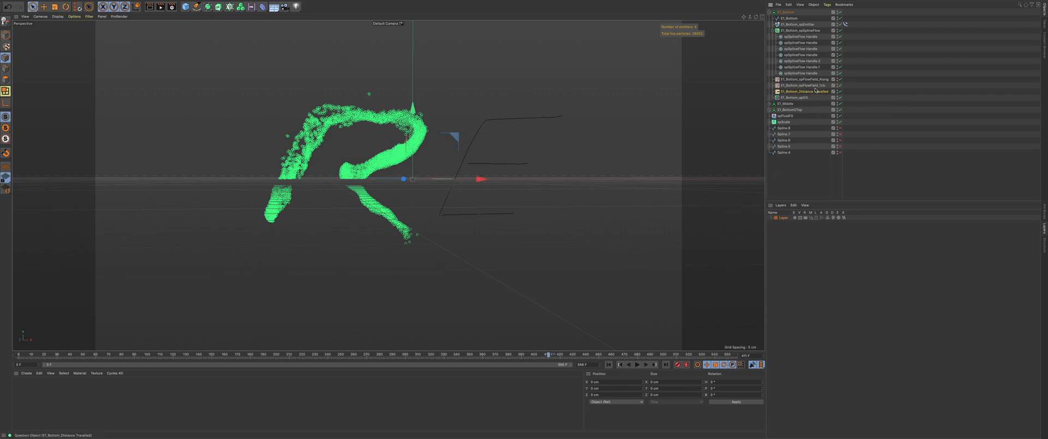
Step: Check the group and question links of the E1_Bottom emitter, its Distance Travelled question and its kill modifier, then collapse the group
{"action": "left_click", "coordinate": [795, 26]}
{"action": "left_click", "coordinate": [1045, 211]}
{"action": "left_click", "coordinate": [909, 221]}
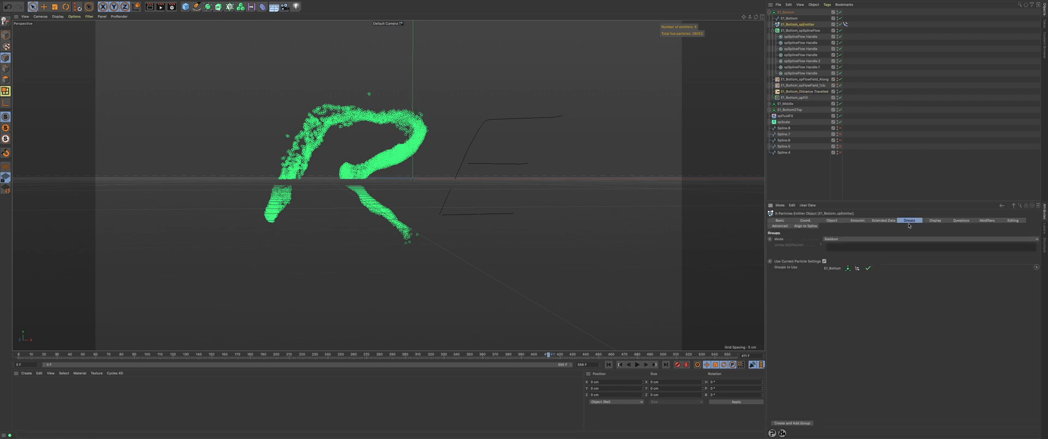
{"action": "left_click", "coordinate": [960, 220]}
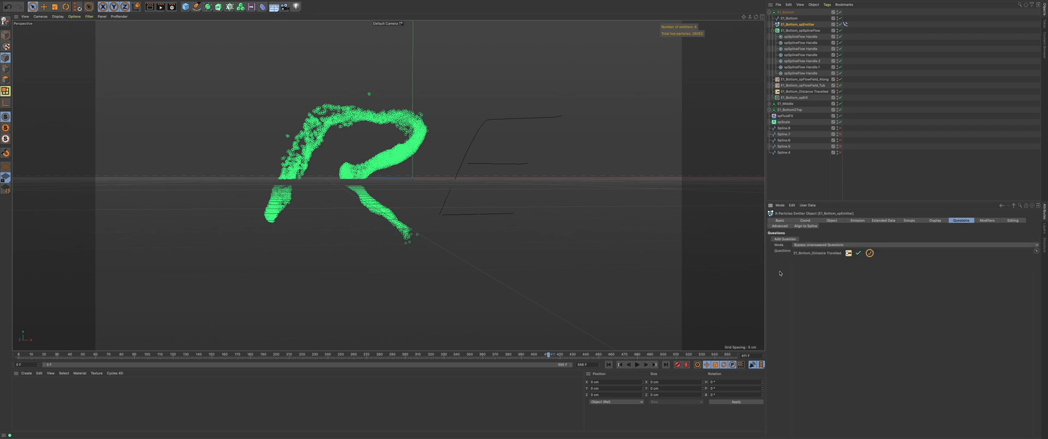
{"action": "double_click", "coordinate": [829, 253]}
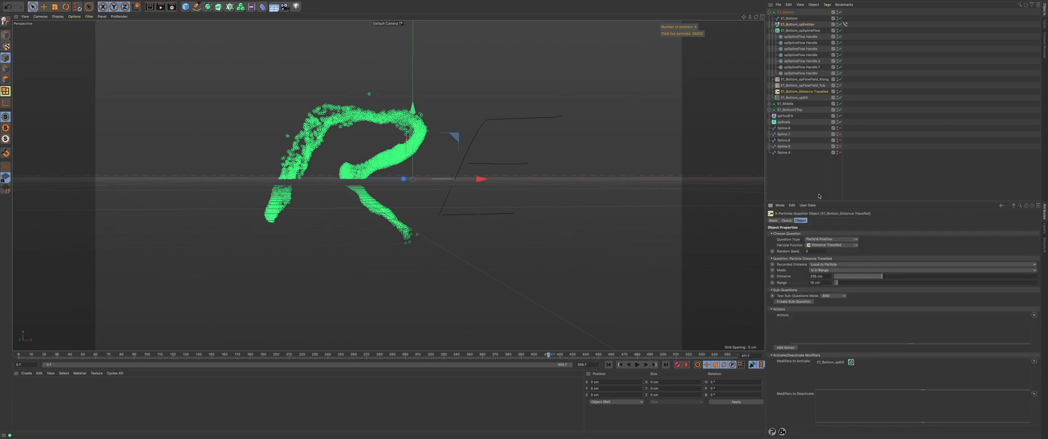
{"action": "double_click", "coordinate": [799, 97]}
{"action": "left_click", "coordinate": [798, 235]}
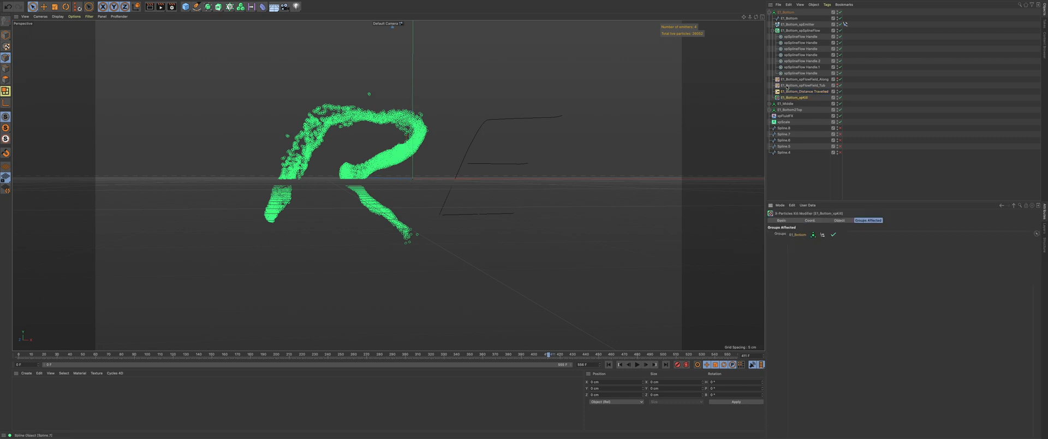
{"action": "left_click", "coordinate": [792, 19]}
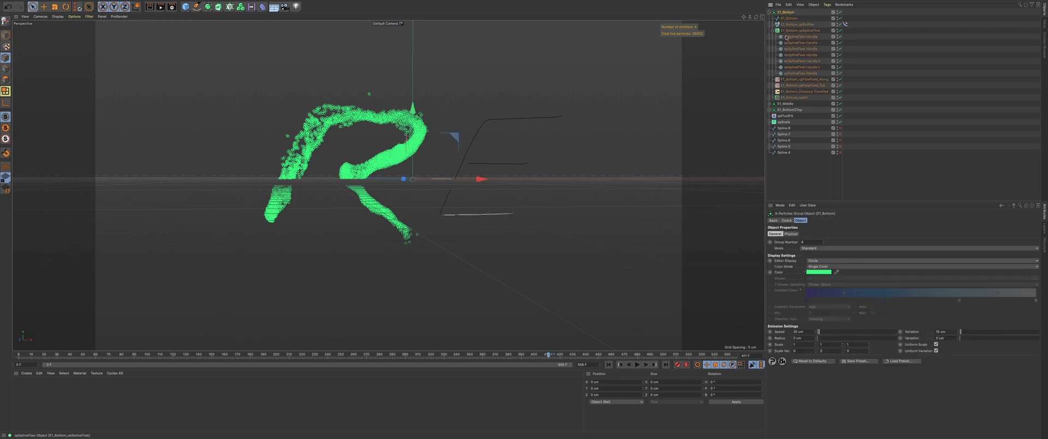
{"action": "left_click", "coordinate": [770, 12]}
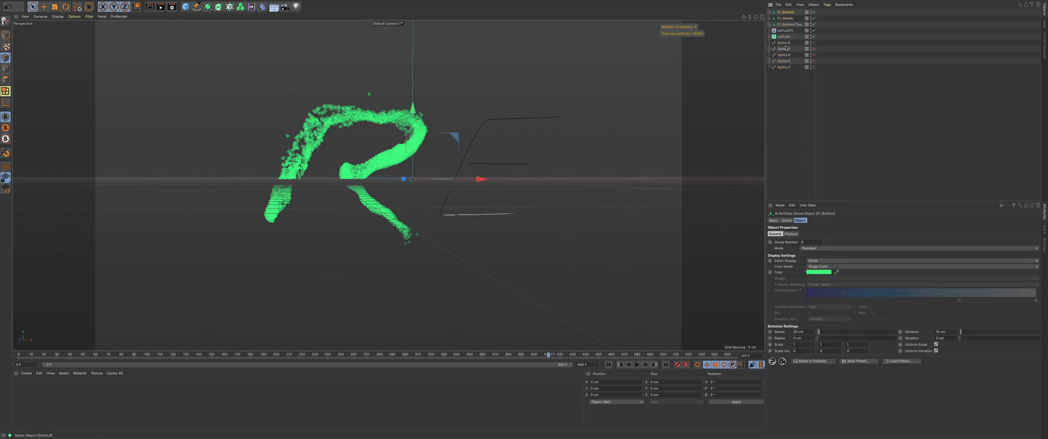
Step: Expand the E1_Middle group and rename its emitter and spline flow with the E1_Middle prefix instead of R
{"action": "left_click", "coordinate": [786, 18]}
{"action": "left_click", "coordinate": [769, 18]}
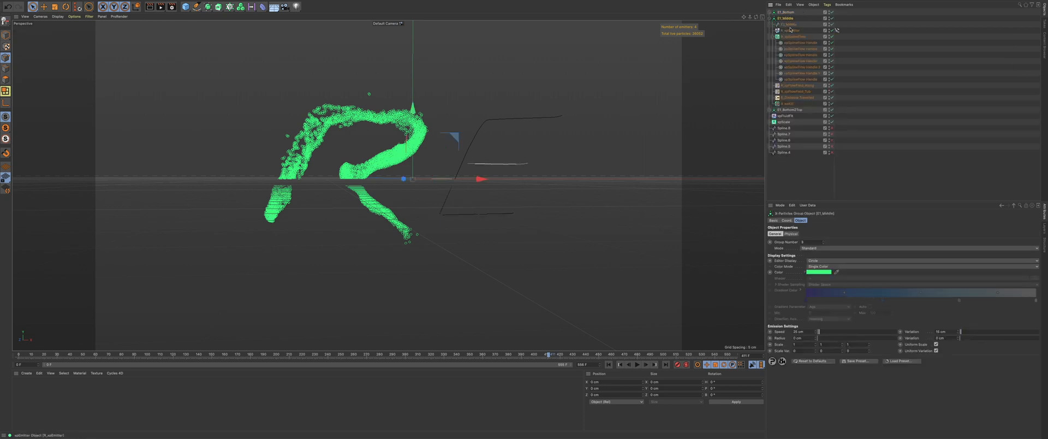
{"action": "double_click", "coordinate": [789, 26]}
{"action": "key", "text": "super+c"}
{"action": "double_click", "coordinate": [790, 31]}
{"action": "key", "text": "Left"}
{"action": "key", "text": "super+v"}
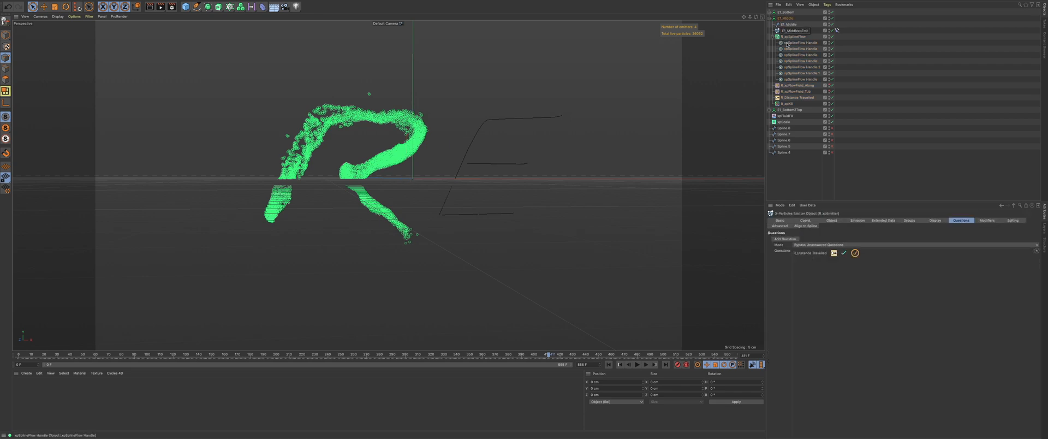
{"action": "key", "text": "Delete"}
{"action": "double_click", "coordinate": [792, 37]}
{"action": "key", "text": "Left"}
{"action": "key", "text": "Delete"}
{"action": "key", "text": "super+v"}
Step: Replace the R prefix with E1_Middle in the names of the Along flow field and the flow field beneath it
{"action": "double_click", "coordinate": [794, 86]}
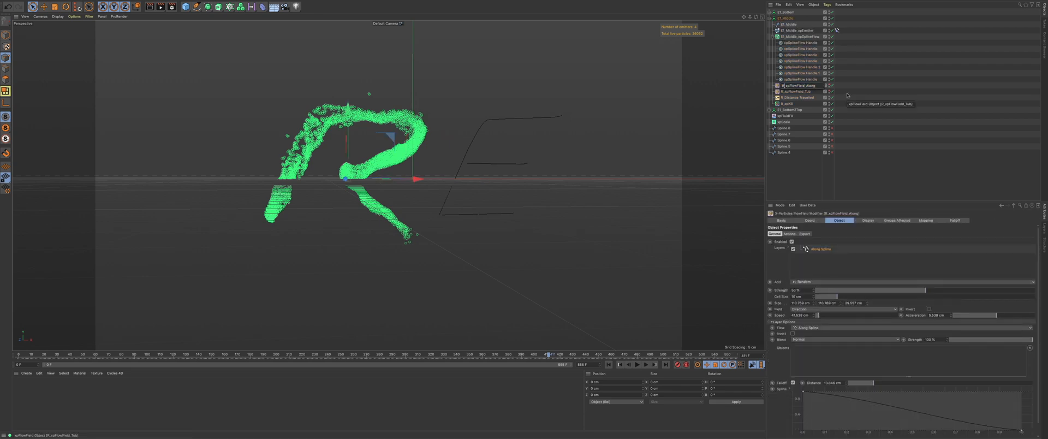
{"action": "key", "text": "Left"}
{"action": "key", "text": "Delete"}
{"action": "key", "text": "super+v"}
{"action": "left_click", "coordinate": [783, 92]}
{"action": "double_click", "coordinate": [795, 91]}
{"action": "key", "text": "Left"}
{"action": "key", "text": "Delete"}
{"action": "key", "text": "super+v"}
Step: Rename the question as E1_Middle_Distance Travelled and the kill modifier as E1_Middle_xpKill
{"action": "double_click", "coordinate": [797, 98]}
{"action": "key", "text": "Left"}
{"action": "key", "text": "Delete"}
{"action": "key", "text": "super+v"}
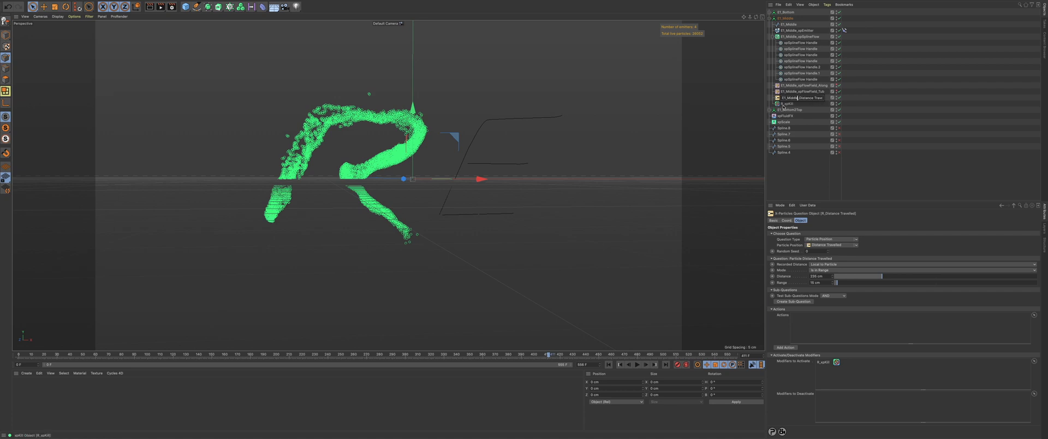
{"action": "double_click", "coordinate": [785, 103]}
{"action": "key", "text": "Left"}
{"action": "key", "text": "Delete"}
{"action": "key", "text": "super+v"}
{"action": "left_click", "coordinate": [846, 135]}
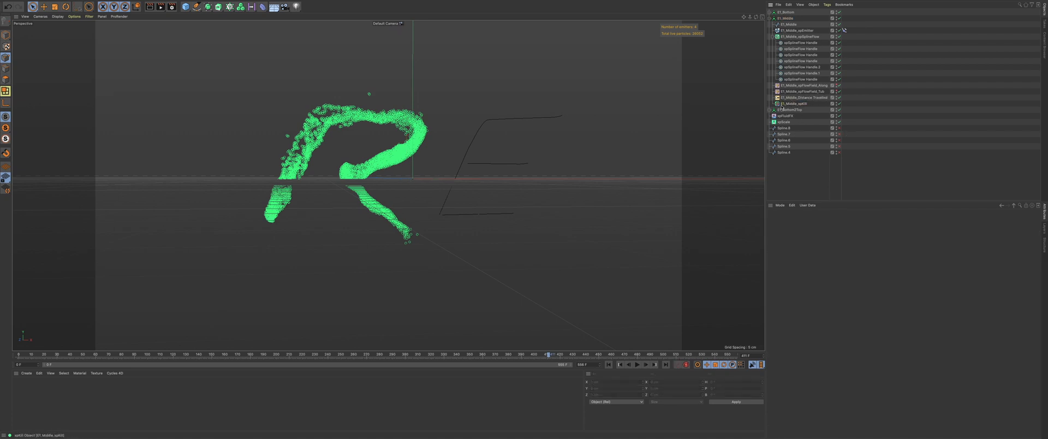
Step: Prefix the names of the emitter and spline flow objects in the third E group with E1_Bottom2Top
{"action": "left_click", "coordinate": [768, 111]}
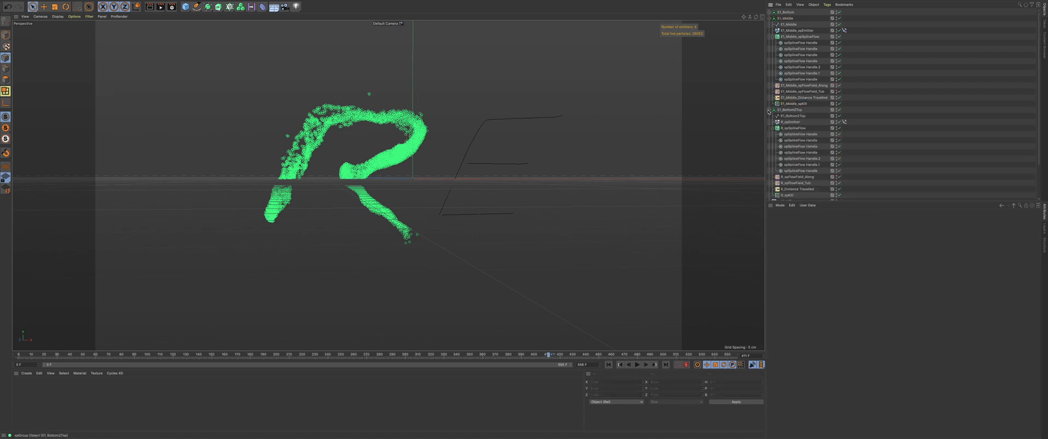
{"action": "left_click", "coordinate": [768, 18]}
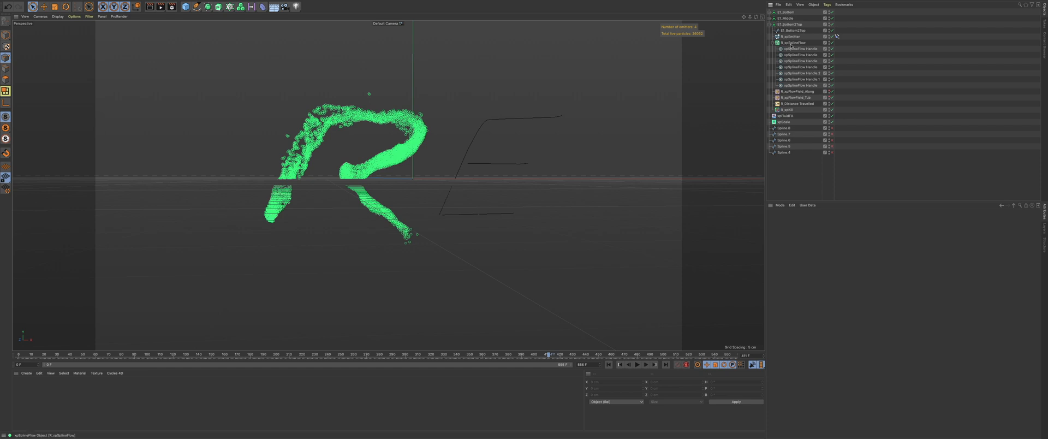
{"action": "left_click", "coordinate": [786, 24]}
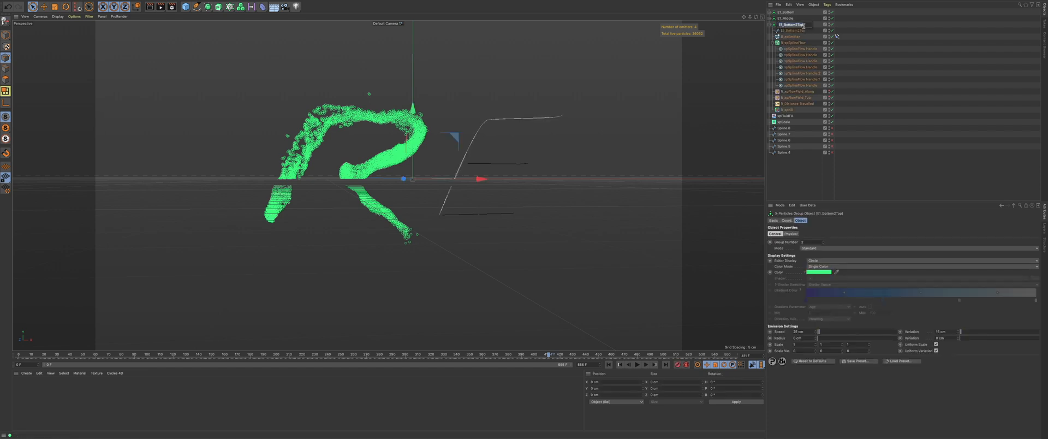
{"action": "left_click", "coordinate": [793, 31]}
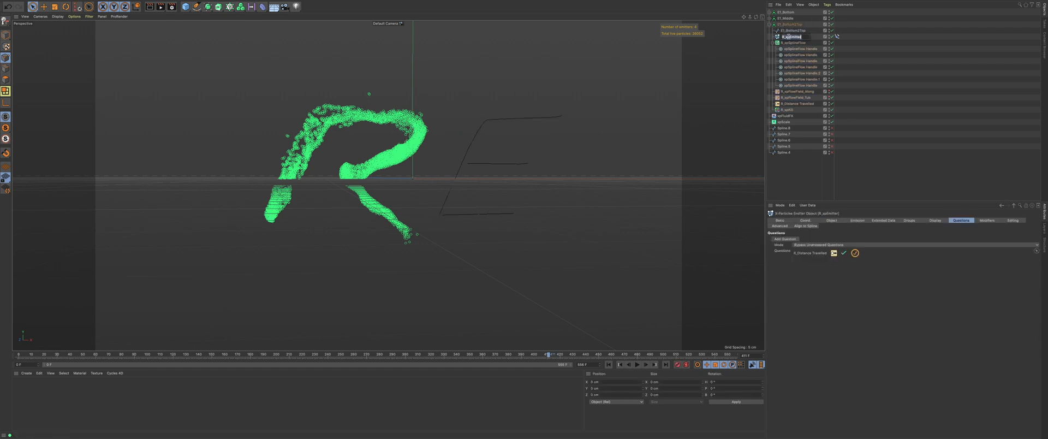
{"action": "left_click", "coordinate": [786, 42]}
{"action": "key", "text": "super+v"}
Step: Prefix the two flow fields, the Distance Travelled question and the xpKill modifier in that group with E1_Bottom2Top
{"action": "double_click", "coordinate": [784, 91]}
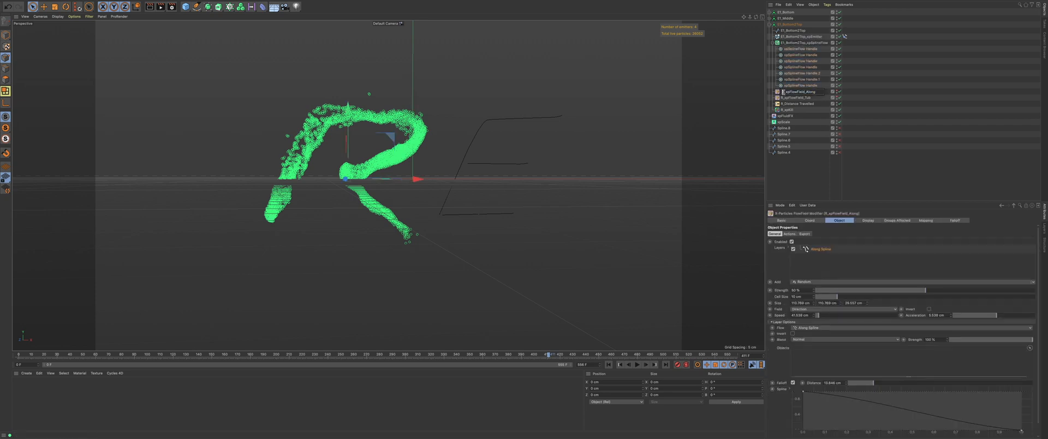
{"action": "key", "text": "super+v"}
{"action": "left_click_drag", "start_coordinate": [784, 92], "coordinate": [781, 110]}
{"action": "double_click", "coordinate": [785, 98]}
{"action": "key", "text": "super+v"}
{"action": "double_click", "coordinate": [784, 104]}
{"action": "key", "text": "super+v"}
{"action": "double_click", "coordinate": [784, 110]}
{"action": "key", "text": "super+v"}
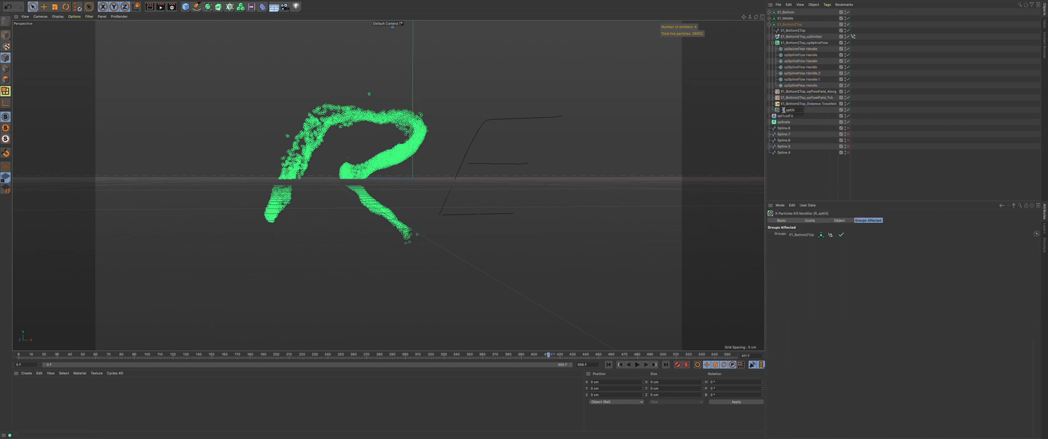
{"action": "left_click", "coordinate": [789, 171]}
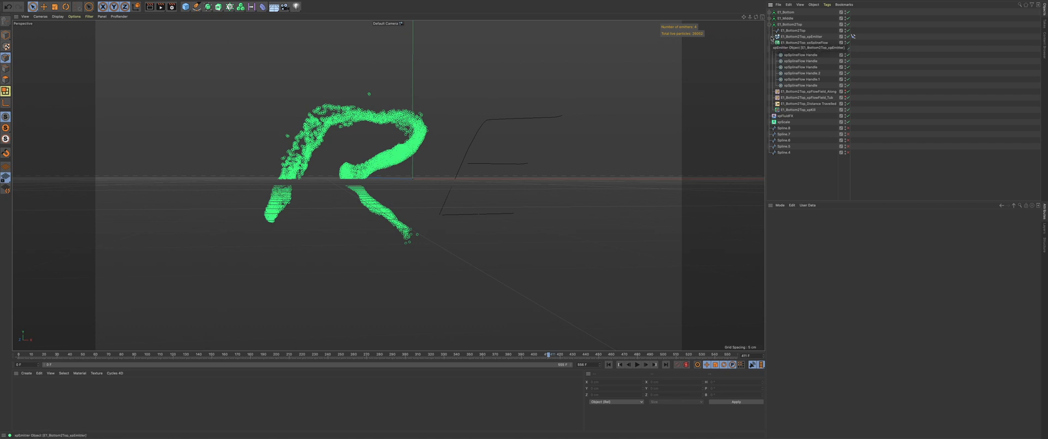
Step: Add the E1_Bottom2Top, E1_Middle and E1_Bottom groups each to its own new layer
{"action": "left_click", "coordinate": [841, 24]}
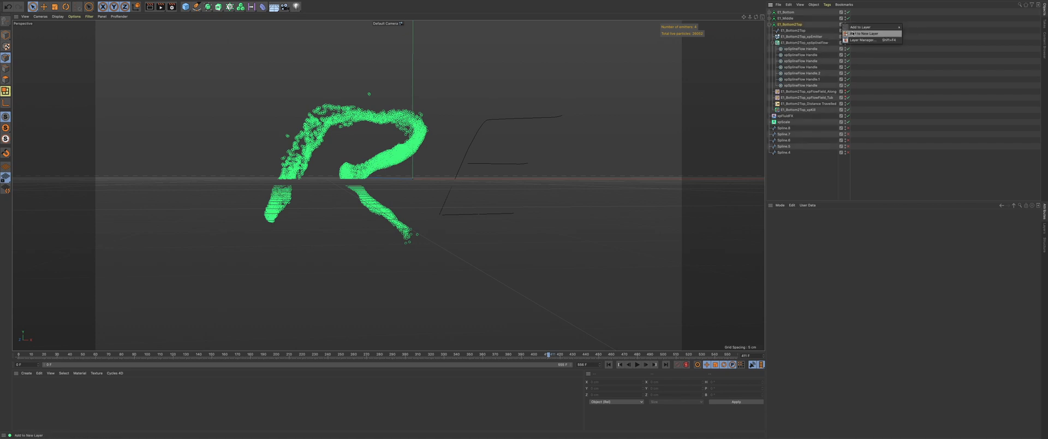
{"action": "left_click", "coordinate": [853, 33]}
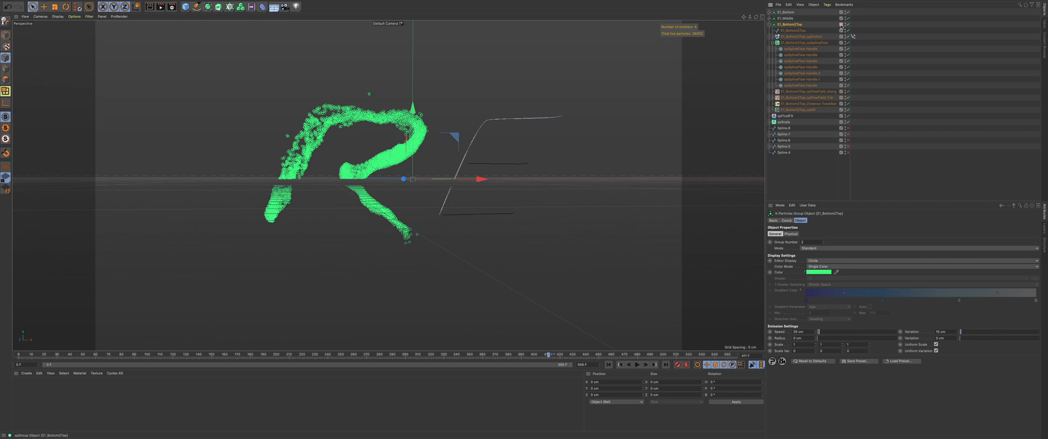
{"action": "left_click", "coordinate": [785, 19]}
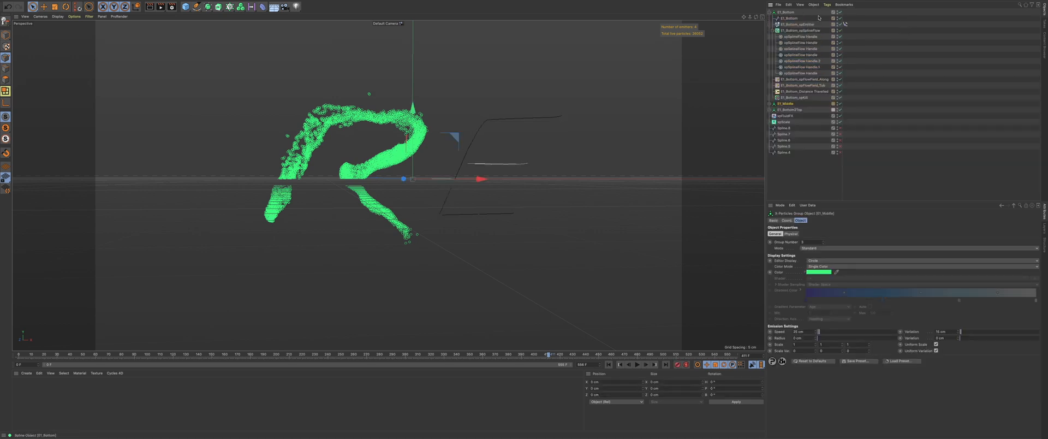
{"action": "left_click", "coordinate": [833, 12]}
{"action": "left_click", "coordinate": [845, 24]}
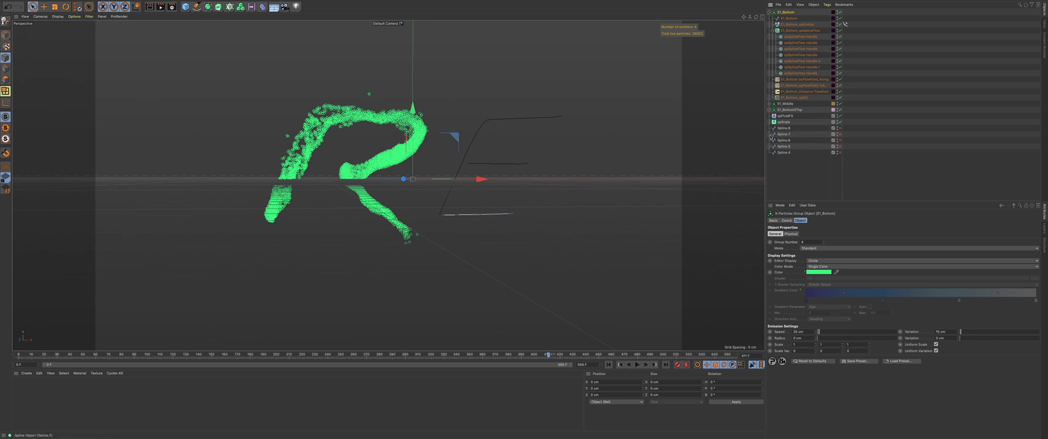
Step: Rewind the animation to frame 0, then show and select both flow fields in the E1_Bottom group
{"action": "left_click", "coordinate": [608, 365]}
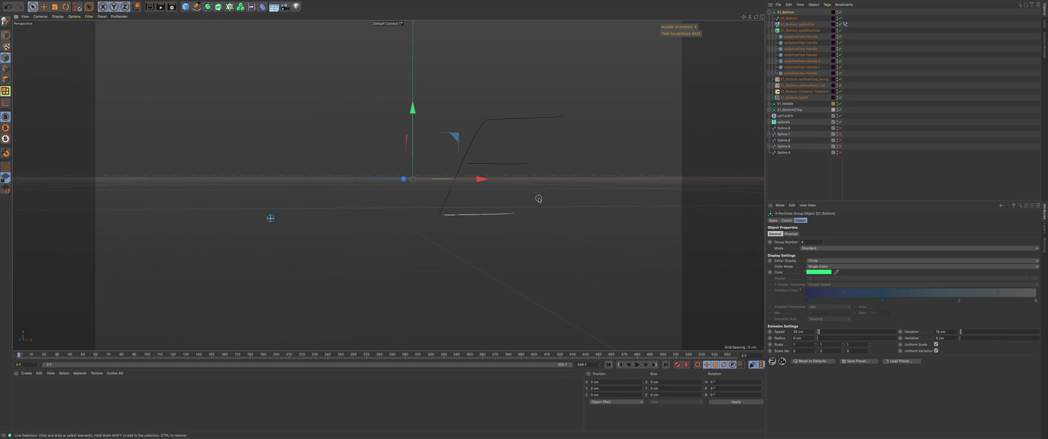
{"action": "scroll", "coordinate": [491, 194], "scroll_direction": "down", "scroll_amount": 5}
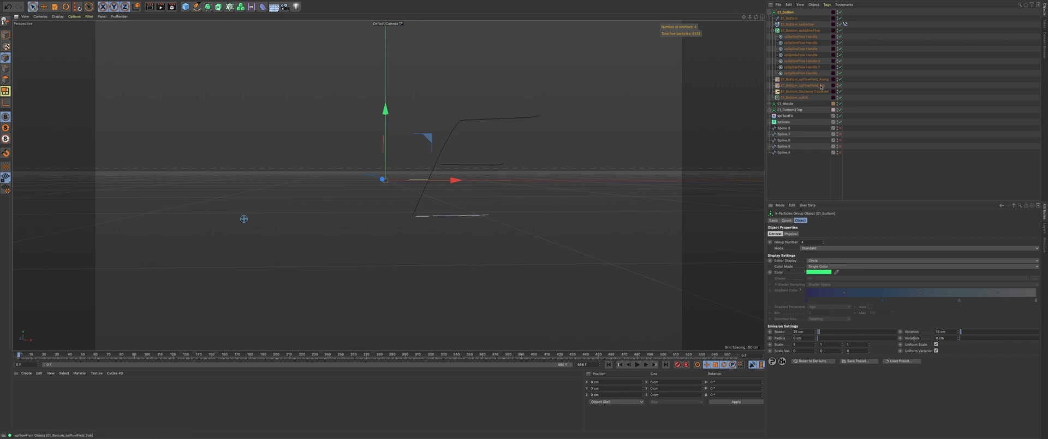
{"action": "right_click", "coordinate": [822, 81]}
{"action": "left_click", "coordinate": [827, 79]}
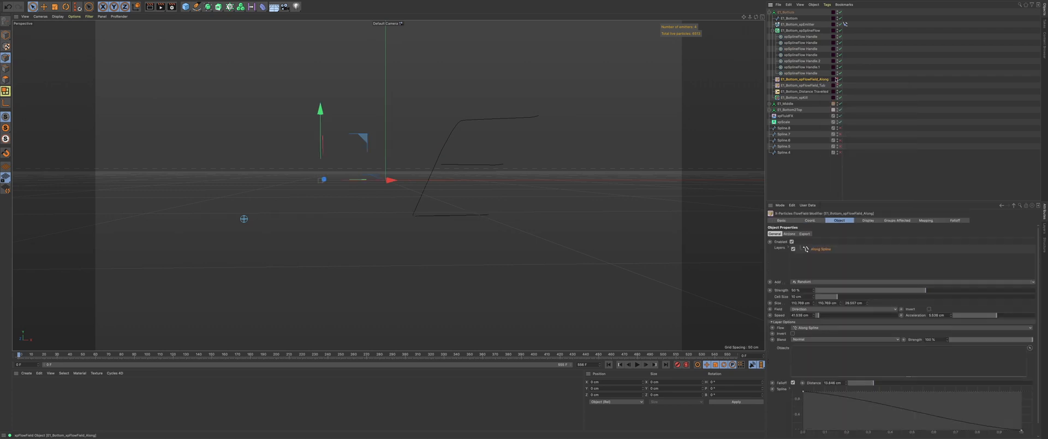
{"action": "left_click", "coordinate": [837, 78]}
{"action": "left_click", "coordinate": [837, 85]}
{"action": "left_click", "coordinate": [812, 85], "text": "shift"}
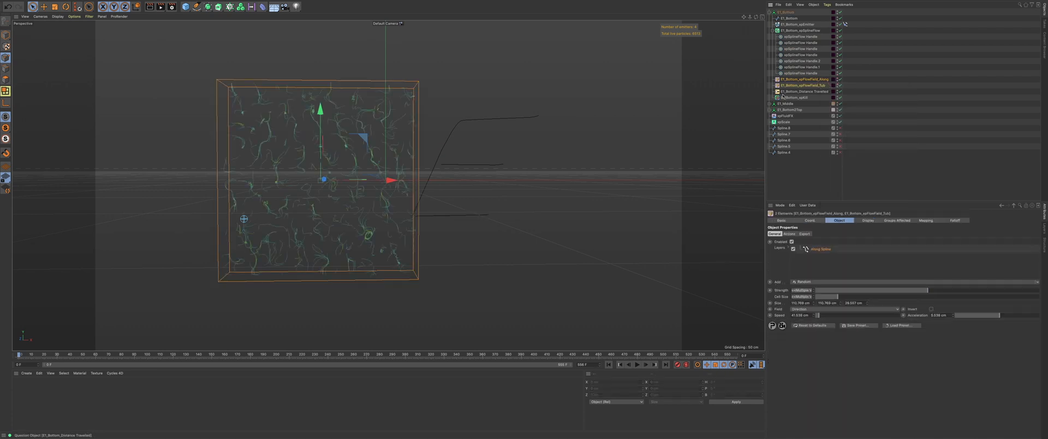
Step: Move and scale down the E1_Bottom flow fields so they enclose the letter E splines, then hide them
{"action": "left_click_drag", "start_coordinate": [392, 183], "coordinate": [444, 149]}
{"action": "key", "text": "t"}
{"action": "key", "text": "space"}
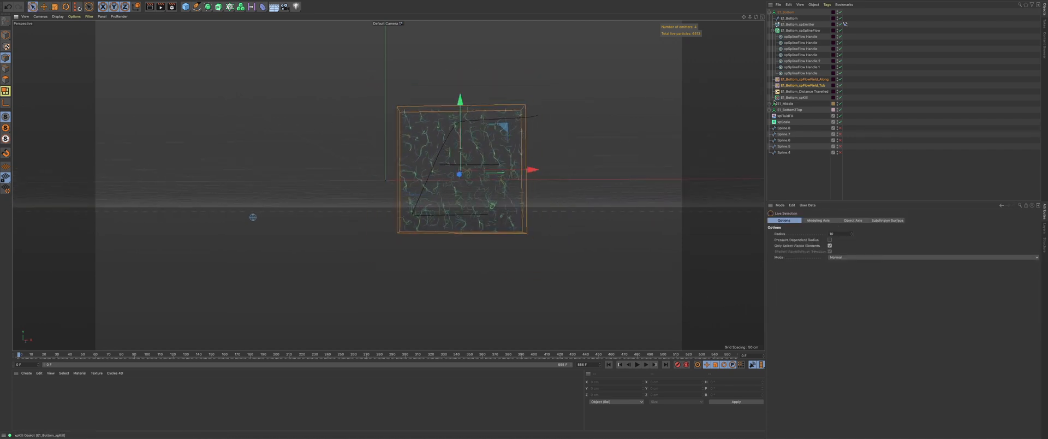
{"action": "left_click_drag", "start_coordinate": [531, 170], "coordinate": [540, 174]}
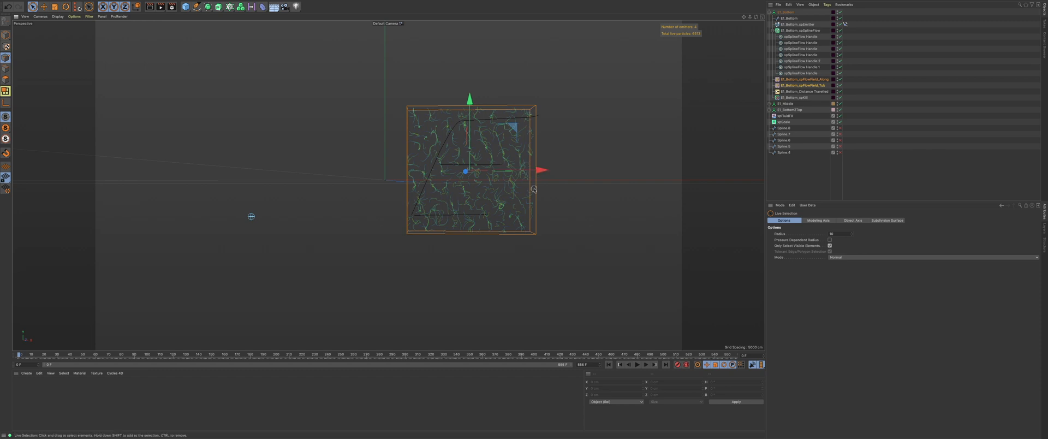
{"action": "left_click_drag", "start_coordinate": [466, 171], "coordinate": [473, 171]}
{"action": "left_click_drag", "start_coordinate": [541, 171], "coordinate": [545, 171]}
{"action": "left_click_drag", "start_coordinate": [546, 172], "coordinate": [548, 200], "text": "alt"}
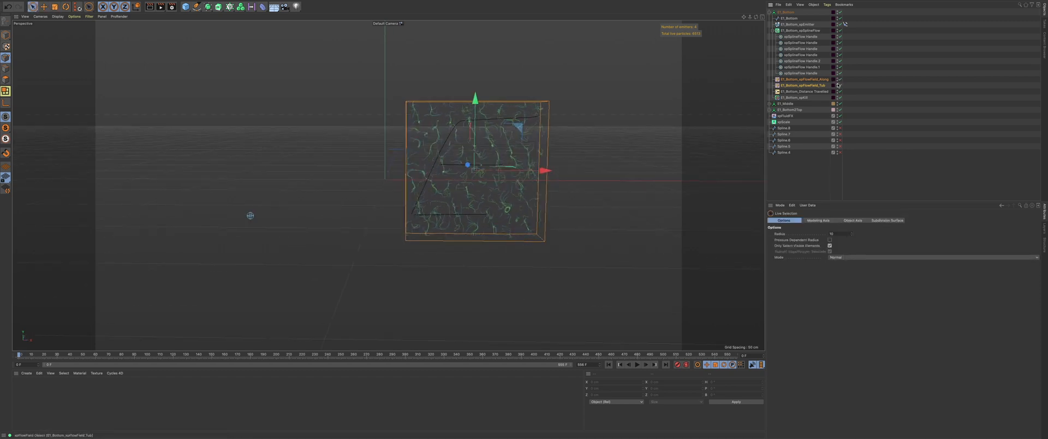
{"action": "left_click", "coordinate": [838, 84]}
{"action": "left_click", "coordinate": [769, 11]}
Step: Show and select both flow fields in the E1_Middle group
{"action": "left_click", "coordinate": [778, 18]}
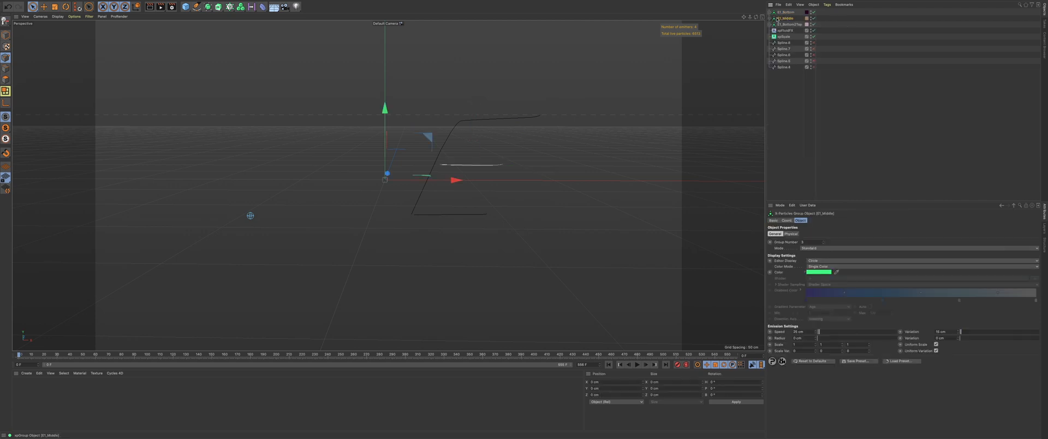
{"action": "left_click", "coordinate": [770, 18]}
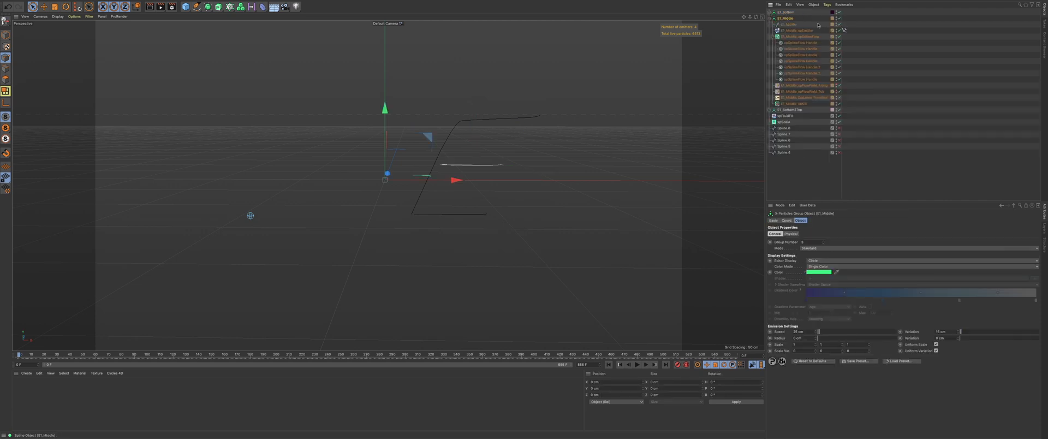
{"action": "left_click", "coordinate": [836, 84]}
{"action": "left_click", "coordinate": [836, 91]}
{"action": "left_click", "coordinate": [809, 86]}
{"action": "left_click", "coordinate": [809, 92], "text": "shift"}
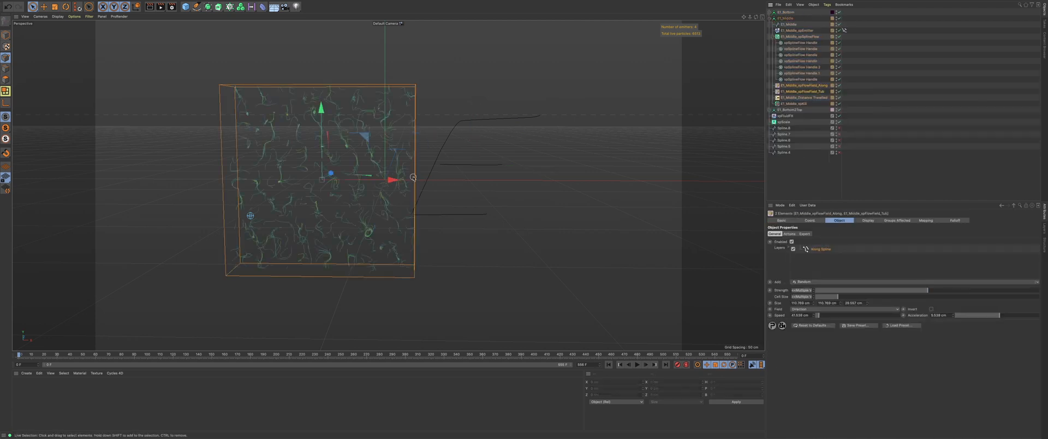
Step: Move and scale down the E1_Middle flow fields so they surround the letter E splines, then hide them
{"action": "left_click_drag", "start_coordinate": [396, 178], "coordinate": [544, 170]}
{"action": "key", "text": "t"}
{"action": "left_click_drag", "start_coordinate": [577, 201], "coordinate": [543, 204]}
{"action": "left_click_drag", "start_coordinate": [515, 137], "coordinate": [517, 126]}
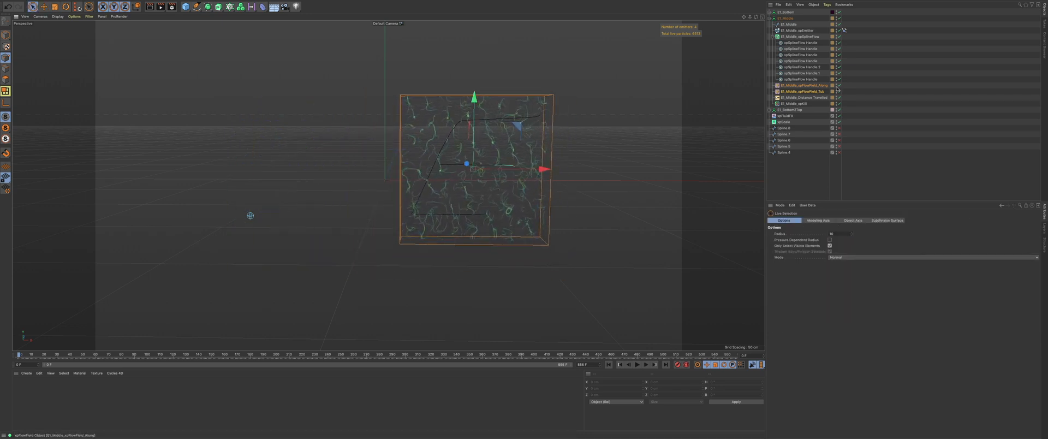
{"action": "left_click", "coordinate": [837, 92]}
{"action": "left_click", "coordinate": [770, 18]}
Step: Show and select both flow fields in the E1_Bottom2Top group
{"action": "left_click", "coordinate": [778, 25]}
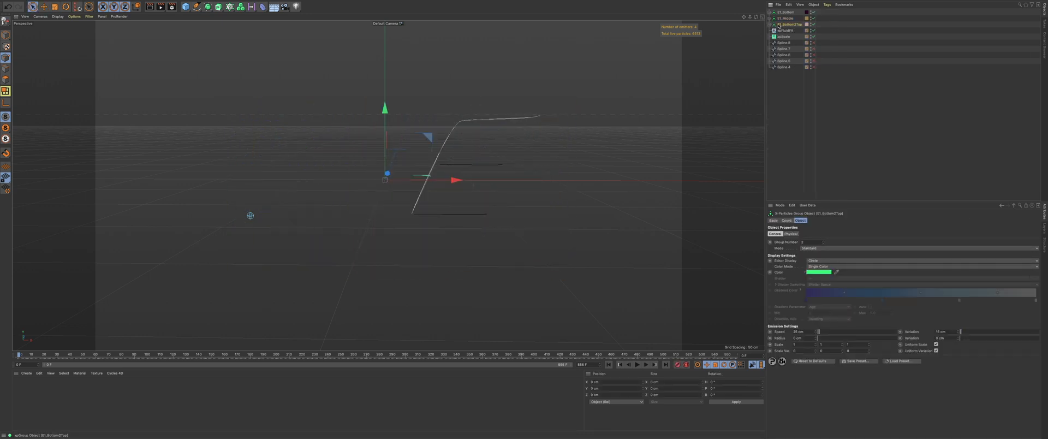
{"action": "left_click", "coordinate": [770, 25]}
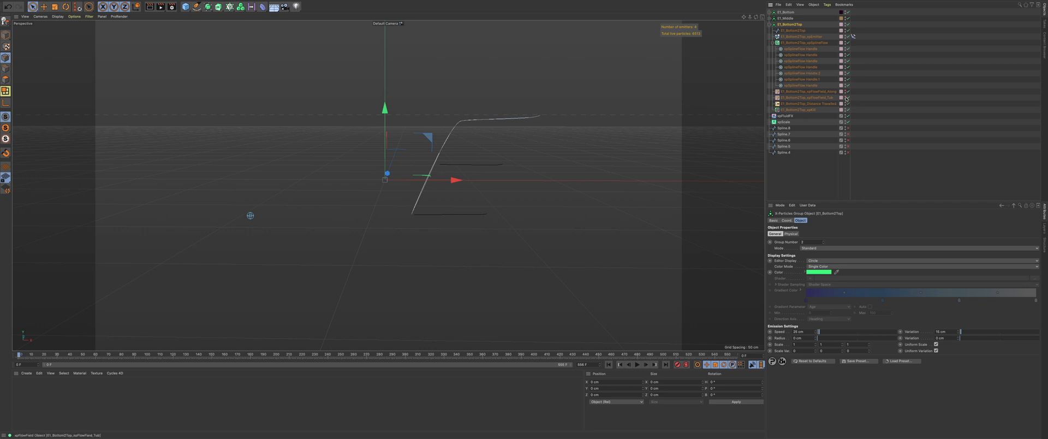
{"action": "left_click_drag", "start_coordinate": [846, 92], "coordinate": [845, 98]}
{"action": "left_click", "coordinate": [816, 92]}
{"action": "left_click", "coordinate": [815, 98], "text": "shift"}
Step: Move and scale down the E1_Bottom2Top flow fields to cover the letter E splines, then hide them
{"action": "left_click_drag", "start_coordinate": [393, 179], "coordinate": [526, 179]}
{"action": "key", "text": "t"}
{"action": "left_click_drag", "start_coordinate": [568, 201], "coordinate": [532, 202]}
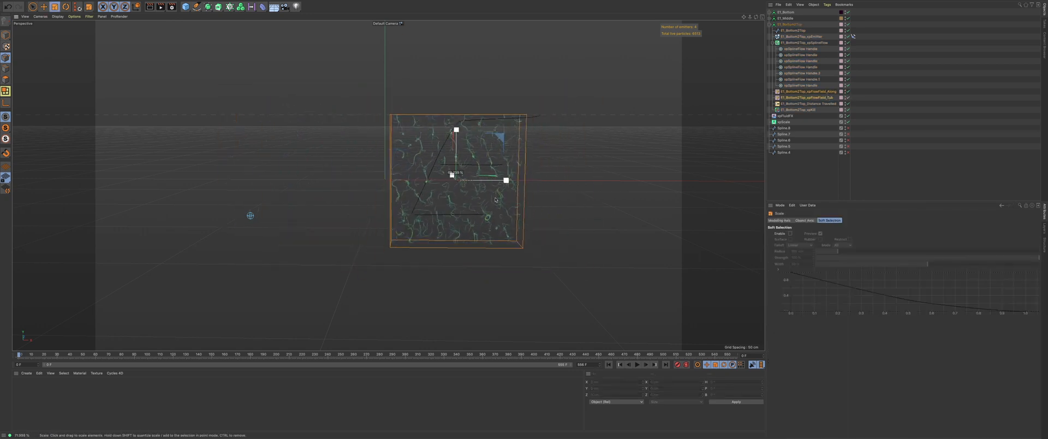
{"action": "key", "text": "space"}
{"action": "left_click_drag", "start_coordinate": [499, 134], "coordinate": [521, 114]}
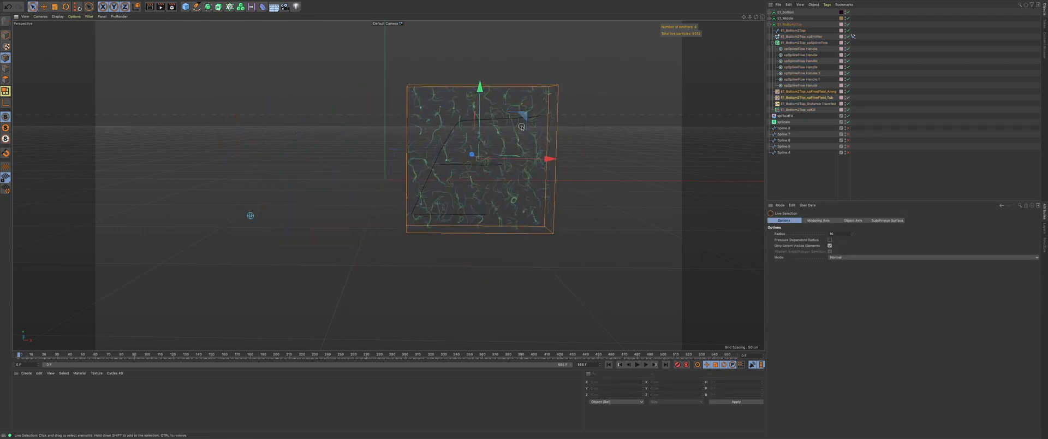
{"action": "left_click", "coordinate": [845, 98]}
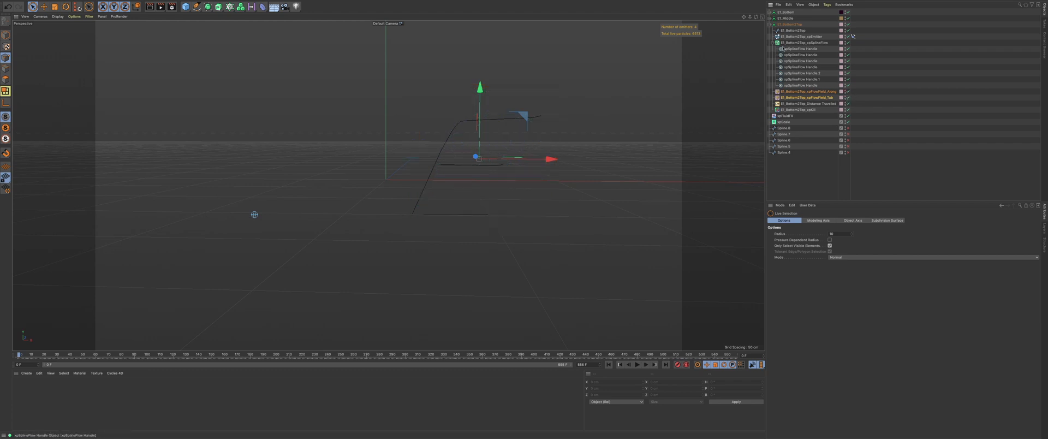
Step: Set the Align to Spline path of the E1_Bottom2Top and E1_Middle emitters to the matching spline in each group
{"action": "left_click", "coordinate": [797, 37]}
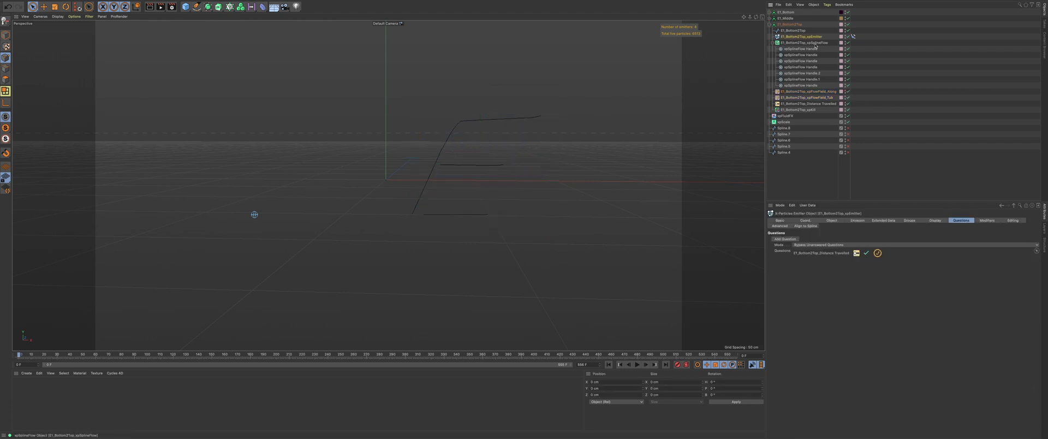
{"action": "left_click", "coordinate": [853, 37]}
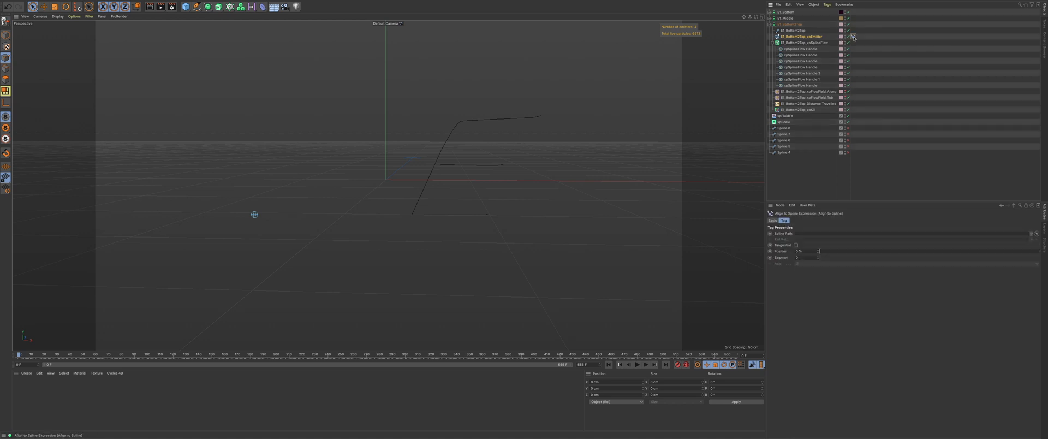
{"action": "left_click_drag", "start_coordinate": [793, 31], "coordinate": [810, 234]}
{"action": "left_click", "coordinate": [769, 18]}
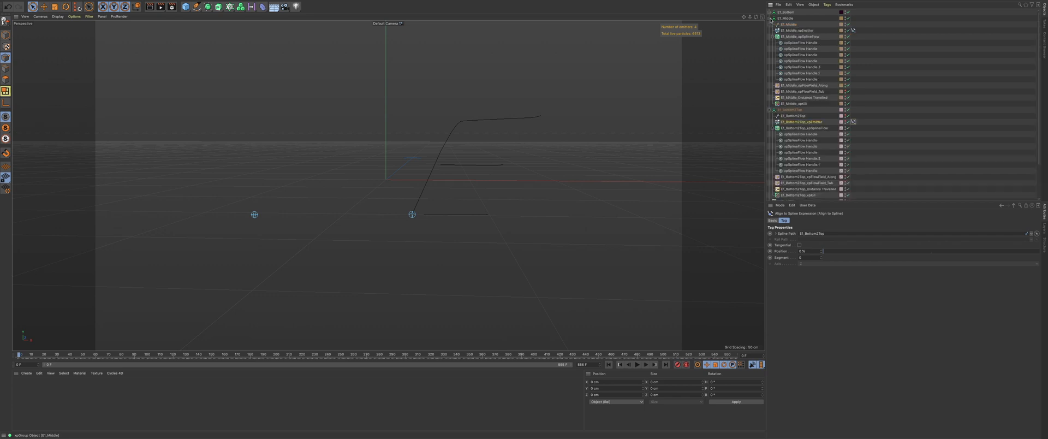
{"action": "left_click", "coordinate": [854, 31]}
{"action": "left_click_drag", "start_coordinate": [789, 24], "coordinate": [809, 234]}
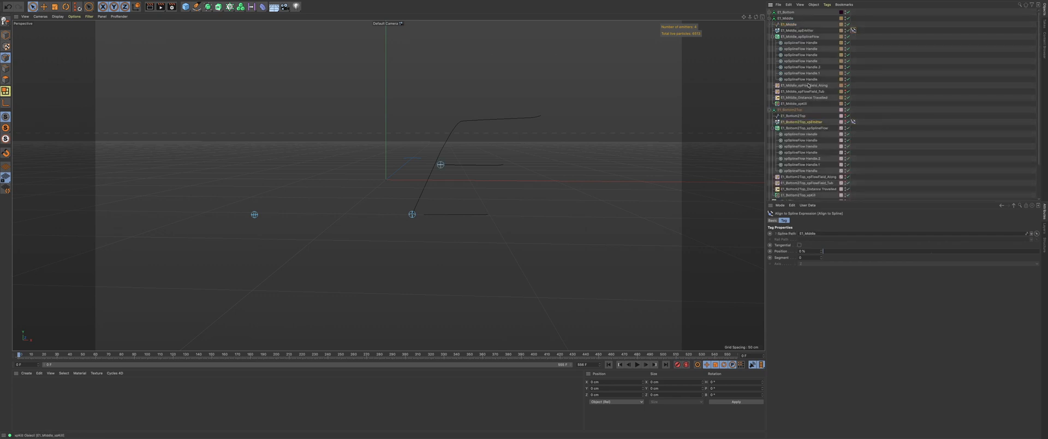
Step: Set the Align to Spline path of the E1_Bottom emitter to the E1_Bottom spline and collapse the E1_Bottom and E1_Middle groups
{"action": "left_click", "coordinate": [769, 12]}
{"action": "left_click", "coordinate": [852, 24]}
{"action": "left_click_drag", "start_coordinate": [788, 18], "coordinate": [802, 234]}
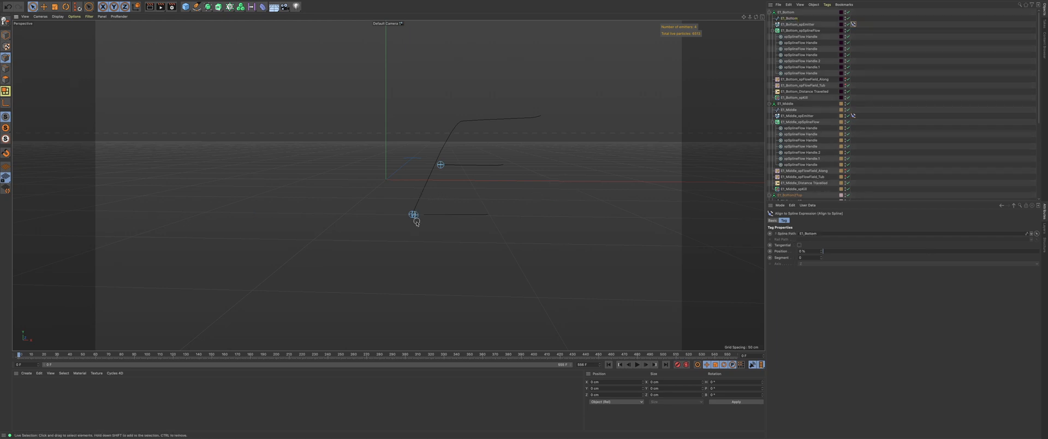
{"action": "scroll", "coordinate": [416, 221], "scroll_direction": "up", "scroll_amount": 5}
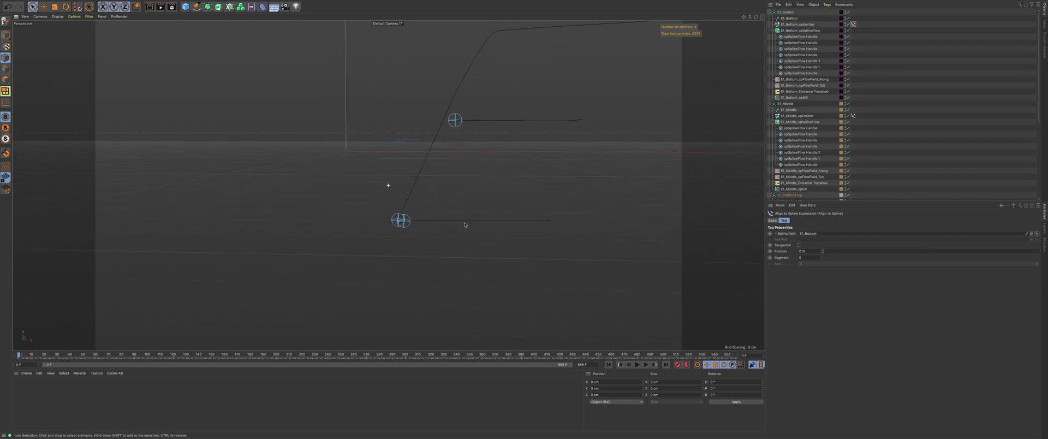
{"action": "middle_click_drag", "start_coordinate": [464, 225], "coordinate": [447, 224], "text": "alt"}
{"action": "scroll", "coordinate": [449, 222], "scroll_direction": "down", "scroll_amount": 2}
{"action": "middle_click_drag", "start_coordinate": [460, 192], "coordinate": [449, 198], "text": "alt"}
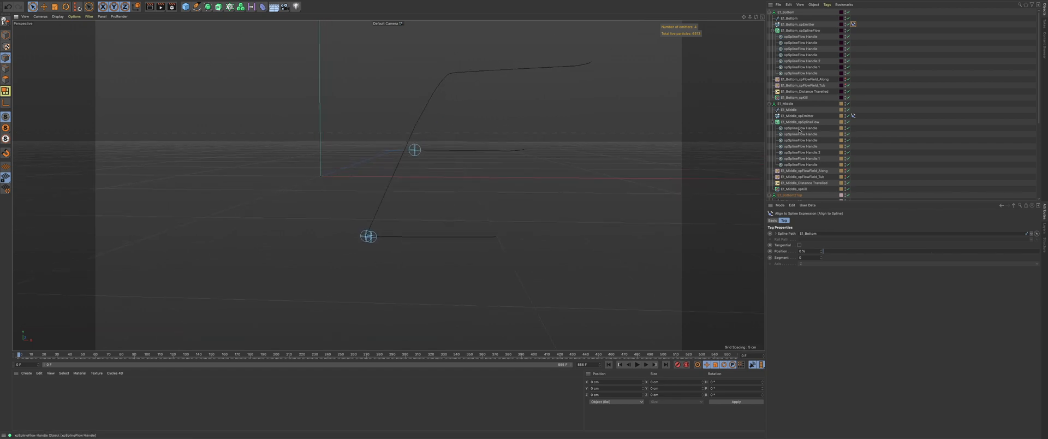
{"action": "left_click", "coordinate": [769, 12]}
{"action": "left_click", "coordinate": [769, 18]}
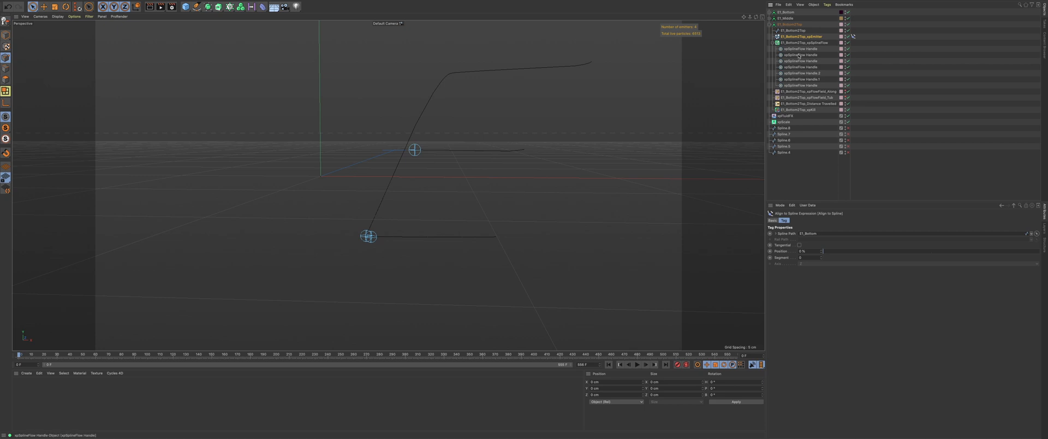
Step: Assign the E1_Bottom2Top spline to the Along Spline layer's objects in the E1_Bottom2Top Along flow field
{"action": "left_click", "coordinate": [813, 91]}
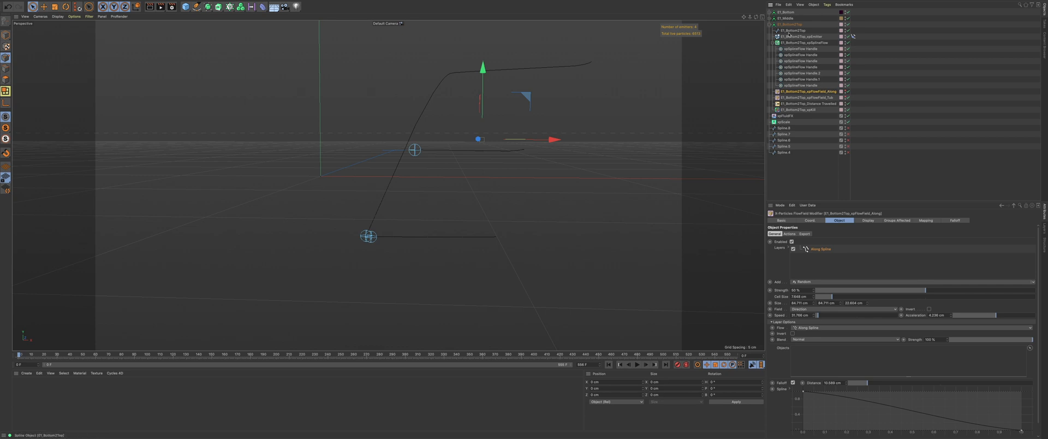
{"action": "left_click_drag", "start_coordinate": [791, 24], "coordinate": [815, 352]}
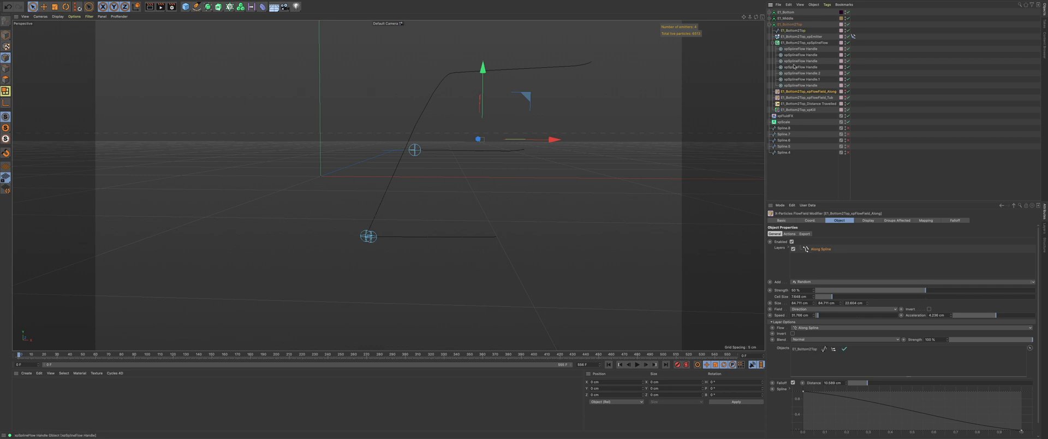
{"action": "right_click", "coordinate": [770, 26]}
{"action": "left_click", "coordinate": [817, 22]}
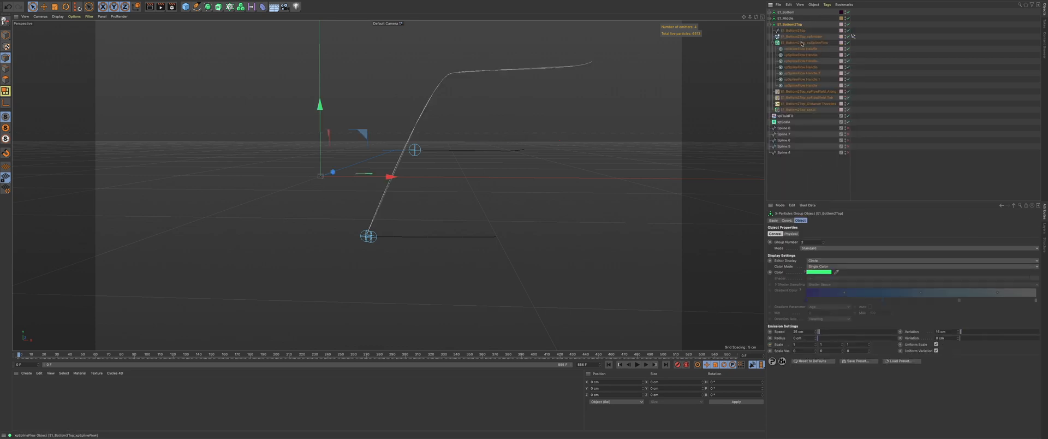
Step: Check the affected groups of the E1_Bottom2Top spline flow modifier and look through the objects in the E1_Middle group
{"action": "left_click", "coordinate": [803, 43]}
{"action": "left_click", "coordinate": [875, 221]}
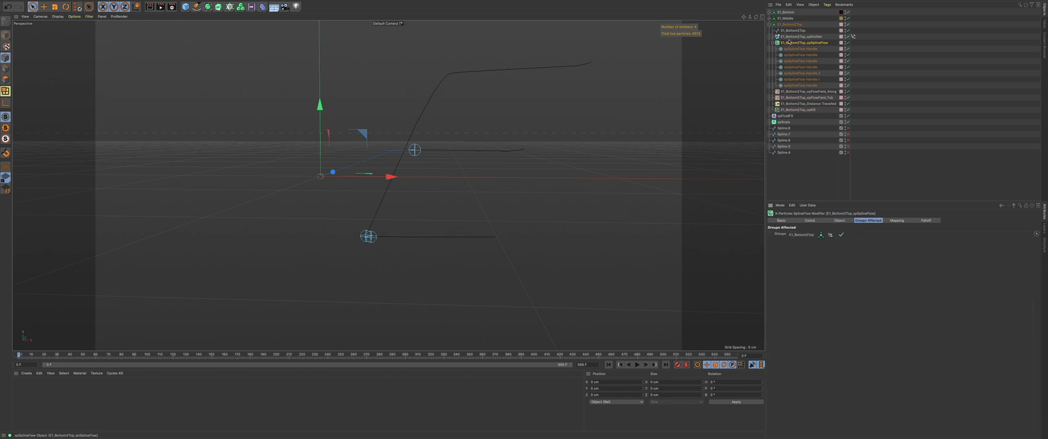
{"action": "left_click", "coordinate": [769, 25]}
{"action": "left_click", "coordinate": [777, 20]}
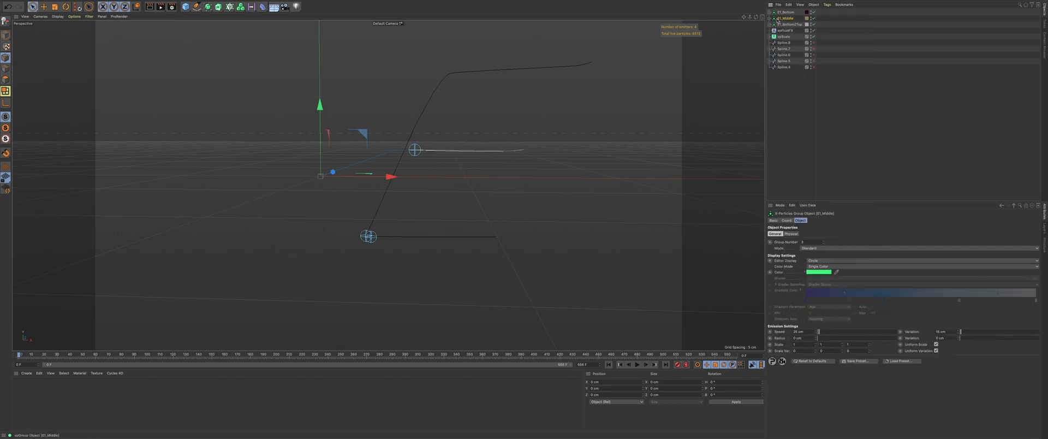
{"action": "left_click", "coordinate": [770, 18]}
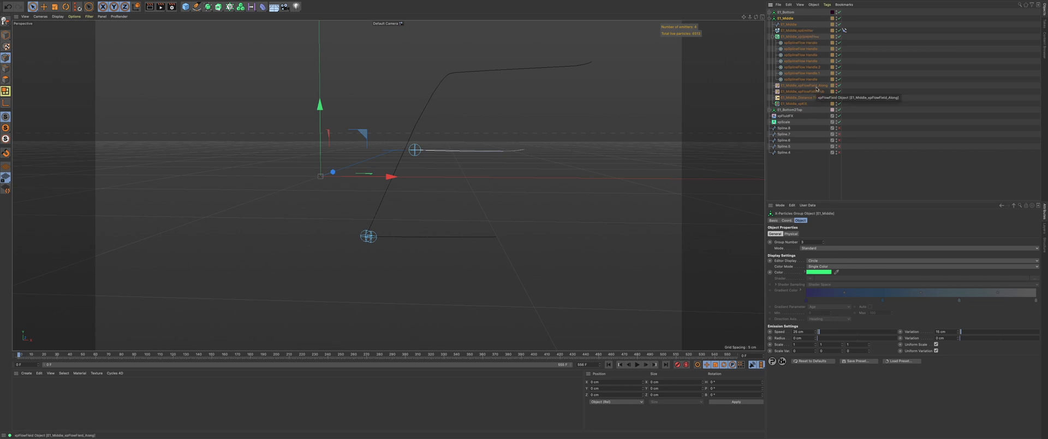
{"action": "left_click", "coordinate": [770, 18]}
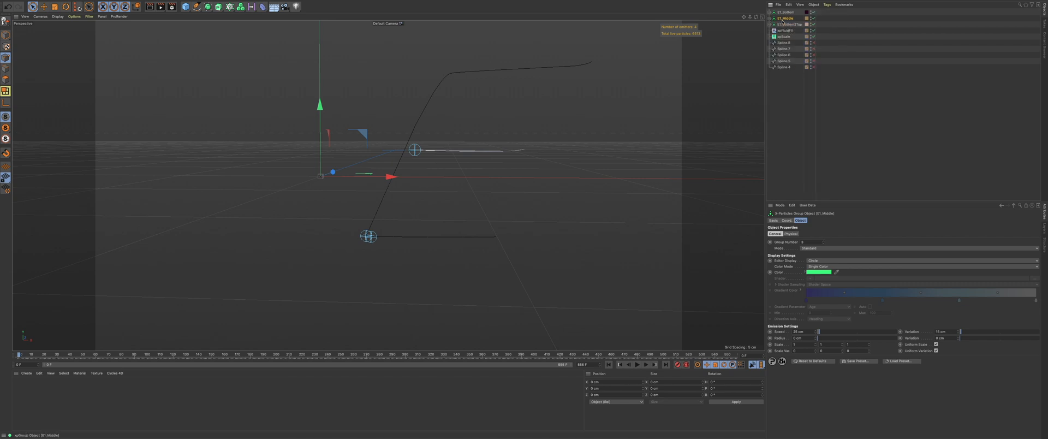
Step: Set the E1_Bottom2Top spline flow modifier's spline to E1_Bottom2Top and collapse the group
{"action": "left_click", "coordinate": [770, 24]}
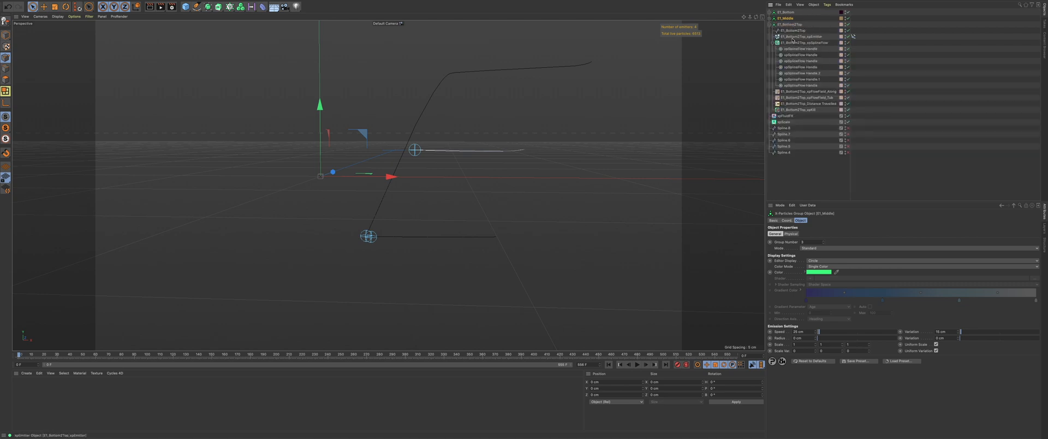
{"action": "left_click", "coordinate": [794, 43]}
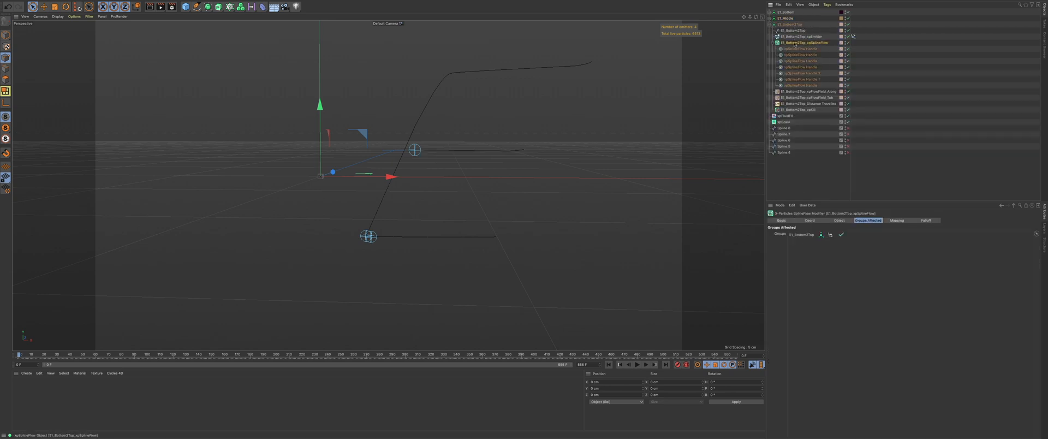
{"action": "left_click", "coordinate": [839, 220]}
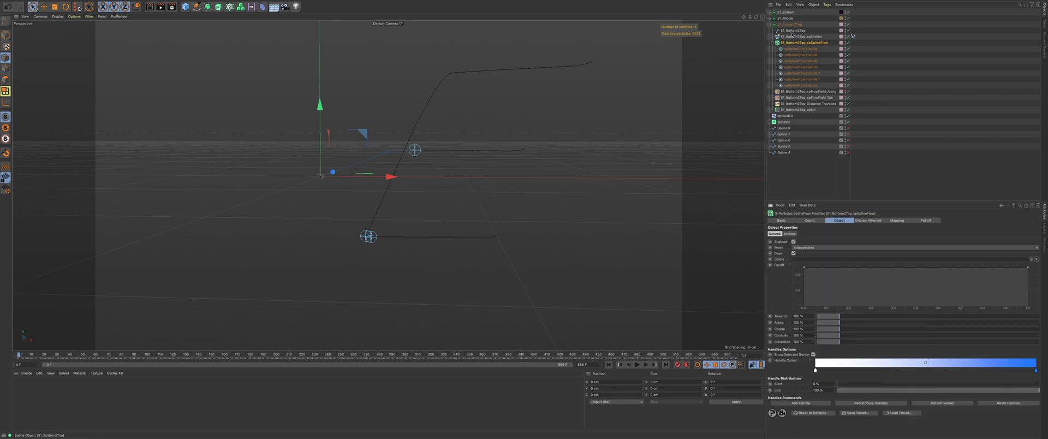
{"action": "left_click_drag", "start_coordinate": [791, 33], "coordinate": [813, 259]}
{"action": "left_click", "coordinate": [769, 24]}
Step: Assign the E1_Middle spline to the E1_Middle group's Along flow field and spline flow modifier, then collapse the group
{"action": "left_click", "coordinate": [773, 19]}
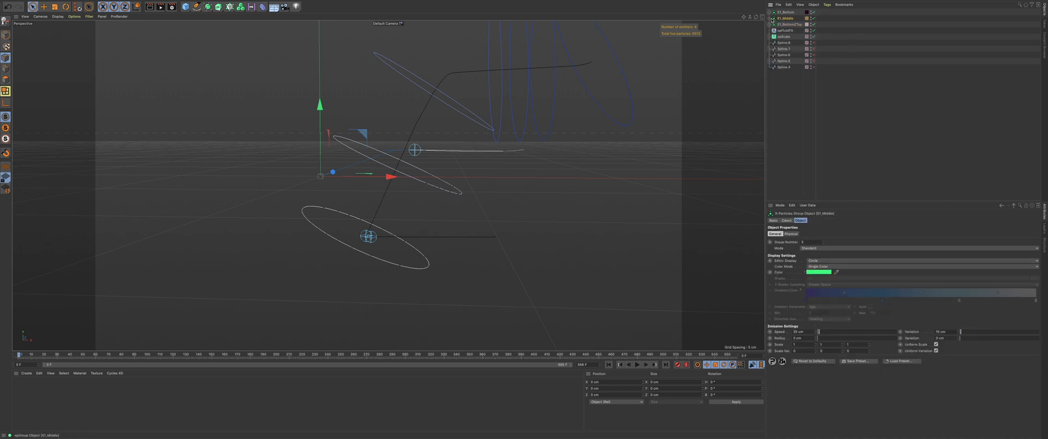
{"action": "left_click", "coordinate": [770, 19]}
{"action": "left_click", "coordinate": [806, 86]}
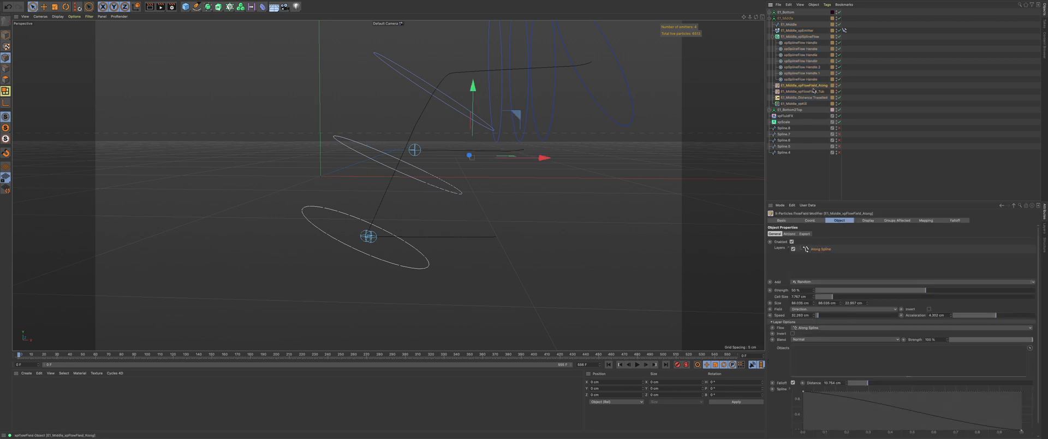
{"action": "left_click_drag", "start_coordinate": [788, 25], "coordinate": [831, 349]}
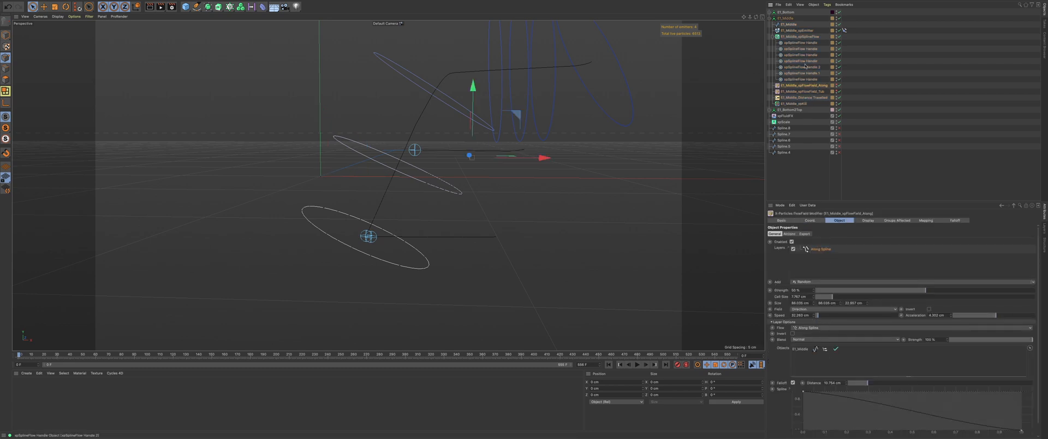
{"action": "left_click", "coordinate": [802, 36]}
{"action": "left_click_drag", "start_coordinate": [789, 25], "coordinate": [806, 260]}
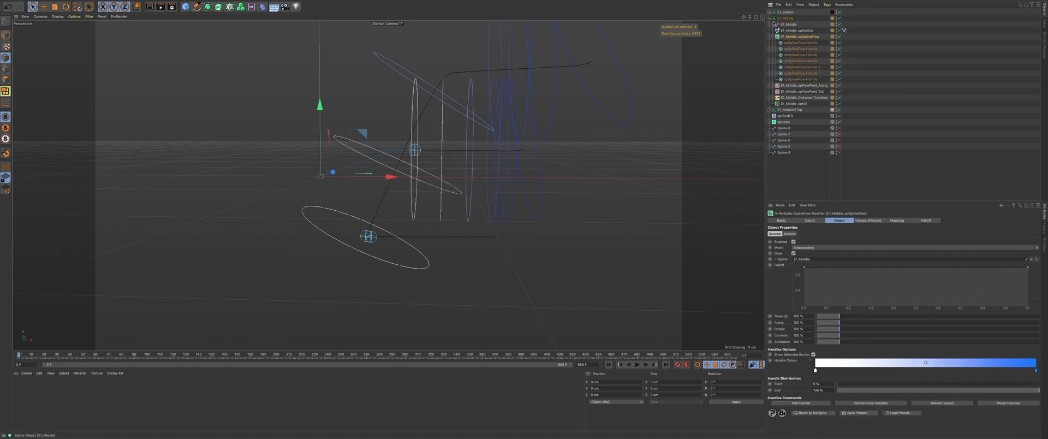
{"action": "left_click", "coordinate": [770, 19]}
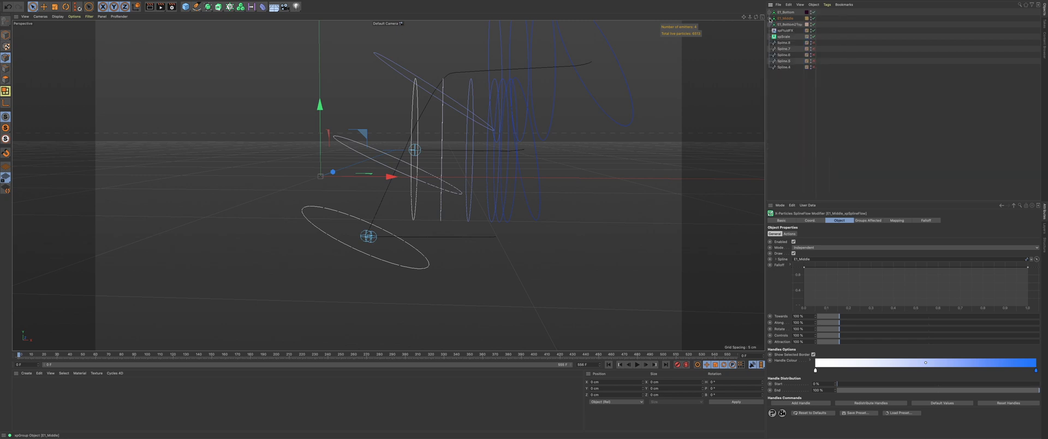
Step: Assign the E1_Bottom spline to the E1_Bottom group's spline flow modifier and Along flow field
{"action": "left_click", "coordinate": [784, 12]}
{"action": "left_click", "coordinate": [770, 12]}
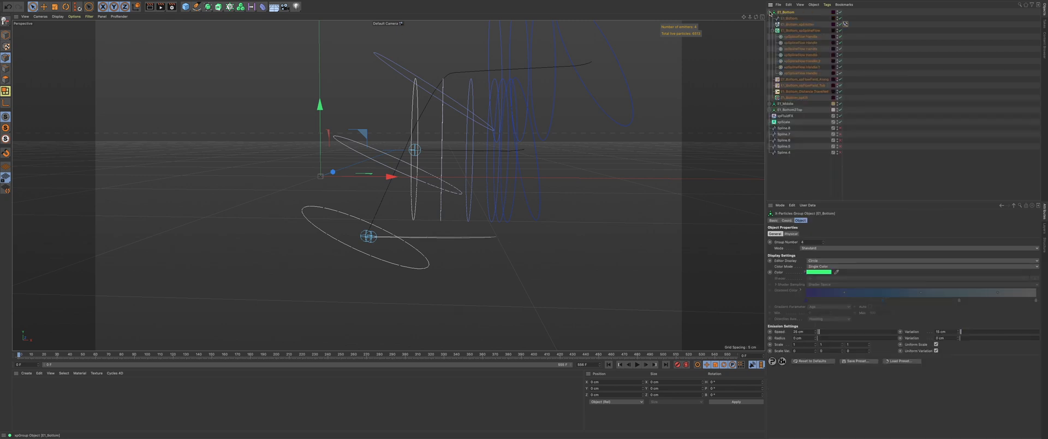
{"action": "left_click", "coordinate": [798, 31]}
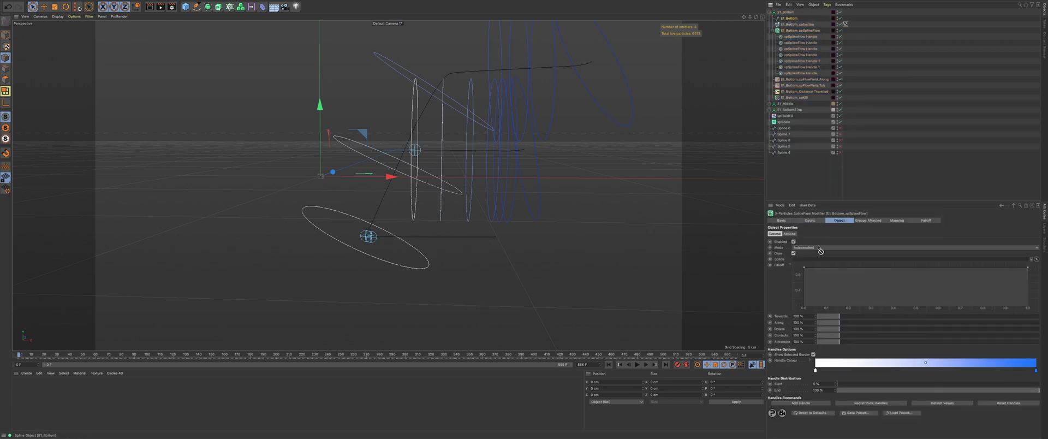
{"action": "left_click", "coordinate": [806, 80]}
{"action": "left_click_drag", "start_coordinate": [802, 167], "coordinate": [810, 356]}
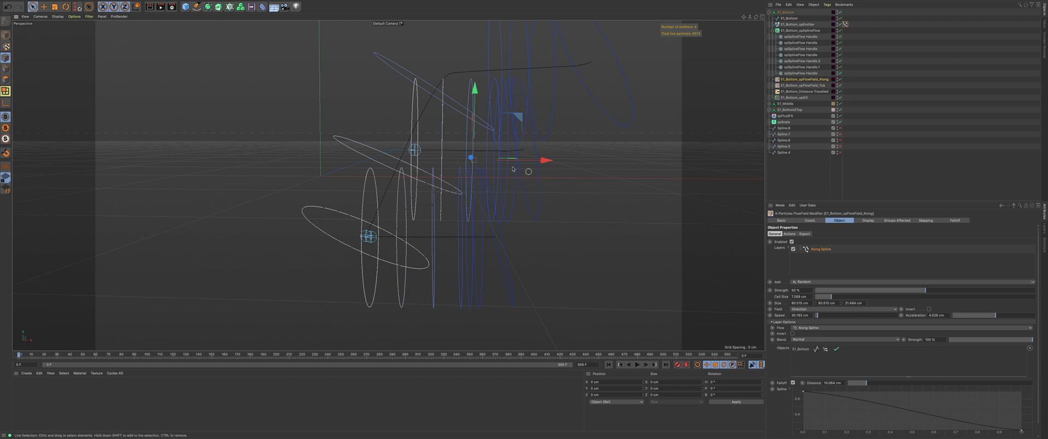
Step: Play the simulation, stop it and examine how the particles follow the letter E's three splines
{"action": "scroll", "coordinate": [491, 174], "scroll_direction": "down", "scroll_amount": 3}
{"action": "middle_click_drag", "start_coordinate": [491, 175], "coordinate": [480, 180], "text": "alt"}
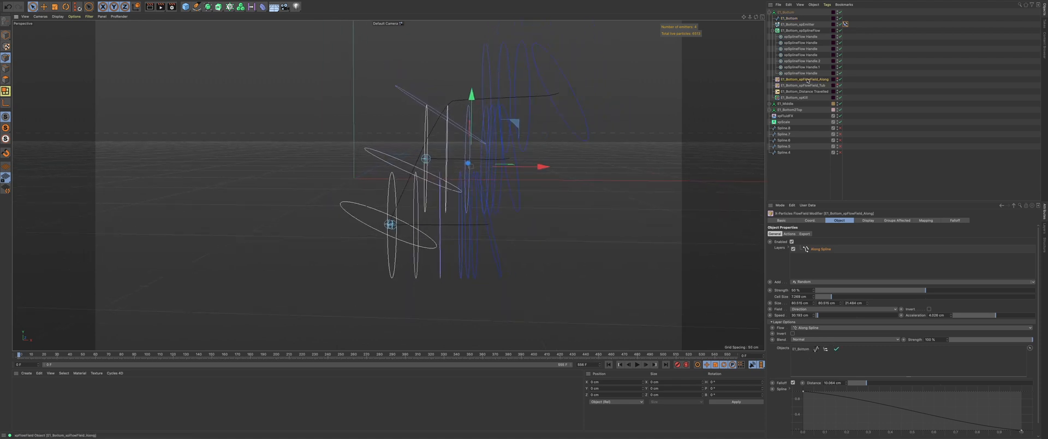
{"action": "mouse_move", "coordinate": [505, 157]}
{"action": "left_mouse_down", "text": "alt"}
{"action": "mouse_move", "coordinate": [540, 155]}
{"action": "mouse_move", "coordinate": [501, 175]}
{"action": "mouse_move", "coordinate": [503, 152]}
{"action": "left_mouse_up", "text": "alt"}
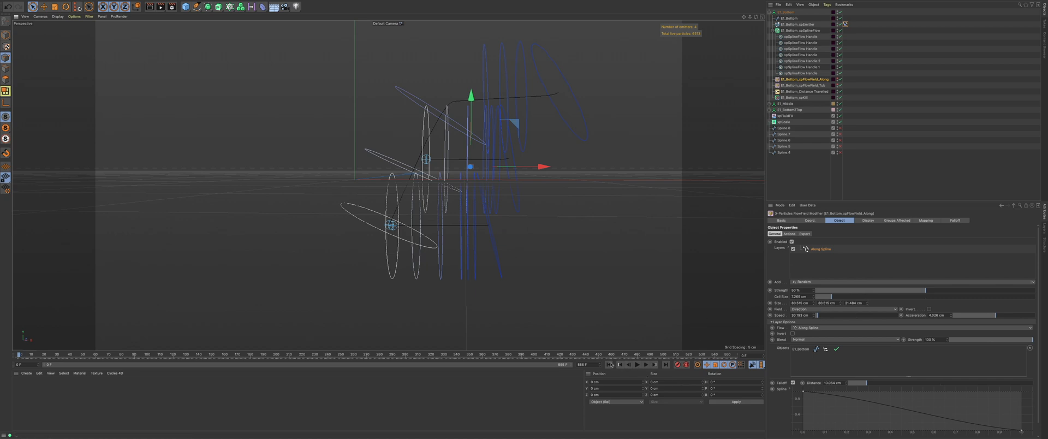
{"action": "left_click", "coordinate": [636, 366]}
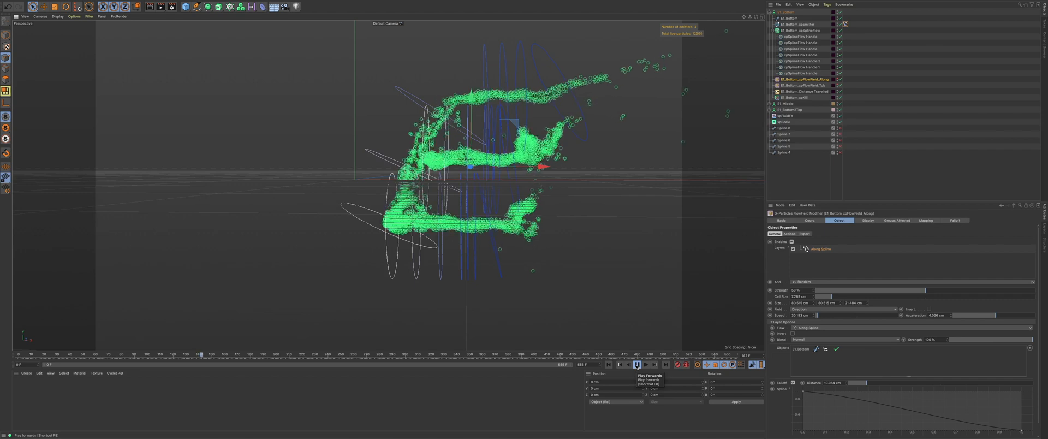
{"action": "left_click", "coordinate": [636, 366]}
{"action": "right_click_drag", "start_coordinate": [629, 343], "coordinate": [571, 351], "text": "alt"}
{"action": "middle_click_drag", "start_coordinate": [545, 204], "coordinate": [469, 161], "text": "alt"}
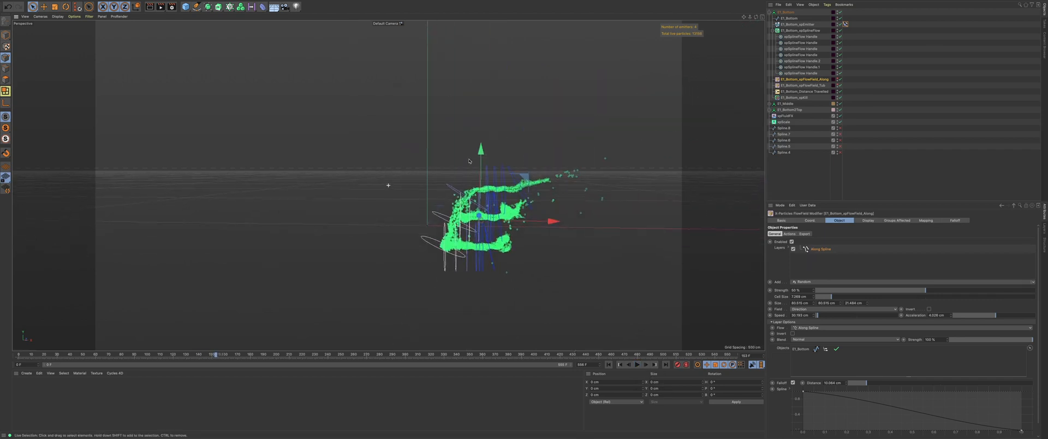
{"action": "right_click_drag", "start_coordinate": [474, 233], "coordinate": [550, 225], "text": "alt"}
{"action": "middle_click_drag", "start_coordinate": [551, 225], "coordinate": [532, 214], "text": "alt"}
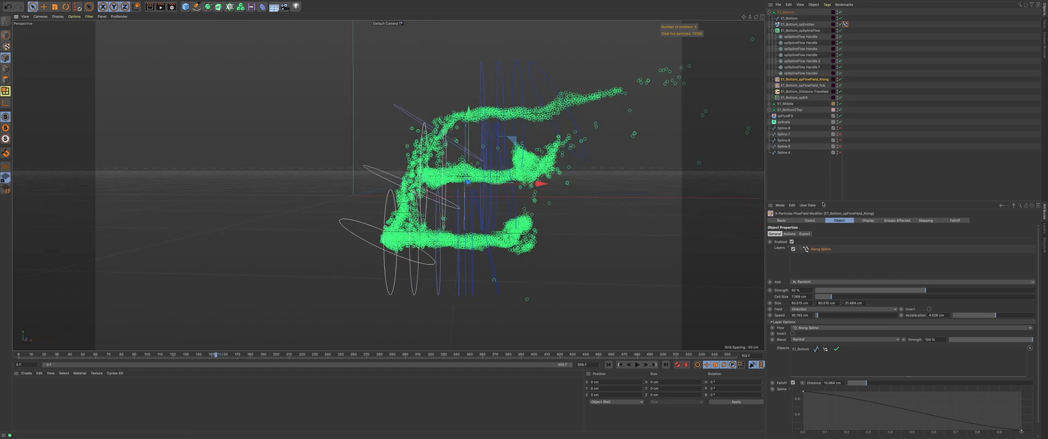
Step: Disable the E1_Middle and E1_Bottom groups with all their objects and collapse both groups
{"action": "left_click", "coordinate": [770, 13]}
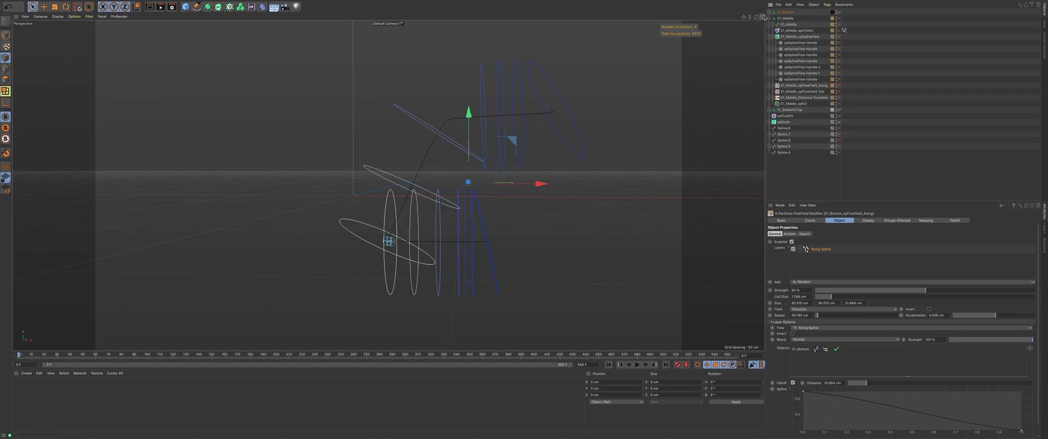
{"action": "left_click", "coordinate": [770, 12]}
{"action": "left_click", "coordinate": [770, 12]}
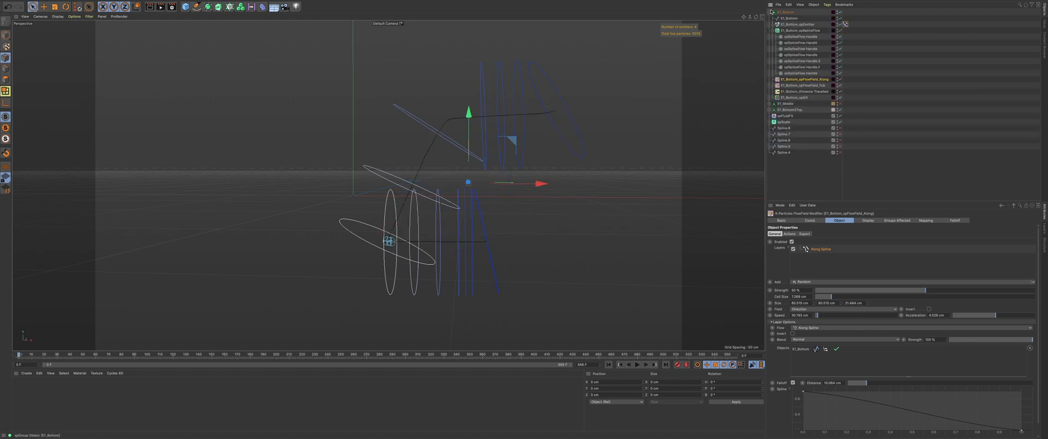
{"action": "left_click", "coordinate": [840, 12]}
{"action": "left_click", "coordinate": [770, 12]}
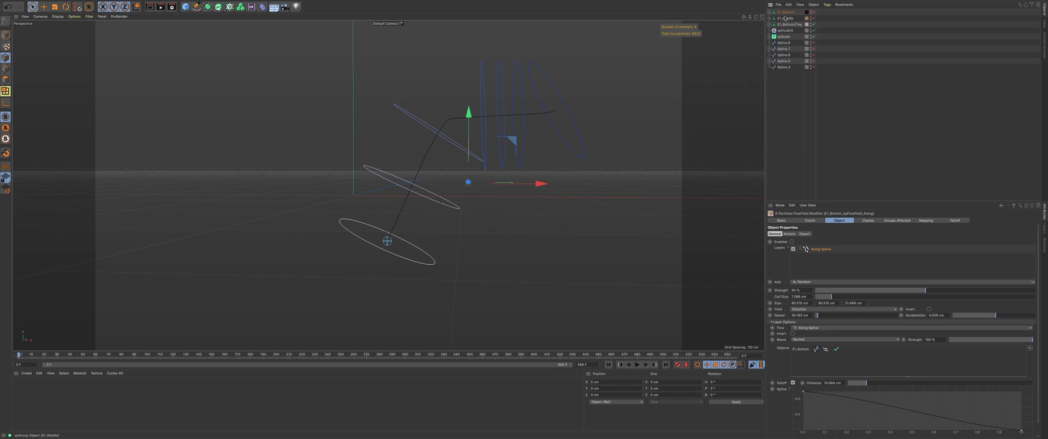
Step: Show the settings of the E1_Bottom2Top Distance Travelled question and play the simulation
{"action": "left_click", "coordinate": [771, 24]}
{"action": "left_click", "coordinate": [770, 24]}
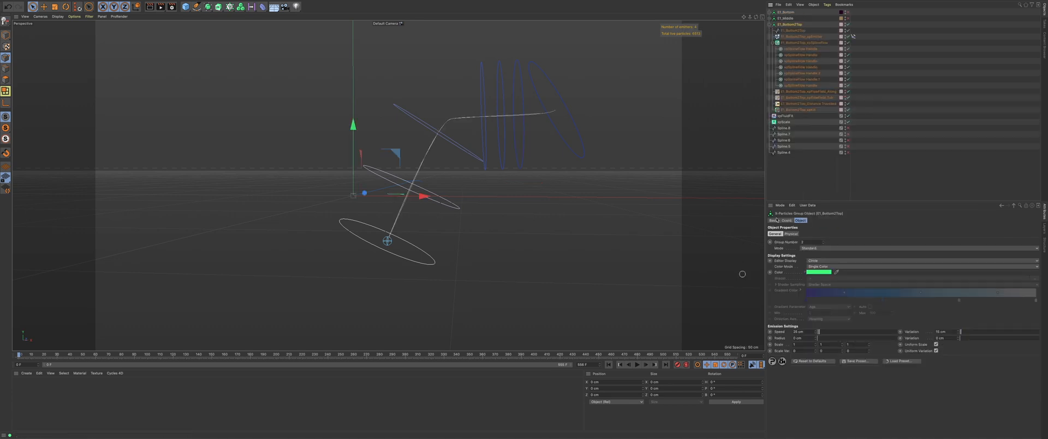
{"action": "left_click", "coordinate": [805, 104]}
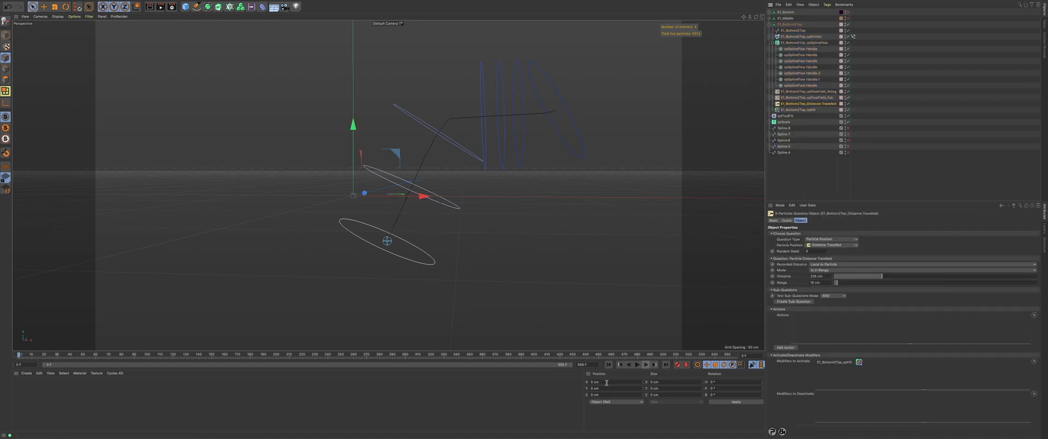
{"action": "left_click", "coordinate": [635, 364]}
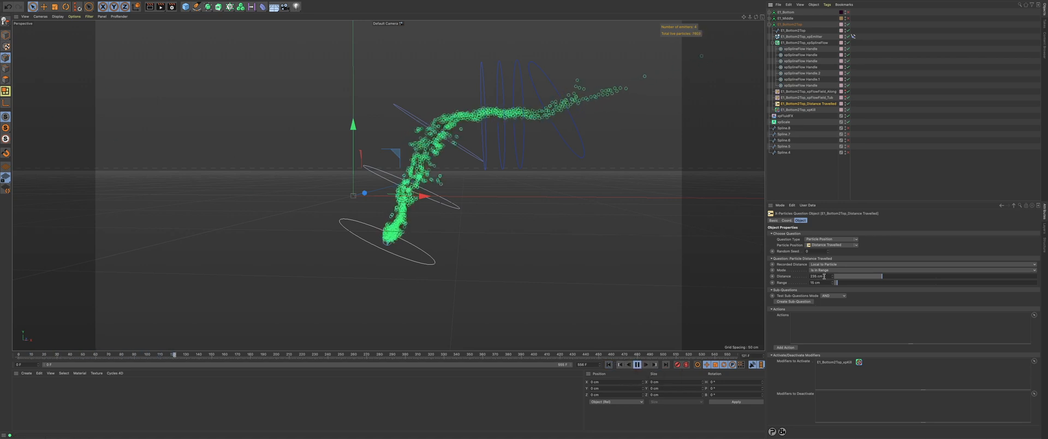
Step: Lower the distance of the E1_Bottom2Top Distance Travelled question to 150 cm, to 140 cm, and finally to 130 cm
{"action": "left_click_drag", "start_coordinate": [824, 276], "coordinate": [736, 284]}
{"action": "type", "text": "150"}
{"action": "key", "text": "Return"}
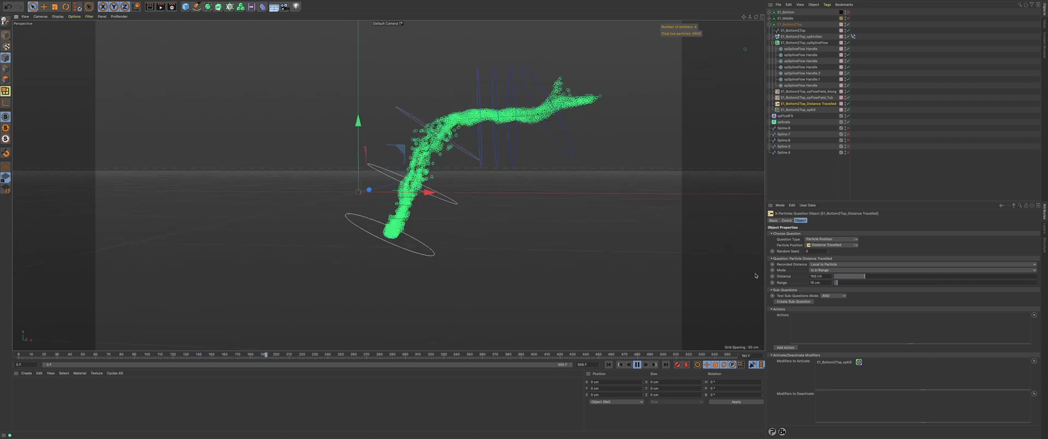
{"action": "left_click_drag", "start_coordinate": [818, 276], "coordinate": [805, 277]}
{"action": "type", "text": "1"}
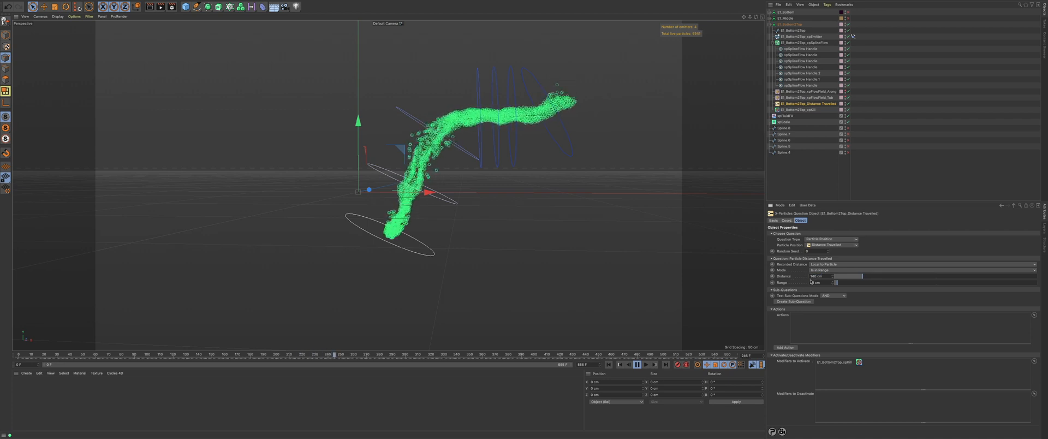
{"action": "left_click_drag", "start_coordinate": [823, 277], "coordinate": [809, 277]}
{"action": "type", "text": "1"}
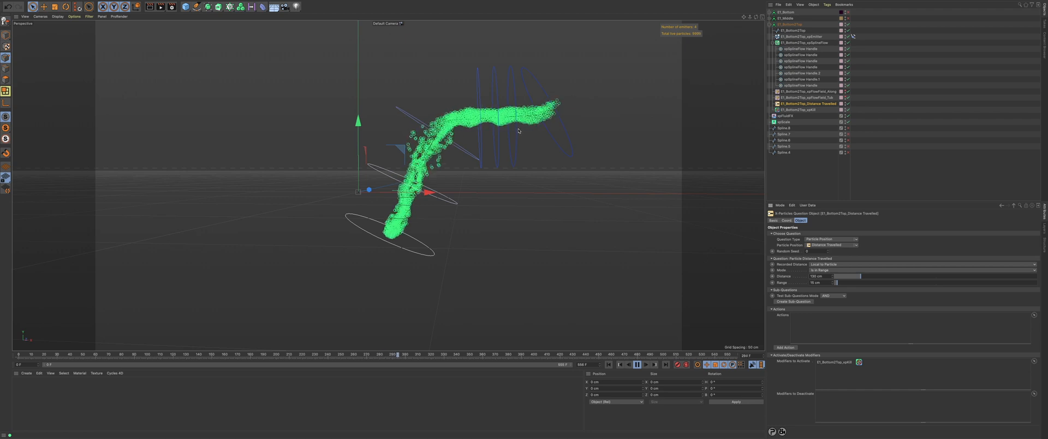
Step: Delete the fourth handle in the list under the E1_Bottom2Top spline flow modifier
{"action": "left_click_drag", "start_coordinate": [514, 134], "coordinate": [488, 160], "text": "alt"}
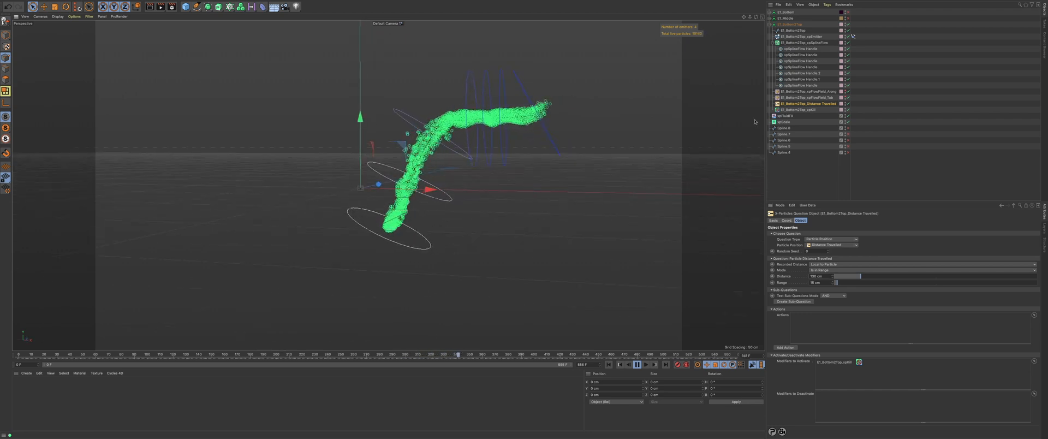
{"action": "left_click", "coordinate": [799, 67]}
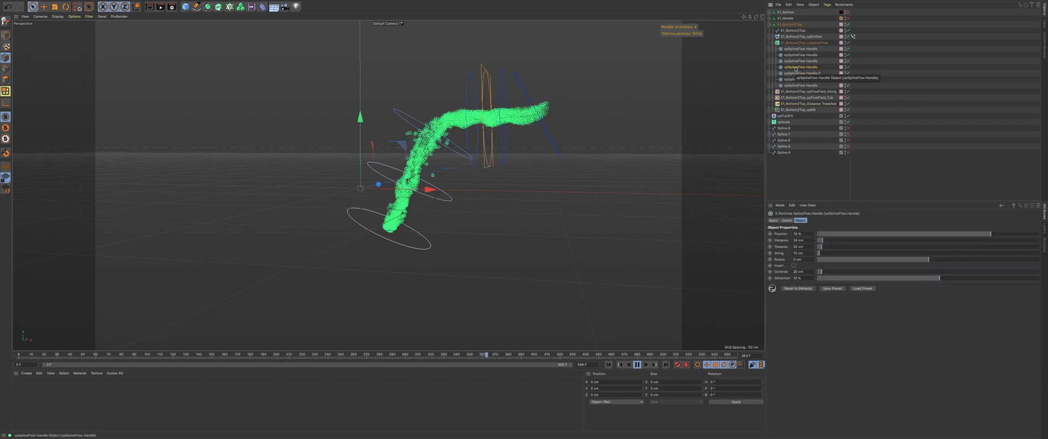
{"action": "key", "text": "Delete"}
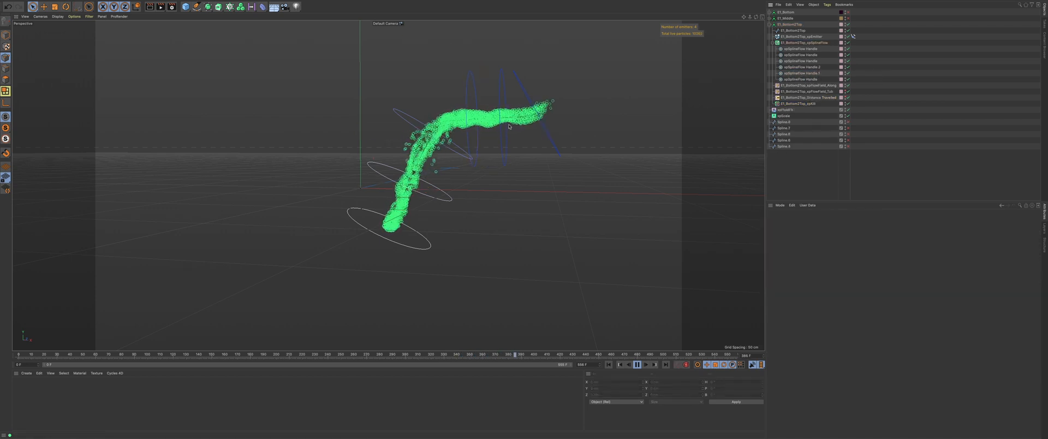
Step: Delete xpSplineFlow Handle.1 from the E1_Bottom2Top spline flow modifier and look through the remaining handles
{"action": "left_click", "coordinate": [803, 73]}
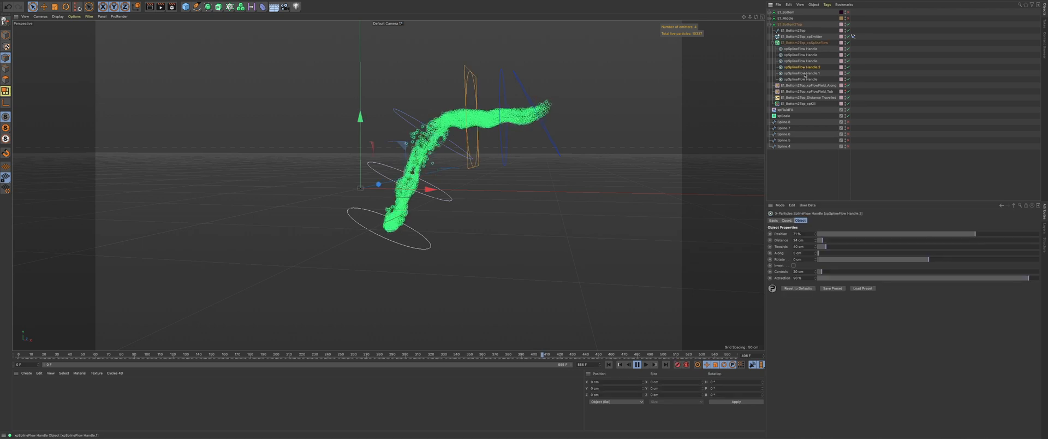
{"action": "key", "text": "Delete"}
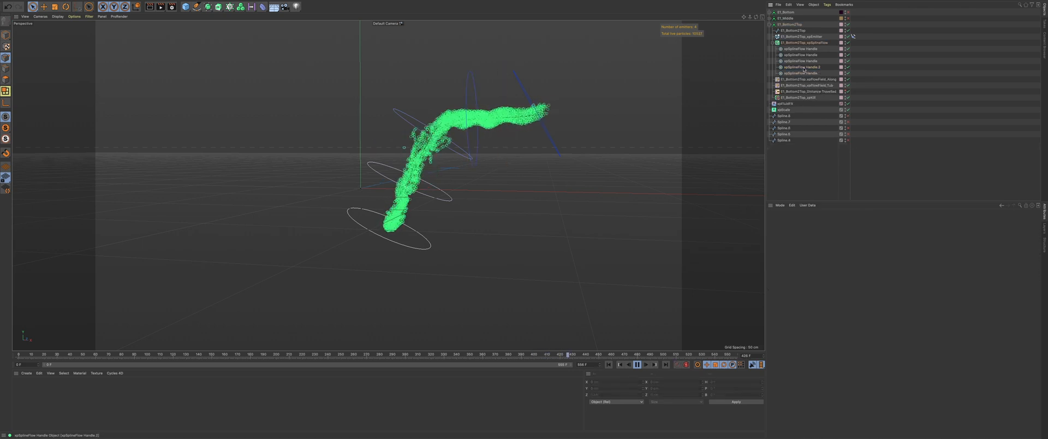
{"action": "left_click", "coordinate": [804, 49]}
{"action": "left_click", "coordinate": [806, 68]}
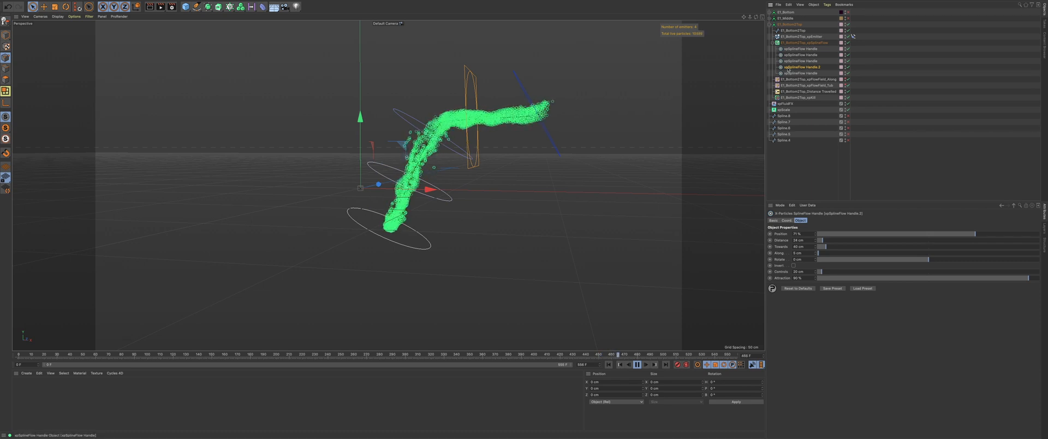
{"action": "left_click", "coordinate": [790, 73]}
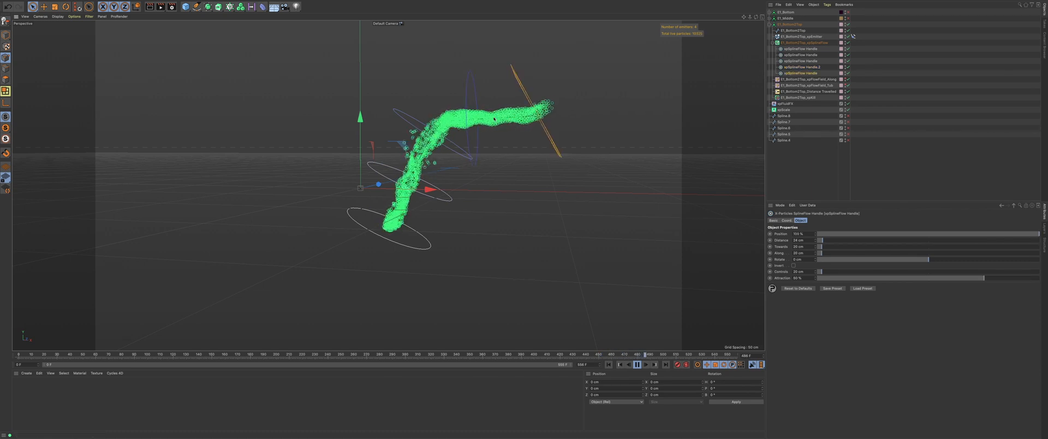
{"action": "left_click_drag", "start_coordinate": [494, 118], "coordinate": [500, 117], "text": "alt"}
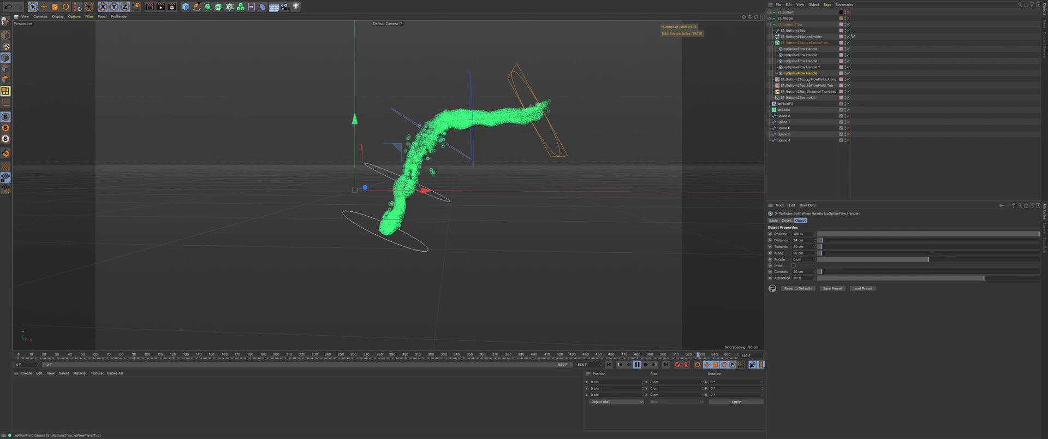
Step: On xpSplineFlow Handle.2 of E1_Bottom2Top, set Attraction to 65 %, Along to 10 cm and Rotate to 10 cm
{"action": "left_click", "coordinate": [800, 67]}
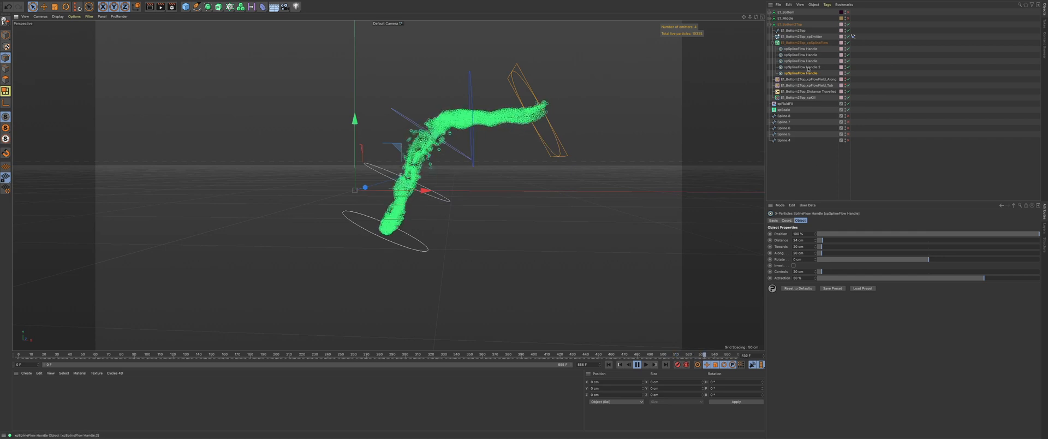
{"action": "left_click", "coordinate": [800, 277]}
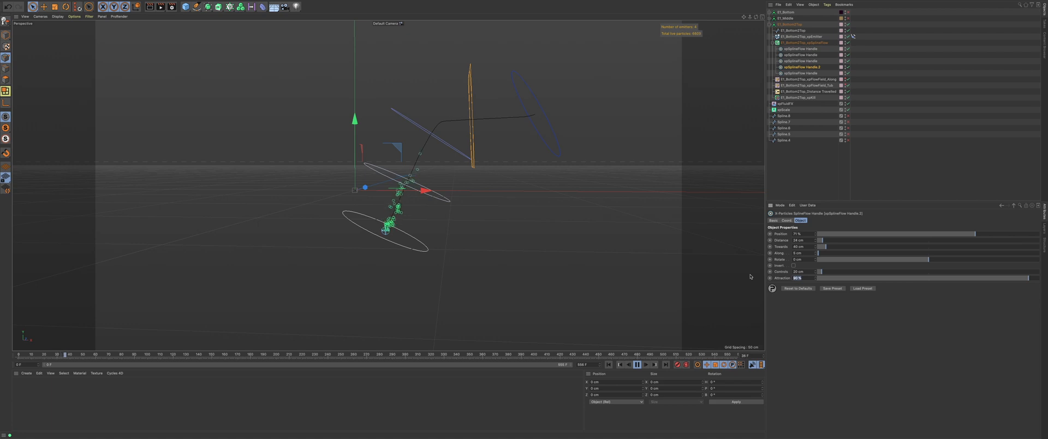
{"action": "type", "text": "65"}
{"action": "key", "text": "Return"}
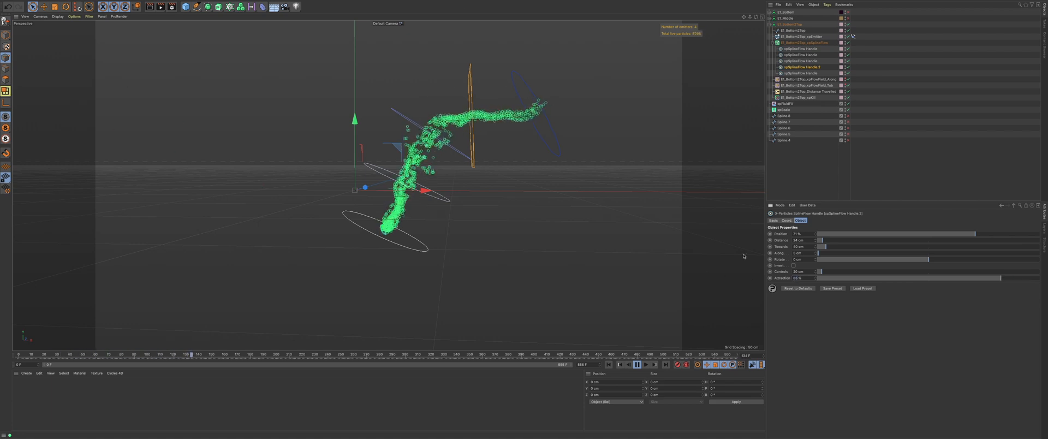
{"action": "left_click", "coordinate": [798, 252]}
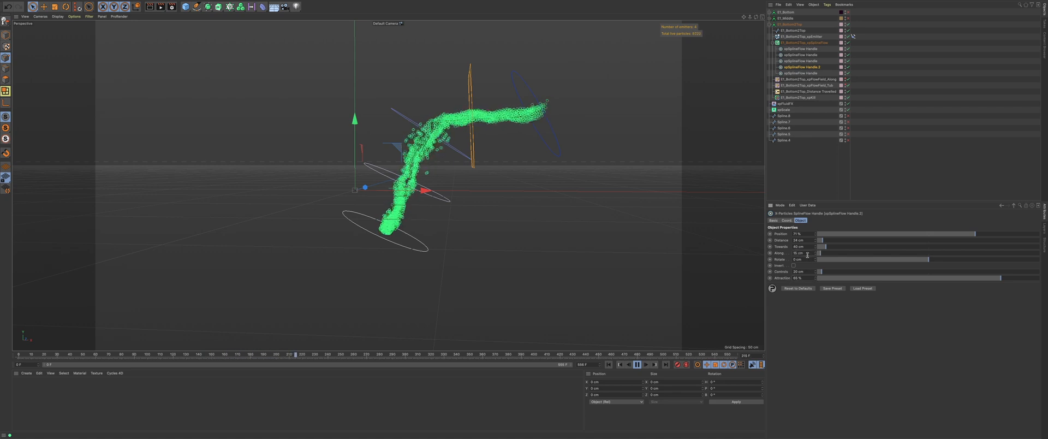
{"action": "left_click_drag", "start_coordinate": [802, 259], "coordinate": [736, 262]}
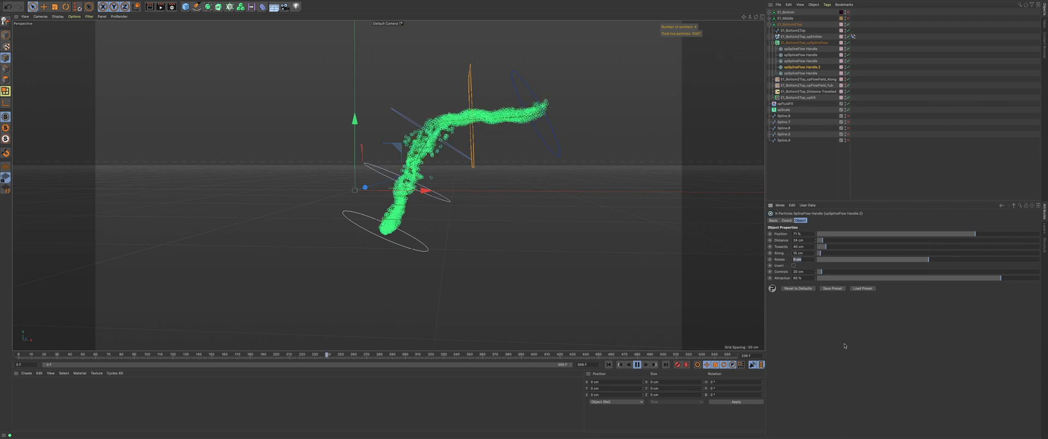
{"action": "type", "text": "10"}
{"action": "key", "text": "Return"}
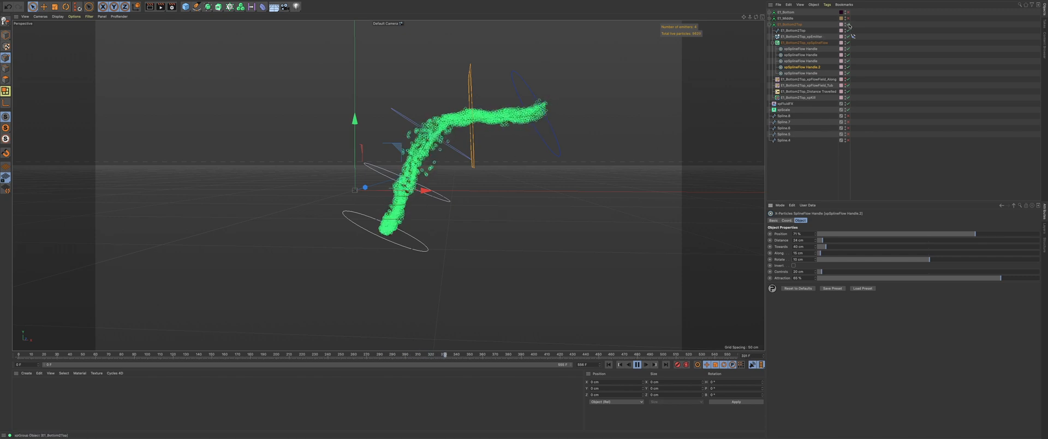
Step: Disable and collapse the E1_Bottom2Top group, enable and expand E1_Middle with its objects, and restart the simulation from frame 0
{"action": "left_click", "coordinate": [769, 24]}
{"action": "left_click", "coordinate": [770, 18]}
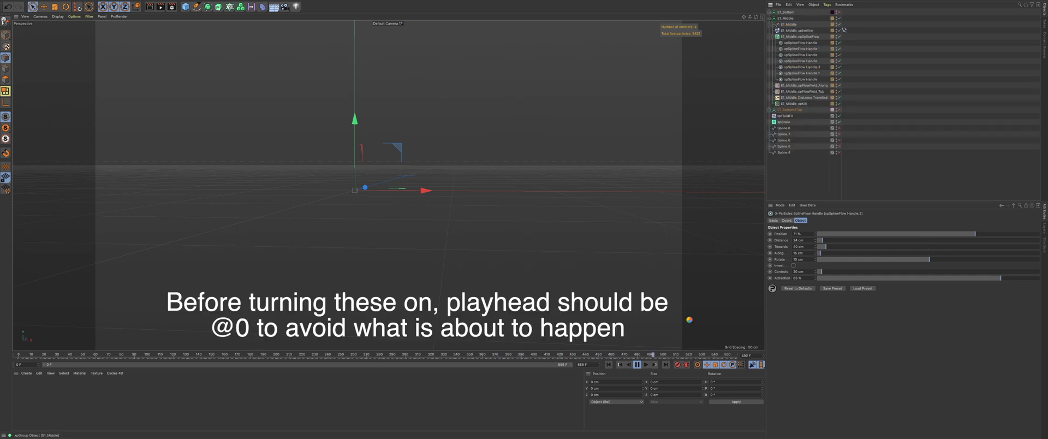
{"action": "left_click", "coordinate": [609, 364]}
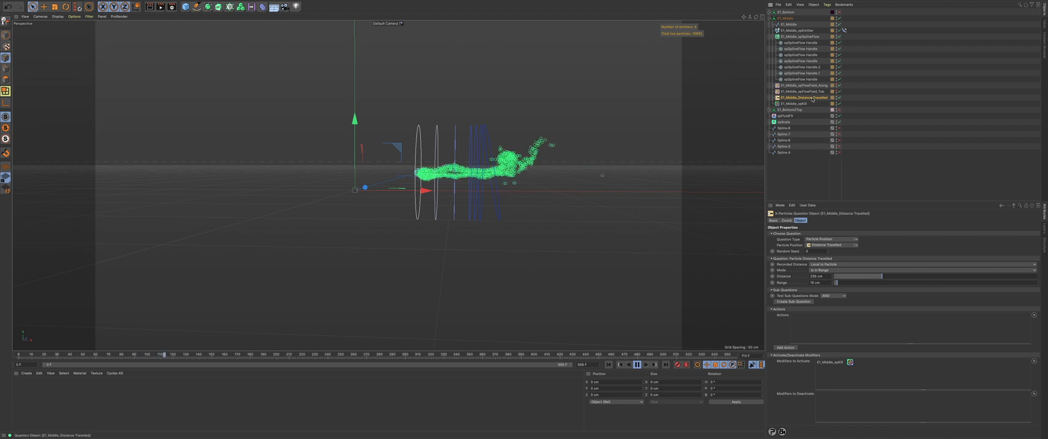
Step: Set the distance of the E1_Middle Distance Travelled question to 50 cm and replay the simulation from the start
{"action": "left_click_drag", "start_coordinate": [820, 276], "coordinate": [745, 277]}
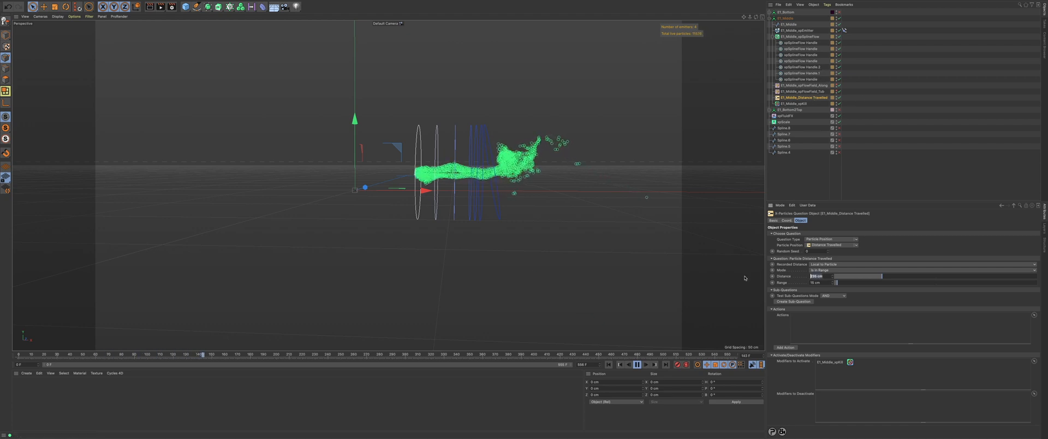
{"action": "type", "text": "10"}
{"action": "key", "text": "Return"}
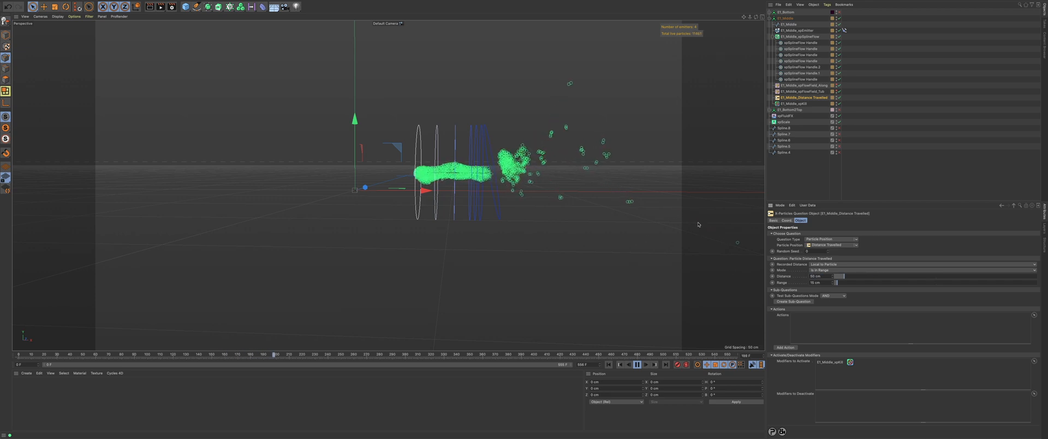
{"action": "left_click", "coordinate": [609, 364]}
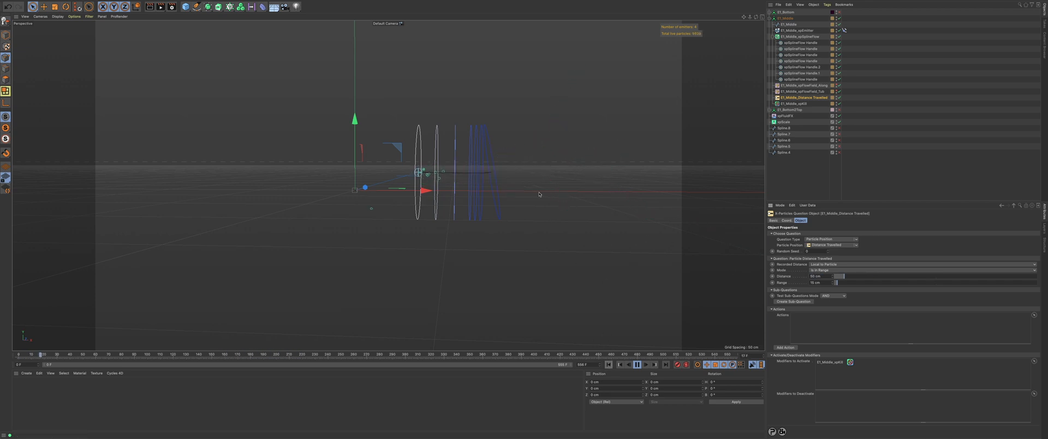
Step: Go through the handles of the E1_Middle spline flow modifier and delete the second handle in the list
{"action": "left_click", "coordinate": [801, 55]}
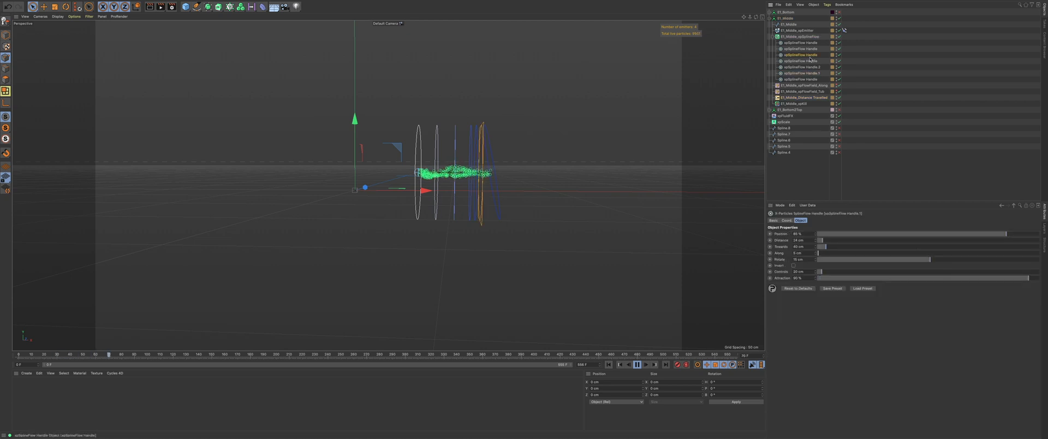
{"action": "left_click", "coordinate": [811, 73]}
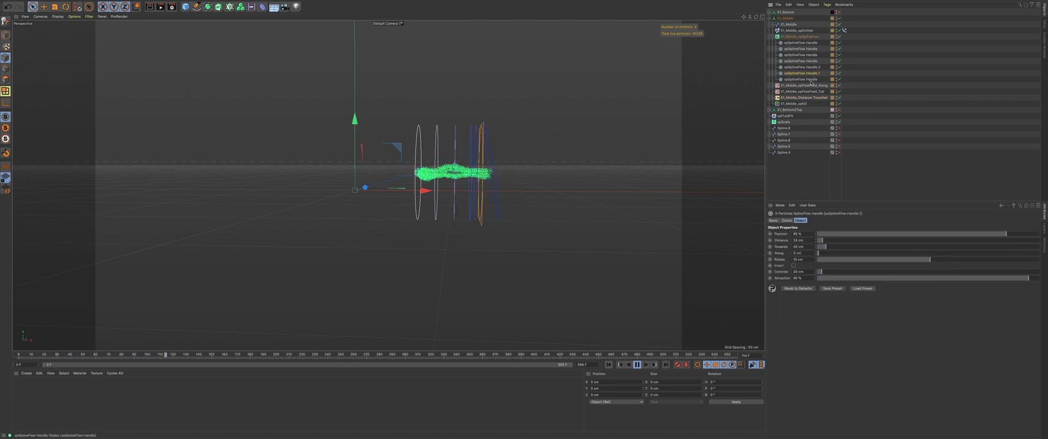
{"action": "left_click", "coordinate": [811, 79]}
{"action": "left_click", "coordinate": [811, 66]}
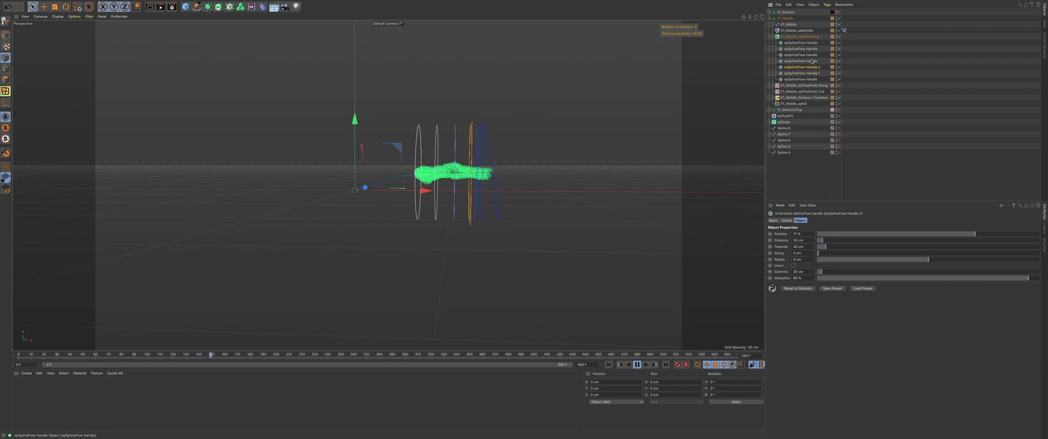
{"action": "left_click", "coordinate": [810, 60]}
{"action": "key", "text": "Up"}
{"action": "key", "text": "Up"}
{"action": "key", "text": "Up"}
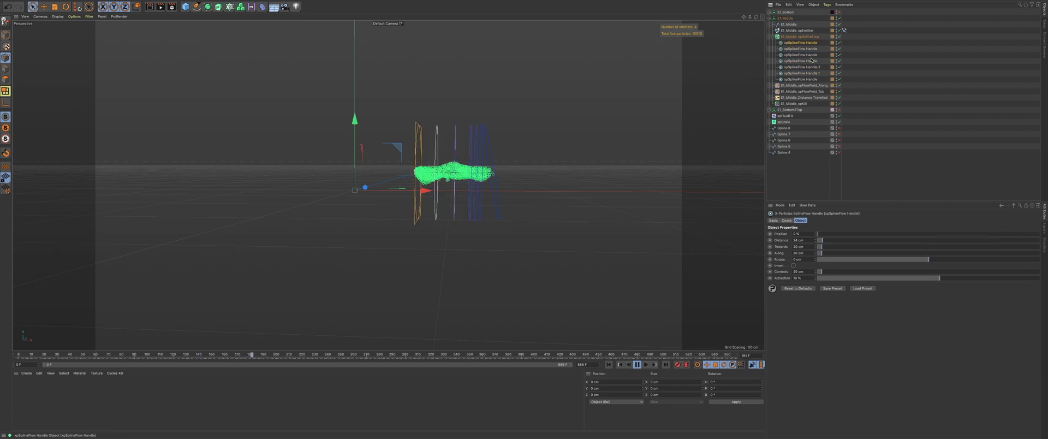
{"action": "key", "text": "Down"}
{"action": "key", "text": "Delete"}
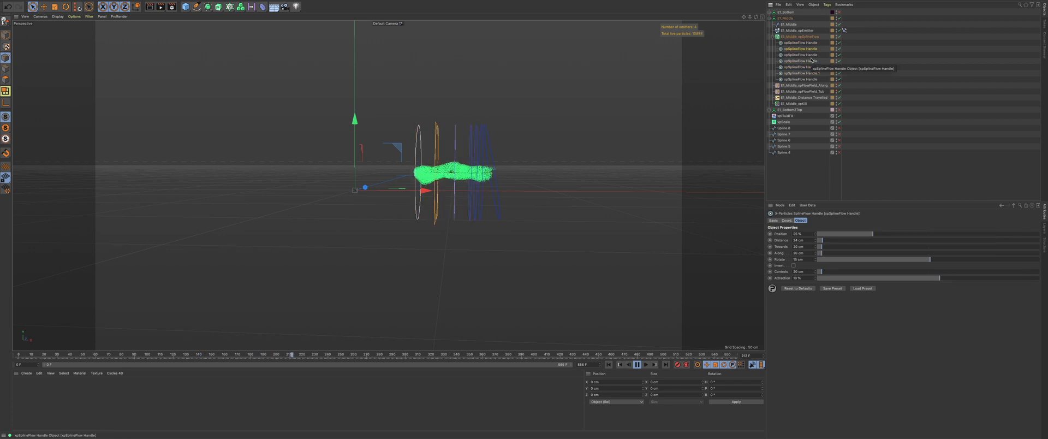
Step: Delete the third handle in the list, Handle.2 and Handle.1 from the E1_Middle spline flow modifier
{"action": "left_click", "coordinate": [811, 55]}
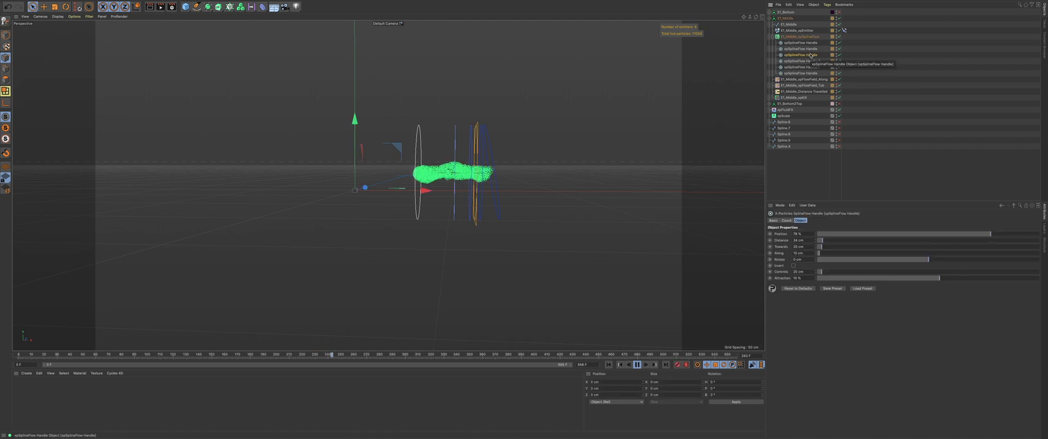
{"action": "key", "text": "Delete"}
{"action": "left_click", "coordinate": [811, 55]}
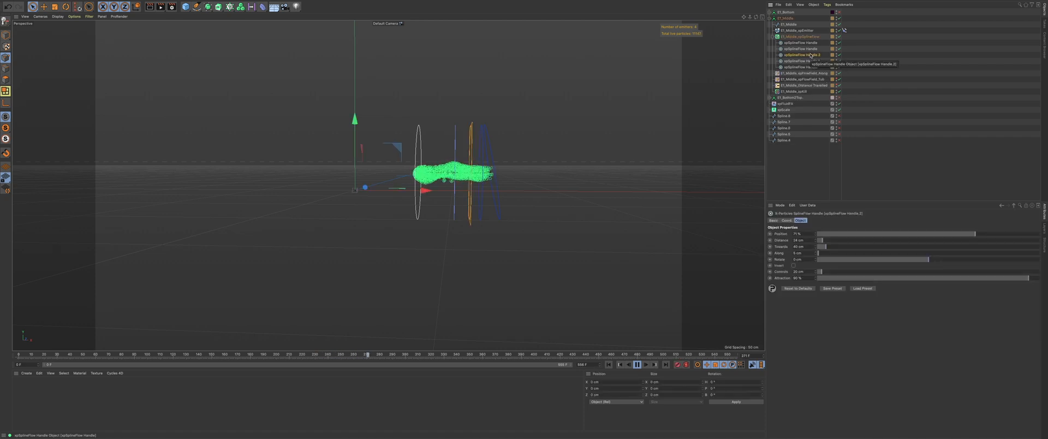
{"action": "key", "text": "Delete"}
{"action": "left_click", "coordinate": [811, 55]}
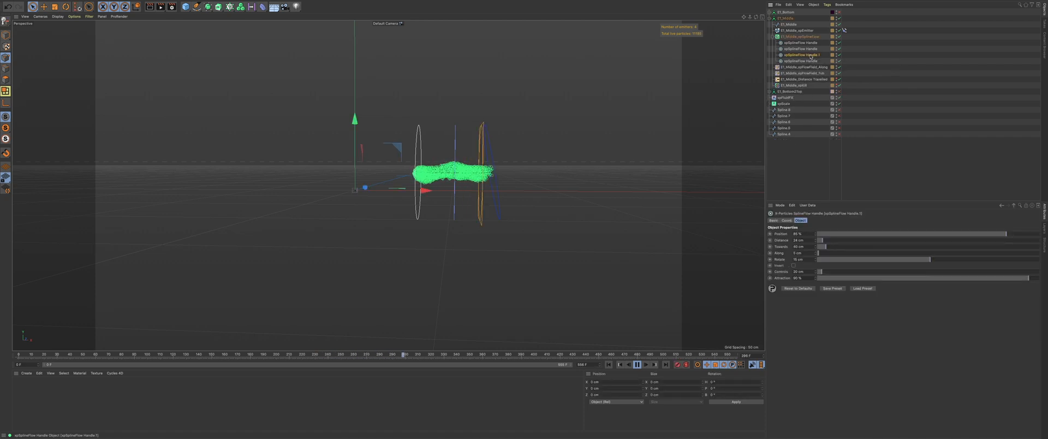
{"action": "key", "text": "Delete"}
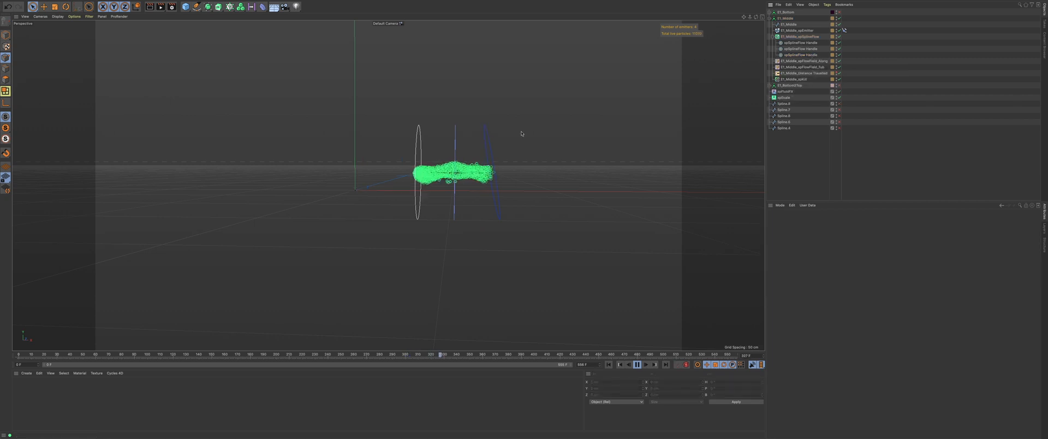
Step: Set Rotate to 0 cm on the middle handle of the E1_Middle spline flow modifier
{"action": "left_click", "coordinate": [453, 209]}
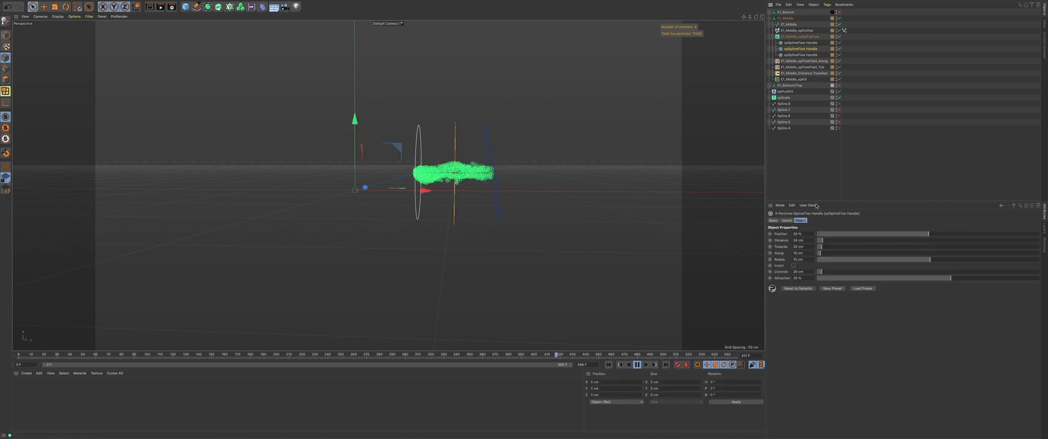
{"action": "left_click", "coordinate": [804, 259]}
{"action": "left_click_drag", "start_coordinate": [463, 180], "coordinate": [480, 191], "text": "alt"}
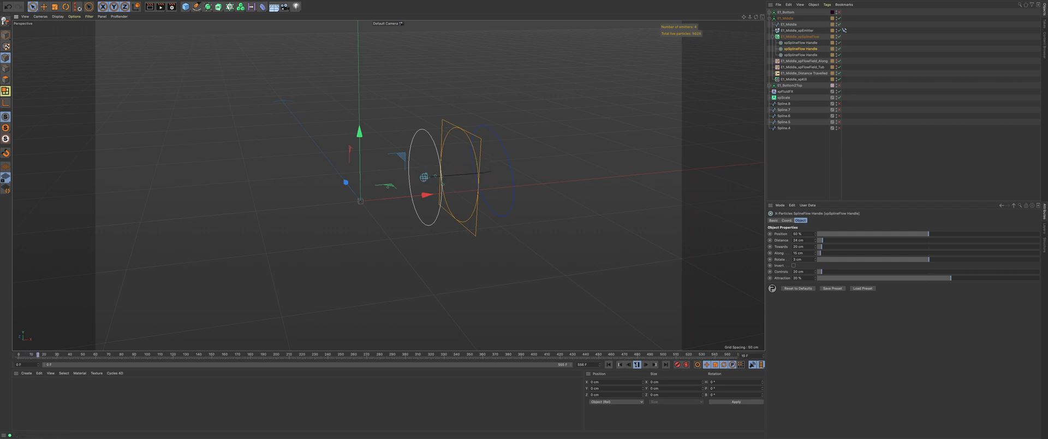
Step: Stop the simulation at frame 0, disable and collapse the E1_Middle group, and expand and enable E1_Bottom with its objects
{"action": "left_click", "coordinate": [636, 363]}
{"action": "left_click", "coordinate": [609, 365]}
{"action": "left_click", "coordinate": [769, 18]}
{"action": "left_click", "coordinate": [770, 12]}
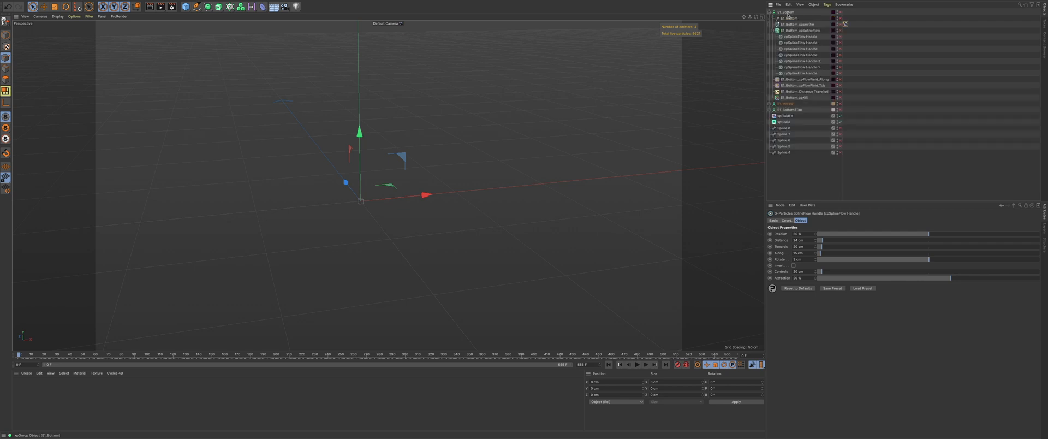
Step: Set the distance of the E1_Bottom Distance Travelled question to 50 cm and play the simulation
{"action": "left_click", "coordinate": [803, 92]}
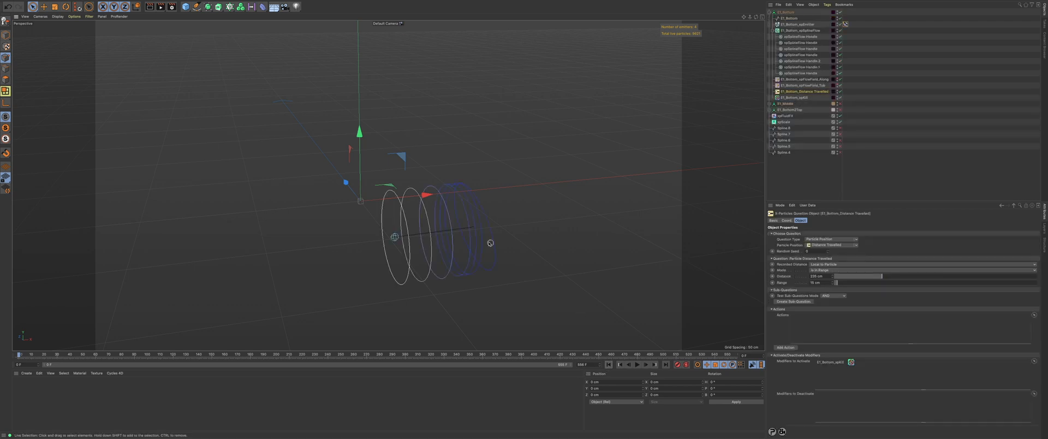
{"action": "left_click_drag", "start_coordinate": [488, 240], "coordinate": [460, 236], "text": "alt"}
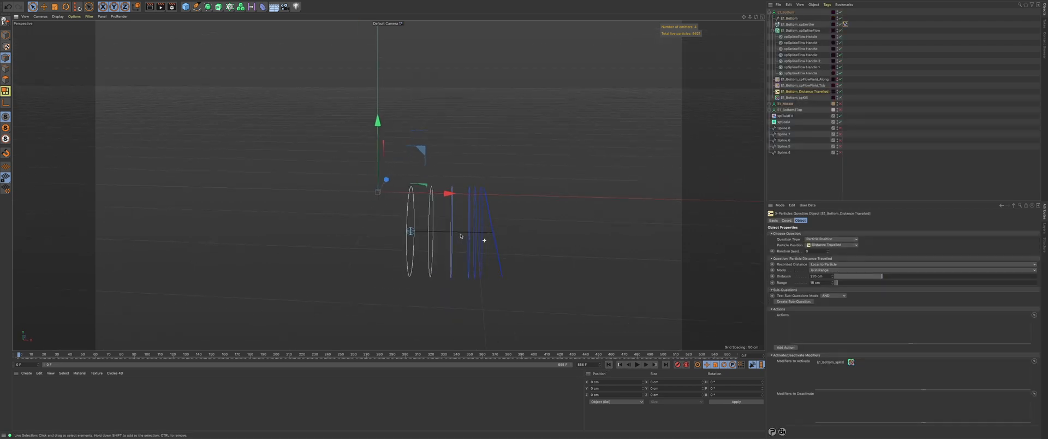
{"action": "double_click", "coordinate": [825, 274]}
{"action": "type", "text": "50"}
{"action": "key", "text": "Return"}
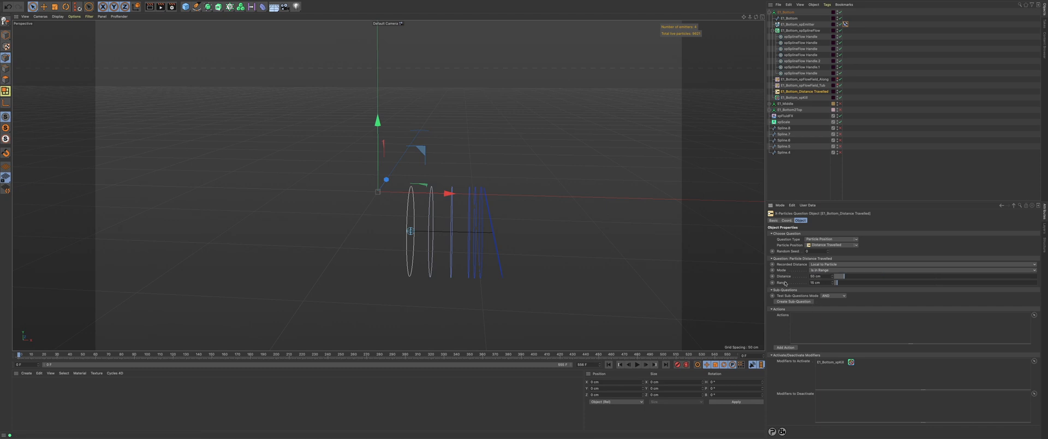
{"action": "left_click", "coordinate": [637, 364]}
Step: Delete the second and fourth handles in the list, Handle.2 and Handle.1 from the E1_Bottom spline flow modifier
{"action": "left_click", "coordinate": [796, 72]}
{"action": "left_click", "coordinate": [797, 67]}
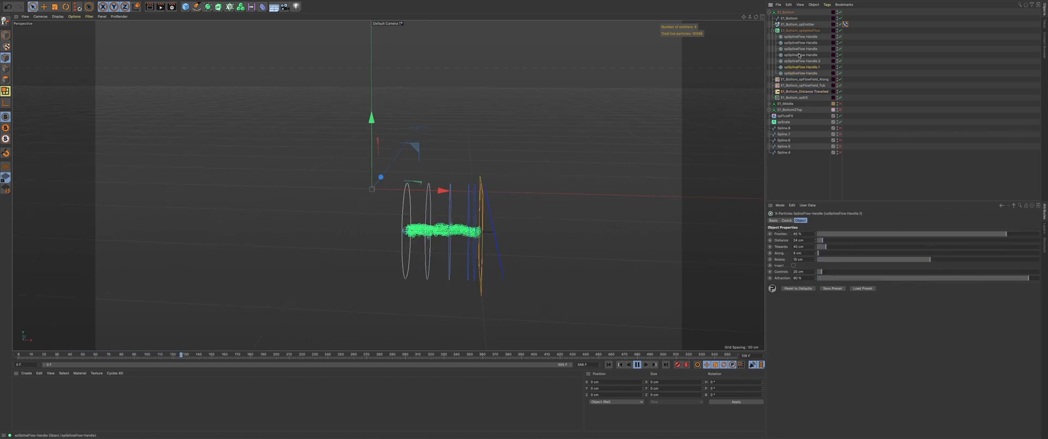
{"action": "left_click", "coordinate": [798, 56], "text": "shift"}
{"action": "key", "text": "Delete"}
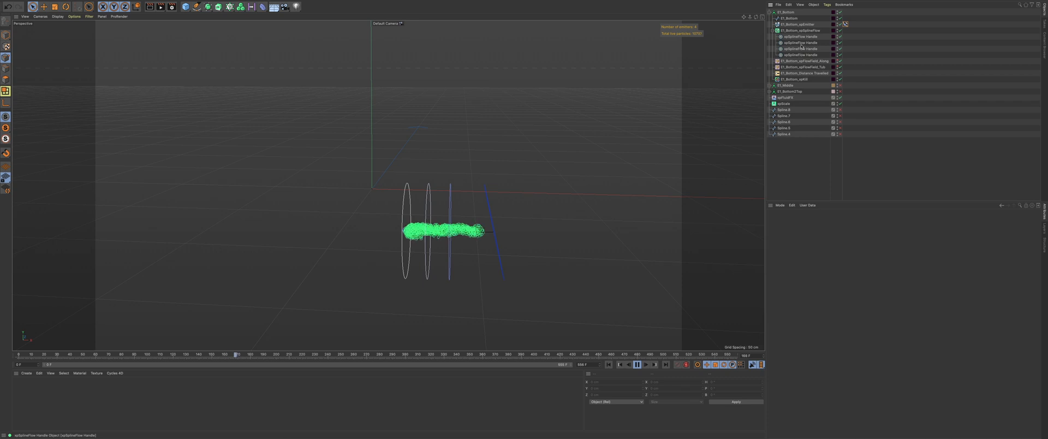
{"action": "left_click", "coordinate": [801, 43]}
{"action": "key", "text": "Delete"}
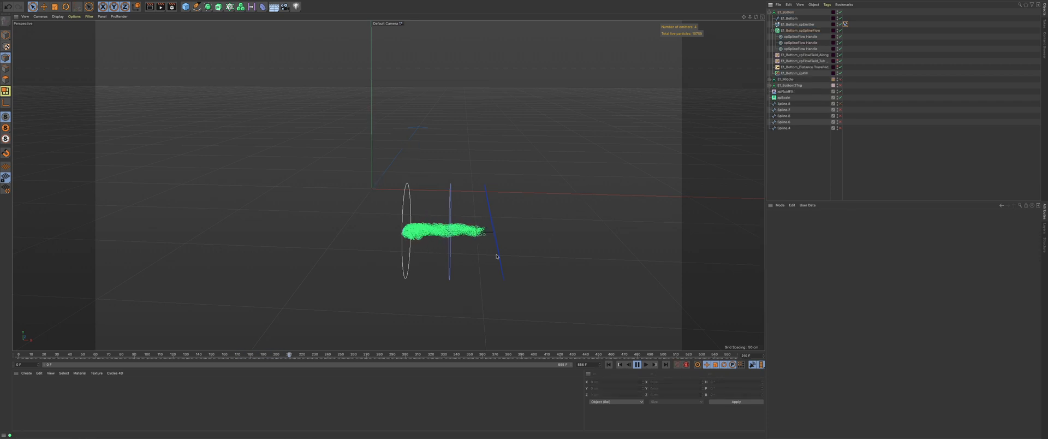
Step: Set the distance of the E1_Bottom Distance Travelled question to 65 cm and check the flow until playback is stopped
{"action": "left_click", "coordinate": [806, 67]}
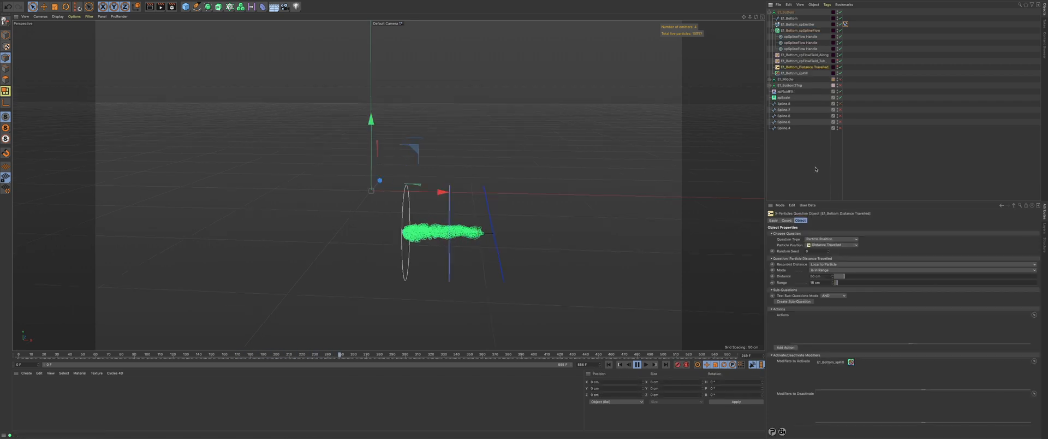
{"action": "double_click", "coordinate": [816, 275]}
{"action": "type", "text": "6"}
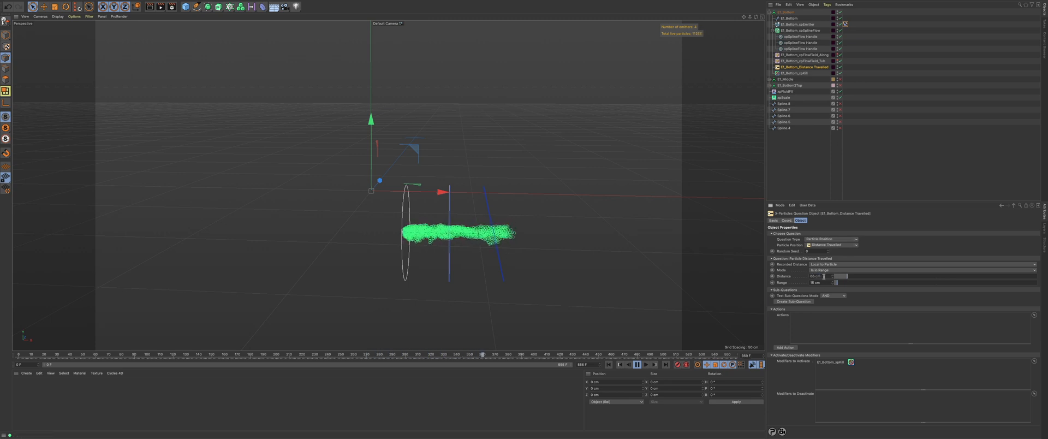
{"action": "left_click_drag", "start_coordinate": [466, 233], "coordinate": [465, 227], "text": "alt"}
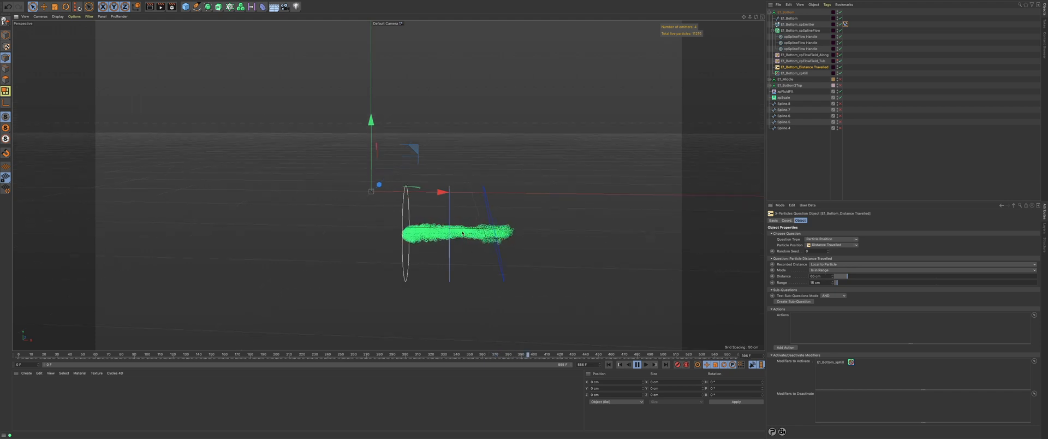
{"action": "scroll", "coordinate": [465, 232], "scroll_direction": "down", "scroll_amount": 2}
{"action": "left_click", "coordinate": [637, 364]}
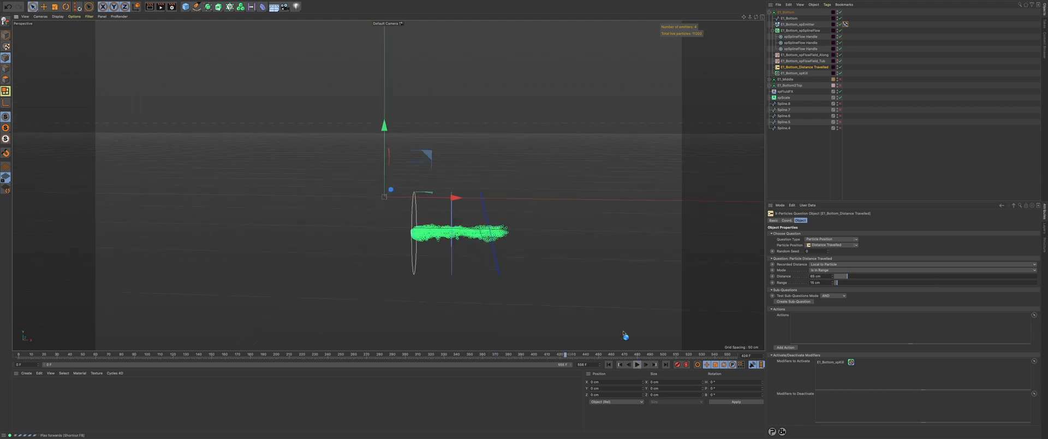
Step: Enable the E1_Middle and E1_Bottom2Top groups with all their objects and collapse both groups
{"action": "left_click", "coordinate": [769, 85]}
{"action": "left_click", "coordinate": [769, 80]}
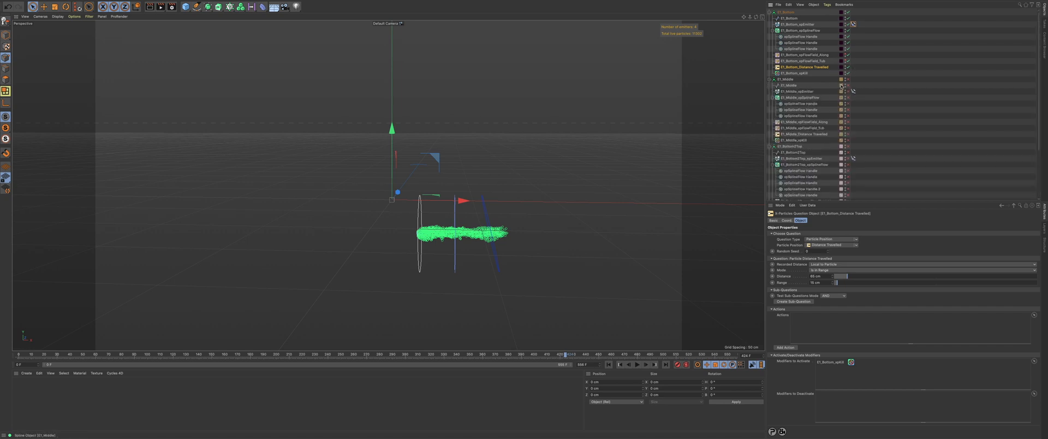
{"action": "left_click", "coordinate": [847, 79]}
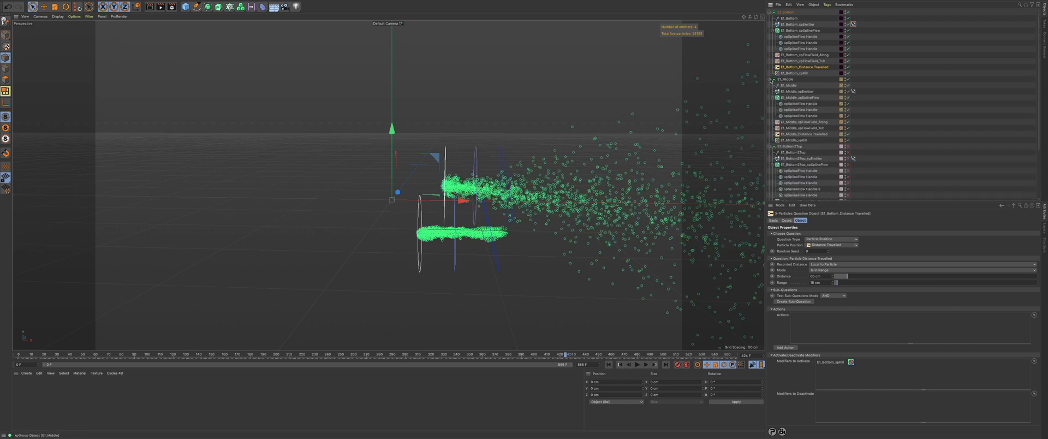
{"action": "left_click", "coordinate": [804, 122]}
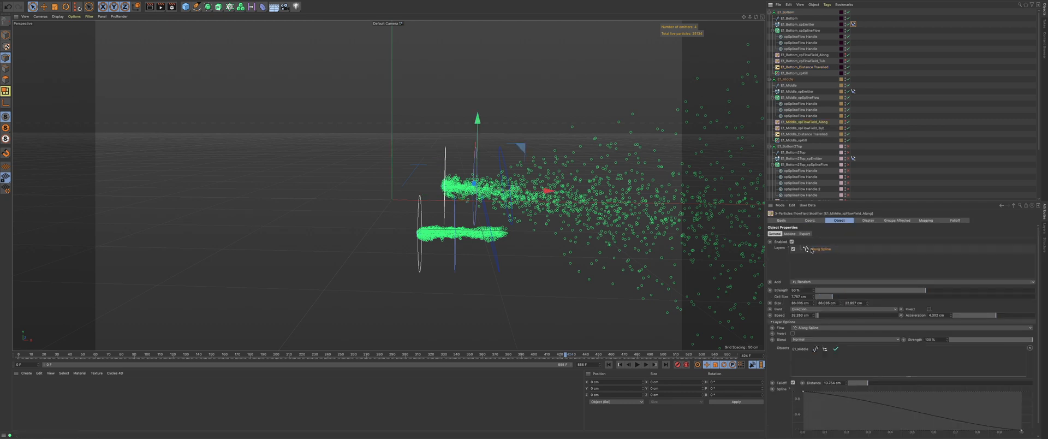
{"action": "left_click", "coordinate": [770, 79]}
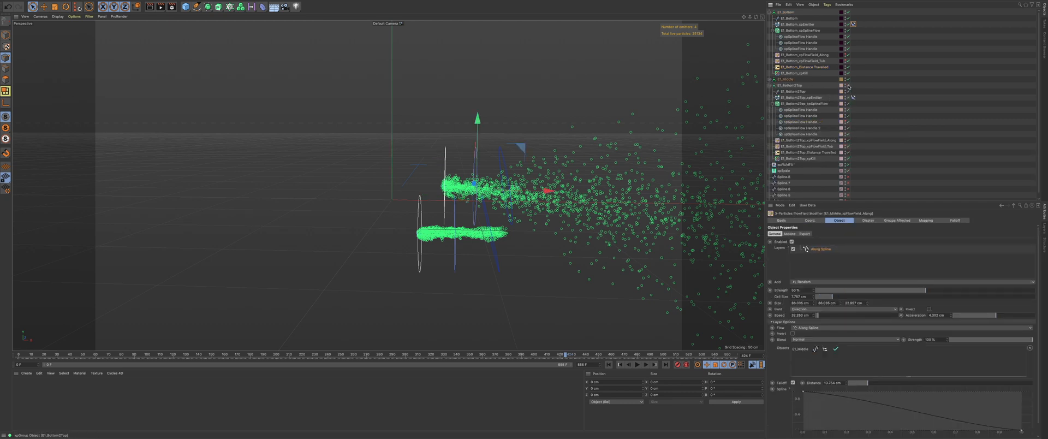
{"action": "left_click", "coordinate": [770, 85]}
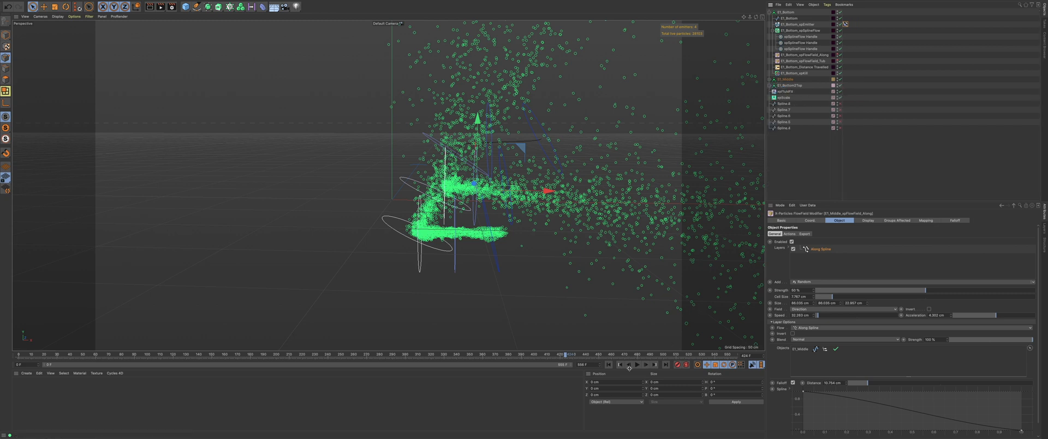
Step: Play the simulation from frame 0 to examine how the three E splines fill together
{"action": "left_click", "coordinate": [608, 364]}
{"action": "left_click", "coordinate": [637, 364]}
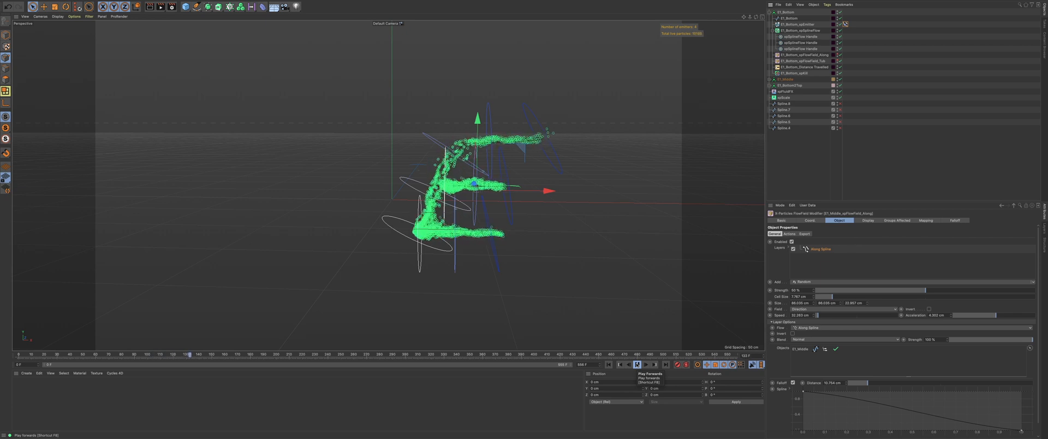
{"action": "left_click", "coordinate": [637, 365]}
{"action": "left_click", "coordinate": [609, 365]}
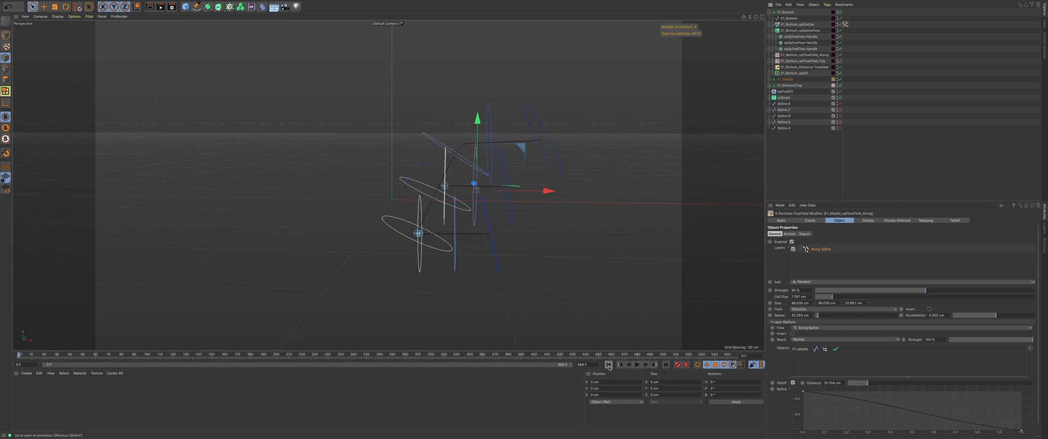
{"action": "left_click", "coordinate": [637, 364]}
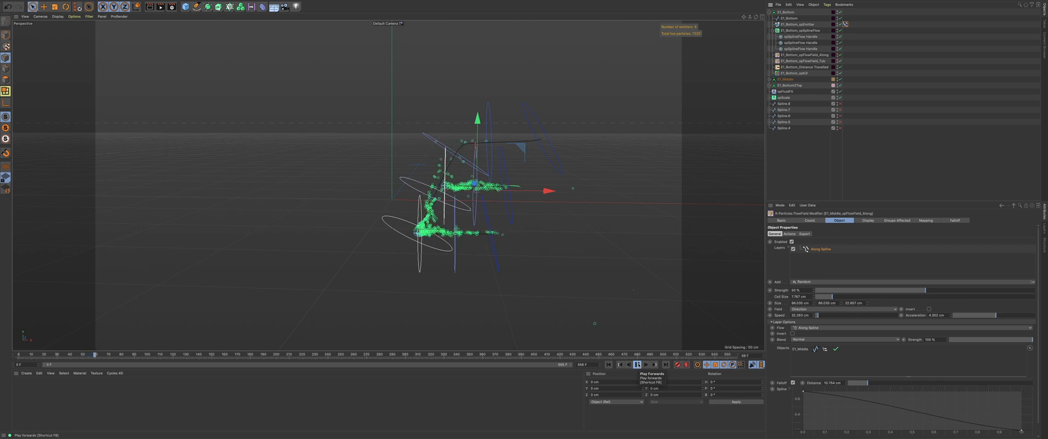
{"action": "left_click", "coordinate": [637, 364]}
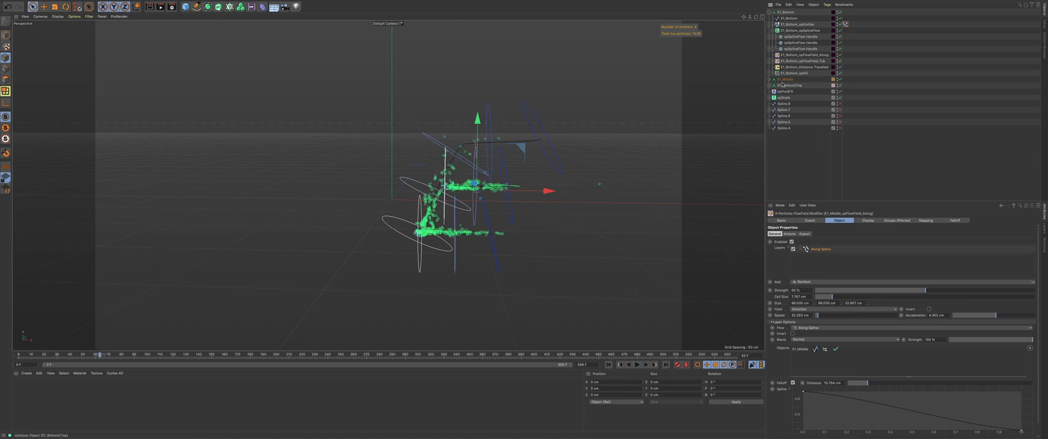
Step: Turn off Emit all Frames for the E1_Middle emitter and set its Start Emit to 40 F
{"action": "left_click", "coordinate": [769, 80]}
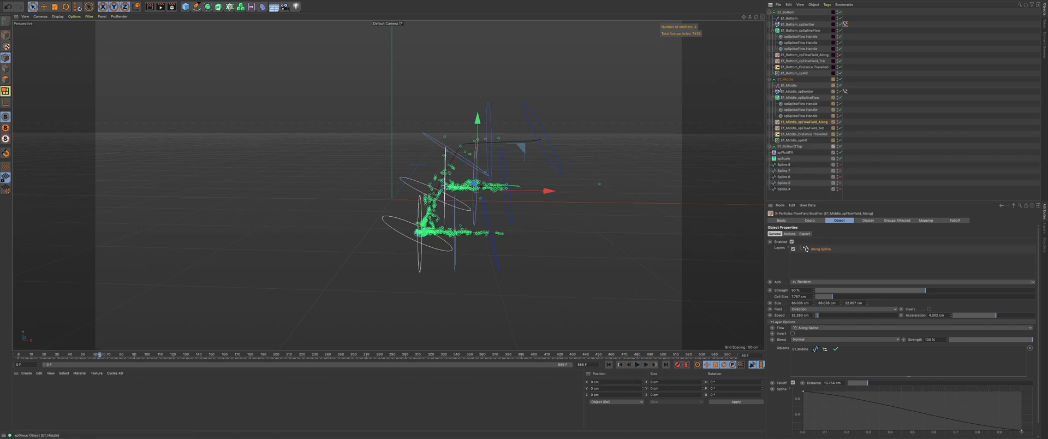
{"action": "left_click", "coordinate": [794, 92]}
{"action": "left_click", "coordinate": [856, 221]}
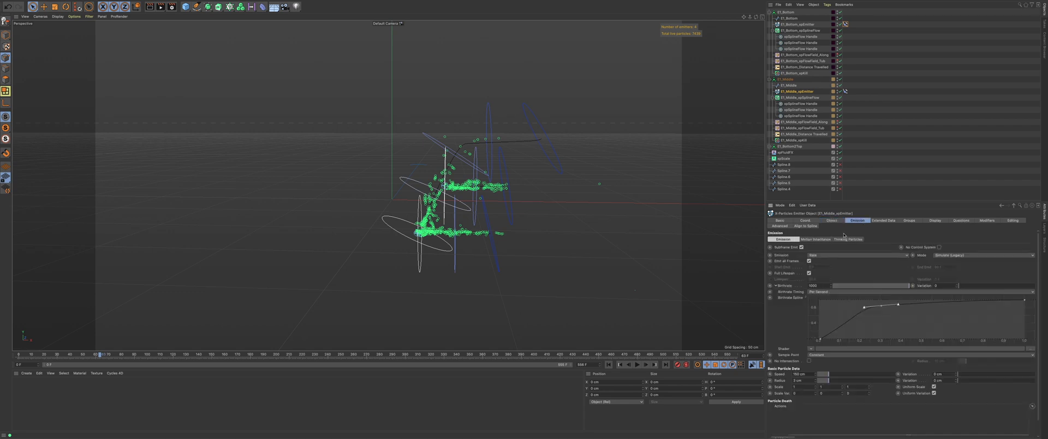
{"action": "left_click", "coordinate": [808, 261]}
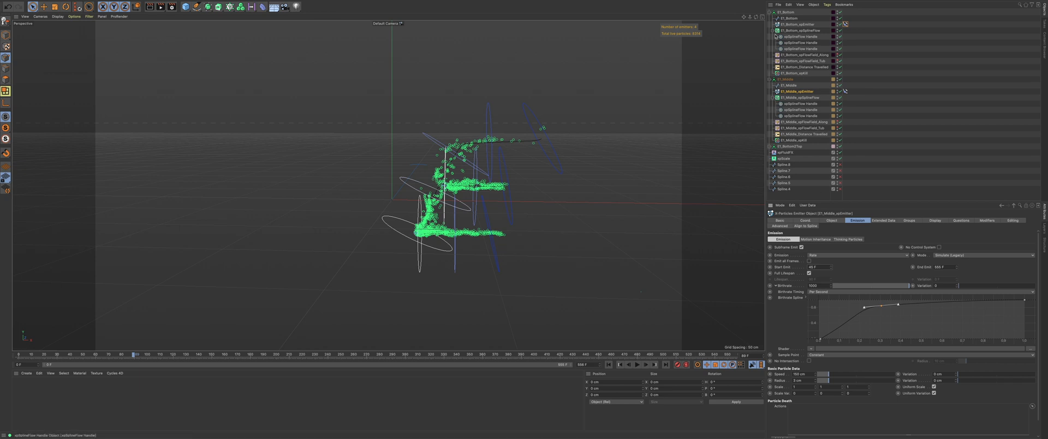
{"action": "middle_click_drag", "start_coordinate": [528, 171], "coordinate": [499, 162], "text": "alt"}
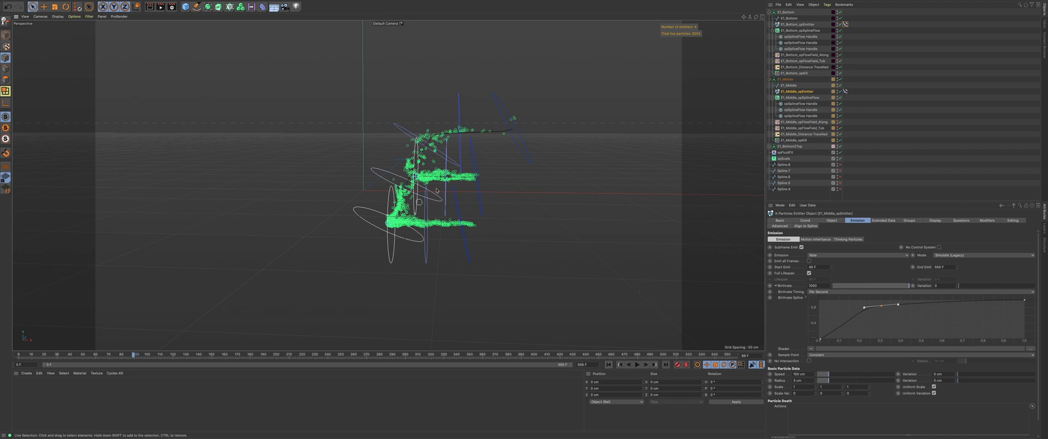
{"action": "mouse_move", "coordinate": [439, 184]}
{"action": "left_mouse_down", "text": "alt"}
{"action": "mouse_move", "coordinate": [562, 166]}
{"action": "mouse_move", "coordinate": [445, 173]}
{"action": "mouse_move", "coordinate": [499, 180]}
{"action": "mouse_move", "coordinate": [442, 187]}
{"action": "left_mouse_up", "text": "alt"}
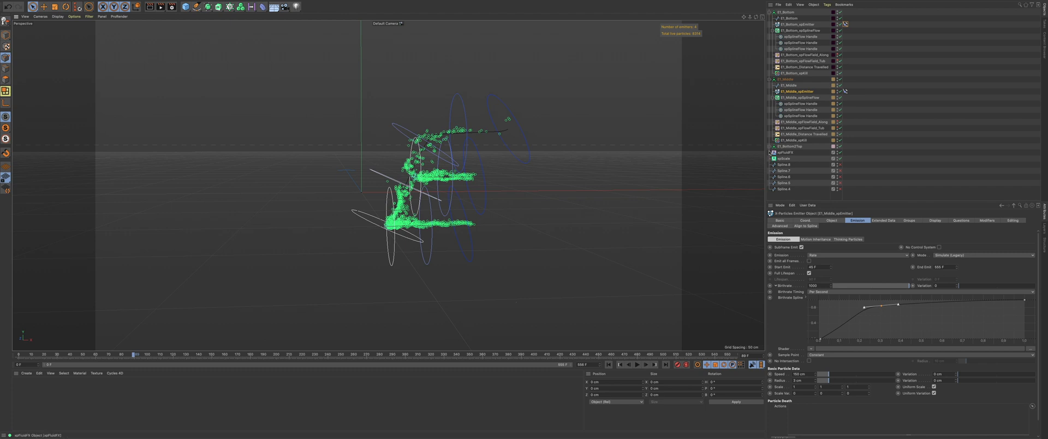
Step: Show the scene's layers and collapse the E1_Bottom, E1_Middle and E1_Bottom2Top groups
{"action": "left_click", "coordinate": [1043, 228]}
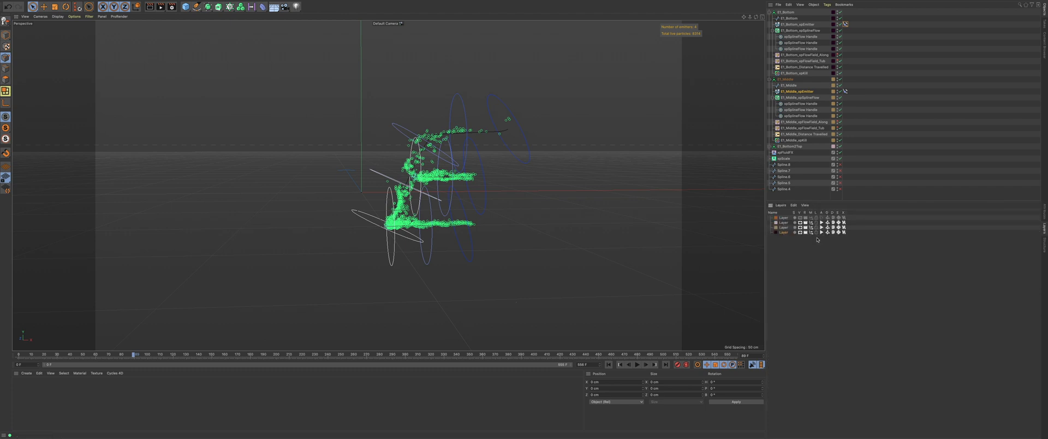
{"action": "left_click", "coordinate": [769, 13]}
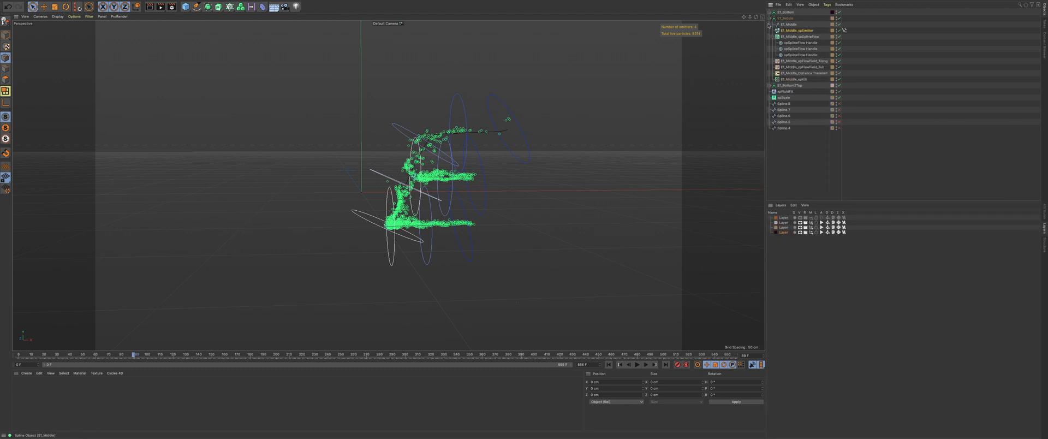
{"action": "left_click", "coordinate": [768, 18]}
{"action": "left_click", "coordinate": [769, 24]}
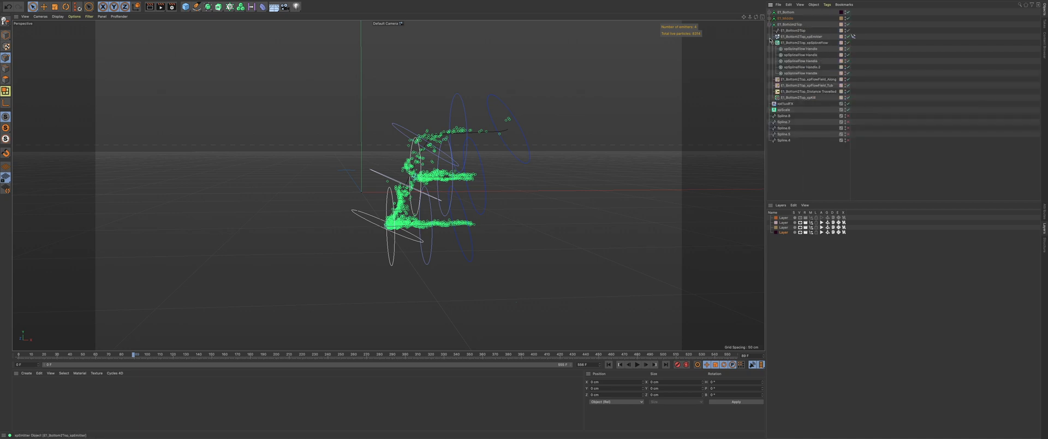
{"action": "left_click", "coordinate": [769, 24]}
{"action": "left_click", "coordinate": [867, 138]}
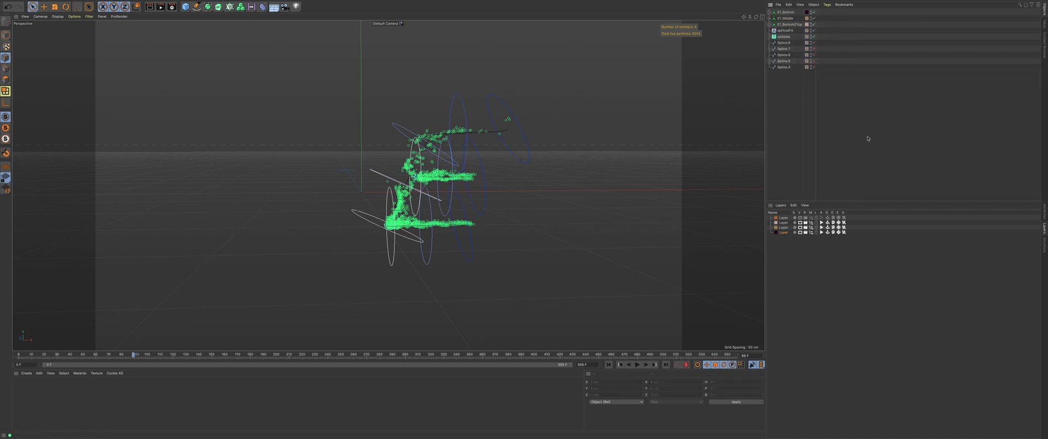
Step: Re-enable the letter R's layer, including its view, animation, generators and expressions, and rewind to frame 0
{"action": "left_click", "coordinate": [799, 218]}
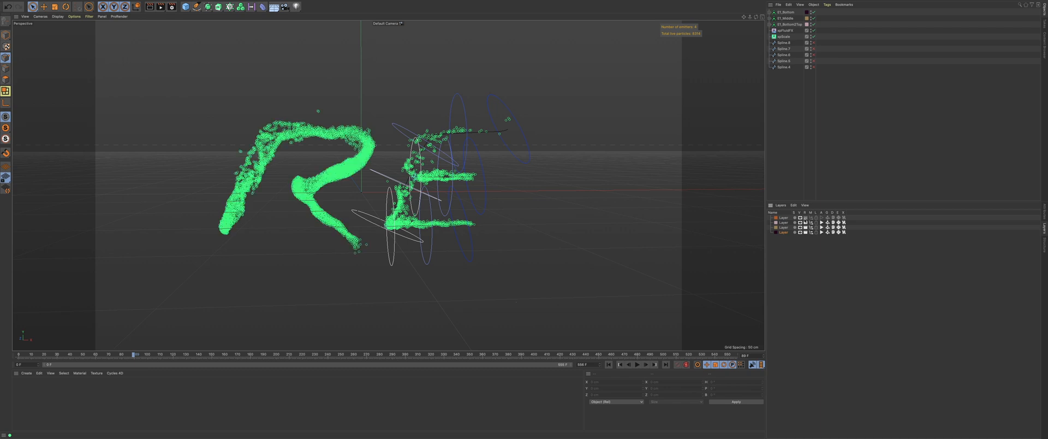
{"action": "left_click", "coordinate": [822, 218]}
{"action": "left_click", "coordinate": [829, 218]}
{"action": "left_click", "coordinate": [838, 219]}
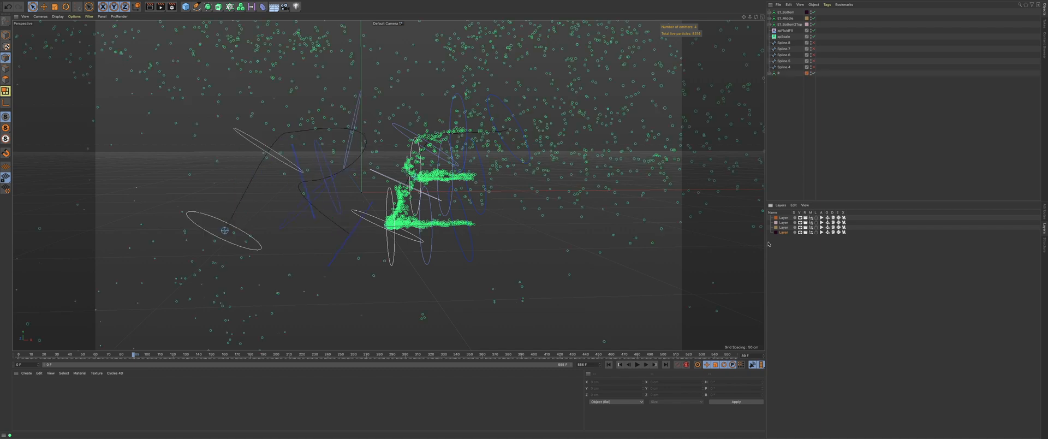
{"action": "left_click", "coordinate": [608, 365]}
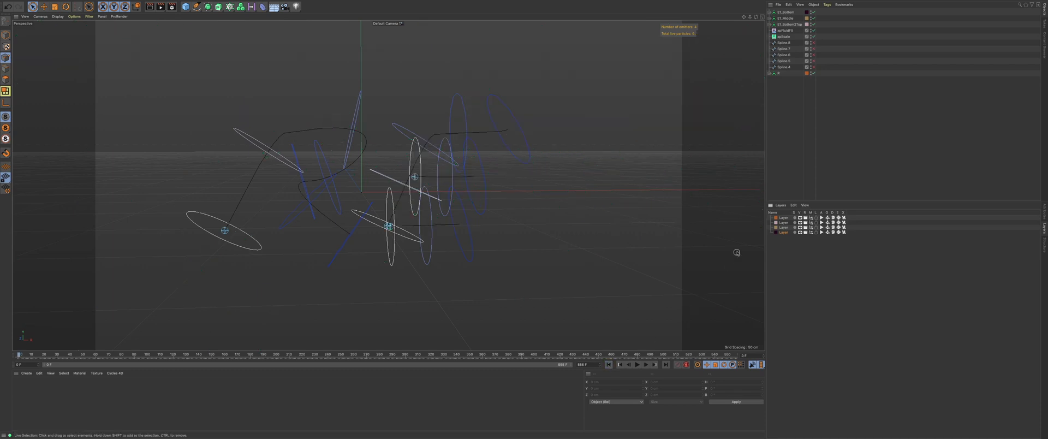
Step: Rename the two lowest layers in the list E1_Bottom and E1_Middle after their groups
{"action": "double_click", "coordinate": [787, 12]}
{"action": "key", "text": "ctrl+c"}
{"action": "double_click", "coordinate": [783, 231]}
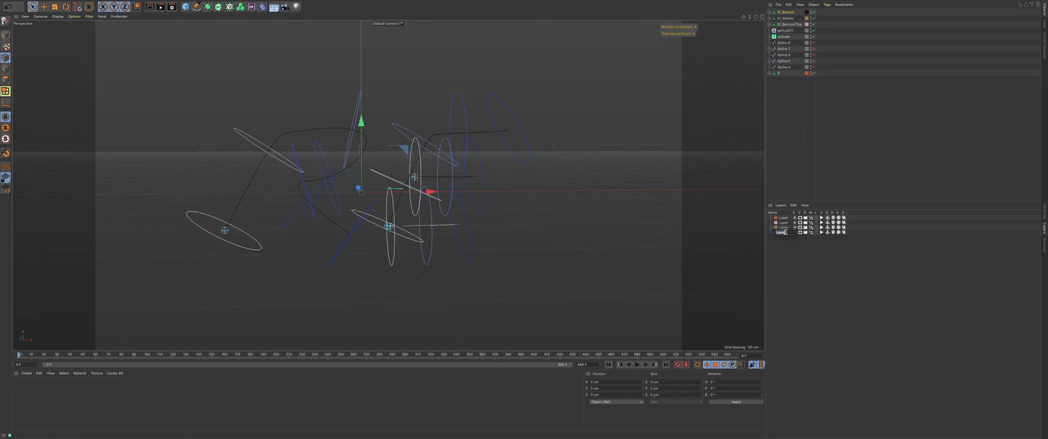
{"action": "key", "text": "ctrl+v"}
{"action": "key", "text": "Return"}
{"action": "double_click", "coordinate": [787, 19]}
{"action": "key", "text": "ctrl+c"}
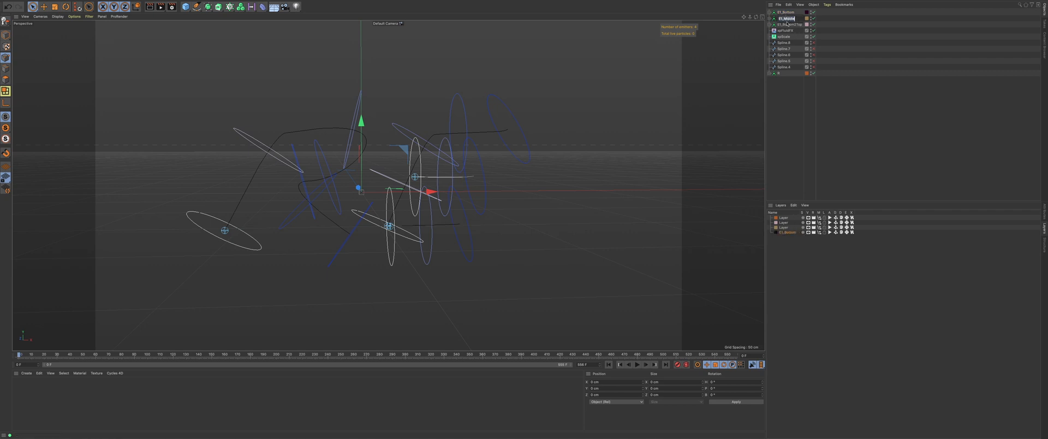
{"action": "double_click", "coordinate": [783, 227]}
{"action": "key", "text": "ctrl+v"}
Step: Rename the remaining two layers E1_Bottom2Top and R after their groups
{"action": "double_click", "coordinate": [789, 25]}
{"action": "key", "text": "ctrl+c"}
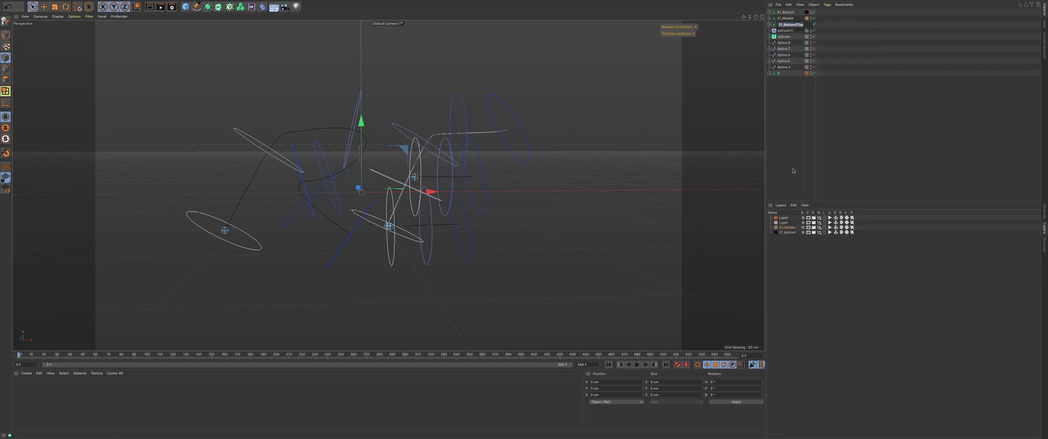
{"action": "double_click", "coordinate": [784, 223]}
{"action": "key", "text": "ctrl+v"}
{"action": "double_click", "coordinate": [778, 73]}
{"action": "key", "text": "ctrl+c"}
{"action": "double_click", "coordinate": [783, 217]}
{"action": "key", "text": "ctrl+v"}
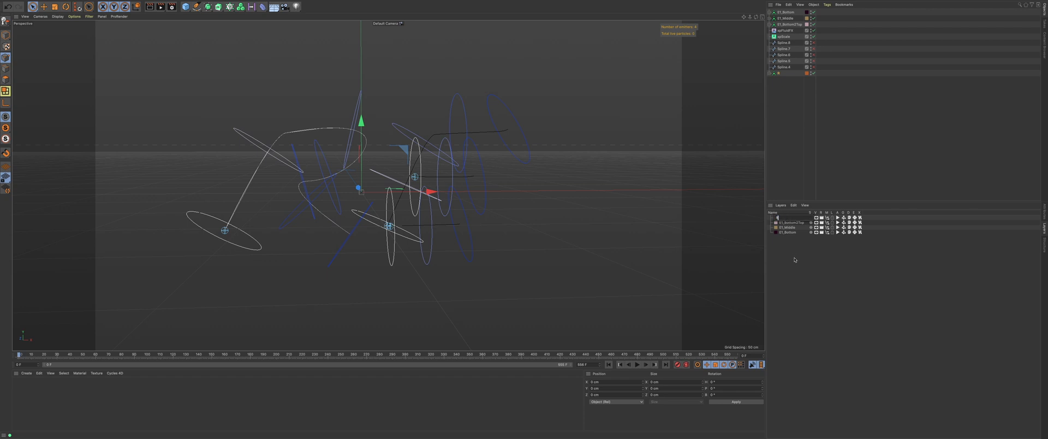
{"action": "left_click", "coordinate": [795, 257]}
Step: Play the simulation of the letters R and E together, and stop it once both letters have filled
{"action": "right_click", "coordinate": [770, 75]}
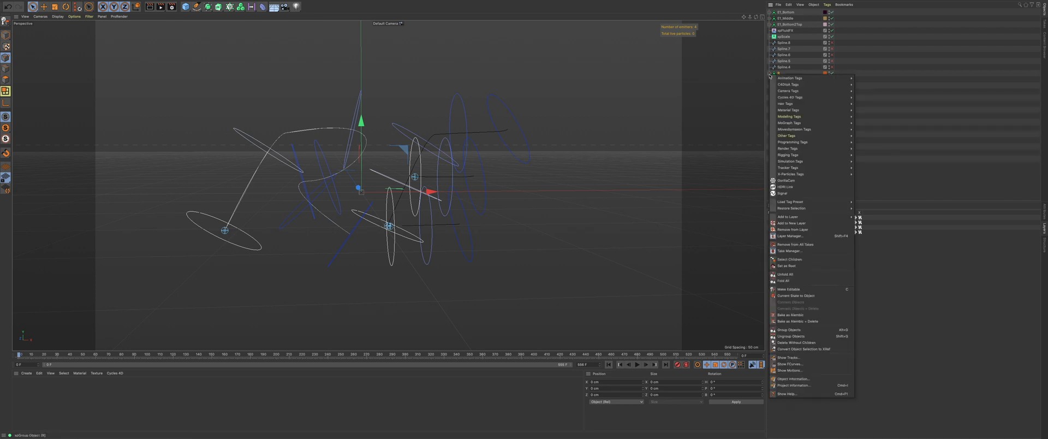
{"action": "left_click", "coordinate": [769, 75]}
{"action": "left_click", "coordinate": [770, 74]}
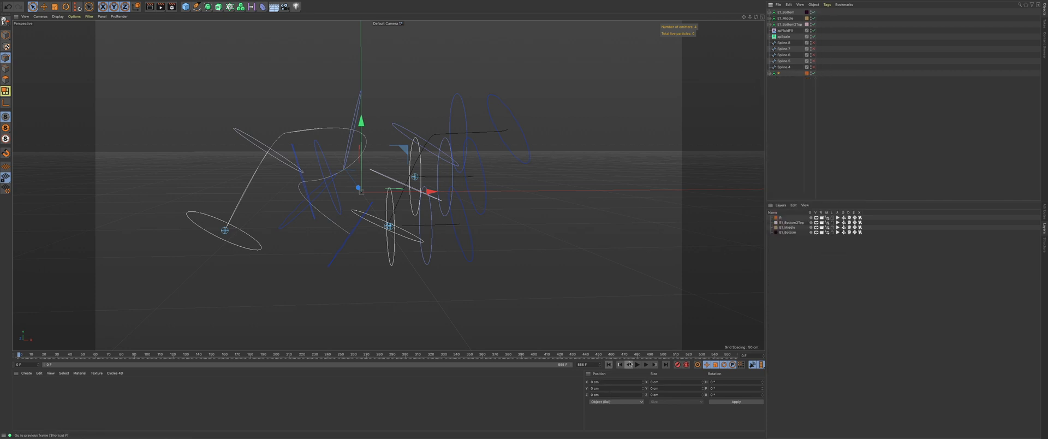
{"action": "left_click", "coordinate": [636, 364]}
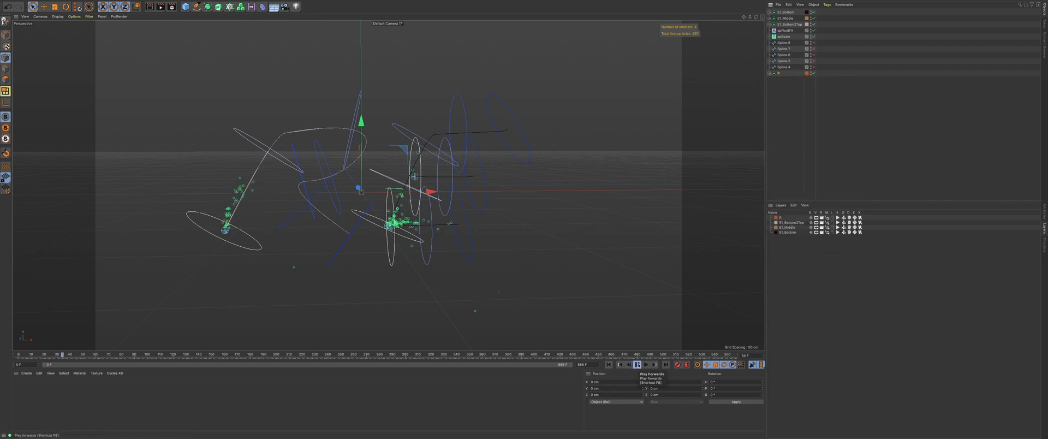
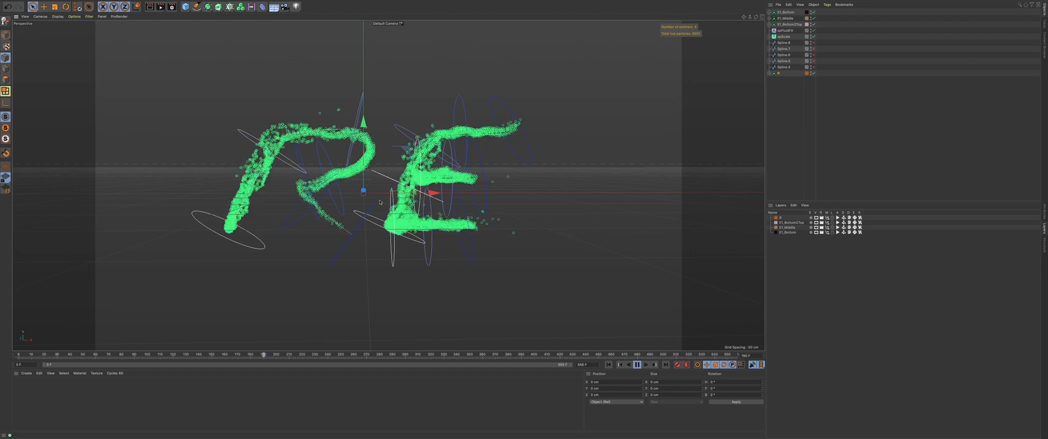
{"action": "left_click", "coordinate": [638, 365]}
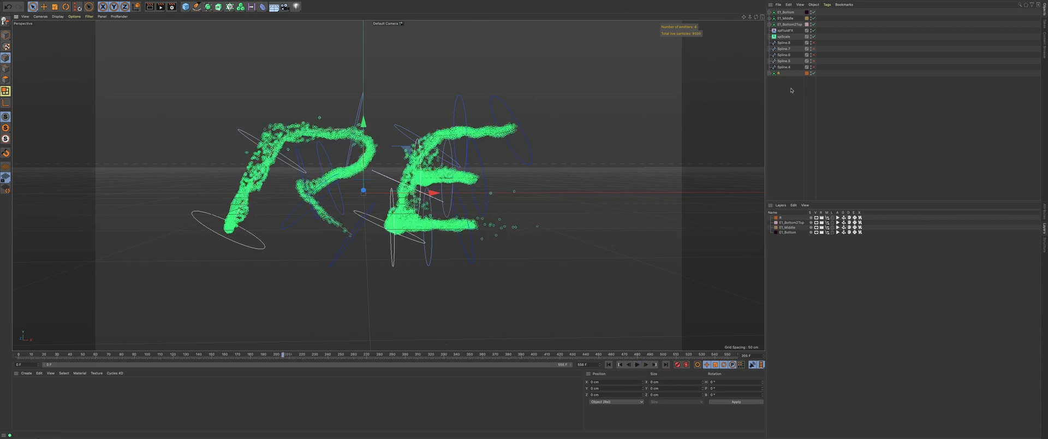
Step: Add an OpenVDB Mesher to the scene by searching the commands for "vdb"
{"action": "left_click", "coordinate": [1043, 214]}
{"action": "left_click", "coordinate": [792, 117]}
{"action": "key", "text": "shift+c"}
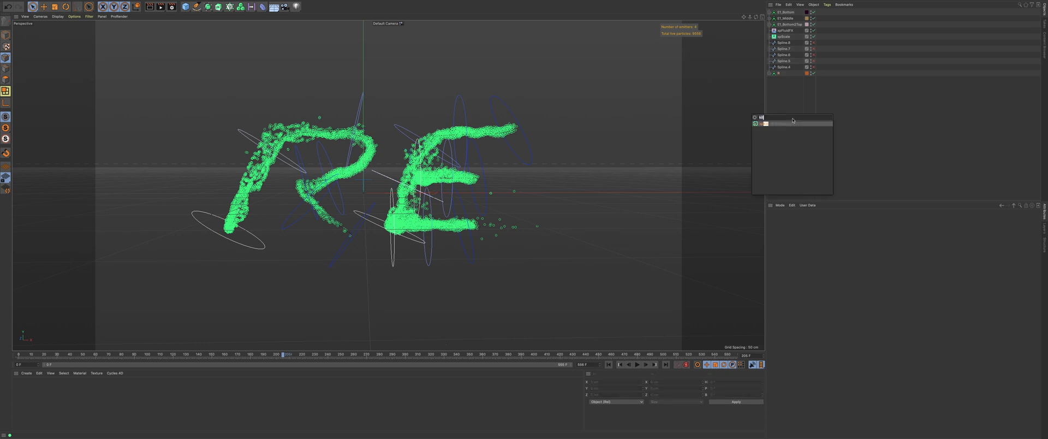
{"action": "type", "text": "vdb"}
{"action": "key", "text": "Return"}
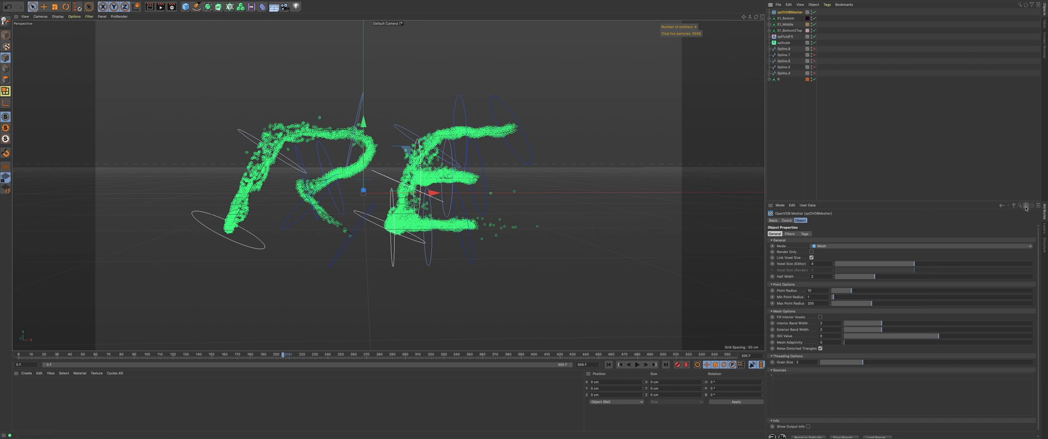
Step: Add the emitters of the R and E1_Bottom2Top groups to the mesher's sources
{"action": "left_click", "coordinate": [770, 80]}
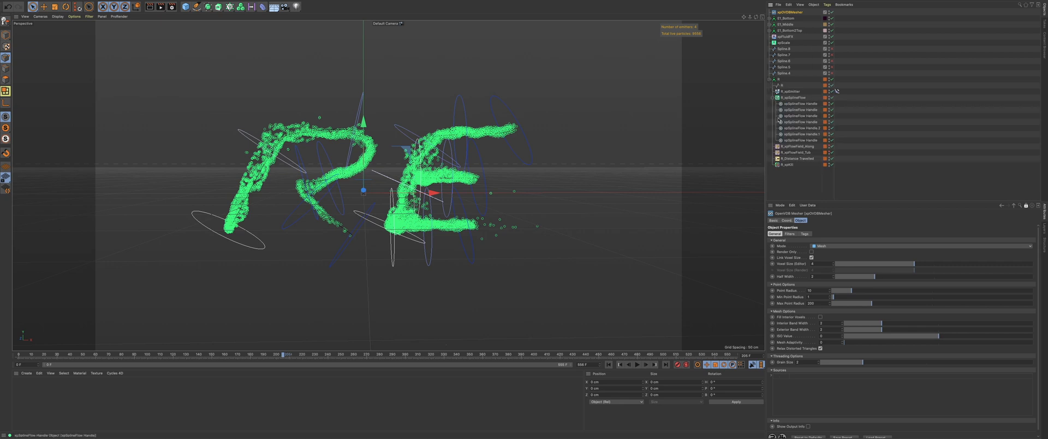
{"action": "left_click_drag", "start_coordinate": [791, 91], "coordinate": [825, 407]}
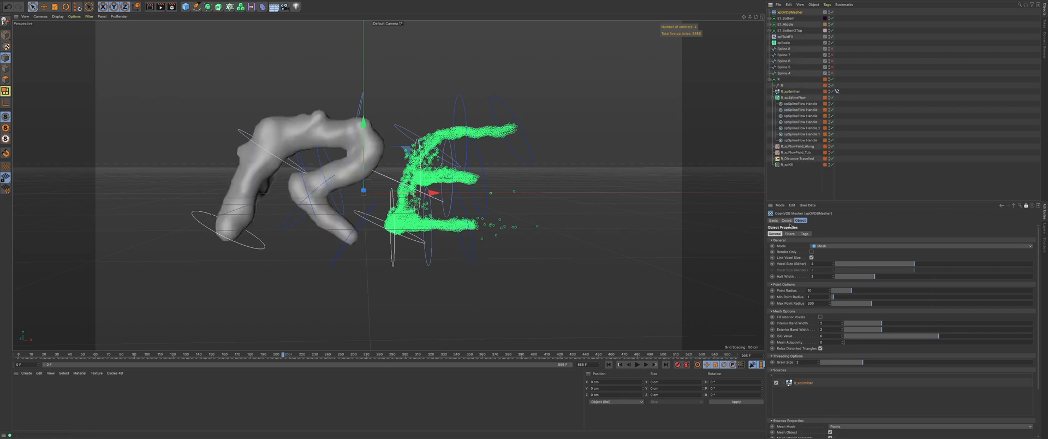
{"action": "left_click", "coordinate": [770, 31]}
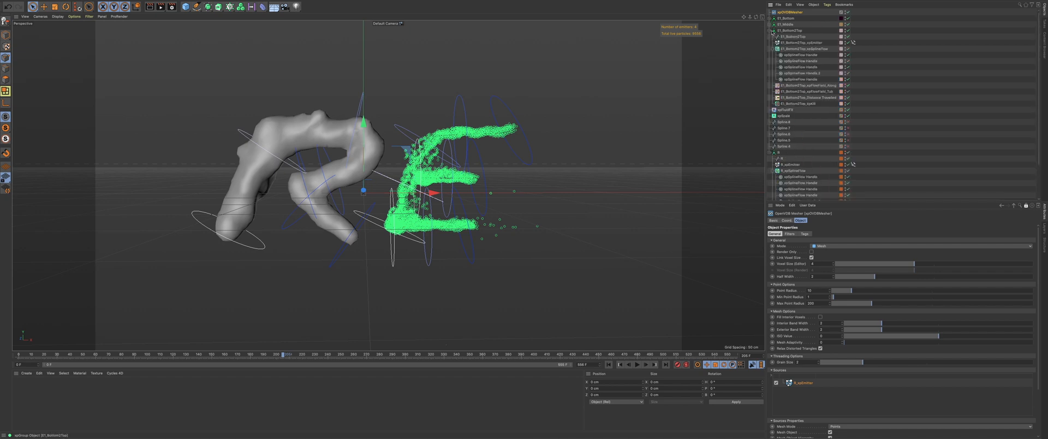
{"action": "left_click_drag", "start_coordinate": [787, 42], "coordinate": [802, 390]}
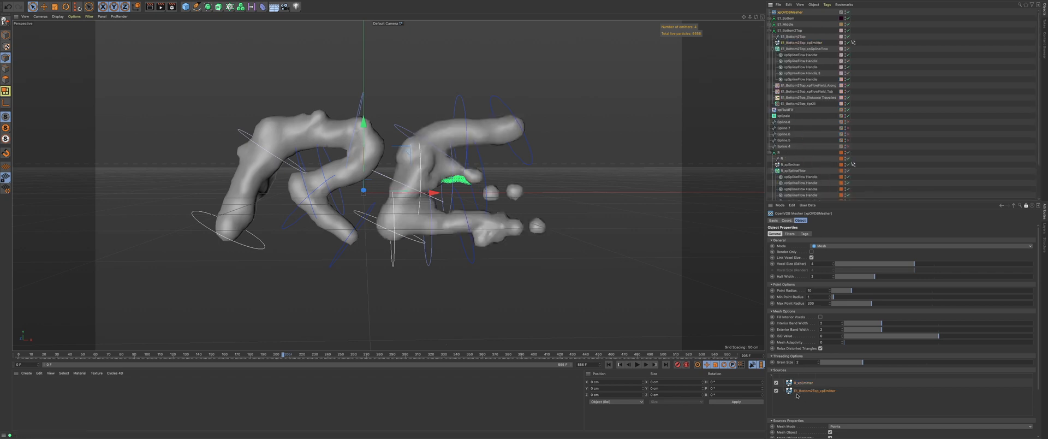
Step: Add the emitters of the E1_Middle and E1_Bottom groups to the mesher's sources
{"action": "left_click", "coordinate": [769, 31]}
{"action": "left_click", "coordinate": [769, 25]}
{"action": "left_click_drag", "start_coordinate": [793, 37], "coordinate": [811, 407]}
{"action": "left_click", "coordinate": [770, 19]}
{"action": "left_click", "coordinate": [770, 85]}
{"action": "left_click", "coordinate": [769, 19]}
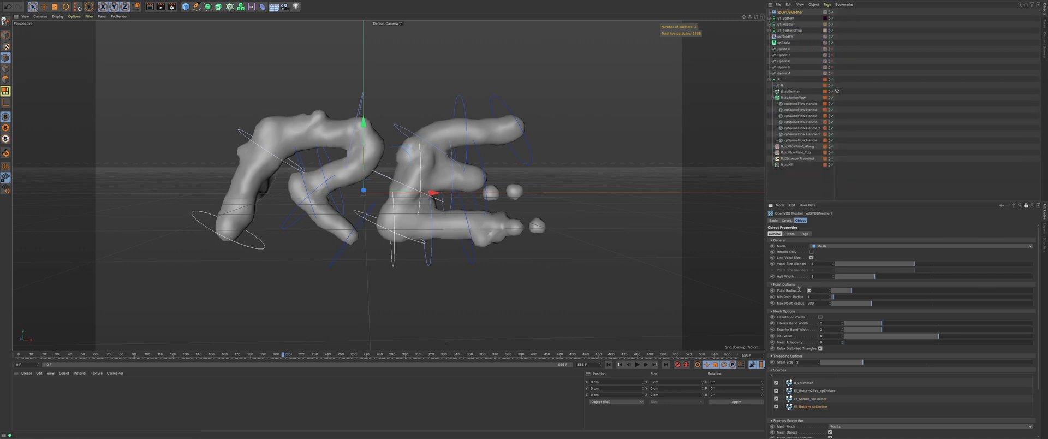
Step: Set the mesher's point radius and minimum point radius to 1.5, and lower its editor voxel size to about 0.5
{"action": "type", "text": "1.5"}
{"action": "key", "text": "Return"}
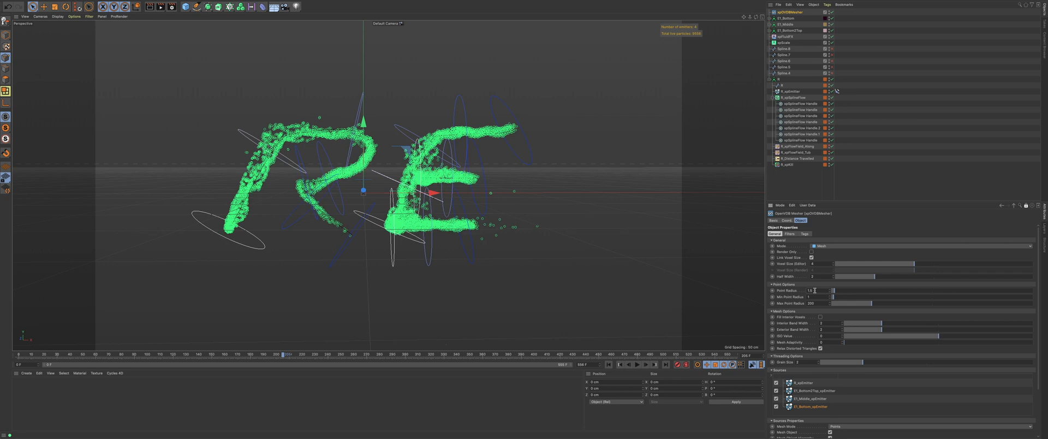
{"action": "left_click_drag", "start_coordinate": [815, 297], "coordinate": [751, 297]}
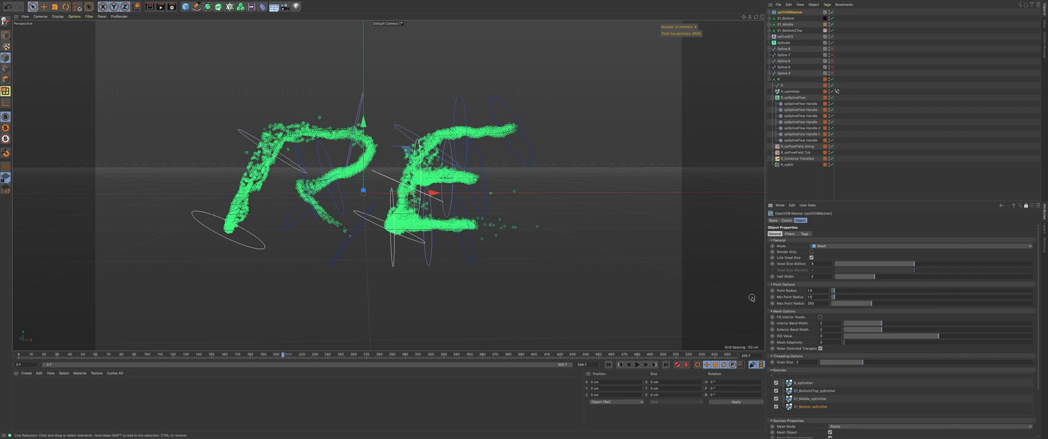
{"action": "left_click", "coordinate": [833, 265]}
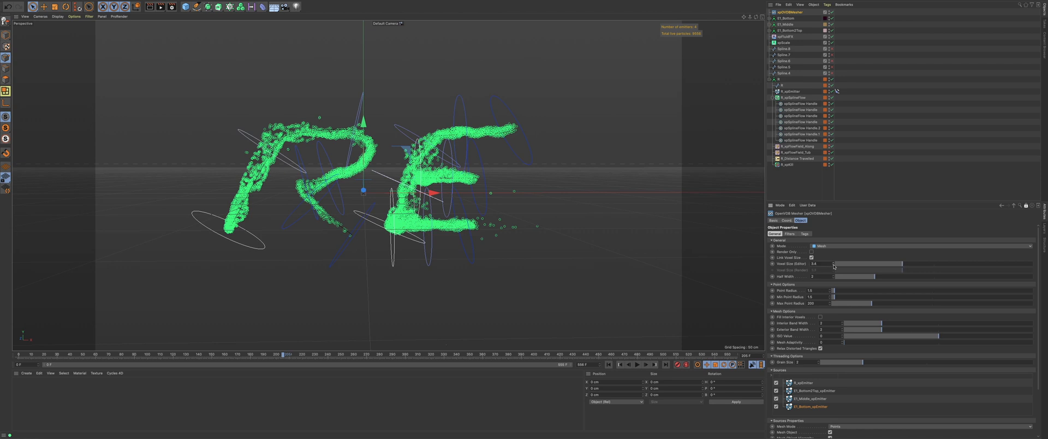
{"action": "left_click_drag", "start_coordinate": [833, 265], "coordinate": [833, 265]}
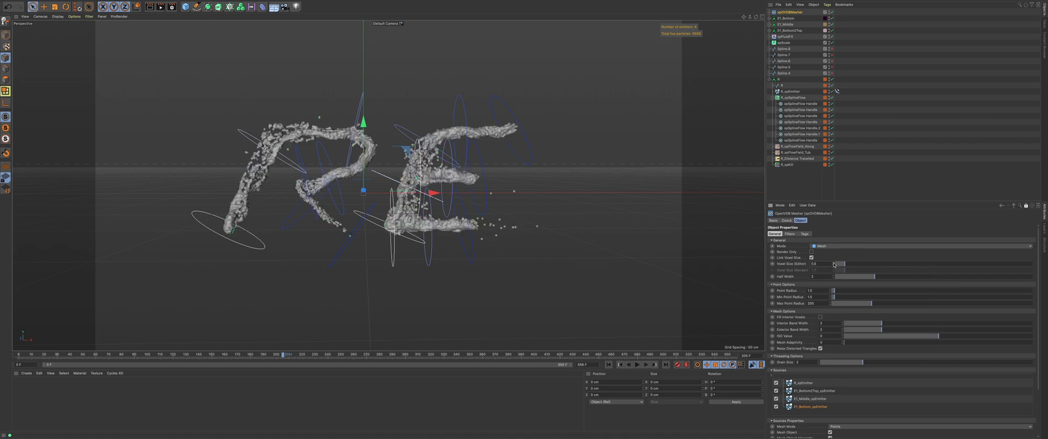
Step: Enable the mesher's filters and add a Gaussian filter beneath the Median filter
{"action": "left_click", "coordinate": [789, 233]}
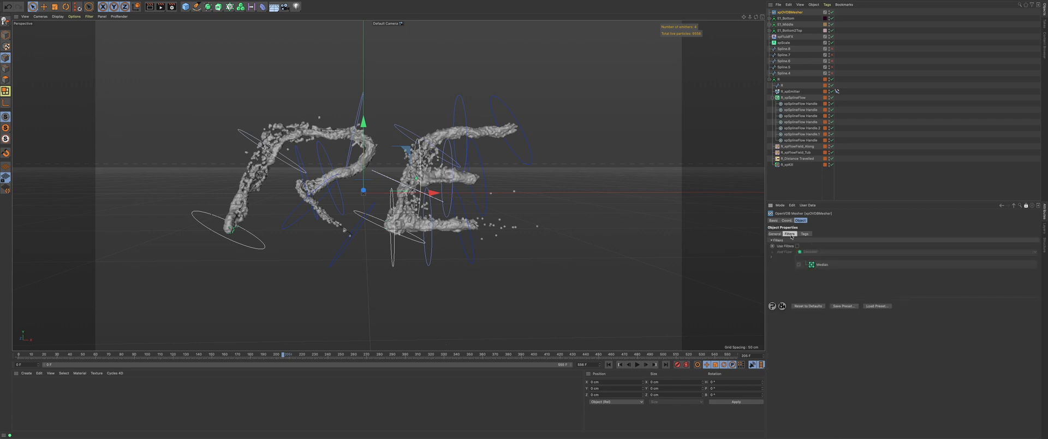
{"action": "left_click", "coordinate": [797, 246]}
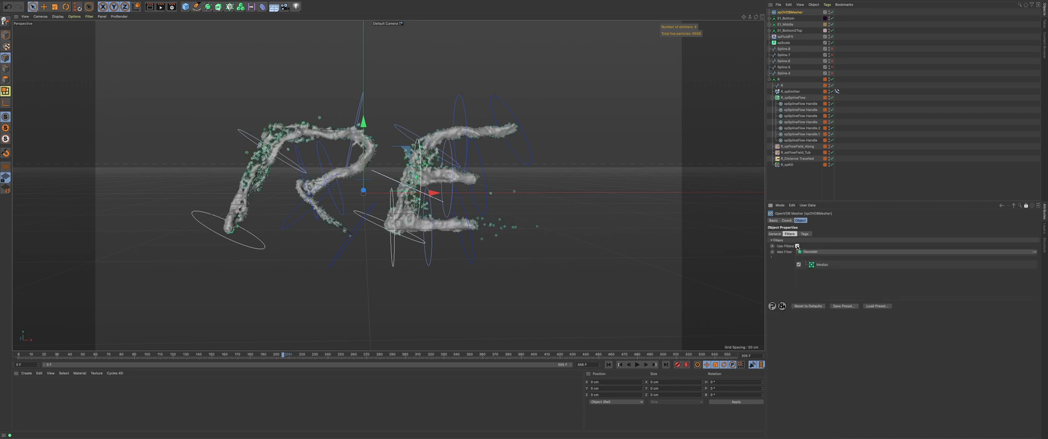
{"action": "left_click", "coordinate": [820, 266]}
{"action": "left_click", "coordinate": [818, 253]}
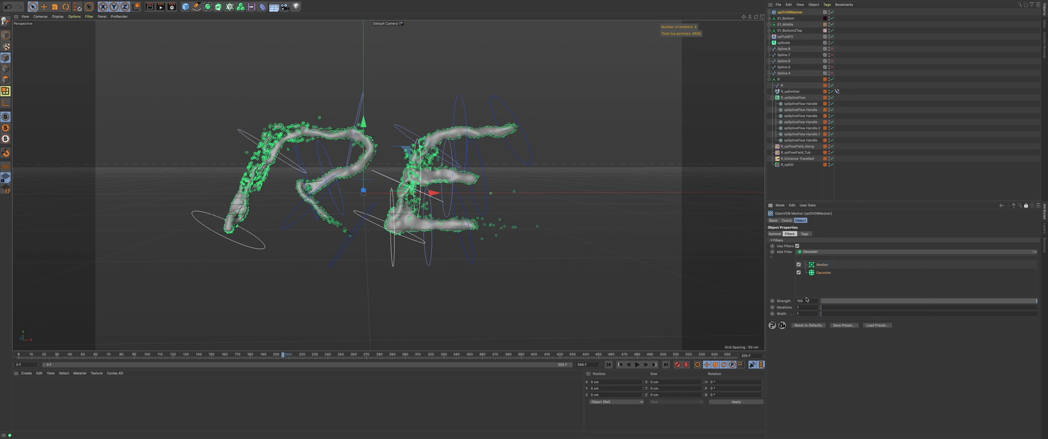
Step: Set the Gaussian filter's strength to 50
{"action": "left_click_drag", "start_coordinate": [806, 299], "coordinate": [723, 300]}
{"action": "type", "text": "50"}
{"action": "key", "text": "Return"}
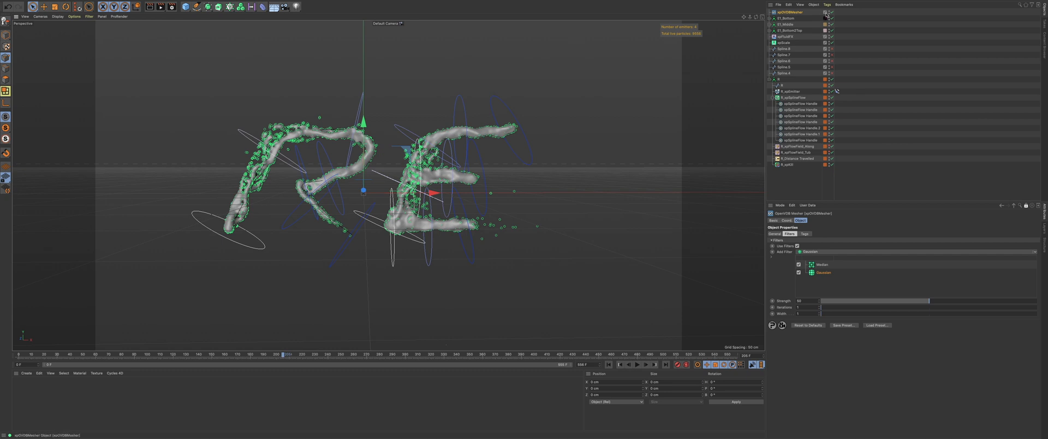
Step: Examine the meshed letters R and E up close and from different angles
{"action": "mouse_move", "coordinate": [423, 154]}
{"action": "left_mouse_down", "text": "alt"}
{"action": "mouse_move", "coordinate": [289, 161]}
{"action": "mouse_move", "coordinate": [418, 158]}
{"action": "left_mouse_up", "text": "alt"}
{"action": "right_click_drag", "start_coordinate": [416, 173], "coordinate": [520, 182], "text": "alt"}
{"action": "scroll", "coordinate": [519, 183], "scroll_direction": "down", "scroll_amount": 5}
{"action": "mouse_move", "coordinate": [519, 182]}
{"action": "left_mouse_down", "text": "alt"}
{"action": "mouse_move", "coordinate": [493, 183]}
{"action": "mouse_move", "coordinate": [520, 182]}
{"action": "left_mouse_up", "text": "alt"}
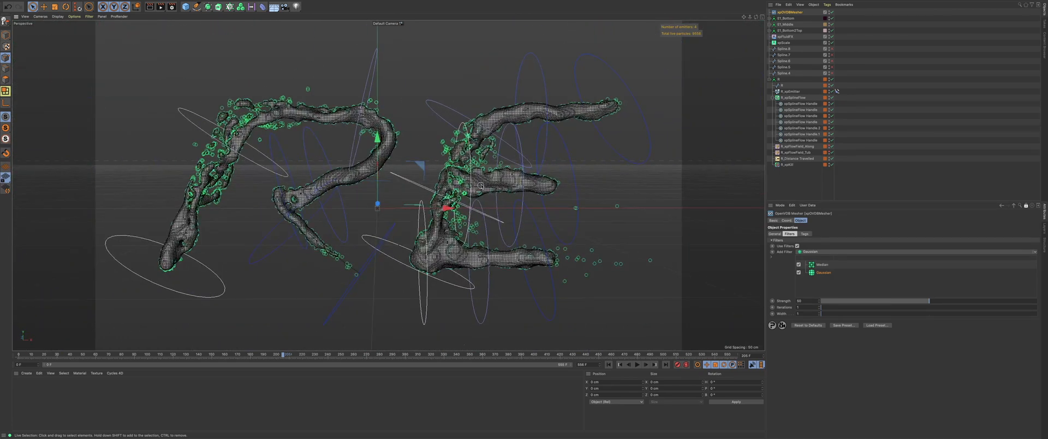
{"action": "middle_click_drag", "start_coordinate": [480, 185], "coordinate": [453, 164], "text": "alt"}
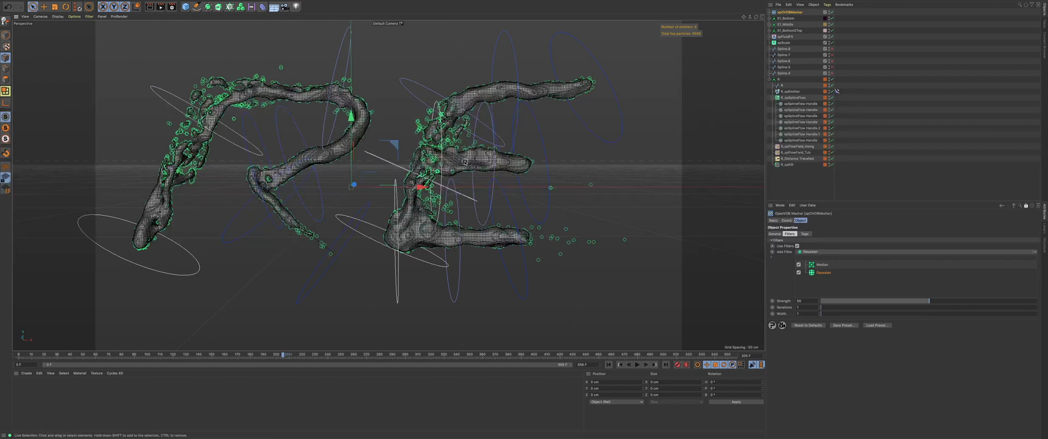
{"action": "left_click_drag", "start_coordinate": [464, 162], "coordinate": [457, 146], "text": "alt"}
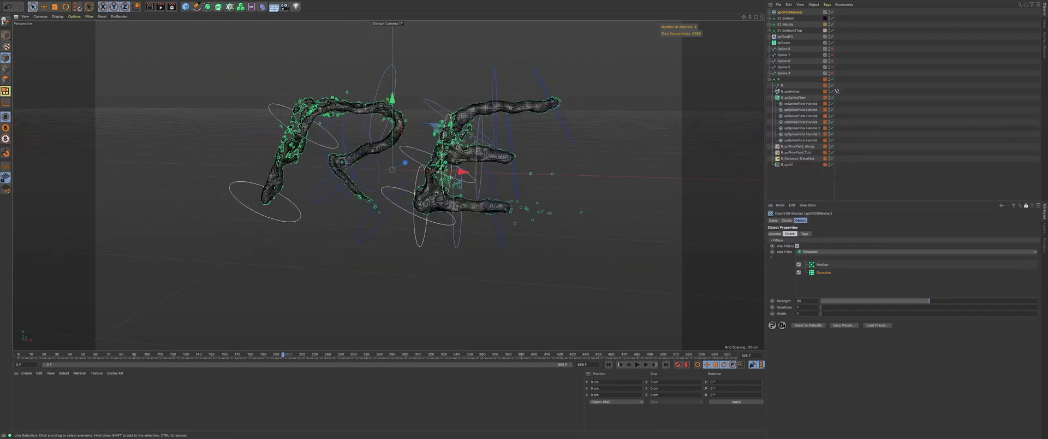
{"action": "middle_click_drag", "start_coordinate": [457, 146], "coordinate": [415, 144], "text": "alt"}
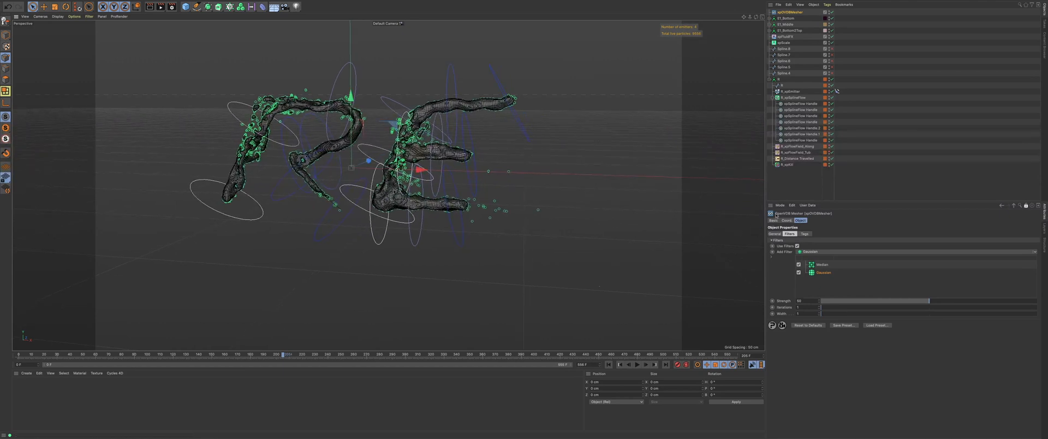
Step: Disable the OpenVDB Mesher and rewind the simulation to frame 0
{"action": "left_click", "coordinate": [777, 221]}
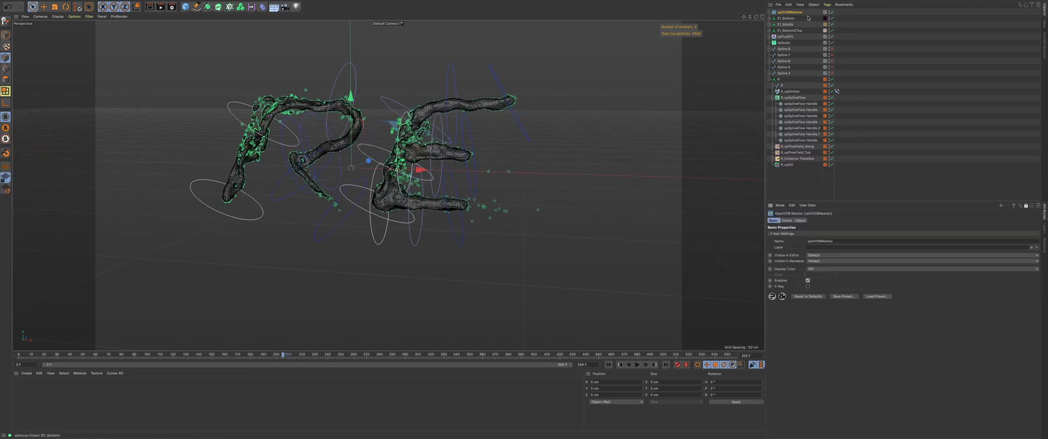
{"action": "left_click", "coordinate": [831, 12]}
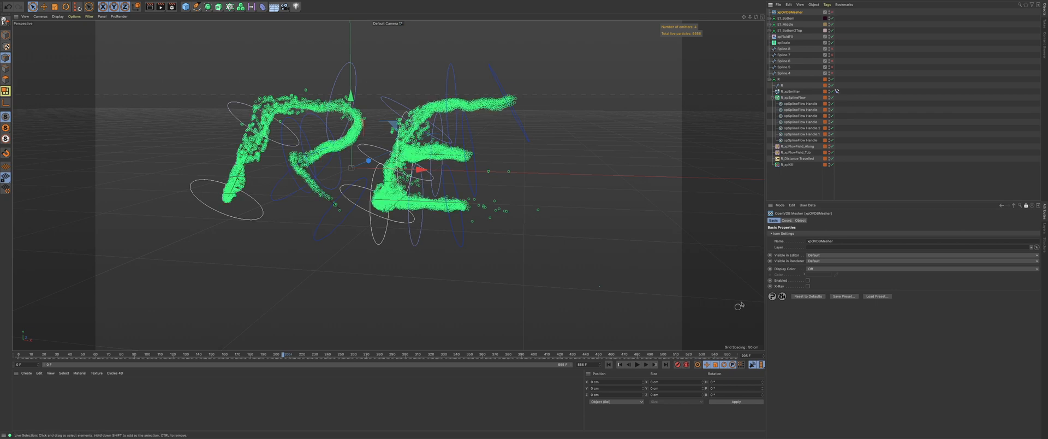
{"action": "left_click", "coordinate": [608, 364]}
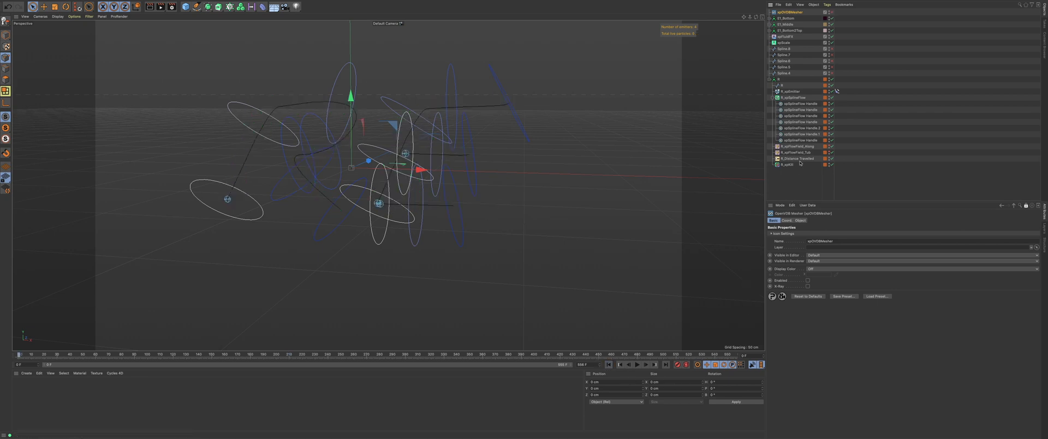
Step: Rename Spline.4, Spline.5 and Spline.6 as E2_Bottom2Top, E2_Middle and E2_Bottom
{"action": "left_click", "coordinate": [771, 80]}
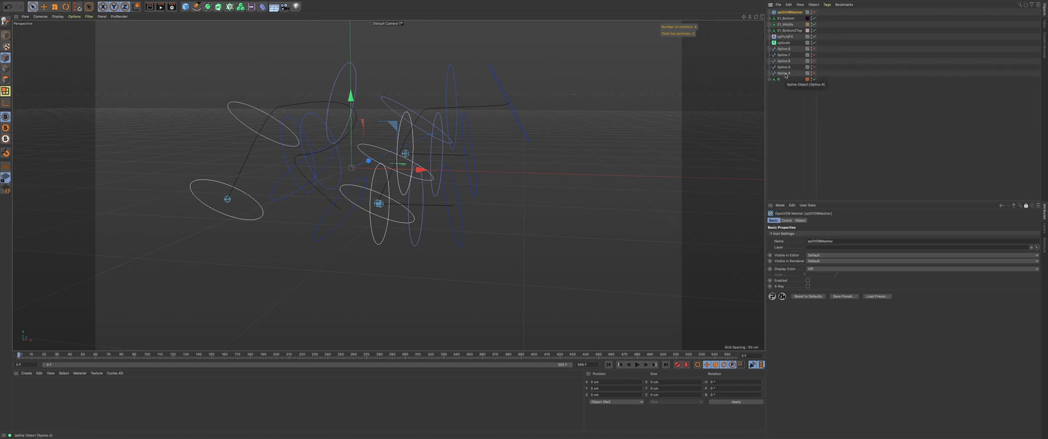
{"action": "left_click", "coordinate": [784, 73]}
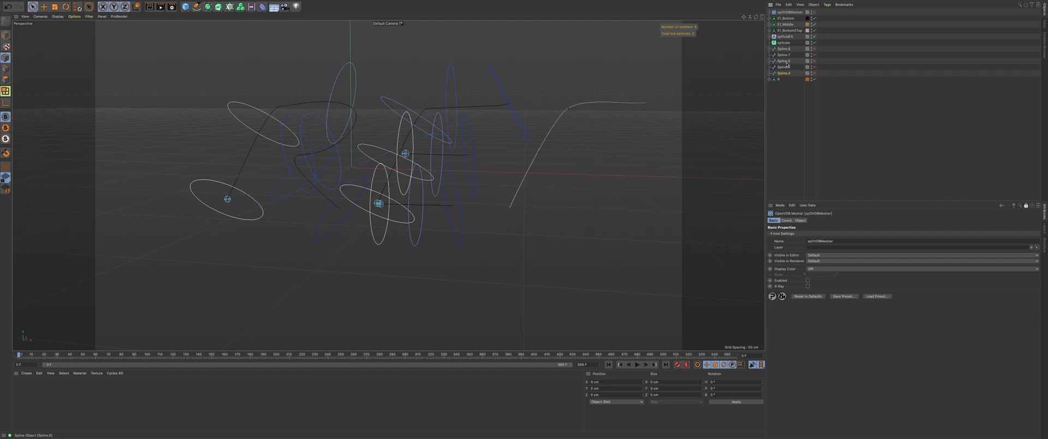
{"action": "double_click", "coordinate": [784, 73]}
{"action": "type", "text": "E3_Bottom2Top"}
{"action": "key", "text": "Return"}
{"action": "double_click", "coordinate": [784, 67]}
{"action": "type", "text": "E2_Middle"}
{"action": "key", "text": "Return"}
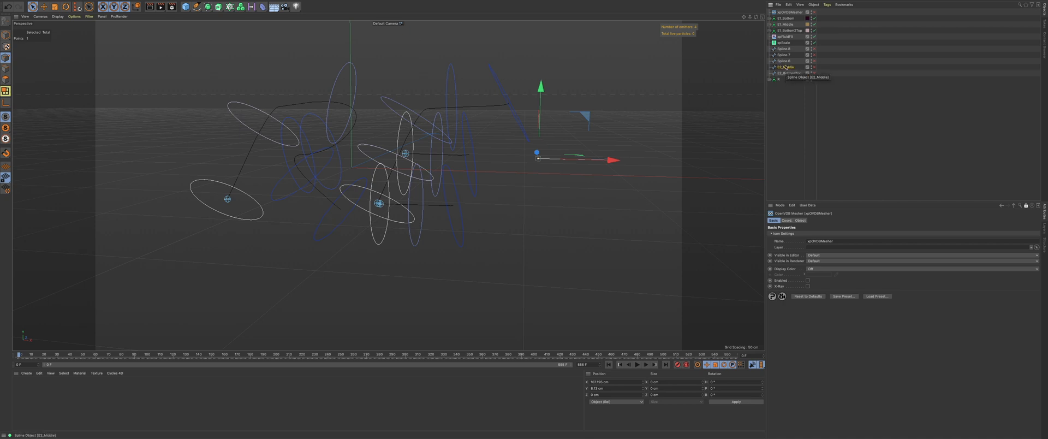
{"action": "double_click", "coordinate": [784, 61]}
{"action": "type", "text": "E2_Bottom"}
{"action": "key", "text": "Return"}
Step: Paste copies of the three E1 groups, and place the R group and the original E1 groups first in the object list
{"action": "key", "text": "super+v"}
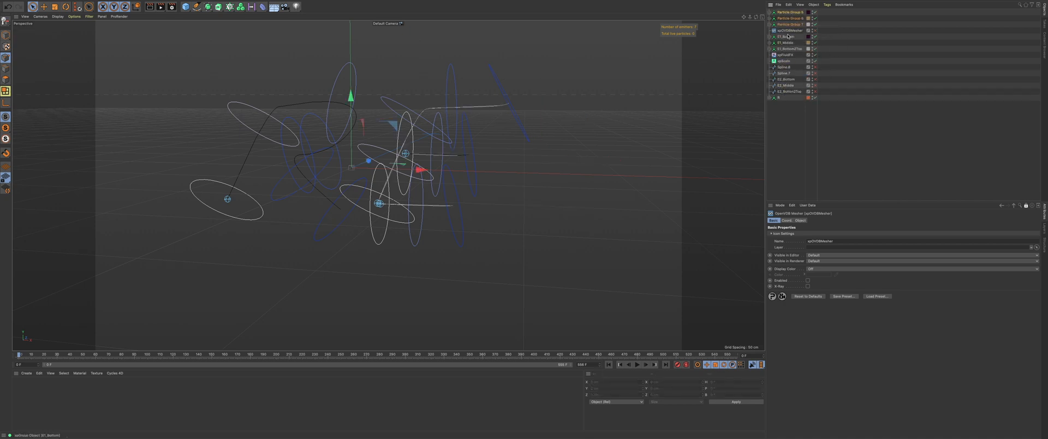
{"action": "left_click_drag", "start_coordinate": [779, 97], "coordinate": [794, 12]}
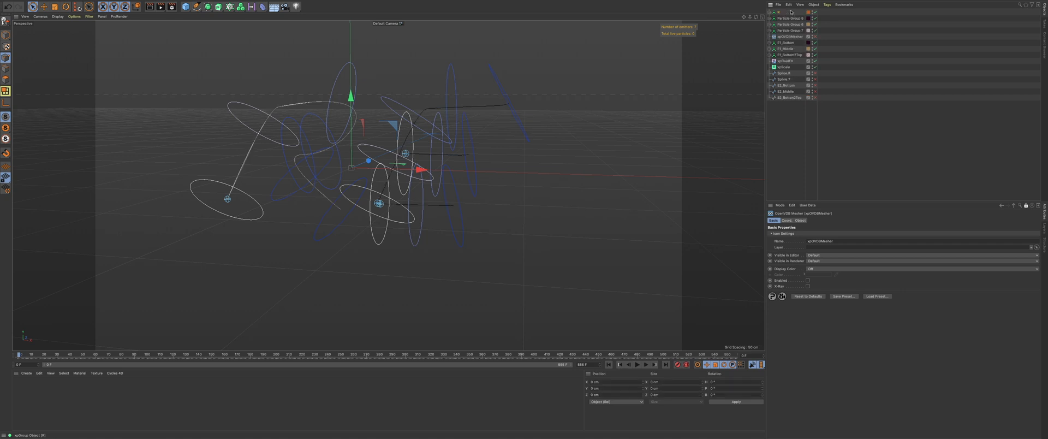
{"action": "left_click", "coordinate": [785, 43]}
{"action": "left_click", "coordinate": [786, 55], "text": "shift"}
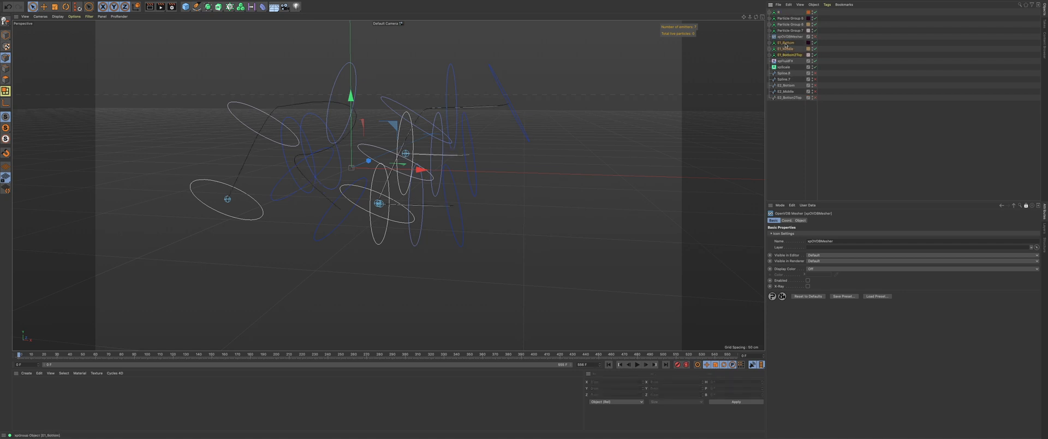
{"action": "left_click_drag", "start_coordinate": [785, 46], "coordinate": [782, 17]}
Step: Move the three pasted particle groups below the E2 splines at the end of the object list
{"action": "left_click", "coordinate": [787, 38]}
{"action": "left_click", "coordinate": [787, 49], "text": "shift"}
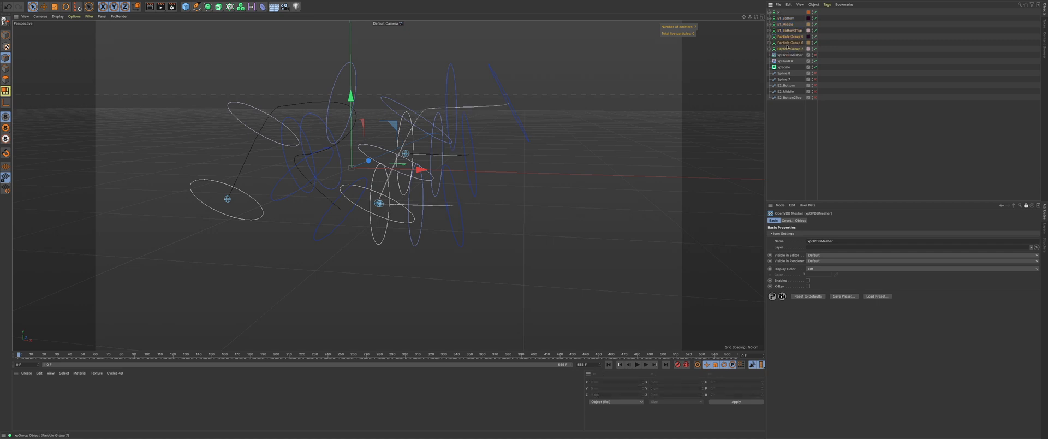
{"action": "left_click_drag", "start_coordinate": [787, 50], "coordinate": [795, 138]}
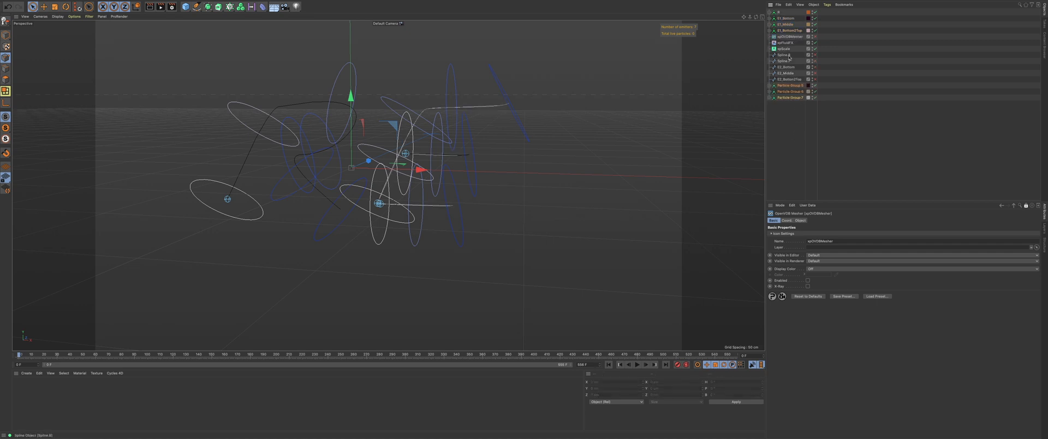
Step: Place the E2_Bottom, E2_Middle and E2_Bottom2Top splines inside their matching pasted particle groups
{"action": "left_click", "coordinate": [789, 86]}
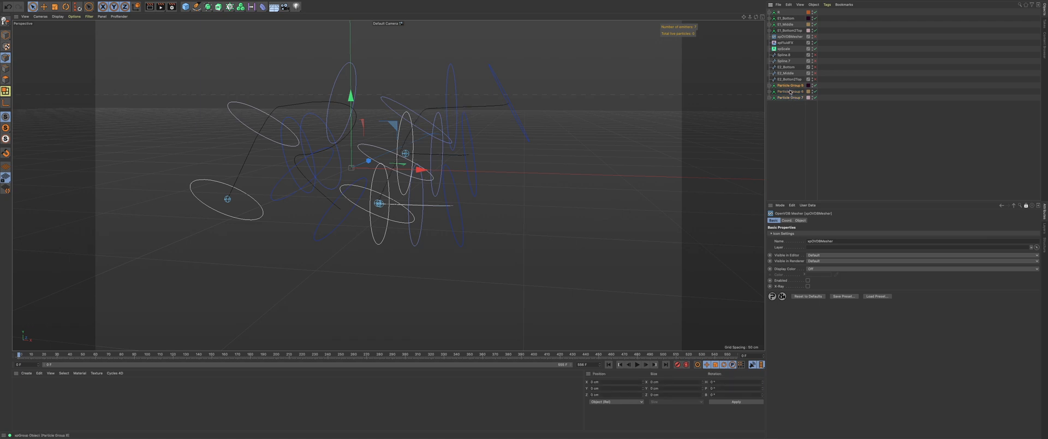
{"action": "left_click_drag", "start_coordinate": [786, 67], "coordinate": [792, 87]}
{"action": "left_click", "coordinate": [769, 79]}
{"action": "left_click", "coordinate": [770, 80]}
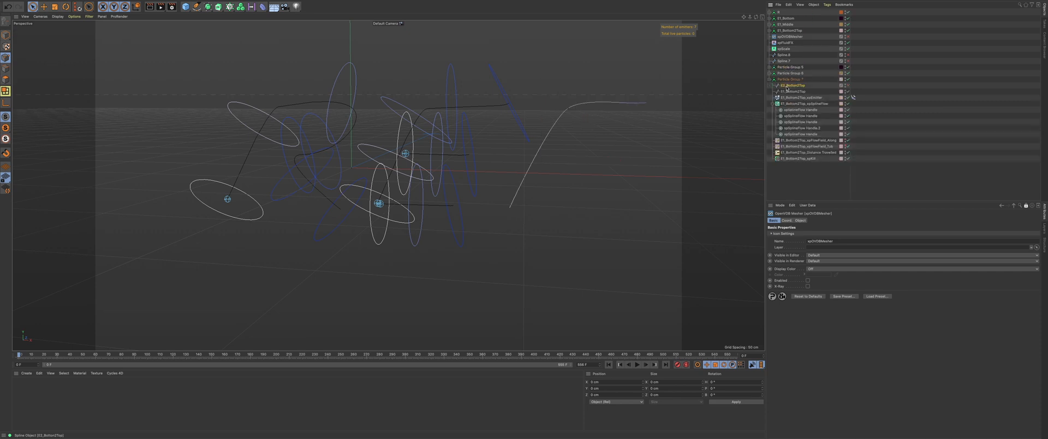
Step: Rename the last pasted particle group E2_Bottom2Top after the spline it contains
{"action": "double_click", "coordinate": [787, 86]}
{"action": "key", "text": "super+c"}
{"action": "double_click", "coordinate": [791, 79]}
{"action": "key", "text": "super+v"}
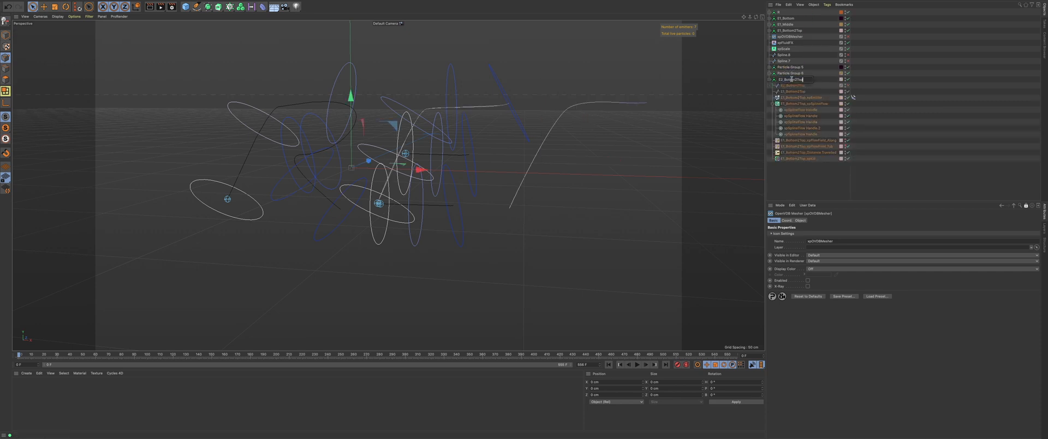
Step: Rename the particle group containing the E2_Middle spline as E2_Middle
{"action": "left_click", "coordinate": [769, 73]}
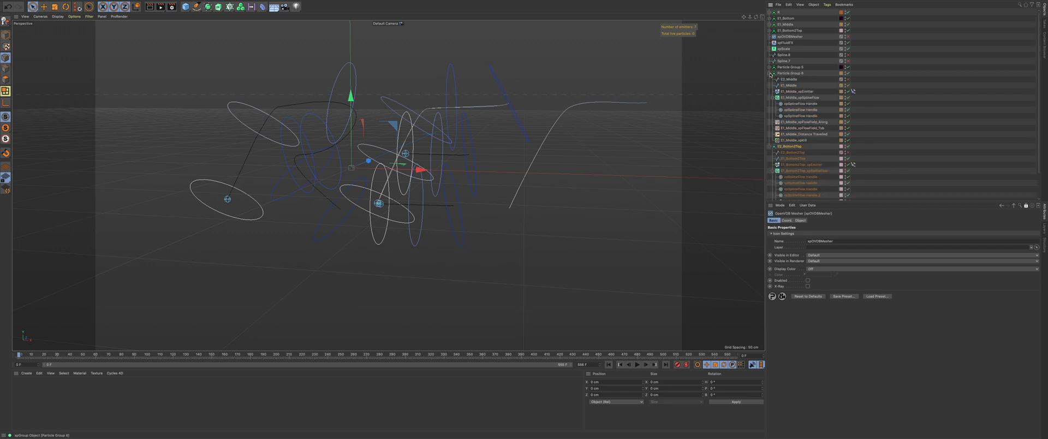
{"action": "left_click", "coordinate": [791, 73]}
{"action": "double_click", "coordinate": [793, 74]}
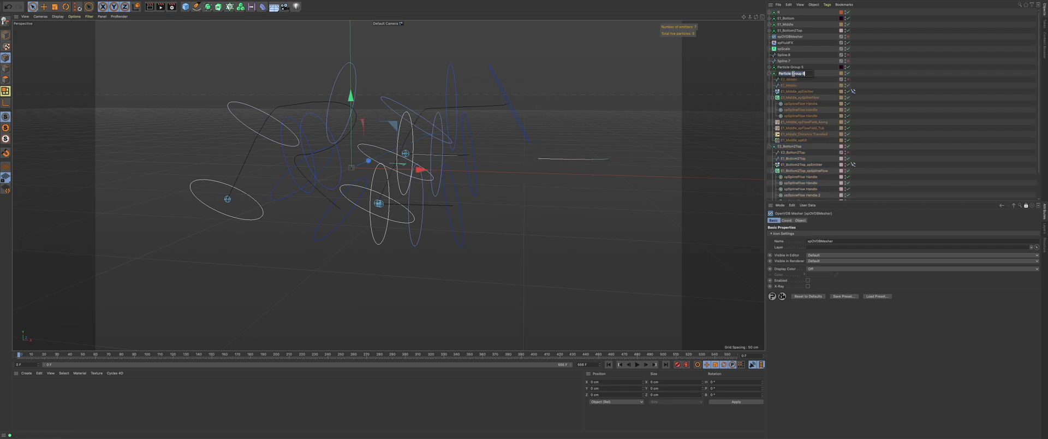
{"action": "type", "text": "E2_Middle"}
{"action": "left_click", "coordinate": [769, 73]}
Step: Rename the first pasted particle group E2_Bottom, reusing the name of the spline it contains
{"action": "left_click", "coordinate": [769, 67]}
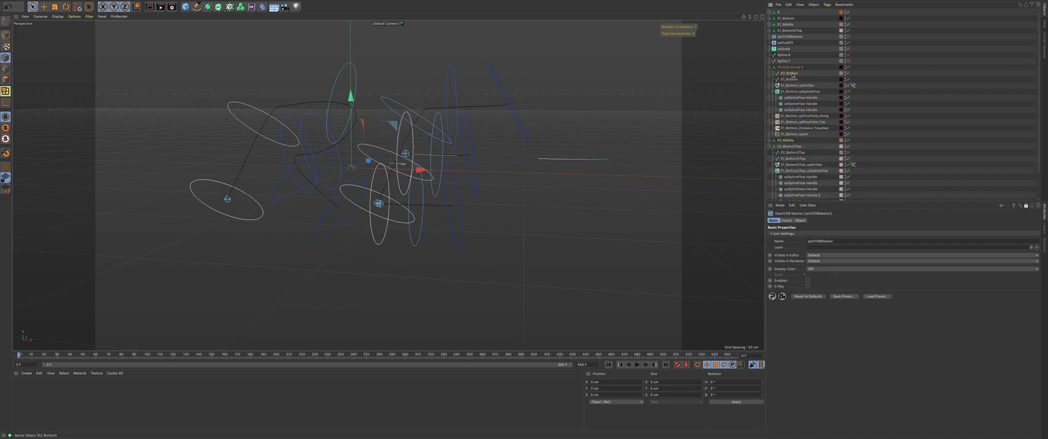
{"action": "double_click", "coordinate": [791, 74]}
{"action": "key", "text": "super+c"}
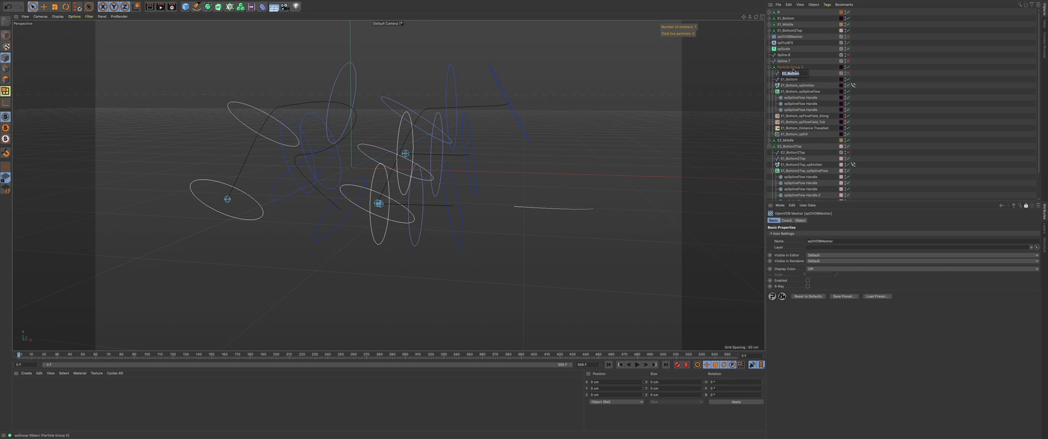
{"action": "left_click", "coordinate": [791, 67]}
{"action": "double_click", "coordinate": [791, 67]}
{"action": "key", "text": "super+v"}
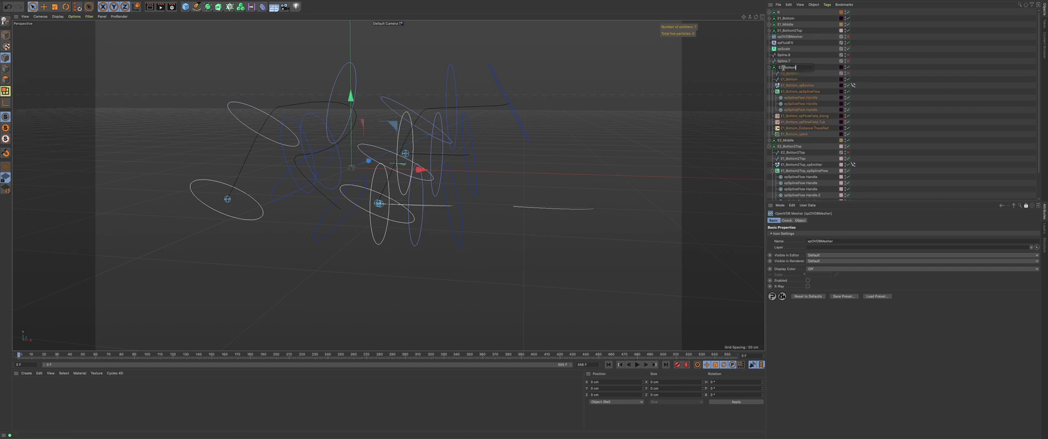
{"action": "left_click", "coordinate": [786, 73]}
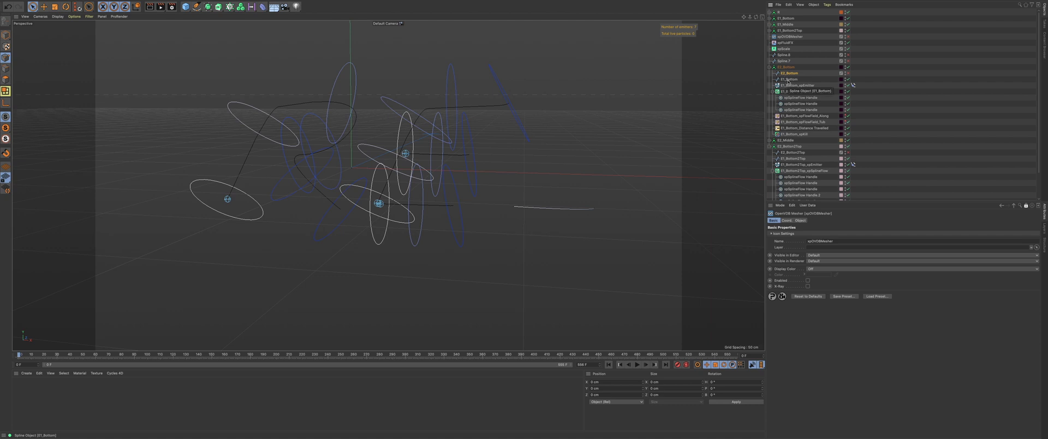
Step: Delete the leftover E1_Bottom, E1_Middle and E1_Bottom2Top splines from the three E2 groups
{"action": "left_click", "coordinate": [788, 80]}
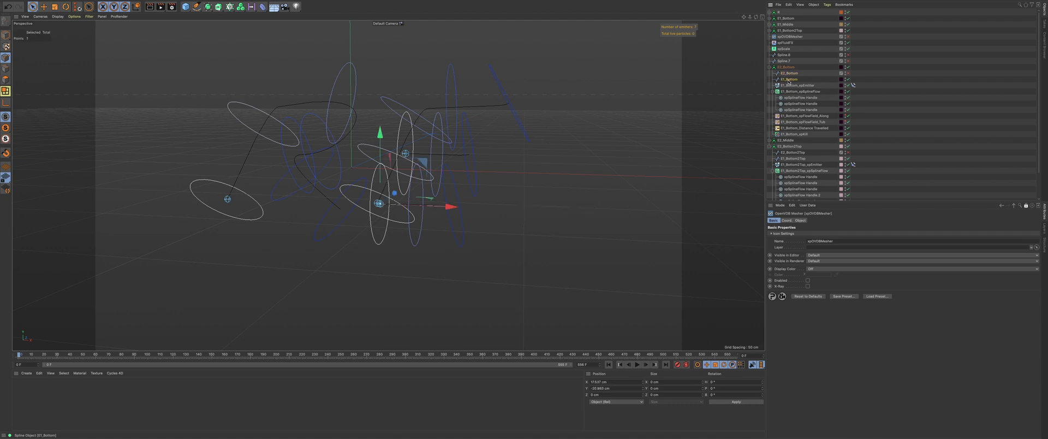
{"action": "key", "text": "Delete"}
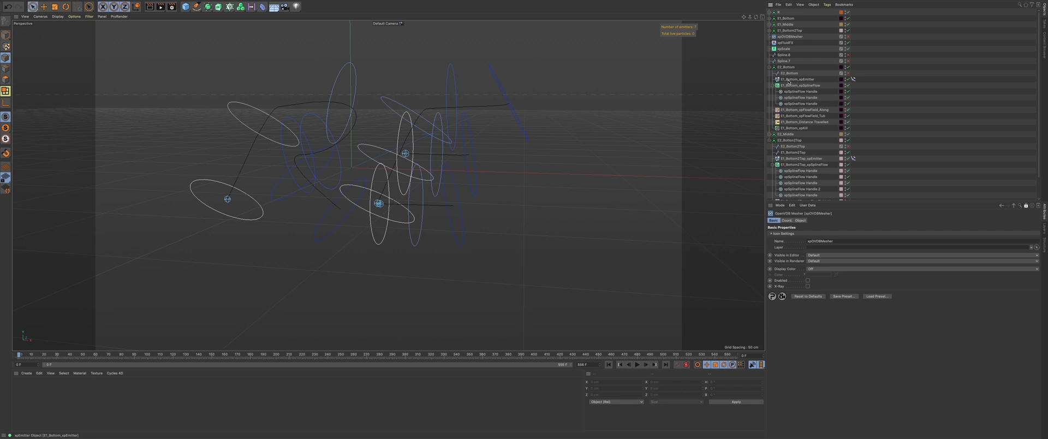
{"action": "left_click", "coordinate": [769, 134]}
{"action": "left_click", "coordinate": [788, 146]}
{"action": "key", "text": "Delete"}
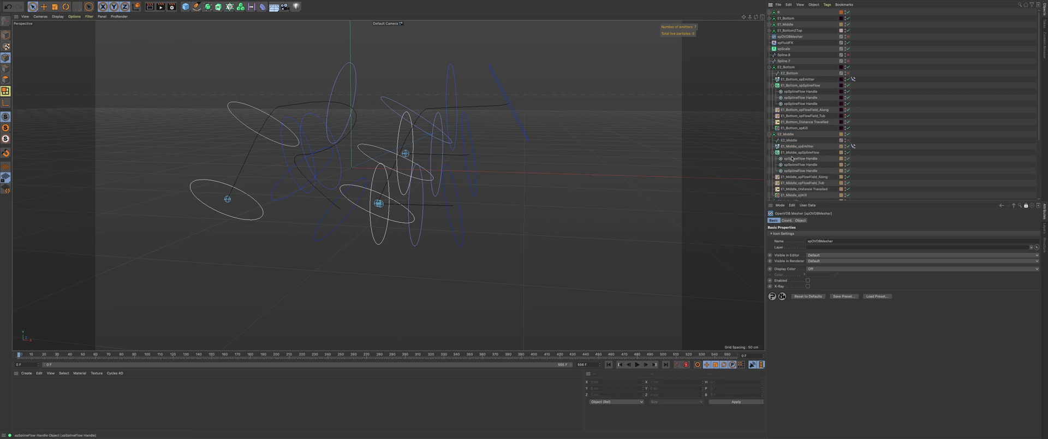
{"action": "scroll", "coordinate": [789, 153], "scroll_direction": "down", "scroll_amount": 3}
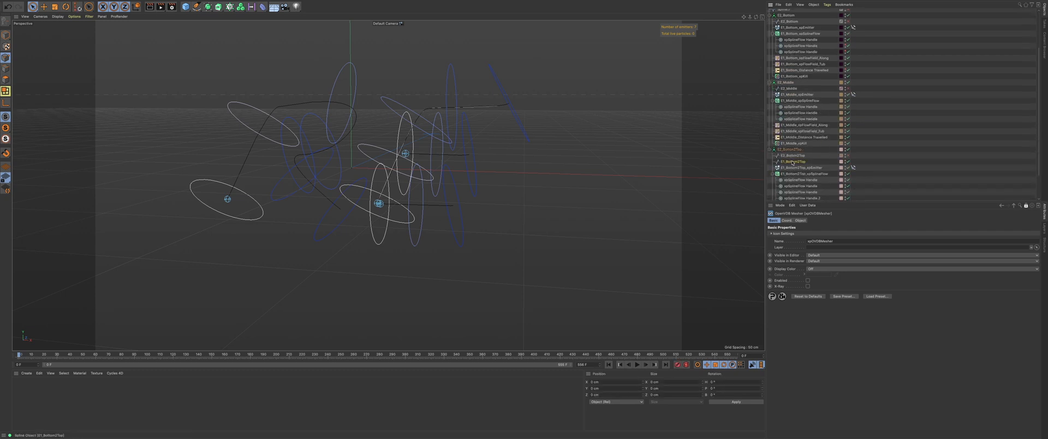
{"action": "key", "text": "Delete"}
Step: Assign E2_Bottom as the spline path of the bottom emitter's Align to Spline tag, and enable that spline
{"action": "scroll", "coordinate": [788, 100], "scroll_direction": "up", "scroll_amount": 3}
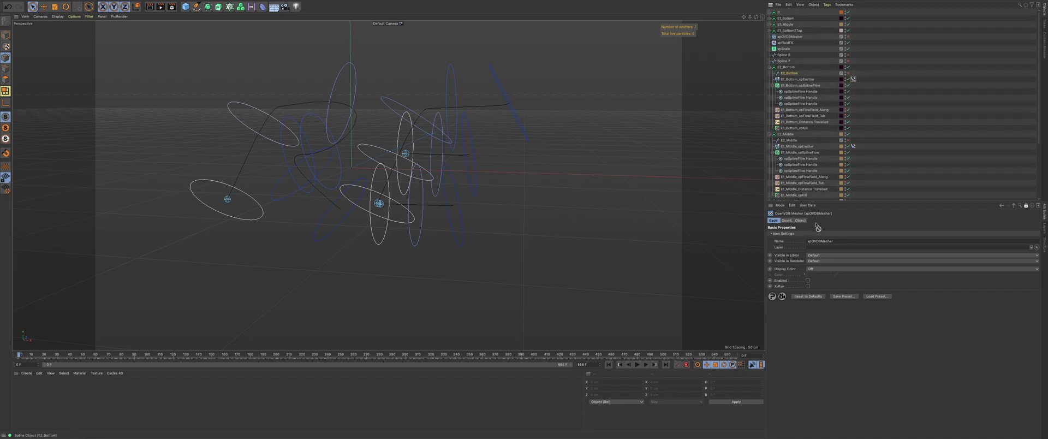
{"action": "left_click", "coordinate": [1025, 205]}
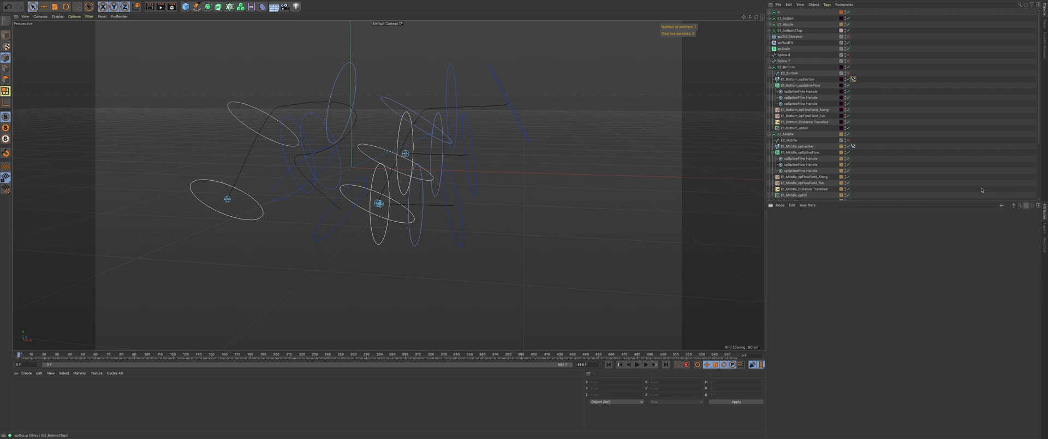
{"action": "left_click", "coordinate": [852, 79]}
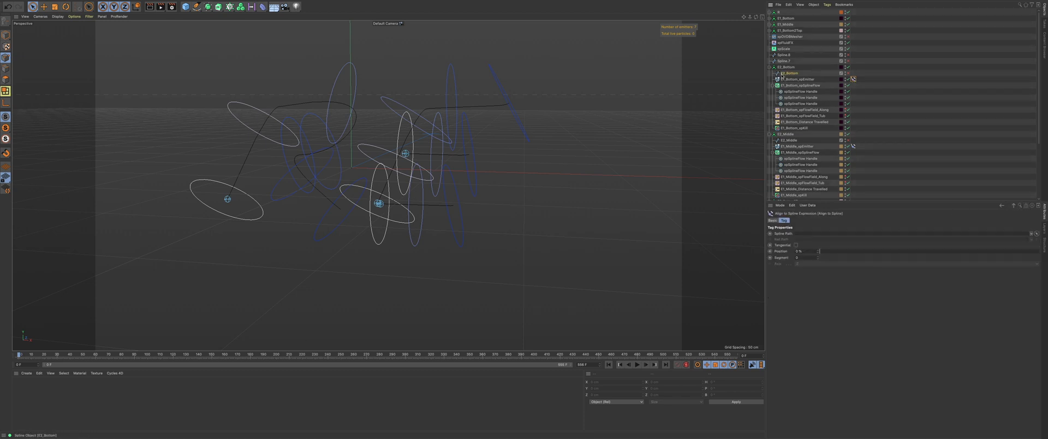
{"action": "left_click_drag", "start_coordinate": [782, 77], "coordinate": [808, 233]}
{"action": "left_click", "coordinate": [847, 73]}
Step: Remove the E1 layer assignments from all objects in the E2_Bottom, E2_Middle and E2_Bottom2Top groups
{"action": "left_click", "coordinate": [1044, 228]}
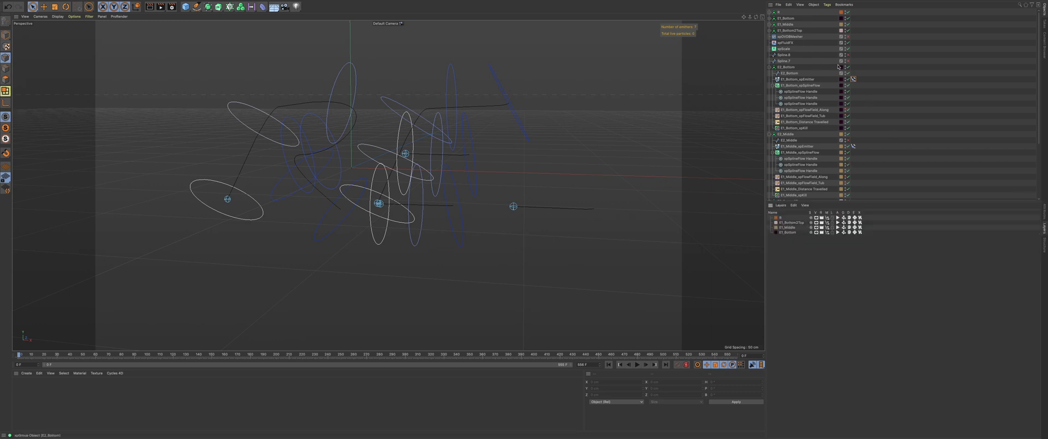
{"action": "left_click_drag", "start_coordinate": [844, 65], "coordinate": [842, 131]}
{"action": "scroll", "coordinate": [843, 157], "scroll_direction": "down", "scroll_amount": 3}
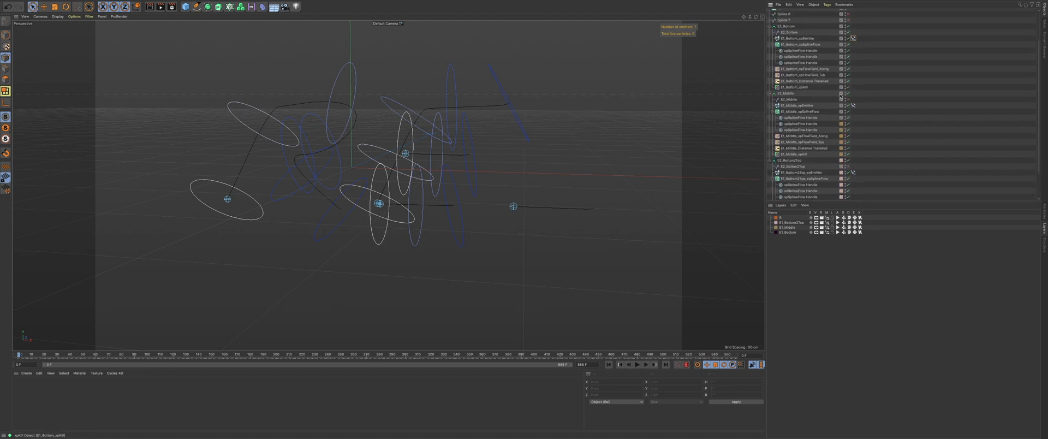
{"action": "scroll", "coordinate": [846, 157], "scroll_direction": "down", "scroll_amount": 2}
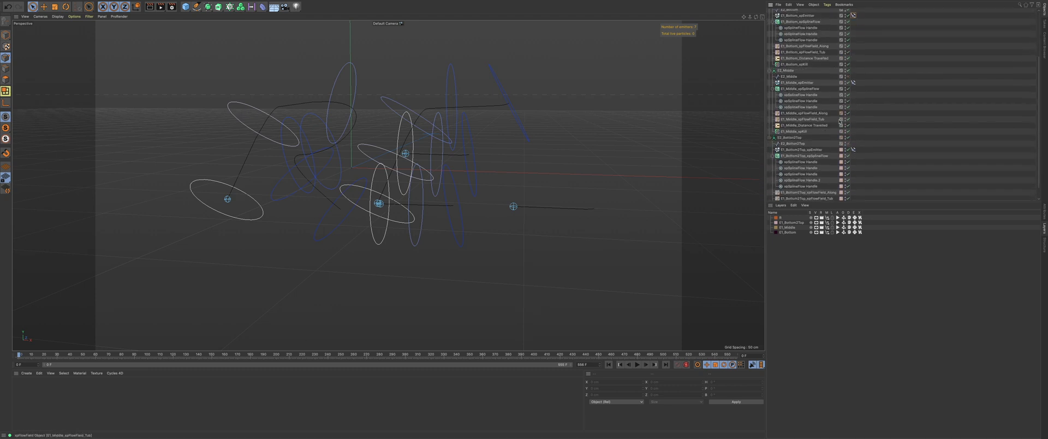
{"action": "scroll", "coordinate": [825, 168], "scroll_direction": "down", "scroll_amount": 1}
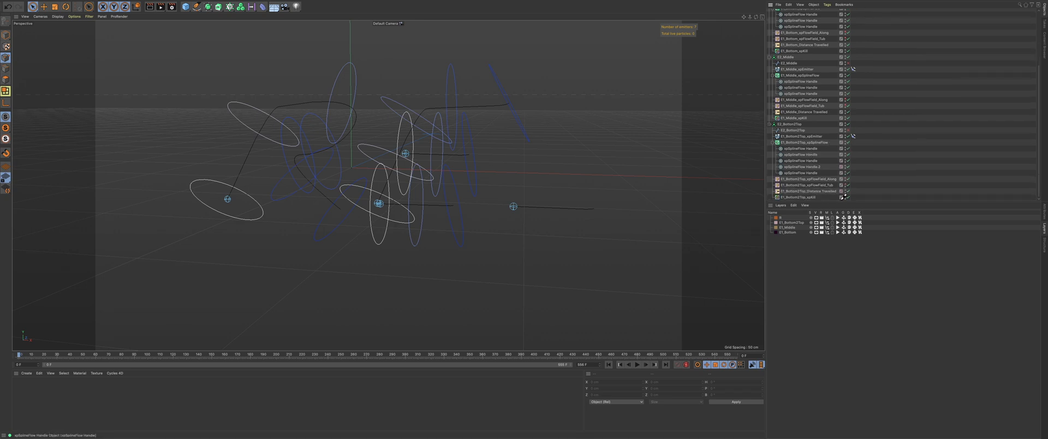
{"action": "scroll", "coordinate": [802, 125], "scroll_direction": "up", "scroll_amount": 5}
{"action": "scroll", "coordinate": [797, 119], "scroll_direction": "up", "scroll_amount": 2}
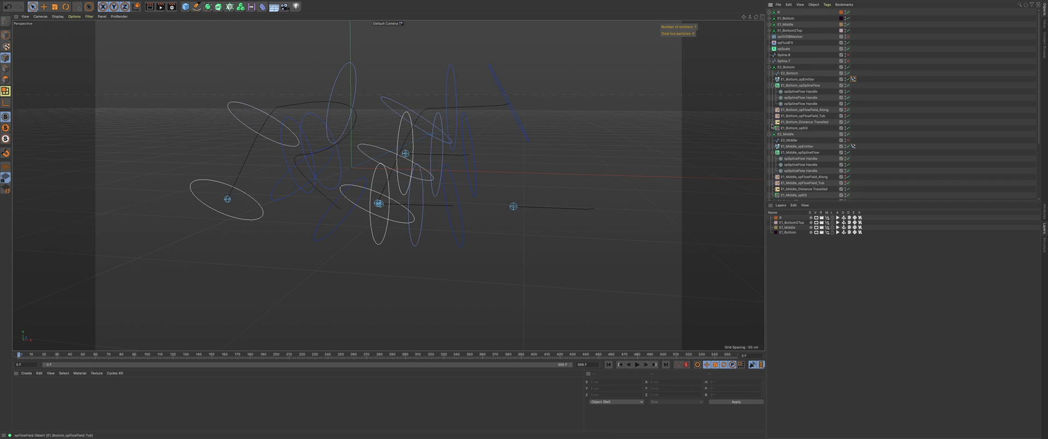
Step: Hide and deactivate the R, E1_Bottom2Top, E1_Middle and E1_Bottom layers so only the E2 objects remain active
{"action": "scroll", "coordinate": [771, 125], "scroll_direction": "down", "scroll_amount": 6}
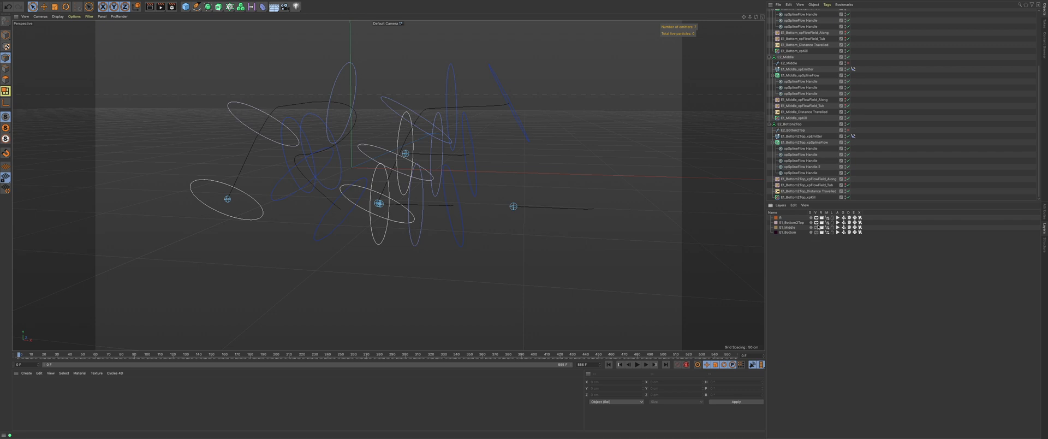
{"action": "left_click", "coordinate": [816, 219]}
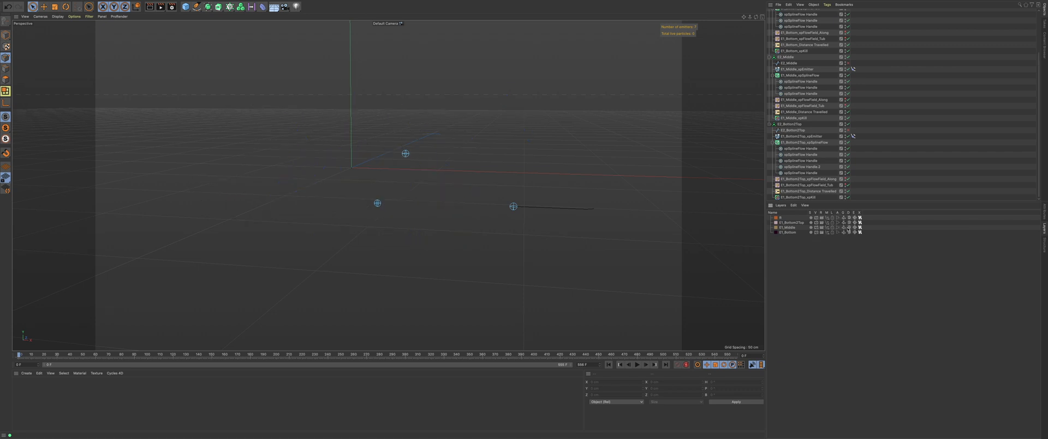
{"action": "middle_click_drag", "start_coordinate": [529, 180], "coordinate": [505, 176], "text": "alt"}
{"action": "scroll", "coordinate": [807, 136], "scroll_direction": "up", "scroll_amount": 5}
{"action": "scroll", "coordinate": [807, 136], "scroll_direction": "down", "scroll_amount": 5}
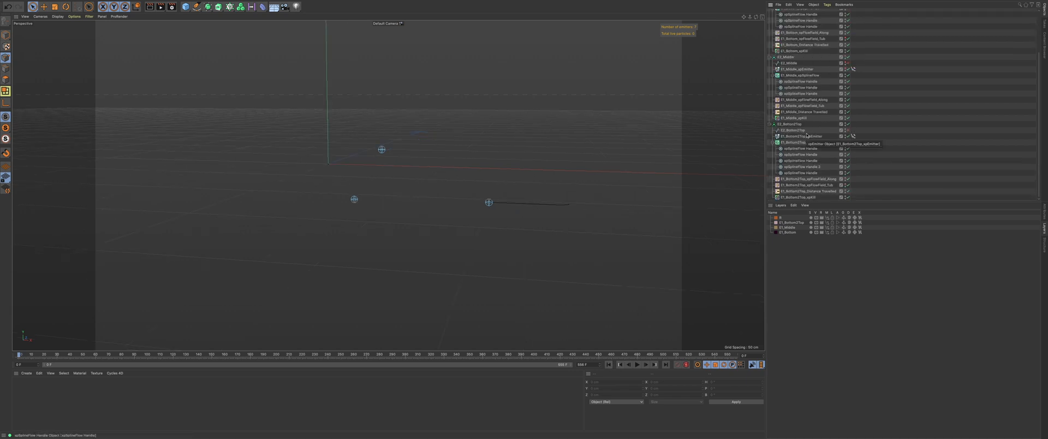
{"action": "scroll", "coordinate": [793, 50], "scroll_direction": "up", "scroll_amount": 4}
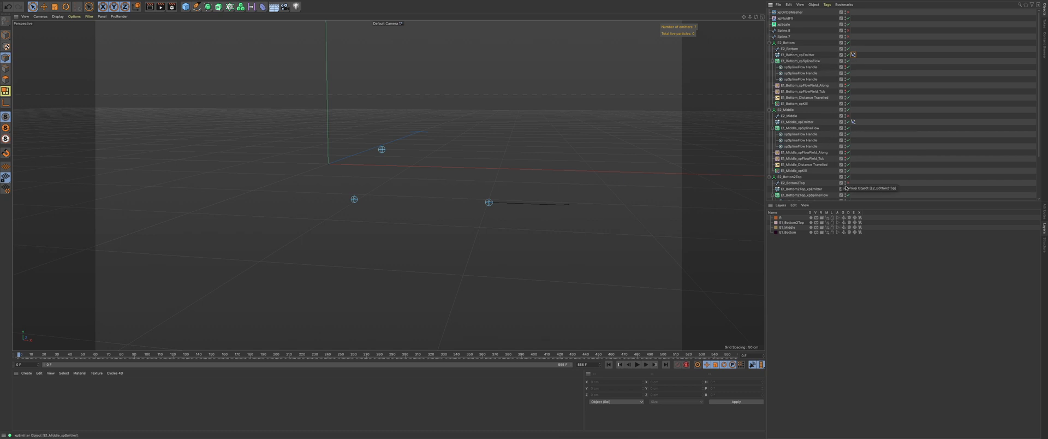
Step: Set the Align to Spline paths of the middle and bottom-to-top emitters to E2_Middle and E2_Bottom2Top respectively
{"action": "left_click", "coordinate": [1042, 211]}
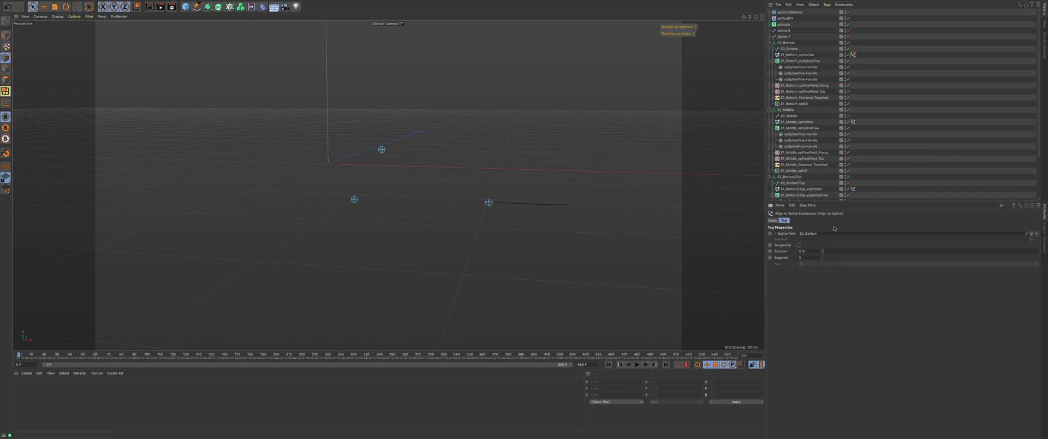
{"action": "left_click", "coordinate": [853, 122]}
{"action": "left_click_drag", "start_coordinate": [816, 218], "coordinate": [812, 233]}
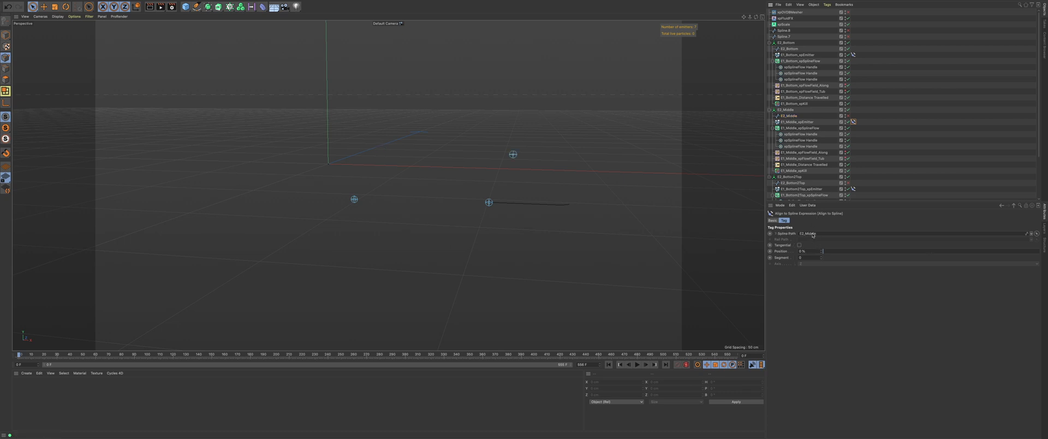
{"action": "left_click", "coordinate": [853, 189]}
{"action": "left_click_drag", "start_coordinate": [800, 210], "coordinate": [811, 233]}
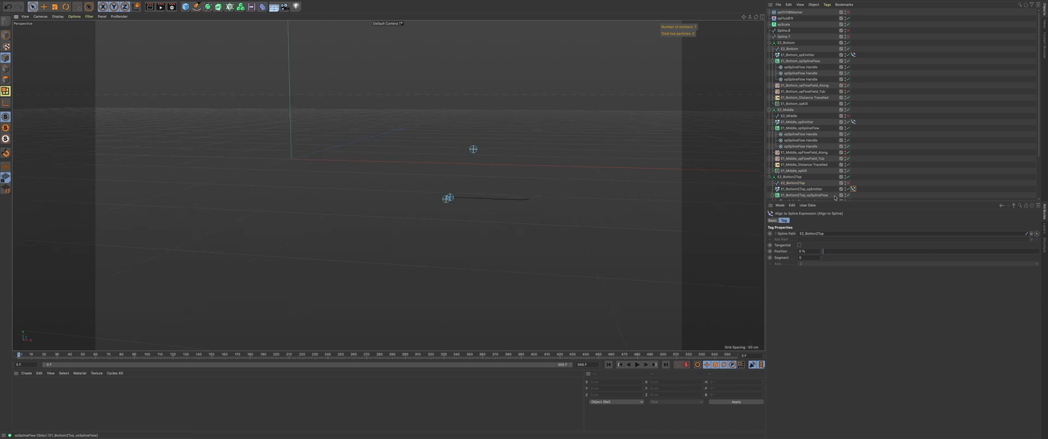
Step: Enable the E2_Bottom2Top and E2_Middle splines
{"action": "left_click", "coordinate": [848, 183]}
{"action": "left_click", "coordinate": [848, 116]}
{"action": "middle_click_drag", "start_coordinate": [532, 161], "coordinate": [501, 163], "text": "alt"}
{"action": "left_click_drag", "start_coordinate": [501, 162], "coordinate": [502, 159], "text": "alt"}
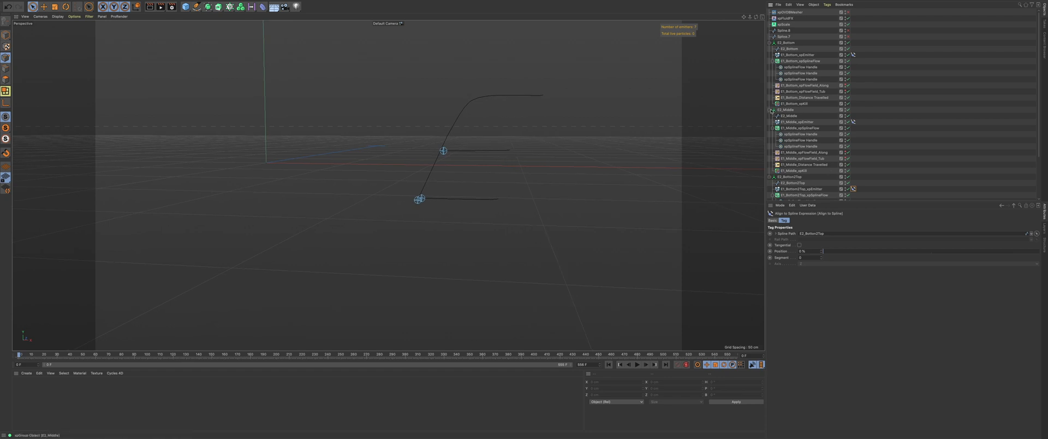
Step: Assign the E2_Bottom spline to the SplineFlow modifier and the Along flow field in the E2_Bottom group
{"action": "left_click", "coordinate": [770, 110]}
{"action": "left_click", "coordinate": [770, 116]}
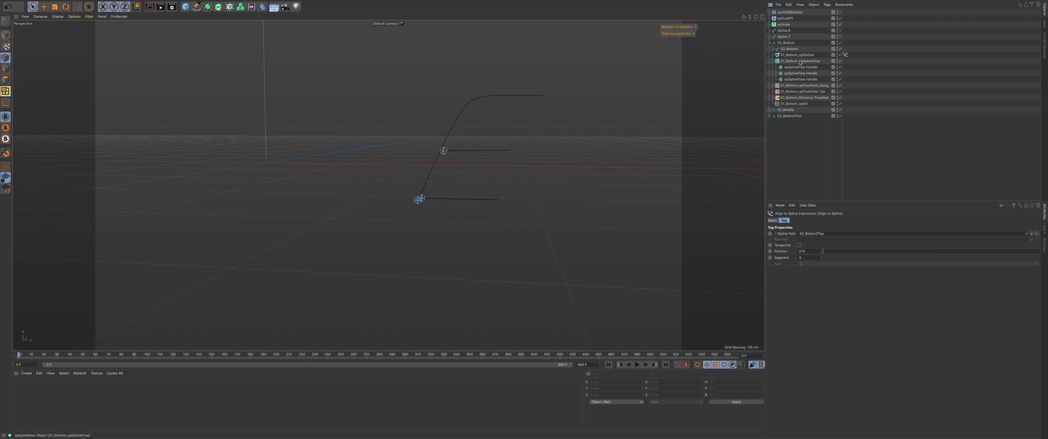
{"action": "left_click", "coordinate": [800, 61]}
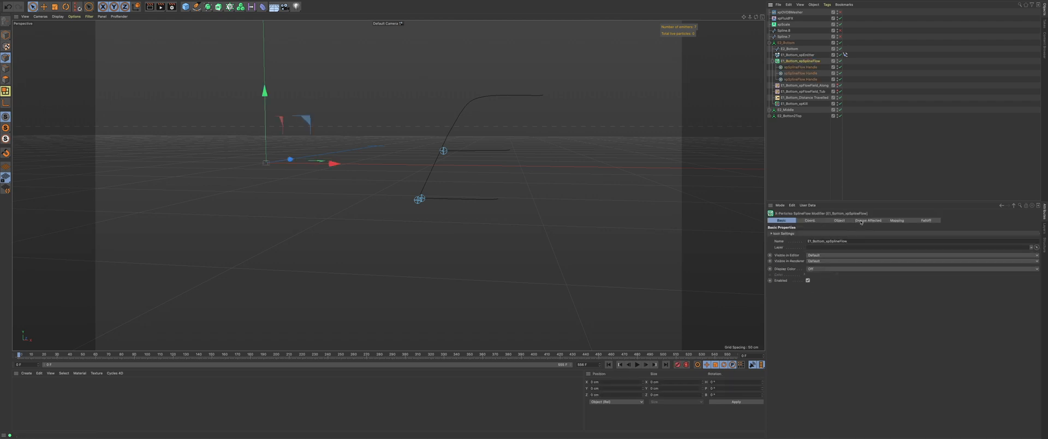
{"action": "left_click", "coordinate": [838, 221]}
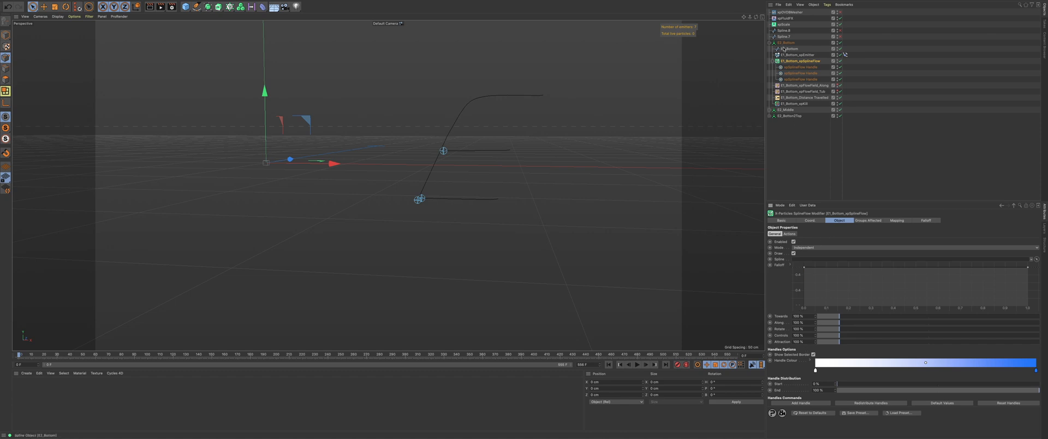
{"action": "left_click_drag", "start_coordinate": [789, 49], "coordinate": [813, 259]}
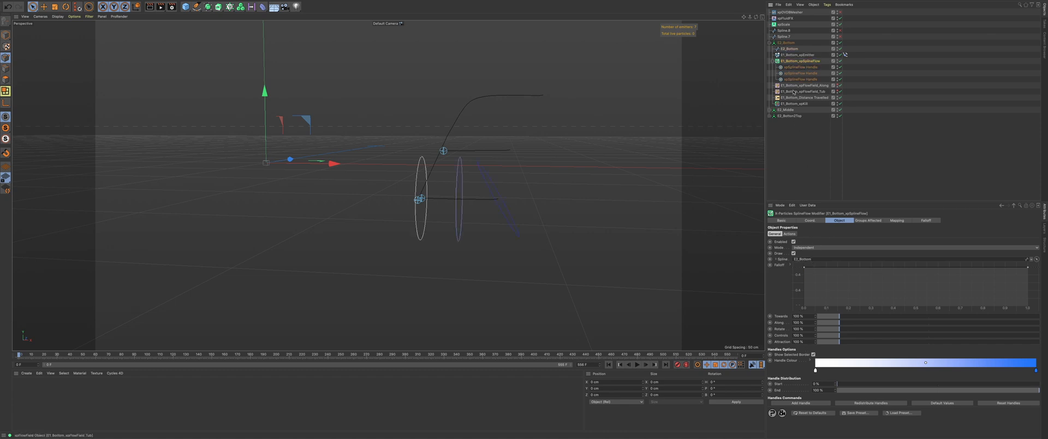
{"action": "left_click", "coordinate": [813, 86]}
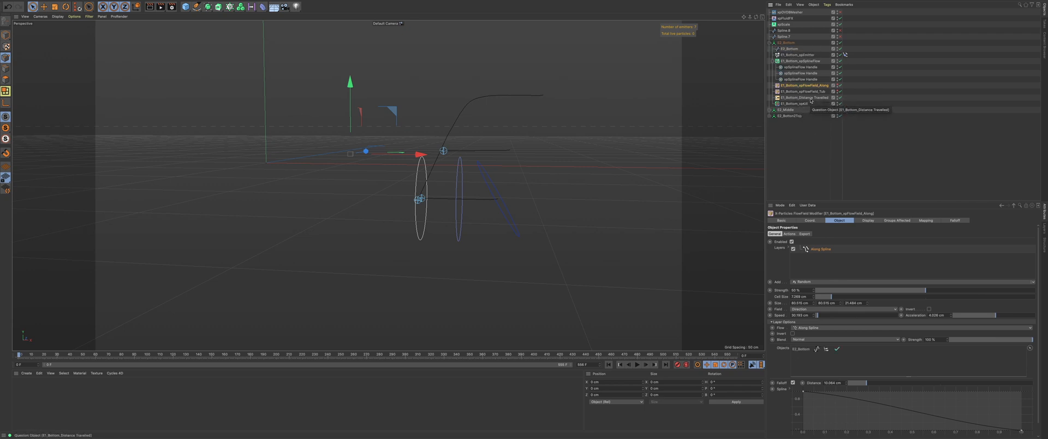
{"action": "left_click", "coordinate": [769, 42]}
Step: Assign the E2_Middle spline to the SplineFlow modifier and the Along flow field in the E2_Middle group
{"action": "left_click", "coordinate": [774, 48]}
{"action": "left_click", "coordinate": [769, 49]}
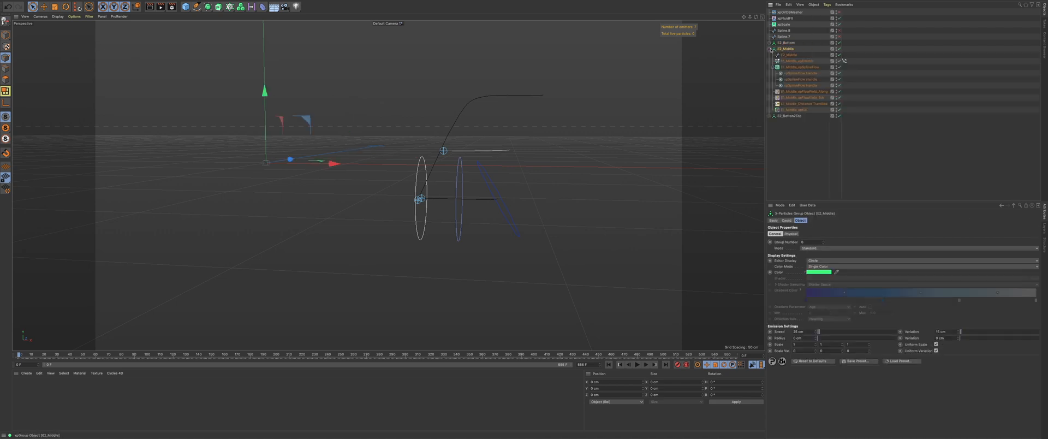
{"action": "left_click", "coordinate": [808, 68]}
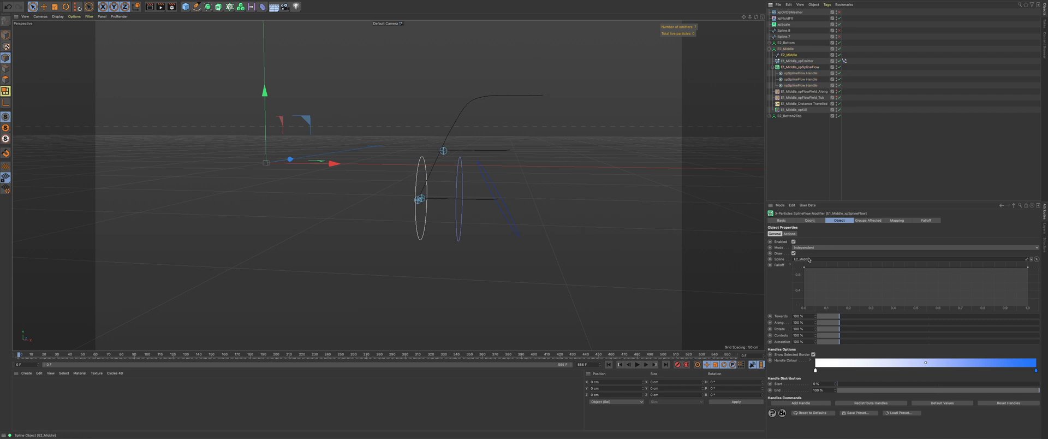
{"action": "left_click", "coordinate": [812, 92]}
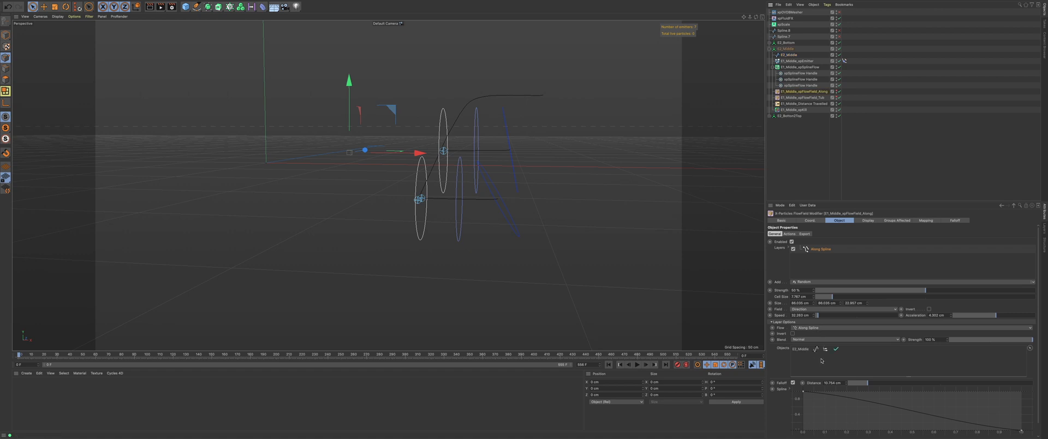
Step: Assign the E2_Bottom2Top spline to the SplineFlow modifier and the Along flow field in the E2_Bottom2Top group
{"action": "left_click", "coordinate": [769, 49]}
{"action": "left_click", "coordinate": [780, 54]}
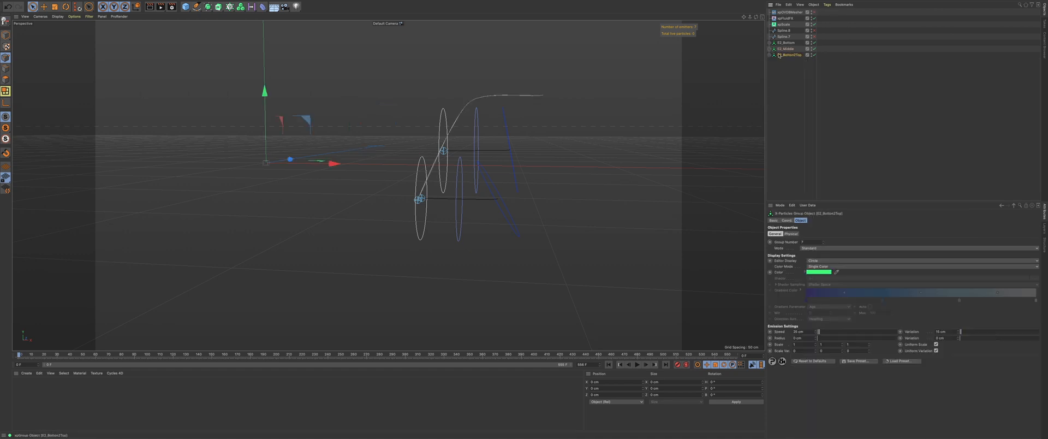
{"action": "left_click", "coordinate": [769, 55]}
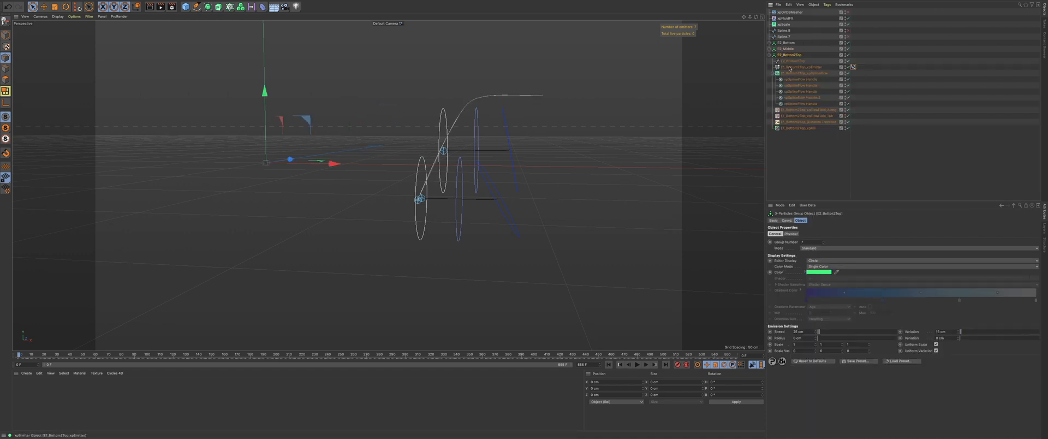
{"action": "left_click", "coordinate": [793, 73]}
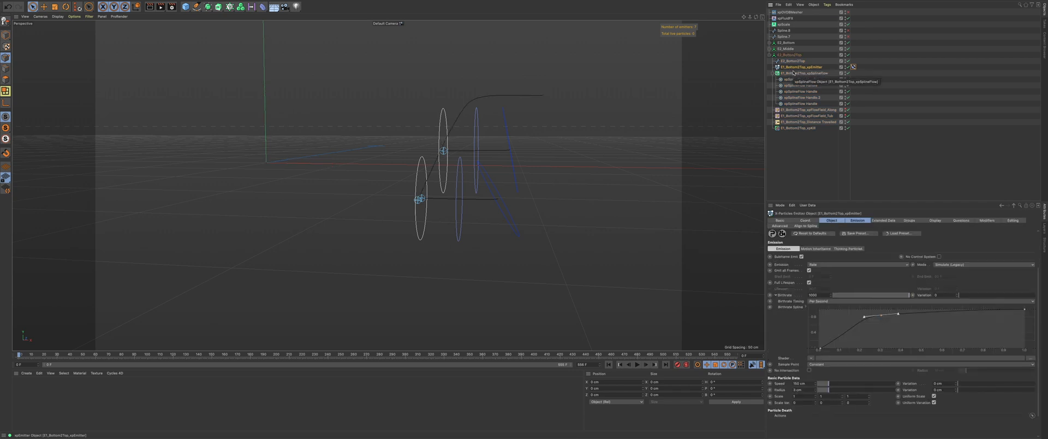
{"action": "left_click_drag", "start_coordinate": [792, 61], "coordinate": [813, 259]}
{"action": "left_click", "coordinate": [805, 109]}
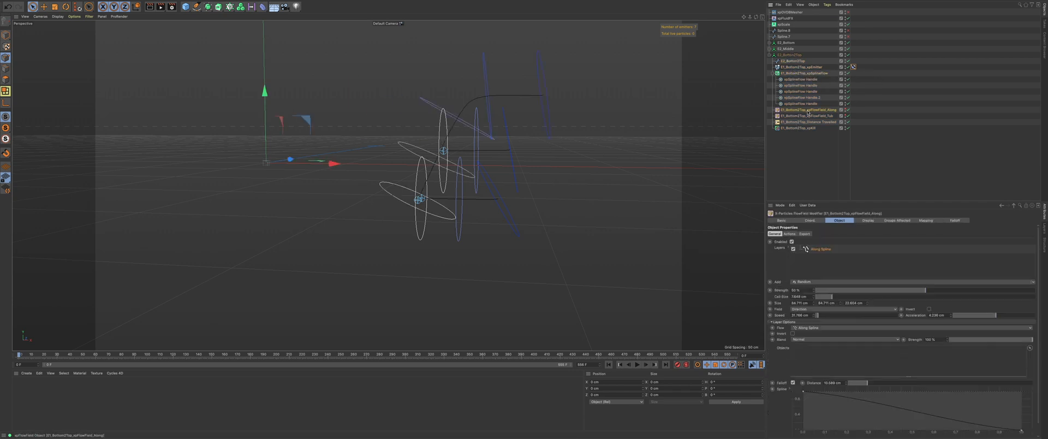
{"action": "left_click_drag", "start_coordinate": [793, 56], "coordinate": [818, 352]}
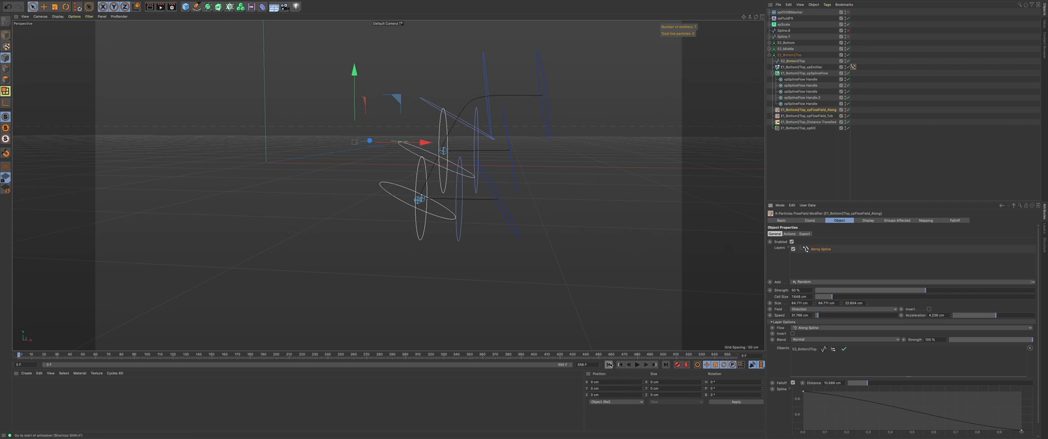
Step: Play the simulation and check the spline assignments of the SplineFlow modifier and Along flow field in the E2_Middle group
{"action": "left_click", "coordinate": [636, 364]}
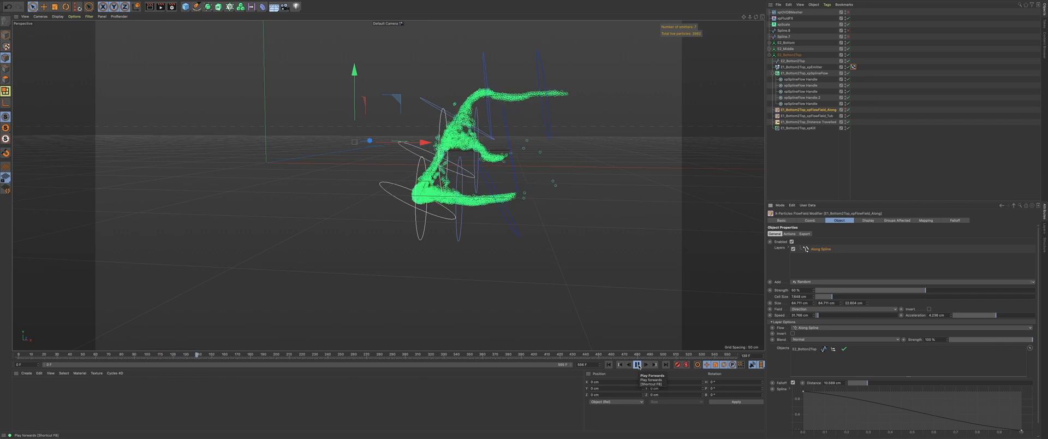
{"action": "left_click", "coordinate": [637, 364]}
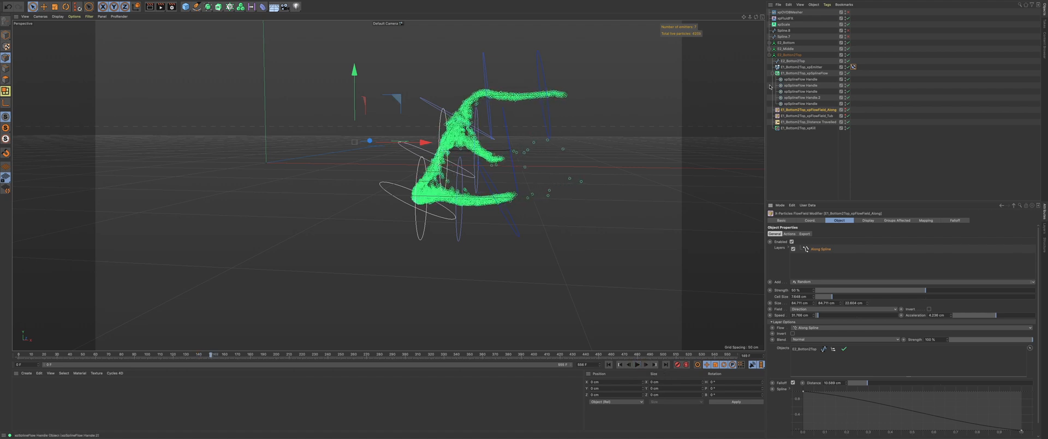
{"action": "left_click", "coordinate": [769, 49]}
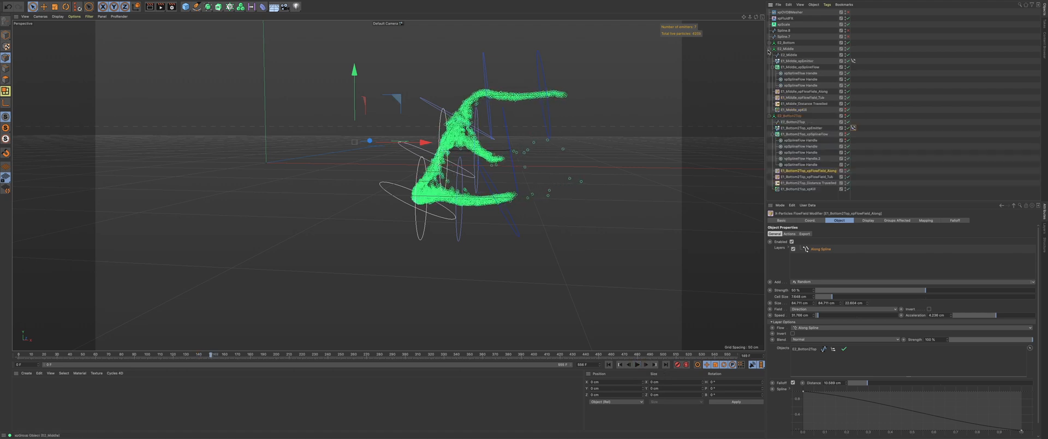
{"action": "left_click", "coordinate": [795, 61]}
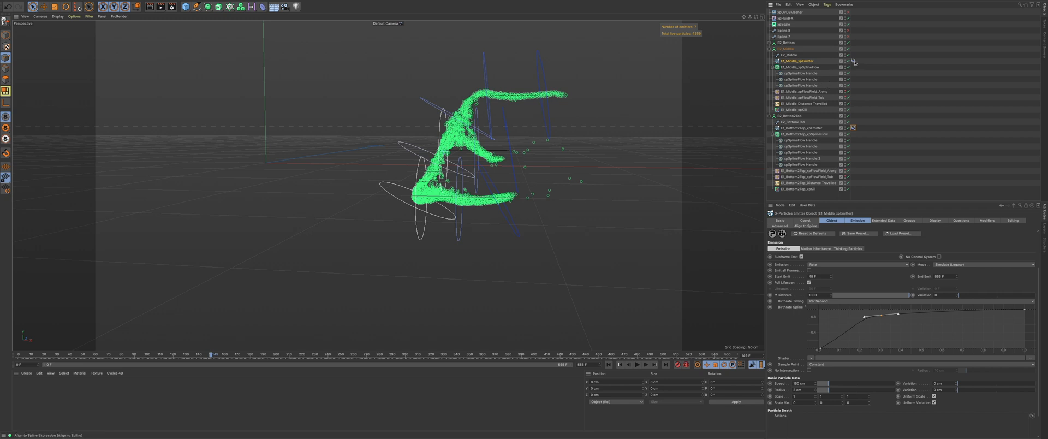
{"action": "left_click", "coordinate": [801, 68]}
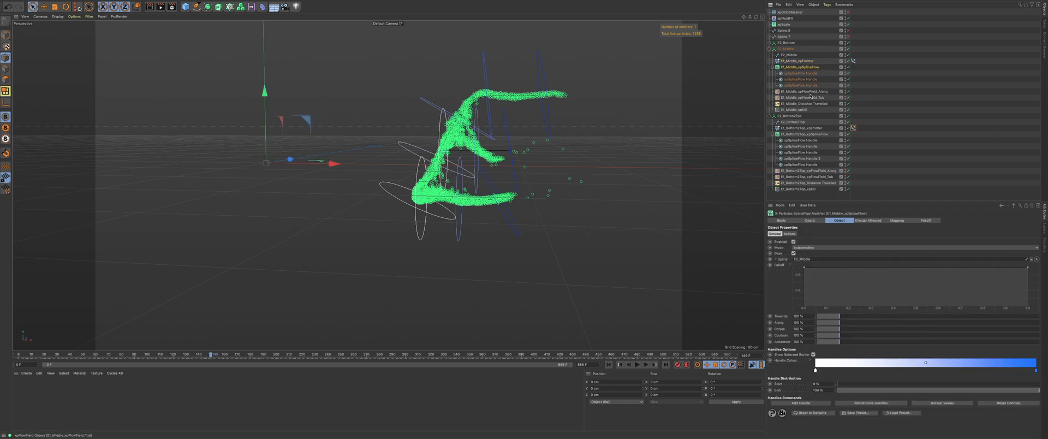
{"action": "left_click", "coordinate": [811, 92]}
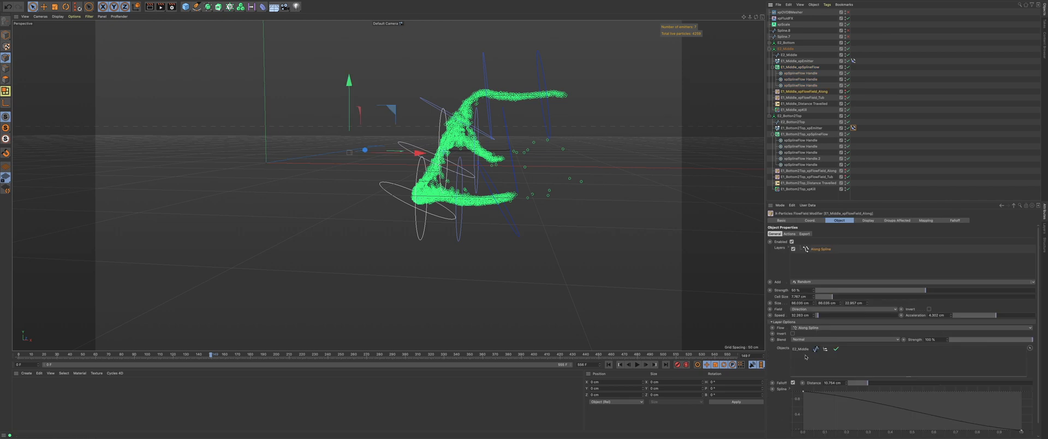
{"action": "left_click_drag", "start_coordinate": [473, 162], "coordinate": [487, 154], "text": "alt"}
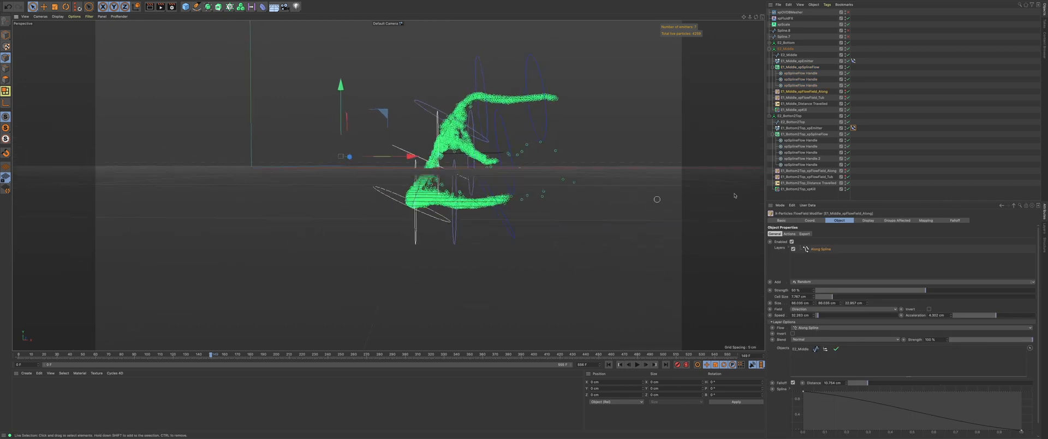
Step: Move the E2_Middle emitter to about 24% along its spline and the group's first SplineFlow handle to about 23%
{"action": "left_click", "coordinate": [804, 79]}
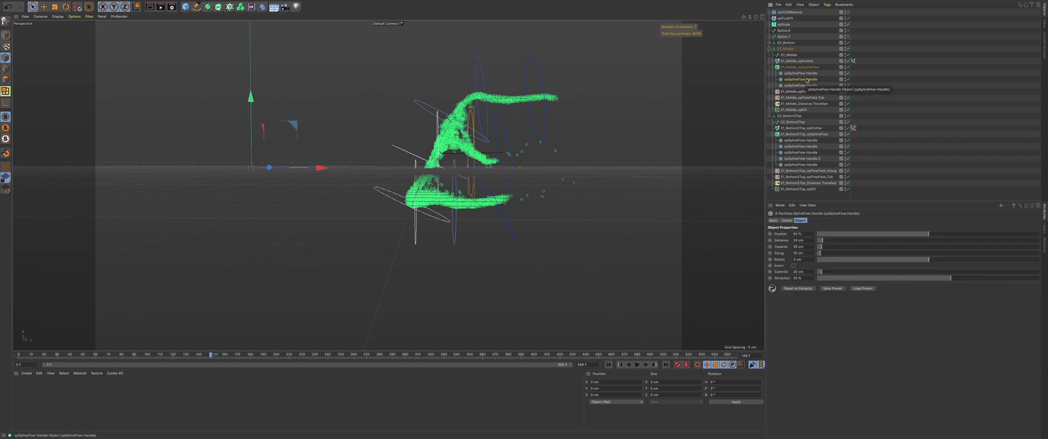
{"action": "left_click", "coordinate": [804, 73]}
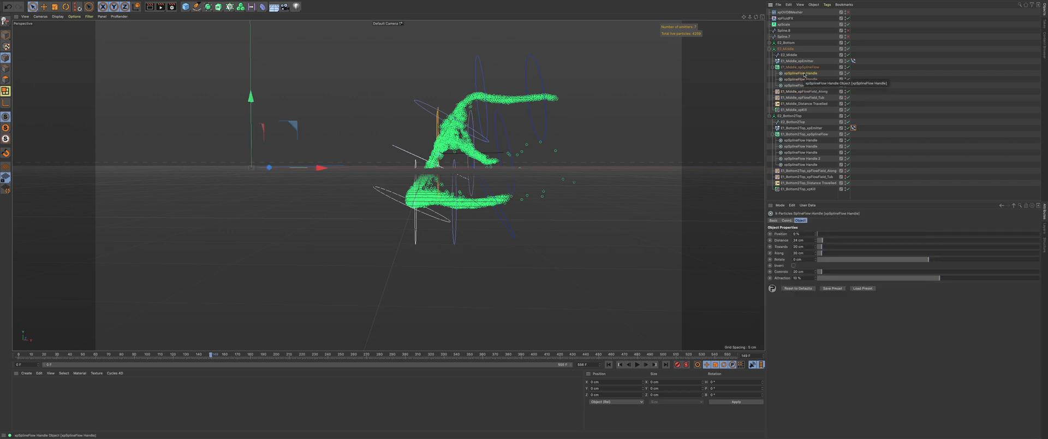
{"action": "left_click_drag", "start_coordinate": [454, 152], "coordinate": [453, 158], "text": "alt"}
{"action": "right_click_drag", "start_coordinate": [453, 158], "coordinate": [502, 160], "text": "alt"}
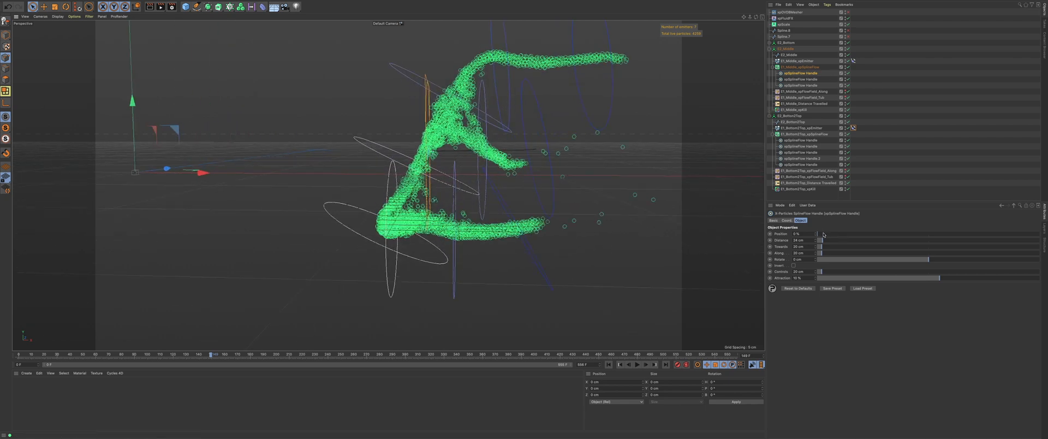
{"action": "left_click_drag", "start_coordinate": [823, 234], "coordinate": [841, 233]}
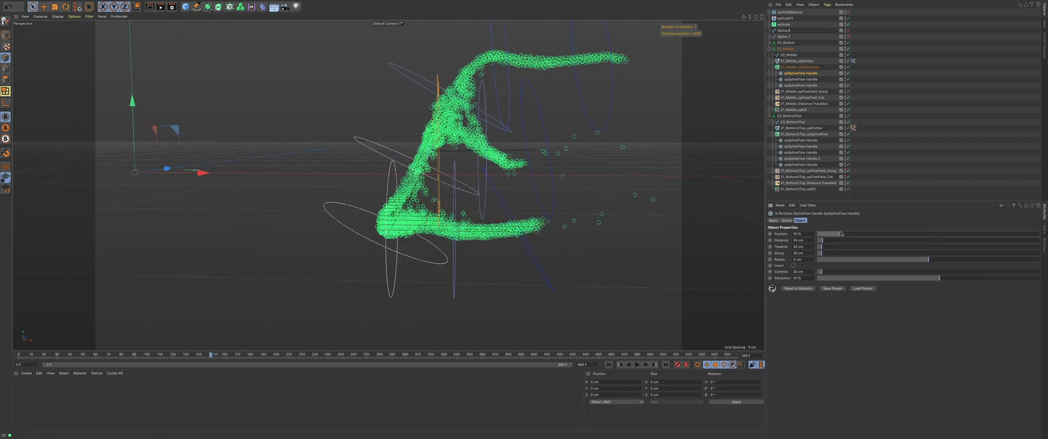
{"action": "left_click", "coordinate": [853, 60]}
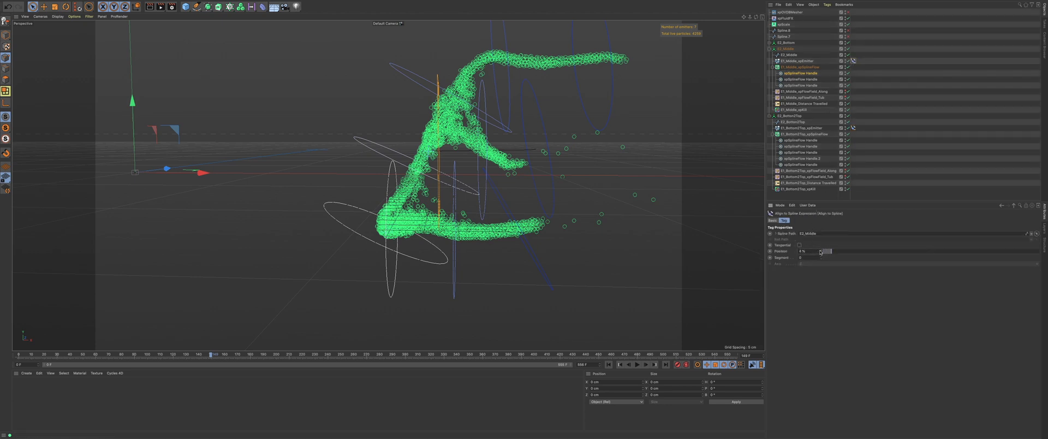
{"action": "left_click_drag", "start_coordinate": [821, 253], "coordinate": [829, 252]}
{"action": "left_click", "coordinate": [800, 74]}
{"action": "left_click_drag", "start_coordinate": [835, 235], "coordinate": [864, 236]}
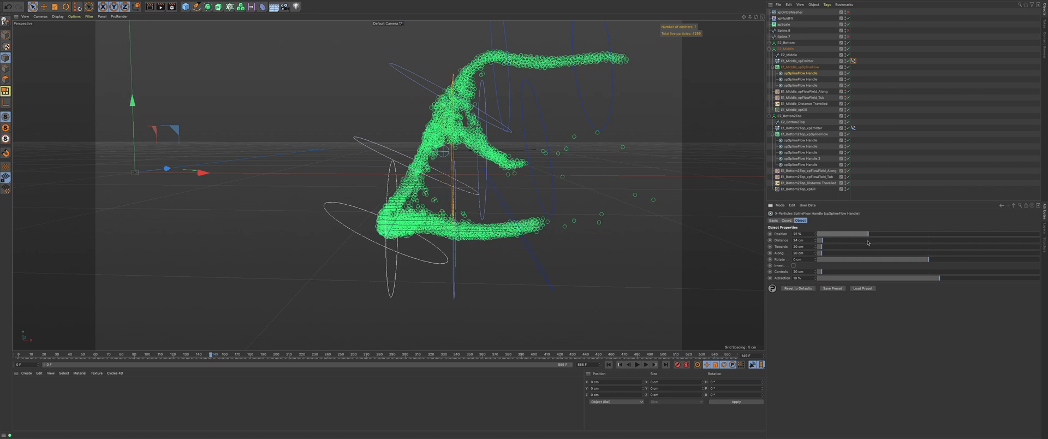
Step: Replay the simulation and set the E2_Middle emitter's Align to Spline position to about 20%
{"action": "left_click", "coordinate": [608, 365]}
{"action": "left_click", "coordinate": [637, 364]}
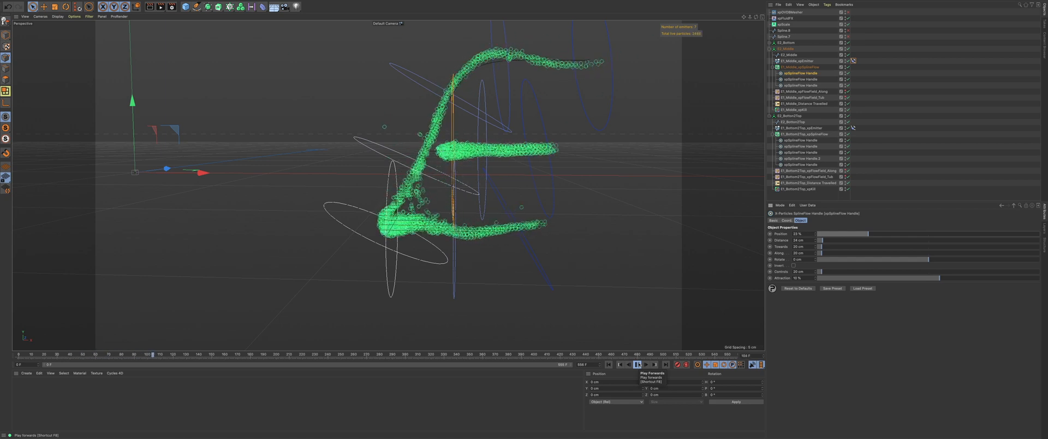
{"action": "left_click", "coordinate": [637, 364]}
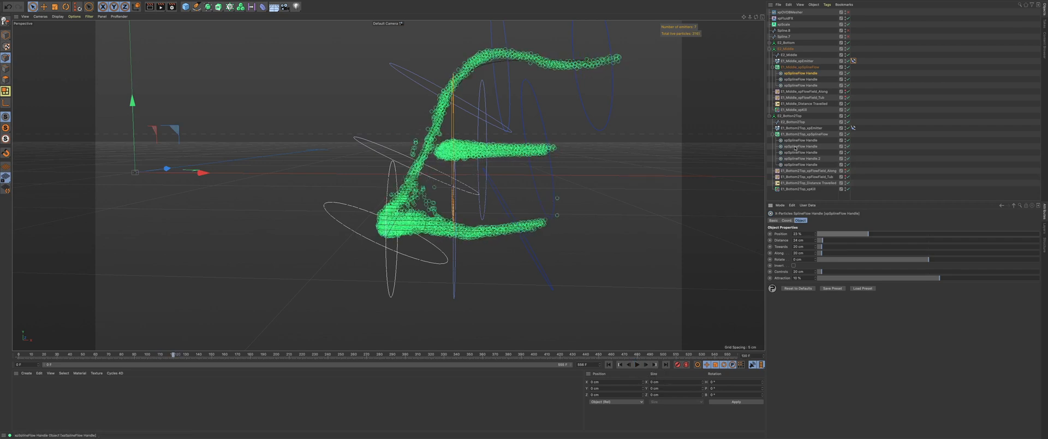
{"action": "left_click", "coordinate": [852, 61]}
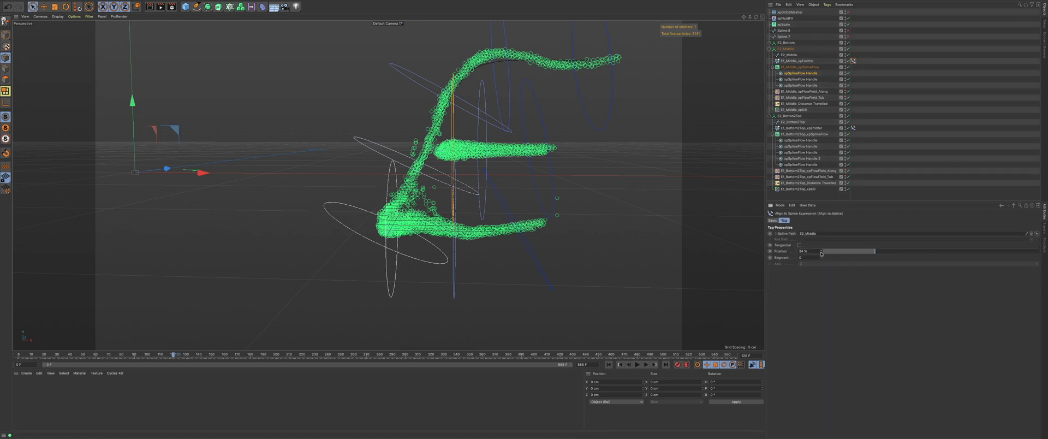
{"action": "left_click", "coordinate": [608, 364]}
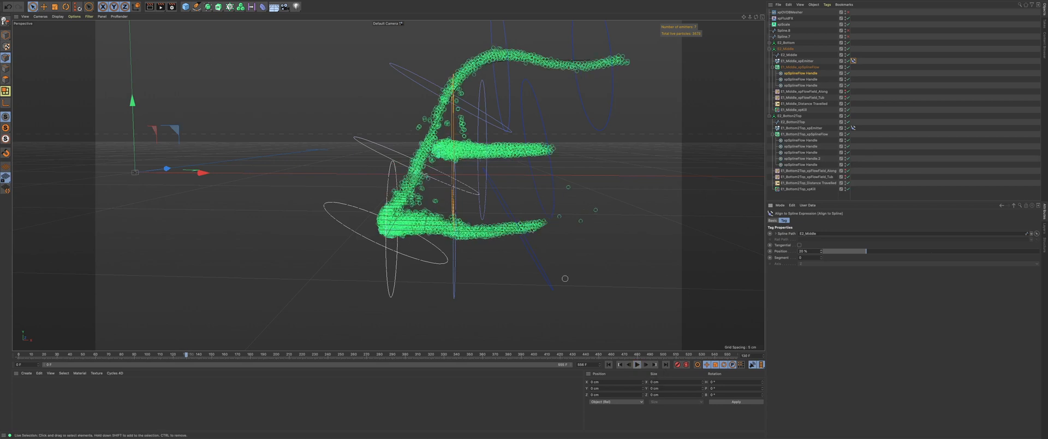
Step: Set Rotate to 15 cm on all three SplineFlow handles of the E2_Middle group while replaying the simulation
{"action": "left_click", "coordinate": [801, 79]}
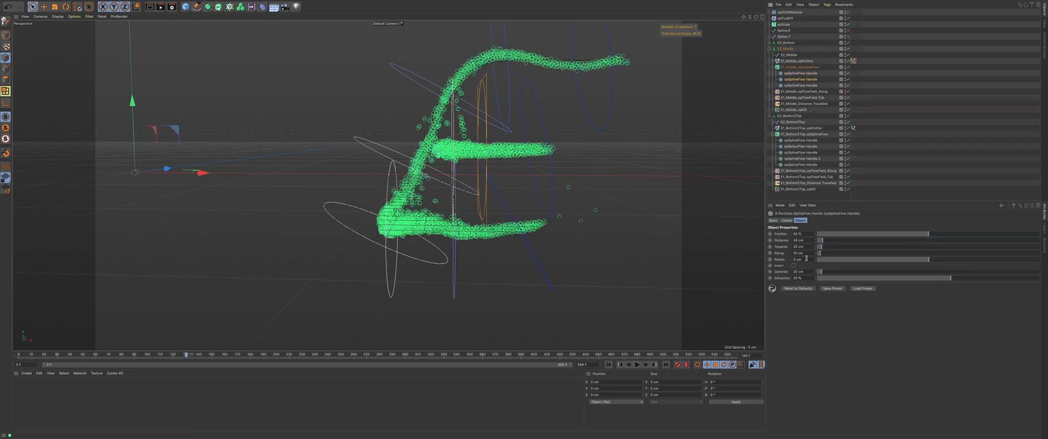
{"action": "double_click", "coordinate": [806, 259]}
{"action": "left_click", "coordinate": [608, 364]}
{"action": "left_click", "coordinate": [636, 364]}
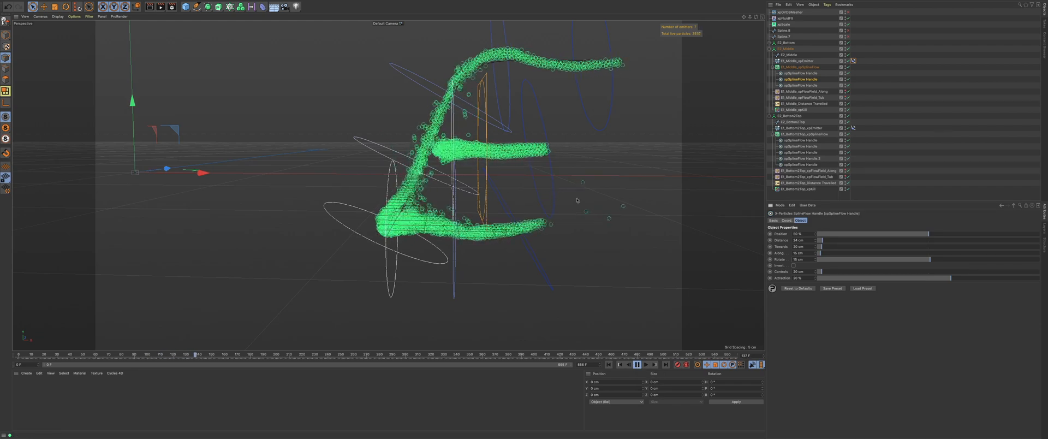
{"action": "left_click", "coordinate": [800, 73]}
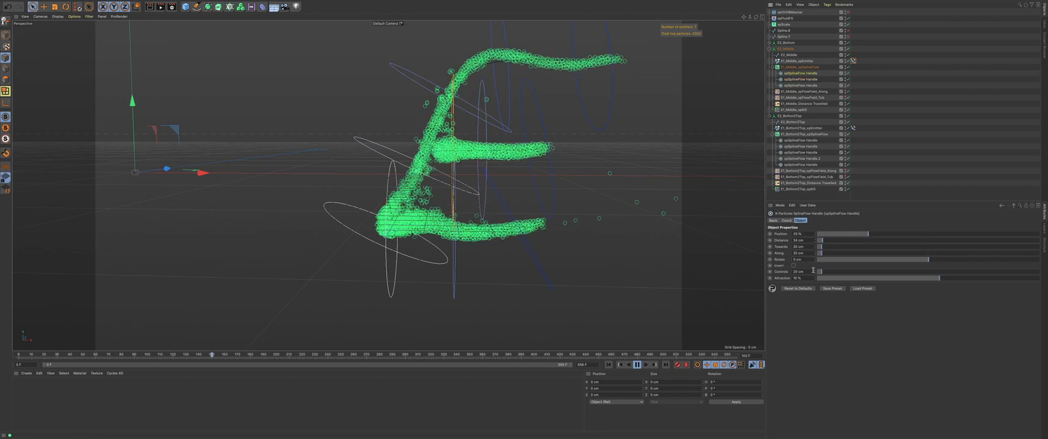
{"action": "left_click", "coordinate": [799, 260]}
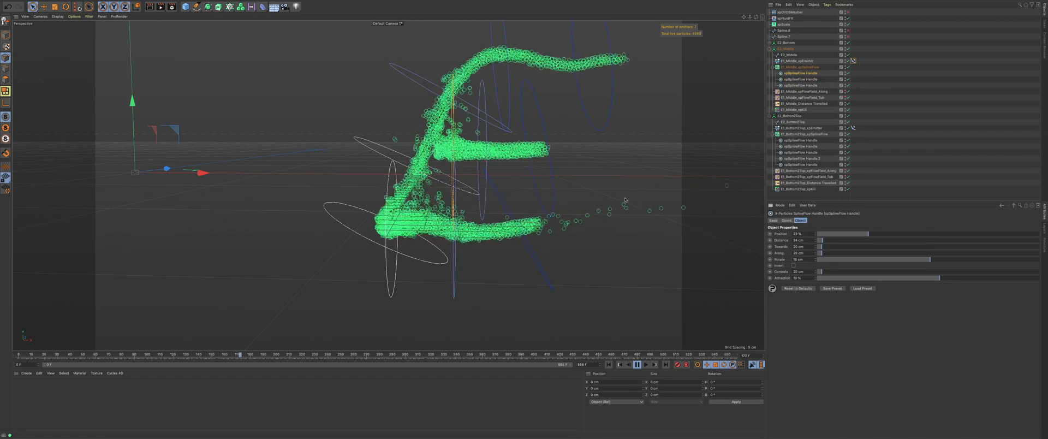
{"action": "left_click", "coordinate": [800, 85]}
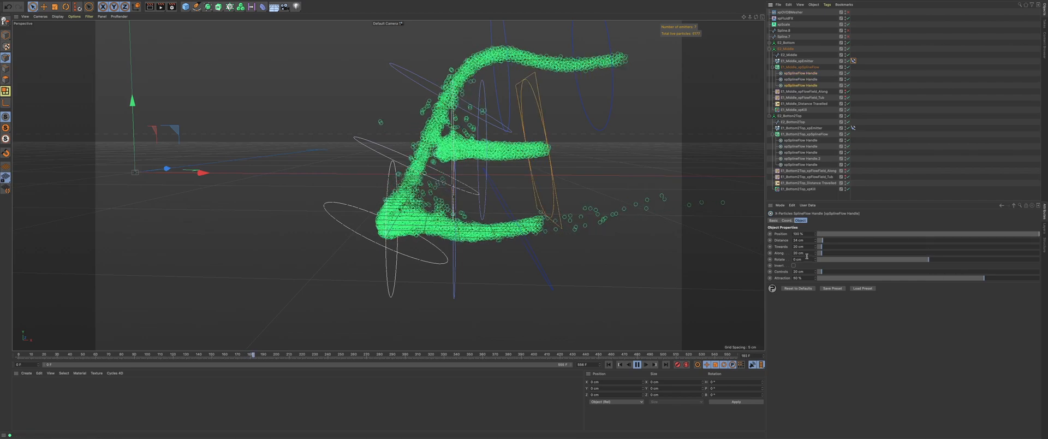
{"action": "left_click", "coordinate": [802, 259]}
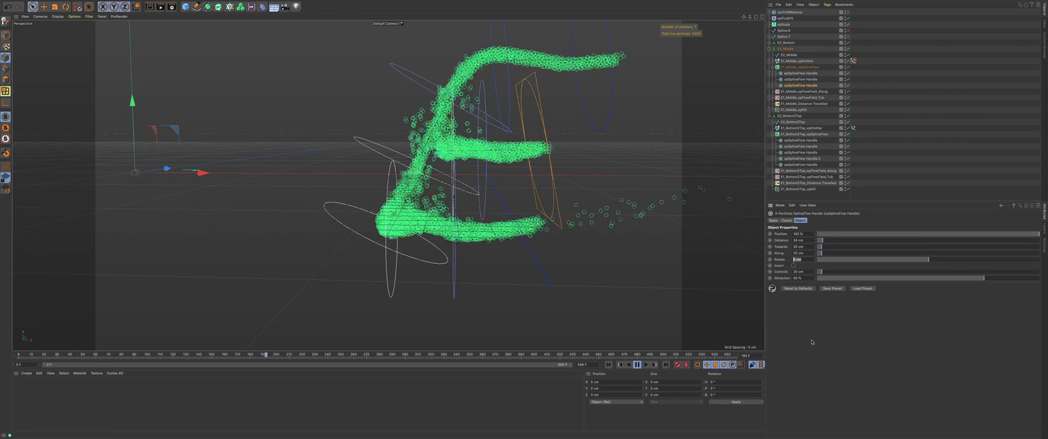
{"action": "type", "text": "15"}
{"action": "key", "text": "Return"}
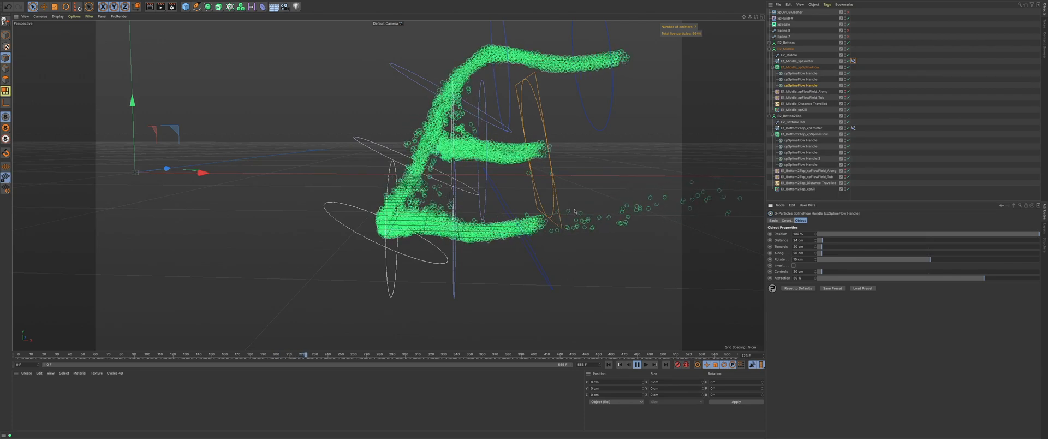
{"action": "key", "text": "F8"}
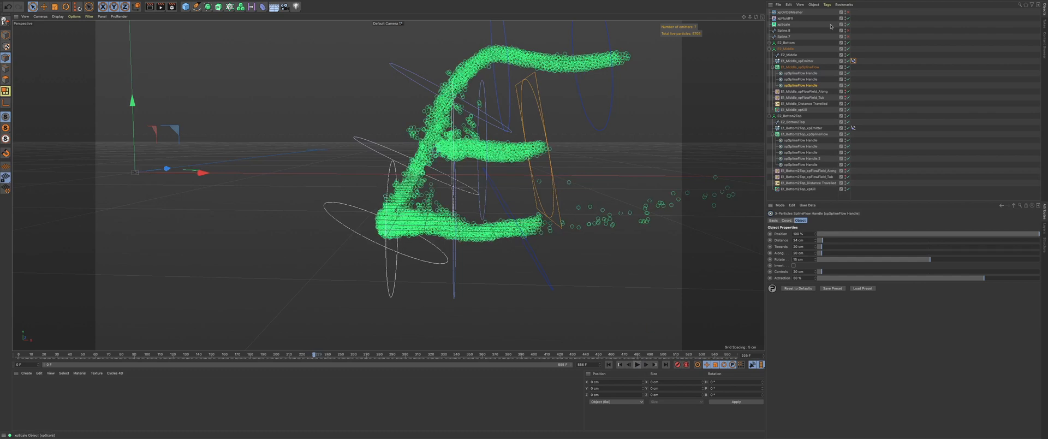
Step: Collapse the E2_Middle group and add the E2_Bottom2Top group with its children to a new layer
{"action": "left_click", "coordinate": [768, 49]}
{"action": "left_click", "coordinate": [769, 55]}
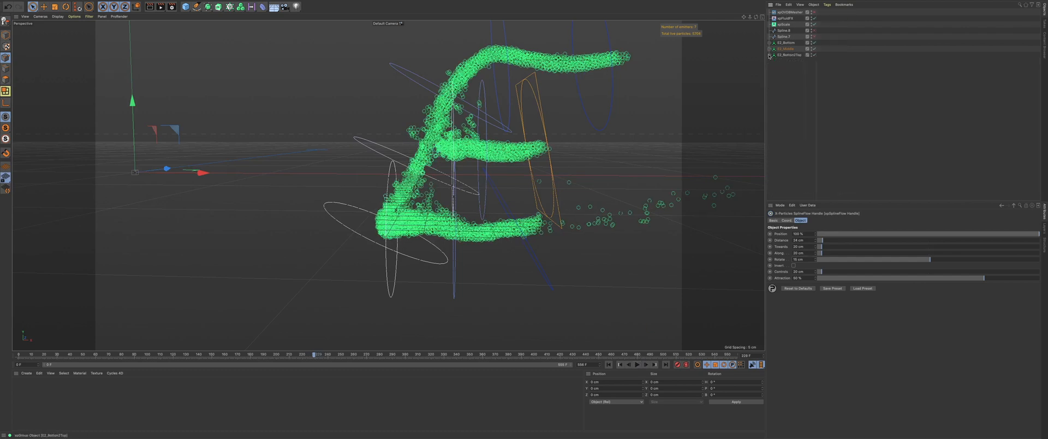
{"action": "left_click", "coordinate": [770, 55]}
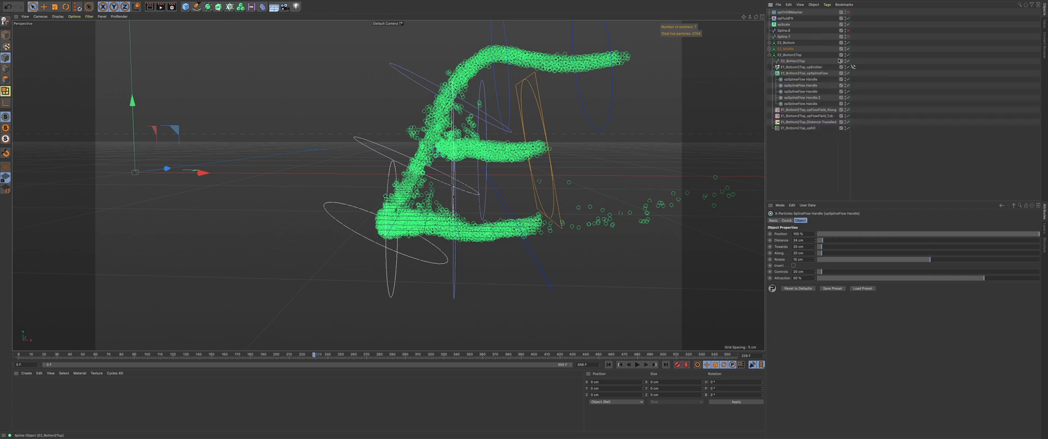
{"action": "left_click", "coordinate": [791, 55]}
{"action": "right_click", "coordinate": [839, 56]}
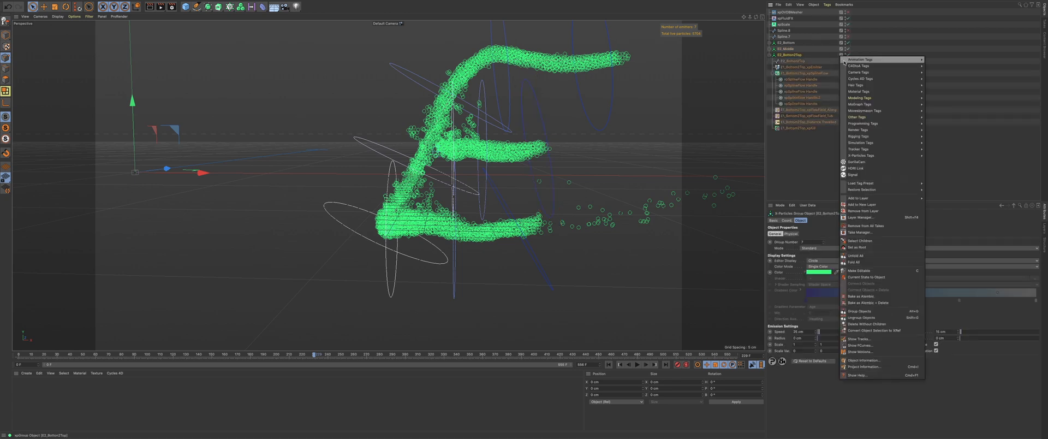
{"action": "left_click", "coordinate": [835, 55]}
{"action": "left_click", "coordinate": [841, 55]}
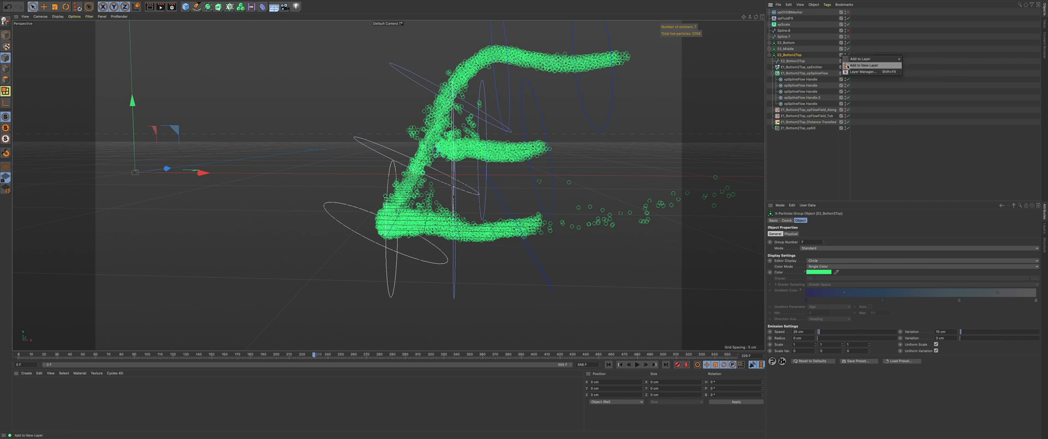
{"action": "left_click", "coordinate": [850, 64]}
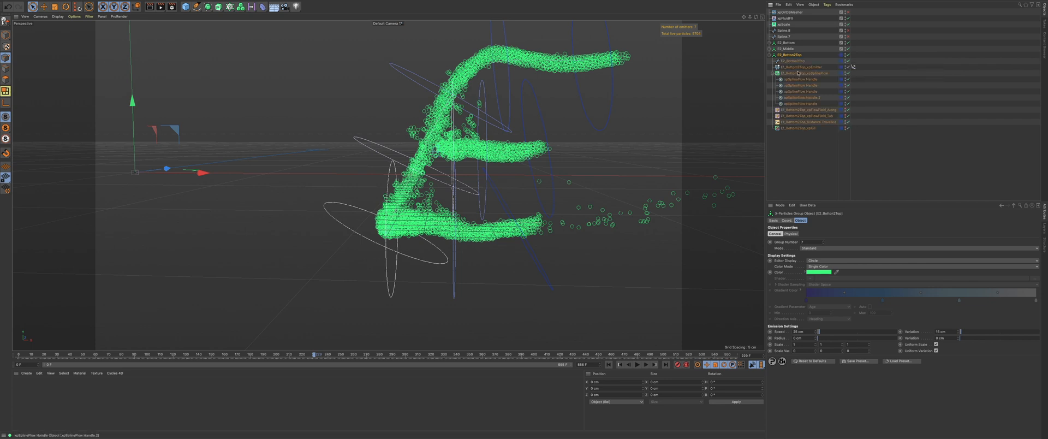
Step: Add the E2_Middle group and the E2_Bottom group, each with its children, to separate new layers
{"action": "left_click", "coordinate": [769, 54]}
{"action": "left_click", "coordinate": [770, 48]}
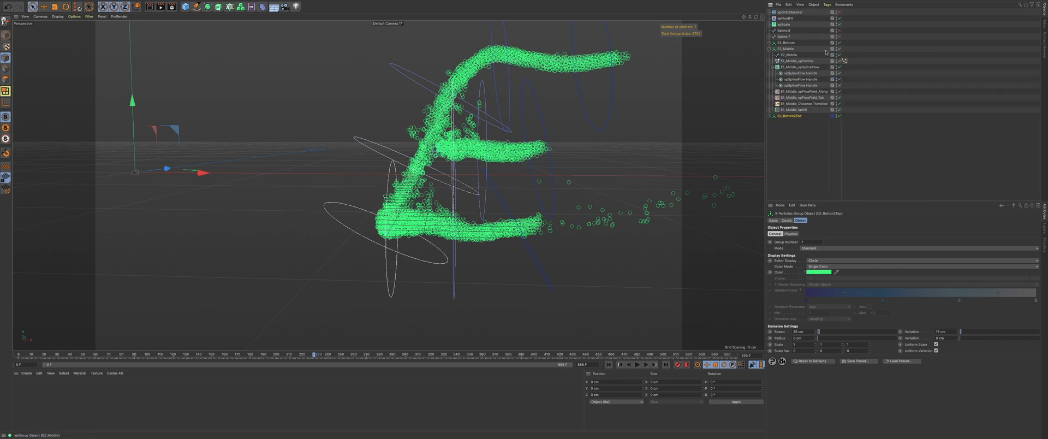
{"action": "left_click", "coordinate": [786, 48]}
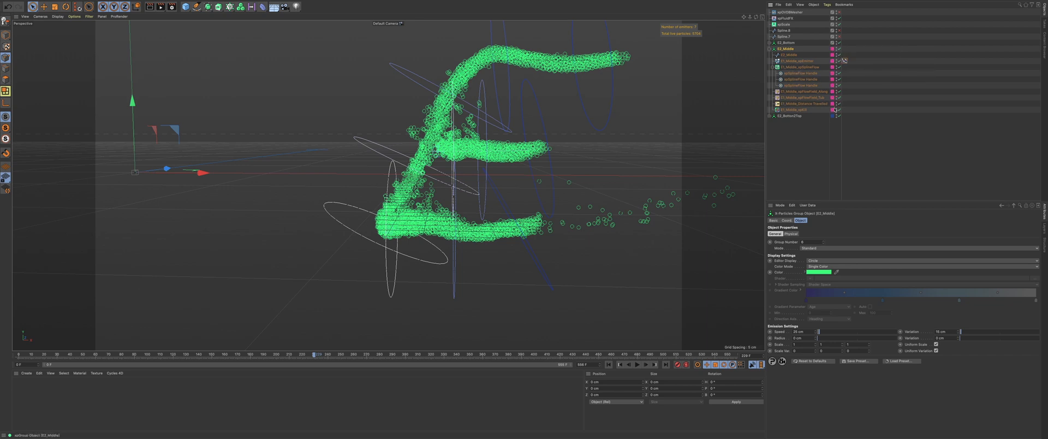
{"action": "left_click", "coordinate": [770, 48]}
{"action": "left_click", "coordinate": [769, 42]}
{"action": "left_click", "coordinate": [784, 42]}
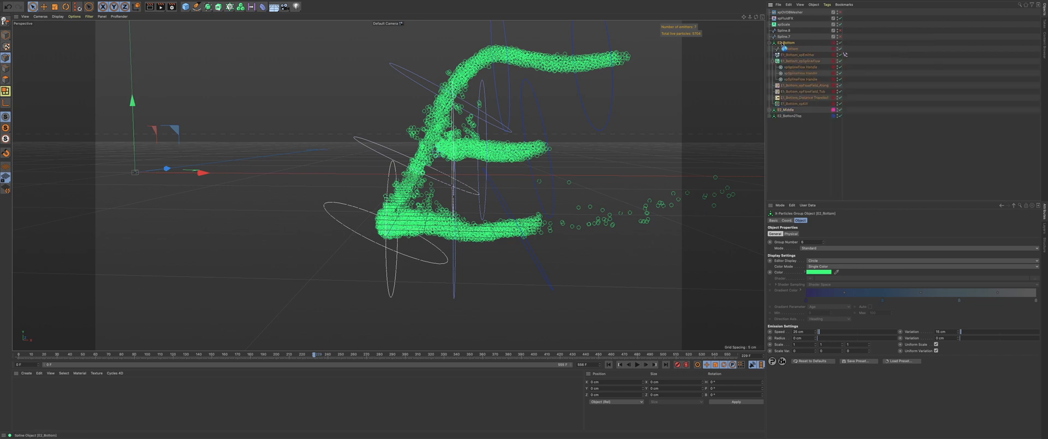
Step: Rename the three new layers E2_Bottom, E2_Middle and E2_Bottom2Top to match the groups they hold
{"action": "left_click", "coordinate": [1043, 228]}
{"action": "left_click", "coordinate": [769, 43]}
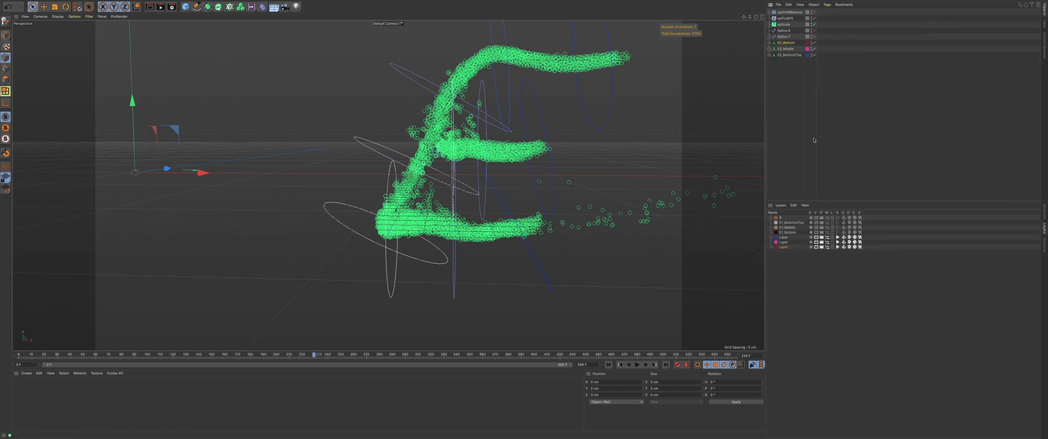
{"action": "double_click", "coordinate": [785, 43]}
{"action": "key", "text": "super+c"}
{"action": "double_click", "coordinate": [784, 247]}
{"action": "key", "text": "super+v"}
{"action": "double_click", "coordinate": [786, 49]}
{"action": "double_click", "coordinate": [784, 241]}
{"action": "key", "text": "super+v"}
{"action": "double_click", "coordinate": [787, 55]}
{"action": "key", "text": "super+c"}
{"action": "double_click", "coordinate": [784, 237]}
{"action": "key", "text": "super+v"}
{"action": "key", "text": "Return"}
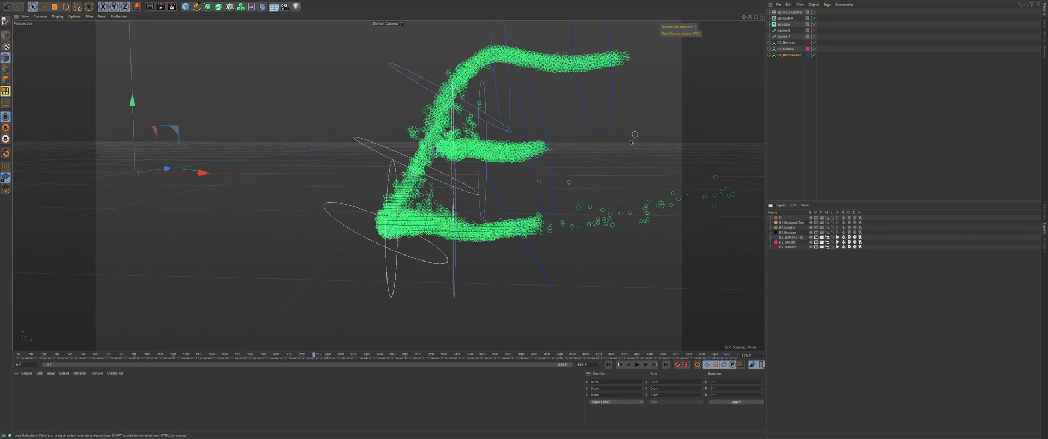
Step: Duplicate the E2_Middle and E2_Bottom2Top groups with all their children for the letter F
{"action": "middle_click_drag", "start_coordinate": [628, 142], "coordinate": [555, 158], "text": "alt"}
{"action": "right_click_drag", "start_coordinate": [556, 158], "coordinate": [525, 162], "text": "alt"}
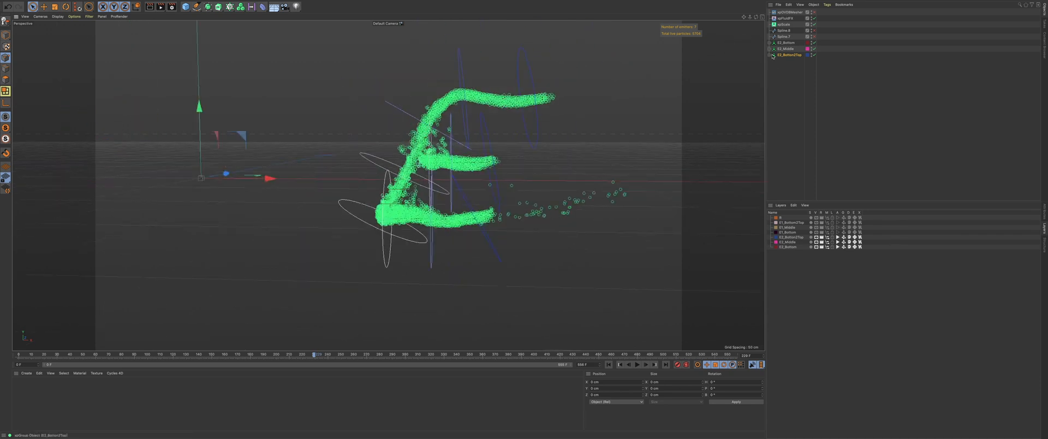
{"action": "left_click", "coordinate": [783, 30]}
{"action": "middle_click_drag", "start_coordinate": [609, 155], "coordinate": [583, 130], "text": "alt"}
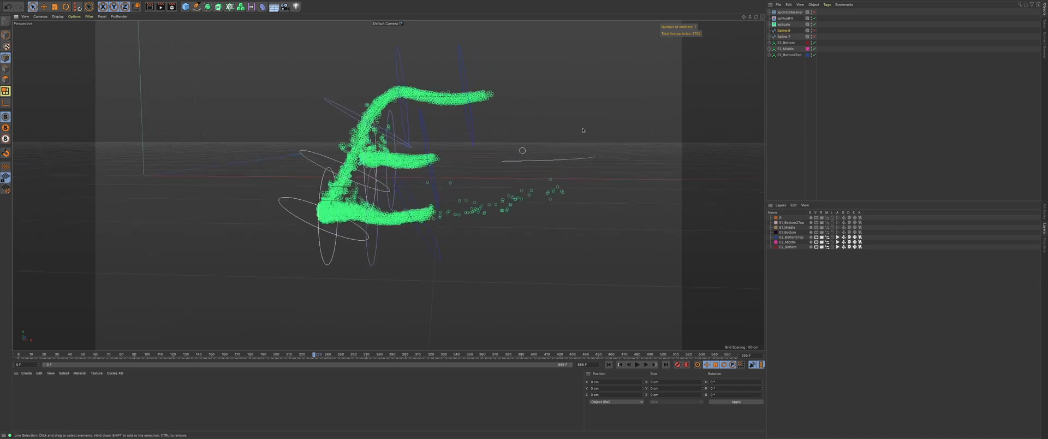
{"action": "left_click", "coordinate": [789, 55]}
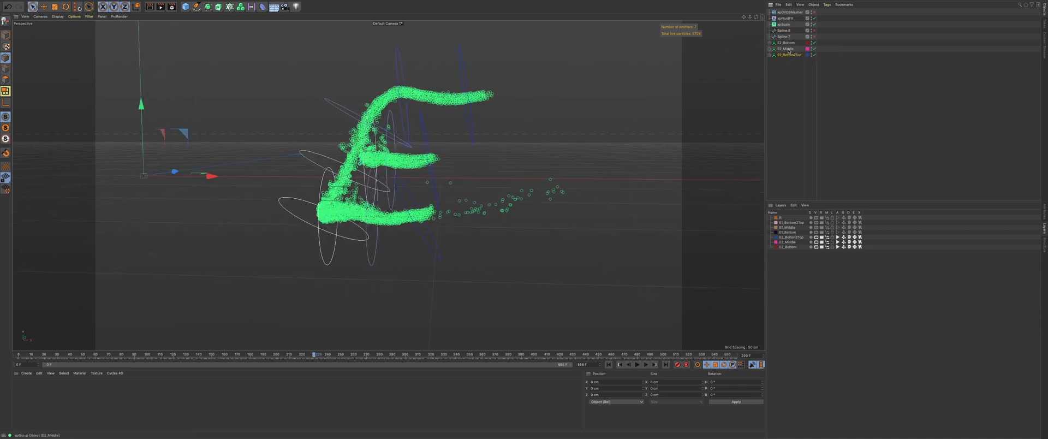
{"action": "left_click", "coordinate": [786, 48], "text": "shift"}
{"action": "key", "text": "ctrl+v"}
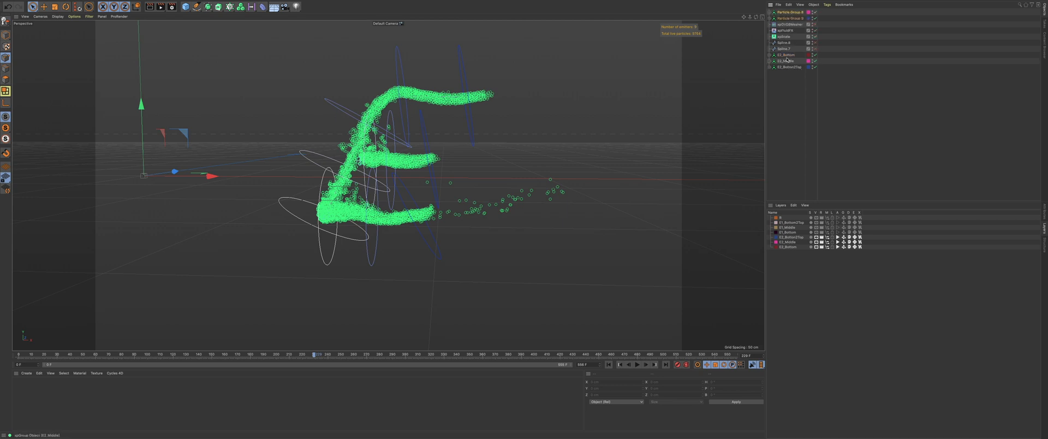
Step: Remove the two duplicated groups and all their children from the E2 layers
{"action": "left_click", "coordinate": [770, 18]}
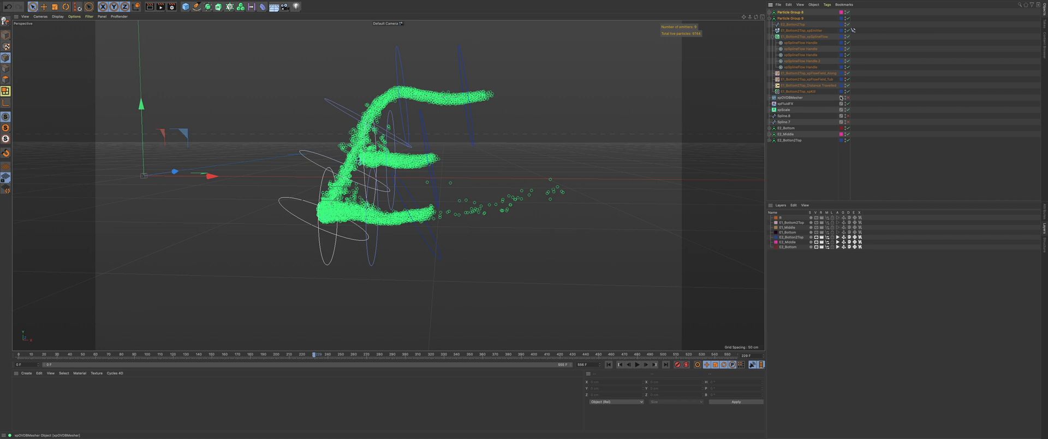
{"action": "left_click_drag", "start_coordinate": [841, 42], "coordinate": [841, 13]}
{"action": "left_click", "coordinate": [769, 12]}
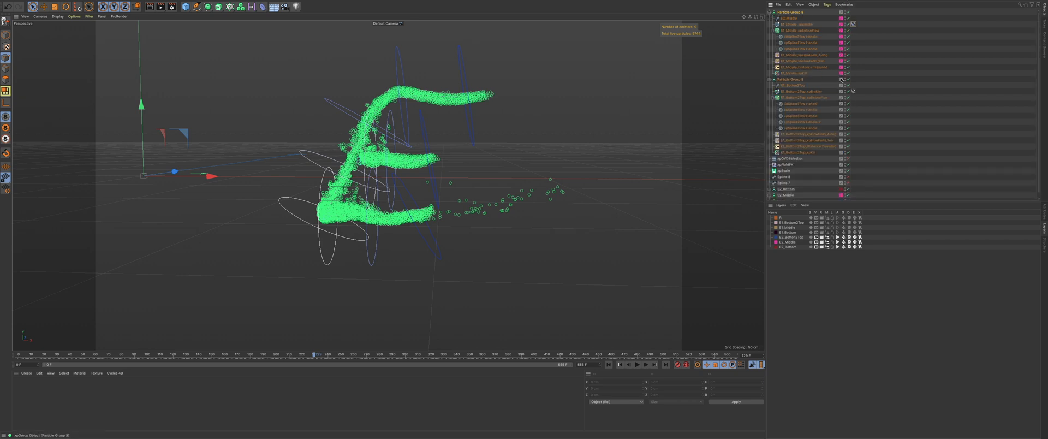
Step: Switch off the three E2 layers and rewind the animation to frame 0
{"action": "mouse_move", "coordinate": [816, 237]}
{"action": "left_mouse_down"}
{"action": "mouse_move", "coordinate": [817, 247]}
{"action": "mouse_move", "coordinate": [826, 238]}
{"action": "left_mouse_up"}
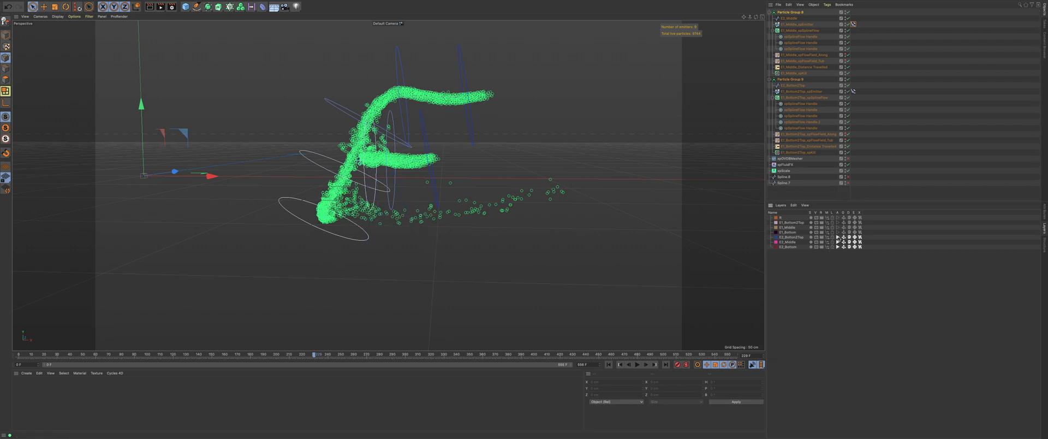
{"action": "key", "text": "shift+f"}
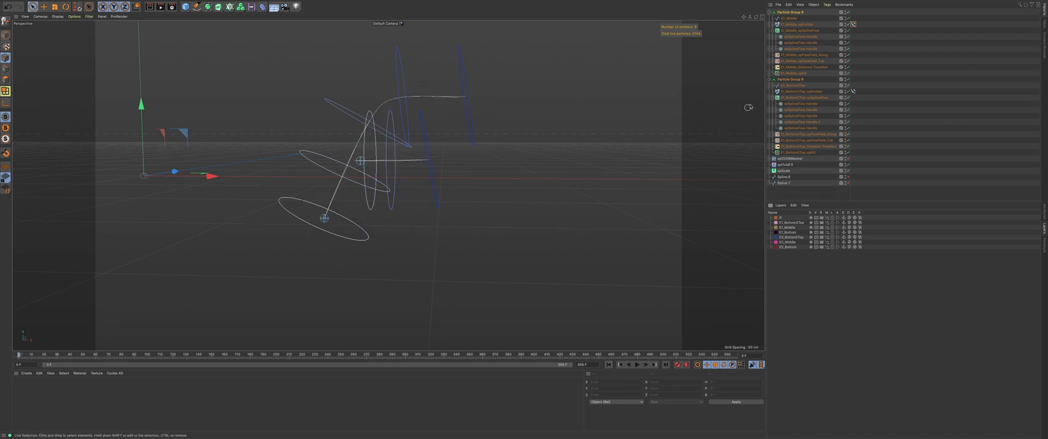
Step: Rename the letter F's long stem spline as F_Long and its short crossbar spline as F_Short
{"action": "left_click", "coordinate": [786, 19]}
{"action": "left_click", "coordinate": [781, 183]}
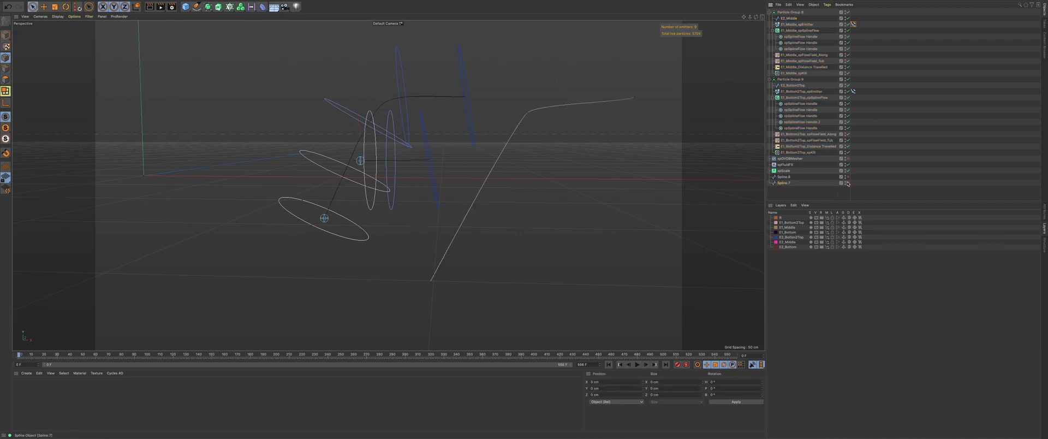
{"action": "double_click", "coordinate": [784, 183]}
{"action": "type", "text": "t"}
{"action": "type", "text": "_Long"}
{"action": "key", "text": "Return"}
{"action": "double_click", "coordinate": [786, 177]}
{"action": "type", "text": "F_Sho"}
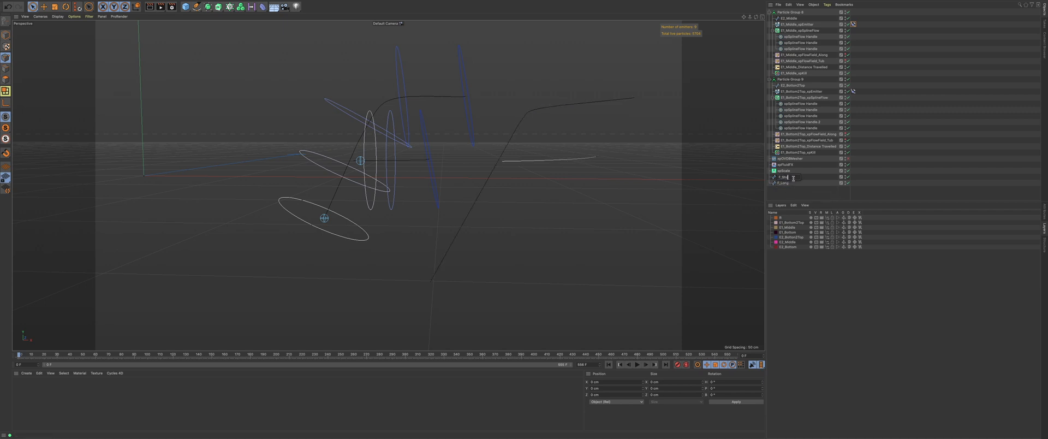
{"action": "type", "text": "ty"}
{"action": "key", "text": "Return"}
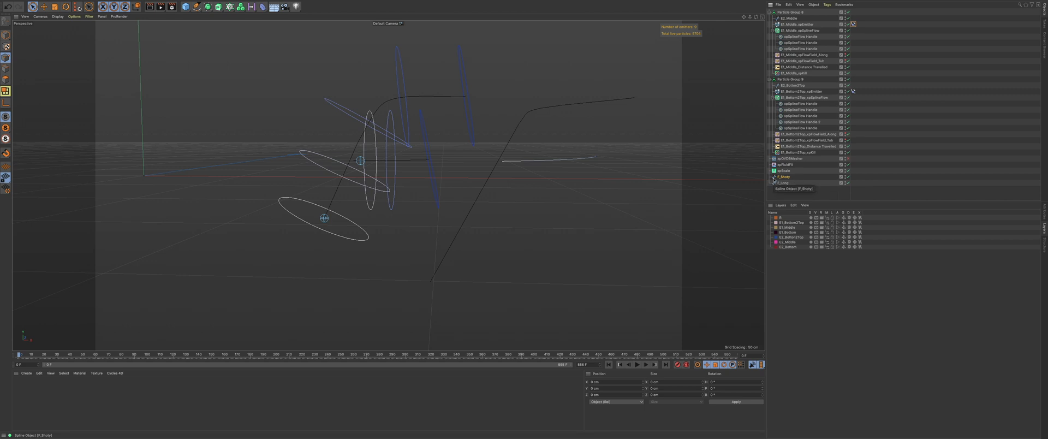
{"action": "double_click", "coordinate": [793, 177]}
{"action": "key", "text": "Return"}
Step: Replace the old spline in the copied Bottom2Top group with F_Long and the one in the copied Middle group with F_Short
{"action": "left_click_drag", "start_coordinate": [791, 80], "coordinate": [791, 80]}
{"action": "left_click", "coordinate": [791, 91]}
{"action": "key", "text": "Delete"}
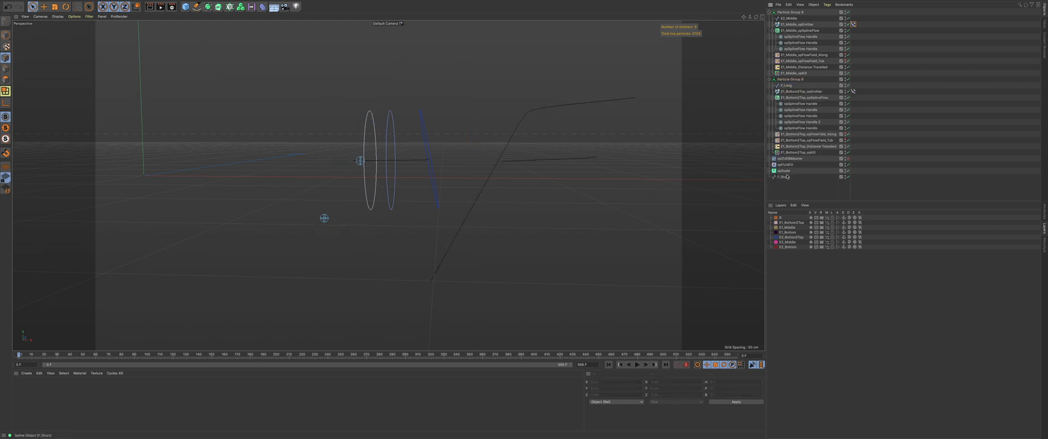
{"action": "left_click_drag", "start_coordinate": [784, 168], "coordinate": [792, 13]}
{"action": "left_click", "coordinate": [791, 24]}
{"action": "key", "text": "Delete"}
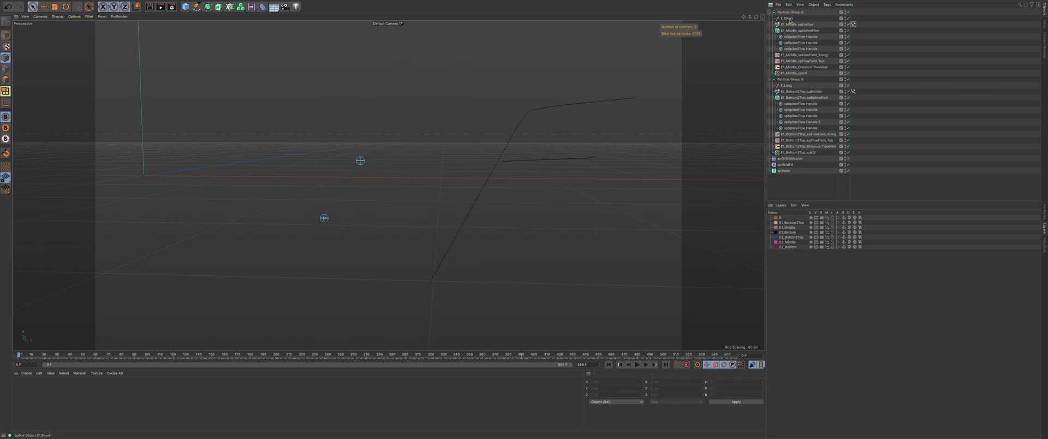
Step: Rename the copied Middle group as F_Short and replace the E1 prefix of its emitter and SplineFlow with F_Short
{"action": "double_click", "coordinate": [789, 18]}
{"action": "double_click", "coordinate": [795, 12]}
{"action": "key", "text": "ctrl+v"}
{"action": "double_click", "coordinate": [798, 24]}
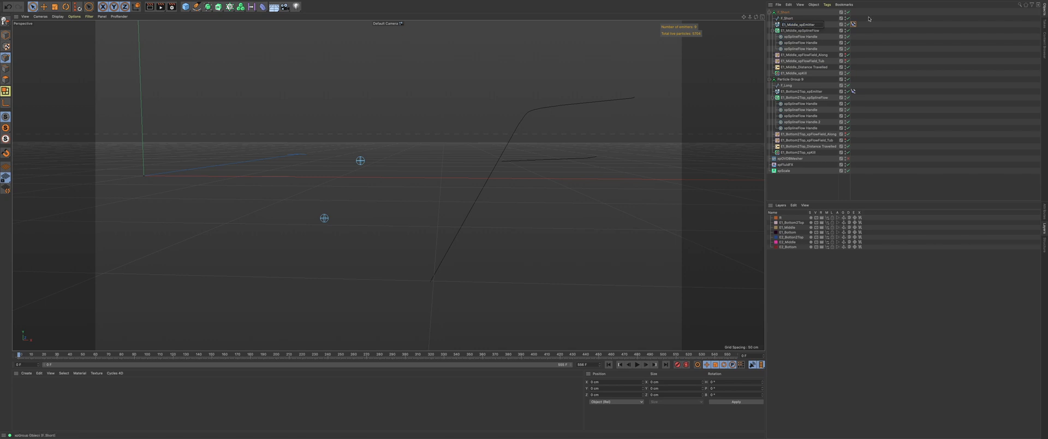
{"action": "key", "text": "BackSpace"}
{"action": "key", "text": "ctrl+v"}
{"action": "double_click", "coordinate": [784, 30]}
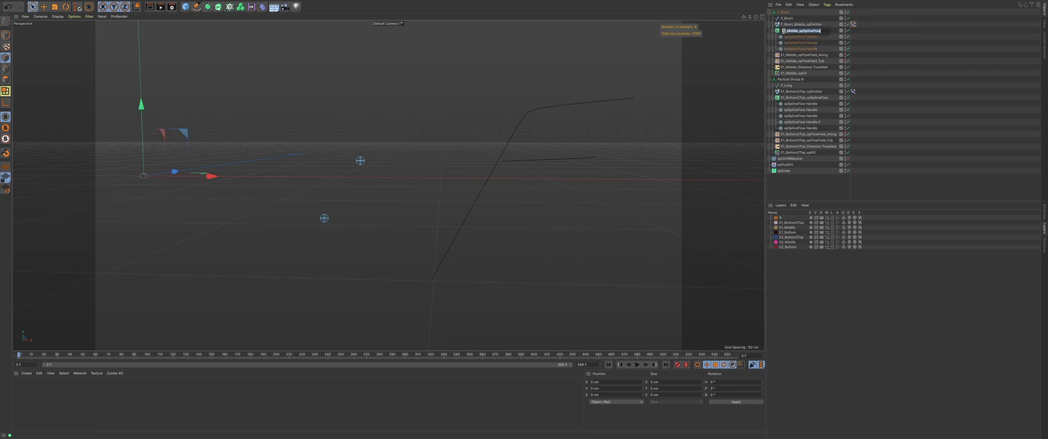
{"action": "key", "text": "BackSpace"}
{"action": "key", "text": "BackSpace"}
{"action": "key", "text": "ctrl+v"}
{"action": "key", "text": "Return"}
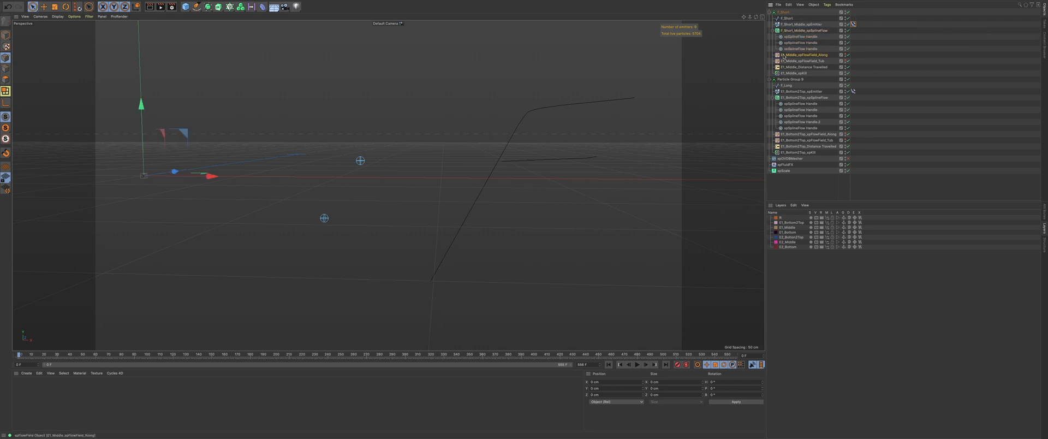
Step: Replace the E1 prefix with F_Short in the names of the F_Short group's two FlowField modifiers
{"action": "double_click", "coordinate": [818, 55]}
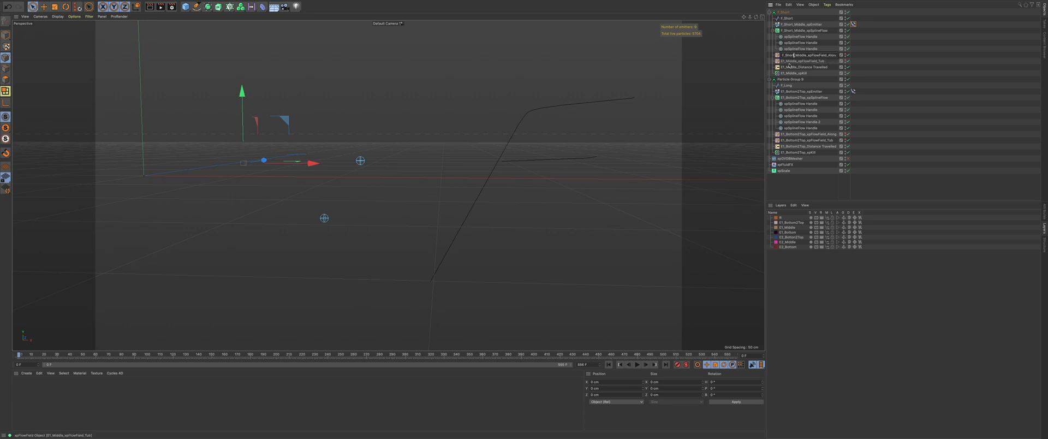
{"action": "key", "text": "Return"}
{"action": "double_click", "coordinate": [789, 62]}
{"action": "key", "text": "BackSpace"}
{"action": "key", "text": "BackSpace"}
{"action": "key", "text": "ctrl+v"}
{"action": "key", "text": "Return"}
Step: Replace the E1 prefix with F_Short in the names of the F_Short group's Distance Travelled question and xpKill modifier
{"action": "double_click", "coordinate": [797, 67]}
{"action": "key", "text": "BackSpace"}
{"action": "key", "text": "BackSpace"}
{"action": "key", "text": "ctrl+v"}
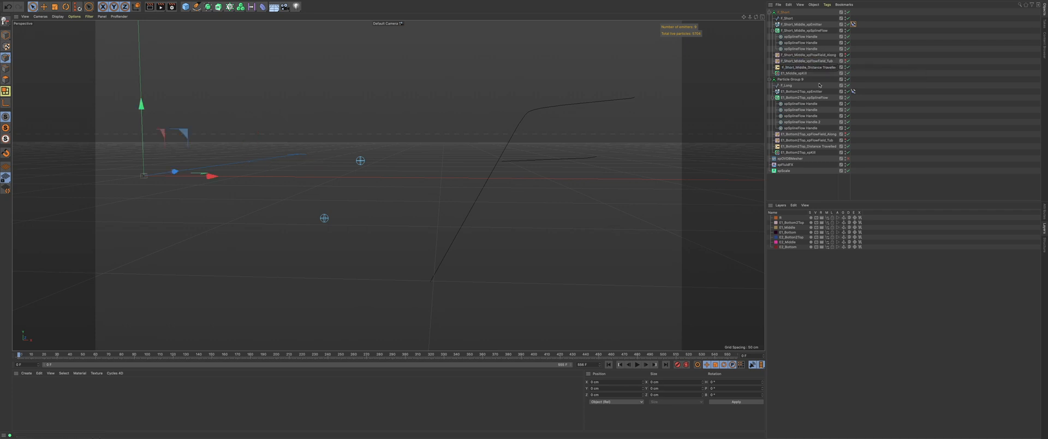
{"action": "double_click", "coordinate": [798, 73]}
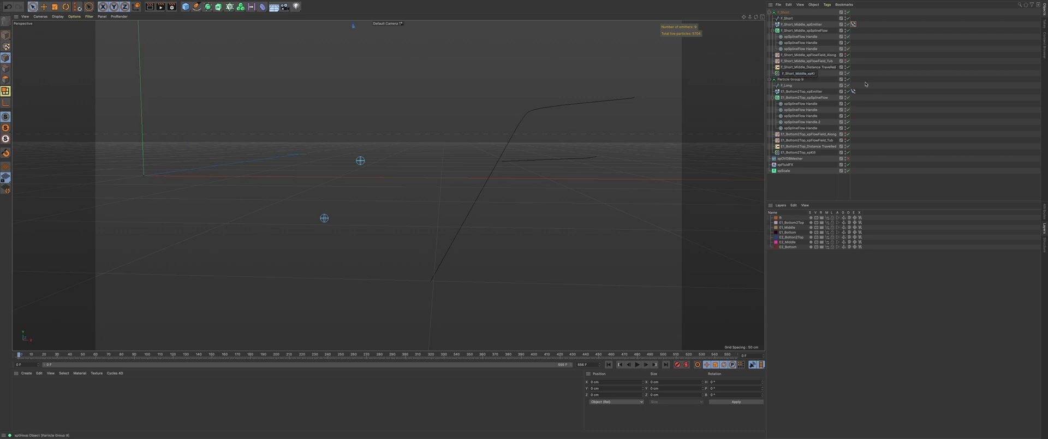
{"action": "key", "text": "ctrl+v"}
{"action": "key", "text": "Return"}
Step: Rename the copied Bottom2Top group as F_Long and replace the E1 prefix of its emitter and SplineFlow with F_Long
{"action": "double_click", "coordinate": [788, 86]}
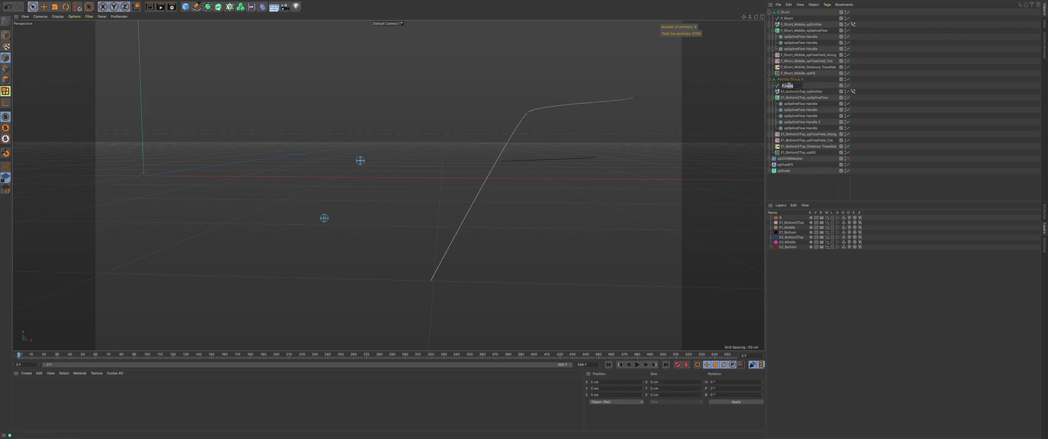
{"action": "double_click", "coordinate": [806, 79]}
{"action": "double_click", "coordinate": [787, 92]}
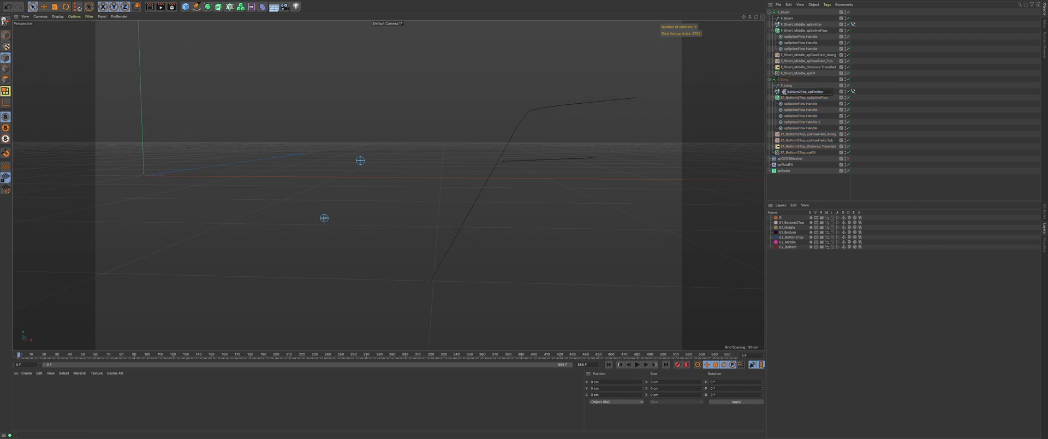
{"action": "key", "text": "Left"}
{"action": "key", "text": "Delete"}
{"action": "key", "text": "Delete"}
{"action": "key", "text": "super+v"}
{"action": "double_click", "coordinate": [792, 99]}
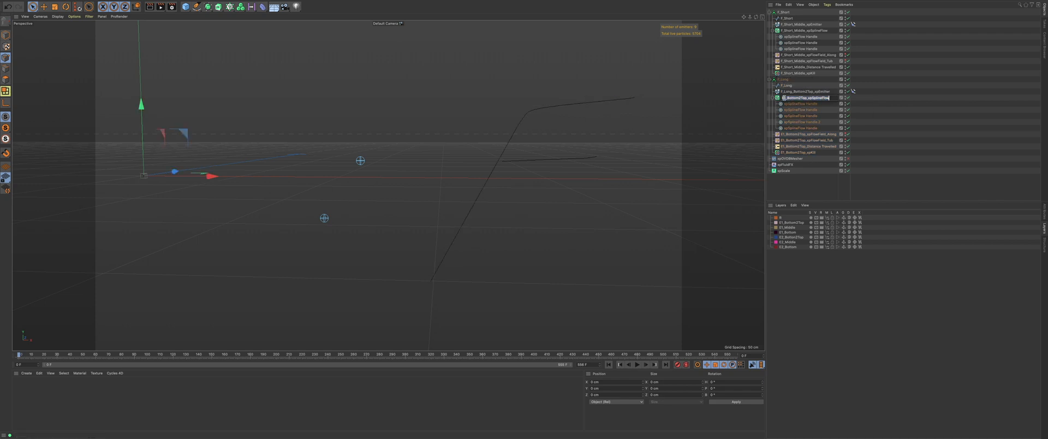
{"action": "key", "text": "Left"}
{"action": "key", "text": "Delete"}
{"action": "key", "text": "Delete"}
{"action": "key", "text": "super+v"}
Step: Replace the E1 prefix with F_Long in the names of the F_Long group's two FlowField modifiers
{"action": "double_click", "coordinate": [790, 135]}
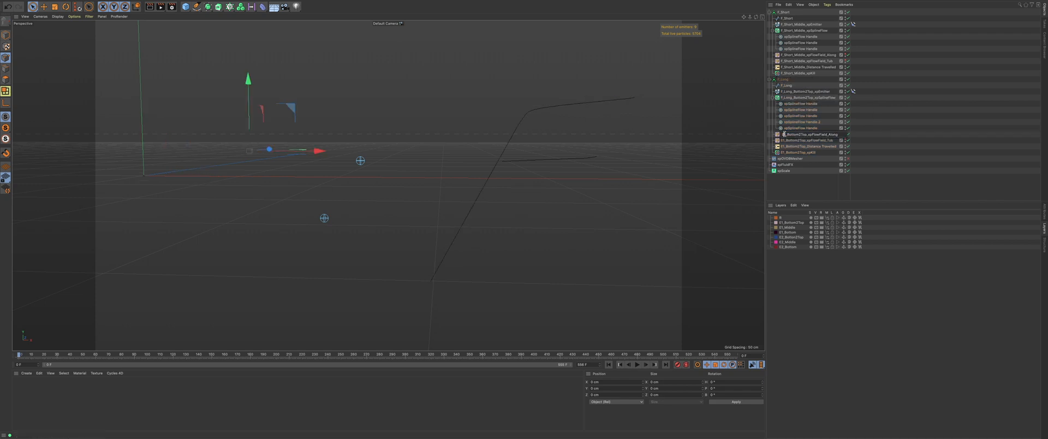
{"action": "key", "text": "Left"}
{"action": "key", "text": "Delete"}
{"action": "key", "text": "Delete"}
{"action": "key", "text": "super+v"}
{"action": "double_click", "coordinate": [790, 140]}
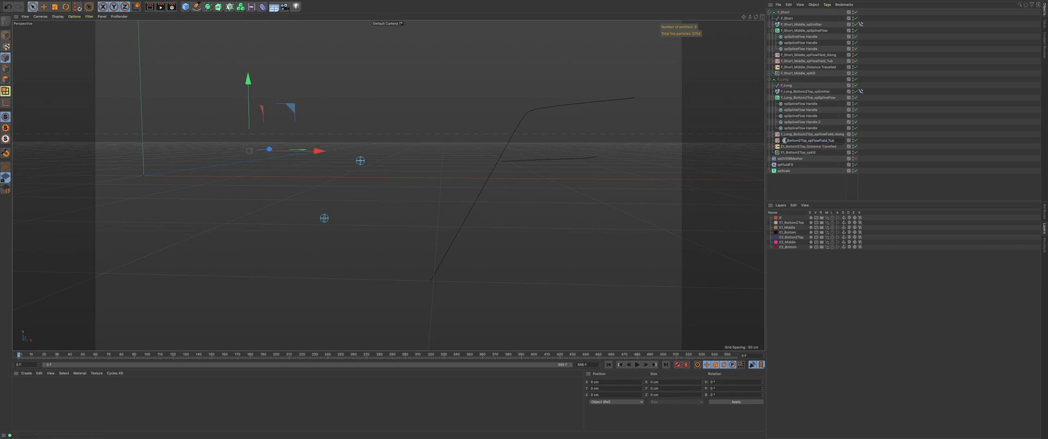
{"action": "key", "text": "Left"}
{"action": "key", "text": "Delete"}
{"action": "key", "text": "Delete"}
{"action": "key", "text": "super+v"}
Step: Replace the E1 prefix with F_Long in the names of the F_Long group's Distance Travelled question and xpKill modifier
{"action": "double_click", "coordinate": [790, 146]}
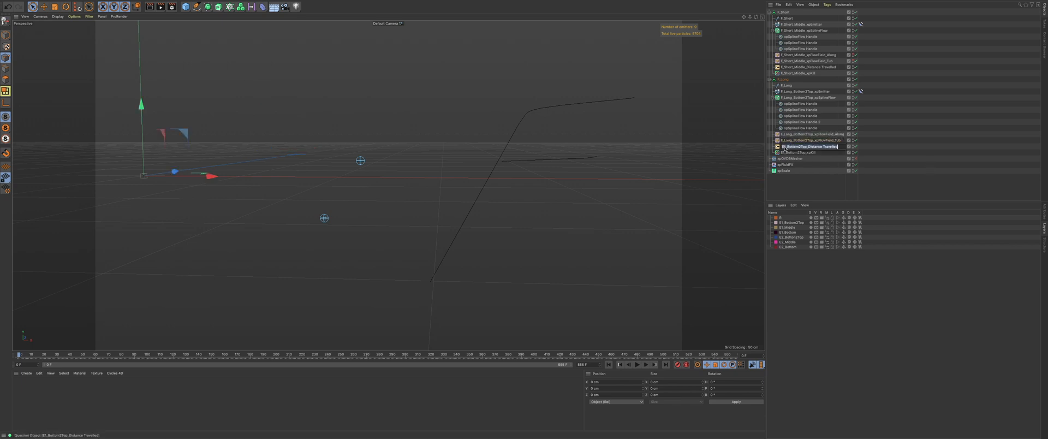
{"action": "key", "text": "Left"}
{"action": "key", "text": "Delete"}
{"action": "key", "text": "Delete"}
{"action": "key", "text": "super+v"}
{"action": "double_click", "coordinate": [791, 153]}
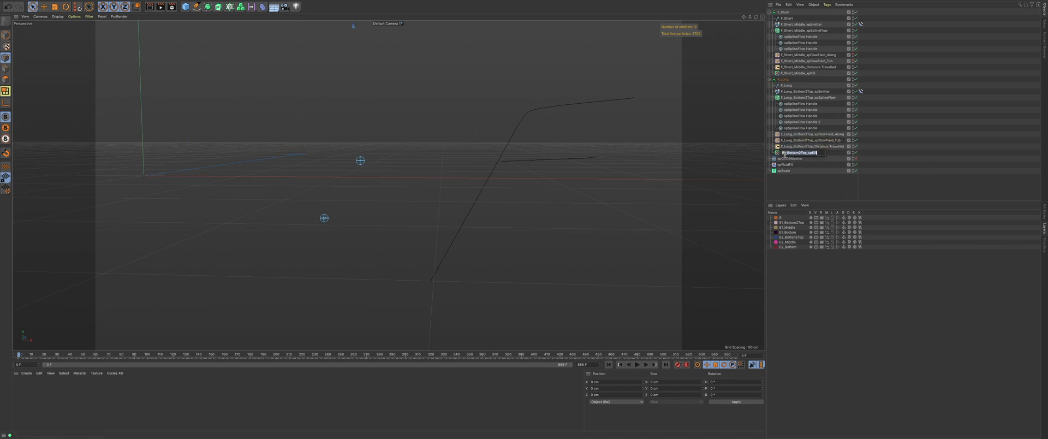
{"action": "key", "text": "Left"}
{"action": "key", "text": "Delete"}
{"action": "key", "text": "Delete"}
{"action": "key", "text": "super+v"}
{"action": "left_click", "coordinate": [810, 185]}
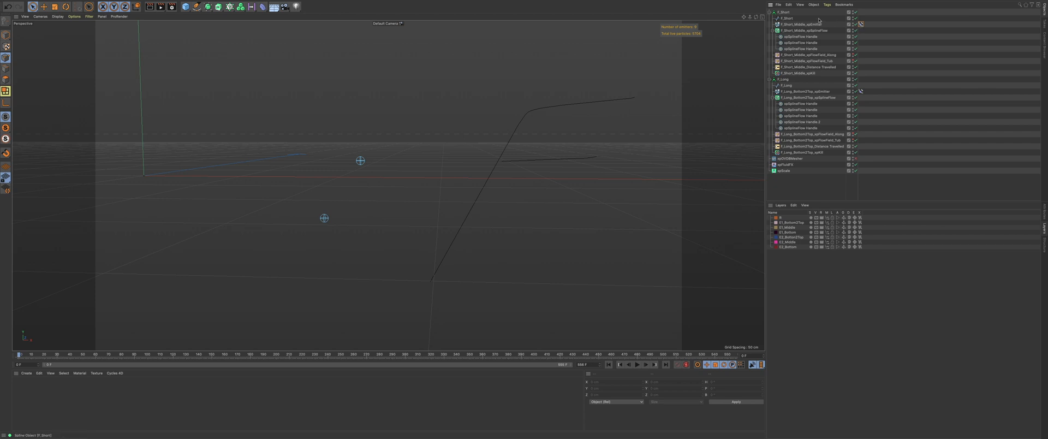
Step: Assign the F_Short spline to the F_Short emitter's Align to Spline tag and to the group's SplineFlow modifier
{"action": "left_click", "coordinate": [1044, 210]}
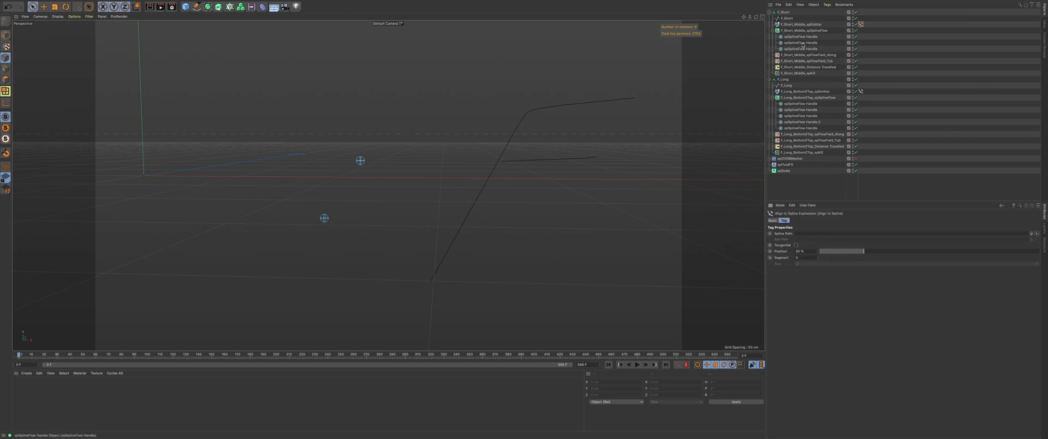
{"action": "left_click_drag", "start_coordinate": [810, 155], "coordinate": [815, 235]}
{"action": "left_click", "coordinate": [790, 31]}
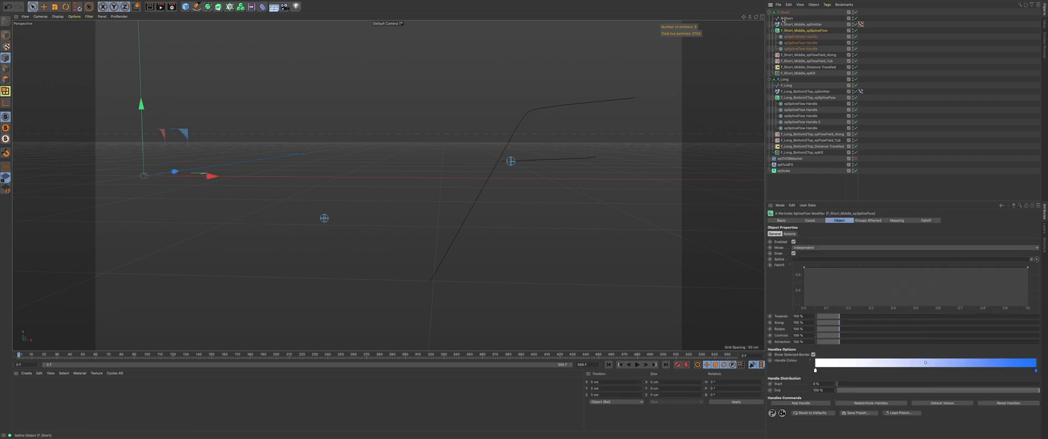
{"action": "left_click_drag", "start_coordinate": [785, 18], "coordinate": [813, 259]}
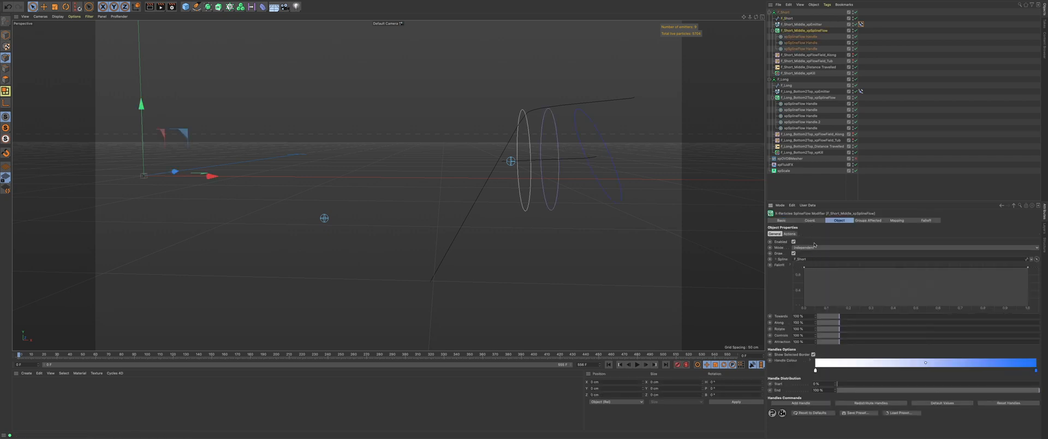
Step: Assign the F_Long spline to the F_Long emitter's Align to Spline tag and to the group's SplineFlow modifier
{"action": "left_click", "coordinate": [868, 221]}
{"action": "left_click", "coordinate": [838, 220]}
{"action": "left_click", "coordinate": [797, 55]}
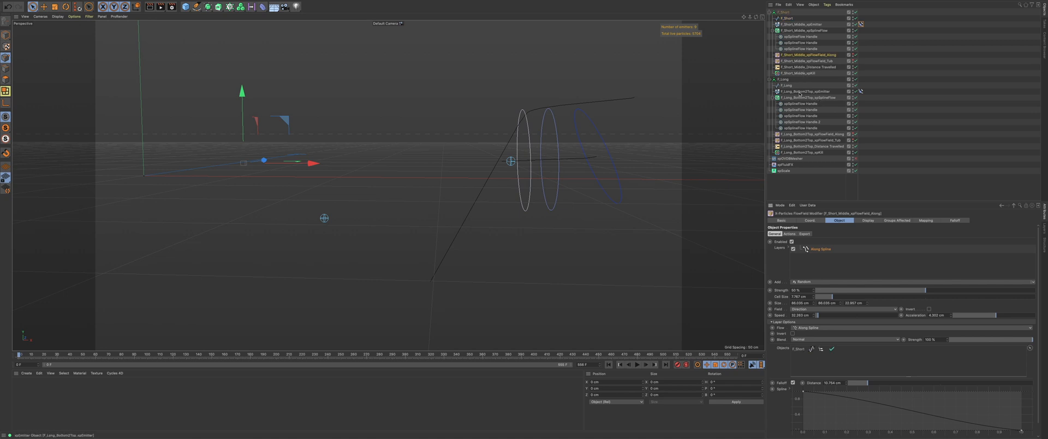
{"action": "left_click", "coordinate": [861, 91]}
{"action": "left_click_drag", "start_coordinate": [786, 86], "coordinate": [820, 233]}
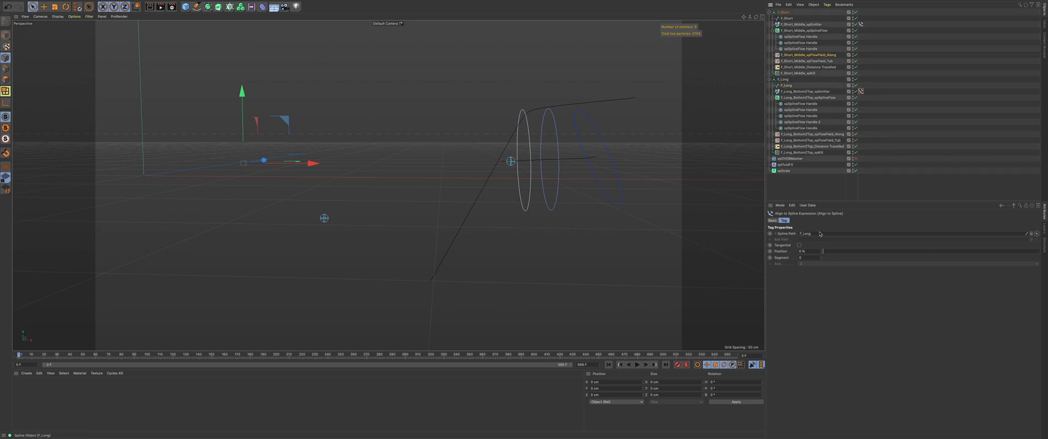
{"action": "left_click", "coordinate": [811, 97]}
{"action": "left_click_drag", "start_coordinate": [793, 85], "coordinate": [799, 259]}
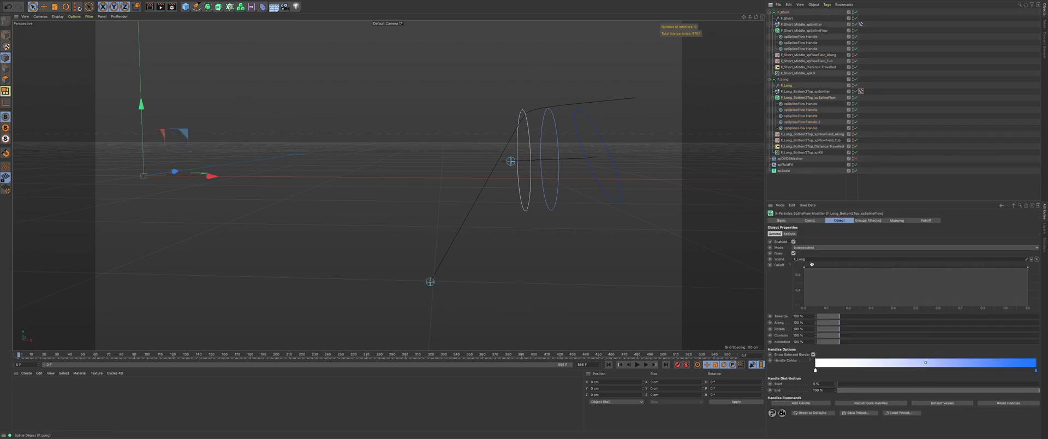
{"action": "left_click", "coordinate": [828, 135]}
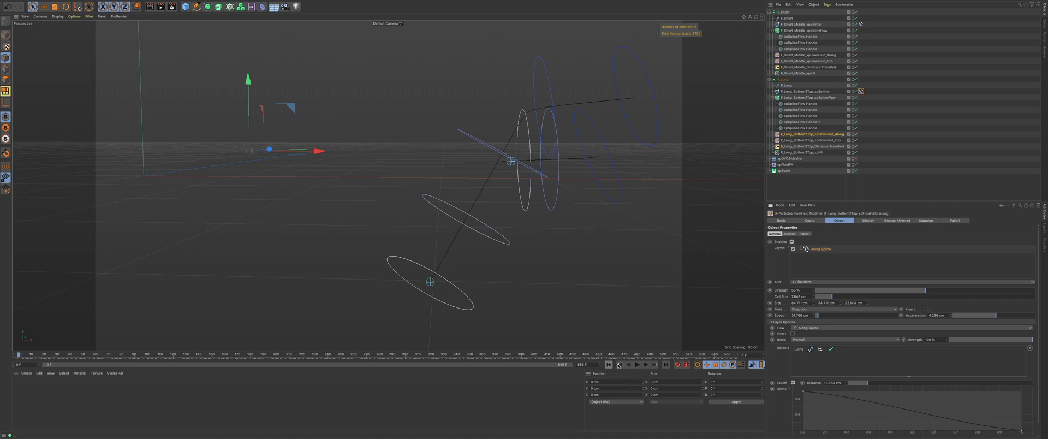
Step: Play the simulation and set the distance of the F_Long group's Distance Travelled question to 165 cm
{"action": "left_click", "coordinate": [637, 364]}
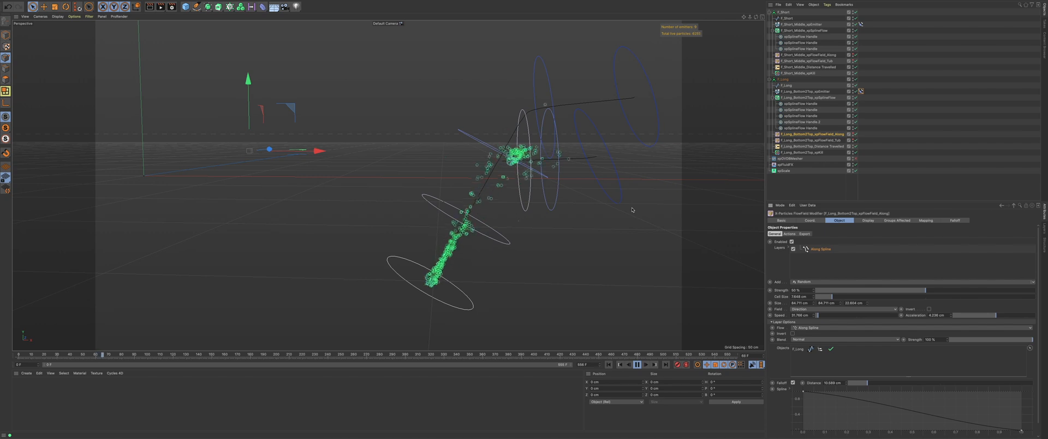
{"action": "left_click_drag", "start_coordinate": [388, 185], "coordinate": [534, 108], "text": "alt"}
{"action": "middle_click_drag", "start_coordinate": [585, 100], "coordinate": [549, 96], "text": "alt"}
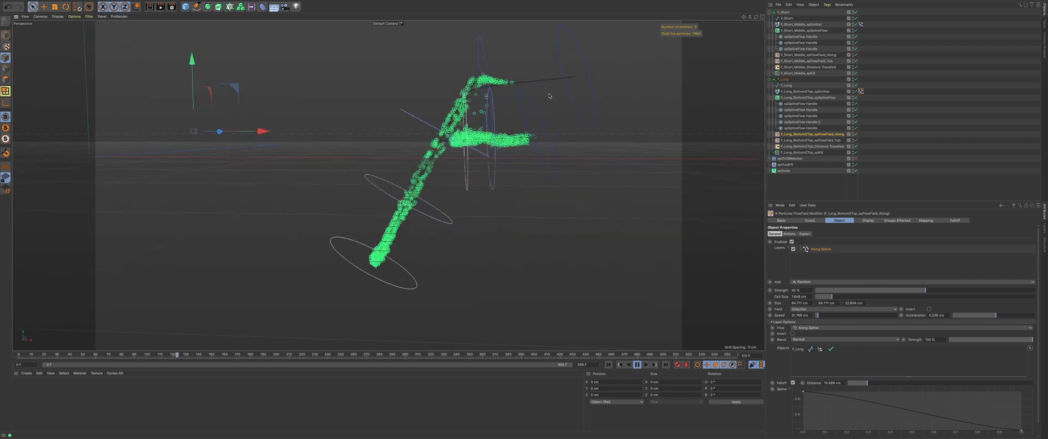
{"action": "left_click_drag", "start_coordinate": [549, 96], "coordinate": [539, 99], "text": "alt"}
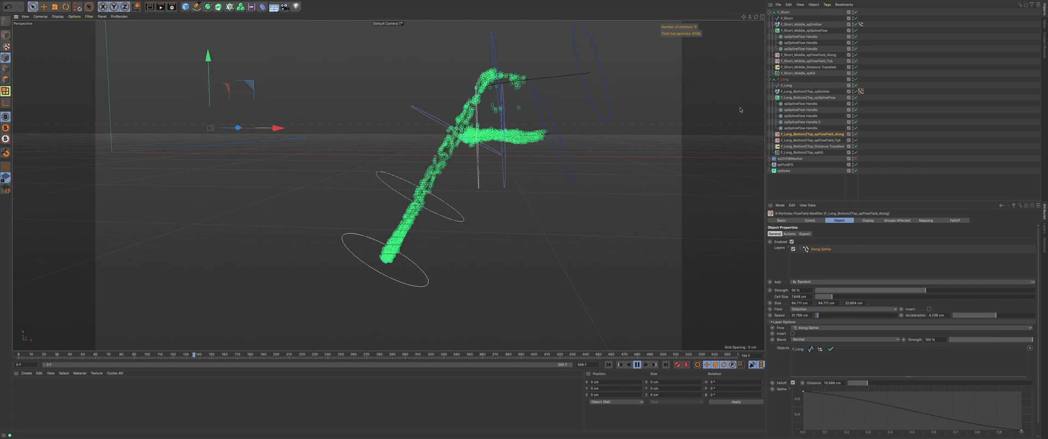
{"action": "left_click", "coordinate": [821, 146]}
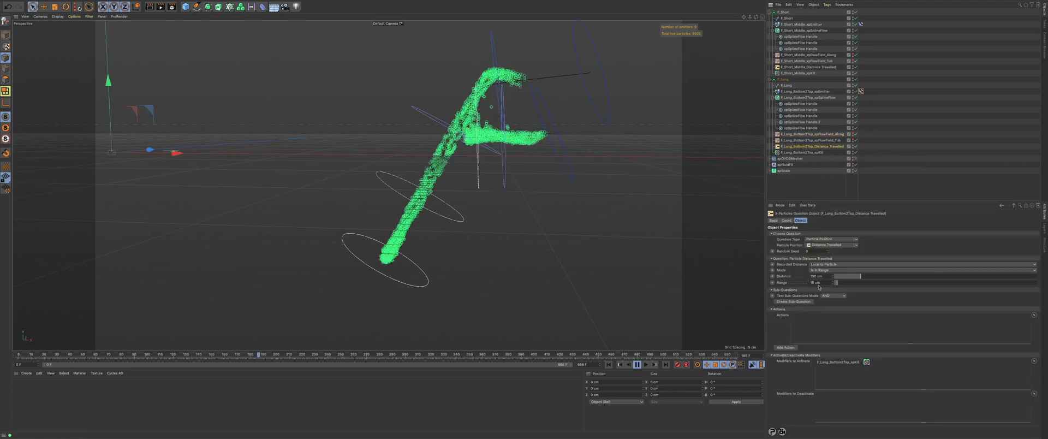
{"action": "double_click", "coordinate": [824, 276]}
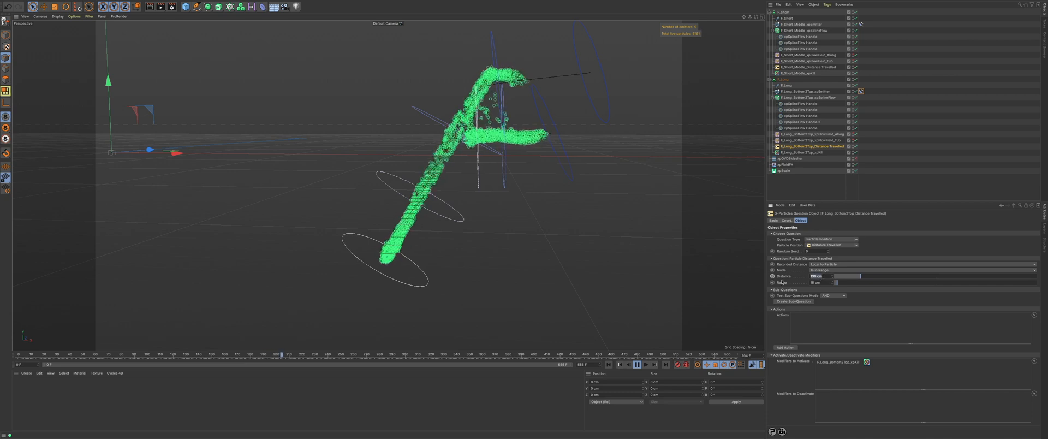
{"action": "type", "text": "165"}
{"action": "key", "text": "Return"}
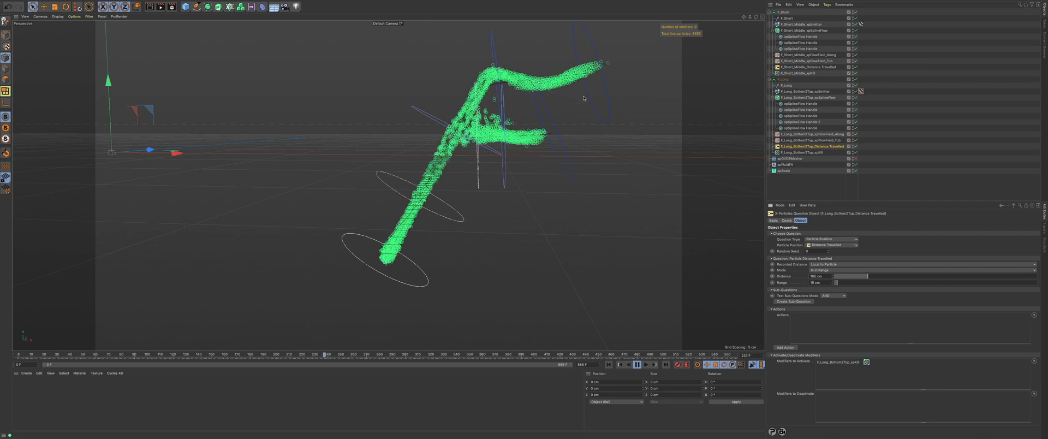
Step: Replay the simulation from the start and examine the F_Short emitter's emission settings and timing against the F_Long particle flow
{"action": "left_click_drag", "start_coordinate": [585, 99], "coordinate": [578, 98], "text": "alt"}
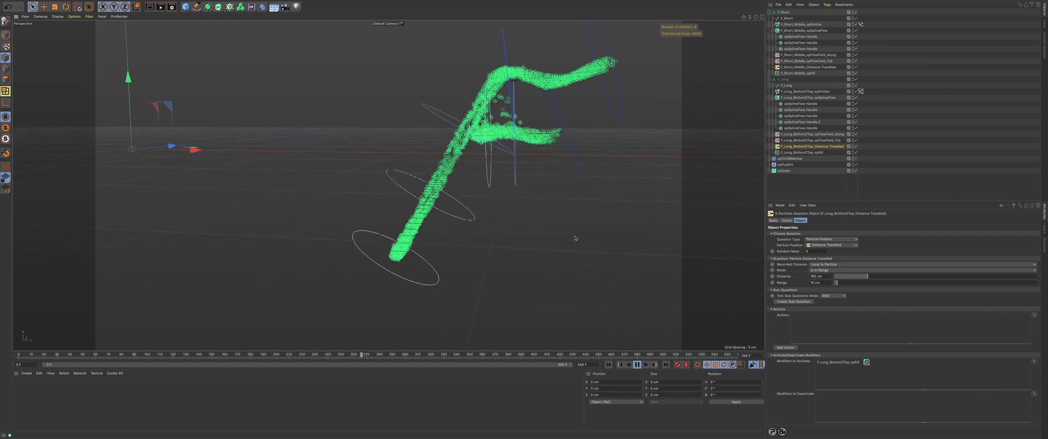
{"action": "left_click", "coordinate": [620, 364]}
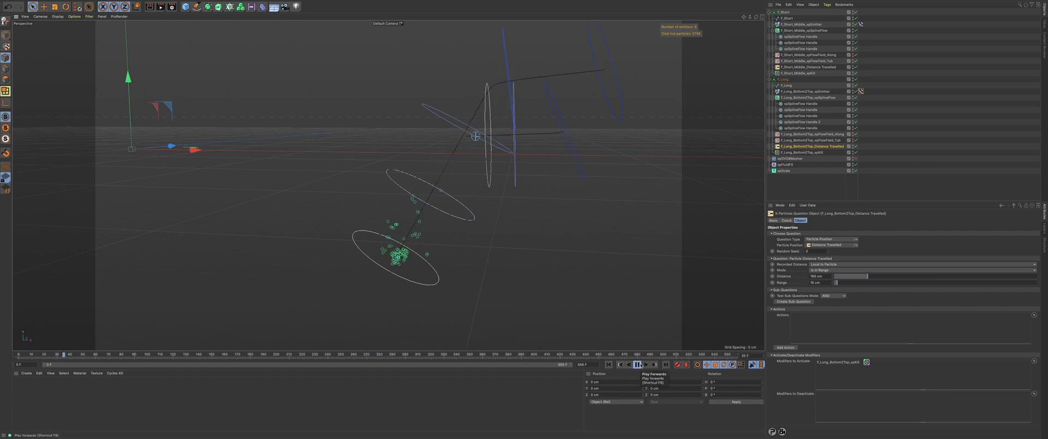
{"action": "left_click", "coordinate": [639, 364]}
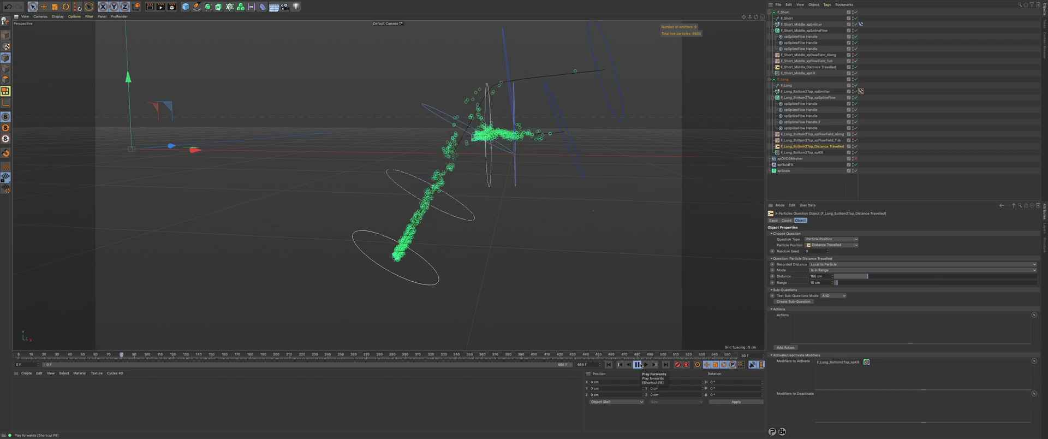
{"action": "left_click", "coordinate": [638, 364]}
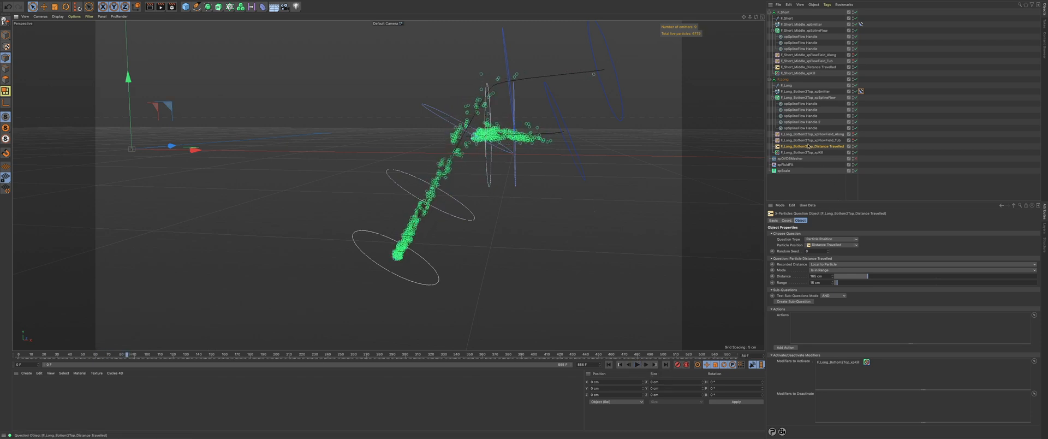
{"action": "left_click", "coordinate": [797, 25]}
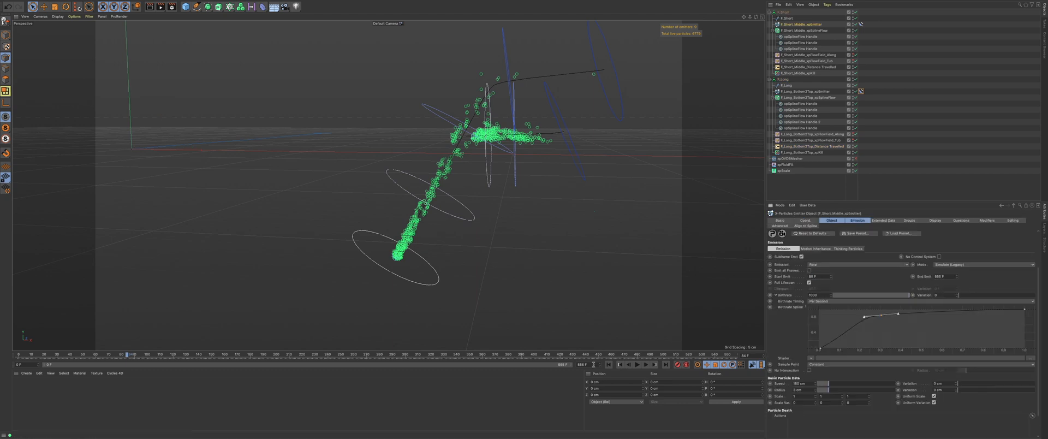
{"action": "left_click", "coordinate": [608, 365]}
{"action": "left_click", "coordinate": [637, 365]}
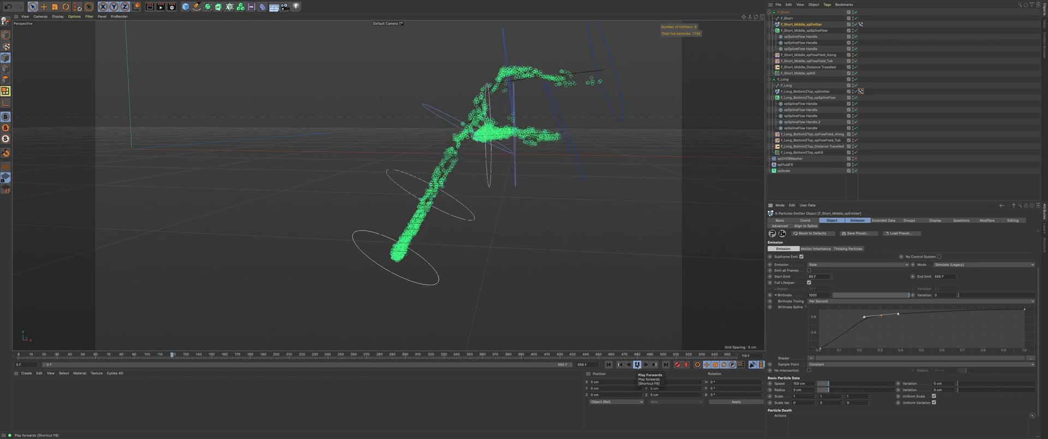
{"action": "left_click", "coordinate": [637, 365]}
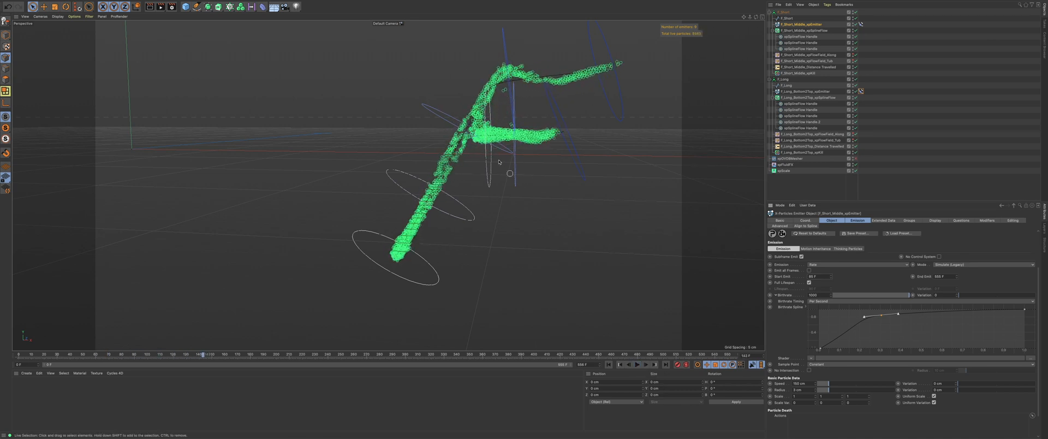
{"action": "left_click_drag", "start_coordinate": [499, 162], "coordinate": [502, 154], "text": "alt"}
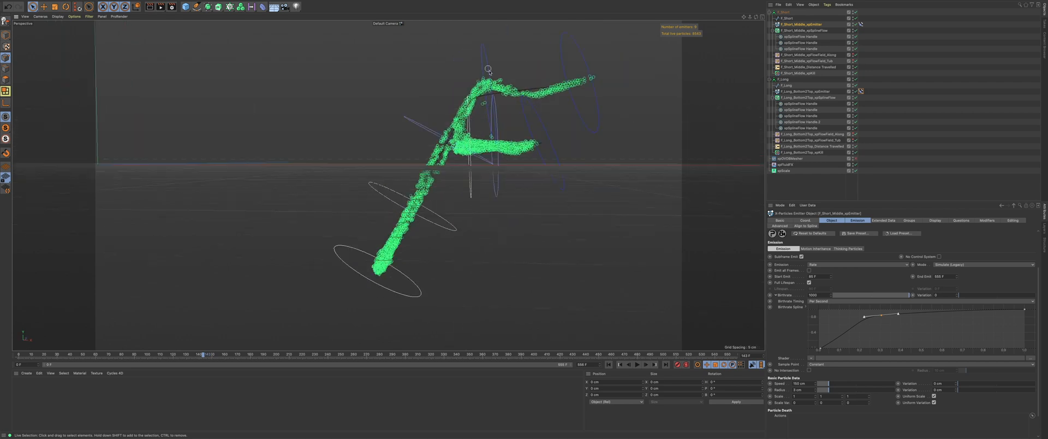
{"action": "left_click_drag", "start_coordinate": [489, 71], "coordinate": [488, 74], "text": "alt"}
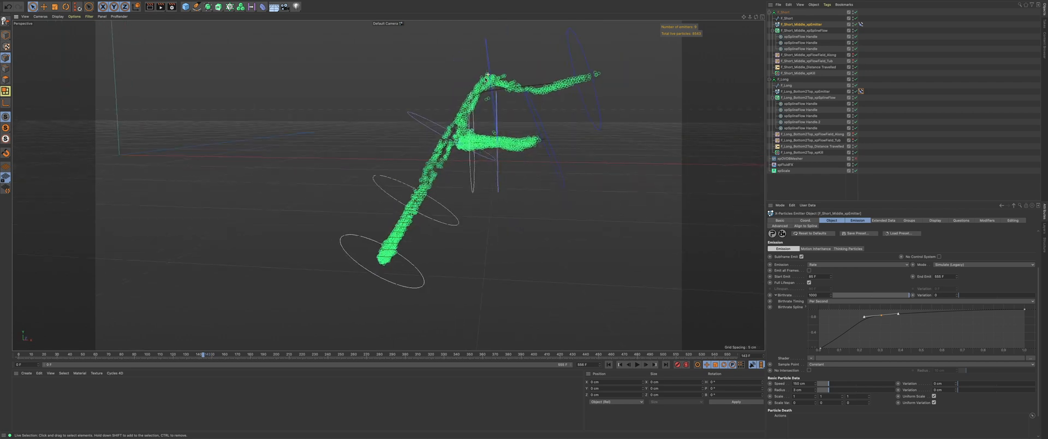
Step: Duplicate the last SplineFlow handle of F_Long_Bottom2Top and set the copy's Position to 85%
{"action": "left_click", "coordinate": [769, 13]}
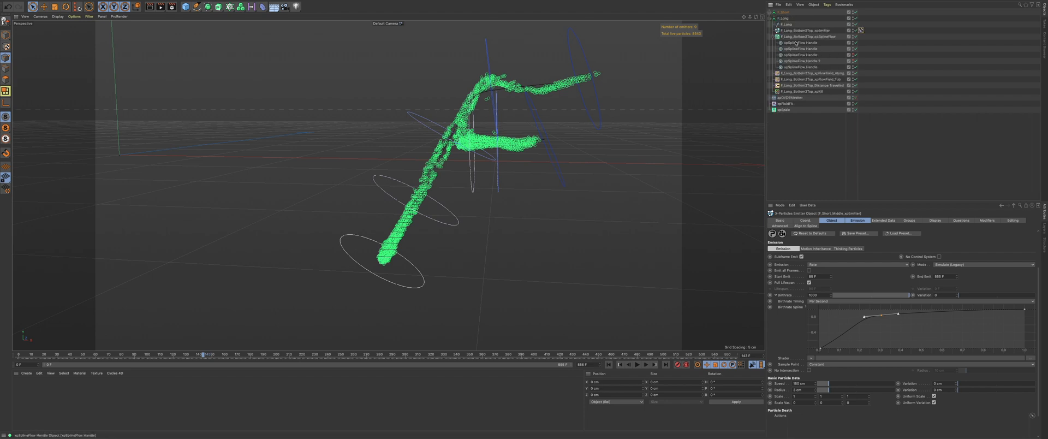
{"action": "left_click", "coordinate": [801, 67]}
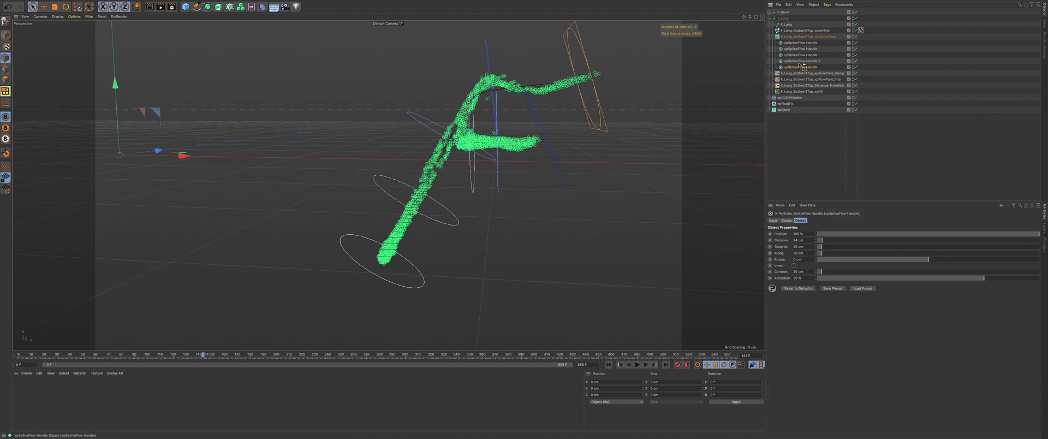
{"action": "left_click_drag", "start_coordinate": [799, 64], "coordinate": [800, 65], "text": "ctrl"}
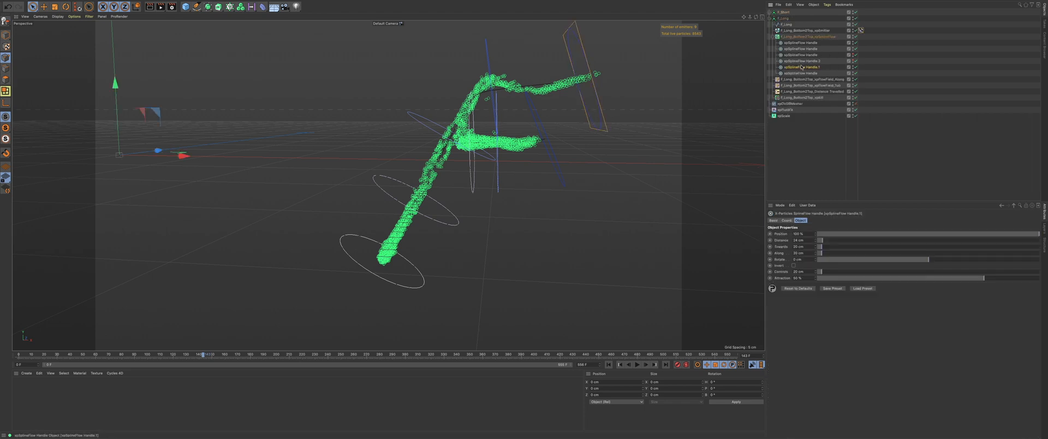
{"action": "left_click", "coordinate": [1007, 235]}
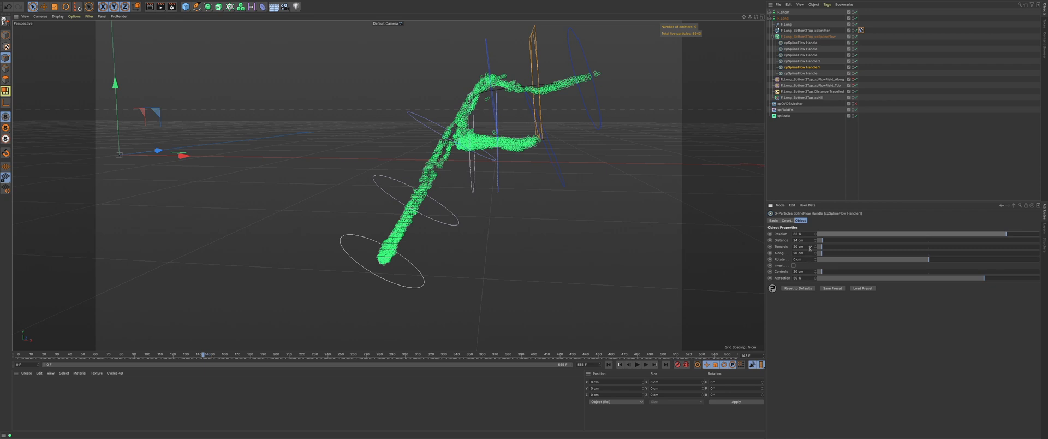
Step: Play the simulation from the first frame and check the particle flow against the Attraction of F_Long's 71% SplineFlow handle
{"action": "left_click", "coordinate": [813, 61]}
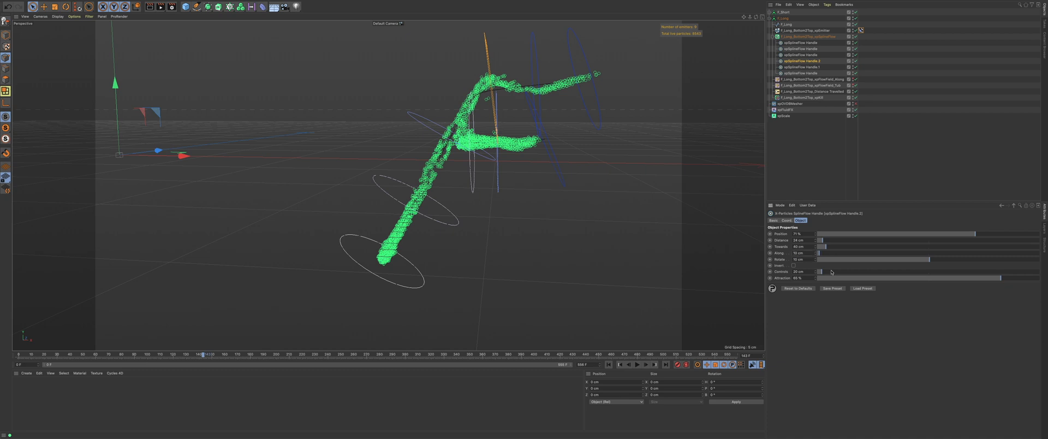
{"action": "left_click", "coordinate": [608, 364]}
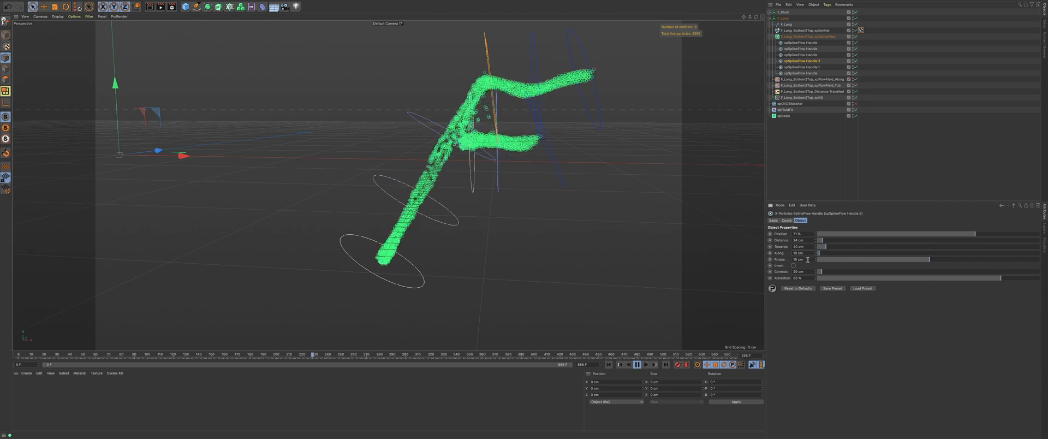
{"action": "left_click_drag", "start_coordinate": [809, 280], "coordinate": [786, 278]}
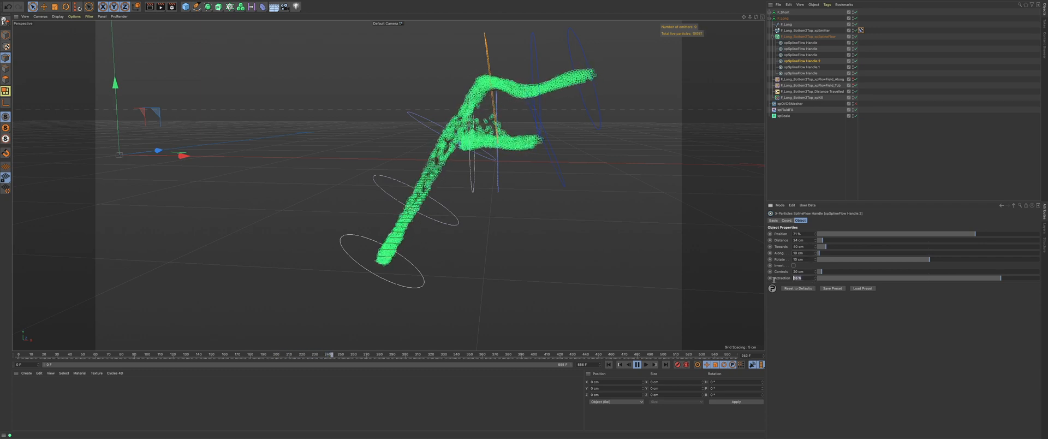
{"action": "left_click", "coordinate": [637, 364]}
Step: Show the Along and Tub FlowField modifiers of F_Long_Bottom2Top, and move and scale both up to enclose the letter F
{"action": "left_click", "coordinate": [852, 79]}
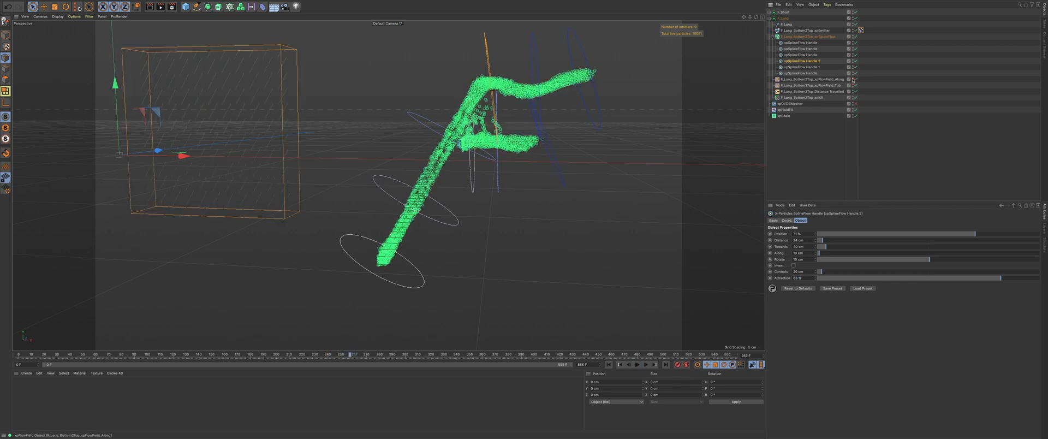
{"action": "left_click", "coordinate": [852, 86]}
{"action": "left_click_drag", "start_coordinate": [846, 87], "coordinate": [820, 81]}
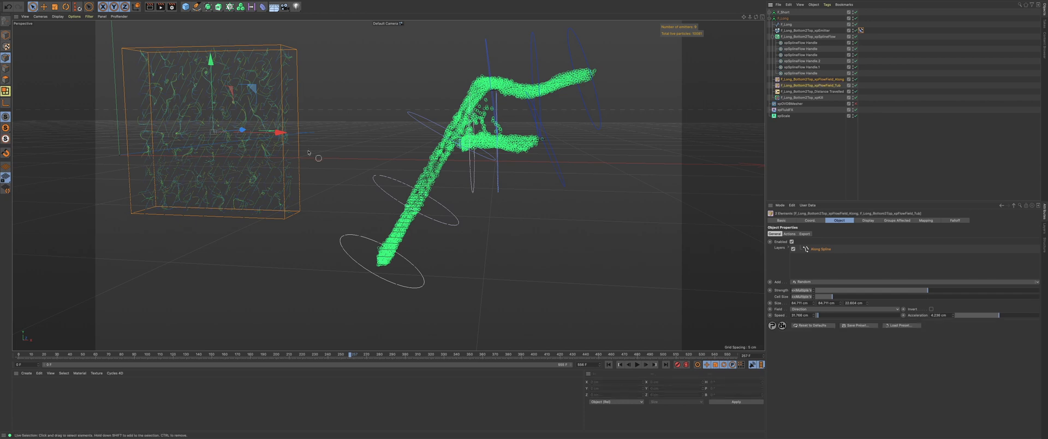
{"action": "left_click_drag", "start_coordinate": [278, 137], "coordinate": [415, 156], "text": "alt"}
{"action": "key", "text": "t"}
{"action": "left_click_drag", "start_coordinate": [548, 183], "coordinate": [734, 161]}
{"action": "key", "text": "9"}
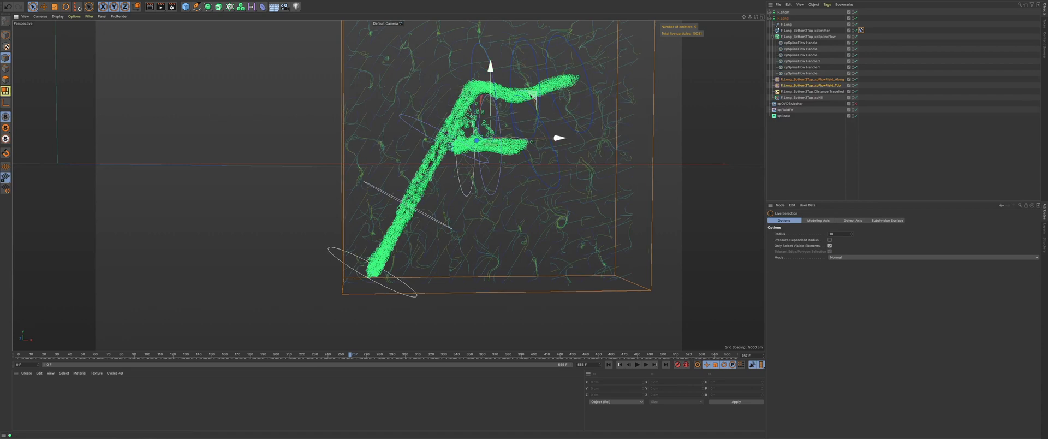
Step: Inspect the F_Long_Bottom2Top Tub FlowField and replay the simulation from the start to check the particles inside the enlarged fields
{"action": "left_click", "coordinate": [824, 85]}
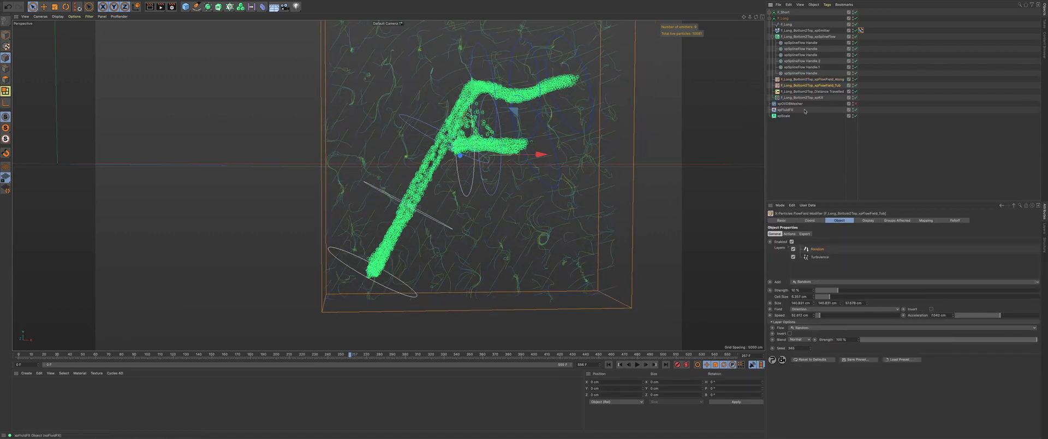
{"action": "left_click", "coordinate": [855, 85]}
{"action": "left_click", "coordinate": [855, 85]}
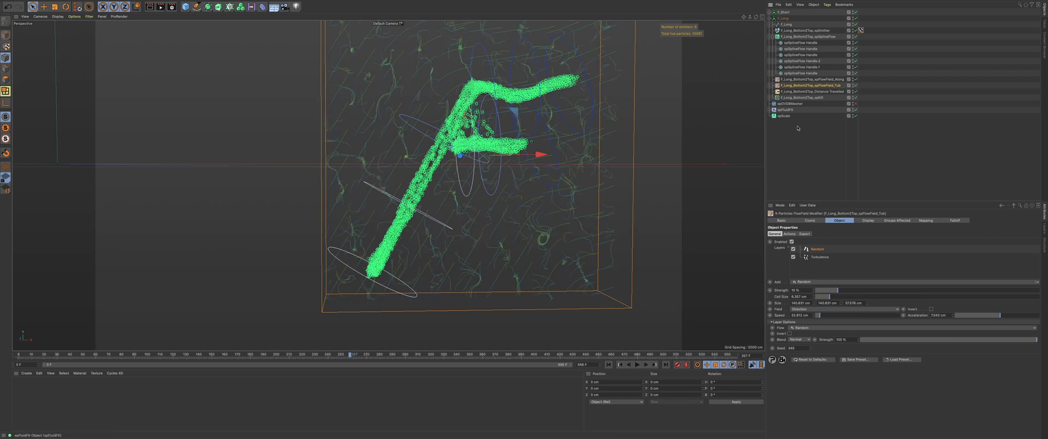
{"action": "left_click", "coordinate": [620, 364]}
{"action": "left_click", "coordinate": [637, 364]}
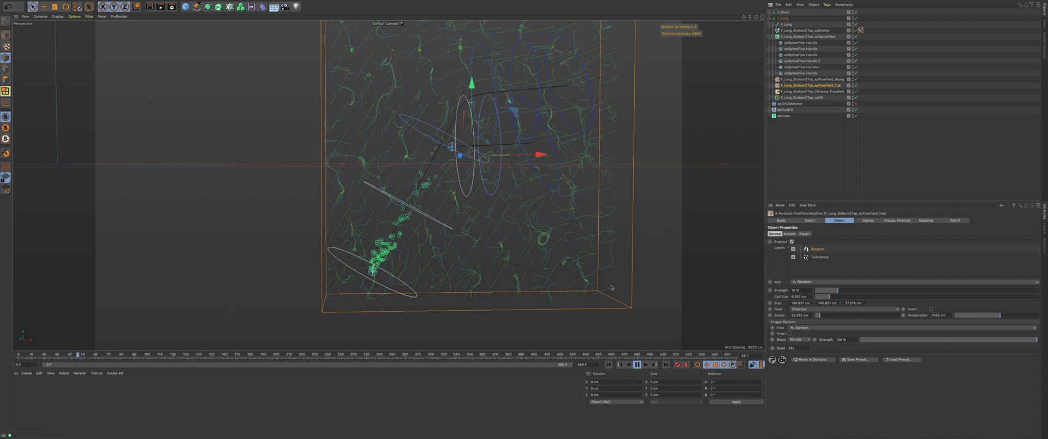
{"action": "left_click_drag", "start_coordinate": [518, 109], "coordinate": [435, 133], "text": "alt"}
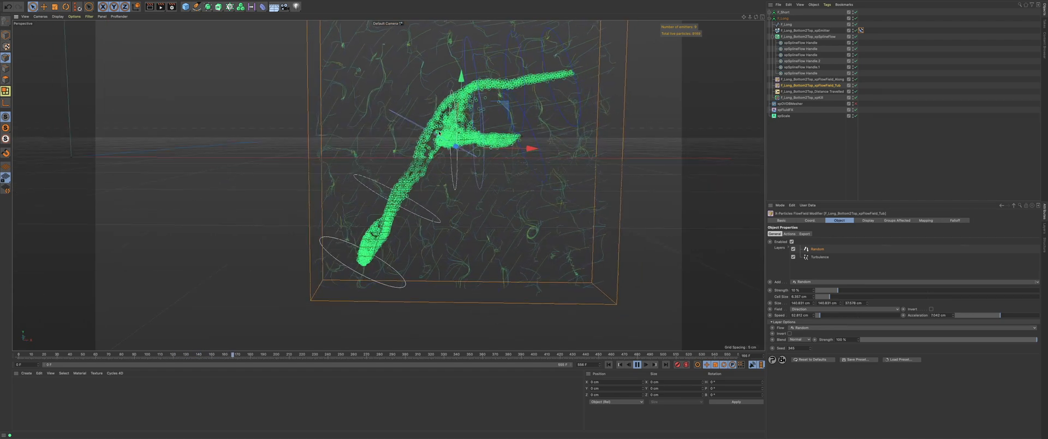
{"action": "left_click", "coordinate": [637, 365]}
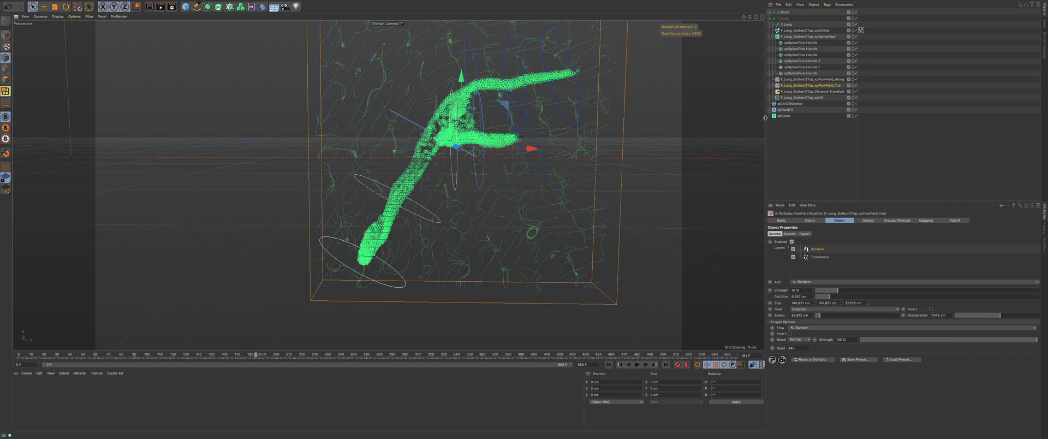
Step: Set the second F_Short_Middle SplineFlow handle's Distance to 14 cm and Towards to 15 cm
{"action": "left_click", "coordinate": [812, 55]}
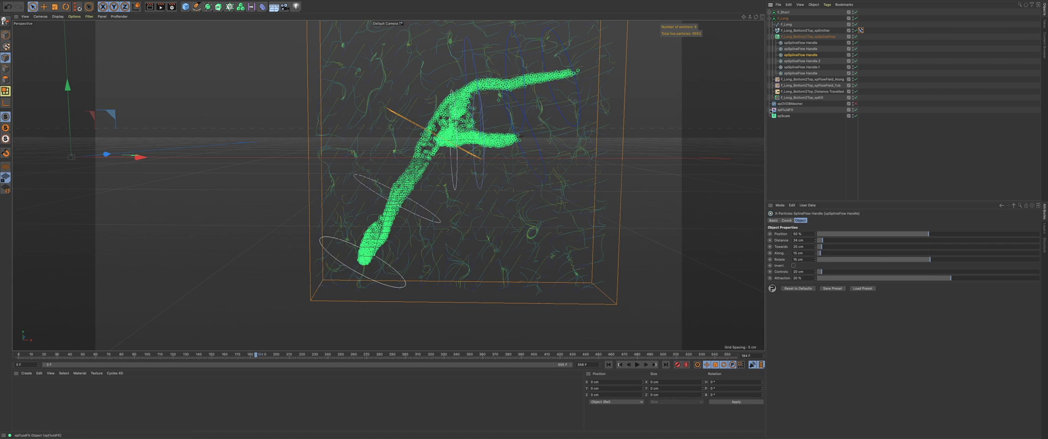
{"action": "left_click", "coordinate": [770, 12]}
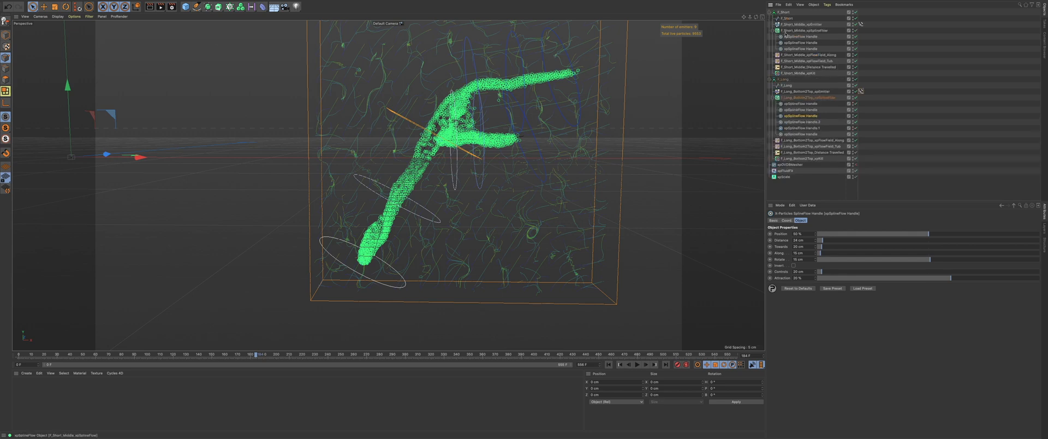
{"action": "left_click", "coordinate": [792, 42]}
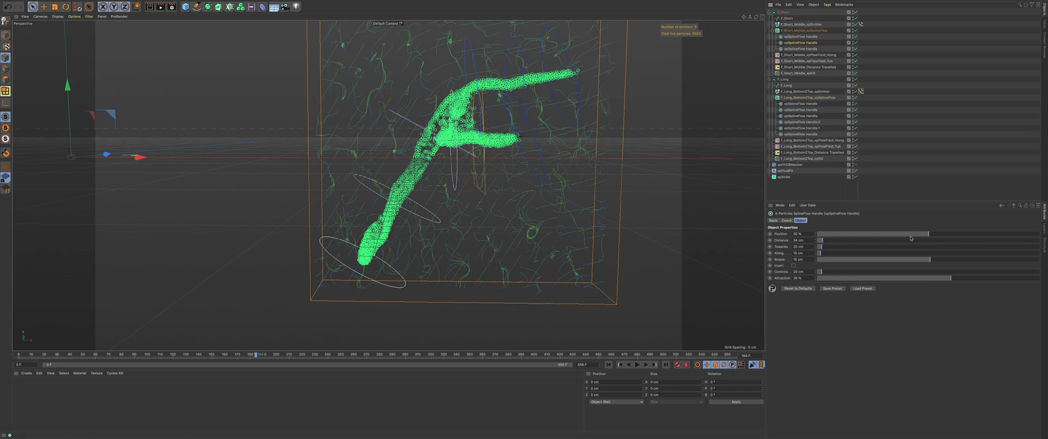
{"action": "left_click_drag", "start_coordinate": [910, 238], "coordinate": [907, 239]}
{"action": "key", "text": "super+z"}
{"action": "left_click_drag", "start_coordinate": [815, 243], "coordinate": [796, 244]}
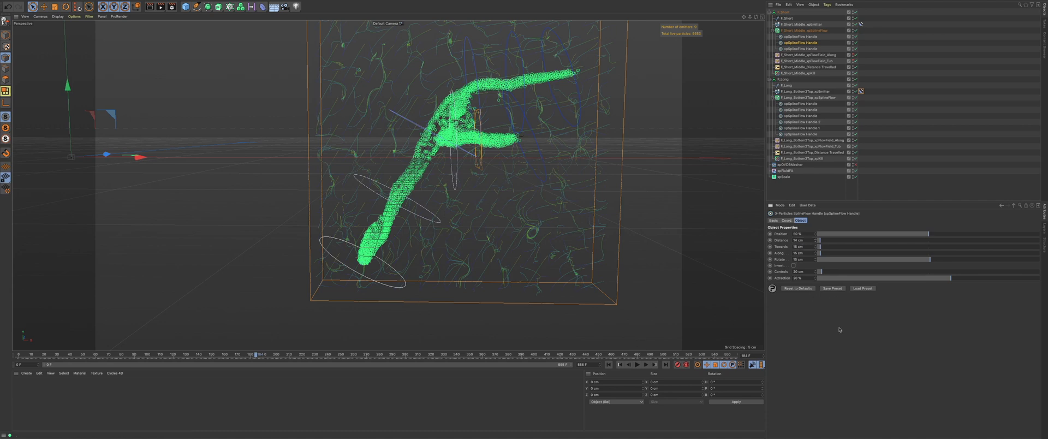
Step: Replay the simulation from the first frame to check the particle flow along the F's middle arm
{"action": "left_click", "coordinate": [609, 365]}
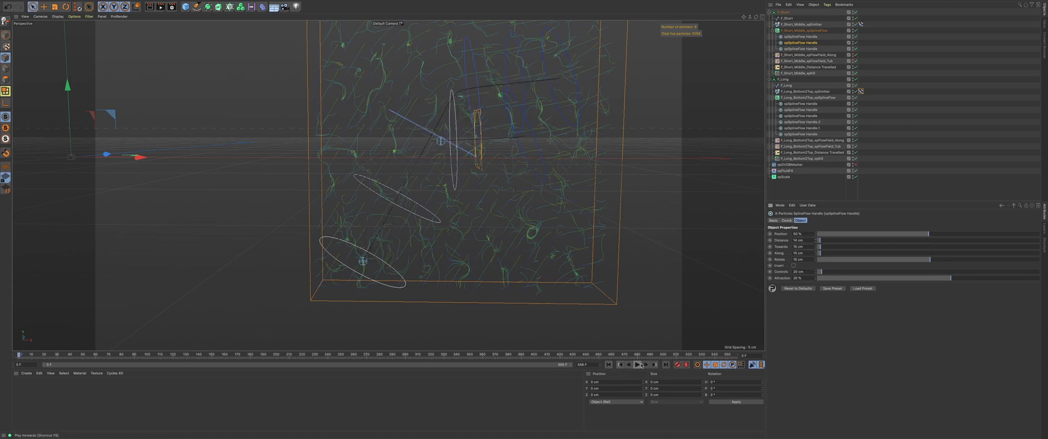
{"action": "left_click", "coordinate": [637, 364]}
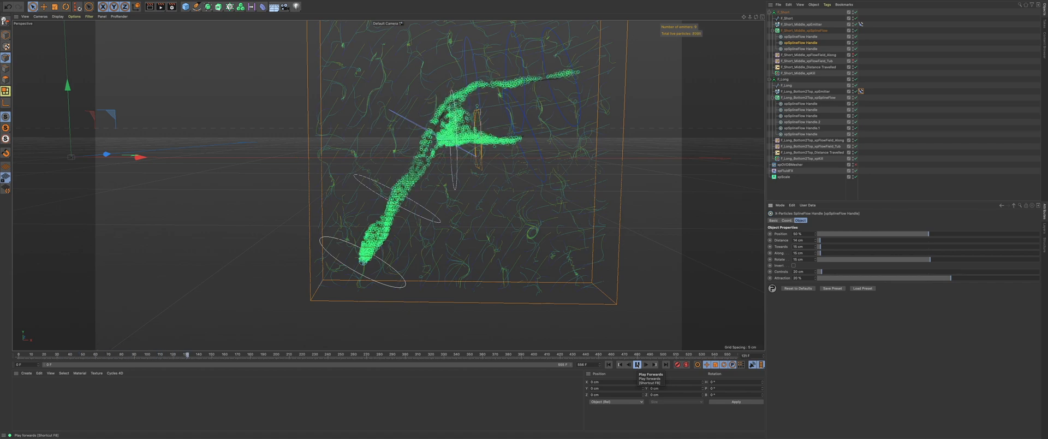
{"action": "left_click", "coordinate": [637, 364]}
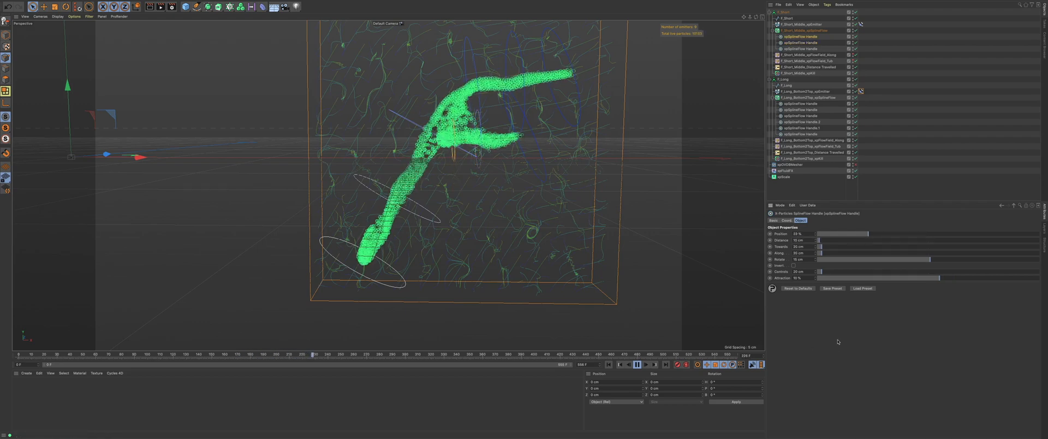
Step: Set Towards to 10 cm on the first F_Short_Middle SplineFlow handle and save the project
{"action": "double_click", "coordinate": [807, 246]}
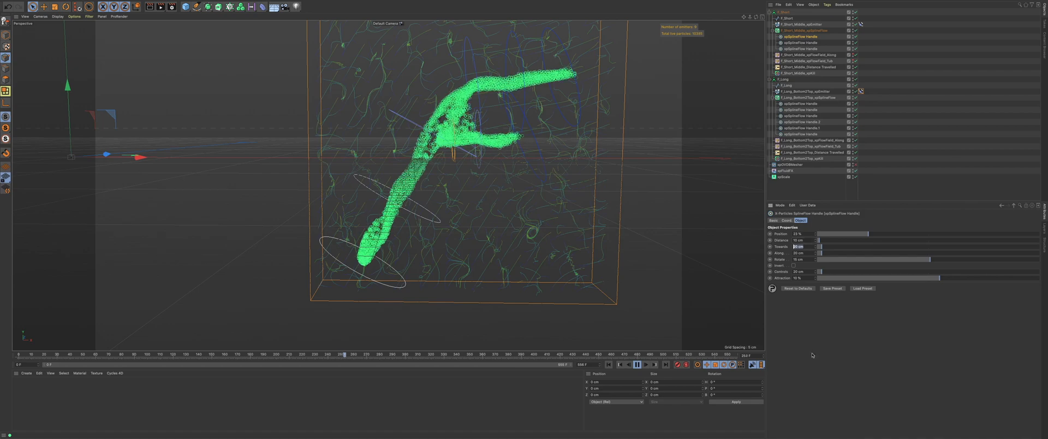
{"action": "type", "text": "10"}
{"action": "key", "text": "Return"}
{"action": "key", "text": "super+s"}
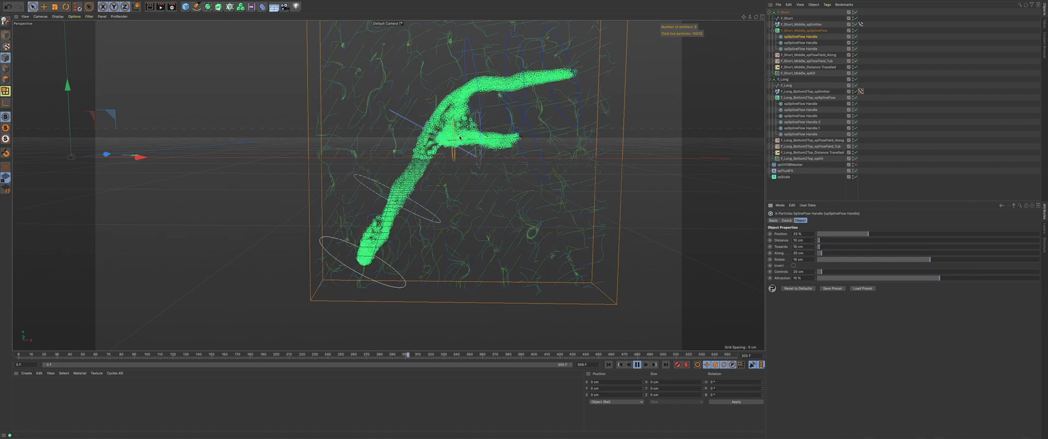
{"action": "mouse_move", "coordinate": [459, 138]}
{"action": "left_mouse_down", "text": "alt"}
{"action": "mouse_move", "coordinate": [437, 139]}
{"action": "mouse_move", "coordinate": [455, 139]}
{"action": "left_mouse_up", "text": "alt"}
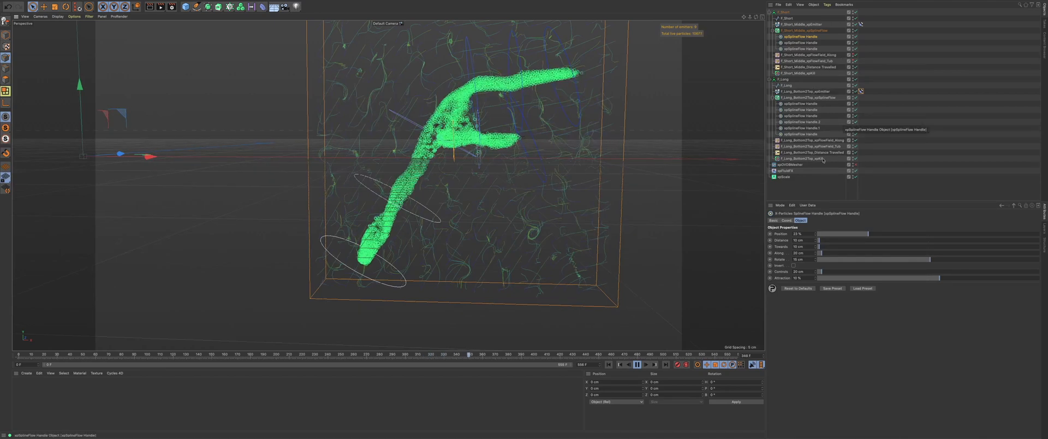
Step: Review the affected groups, display and object settings of the F_Short_Middle Tub FlowField modifier
{"action": "left_click", "coordinate": [818, 61]}
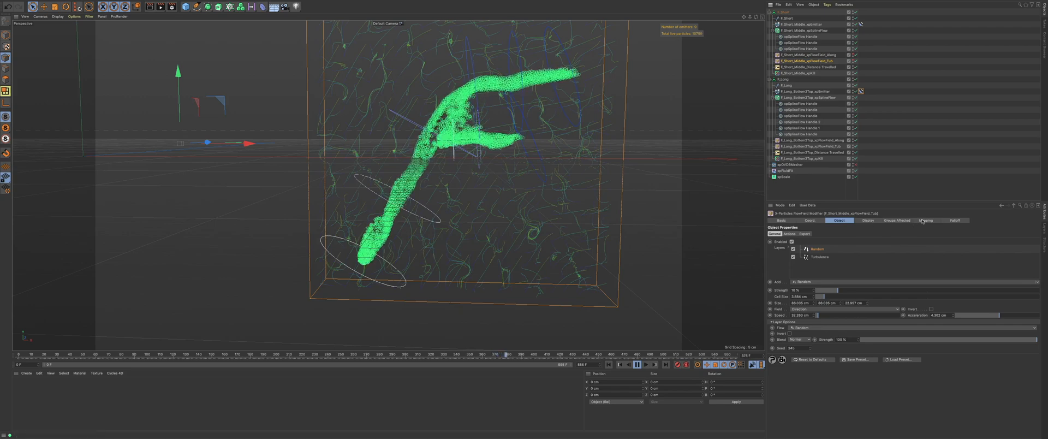
{"action": "left_click", "coordinate": [891, 221]}
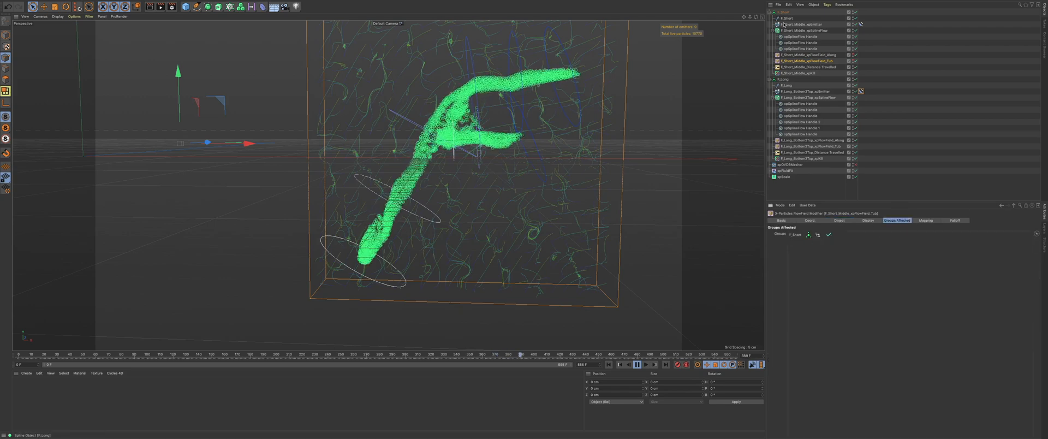
{"action": "left_click", "coordinate": [863, 220]}
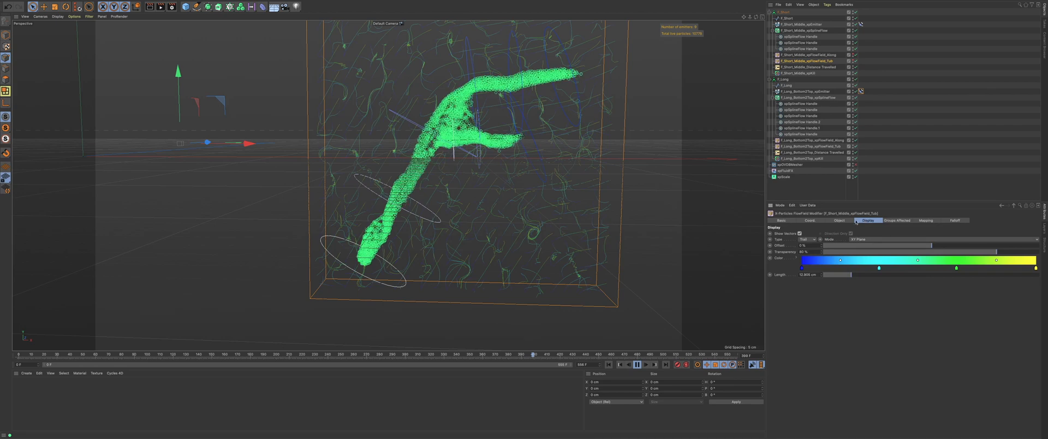
{"action": "left_click", "coordinate": [839, 221]}
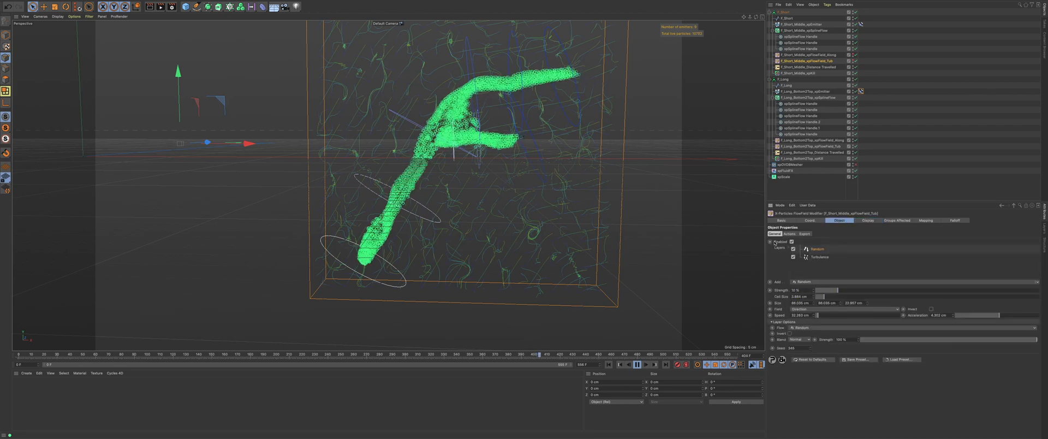
Step: Show the F_Short_Middle Along and Tub FlowFields, move and scale them to enclose the F, and replay the simulation from the start
{"action": "left_click", "coordinate": [852, 60]}
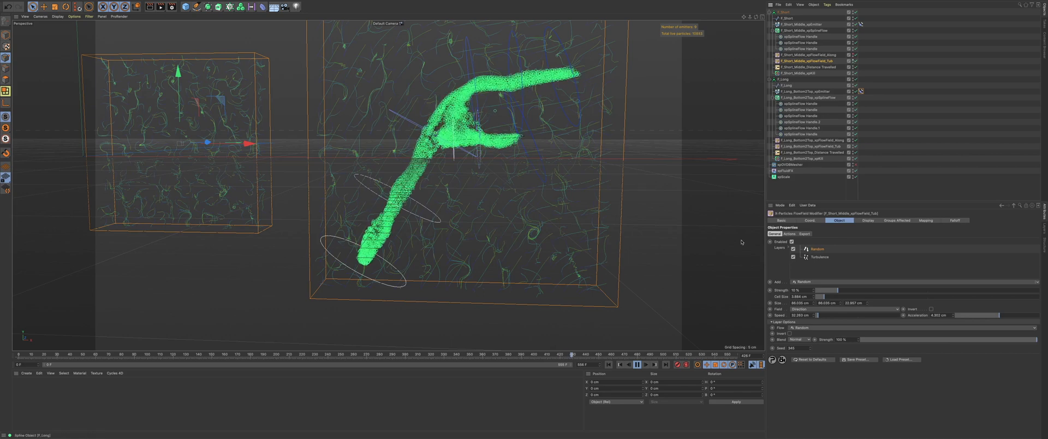
{"action": "left_click", "coordinate": [636, 364]}
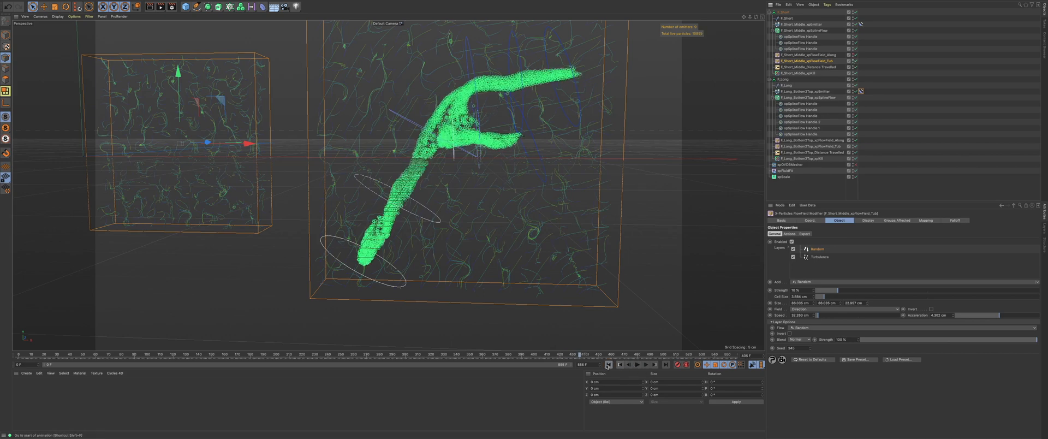
{"action": "left_click", "coordinate": [609, 365]}
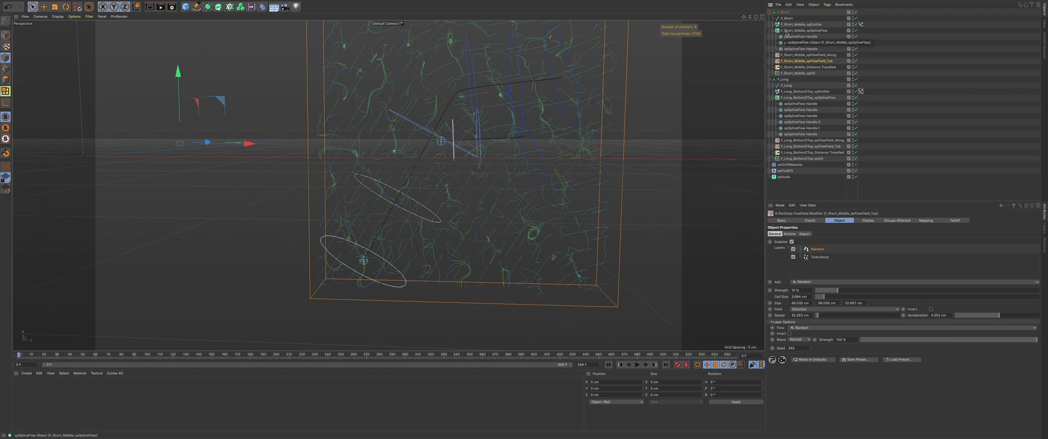
{"action": "left_click", "coordinate": [824, 55], "text": "shift"}
{"action": "left_click_drag", "start_coordinate": [250, 142], "coordinate": [553, 144]}
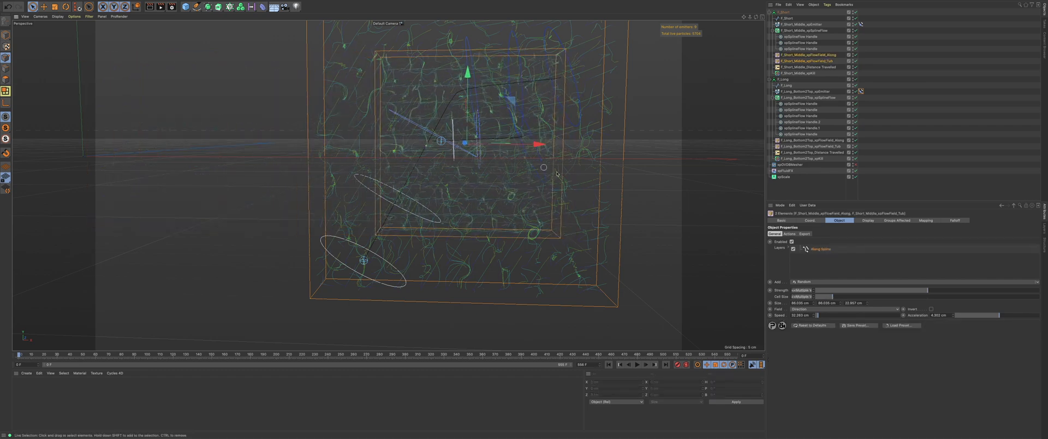
{"action": "key", "text": "t"}
{"action": "left_click_drag", "start_coordinate": [557, 174], "coordinate": [608, 166]}
{"action": "scroll", "coordinate": [514, 163], "scroll_direction": "down", "scroll_amount": 3}
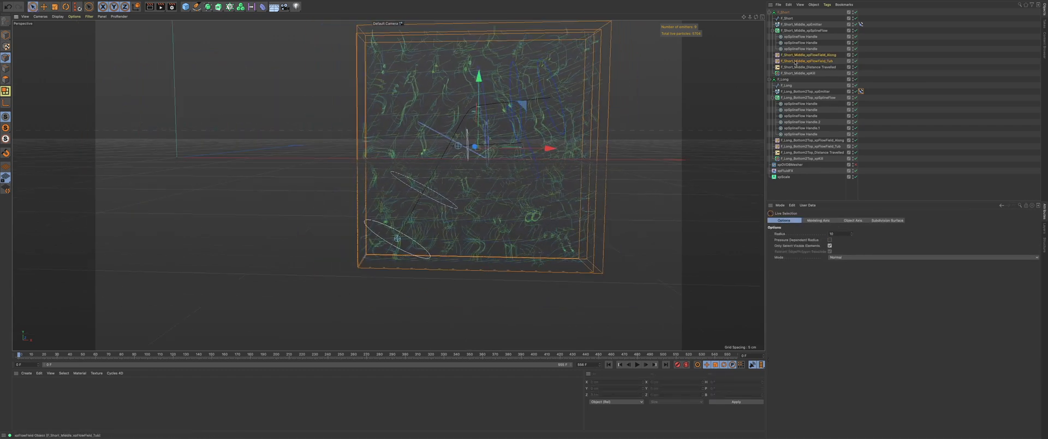
{"action": "left_click", "coordinate": [636, 365]}
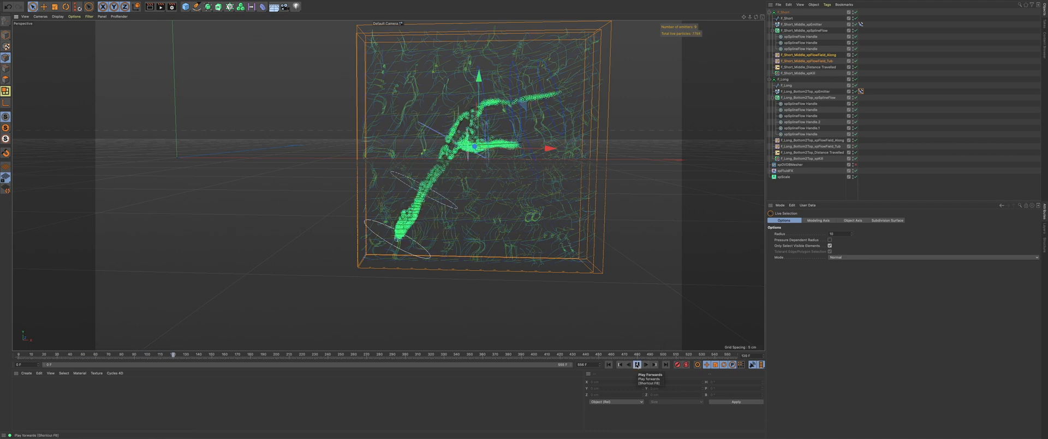
Step: Pause the playback, hide the F's FlowField displays, and collapse the F_Short and F_Long groups
{"action": "left_click", "coordinate": [637, 365]}
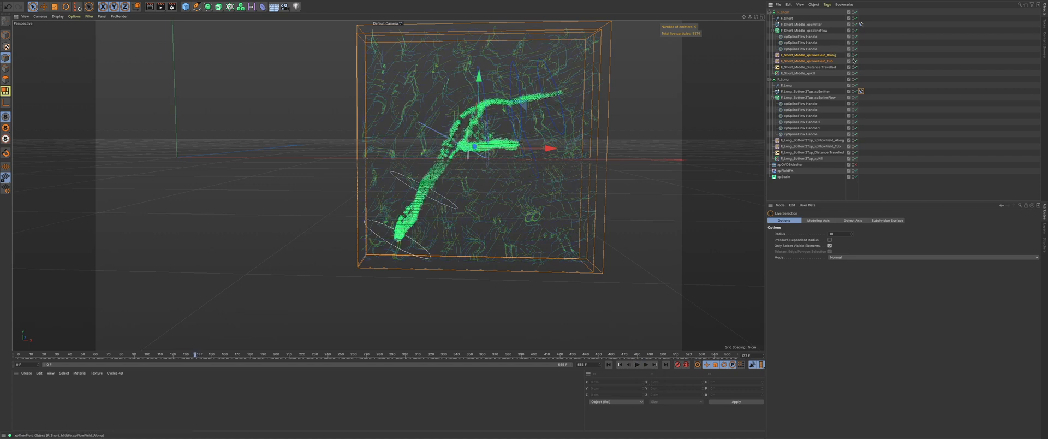
{"action": "left_click", "coordinate": [769, 12]}
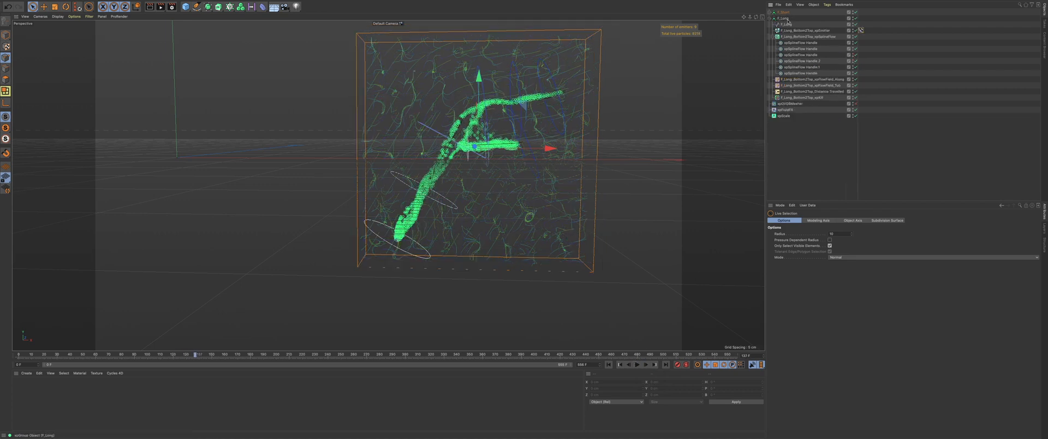
{"action": "left_click", "coordinate": [854, 86]}
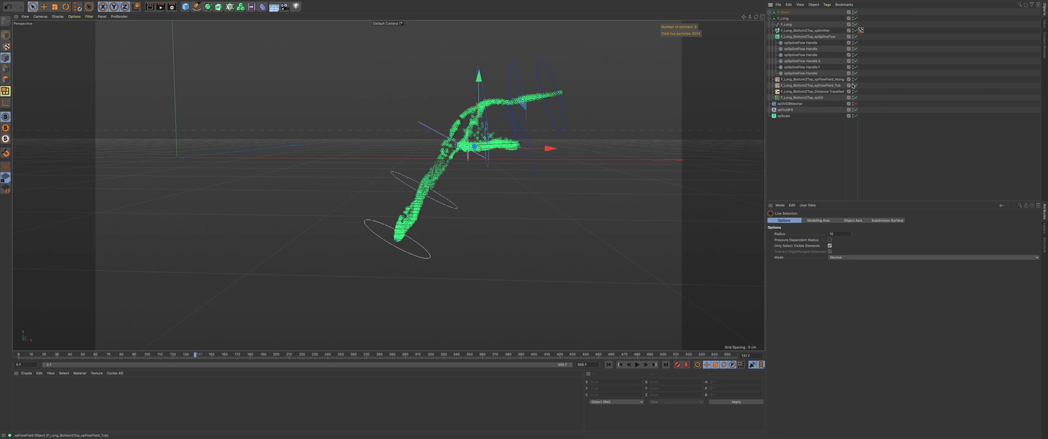
{"action": "left_click", "coordinate": [769, 18]}
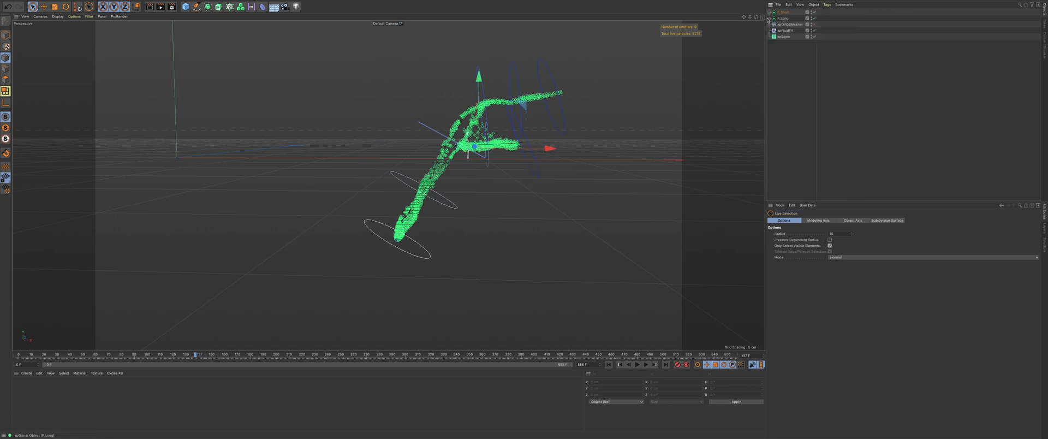
Step: Assign the F_Long and F_Short groups and their children to separate new layers
{"action": "left_click", "coordinate": [1042, 230]}
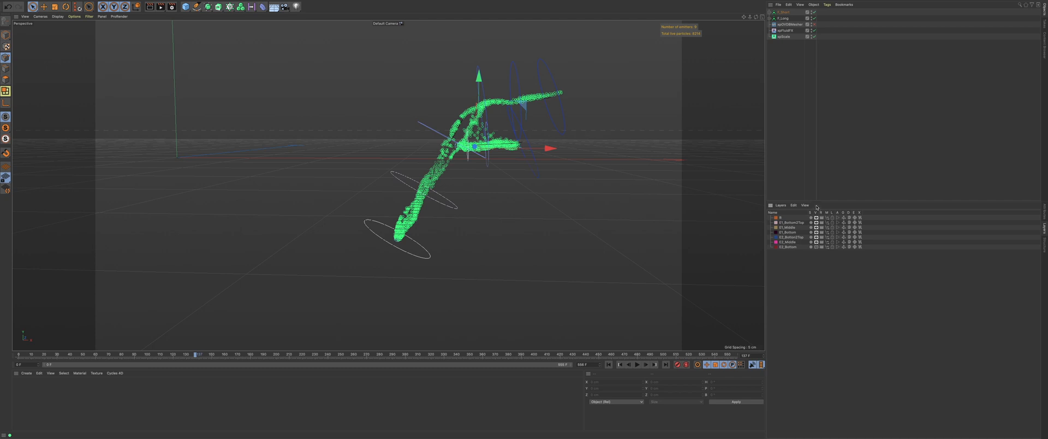
{"action": "left_click", "coordinate": [815, 222]}
{"action": "left_click_drag", "start_coordinate": [816, 246], "coordinate": [816, 217]}
{"action": "left_click", "coordinate": [769, 18]}
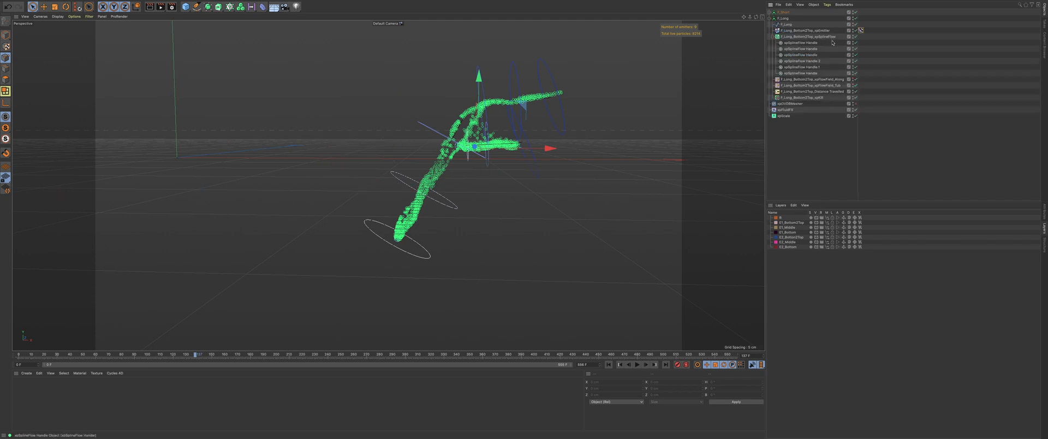
{"action": "left_click", "coordinate": [783, 18]}
{"action": "left_click", "coordinate": [848, 19]}
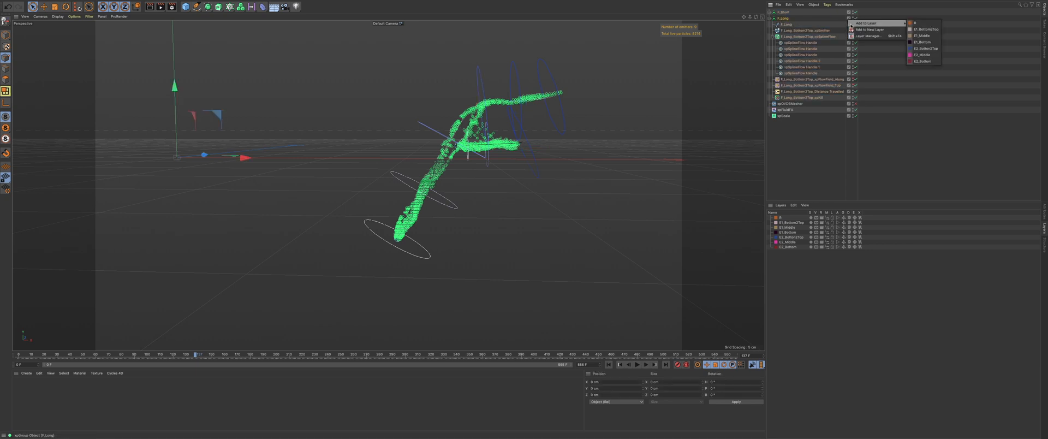
{"action": "left_click", "coordinate": [859, 25]}
{"action": "left_click", "coordinate": [848, 12]}
{"action": "left_click", "coordinate": [859, 17]}
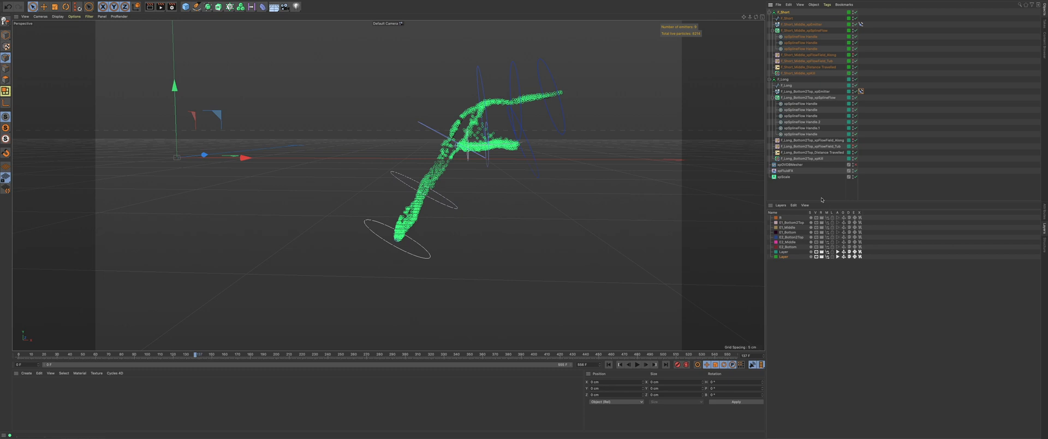
Step: Rename the two new layers F_Short and F_Long to match their groups
{"action": "double_click", "coordinate": [784, 257]}
{"action": "type", "text": "F_Short"}
{"action": "key", "text": "Return"}
{"action": "double_click", "coordinate": [784, 252]}
{"action": "type", "text": "F_Long"}
{"action": "key", "text": "Return"}
Step: Return to the first frame and switch on visibility, animation, generators, deformers and expressions for all the other letter layers
{"action": "left_click_drag", "start_coordinate": [816, 247], "coordinate": [815, 217]}
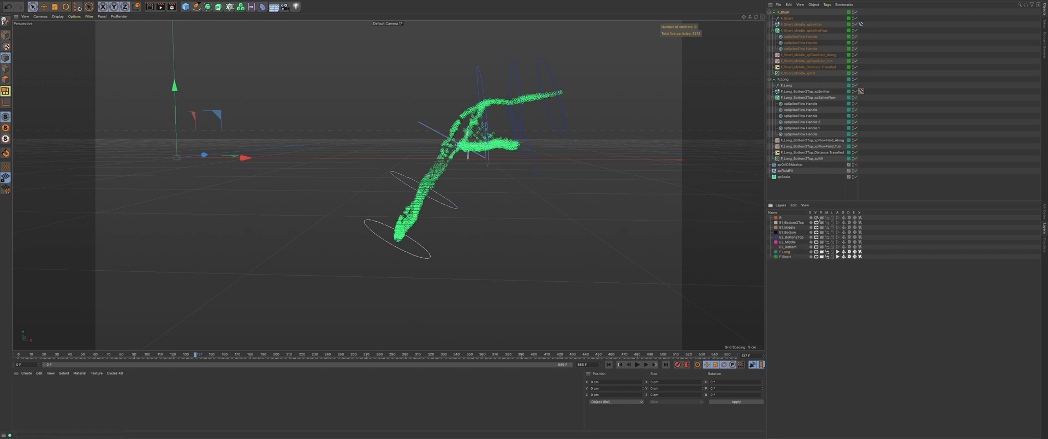
{"action": "left_click", "coordinate": [610, 365]}
{"action": "mouse_move", "coordinate": [822, 247]}
{"action": "left_mouse_down"}
{"action": "mouse_move", "coordinate": [821, 217]}
{"action": "mouse_move", "coordinate": [827, 246]}
{"action": "left_mouse_up"}
{"action": "mouse_move", "coordinate": [838, 247]}
{"action": "left_mouse_down"}
{"action": "mouse_move", "coordinate": [837, 217]}
{"action": "mouse_move", "coordinate": [843, 247]}
{"action": "left_mouse_up"}
{"action": "left_click_drag", "start_coordinate": [848, 247], "coordinate": [849, 217]}
{"action": "left_click_drag", "start_coordinate": [853, 246], "coordinate": [854, 218]}
{"action": "left_click_drag", "start_coordinate": [862, 249], "coordinate": [861, 219]}
{"action": "left_click_drag", "start_coordinate": [861, 218], "coordinate": [861, 216]}
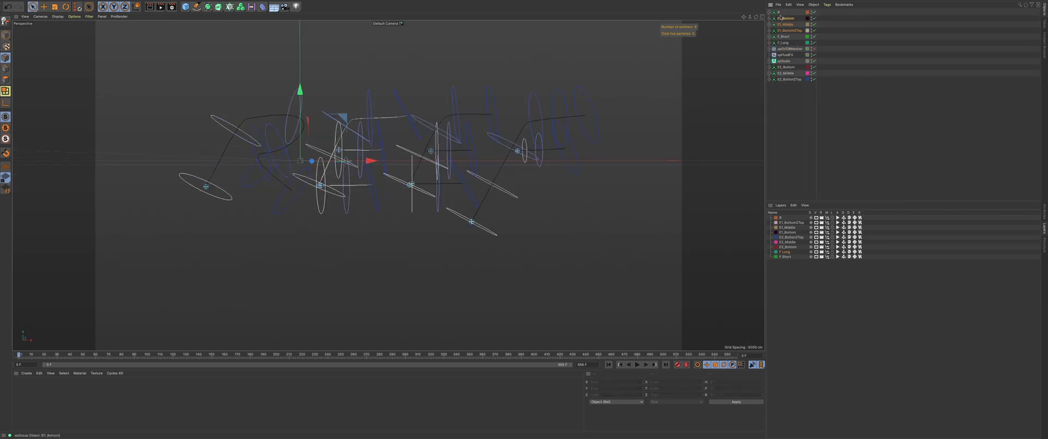
Step: Move the E2_Bottom, E2_Middle and E2_Bottom2Top groups between E1_Bottom2Top and F_Short in the object hierarchy
{"action": "left_click", "coordinate": [786, 73]}
{"action": "left_click_drag", "start_coordinate": [786, 80], "coordinate": [787, 34]}
{"action": "left_click", "coordinate": [793, 111]}
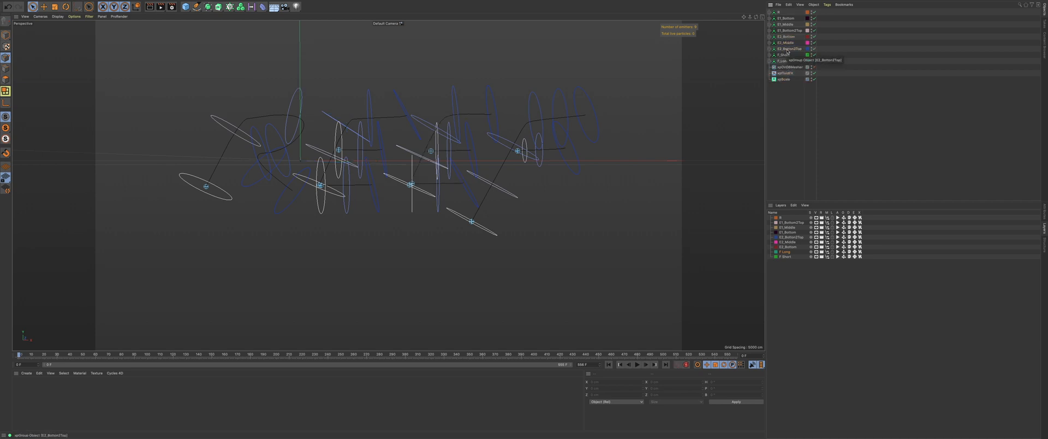
Step: Temporarily show the E1_Bottom Along and Tub FlowFields to check that they enclose the first E
{"action": "left_click", "coordinate": [786, 18]}
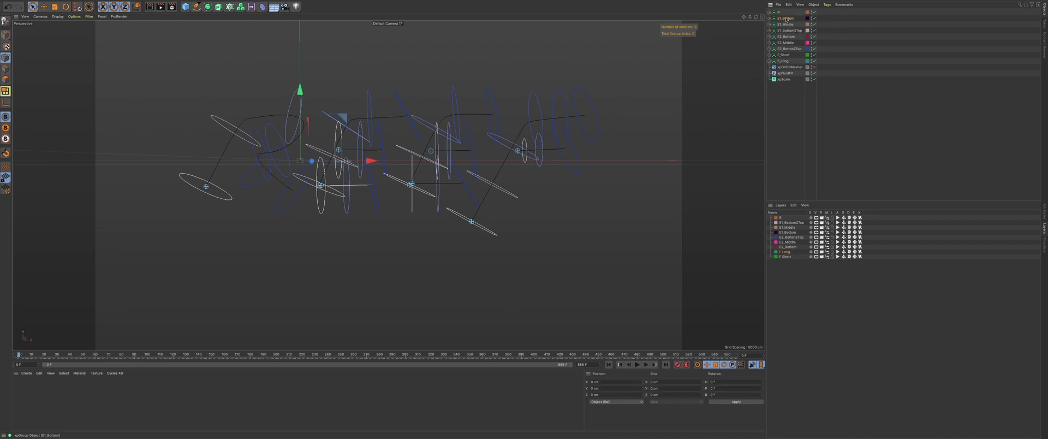
{"action": "left_click", "coordinate": [770, 18]}
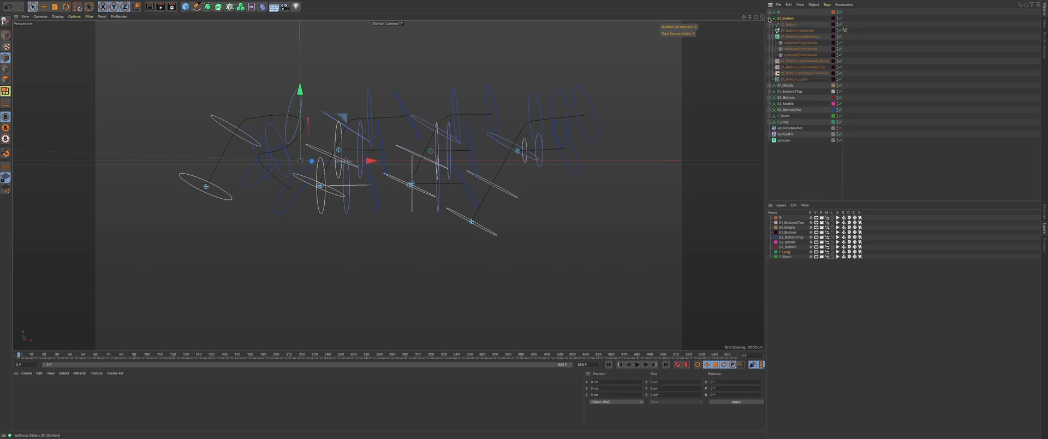
{"action": "left_click", "coordinate": [838, 61]}
{"action": "left_click", "coordinate": [836, 66]}
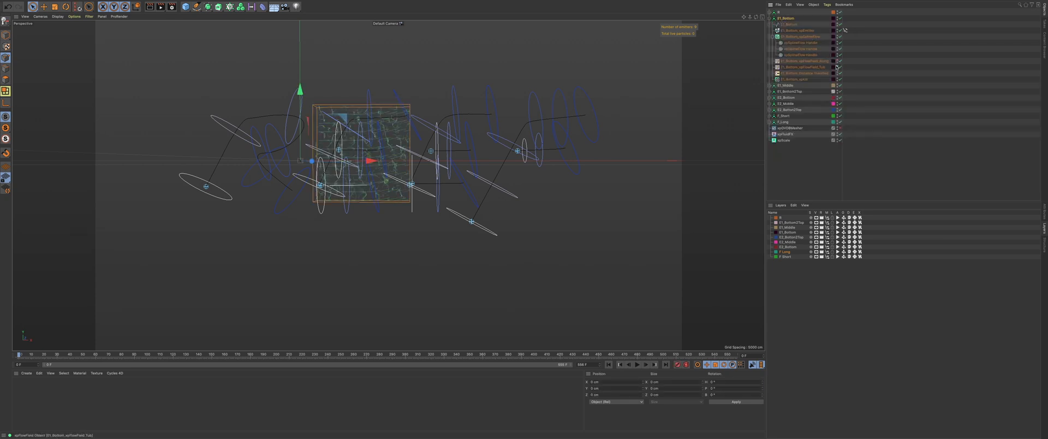
{"action": "left_click", "coordinate": [836, 66]}
{"action": "left_click", "coordinate": [838, 61]}
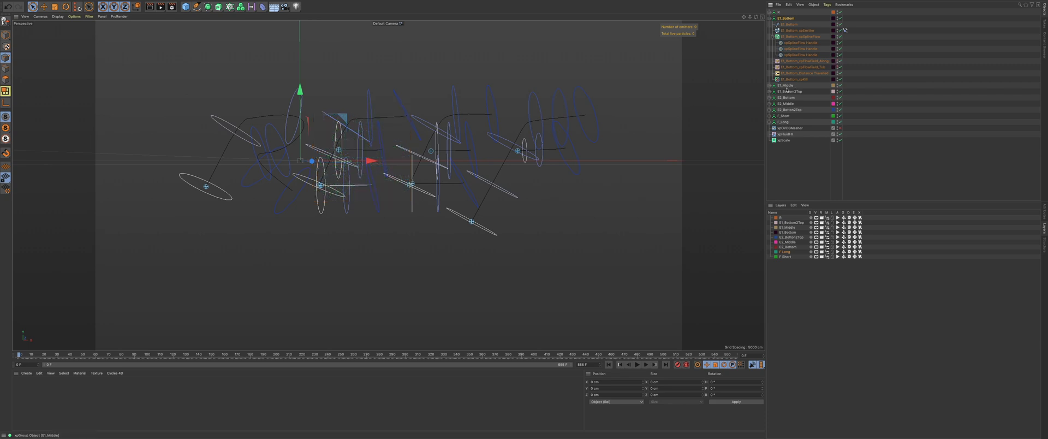
Step: Check how the E1_Middle and E1_Bottom2Top FlowFields enclose the first E
{"action": "left_click", "coordinate": [769, 86]}
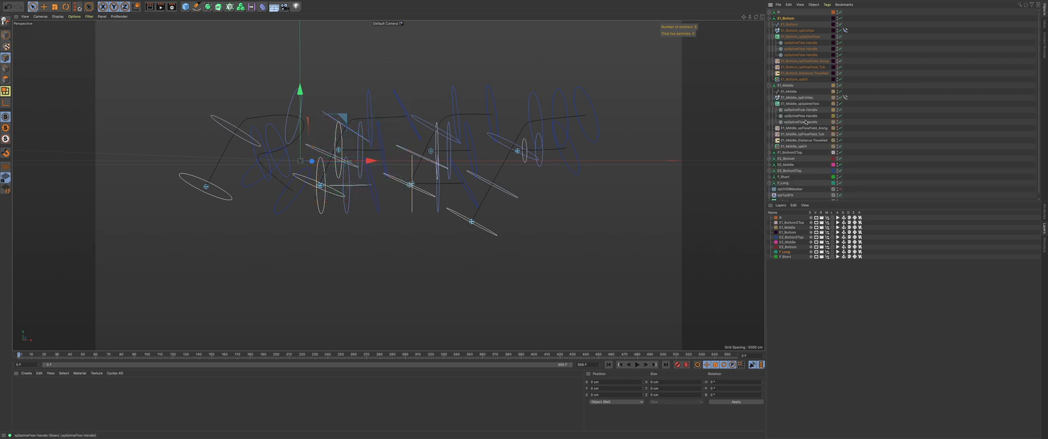
{"action": "left_click", "coordinate": [838, 128]}
{"action": "left_click", "coordinate": [837, 134]}
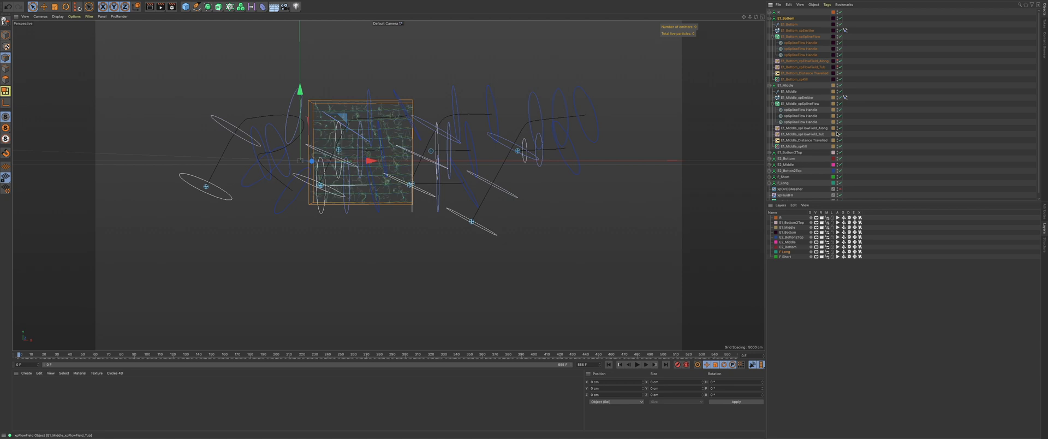
{"action": "left_click", "coordinate": [837, 134]}
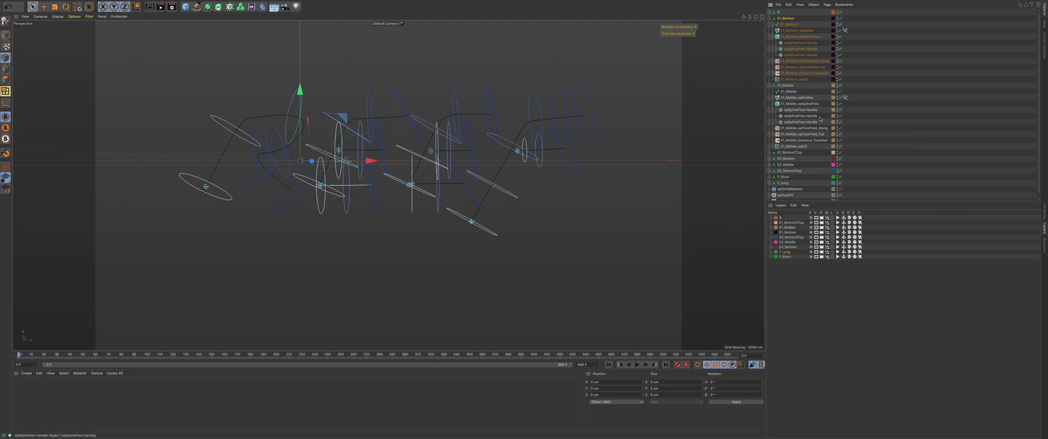
{"action": "left_click", "coordinate": [771, 86]}
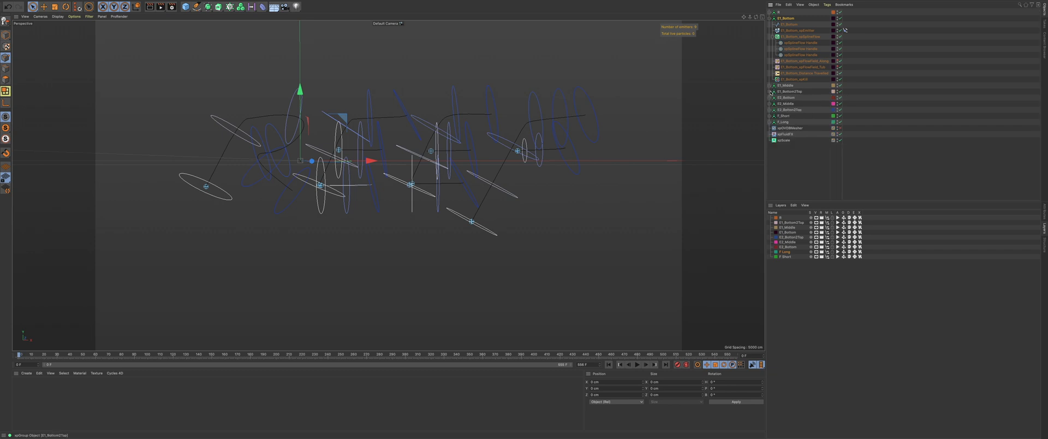
{"action": "left_click", "coordinate": [770, 92]}
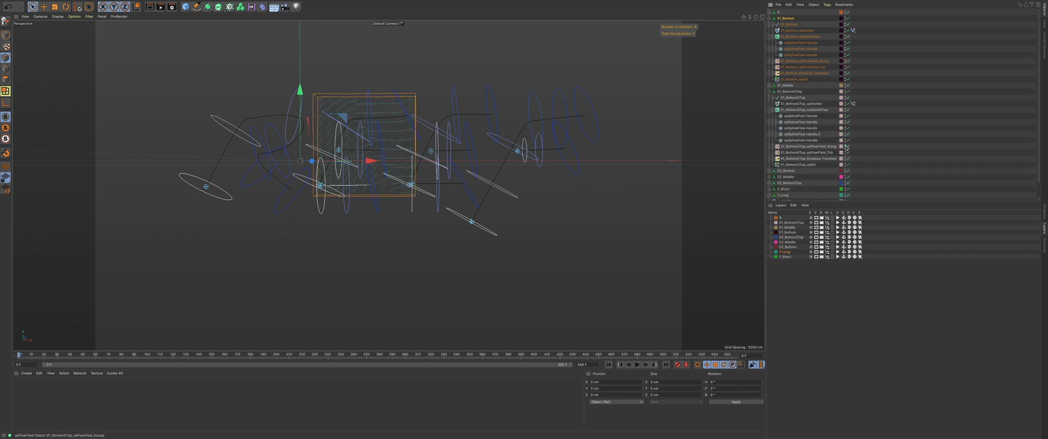
{"action": "left_click", "coordinate": [770, 92]}
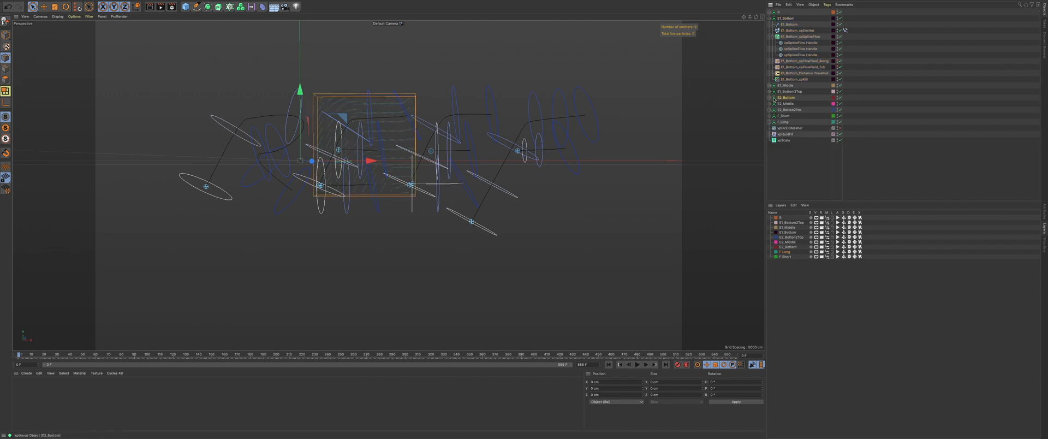
Step: Show the Along and Tub FlowFields of the E2_Bottom group and move both along X to enclose the second E
{"action": "left_click", "coordinate": [771, 98]}
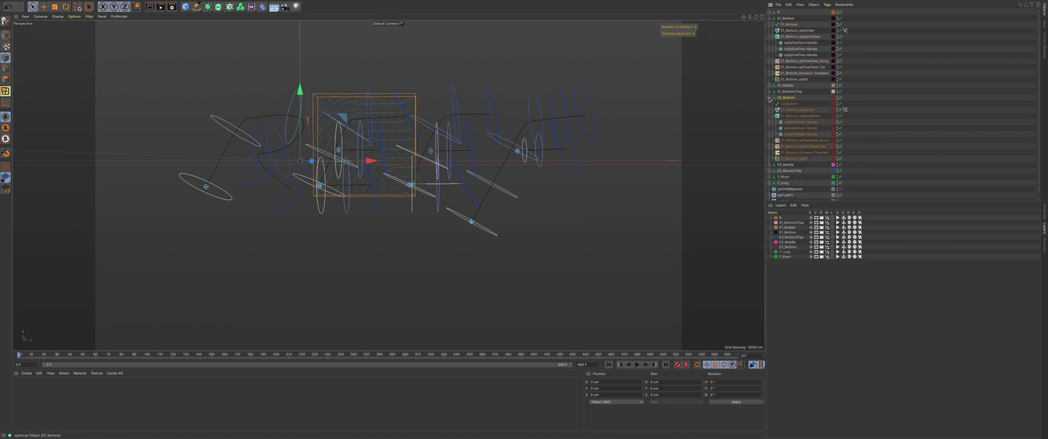
{"action": "left_click", "coordinate": [835, 140]}
{"action": "left_click", "coordinate": [827, 141]}
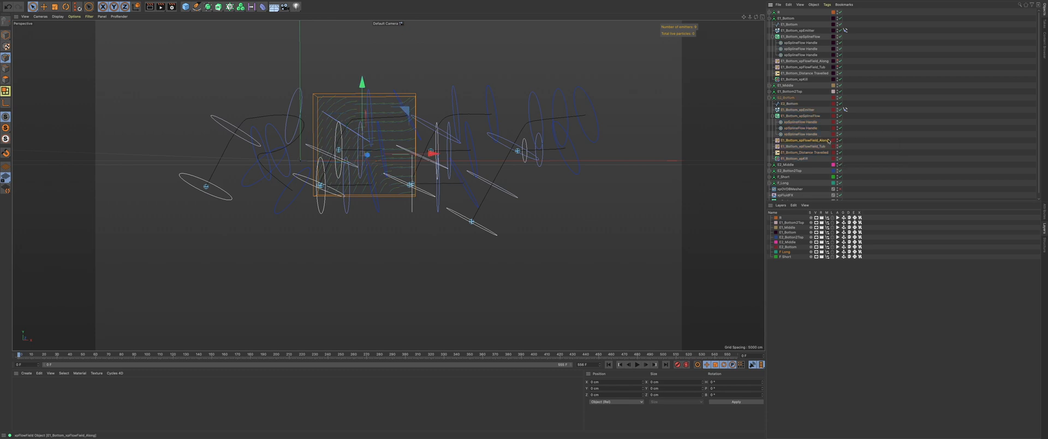
{"action": "left_click", "coordinate": [837, 139]}
{"action": "left_click", "coordinate": [836, 146]}
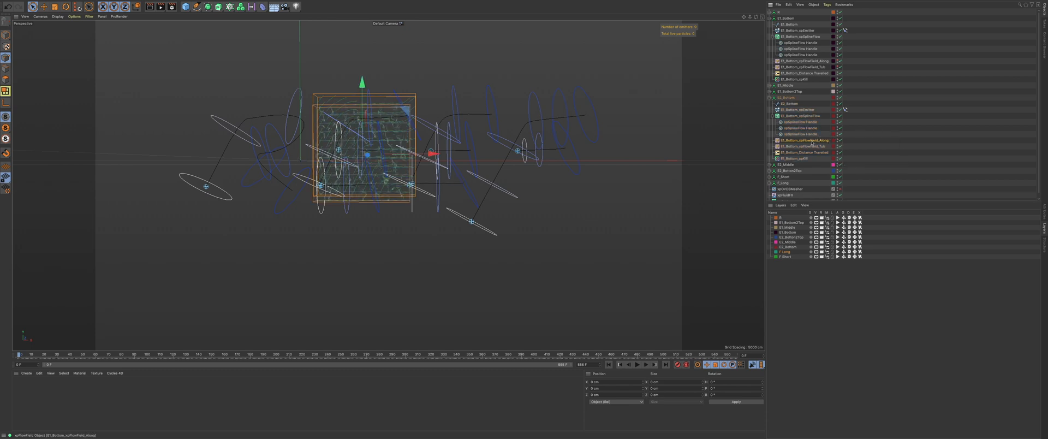
{"action": "left_click", "coordinate": [805, 147], "text": "shift"}
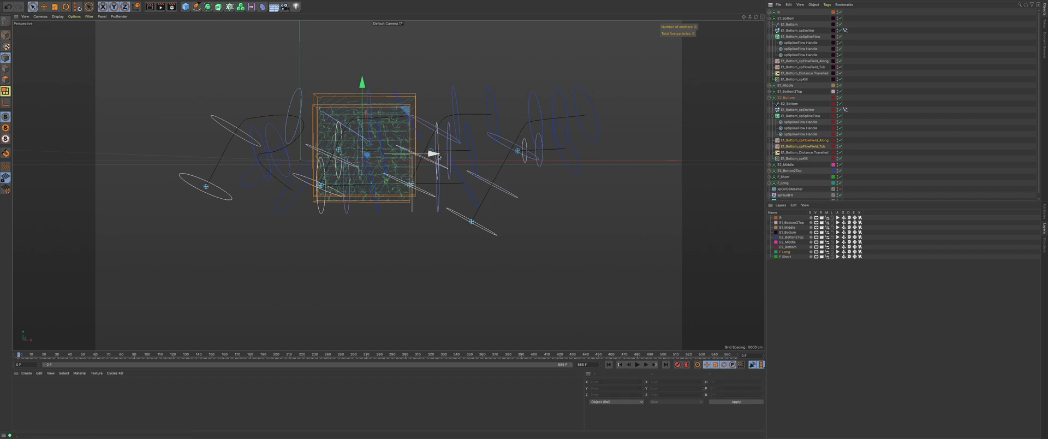
{"action": "left_click_drag", "start_coordinate": [445, 155], "coordinate": [494, 153]}
{"action": "scroll", "coordinate": [482, 161], "scroll_direction": "up", "scroll_amount": 5}
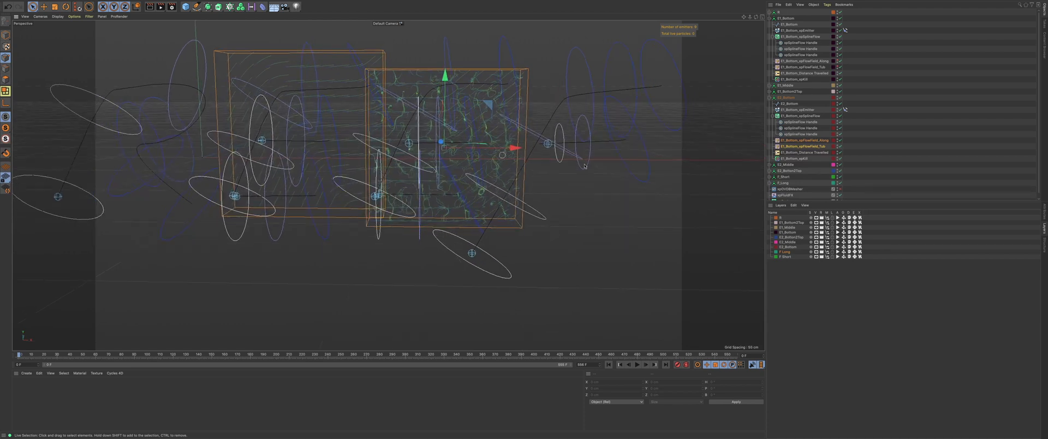
Step: Review the E2_Bottom group's Along FlowField settings, hide both of its FlowFields, and collapse the group
{"action": "left_click", "coordinate": [841, 148]}
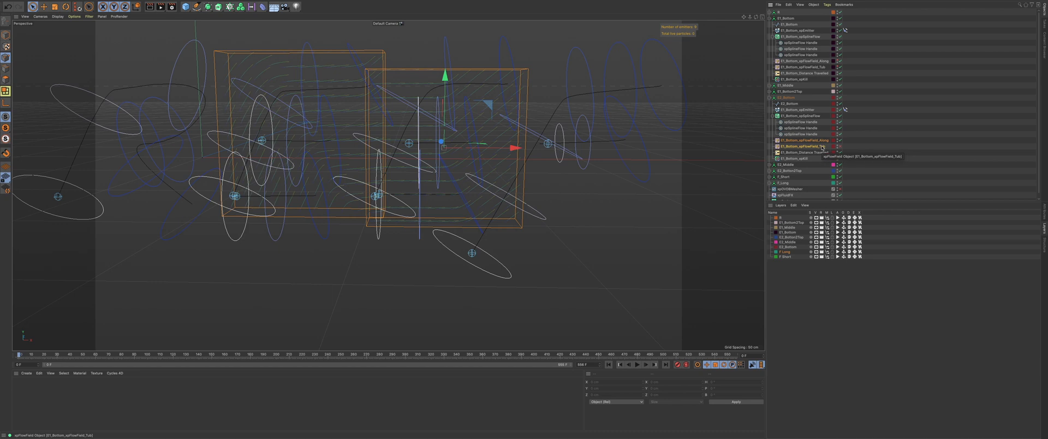
{"action": "left_click", "coordinate": [1042, 212]}
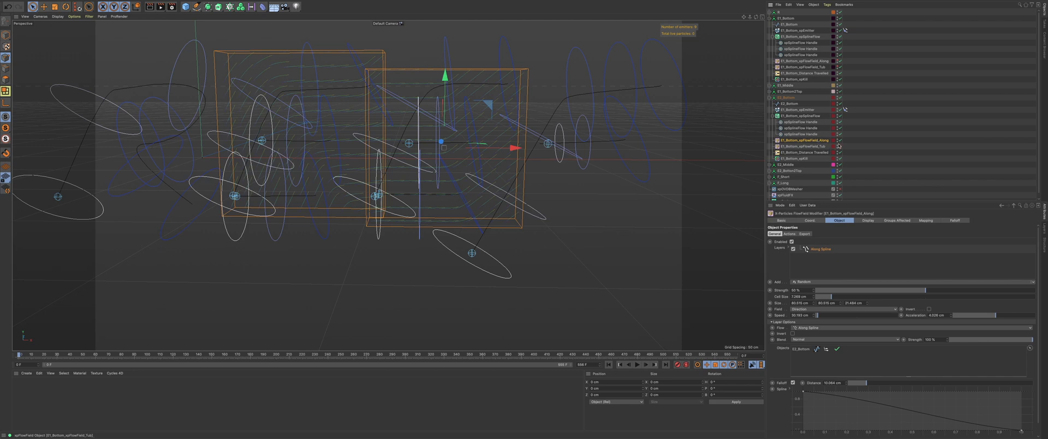
{"action": "left_click", "coordinate": [839, 141]}
{"action": "left_click", "coordinate": [839, 147]}
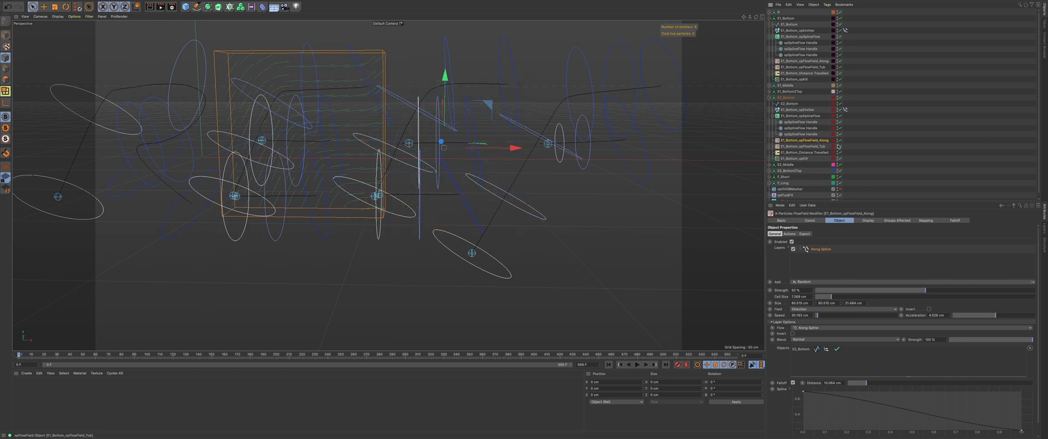
{"action": "left_click", "coordinate": [769, 98]}
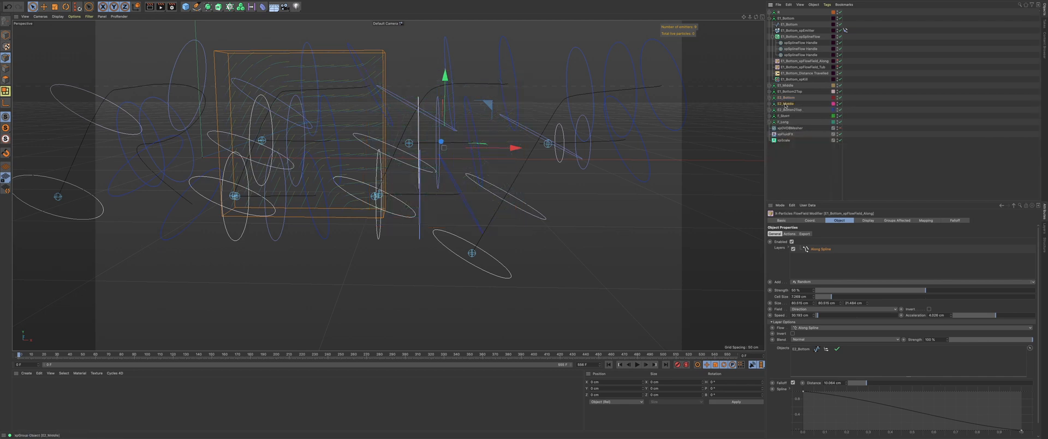
Step: Show the Along and Tub FlowFields of the E2_Middle group and move both along X to enclose the second E
{"action": "left_click", "coordinate": [785, 103]}
{"action": "left_click", "coordinate": [769, 104]}
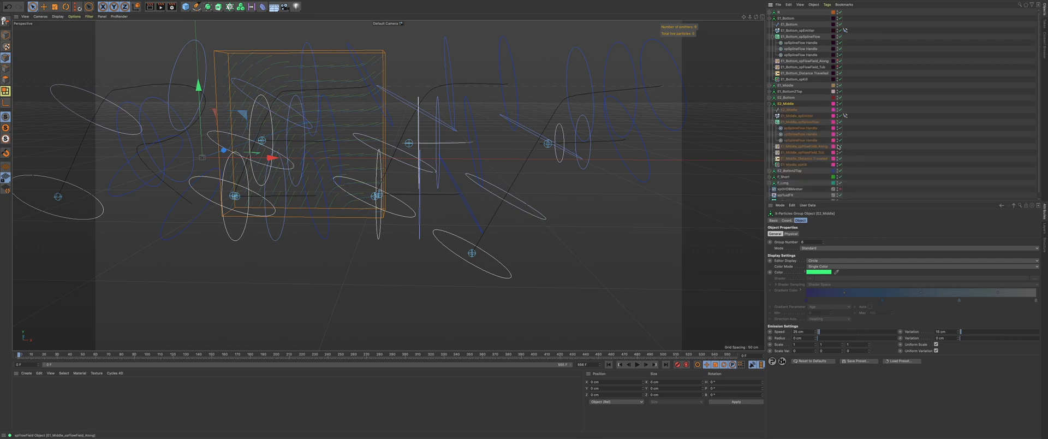
{"action": "left_click", "coordinate": [839, 151]}
{"action": "left_click", "coordinate": [838, 152]}
{"action": "left_click", "coordinate": [808, 146]}
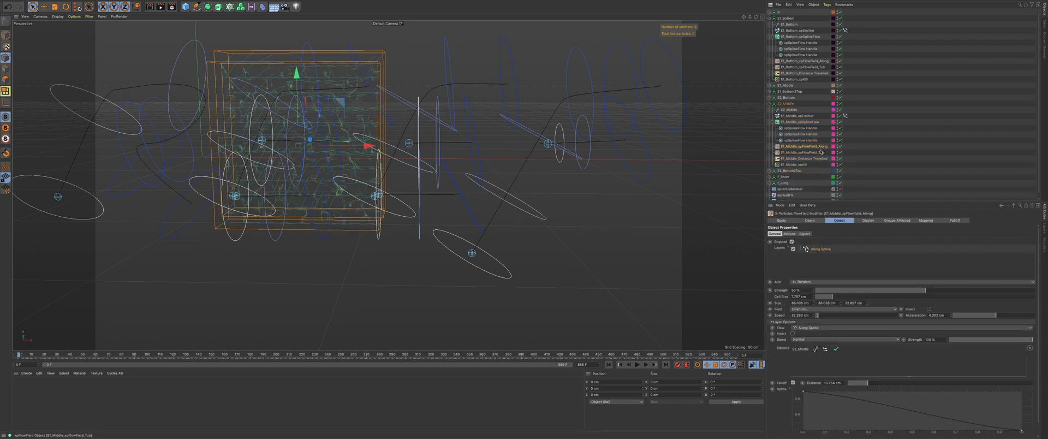
{"action": "left_click", "coordinate": [808, 152], "text": "shift"}
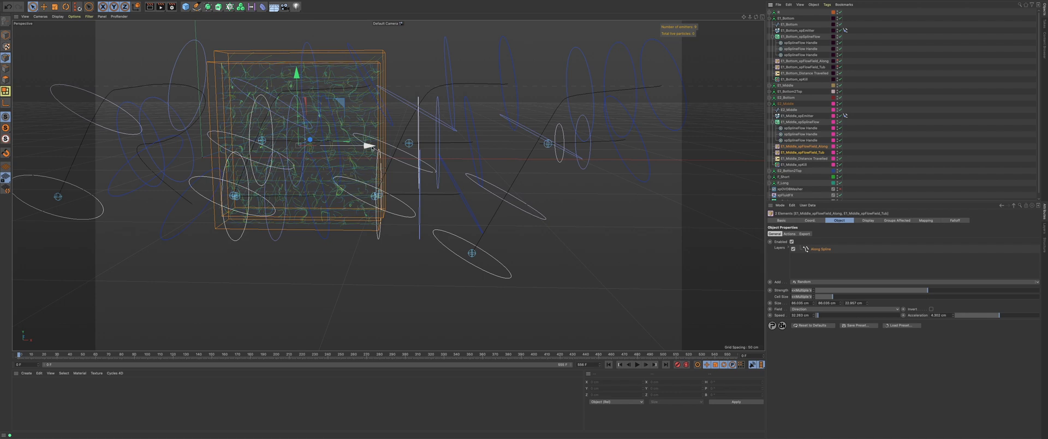
{"action": "left_click_drag", "start_coordinate": [370, 146], "coordinate": [523, 159]}
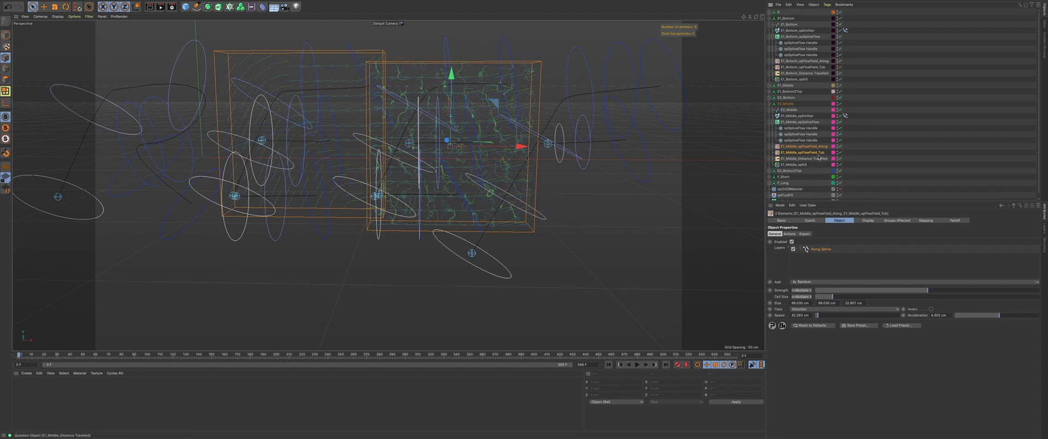
{"action": "left_click_drag", "start_coordinate": [432, 182], "coordinate": [428, 170], "text": "alt"}
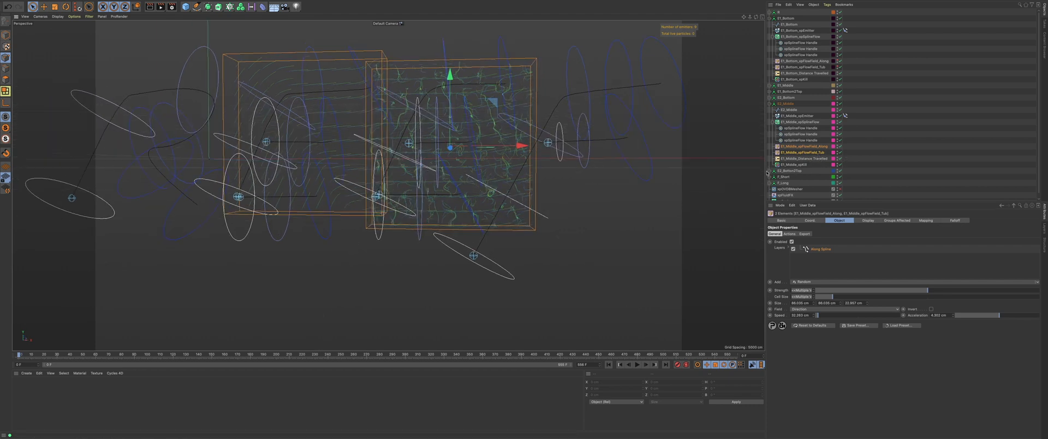
Step: Hide the E2_Middle group's FlowFields, collapse that group and expand E2_Bottom2Top
{"action": "left_click", "coordinate": [838, 152]}
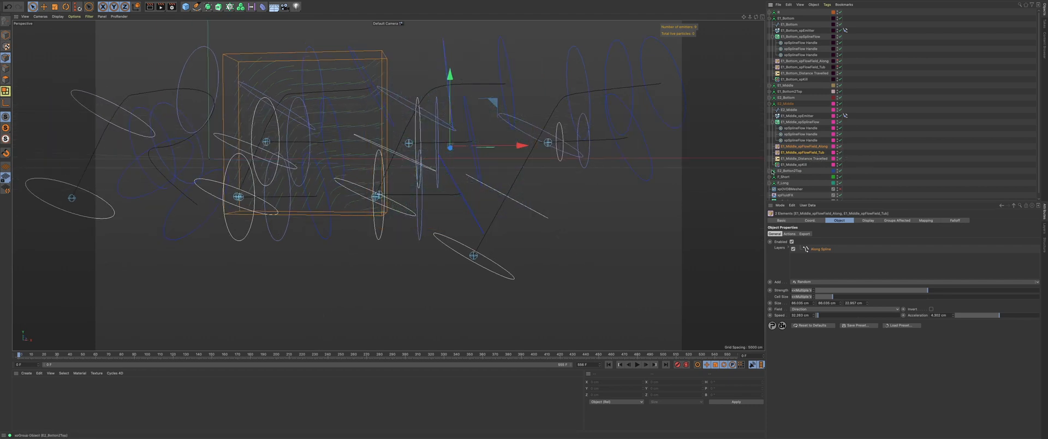
{"action": "left_click", "coordinate": [769, 171]}
{"action": "scroll", "coordinate": [803, 177], "scroll_direction": "down", "scroll_amount": 3}
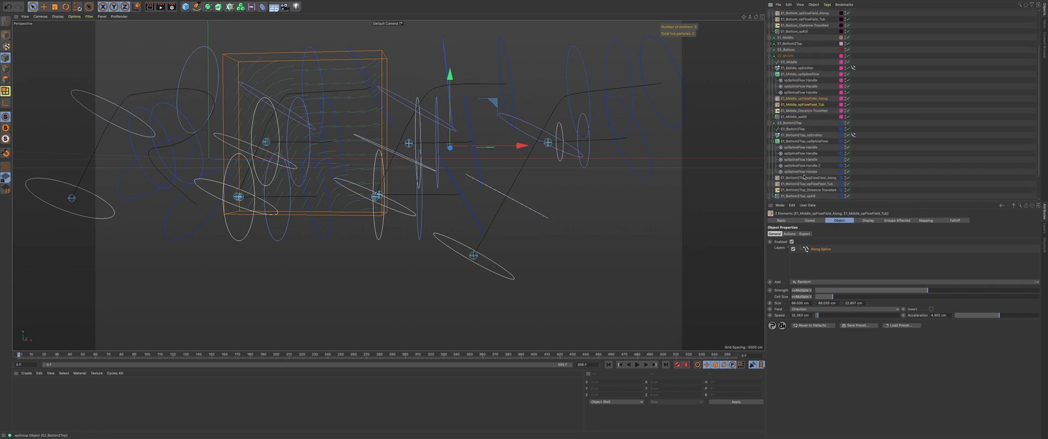
{"action": "left_click", "coordinate": [845, 104]}
{"action": "left_click", "coordinate": [845, 106]}
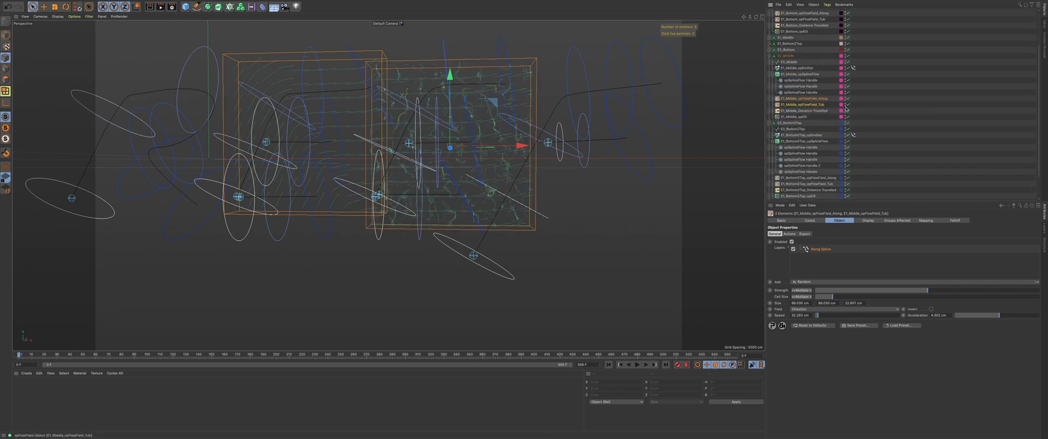
{"action": "left_click", "coordinate": [845, 104]}
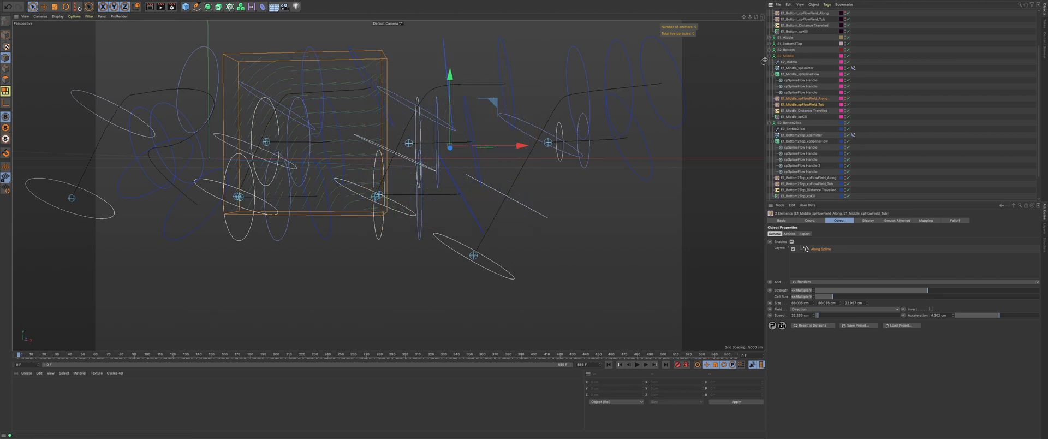
{"action": "left_click", "coordinate": [769, 56]}
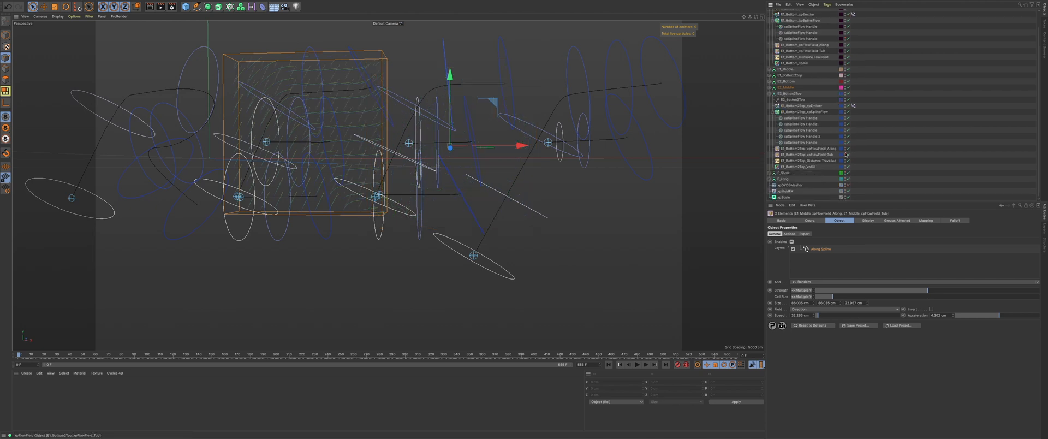
Step: Show the E2_Bottom2Top group's Along and Tub FlowFields, move both along X to enclose the second E, and hide them again
{"action": "left_click", "coordinate": [845, 154]}
{"action": "left_click", "coordinate": [819, 154]}
{"action": "left_click", "coordinate": [818, 149], "text": "shift"}
{"action": "left_click_drag", "start_coordinate": [382, 135], "coordinate": [521, 138]}
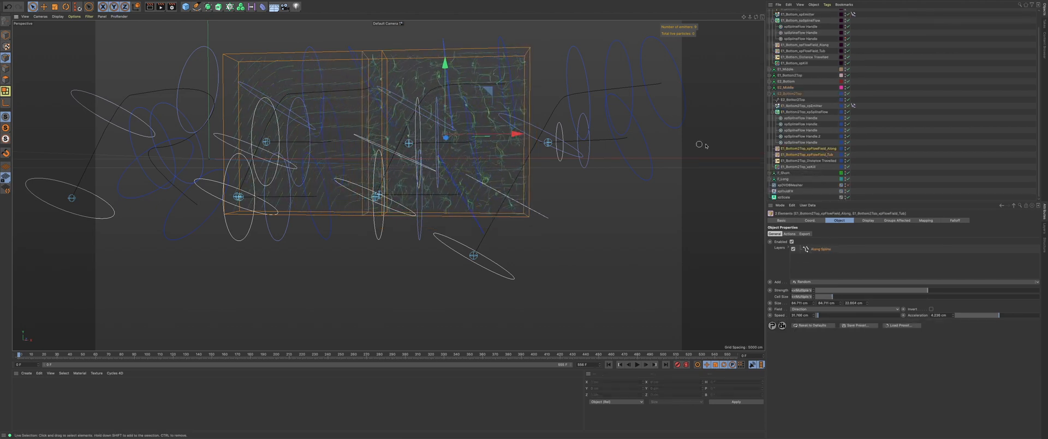
{"action": "left_click", "coordinate": [846, 155]}
Step: Hide the FlowField still shown around the first E and collapse all expanded letter groups
{"action": "left_click", "coordinate": [790, 172]}
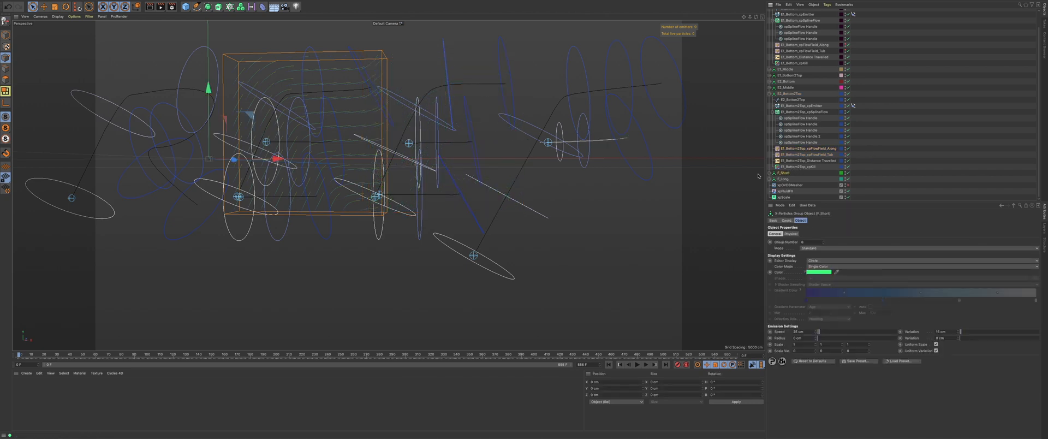
{"action": "left_click_drag", "start_coordinate": [600, 153], "coordinate": [561, 182], "text": "alt"}
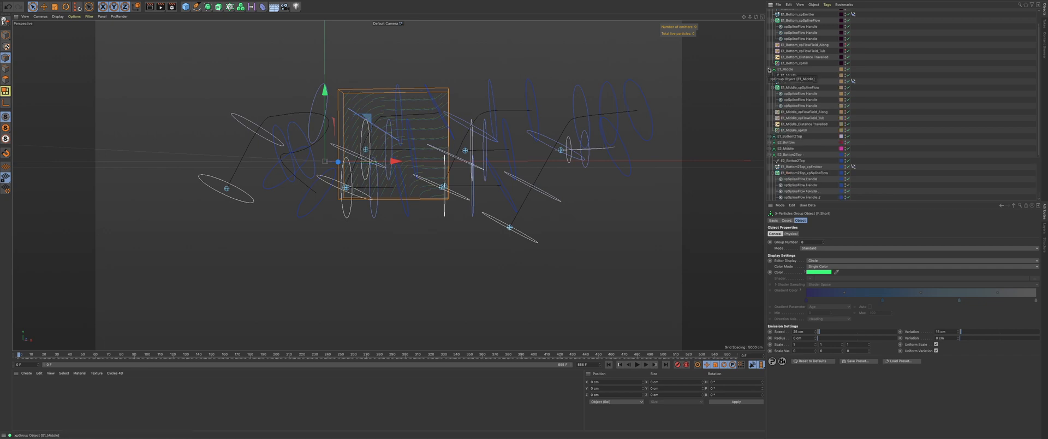
{"action": "left_click", "coordinate": [770, 75]}
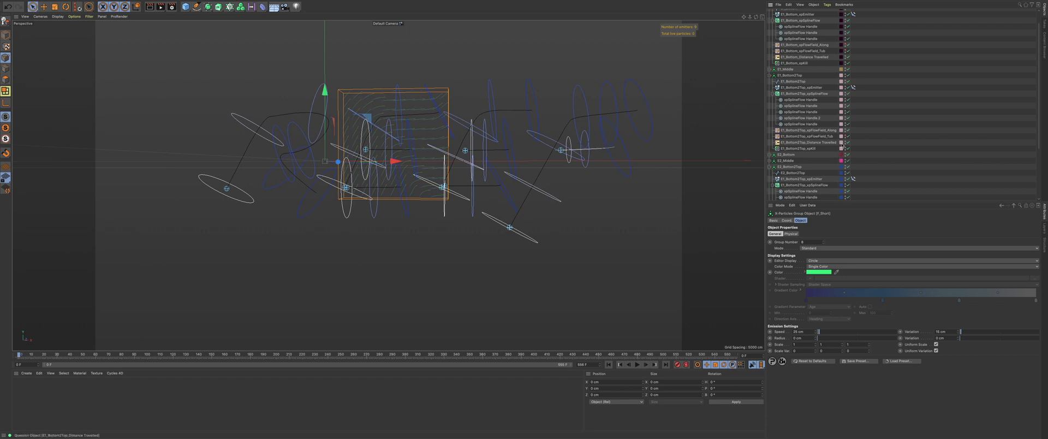
{"action": "left_click", "coordinate": [769, 75]}
{"action": "left_click", "coordinate": [770, 94]}
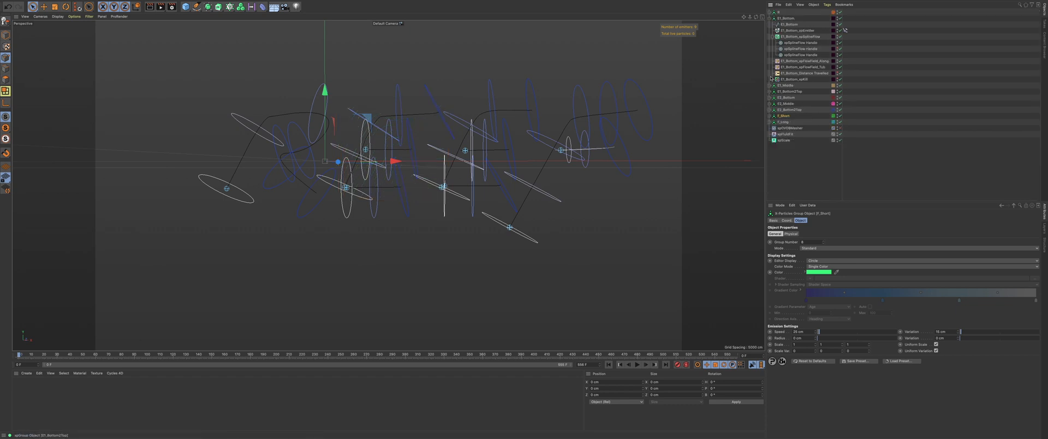
{"action": "left_click", "coordinate": [769, 19]}
{"action": "left_click", "coordinate": [797, 104]}
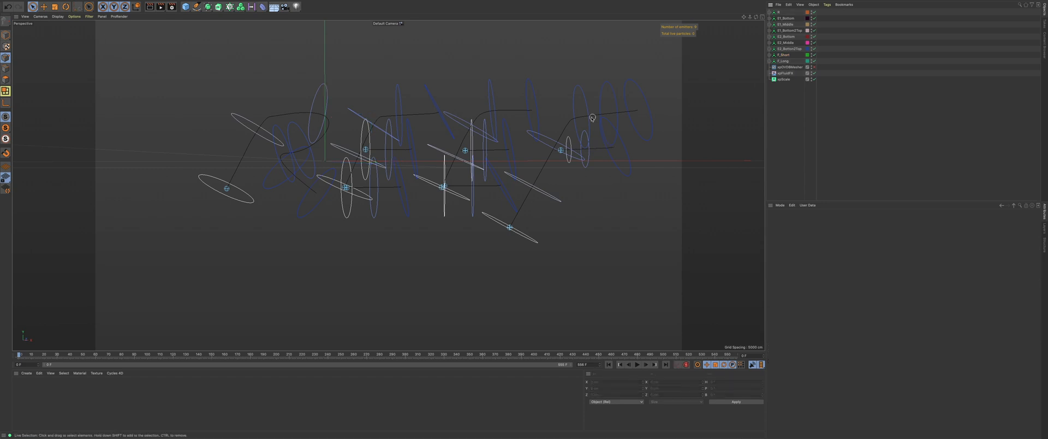
Step: Expand the E2_Bottom2Top group and change the name prefix of its SplineFlow modifier to E2
{"action": "left_click", "coordinate": [786, 49]}
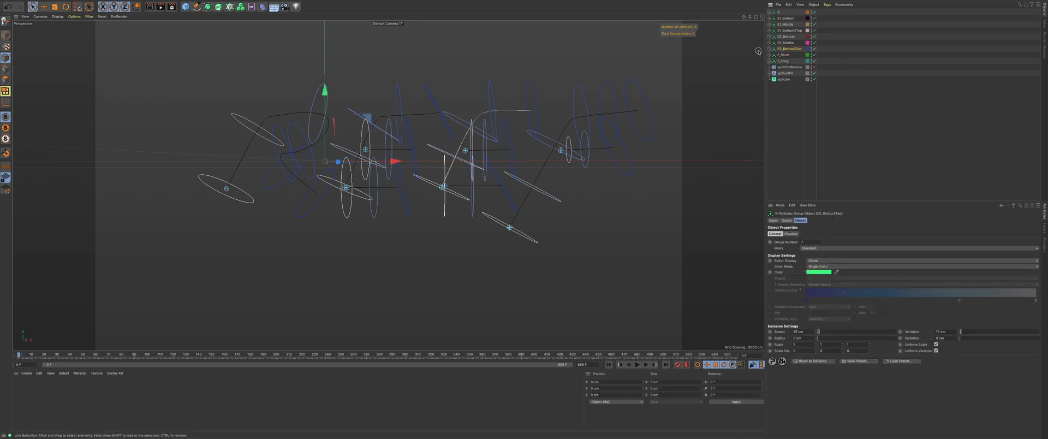
{"action": "left_click", "coordinate": [784, 67]}
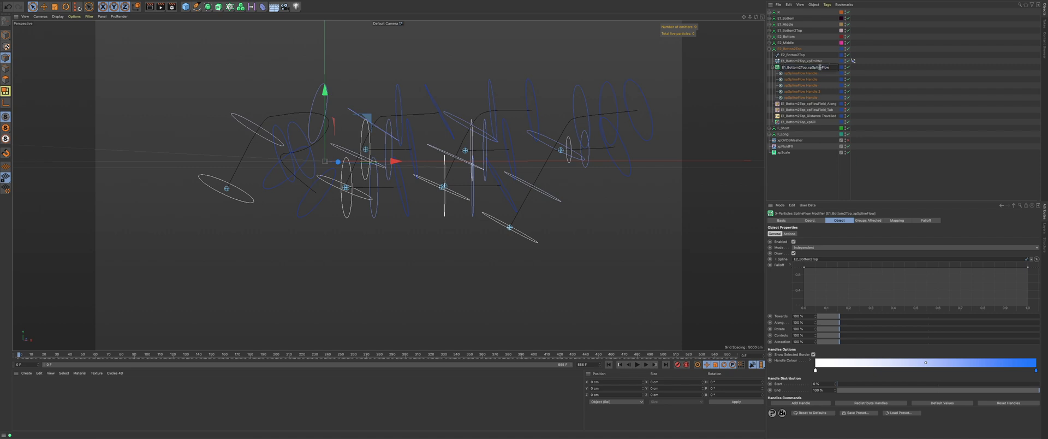
{"action": "key", "text": "BackSpace"}
{"action": "type", "text": "2"}
{"action": "key", "text": "Down"}
{"action": "key", "text": "Down"}
{"action": "key", "text": "Down"}
{"action": "key", "text": "Down"}
{"action": "key", "text": "Down"}
{"action": "key", "text": "Down"}
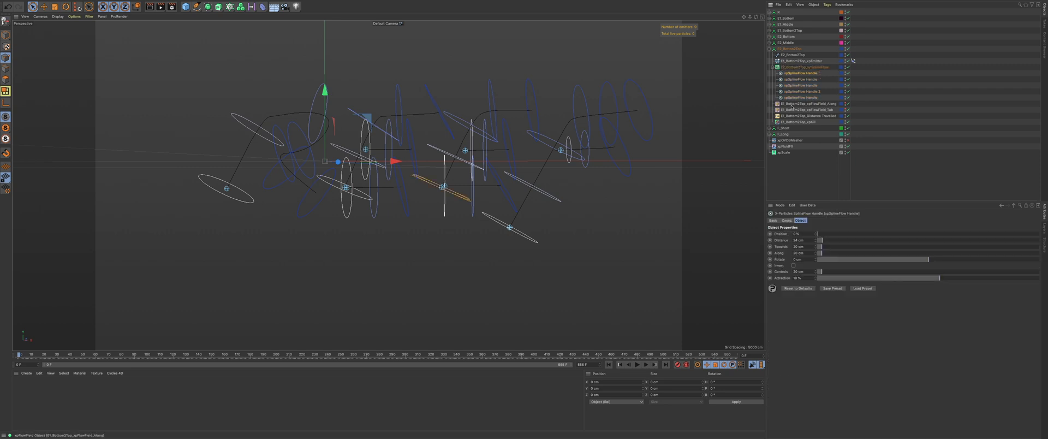
Step: Change the name prefix of E2_Bottom2Top's FlowFields, Distance Travelled question and xpKill to E2, and collapse the group
{"action": "key", "text": "BackSpace"}
{"action": "type", "text": "2"}
{"action": "left_click", "coordinate": [806, 110]}
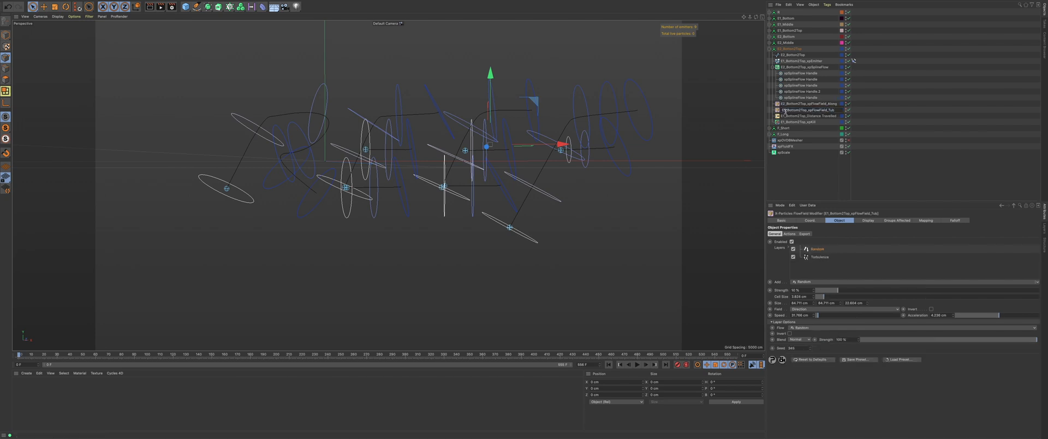
{"action": "left_click", "coordinate": [786, 116]}
{"action": "left_click", "coordinate": [784, 122]}
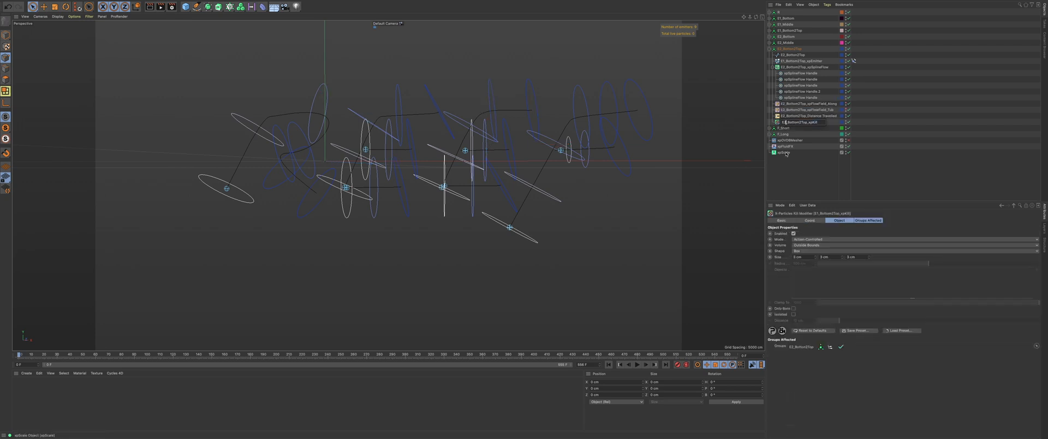
{"action": "left_click", "coordinate": [786, 171]}
{"action": "left_click", "coordinate": [769, 49]}
Step: Expand the E2_Middle group and change the name prefix of its emitter and SplineFlow to E2
{"action": "left_click", "coordinate": [785, 42]}
{"action": "left_click", "coordinate": [769, 42]}
{"action": "double_click", "coordinate": [784, 55]}
{"action": "key", "text": "BackSpace"}
{"action": "type", "text": "2"}
{"action": "double_click", "coordinate": [784, 61]}
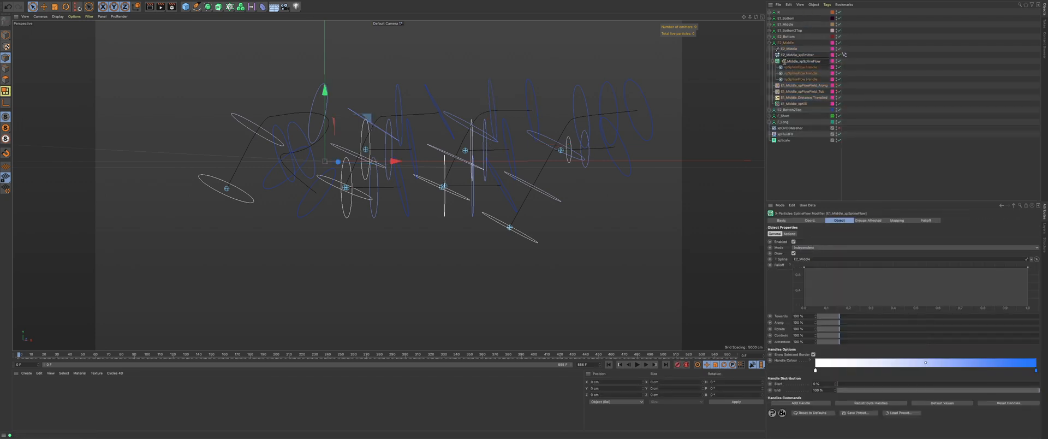
{"action": "type", "text": "2"}
{"action": "key", "text": "Delete"}
Step: Change the name prefix of the E2_Middle group's Along and Tub FlowFields to E2
{"action": "double_click", "coordinate": [785, 86]}
{"action": "type", "text": "2"}
{"action": "key", "text": "Delete"}
{"action": "double_click", "coordinate": [784, 92]}
{"action": "type", "text": "2"}
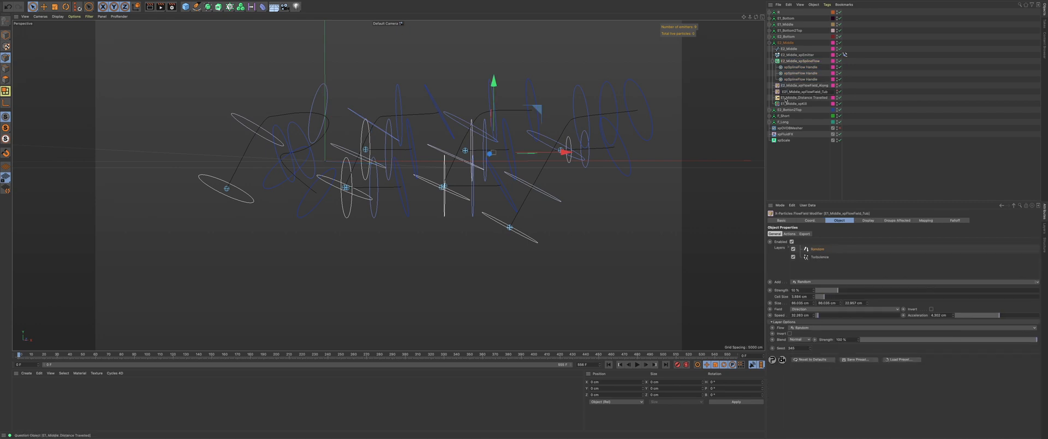
{"action": "key", "text": "Delete"}
Step: Change the name prefix of E2_Middle's Distance Travelled question and xpKill to E2, and collapse the group
{"action": "double_click", "coordinate": [785, 98]}
{"action": "type", "text": "2"}
{"action": "key", "text": "Delete"}
{"action": "double_click", "coordinate": [785, 104]}
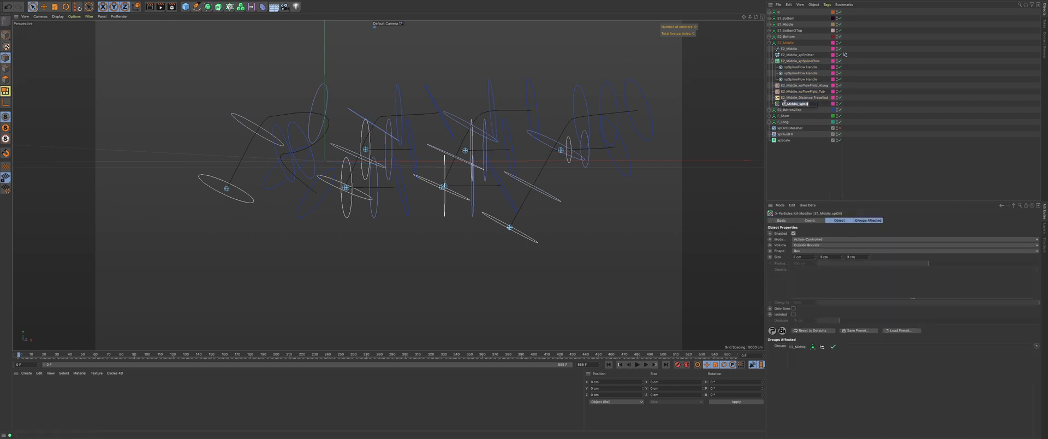
{"action": "type", "text": "2"}
{"action": "key", "text": "Delete"}
{"action": "left_click", "coordinate": [770, 42]}
Step: Expand the E2_Bottom group and change the name prefix of its emitter and SplineFlow to E2
{"action": "left_click", "coordinate": [769, 36]}
{"action": "double_click", "coordinate": [785, 48]}
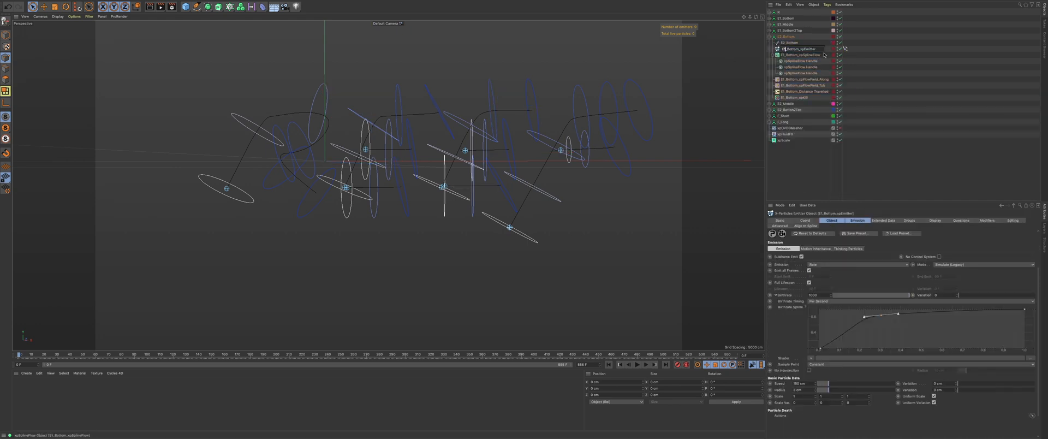
{"action": "type", "text": "2"}
{"action": "key", "text": "Delete"}
{"action": "double_click", "coordinate": [784, 55]}
{"action": "type", "text": "2"}
{"action": "key", "text": "Delete"}
Step: Change the name prefix of E2_Bottom's FlowFields, Distance Travelled question and xpKill to E2, and collapse the group
{"action": "double_click", "coordinate": [785, 79]}
{"action": "type", "text": "2"}
{"action": "key", "text": "Delete"}
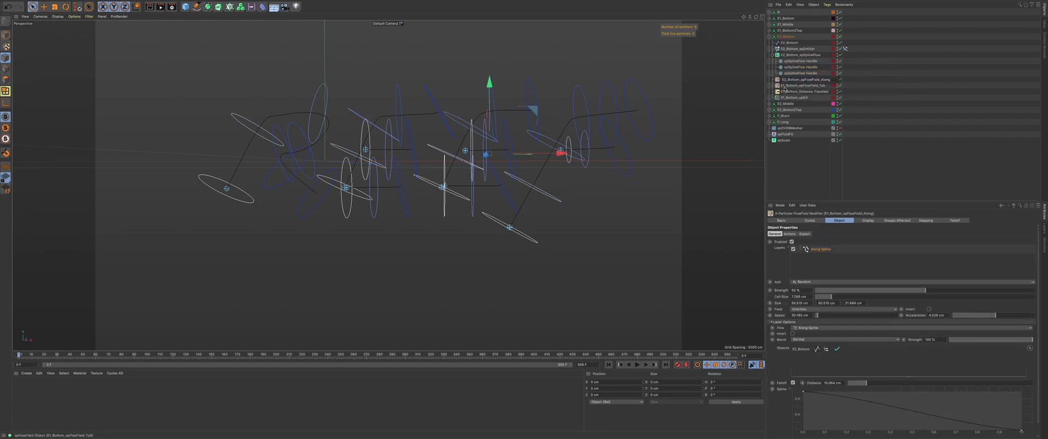
{"action": "double_click", "coordinate": [786, 97]}
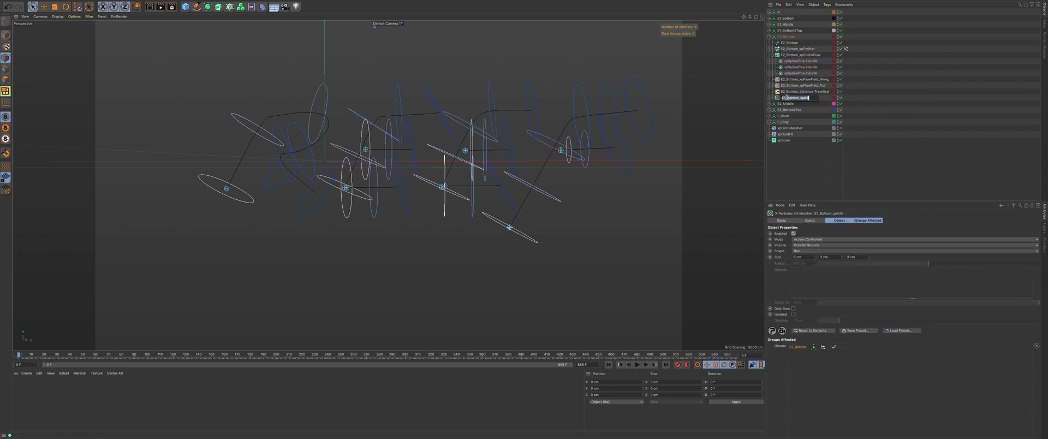
{"action": "type", "text": "2"}
{"action": "key", "text": "Delete"}
{"action": "left_click", "coordinate": [796, 101]}
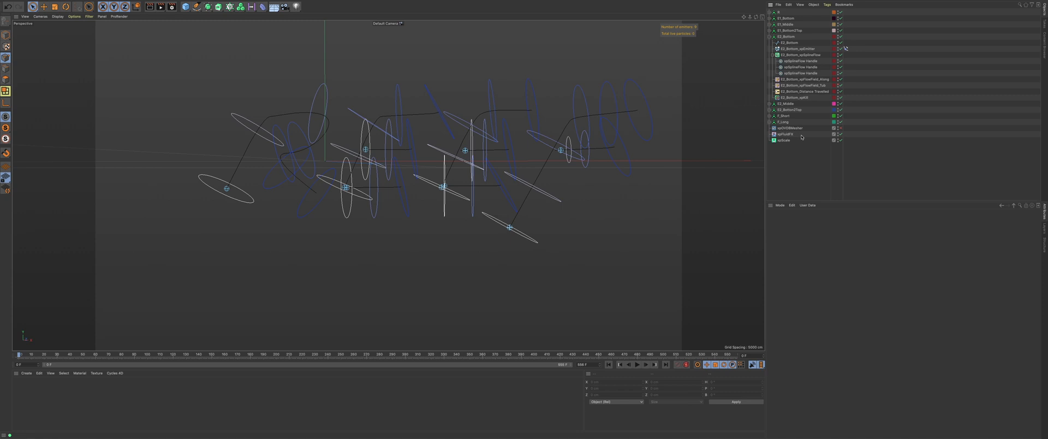
{"action": "left_click", "coordinate": [795, 98]}
{"action": "left_click", "coordinate": [769, 36]}
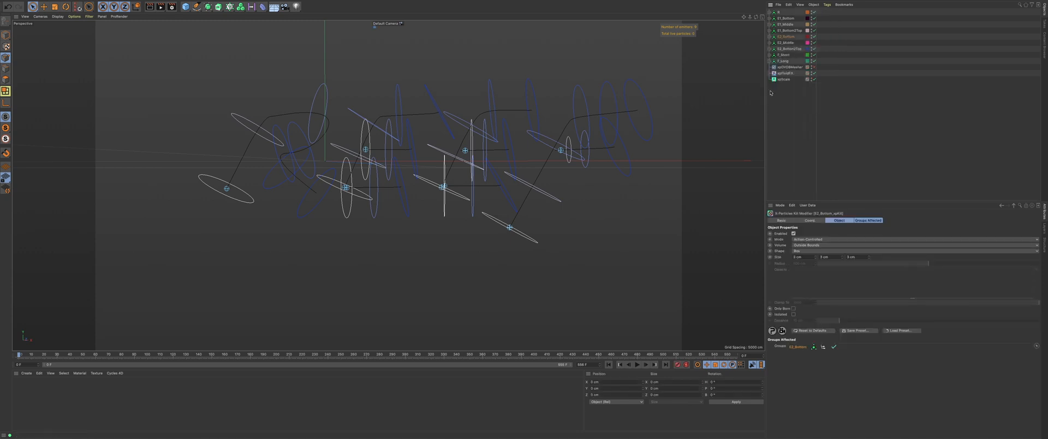
{"action": "left_click", "coordinate": [777, 109]}
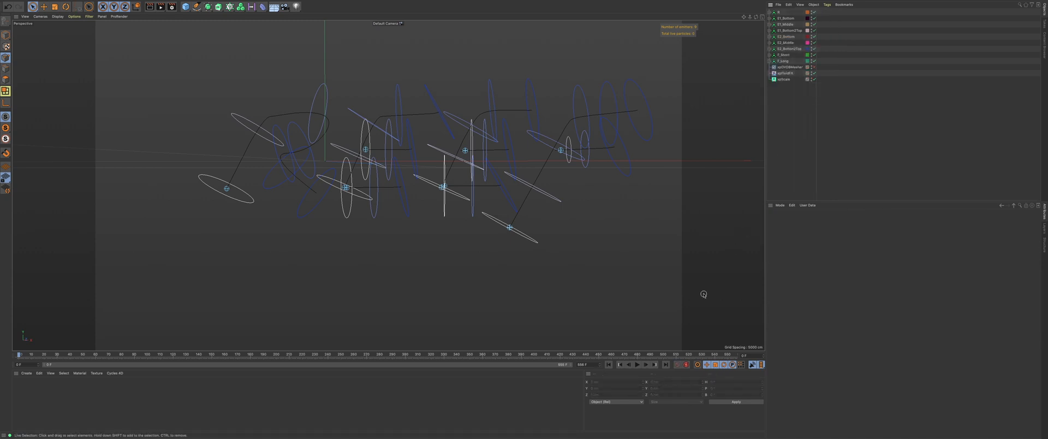
Step: Remove all emitters from the Sources list in the xpOVDBMesher's general object settings
{"action": "left_click", "coordinate": [810, 68]}
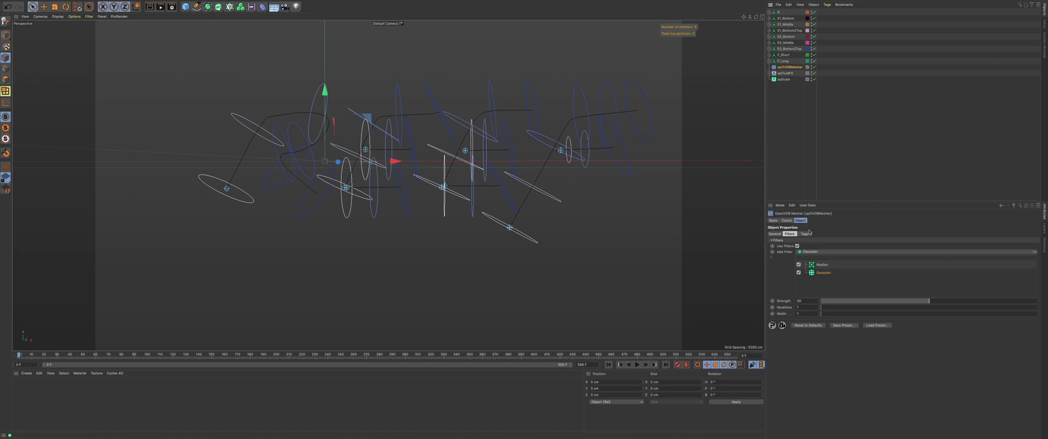
{"action": "left_click", "coordinate": [773, 220]}
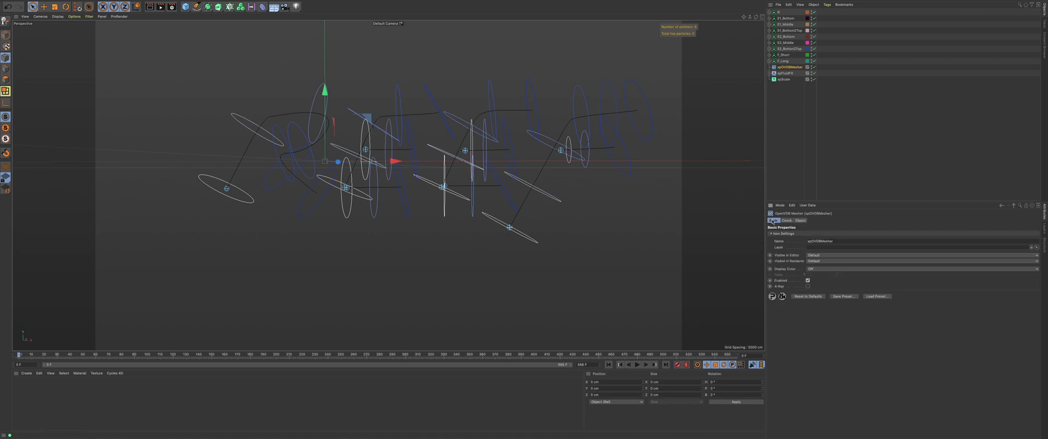
{"action": "left_click", "coordinate": [799, 220]}
{"action": "left_click", "coordinate": [775, 234]}
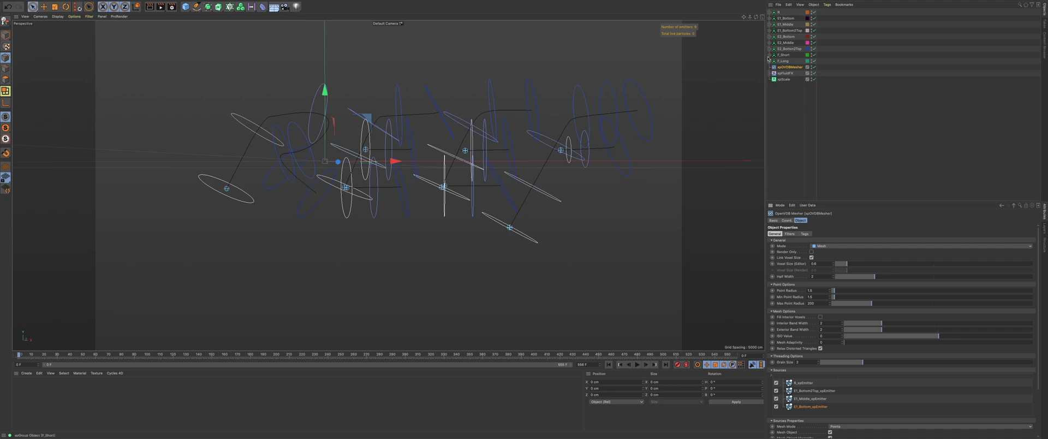
{"action": "key", "text": "Delete"}
{"action": "left_click", "coordinate": [808, 384]}
{"action": "key", "text": "Delete"}
{"action": "left_click", "coordinate": [809, 384]}
{"action": "key", "text": "Delete"}
{"action": "left_click", "coordinate": [809, 385]}
{"action": "key", "text": "Delete"}
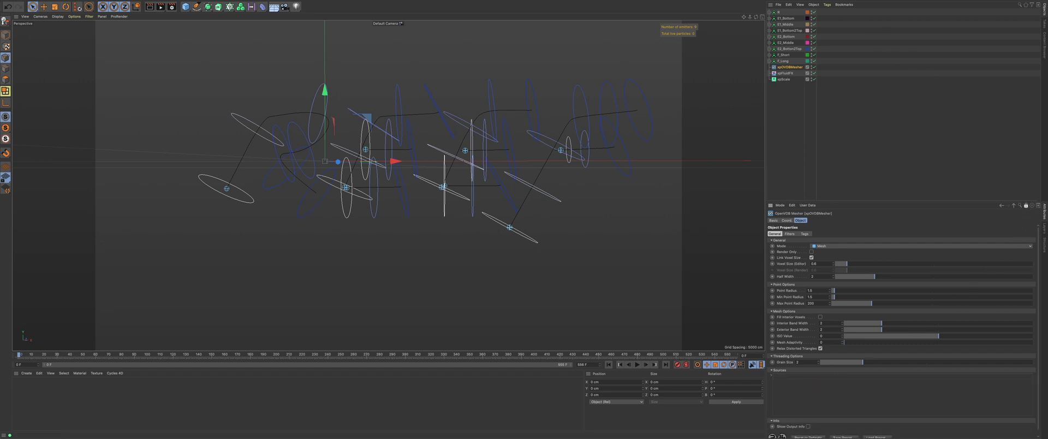
Step: Filter the scene objects by "emitter" and add all listed emitters to the xpOVDBMesher's Sources
{"action": "left_click", "coordinate": [1019, 4]}
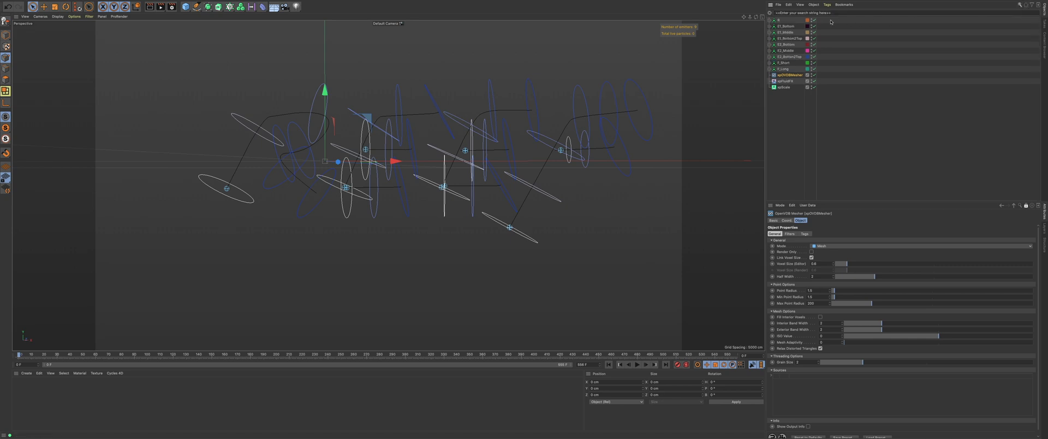
{"action": "type", "text": "emitter"}
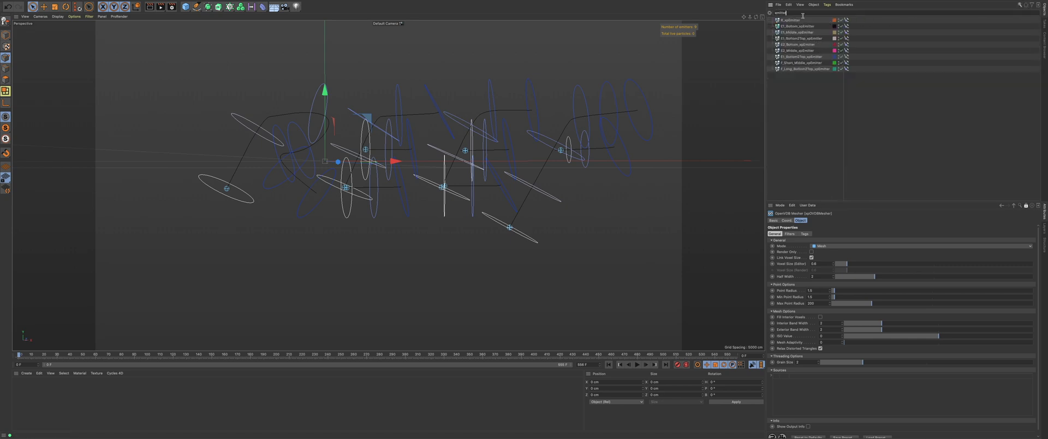
{"action": "left_click_drag", "start_coordinate": [803, 21], "coordinate": [814, 67]}
{"action": "left_click", "coordinate": [814, 70]}
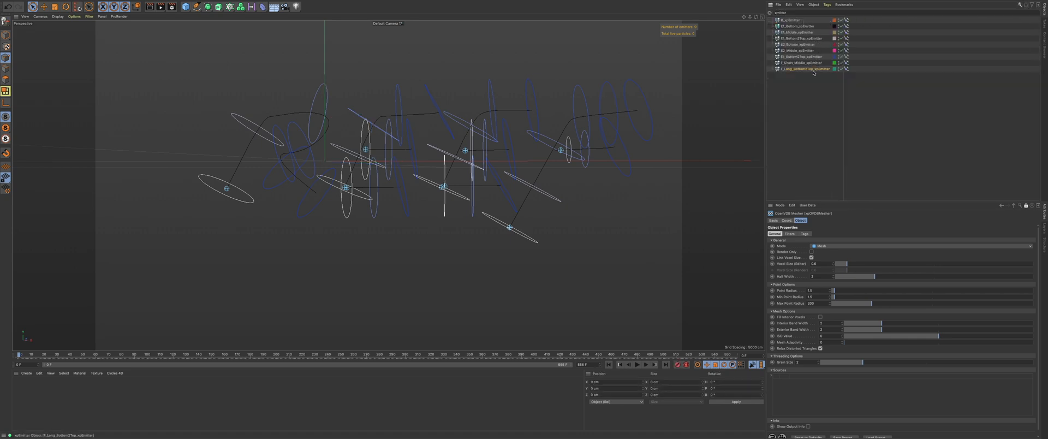
{"action": "left_click", "coordinate": [787, 21], "text": "shift"}
{"action": "left_click_drag", "start_coordinate": [786, 21], "coordinate": [815, 399]}
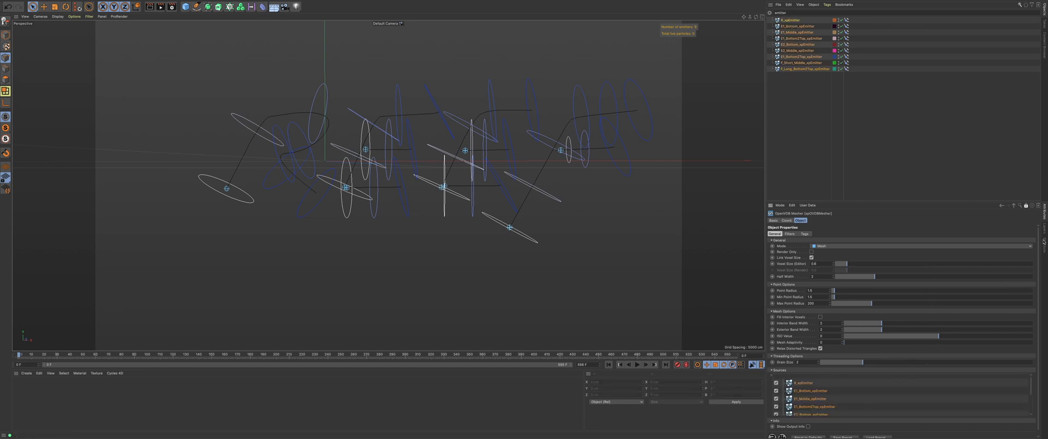
{"action": "left_click", "coordinate": [1025, 205]}
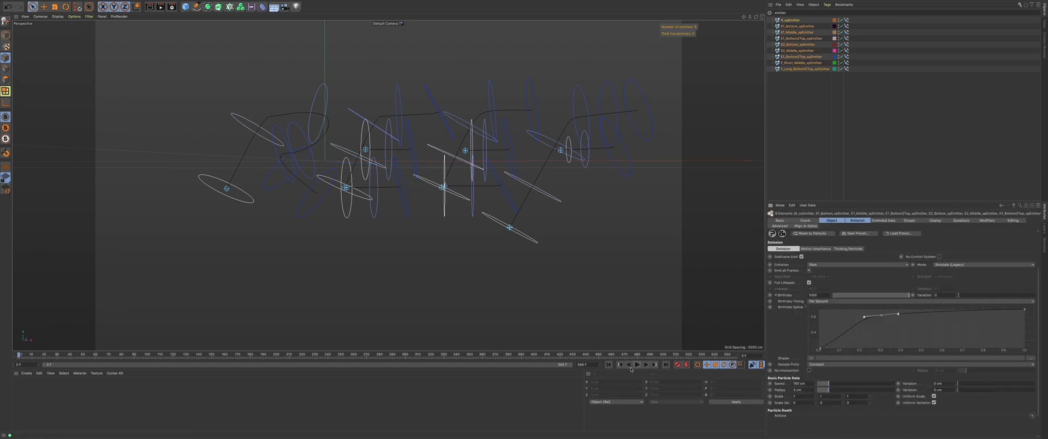
Step: Play the particle simulation from the first frame to check all letters
{"action": "left_click", "coordinate": [608, 365]}
{"action": "left_click", "coordinate": [638, 365]}
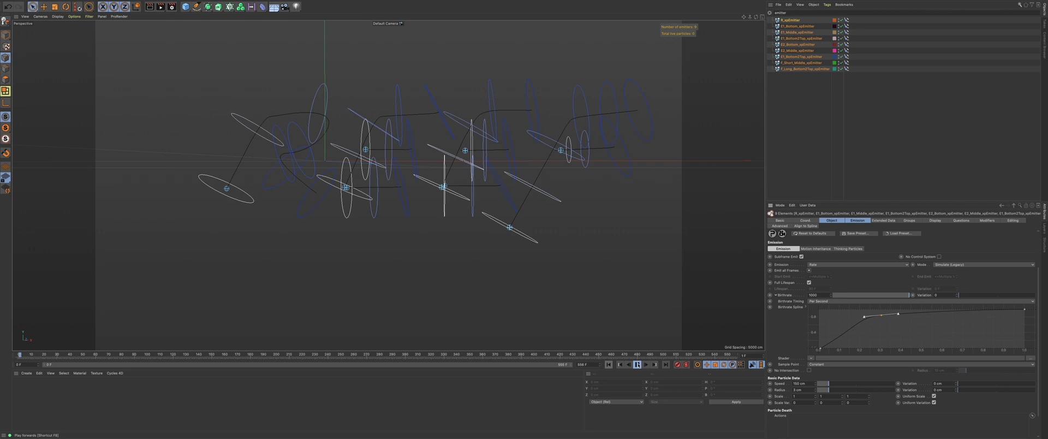
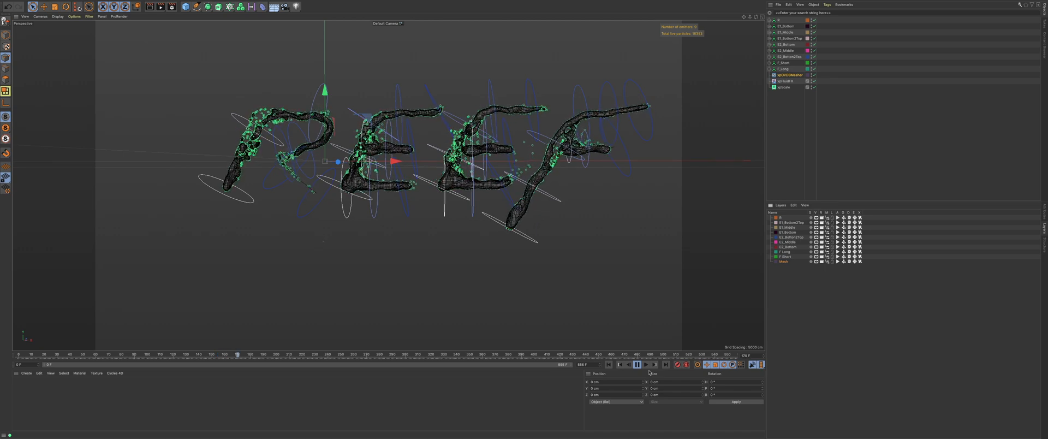
Step: Pause the simulation and inspect the particle mesh of all four letters from closer up and at an angle
{"action": "left_click", "coordinate": [637, 364]}
{"action": "scroll", "coordinate": [513, 155], "scroll_direction": "up", "scroll_amount": 6}
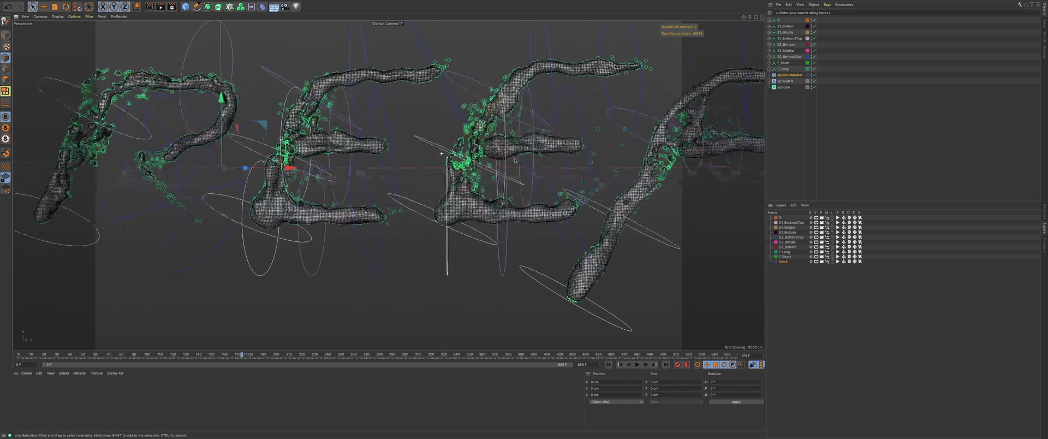
{"action": "mouse_move", "coordinate": [512, 153]}
{"action": "left_mouse_down", "text": "alt"}
{"action": "mouse_move", "coordinate": [451, 141]}
{"action": "mouse_move", "coordinate": [460, 156]}
{"action": "mouse_move", "coordinate": [517, 165]}
{"action": "left_mouse_up", "text": "alt"}
{"action": "scroll", "coordinate": [516, 162], "scroll_direction": "down", "scroll_amount": 5}
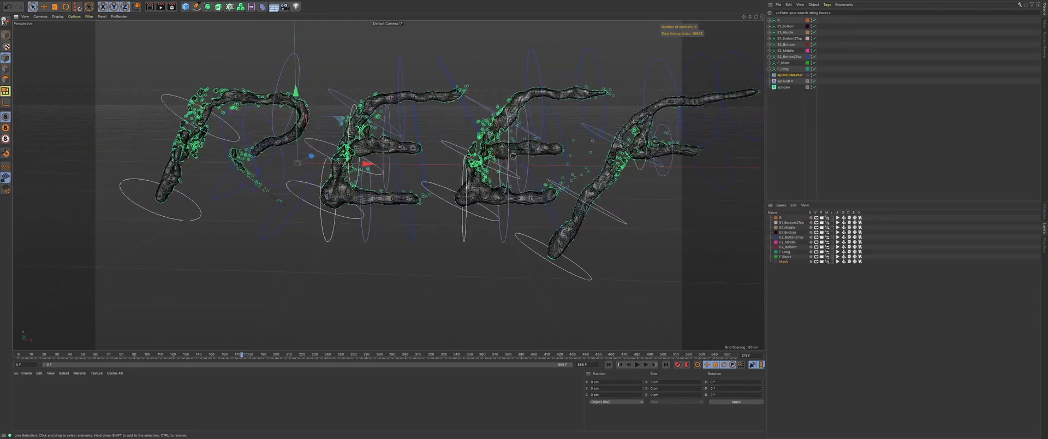
{"action": "middle_click_drag", "start_coordinate": [513, 155], "coordinate": [480, 153], "text": "alt"}
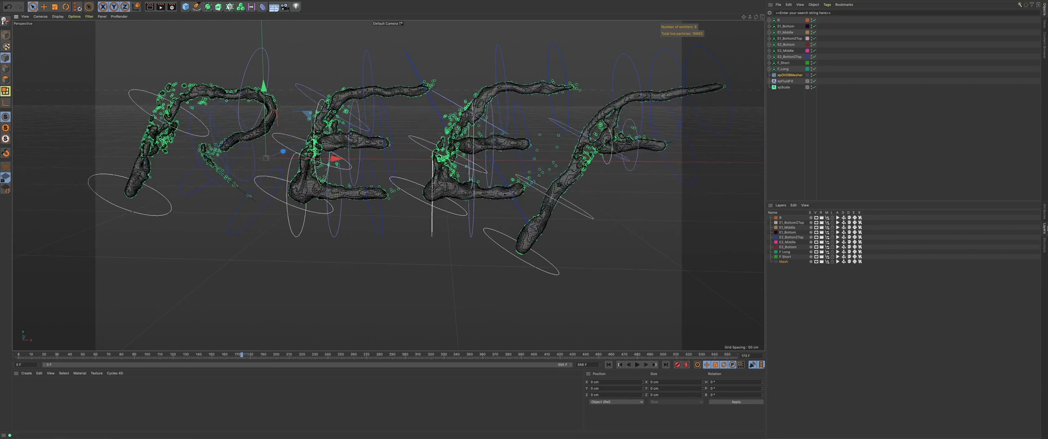
Step: Set the R emitter's birthrate to 3000 and collapse its group
{"action": "left_click", "coordinate": [1043, 212]}
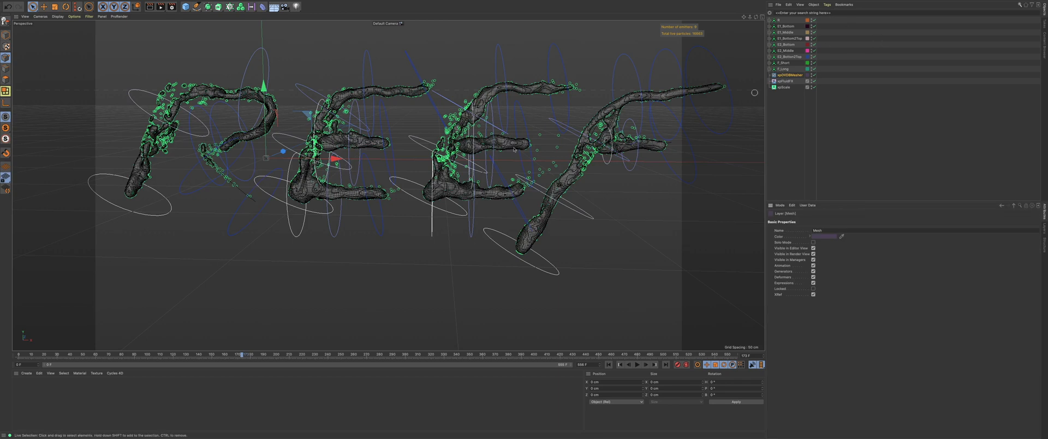
{"action": "middle_click_drag", "start_coordinate": [464, 153], "coordinate": [507, 153], "text": "alt"}
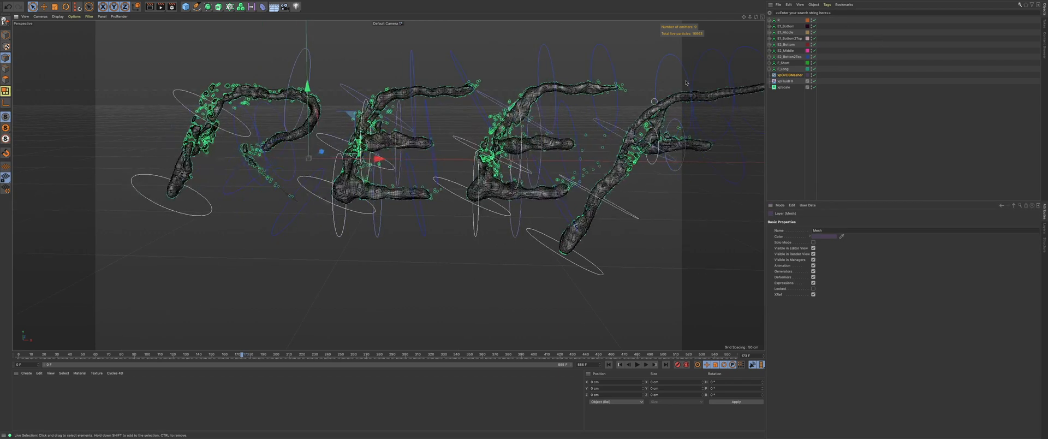
{"action": "left_click", "coordinate": [770, 20]}
{"action": "left_click", "coordinate": [788, 32]}
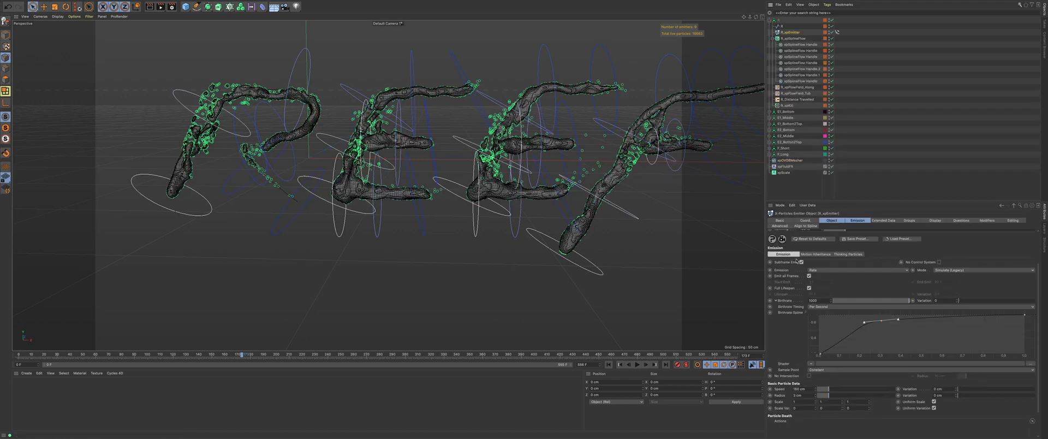
{"action": "scroll", "coordinate": [790, 308], "scroll_direction": "up", "scroll_amount": 2}
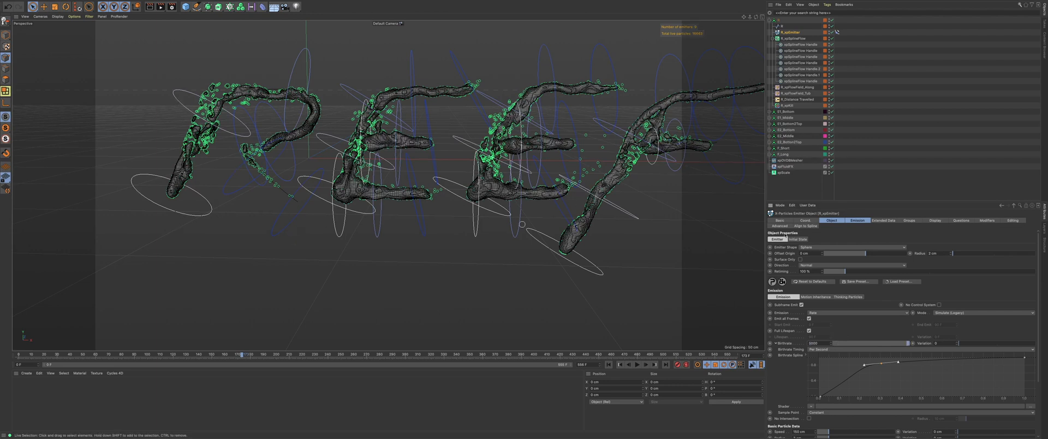
{"action": "left_click", "coordinate": [769, 20]}
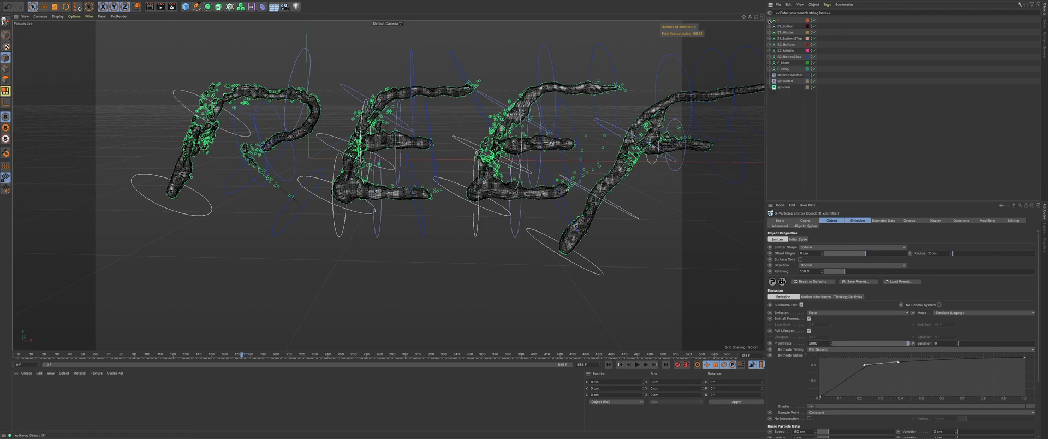
Step: Set the birthrate of the E1_Bottom and E2_Bottom emitters to 2000 and collapse both groups
{"action": "left_click", "coordinate": [785, 27]}
{"action": "left_click", "coordinate": [769, 26]}
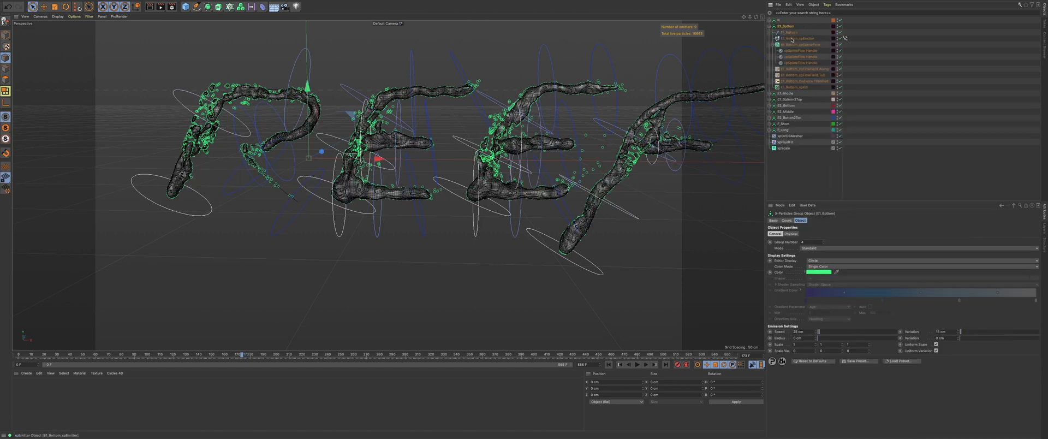
{"action": "left_click", "coordinate": [791, 39]}
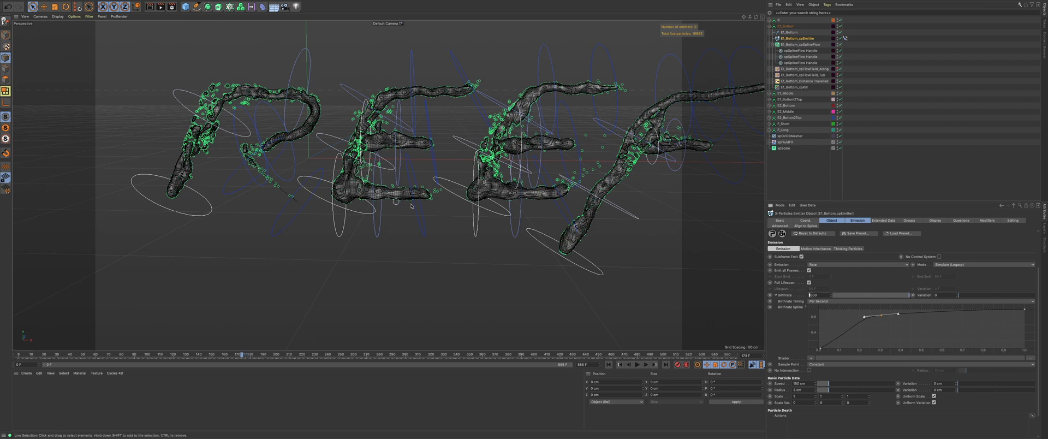
{"action": "left_click", "coordinate": [831, 279]}
{"action": "left_click", "coordinate": [775, 27]}
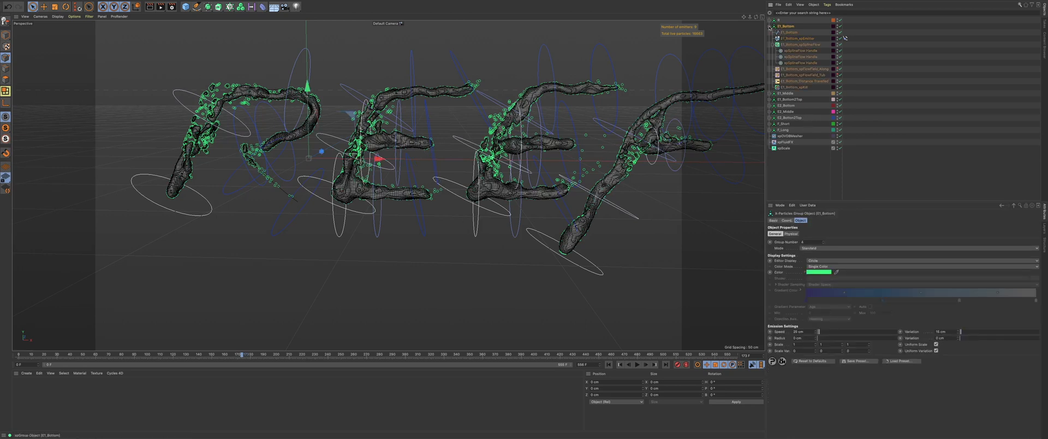
{"action": "left_click", "coordinate": [770, 26]}
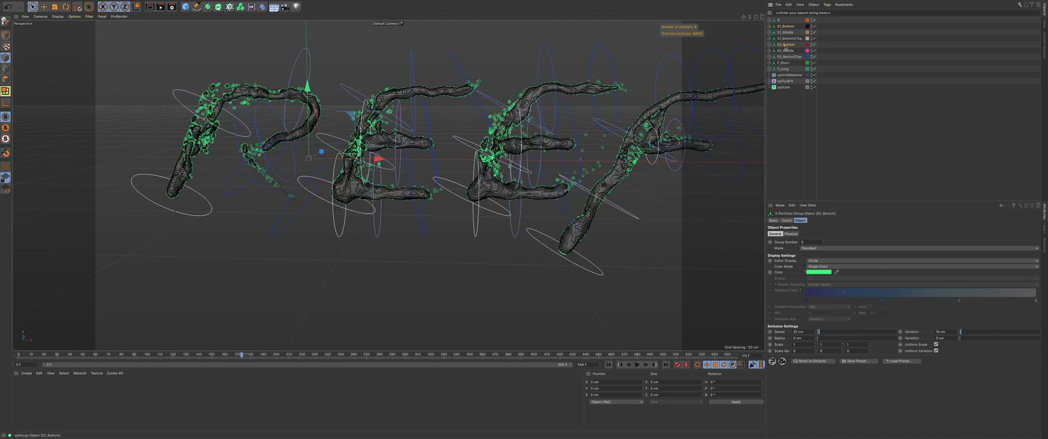
{"action": "left_click", "coordinate": [769, 45]}
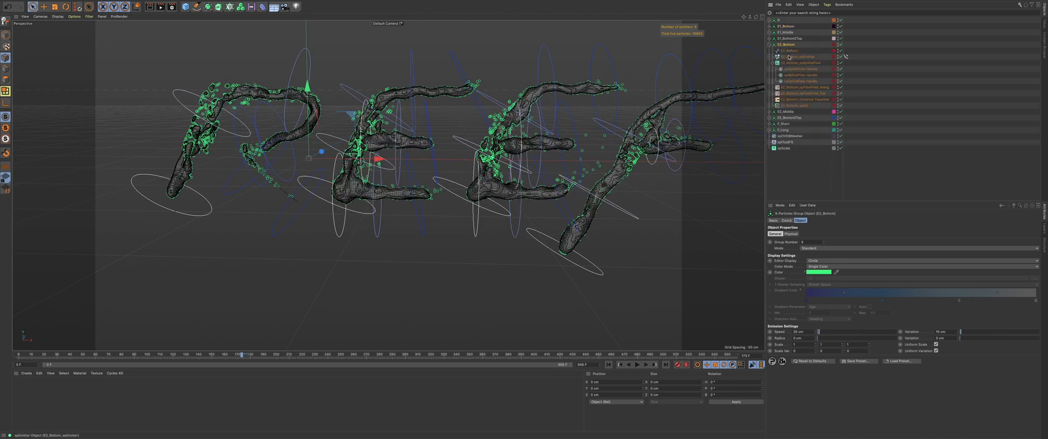
{"action": "left_click", "coordinate": [796, 56]}
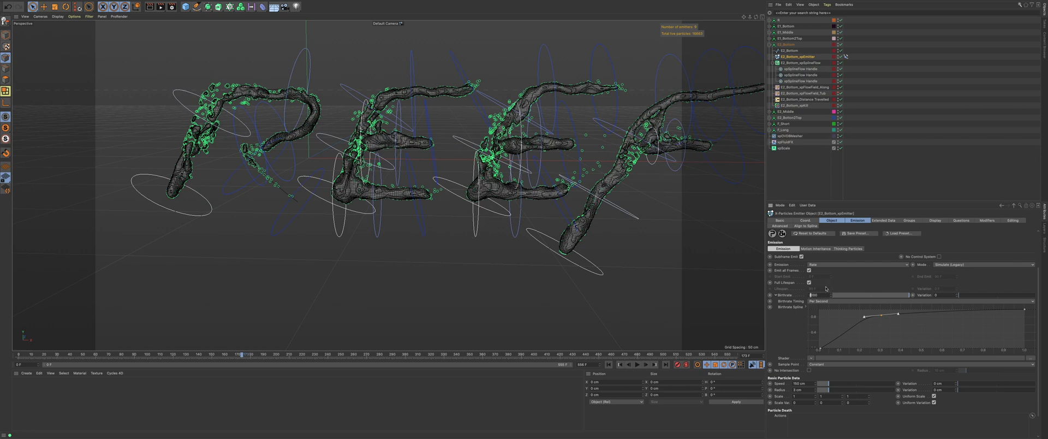
{"action": "left_click", "coordinate": [769, 44]}
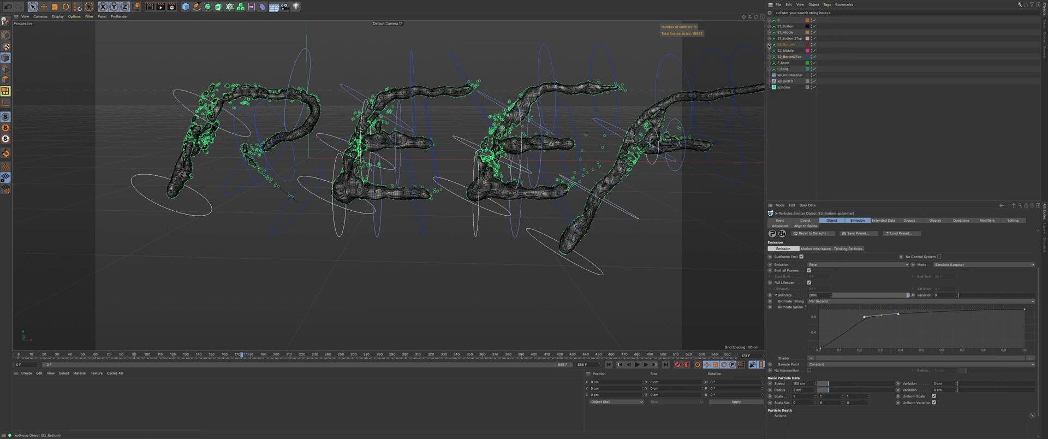
Step: Raise the birthrate of the E1_Middle and E2_Middle emitters to 2000 and collapse both groups
{"action": "left_click", "coordinate": [784, 32]}
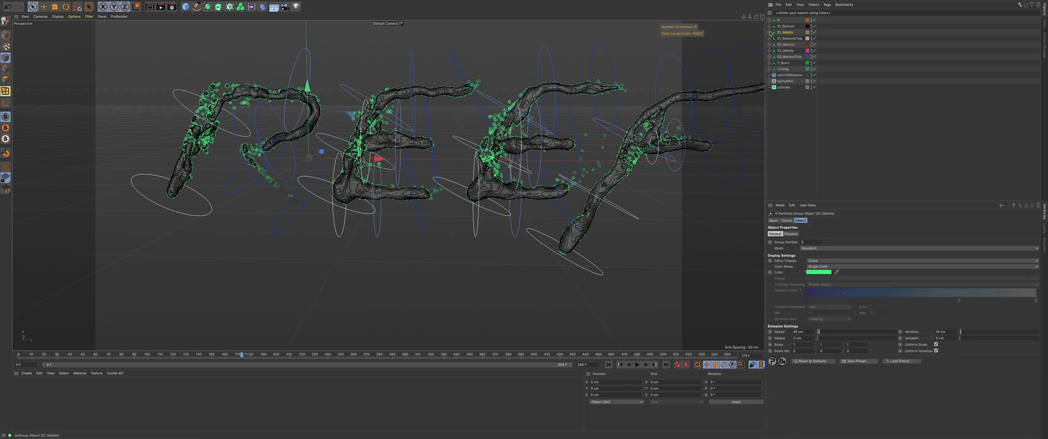
{"action": "left_click", "coordinate": [769, 32]}
{"action": "left_click", "coordinate": [798, 44]}
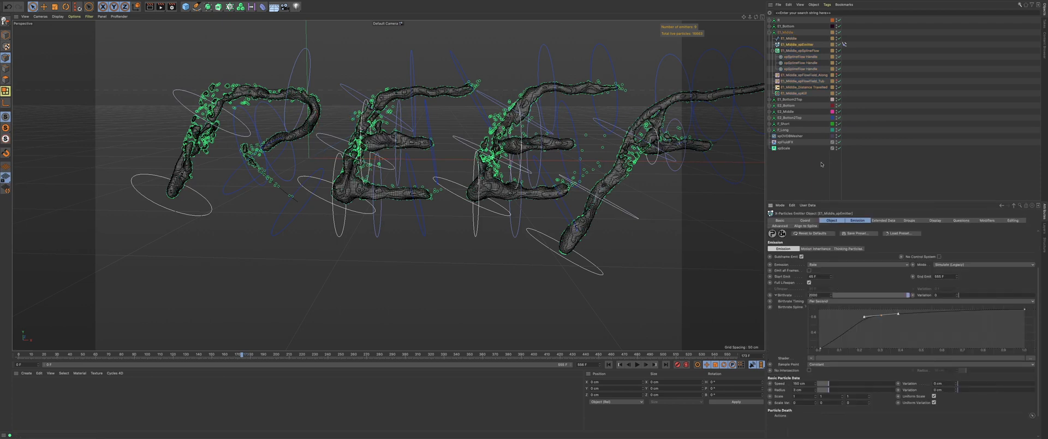
{"action": "left_click", "coordinate": [769, 32]}
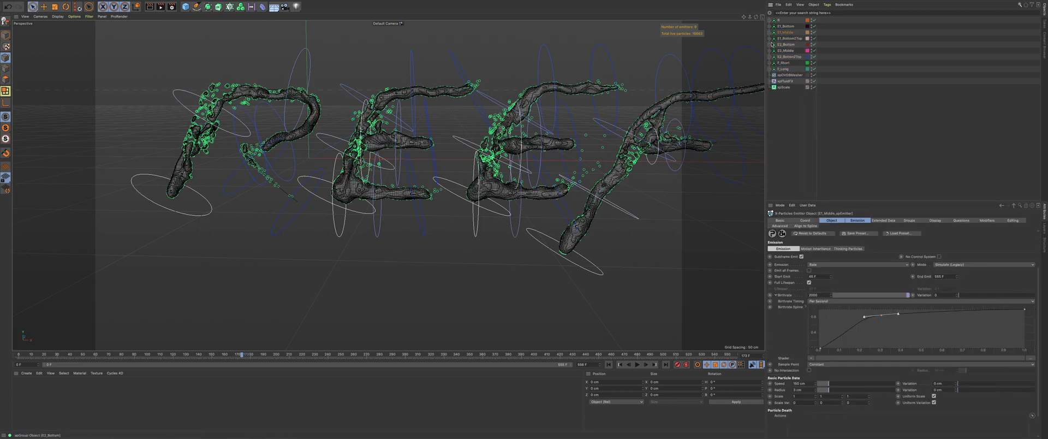
{"action": "left_click", "coordinate": [770, 51]}
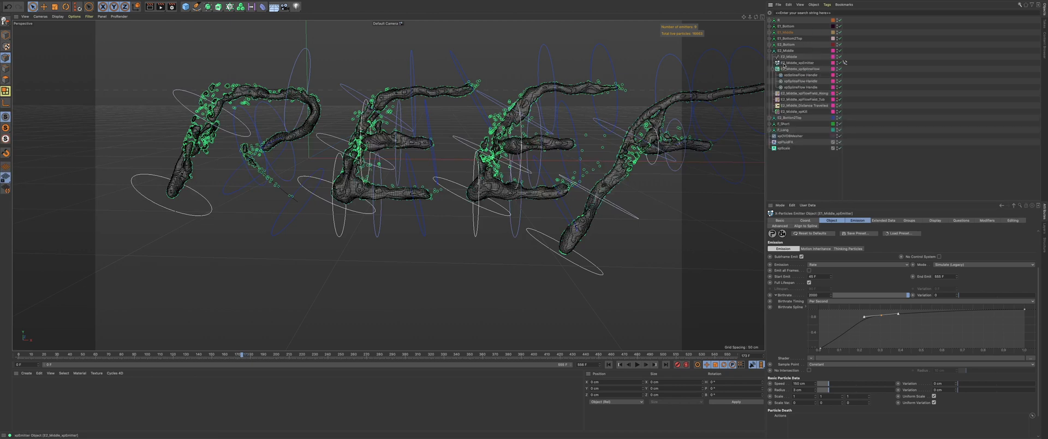
{"action": "left_click", "coordinate": [794, 63]}
{"action": "type", "text": "2"}
{"action": "left_click", "coordinate": [770, 51]}
Step: Set the birthrate of the E1_Bottom2Top and E2_Bottom2Top emitters to 3000 and collapse both groups
{"action": "left_click", "coordinate": [787, 38]}
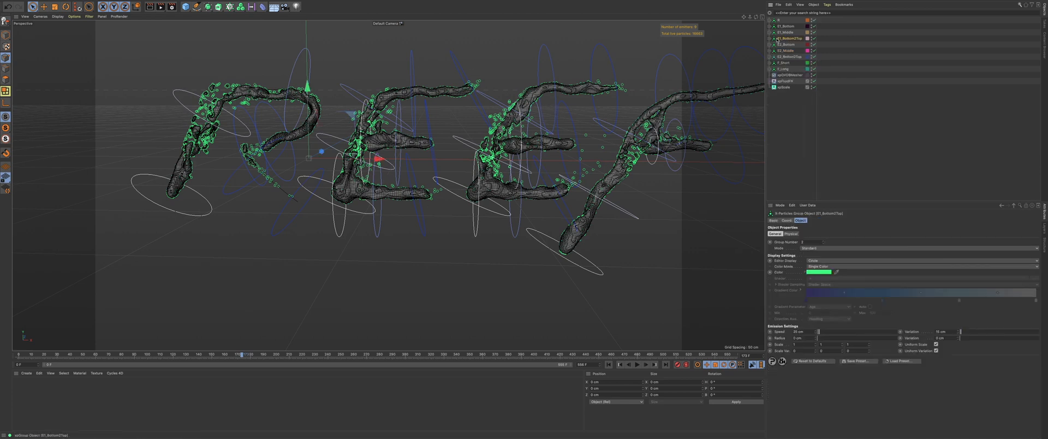
{"action": "left_click", "coordinate": [770, 39]}
{"action": "left_click", "coordinate": [800, 50]}
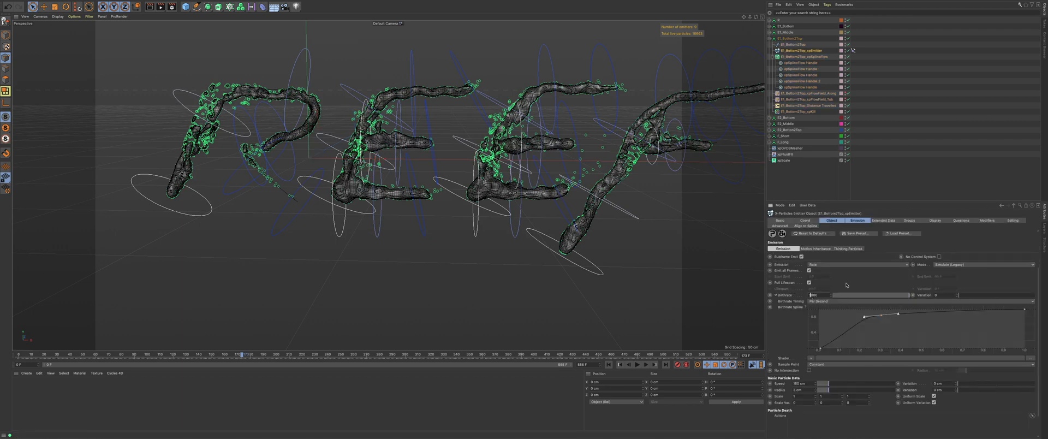
{"action": "left_click", "coordinate": [770, 39]}
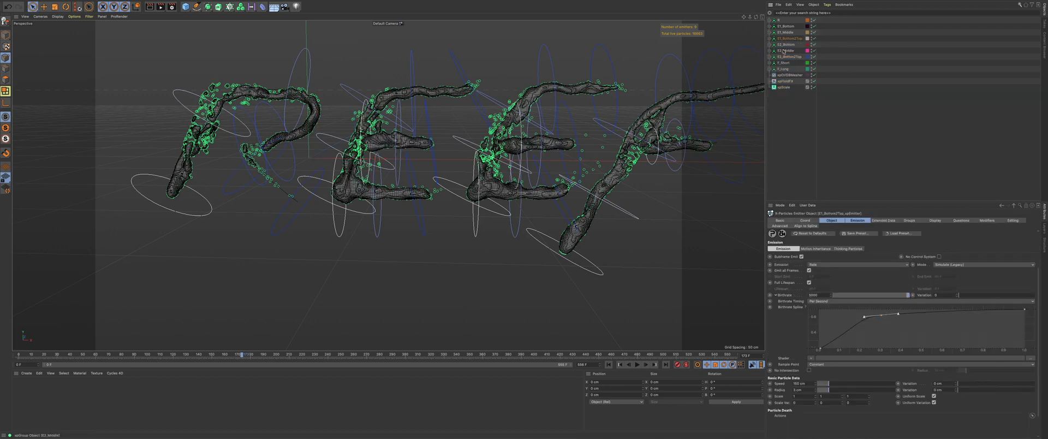
{"action": "left_click", "coordinate": [789, 56]}
{"action": "left_click", "coordinate": [770, 57]}
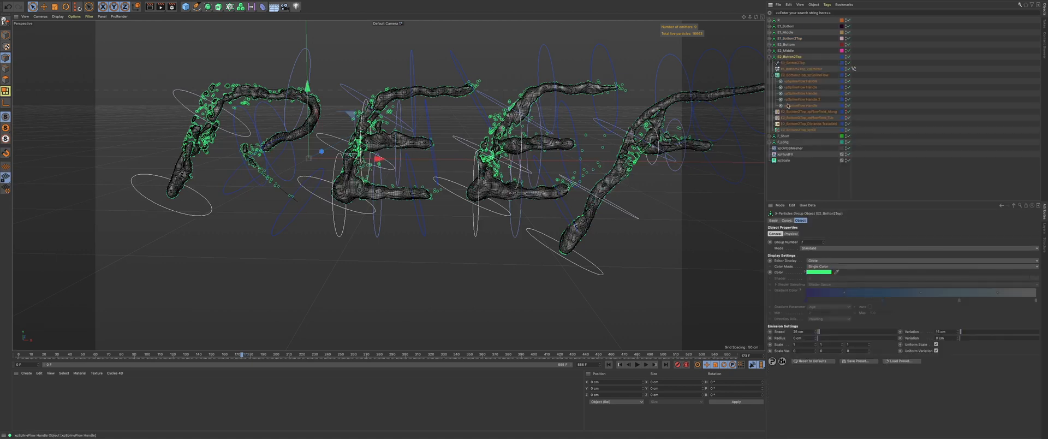
{"action": "left_click", "coordinate": [797, 68]}
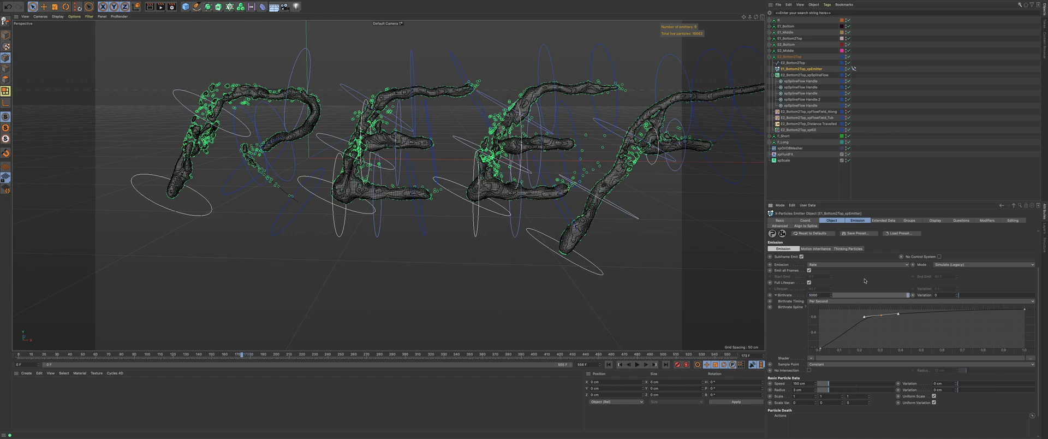
{"action": "left_click", "coordinate": [770, 57]}
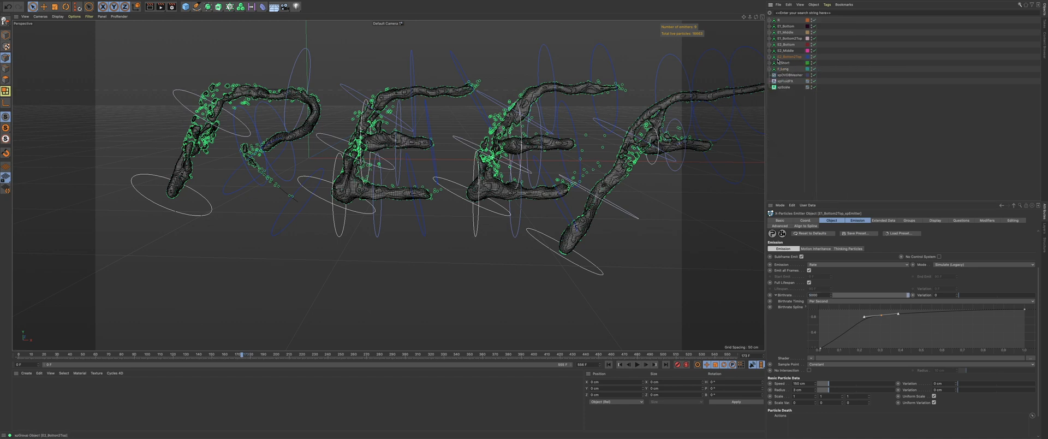
Step: Set the birthrate of the F_Long emitter to 3000 and of the F_Short emitter to 2000
{"action": "left_click", "coordinate": [775, 69]}
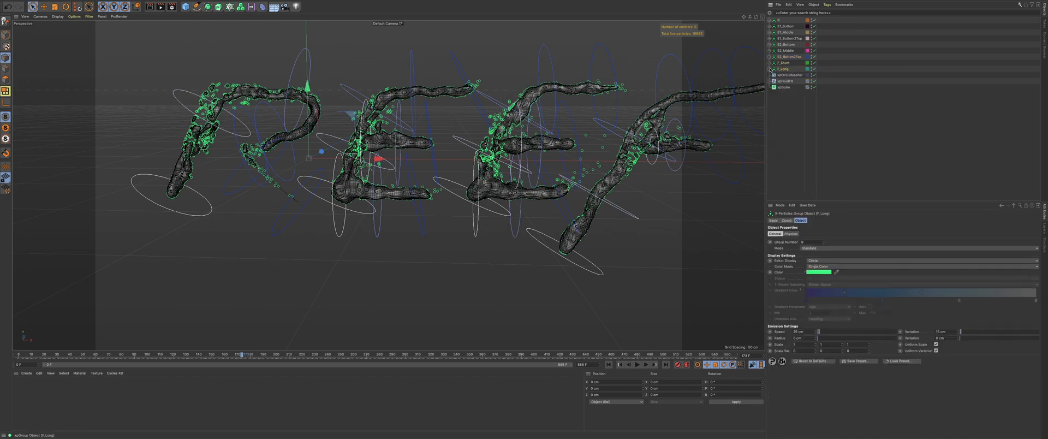
{"action": "left_click", "coordinate": [770, 68]}
{"action": "left_click", "coordinate": [802, 81]}
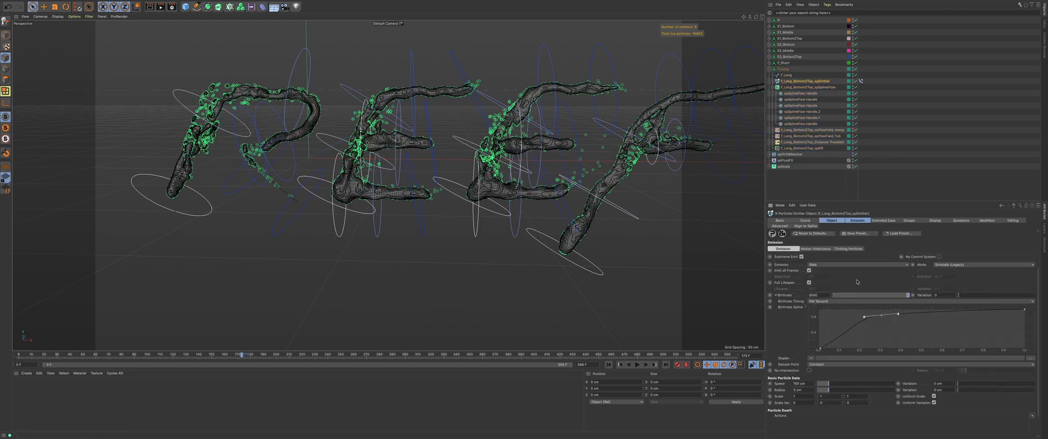
{"action": "left_click", "coordinate": [770, 68]}
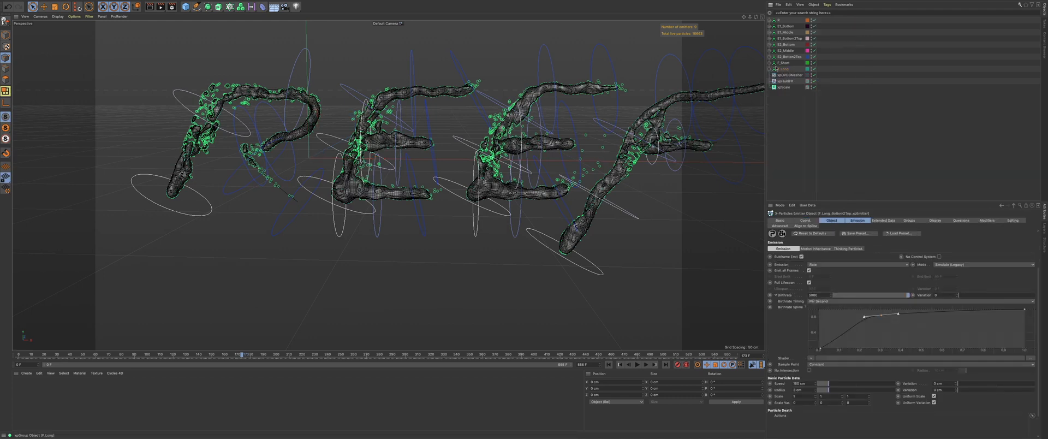
{"action": "left_click", "coordinate": [783, 63]}
{"action": "left_click", "coordinate": [770, 63]}
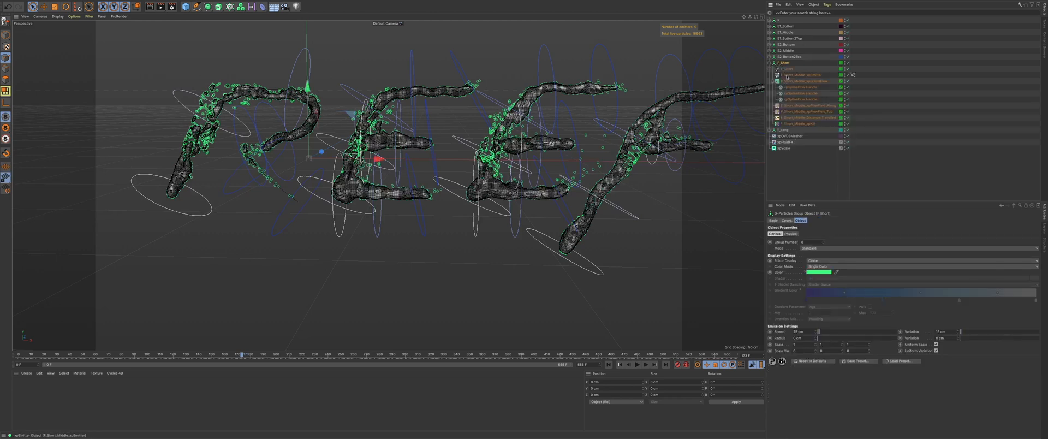
{"action": "left_click", "coordinate": [786, 76]}
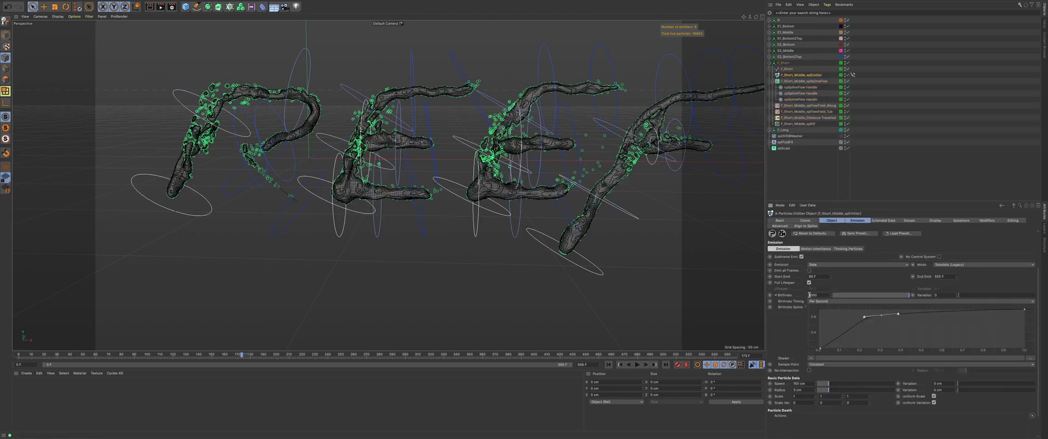
Step: Return to the first frame, orbit around the letters and play the simulation with the new birthrates
{"action": "left_click", "coordinate": [609, 363]}
{"action": "left_click_drag", "start_coordinate": [636, 154], "coordinate": [278, 156], "text": "alt"}
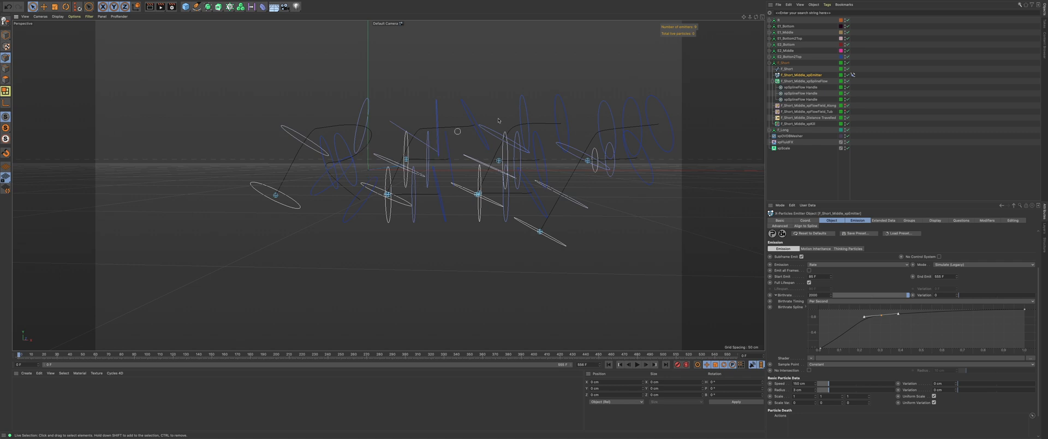
{"action": "left_click", "coordinate": [636, 365]}
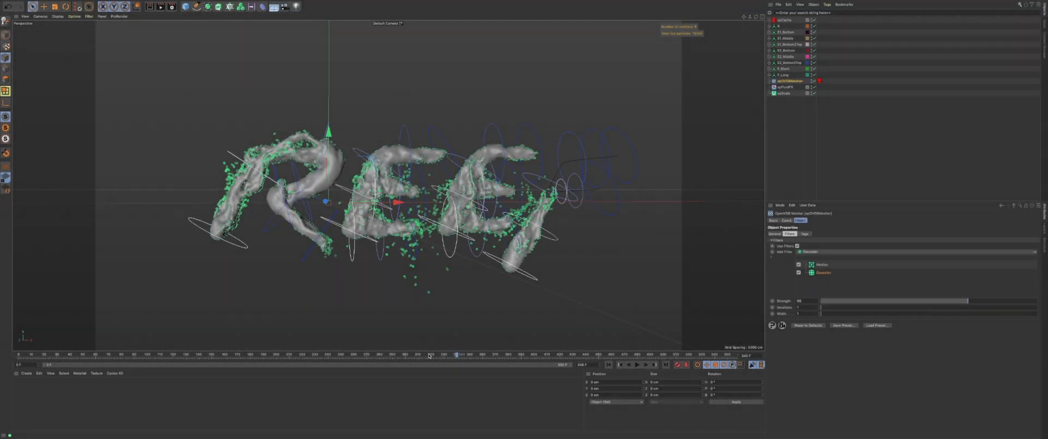
Step: Scrub back to a partly formed stage of the word and bake the OpenVDB mesher as Alembic
{"action": "left_click_drag", "start_coordinate": [430, 355], "coordinate": [374, 356]}
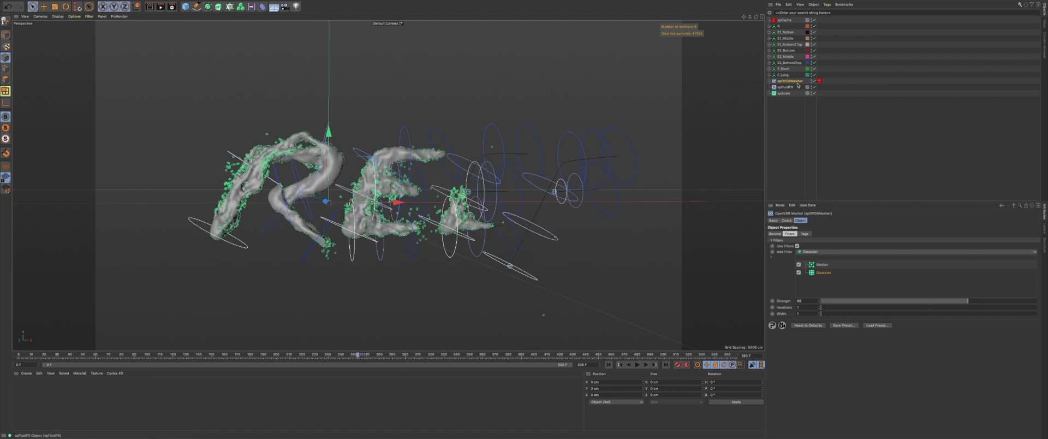
{"action": "key", "text": "shift+c"}
{"action": "type", "text": "bake"}
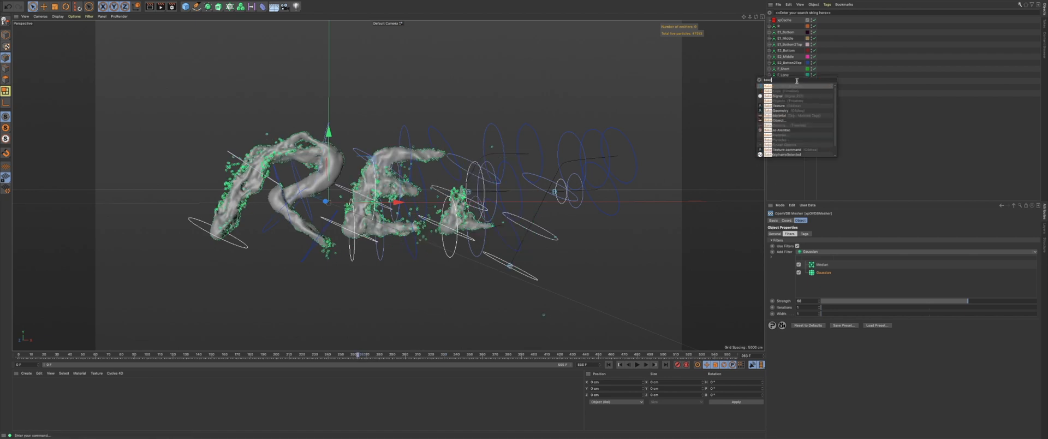
{"action": "type", "text": " alembic"}
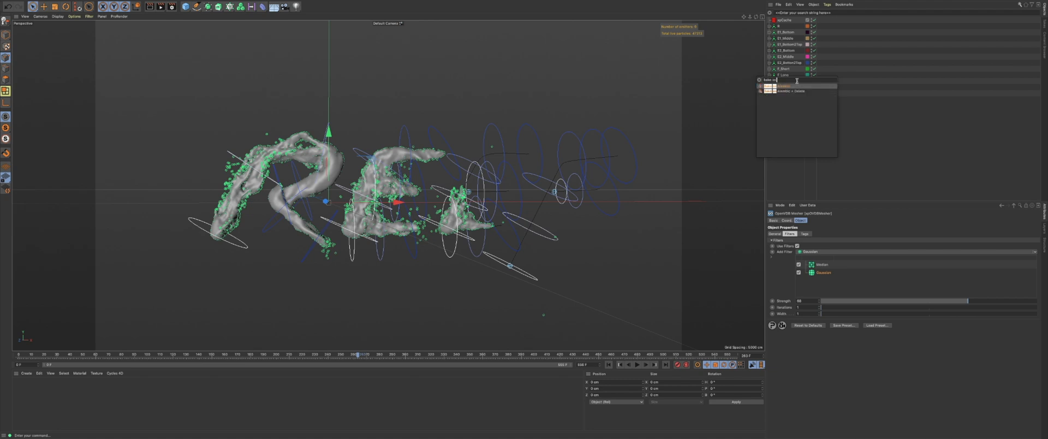
{"action": "key", "text": "Return"}
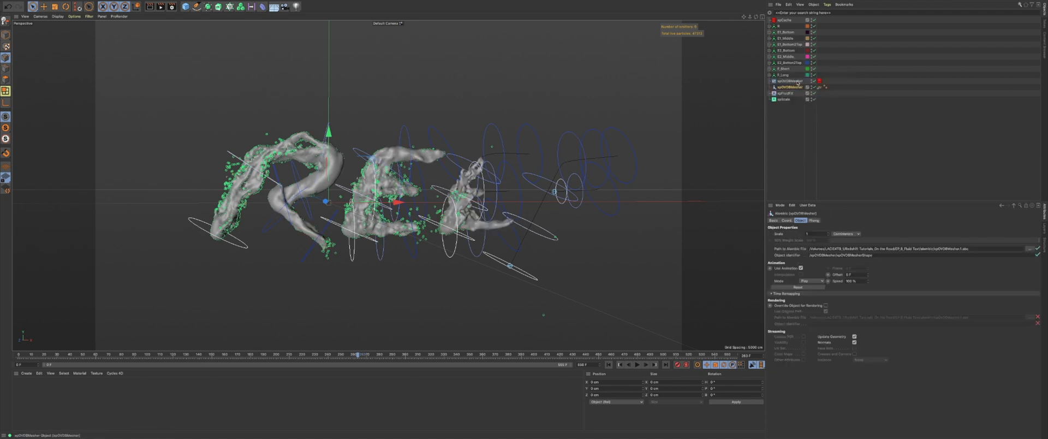
Step: Copy the baked Alembic version of the mesher into a new project
{"action": "left_click", "coordinate": [797, 82]}
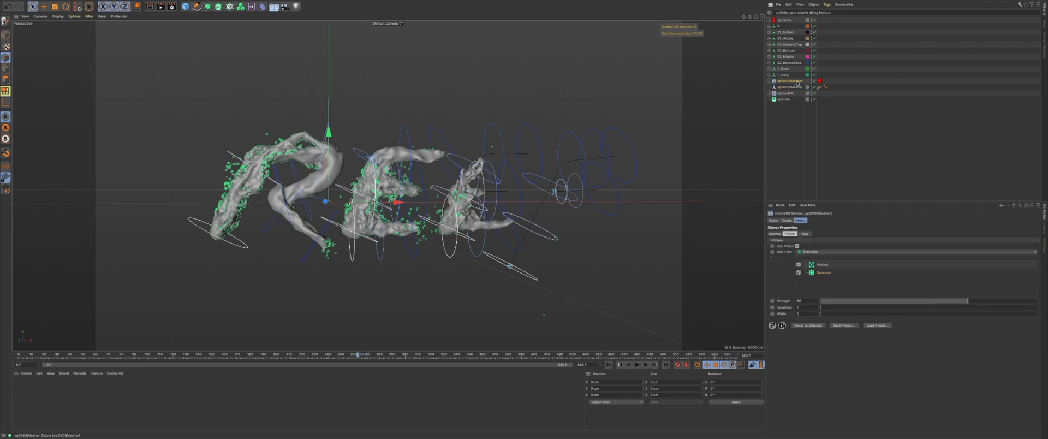
{"action": "left_click", "coordinate": [797, 88]}
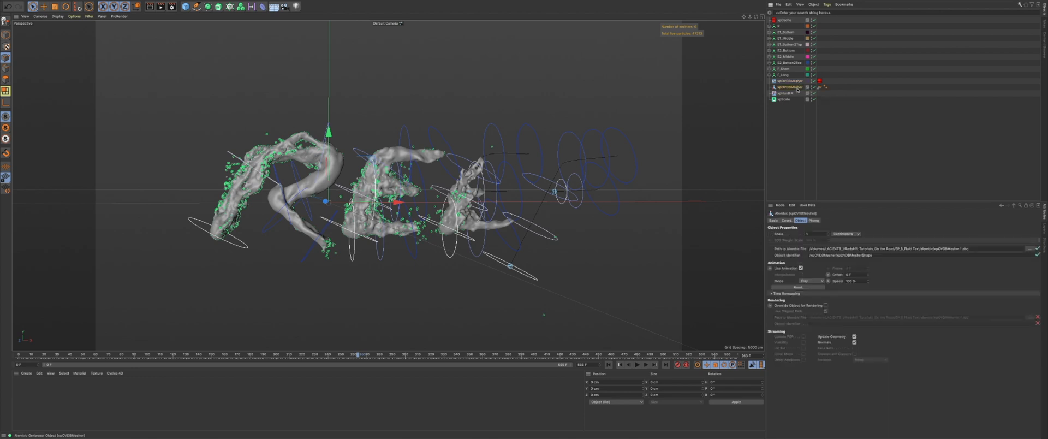
{"action": "key", "text": "super+n"}
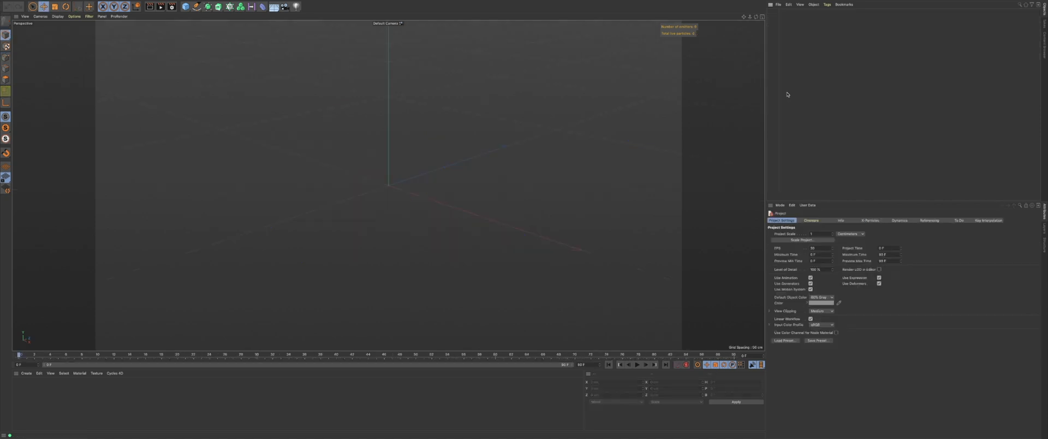
{"action": "key", "text": "super+v"}
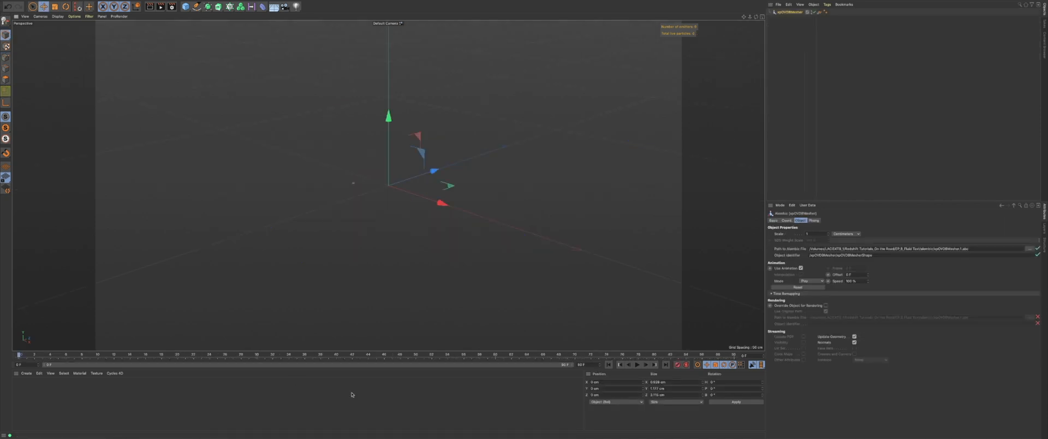
Step: Lengthen the new project's frame range and extend the preview range to its full length
{"action": "left_click", "coordinate": [506, 416]}
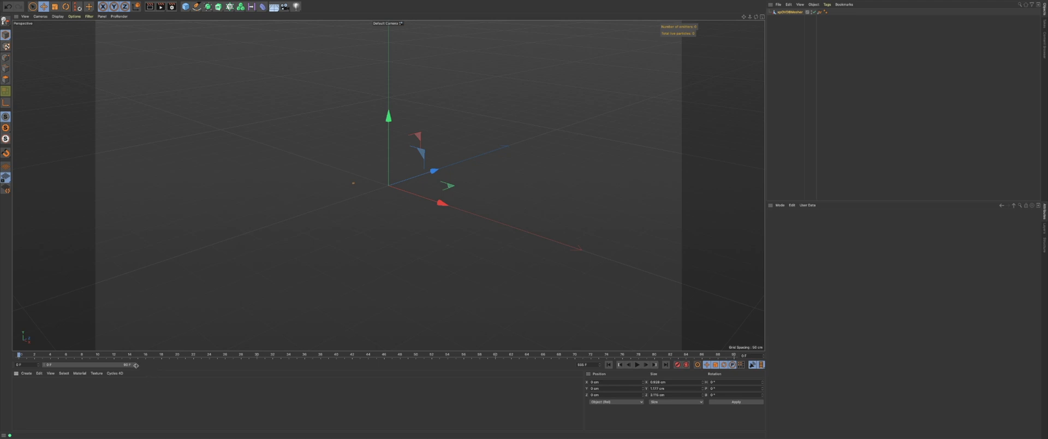
{"action": "left_click_drag", "start_coordinate": [136, 365], "coordinate": [579, 364]}
{"action": "left_click_drag", "start_coordinate": [453, 240], "coordinate": [498, 260], "text": "alt"}
Step: Play the baked Alembic mesh, examine the REEF letters from the front and up close, and stop playback
{"action": "left_click", "coordinate": [636, 364]}
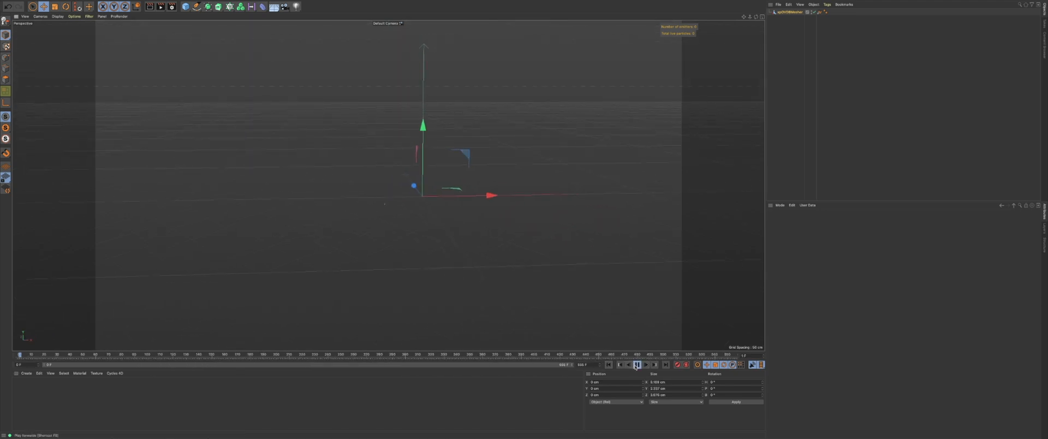
{"action": "left_click_drag", "start_coordinate": [562, 243], "coordinate": [410, 234], "text": "alt"}
{"action": "left_click", "coordinate": [387, 232]}
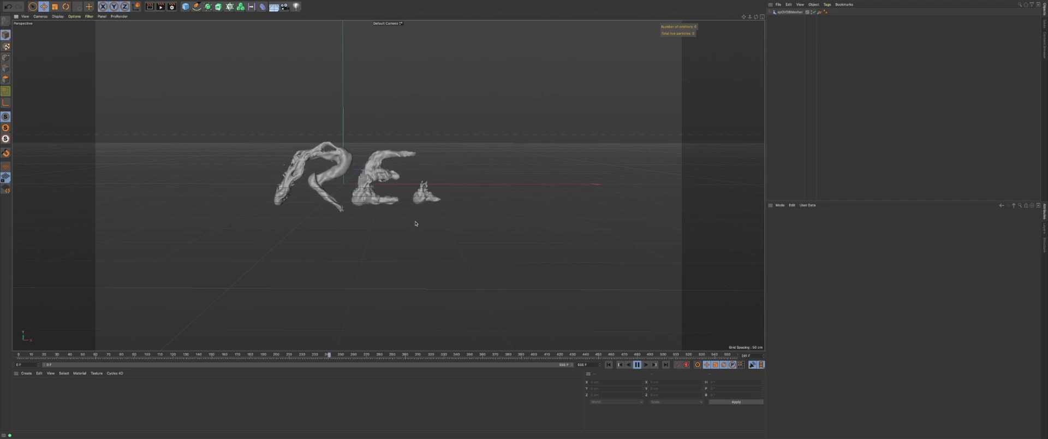
{"action": "left_click_drag", "start_coordinate": [426, 214], "coordinate": [433, 213], "text": "alt"}
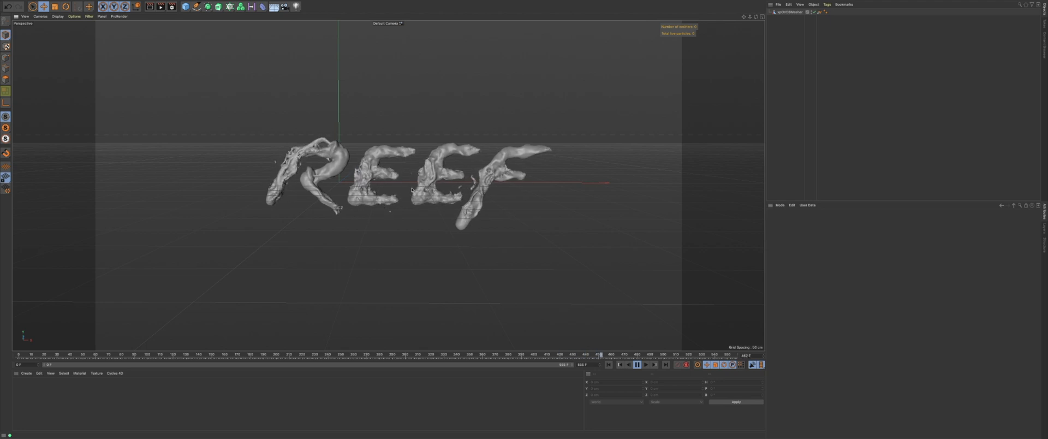
{"action": "scroll", "coordinate": [501, 175], "scroll_direction": "up", "scroll_amount": 5}
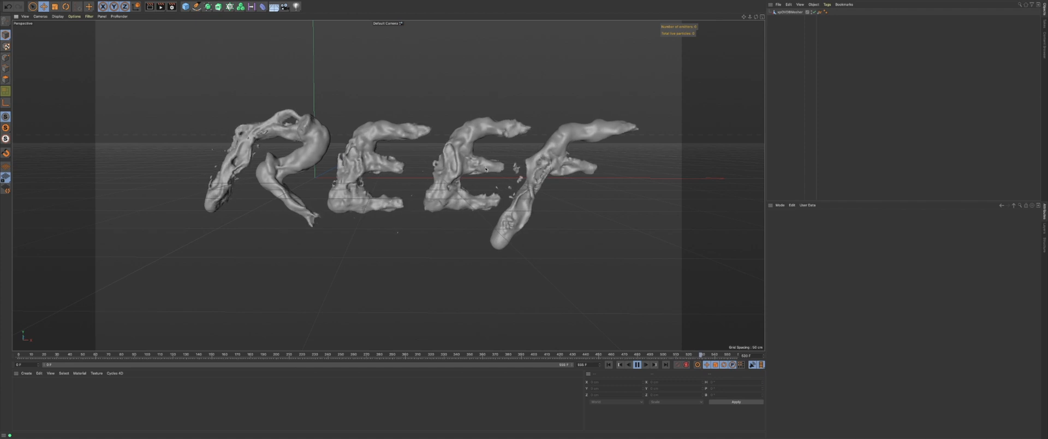
{"action": "mouse_move", "coordinate": [486, 168]}
{"action": "left_mouse_down", "text": "alt"}
{"action": "mouse_move", "coordinate": [374, 181]}
{"action": "mouse_move", "coordinate": [486, 169]}
{"action": "left_mouse_up", "text": "alt"}
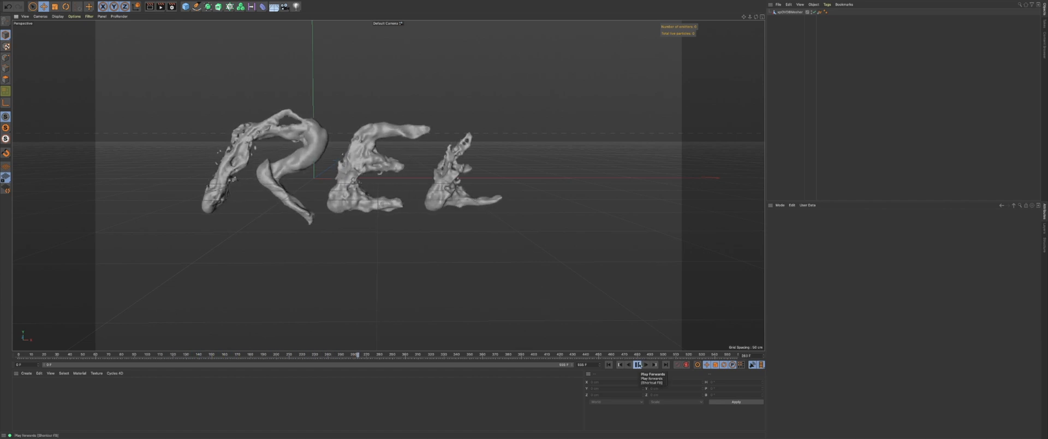
{"action": "left_click", "coordinate": [637, 365]}
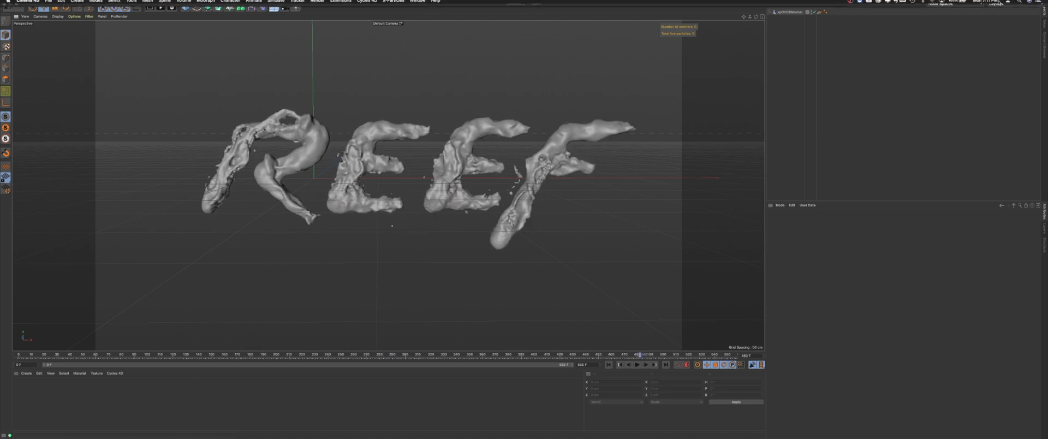
Step: Switch to the workspace layout that includes the Arnold IPR window
{"action": "left_click", "coordinate": [1015, 11]}
{"action": "left_click", "coordinate": [1012, 84]}
{"action": "left_click", "coordinate": [618, 241]}
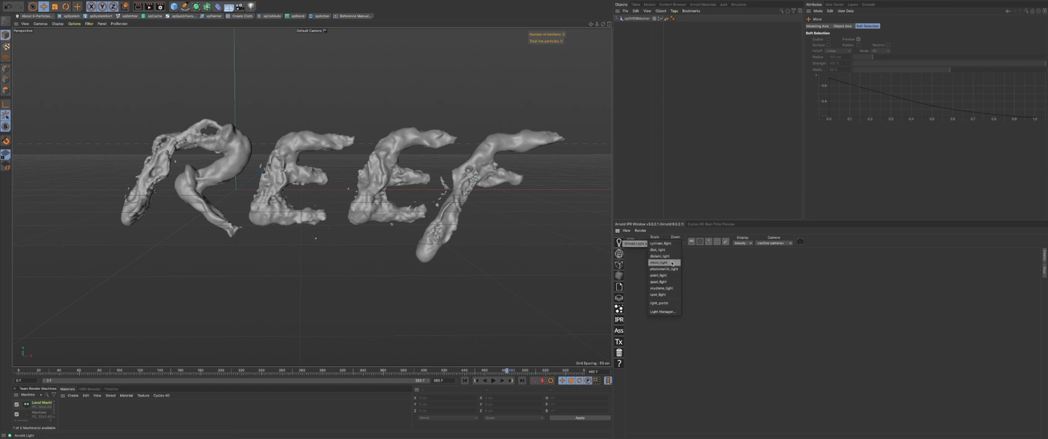
Step: Add an Arnold Parameters tag to the Alembic mesh and turn off its Opaque option
{"action": "right_click", "coordinate": [639, 20]}
{"action": "mouse_move", "coordinate": [650, 32]}
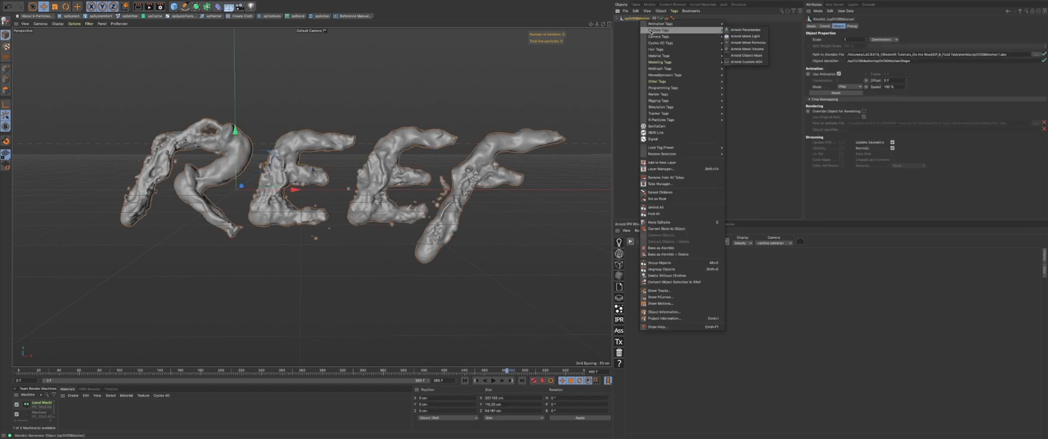
{"action": "left_click", "coordinate": [745, 29]}
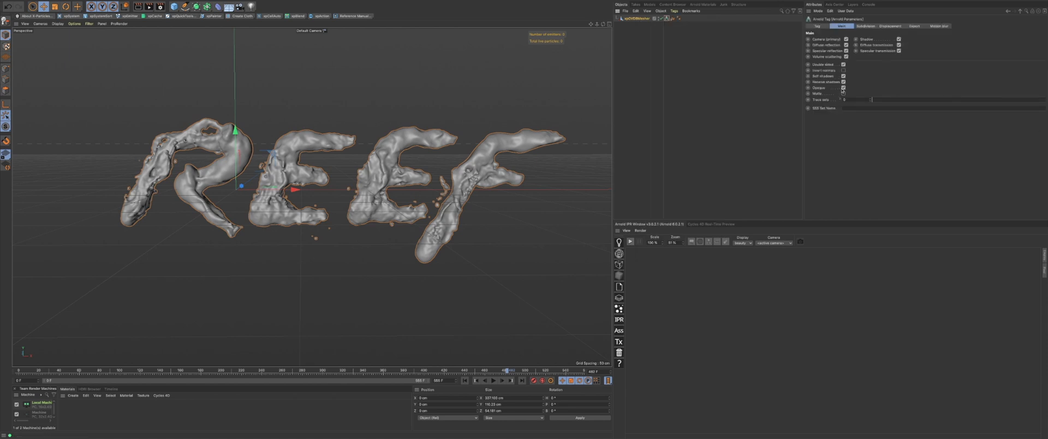
{"action": "left_click", "coordinate": [644, 19]}
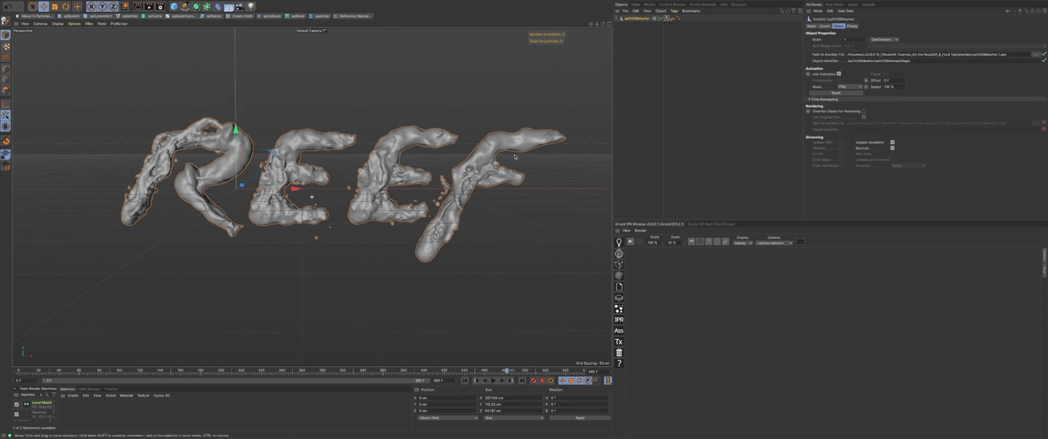
{"action": "left_click_drag", "start_coordinate": [504, 131], "coordinate": [518, 161], "text": "alt"}
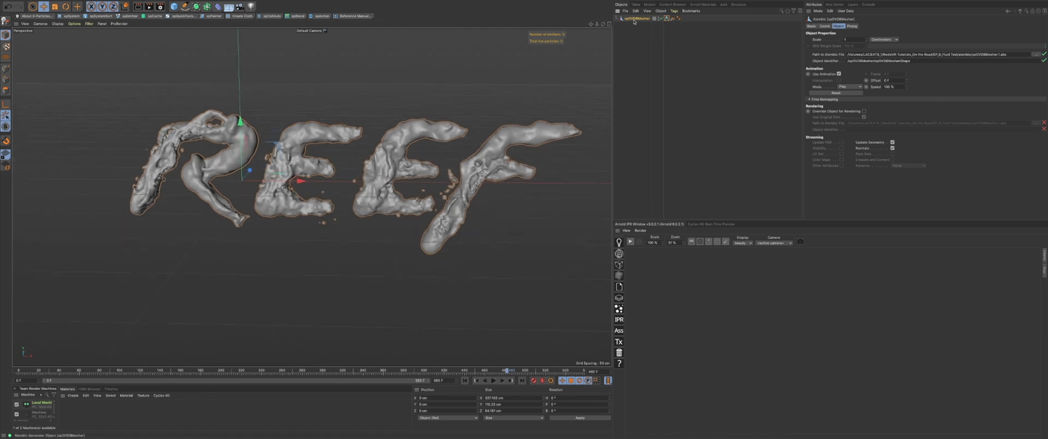
{"action": "left_click", "coordinate": [673, 19]}
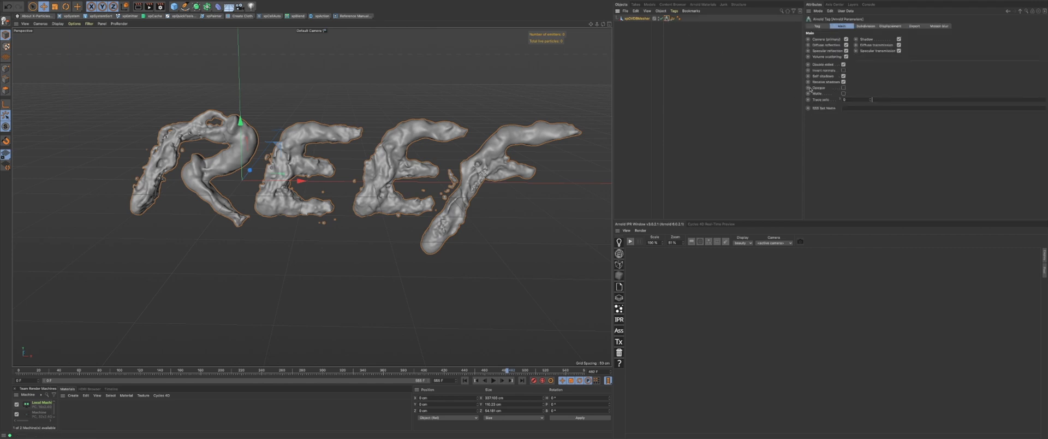
{"action": "left_click", "coordinate": [629, 19]}
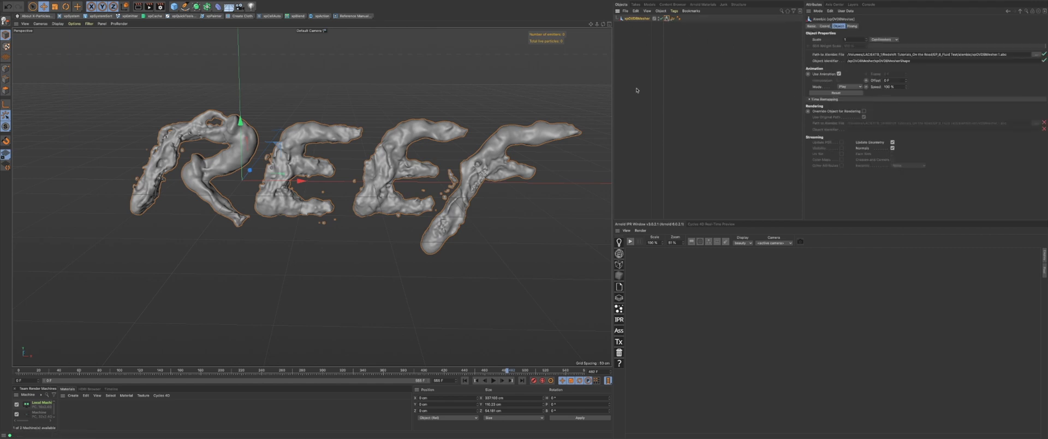
Step: Add an Arnold quad light, rotate it to face straight down and raise it about 123 cm above the letters
{"action": "left_click", "coordinate": [619, 242]}
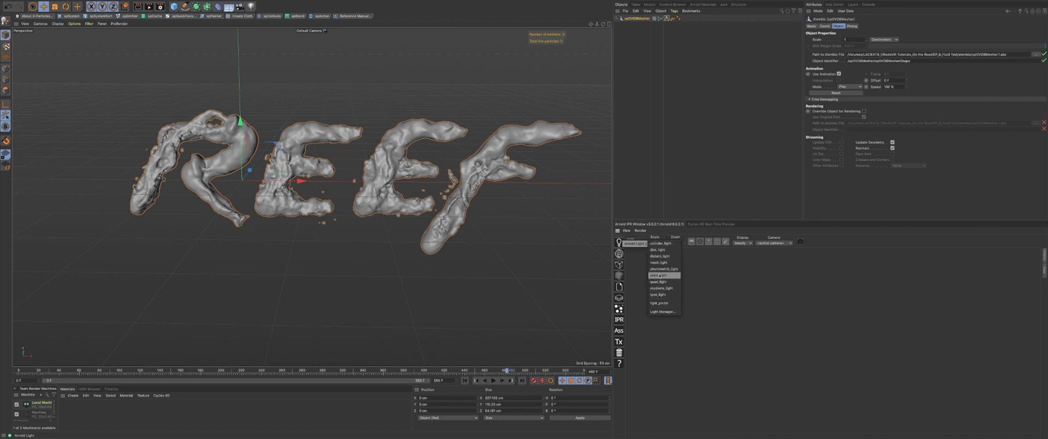
{"action": "left_click", "coordinate": [665, 281]}
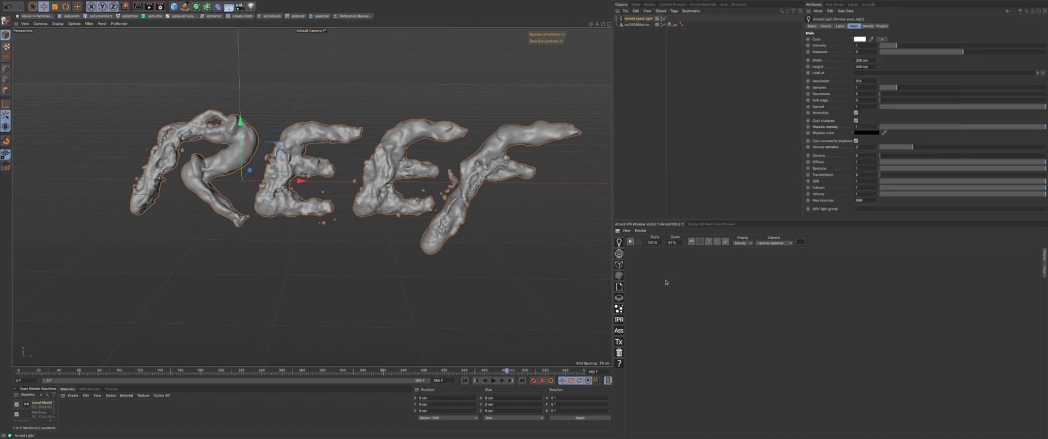
{"action": "key", "text": "r"}
{"action": "left_click_drag", "start_coordinate": [303, 182], "coordinate": [310, 176]}
{"action": "key", "text": "space"}
{"action": "left_click_drag", "start_coordinate": [301, 235], "coordinate": [349, 156]}
Step: Resize the quad light into a strip about 390 by 80 cm and shift it in depth over the letters
{"action": "right_click_drag", "start_coordinate": [354, 88], "coordinate": [319, 79], "text": "alt"}
{"action": "middle_click_drag", "start_coordinate": [318, 80], "coordinate": [314, 145], "text": "alt"}
{"action": "left_click_drag", "start_coordinate": [347, 93], "coordinate": [386, 78]}
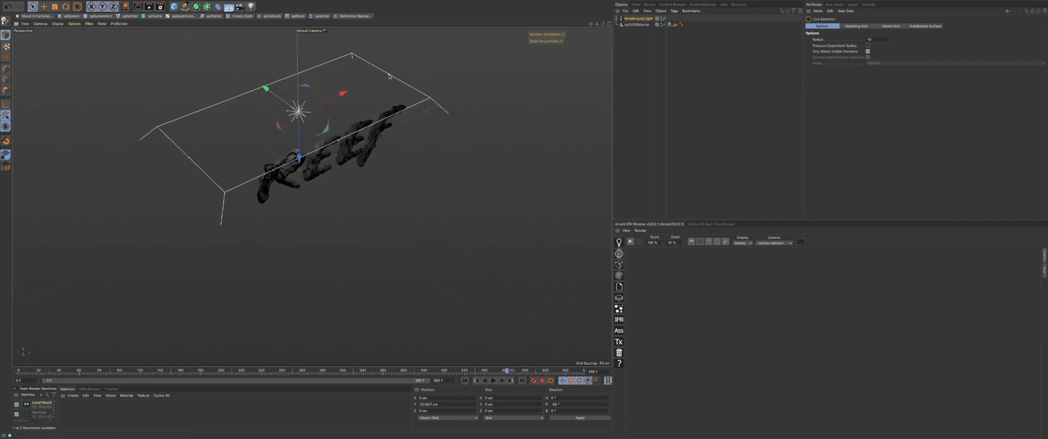
{"action": "middle_click_drag", "start_coordinate": [386, 80], "coordinate": [502, 80], "text": "alt"}
{"action": "left_click_drag", "start_coordinate": [375, 86], "coordinate": [404, 106]}
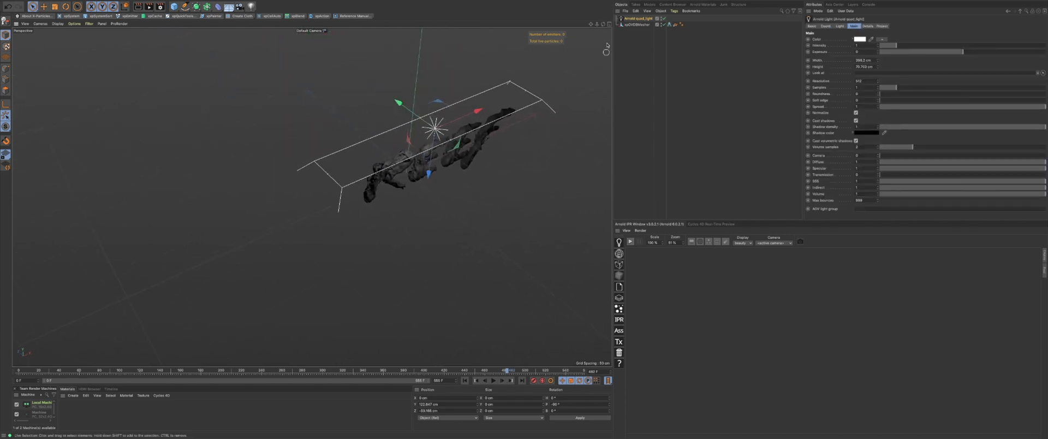
Step: Start the Arnold IPR render and frame the REEF letters from the front
{"action": "left_click", "coordinate": [631, 242]}
{"action": "left_click", "coordinate": [460, 159]}
{"action": "left_click_drag", "start_coordinate": [460, 160], "coordinate": [435, 113], "text": "alt"}
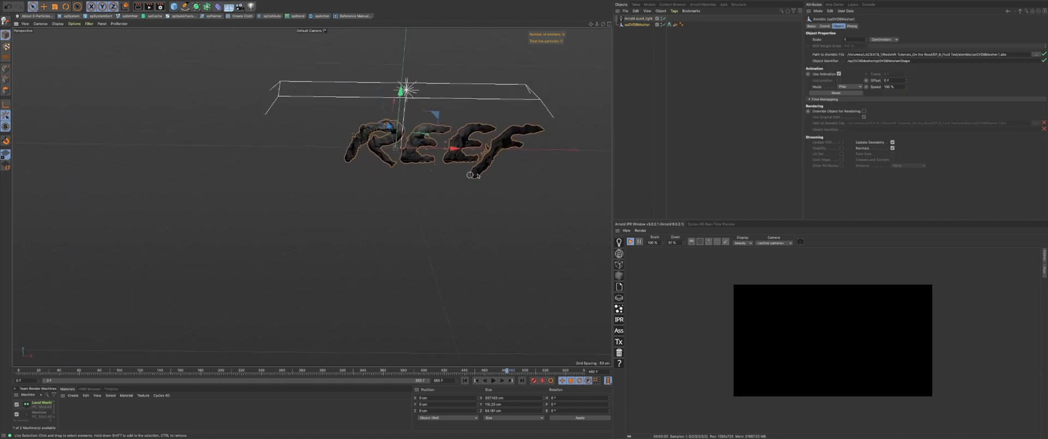
{"action": "right_click_drag", "start_coordinate": [435, 113], "coordinate": [501, 201], "text": "alt"}
{"action": "middle_click_drag", "start_coordinate": [500, 201], "coordinate": [550, 108], "text": "alt"}
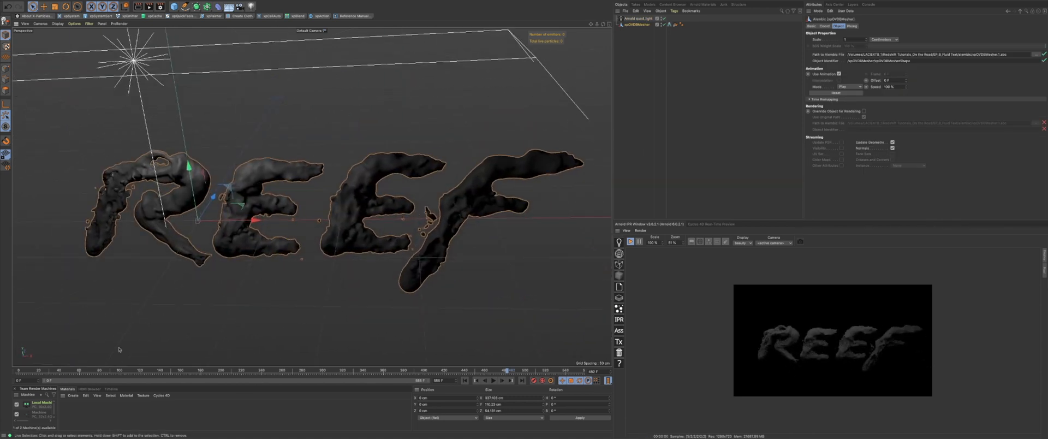
Step: Add a disc, enlarge it to about 1317 cm across and place it beneath the letters as a floor at about Y -50 cm
{"action": "left_click_drag", "start_coordinate": [174, 9], "coordinate": [196, 23]}
{"action": "key", "text": "t"}
{"action": "left_click_drag", "start_coordinate": [228, 129], "coordinate": [272, 170]}
{"action": "key", "text": "space"}
{"action": "left_click_drag", "start_coordinate": [191, 167], "coordinate": [199, 224]}
{"action": "scroll", "coordinate": [297, 207], "scroll_direction": "down", "scroll_amount": 5}
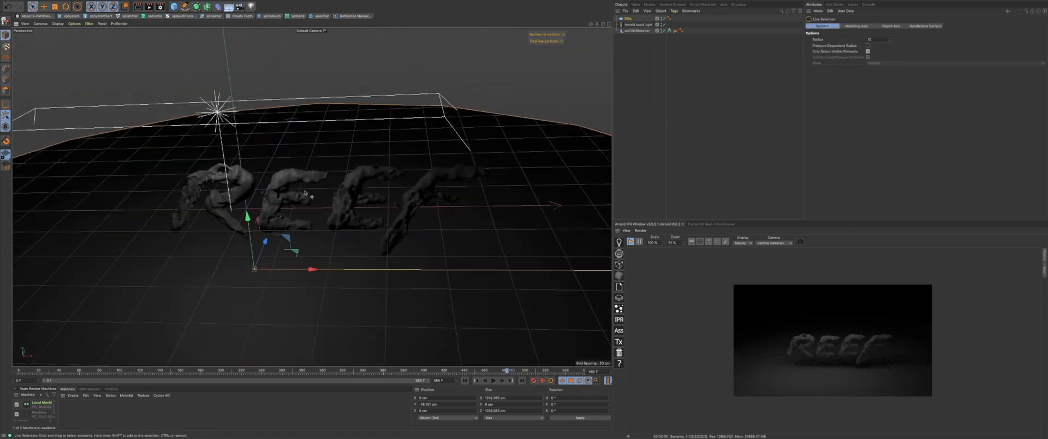
{"action": "left_click_drag", "start_coordinate": [306, 198], "coordinate": [336, 146], "text": "alt"}
{"action": "left_click_drag", "start_coordinate": [271, 89], "coordinate": [271, 80]}
{"action": "left_click_drag", "start_coordinate": [352, 128], "coordinate": [362, 174], "text": "alt"}
Step: Create an Arnold standard_surface material
{"action": "left_click", "coordinate": [73, 395]}
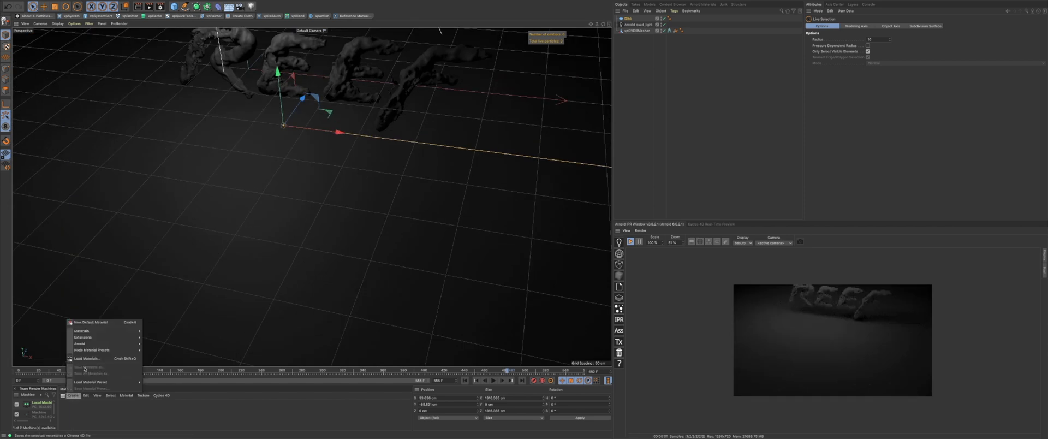
{"action": "mouse_move", "coordinate": [94, 345]}
{"action": "mouse_move", "coordinate": [149, 349]}
{"action": "left_click", "coordinate": [180, 391]}
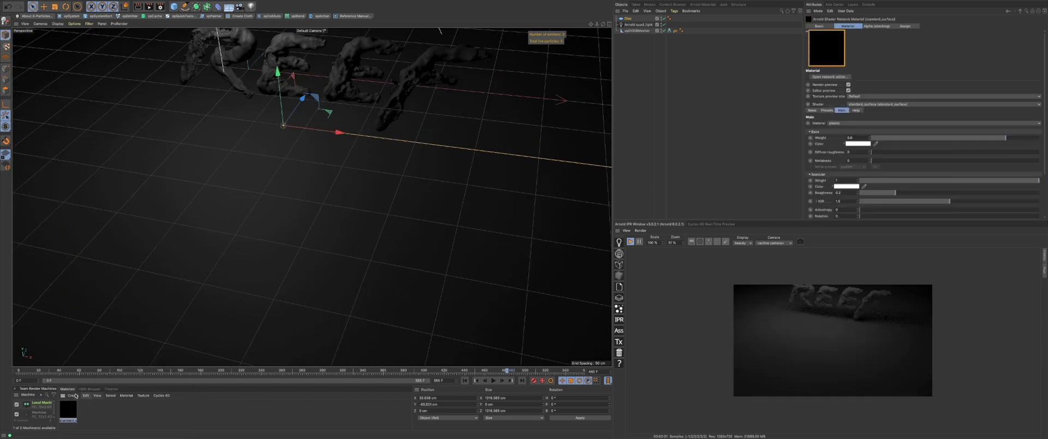
Step: Create an Arnold shadow_matte material and apply it to the floor disc
{"action": "left_click", "coordinate": [73, 395]}
{"action": "mouse_move", "coordinate": [95, 343]}
{"action": "mouse_move", "coordinate": [150, 349]}
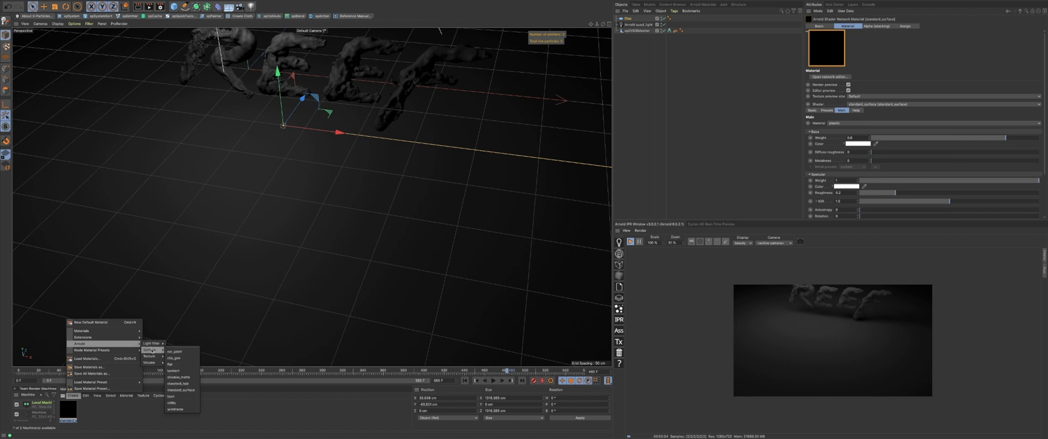
{"action": "left_click", "coordinate": [177, 377]}
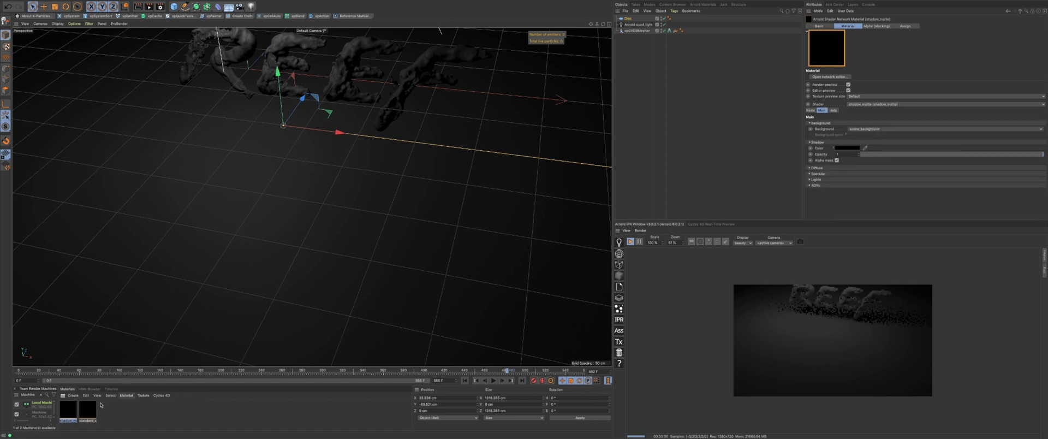
{"action": "left_click_drag", "start_coordinate": [71, 410], "coordinate": [311, 215]}
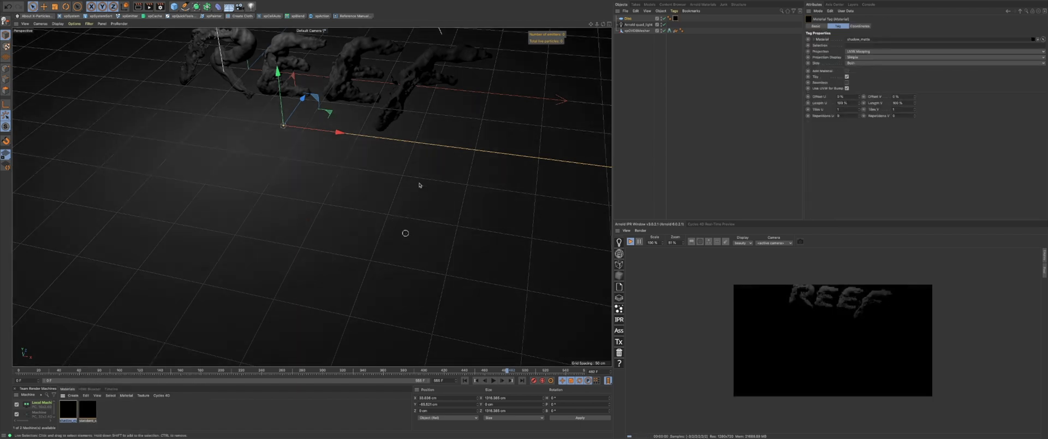
{"action": "scroll", "coordinate": [420, 200], "scroll_direction": "up", "scroll_amount": 1}
{"action": "middle_click_drag", "start_coordinate": [421, 199], "coordinate": [455, 253], "text": "alt"}
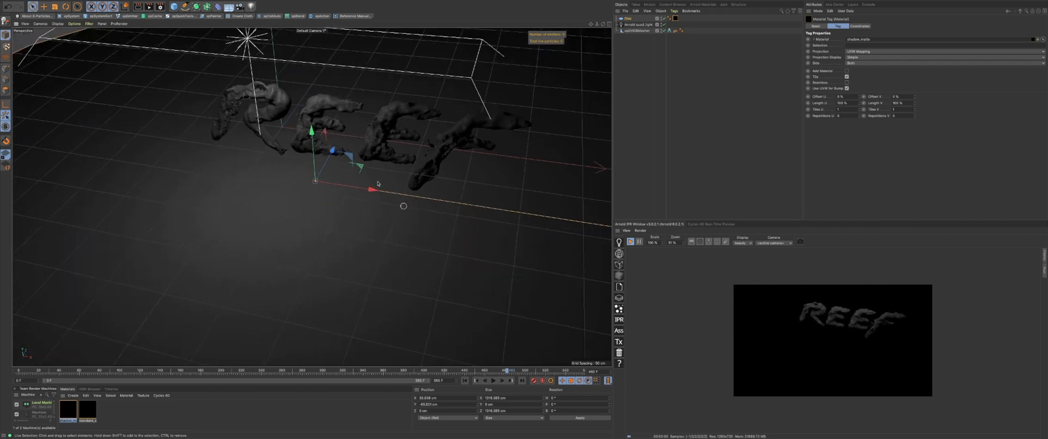
Step: Enable indirect specular on the floor's shadow_matte material
{"action": "left_click_drag", "start_coordinate": [377, 181], "coordinate": [381, 166], "text": "alt"}
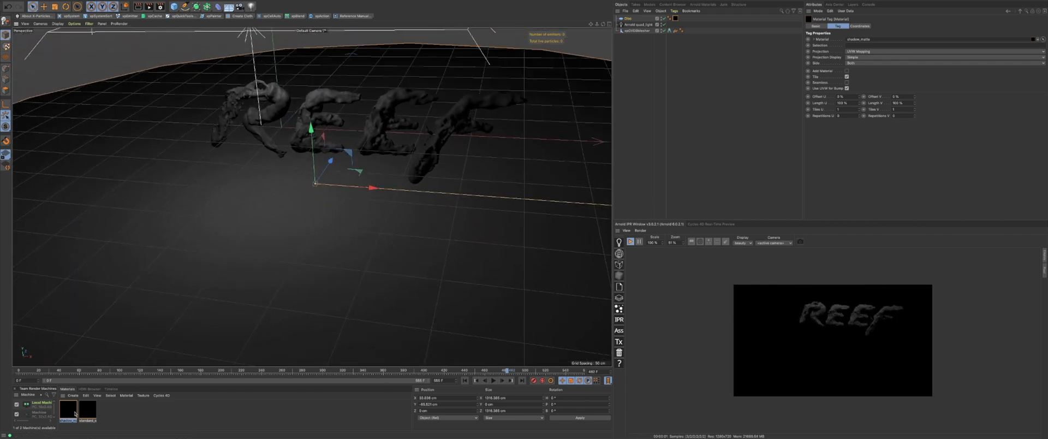
{"action": "double_click", "coordinate": [74, 412]}
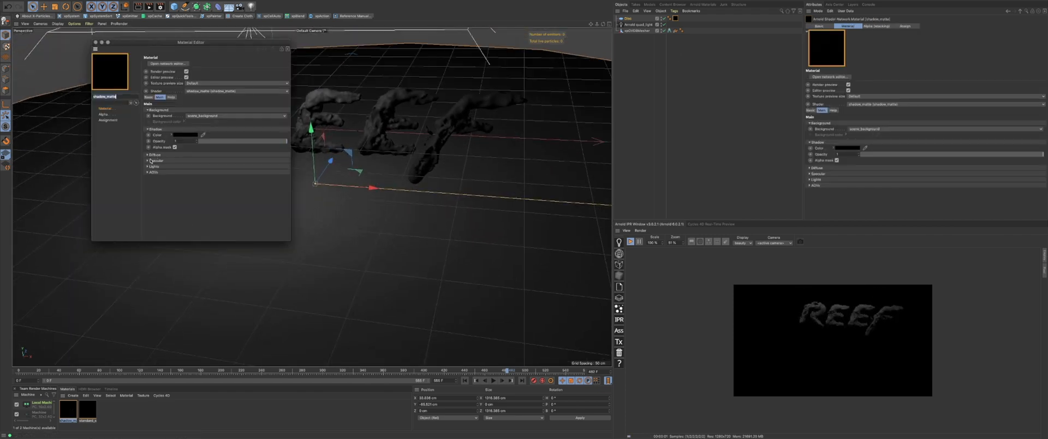
{"action": "left_click", "coordinate": [148, 160]}
{"action": "left_click", "coordinate": [183, 166]}
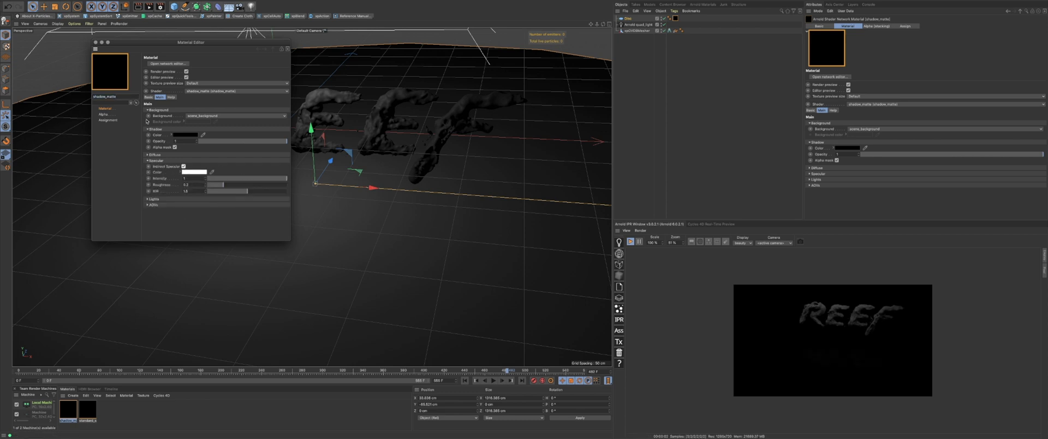
{"action": "left_click", "coordinate": [96, 42]}
{"action": "left_click_drag", "start_coordinate": [300, 147], "coordinate": [375, 175], "text": "alt"}
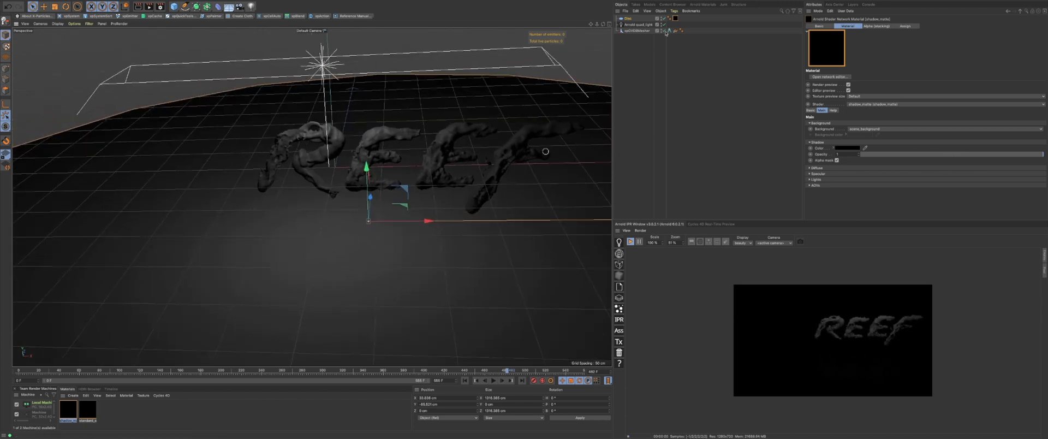
Step: Enlarge the Arnold quad light above the letters and shift it along X over the middle of the word
{"action": "left_click", "coordinate": [375, 87]}
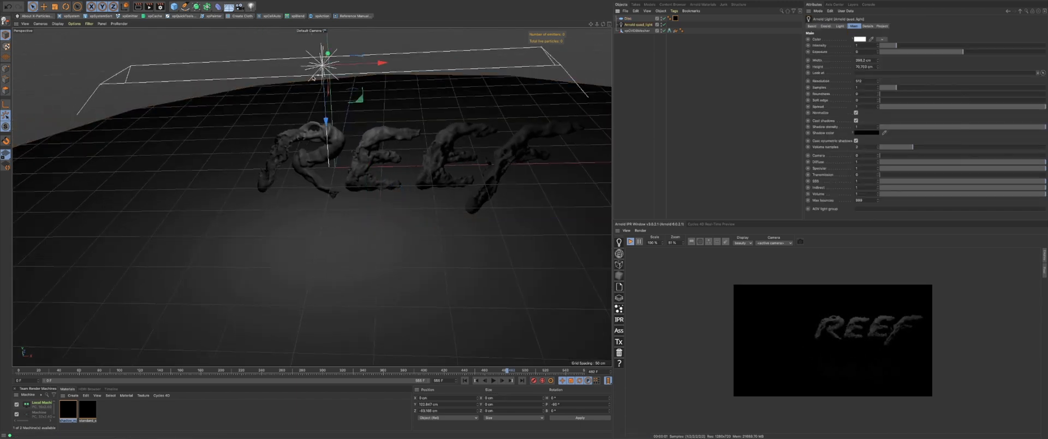
{"action": "left_click_drag", "start_coordinate": [318, 77], "coordinate": [307, 86]}
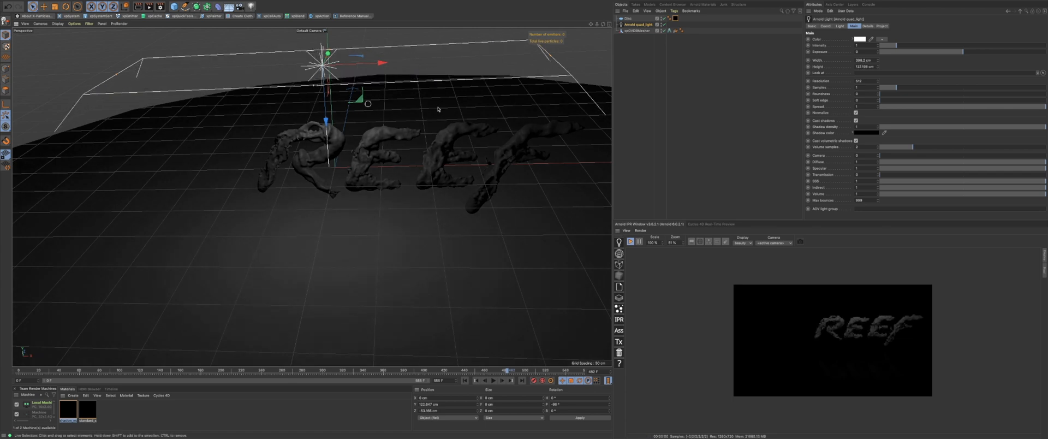
{"action": "middle_click_drag", "start_coordinate": [441, 106], "coordinate": [399, 109], "text": "alt"}
{"action": "left_click_drag", "start_coordinate": [330, 67], "coordinate": [365, 69]}
Step: Duplicate the overhead quad light, move the copy beyond the final F and angle it toward the letters
{"action": "key", "text": "ctrl+c"}
{"action": "key", "text": "ctrl+v"}
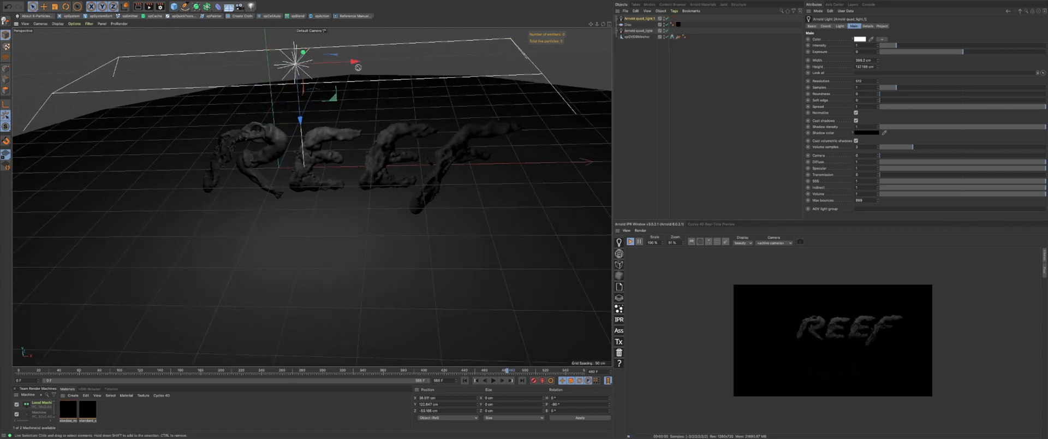
{"action": "left_click_drag", "start_coordinate": [357, 67], "coordinate": [453, 66]}
{"action": "scroll", "coordinate": [435, 137], "scroll_direction": "down", "scroll_amount": 5}
{"action": "key", "text": "r"}
{"action": "key", "text": "space"}
{"action": "left_click_drag", "start_coordinate": [491, 71], "coordinate": [453, 105], "text": "alt"}
{"action": "scroll", "coordinate": [454, 106], "scroll_direction": "down", "scroll_amount": 5}
{"action": "left_click_drag", "start_coordinate": [240, 102], "coordinate": [349, 164], "text": "alt"}
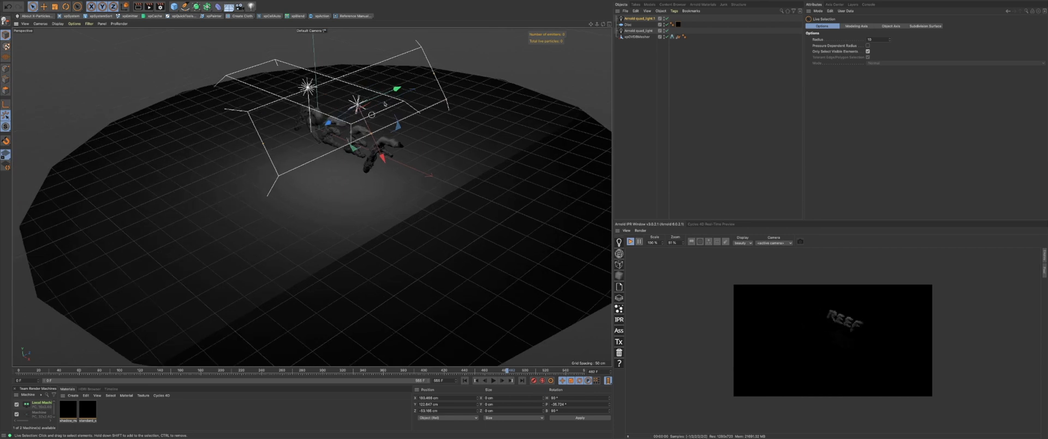
{"action": "left_click_drag", "start_coordinate": [396, 89], "coordinate": [375, 98]}
{"action": "left_click_drag", "start_coordinate": [336, 133], "coordinate": [384, 129], "text": "alt"}
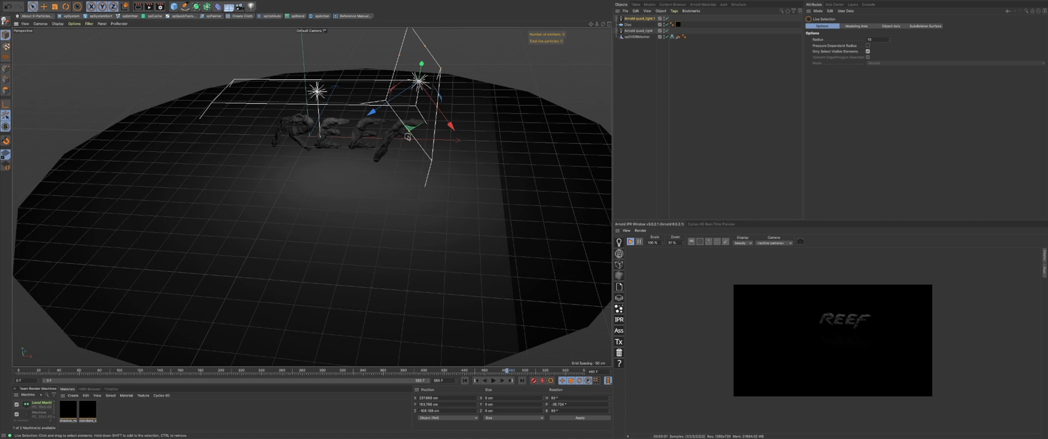
Step: Save the project as Reef_Fluid_S_alembic.c4d in the EP_8_Fluid Text folder
{"action": "key", "text": "super+s"}
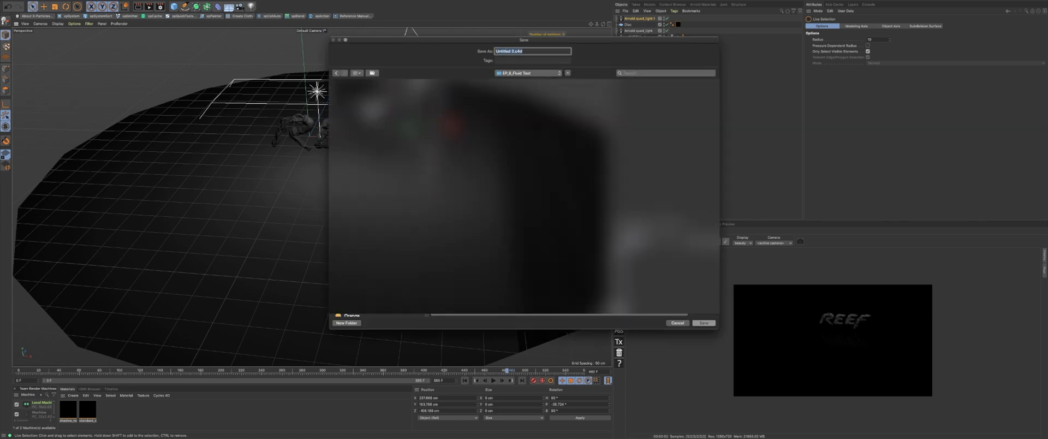
{"action": "type", "text": "Reef_Fluid_S_tut"}
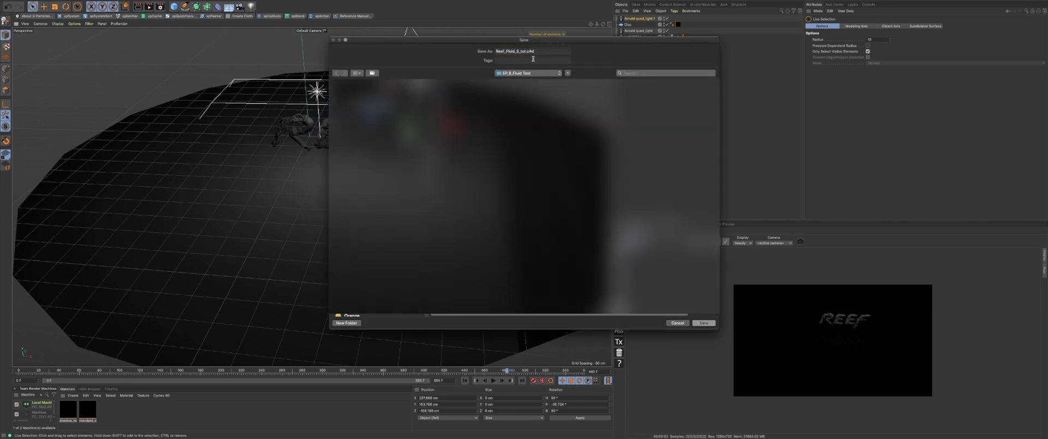
{"action": "left_click", "coordinate": [525, 51]}
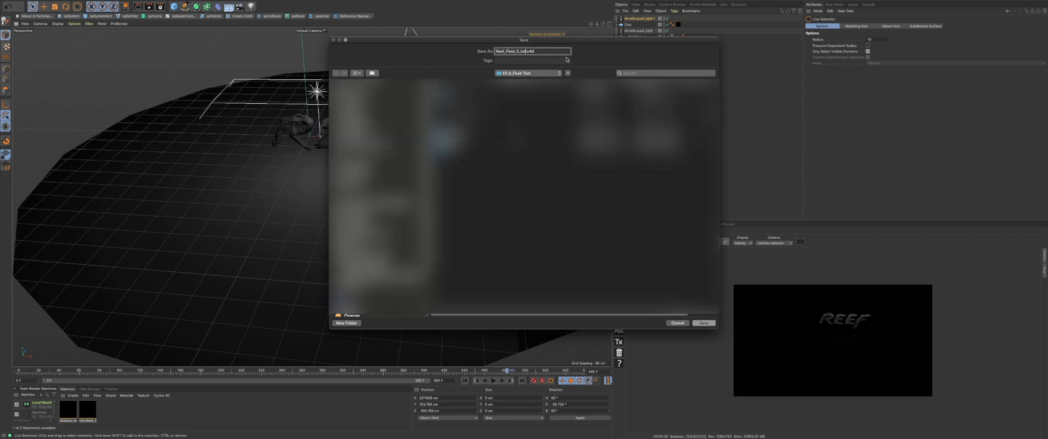
{"action": "key", "text": "BackSpace"}
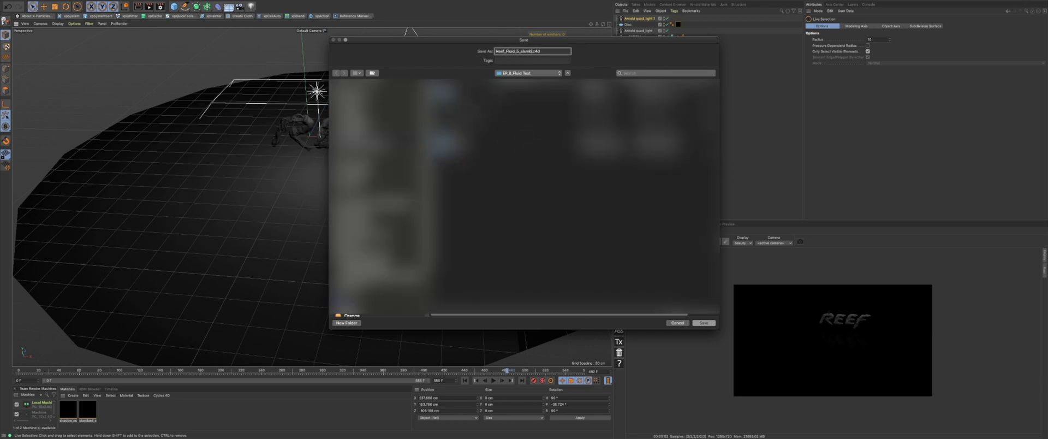
{"action": "key", "text": "Return"}
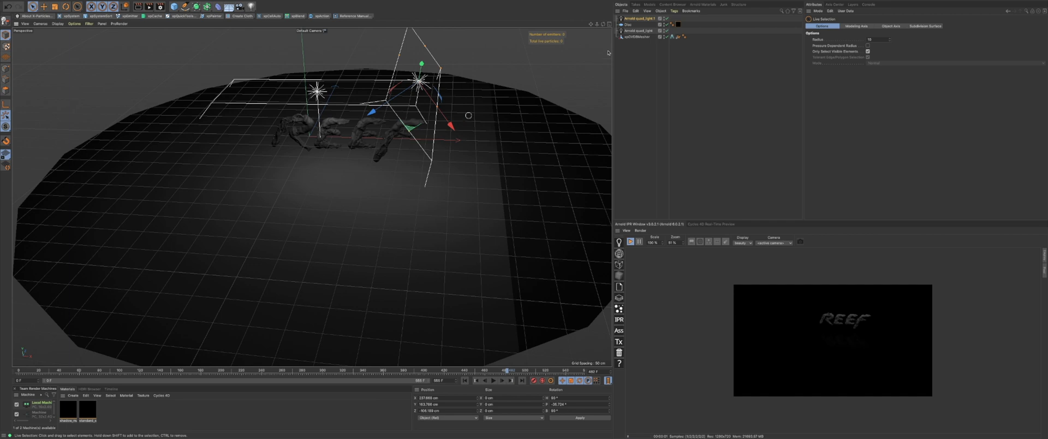
Step: Duplicate the angled side light, move the copy to the R side of the word and rotate it toward the letters
{"action": "left_click", "coordinate": [638, 19]}
{"action": "key", "text": "ctrl+c"}
{"action": "key", "text": "ctrl+v"}
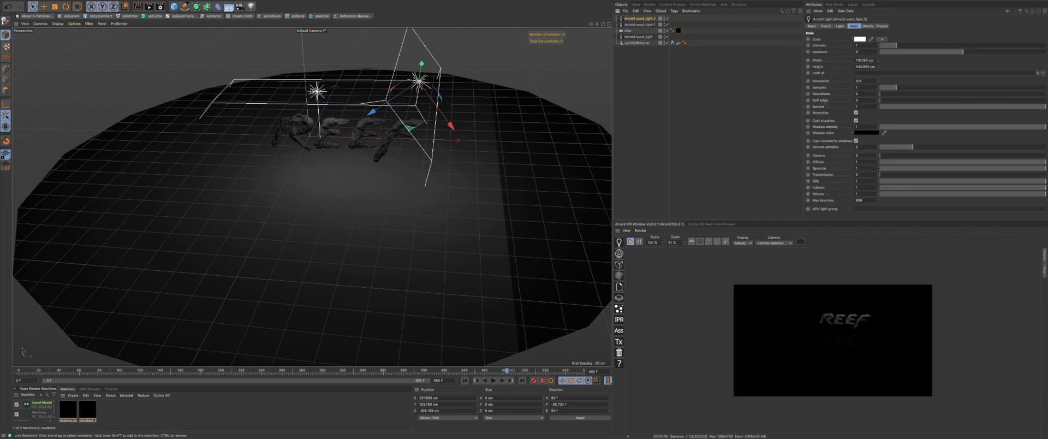
{"action": "left_click", "coordinate": [125, 6]}
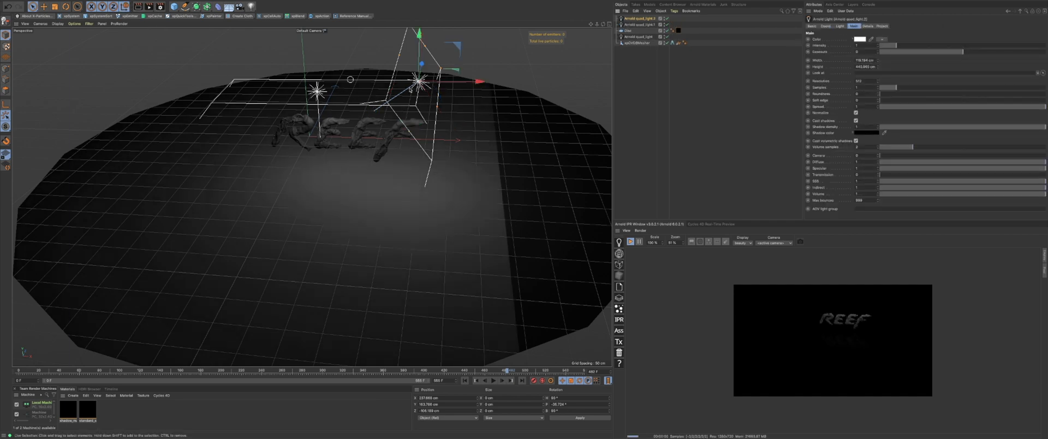
{"action": "key", "text": "r"}
{"action": "left_click_drag", "start_coordinate": [410, 88], "coordinate": [290, 109]}
{"action": "key", "text": "space"}
{"action": "key", "text": "space"}
{"action": "key", "text": "space"}
{"action": "left_click_drag", "start_coordinate": [256, 62], "coordinate": [262, 53]}
{"action": "right_click_drag", "start_coordinate": [347, 126], "coordinate": [403, 145], "text": "alt"}
{"action": "left_click_drag", "start_coordinate": [406, 148], "coordinate": [537, 220], "text": "alt"}
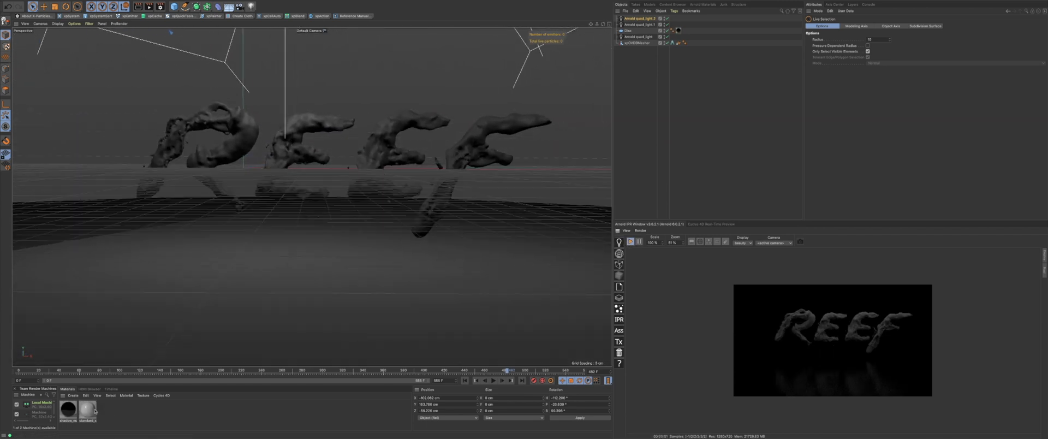
Step: Apply the standard_surface material to the REEF mesh and set its transmission weight to 1
{"action": "left_click_drag", "start_coordinate": [95, 411], "coordinate": [641, 43]}
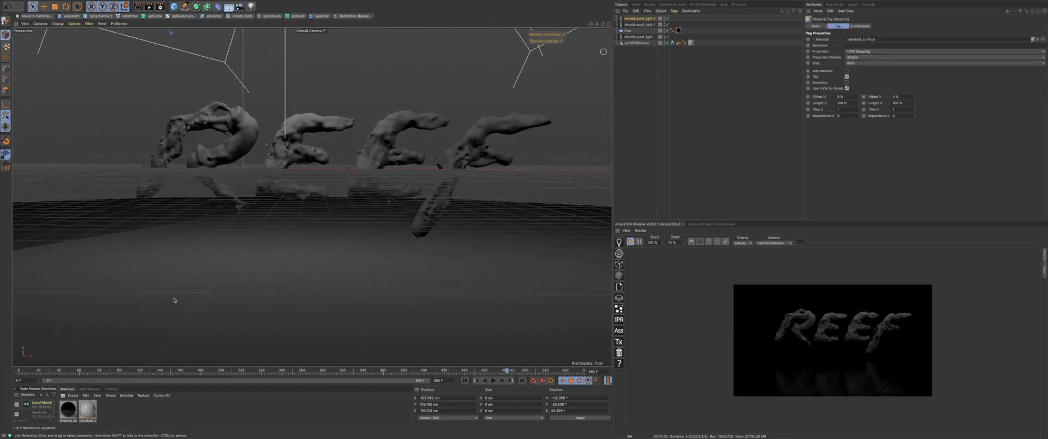
{"action": "double_click", "coordinate": [86, 410]}
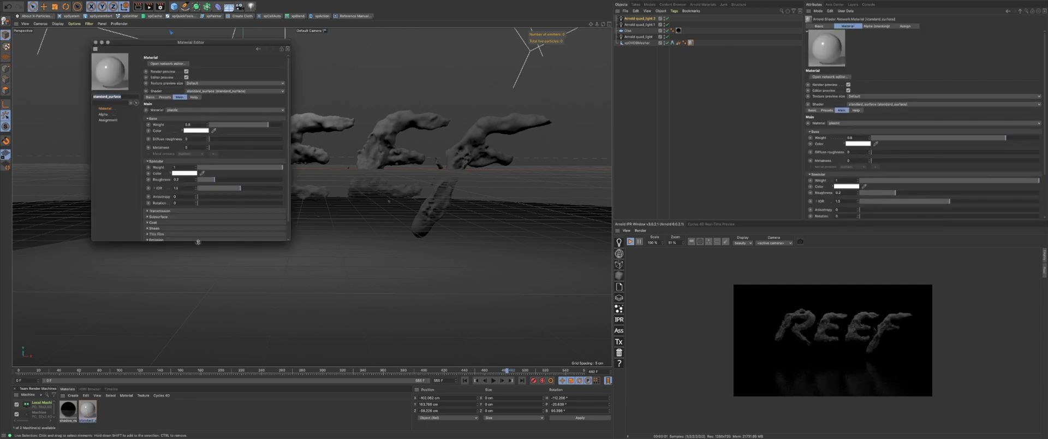
{"action": "left_click", "coordinate": [147, 211]}
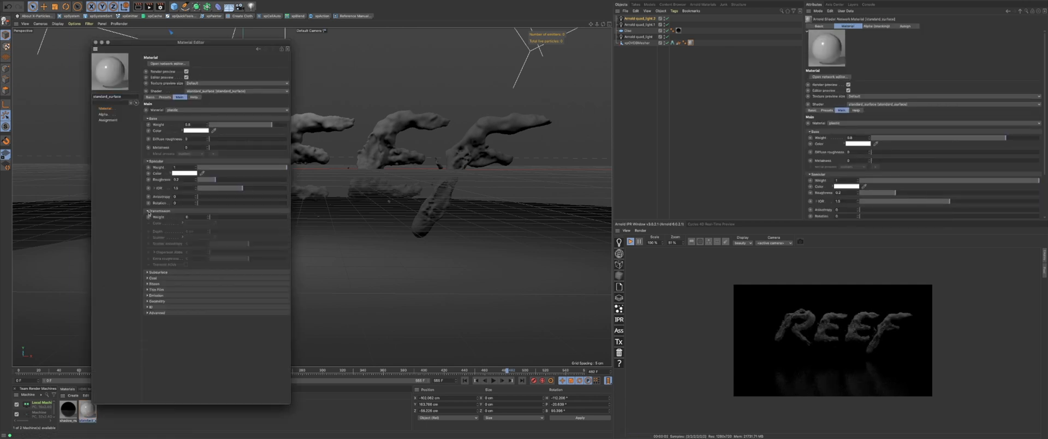
{"action": "key", "text": "Return"}
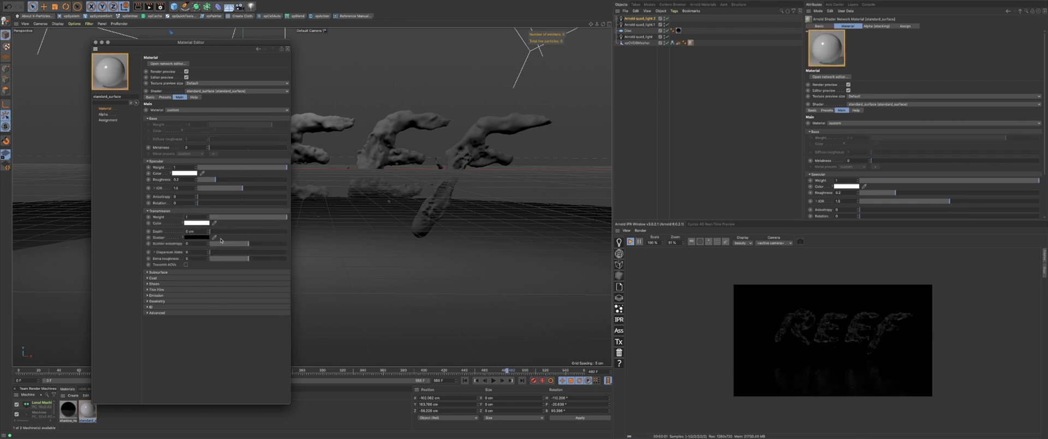
Step: Tint the standard_surface transmission color pale cyan and adjust its transmission depth
{"action": "left_click_drag", "start_coordinate": [219, 45], "coordinate": [344, 43]}
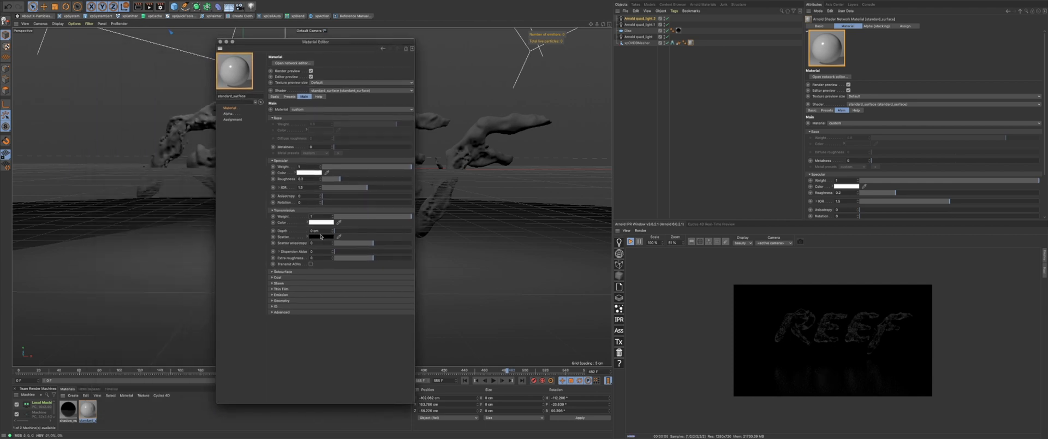
{"action": "left_click", "coordinate": [306, 222]}
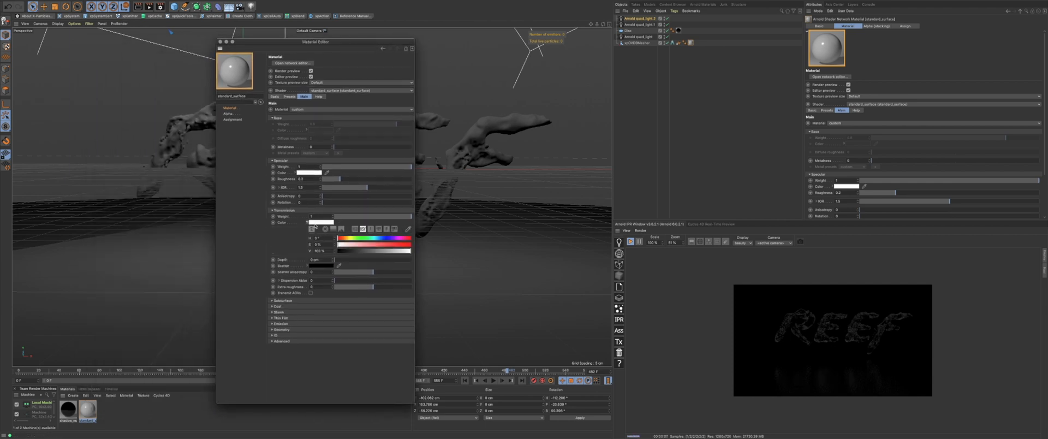
{"action": "left_click", "coordinate": [372, 241]}
{"action": "left_click", "coordinate": [352, 245]}
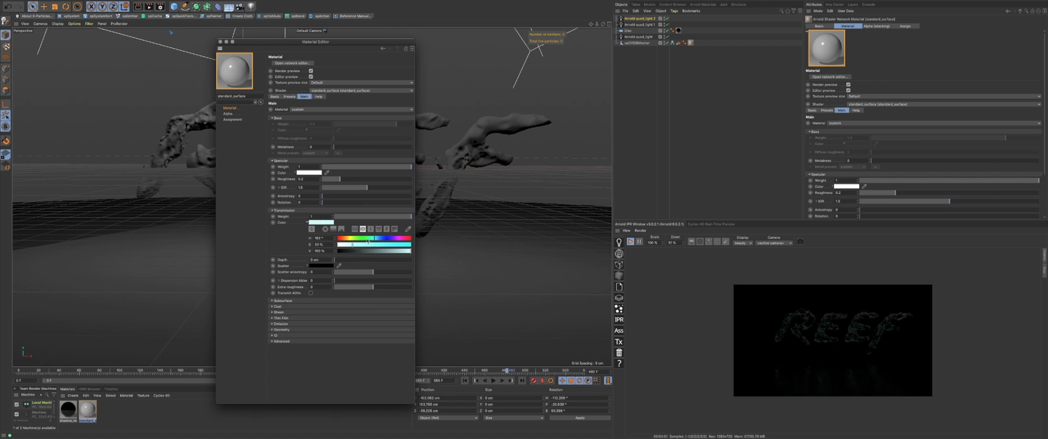
{"action": "left_click", "coordinate": [315, 260]}
{"action": "key", "text": "Return"}
{"action": "left_click", "coordinate": [220, 41]}
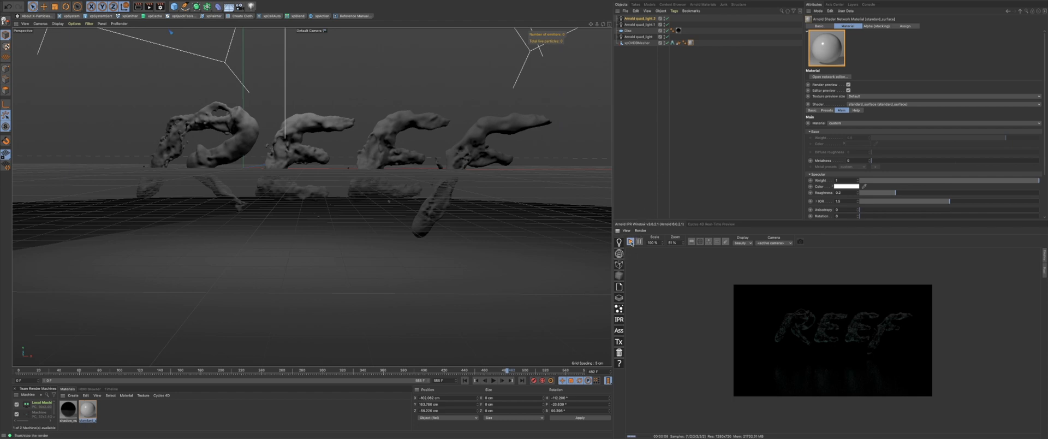
Step: Stop the IPR render, add an Arnold Sky and attach an HDRI Link tag to it
{"action": "left_click", "coordinate": [640, 241]}
{"action": "left_click", "coordinate": [619, 254]}
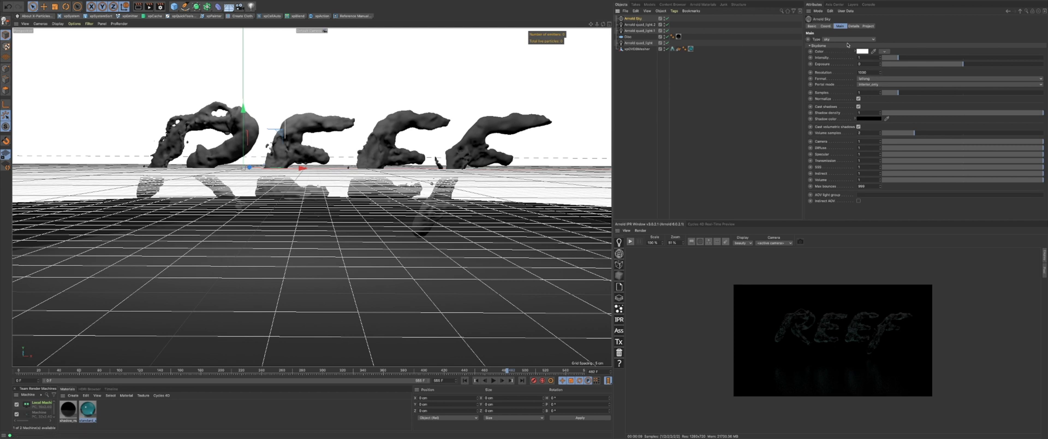
{"action": "key", "text": "shift+c"}
{"action": "type", "text": "link"}
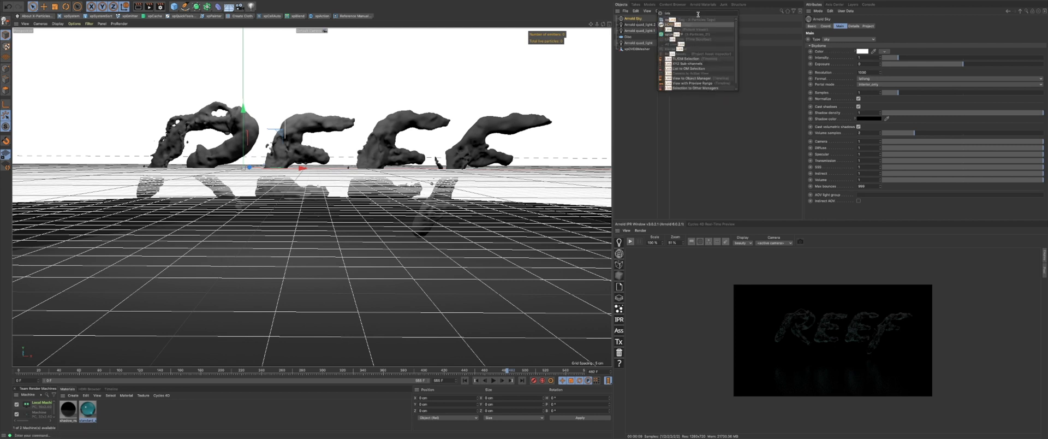
{"action": "key", "text": "Return"}
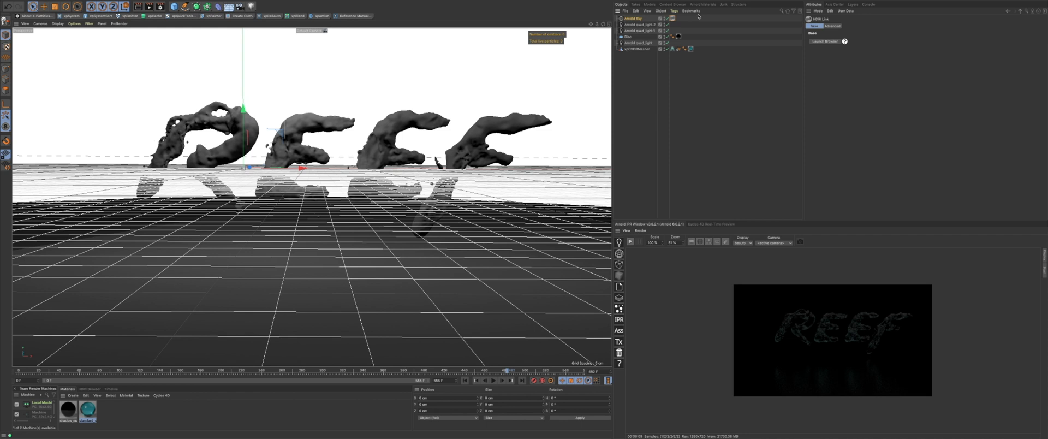
Step: Connect the Arnold Sky's color to the HDRI Link texture
{"action": "left_click", "coordinate": [626, 19]}
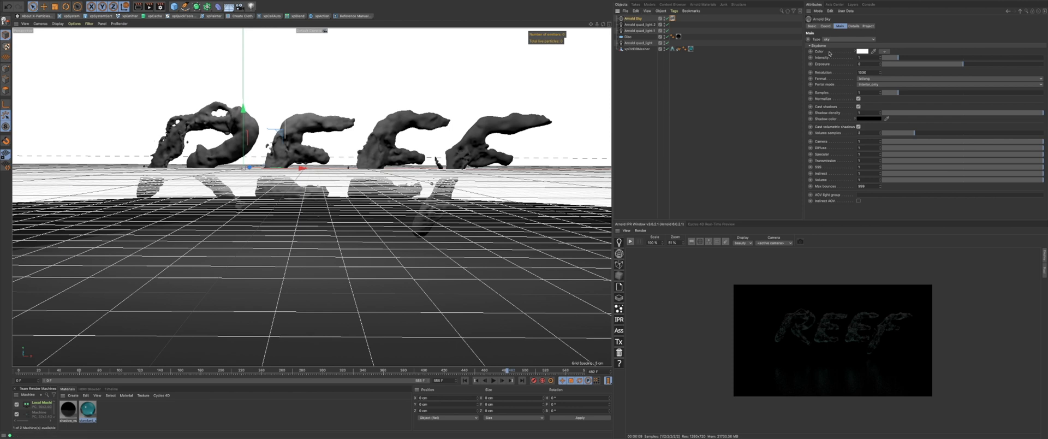
{"action": "left_click_drag", "start_coordinate": [699, 36], "coordinate": [672, 18]}
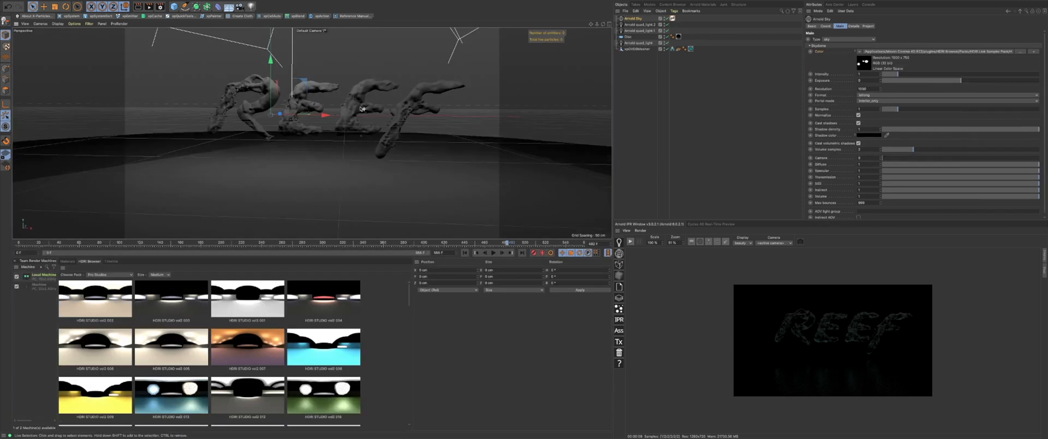
{"action": "left_click_drag", "start_coordinate": [327, 120], "coordinate": [361, 118], "text": "alt"}
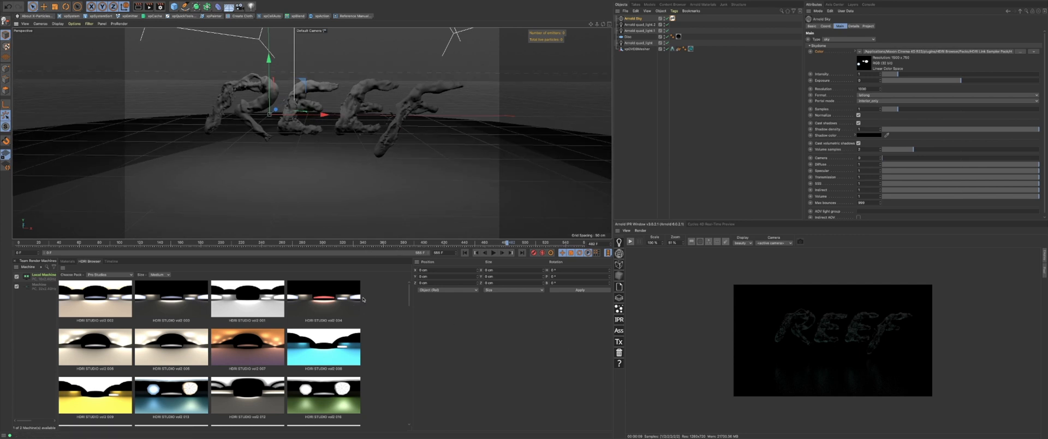
Step: Browse the Paradise pack of HDRI images for a sky environment and return to the scene materials
{"action": "left_click", "coordinate": [131, 274]}
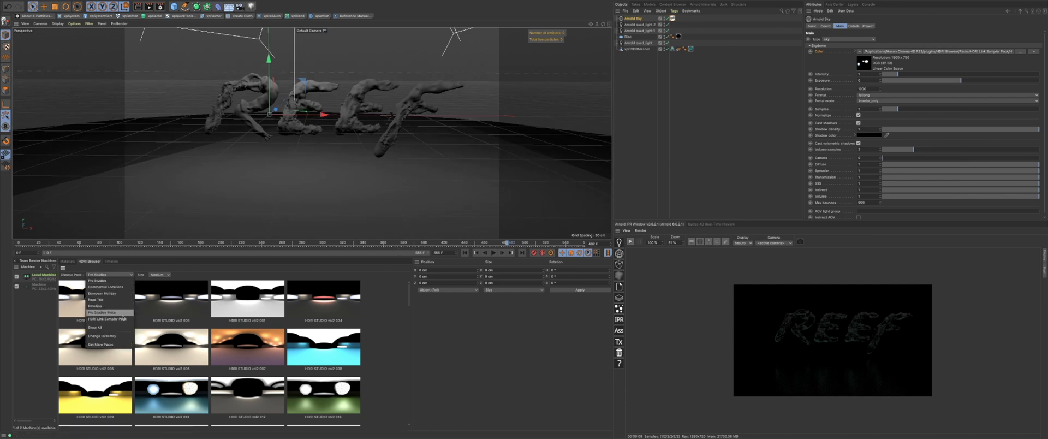
{"action": "left_click", "coordinate": [96, 306]}
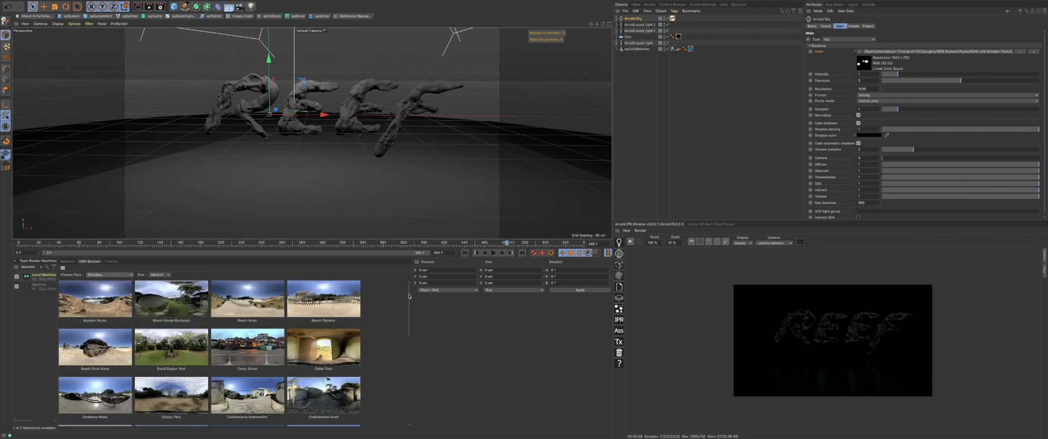
{"action": "left_click_drag", "start_coordinate": [409, 296], "coordinate": [419, 313]}
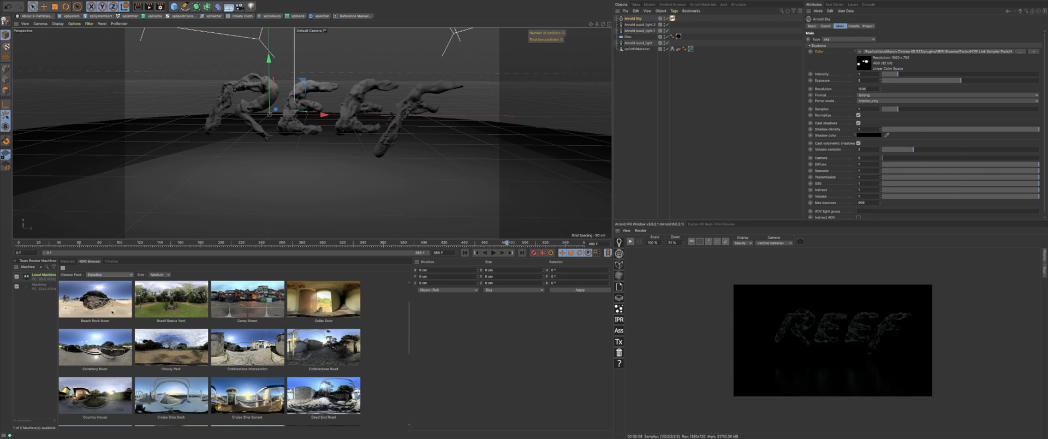
{"action": "left_click", "coordinate": [68, 262]}
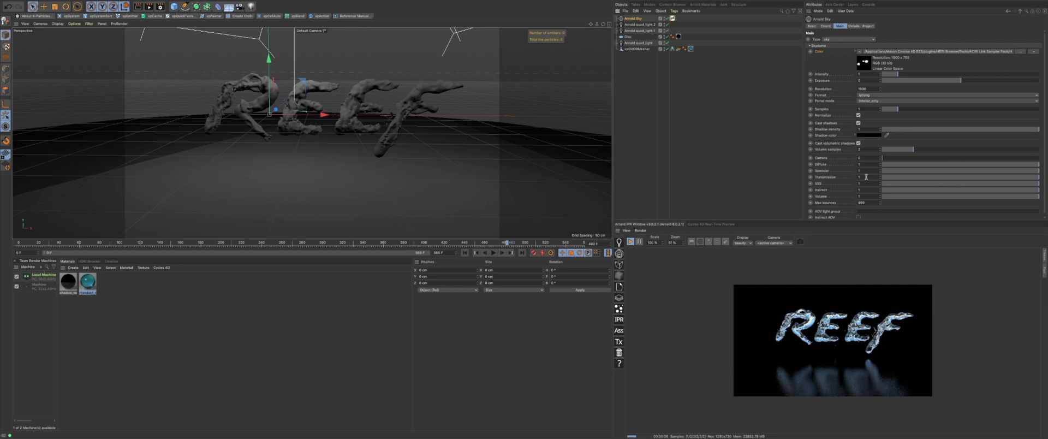
Step: Set the Arnold Sky's transmission contribution to 0
{"action": "key", "text": "Return"}
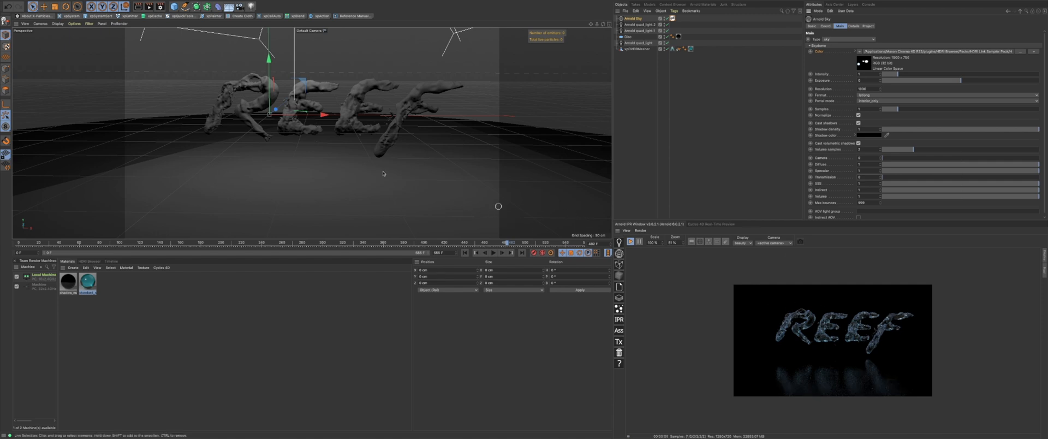
Step: Add a standard camera to the scene from a closer, lower view of the REEF letters
{"action": "left_click_drag", "start_coordinate": [335, 120], "coordinate": [383, 231], "text": "alt"}
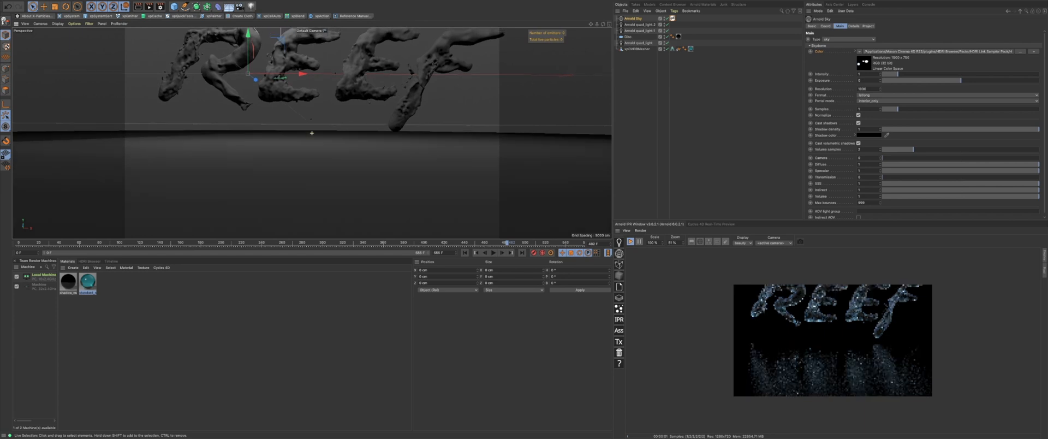
{"action": "middle_click_drag", "start_coordinate": [372, 99], "coordinate": [363, 128], "text": "alt"}
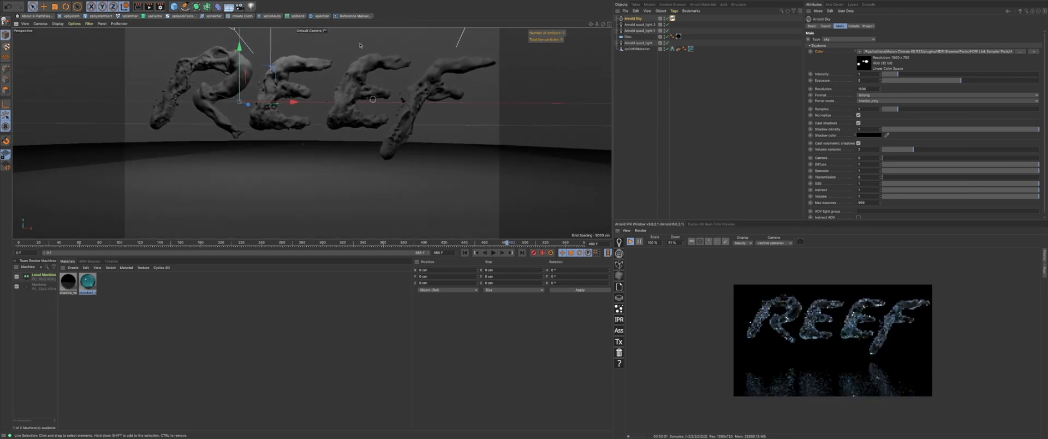
{"action": "right_click_drag", "start_coordinate": [357, 88], "coordinate": [334, 92], "text": "alt"}
{"action": "middle_click_drag", "start_coordinate": [334, 92], "coordinate": [324, 91], "text": "alt"}
{"action": "left_click", "coordinate": [240, 7]}
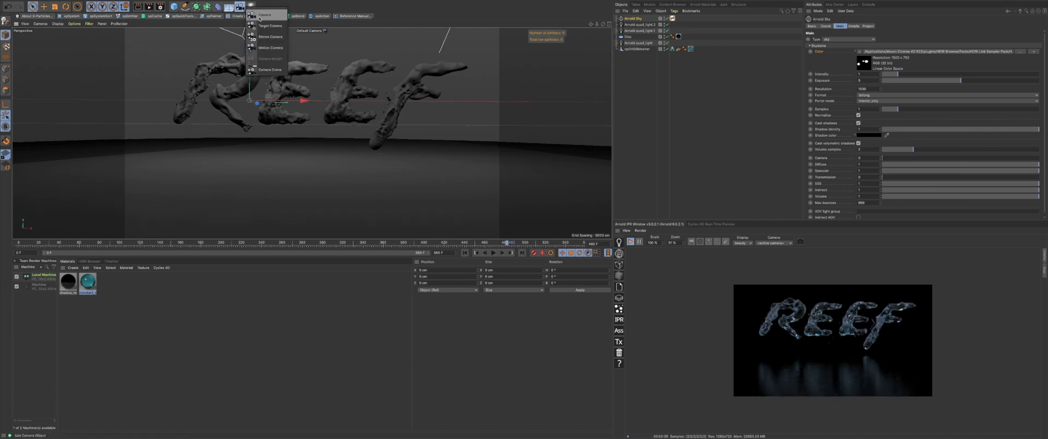
{"action": "left_click", "coordinate": [259, 17]}
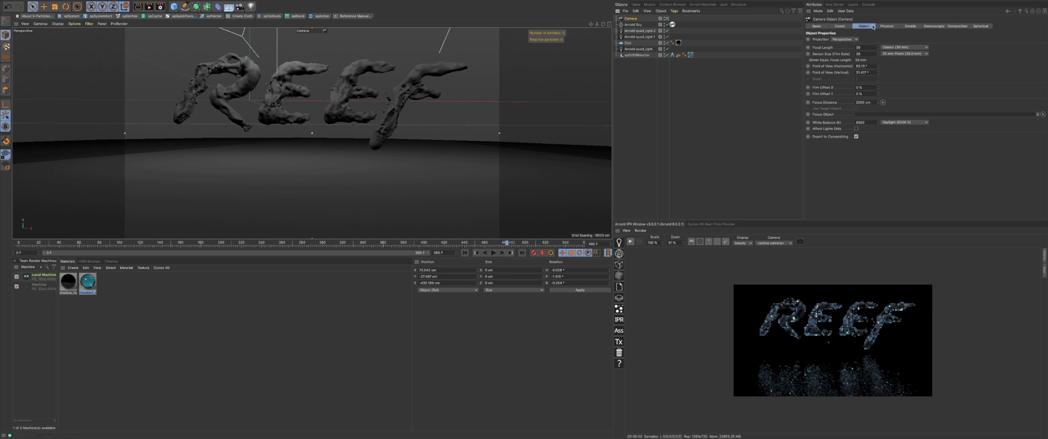
Step: Zero the camera's rotation and Y position, and place it at X 76 cm and Z -381 cm to frame the letters
{"action": "left_click", "coordinate": [840, 26]}
{"action": "left_click", "coordinate": [835, 40]}
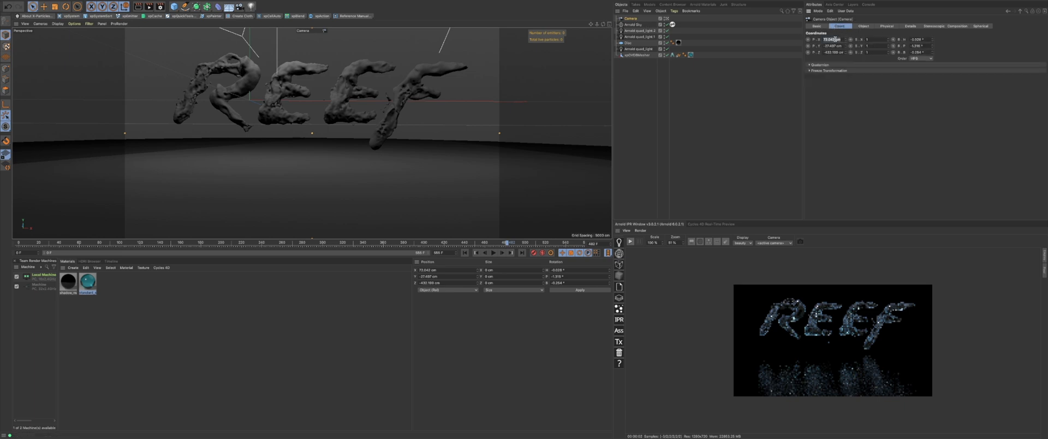
{"action": "type", "text": "0"}
{"action": "key", "text": "Tab"}
{"action": "type", "text": "0"}
{"action": "key", "text": "Tab"}
{"action": "type", "text": "0"}
{"action": "key", "text": "Tab"}
{"action": "key", "text": "Tab"}
{"action": "key", "text": "Tab"}
{"action": "key", "text": "Tab"}
{"action": "type", "text": "0"}
{"action": "key", "text": "Tab"}
{"action": "key", "text": "0"}
{"action": "key", "text": "Tab"}
{"action": "key", "text": "0"}
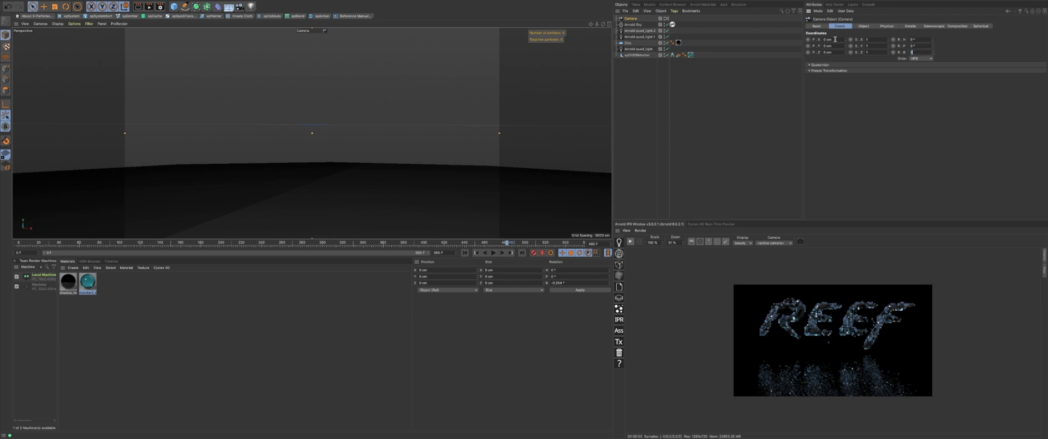
{"action": "key", "text": "Return"}
{"action": "left_click_drag", "start_coordinate": [846, 53], "coordinate": [845, 18]}
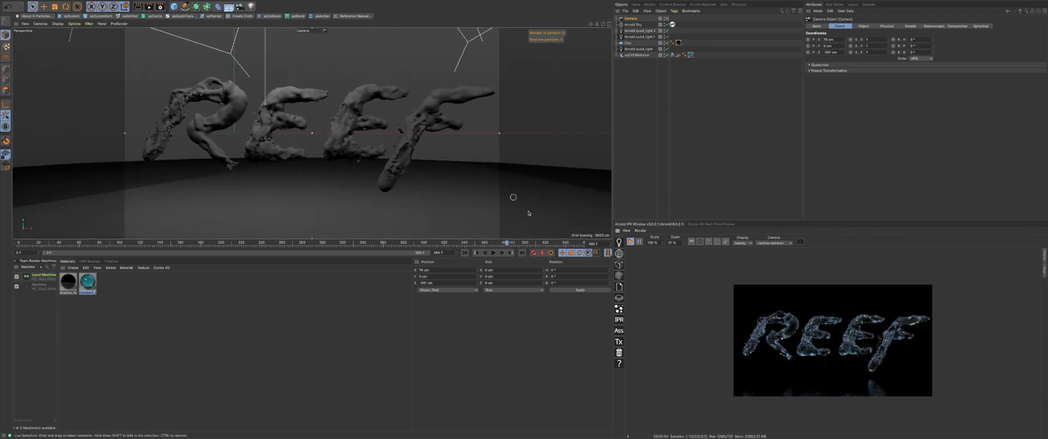
Step: Disable the Disc floor object
{"action": "left_click", "coordinate": [342, 212]}
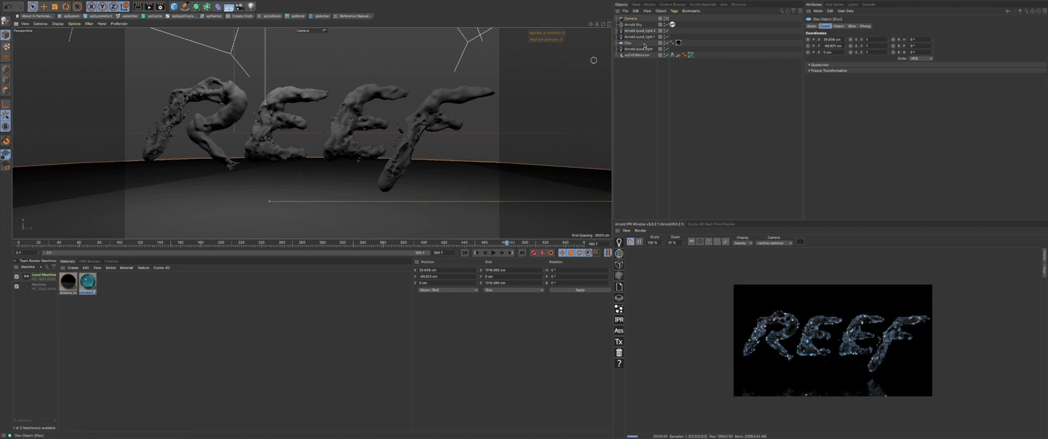
{"action": "left_click", "coordinate": [666, 44]}
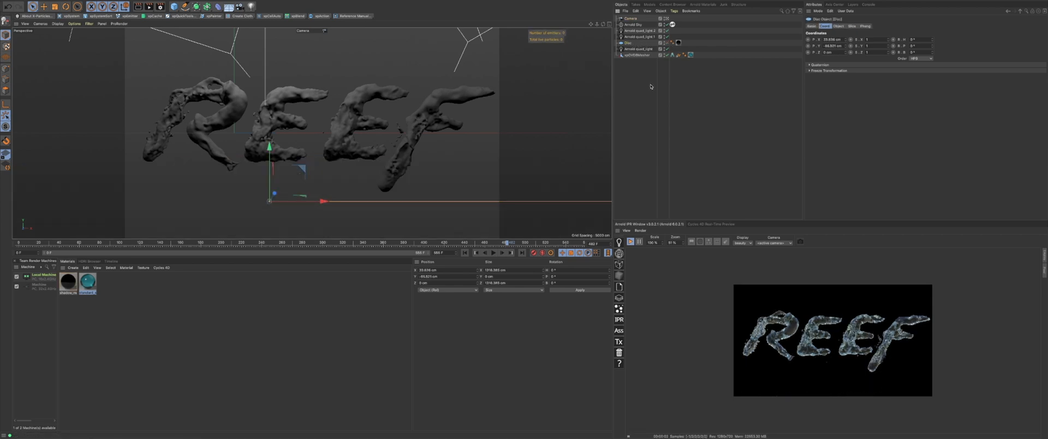
Step: Set the specular IOR of the standard_surface material to 1.33 and close its editor
{"action": "left_click", "coordinate": [91, 285]}
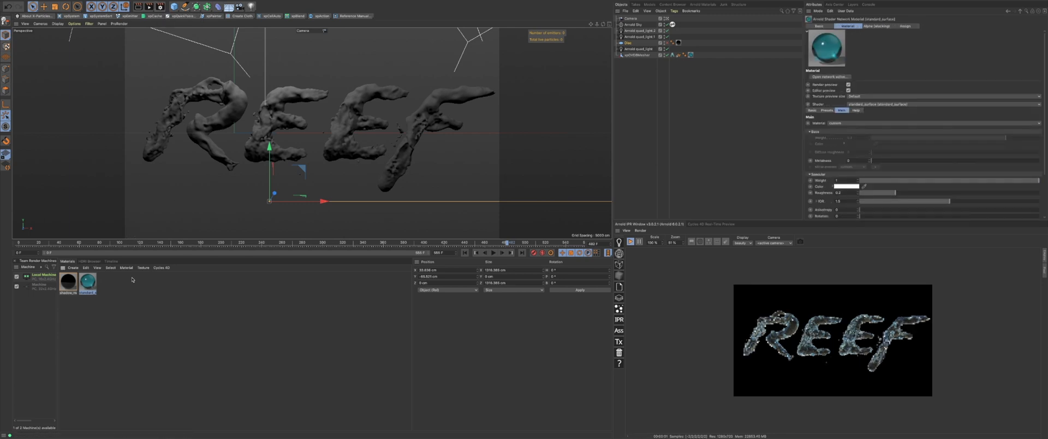
{"action": "double_click", "coordinate": [87, 281]}
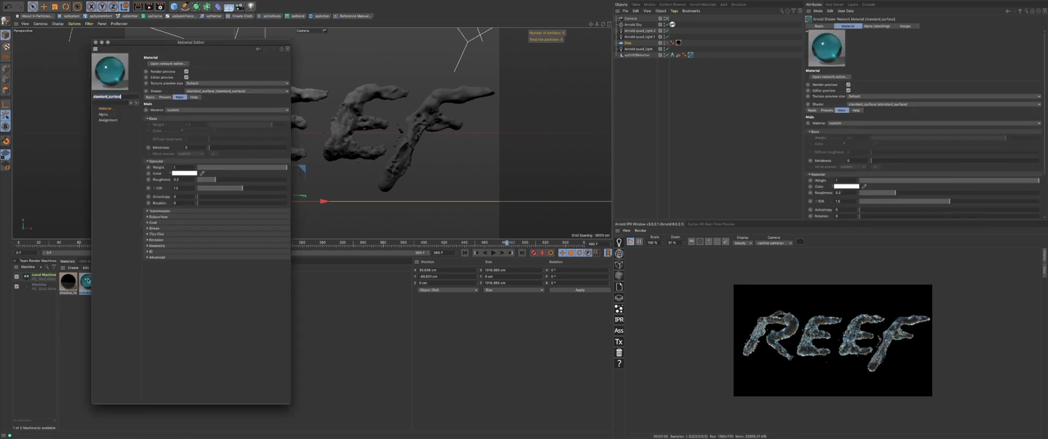
{"action": "left_click", "coordinate": [181, 188]}
{"action": "type", "text": "3"}
{"action": "key", "text": "Return"}
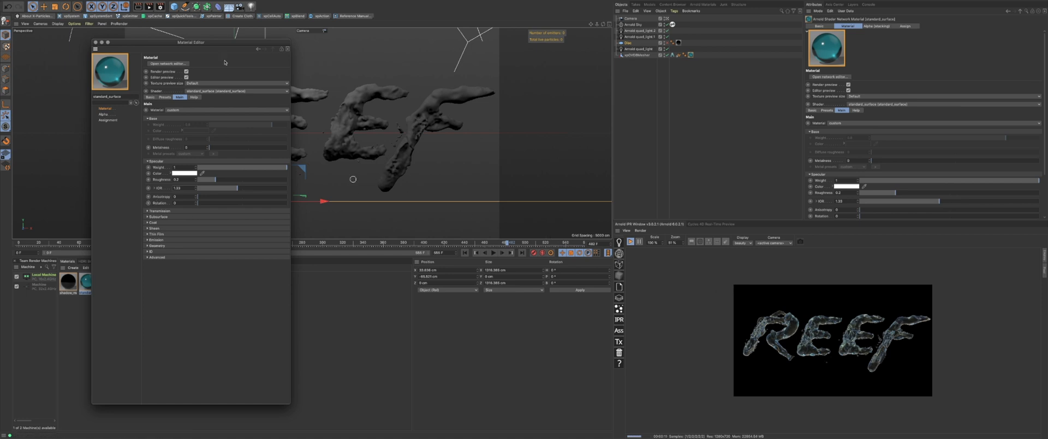
{"action": "left_click", "coordinate": [96, 42]}
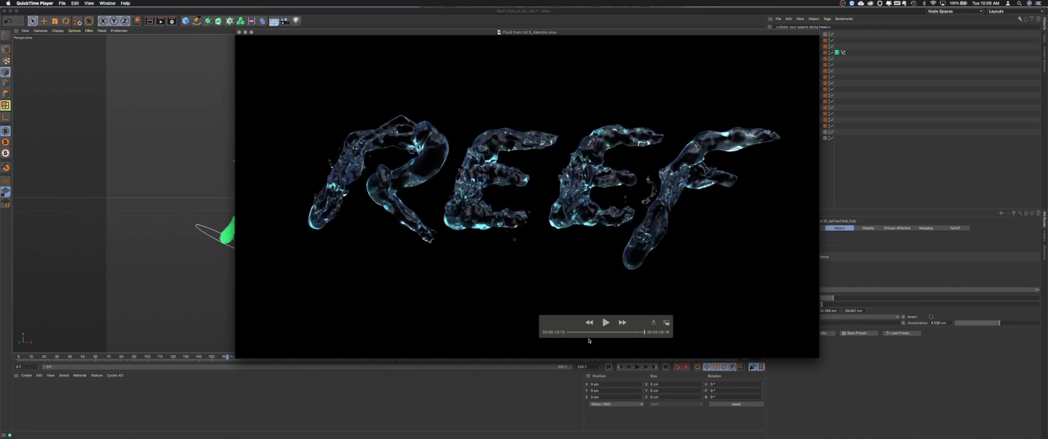
Step: Play the rendered REEF fluid movie in QuickTime Player and return to the Cinema 4D particle scene
{"action": "key", "text": "space"}
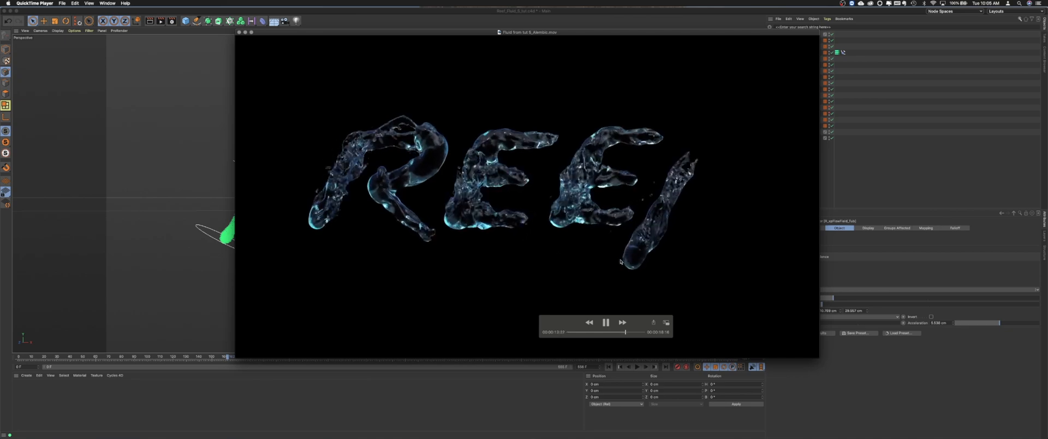
{"action": "left_click_drag", "start_coordinate": [524, 203], "coordinate": [489, 211]}
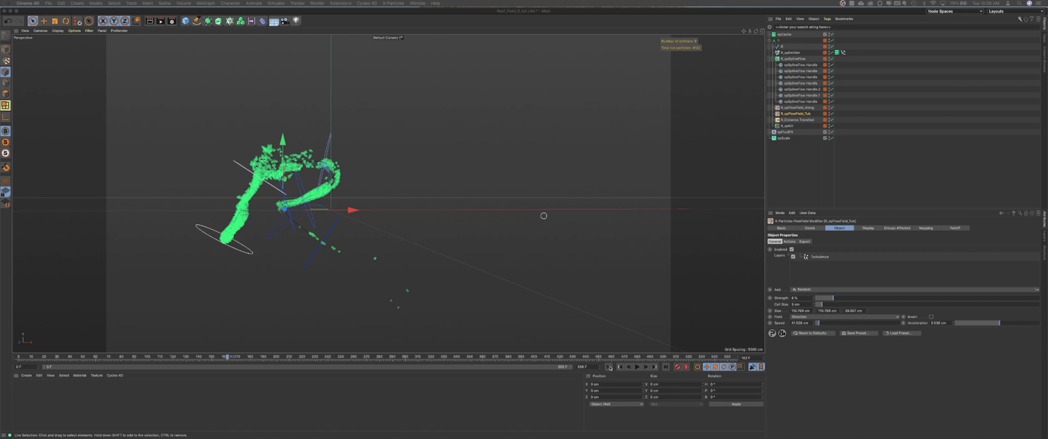
Step: Examine the strength and cell size of the R letter's Along and Turb flow fields, and play the simulation
{"action": "left_click", "coordinate": [610, 367]}
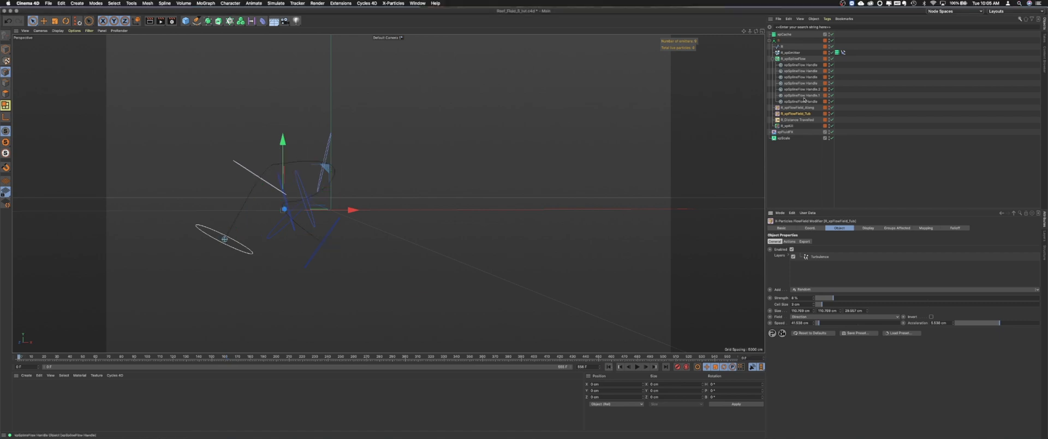
{"action": "left_click", "coordinate": [800, 108]}
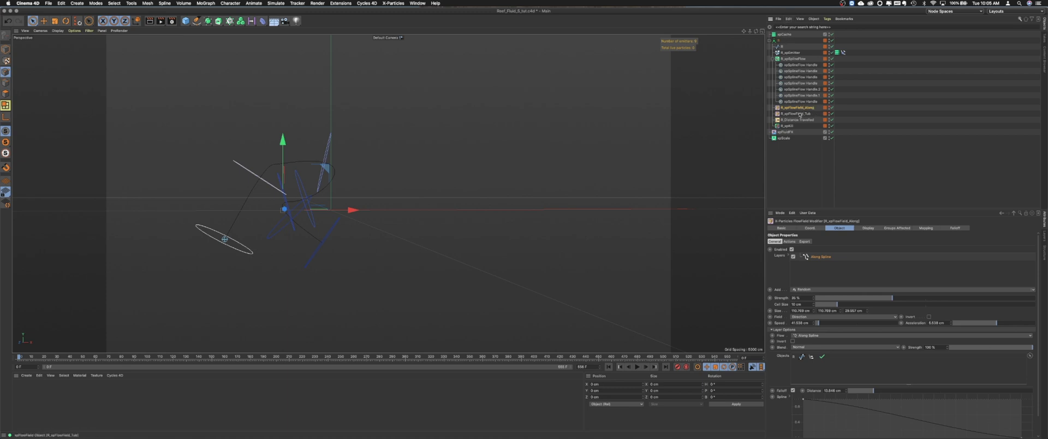
{"action": "left_click", "coordinate": [800, 299]}
{"action": "key", "text": "Tab"}
{"action": "left_click", "coordinate": [808, 113]}
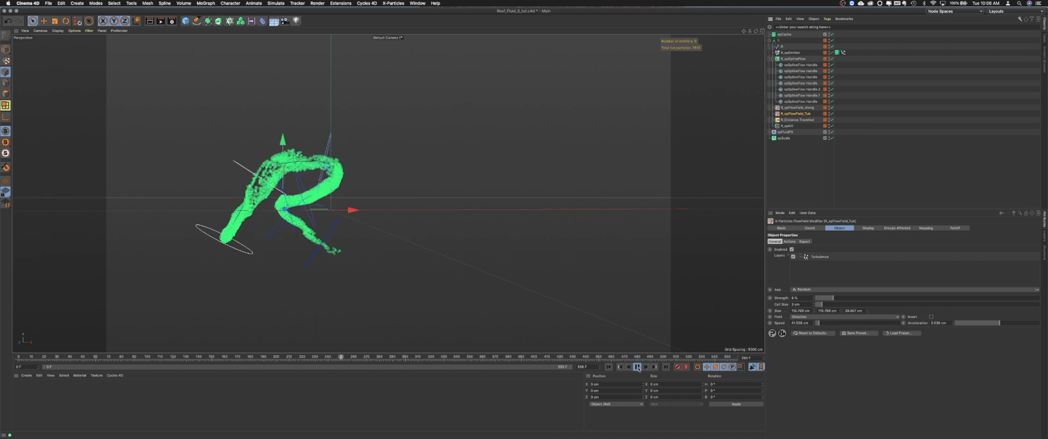
{"action": "left_click", "coordinate": [636, 366]}
{"action": "left_click", "coordinate": [609, 367]}
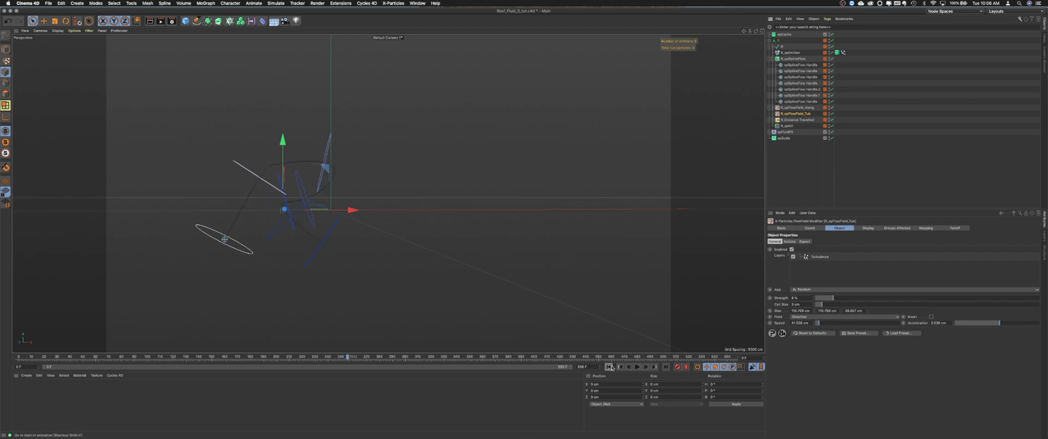
Step: Examine the xpScale modifier's radius settings and play the particle simulation
{"action": "left_click", "coordinate": [784, 138]}
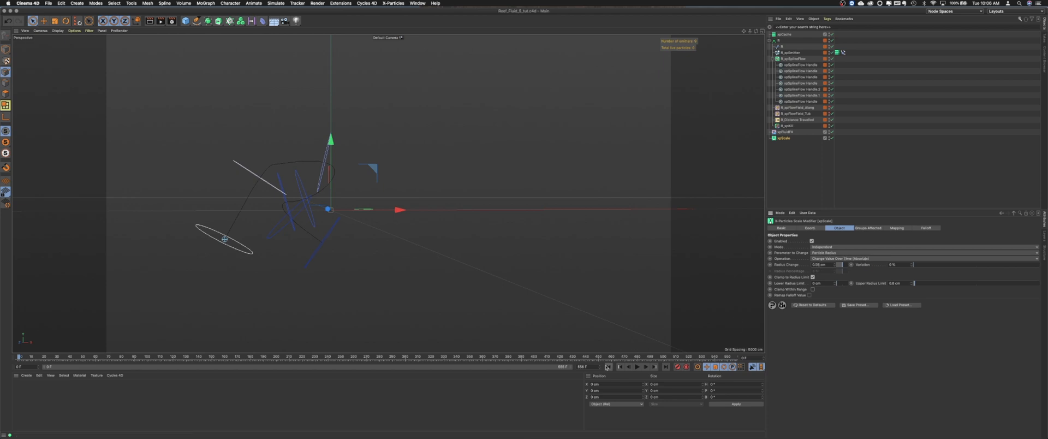
{"action": "right_click", "coordinate": [636, 369]}
{"action": "key", "text": "Escape"}
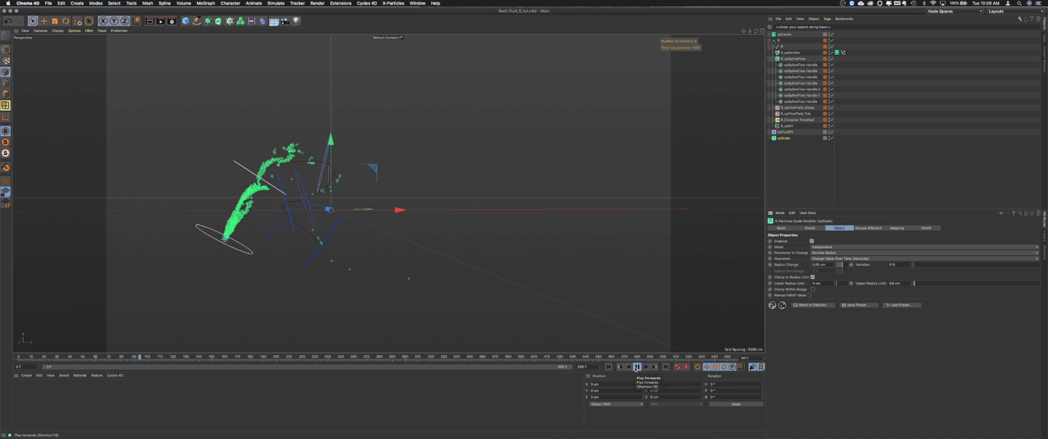
{"action": "left_click", "coordinate": [637, 367]}
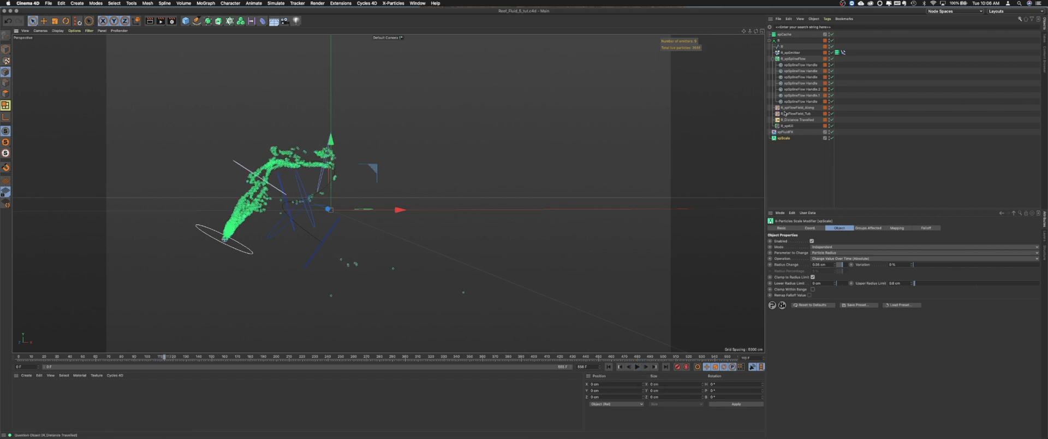
Step: Review the R emitter's birthrate and the R letter's Along and Turb flow field settings
{"action": "left_click", "coordinate": [789, 52]}
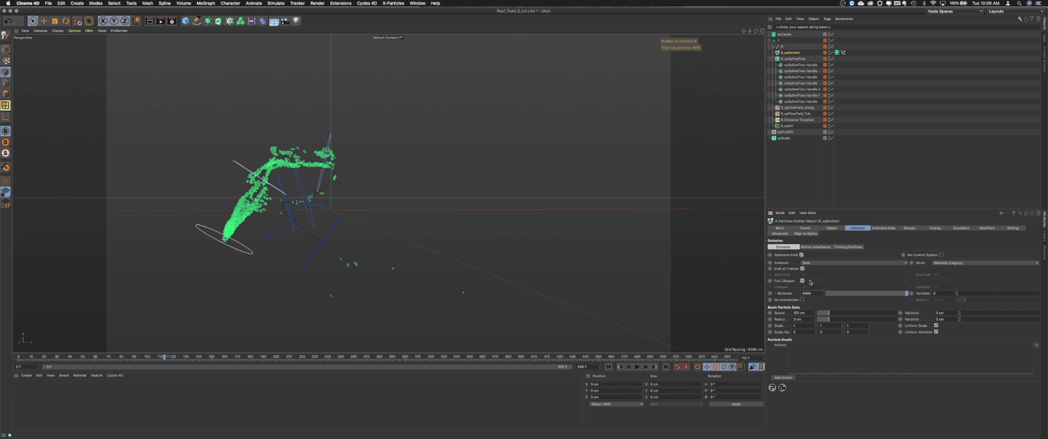
{"action": "left_click_drag", "start_coordinate": [812, 294], "coordinate": [726, 289]}
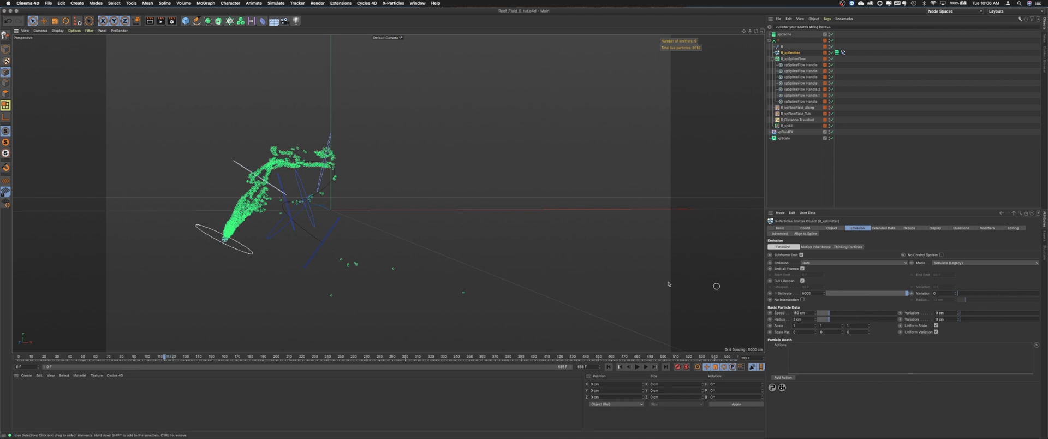
{"action": "mouse_move", "coordinate": [639, 431]}
{"action": "left_click", "coordinate": [805, 108]}
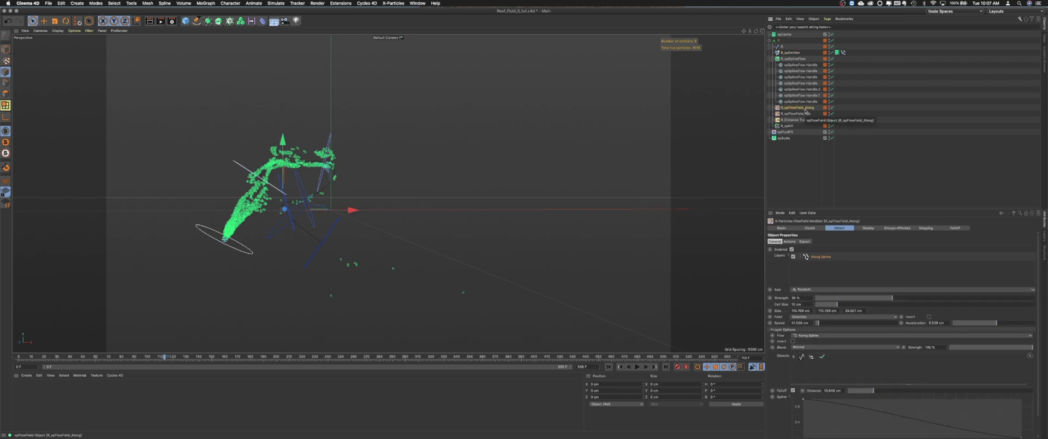
{"action": "left_click", "coordinate": [805, 114]}
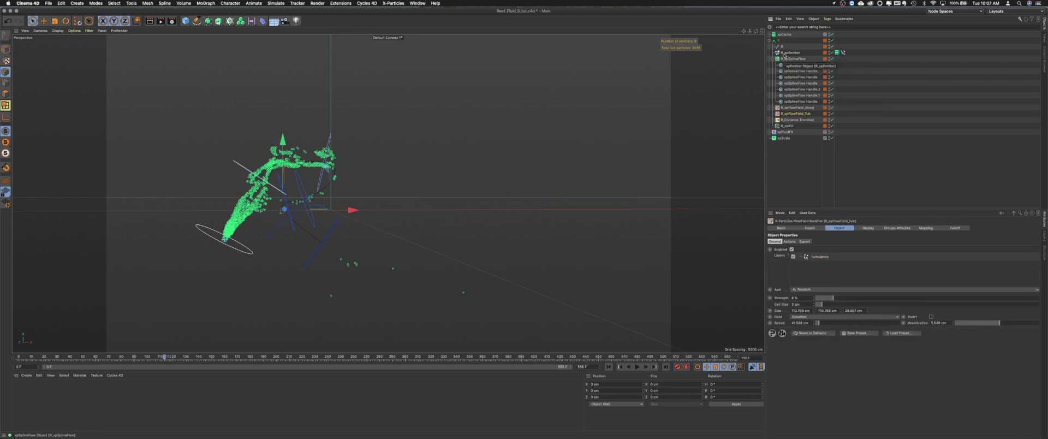
Step: Collapse the R group, turn on visibility for the other letter layers in the layer manager, and save the project
{"action": "left_click", "coordinate": [769, 41]}
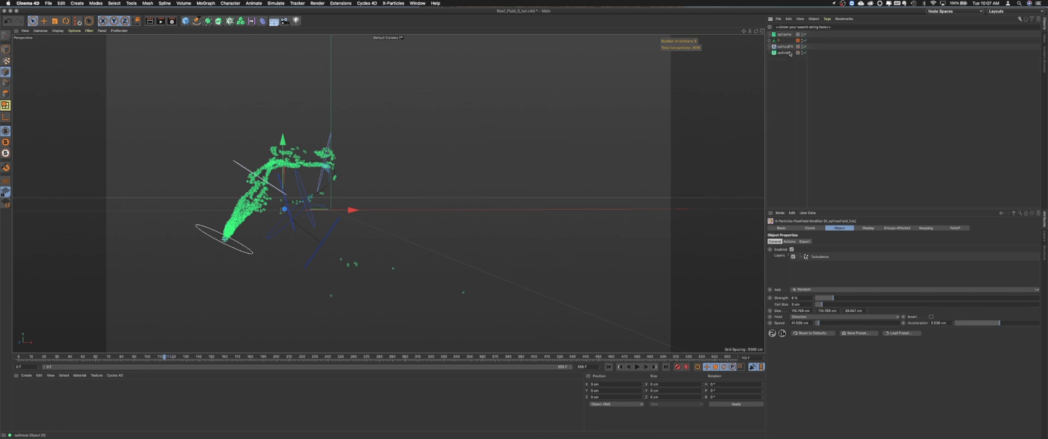
{"action": "left_click", "coordinate": [1044, 240]}
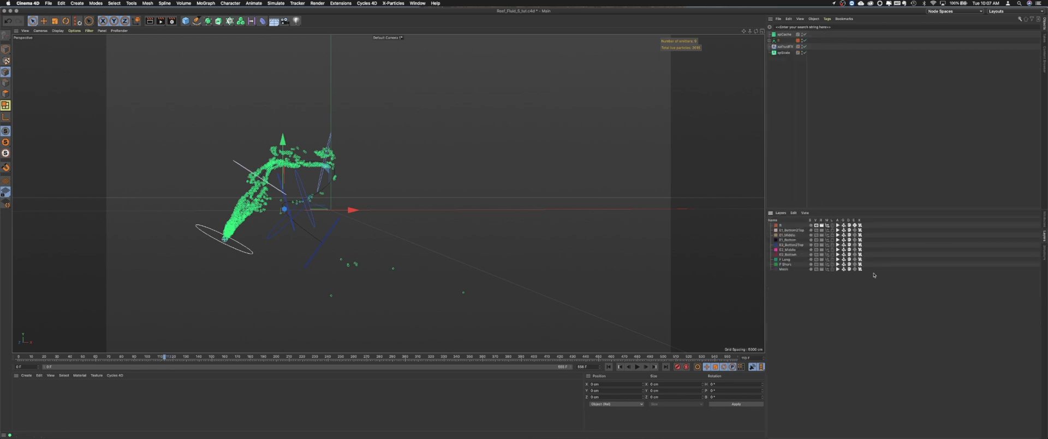
{"action": "left_click_drag", "start_coordinate": [818, 279], "coordinate": [818, 287]}
{"action": "left_click_drag", "start_coordinate": [821, 230], "coordinate": [821, 270]}
{"action": "left_click_drag", "start_coordinate": [827, 230], "coordinate": [854, 270]}
{"action": "key", "text": "super+s"}
Step: Set the E1_Bottom group's Along Spline flow field to strength 35% and cell size 10 cm
{"action": "left_click", "coordinate": [769, 47]}
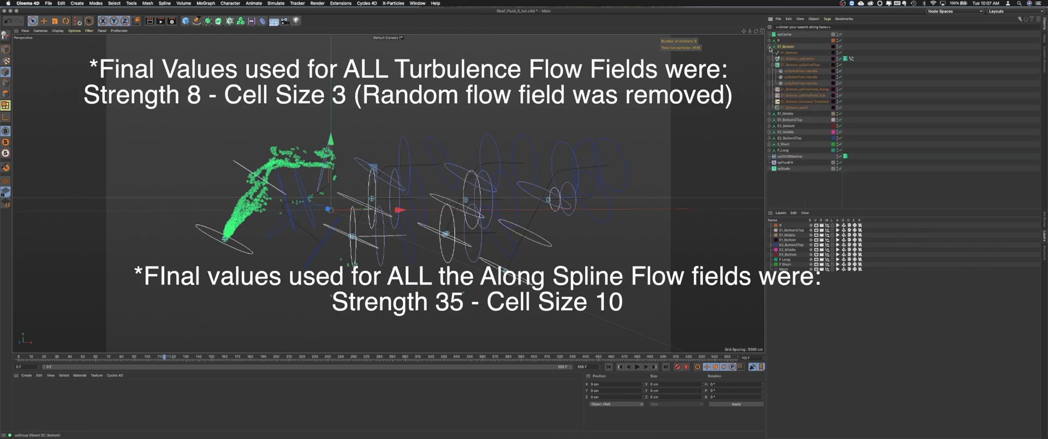
{"action": "left_click", "coordinate": [804, 89]}
{"action": "left_click", "coordinate": [1044, 219]}
{"action": "double_click", "coordinate": [797, 298]}
{"action": "type", "text": "345"}
{"action": "key", "text": "Return"}
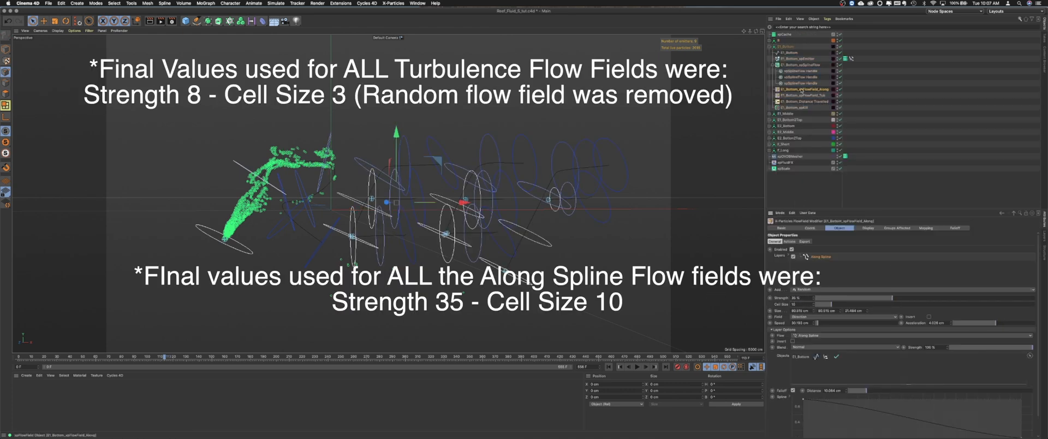
Step: Set the E1_Bottom Turb flow field to strength 8% and cell size 3 cm, and delete its Random layer
{"action": "left_click", "coordinate": [804, 96]}
{"action": "left_click", "coordinate": [804, 298]}
{"action": "double_click", "coordinate": [799, 305]}
{"action": "type", "text": "3"}
{"action": "left_click", "coordinate": [818, 257]}
{"action": "key", "text": "Delete"}
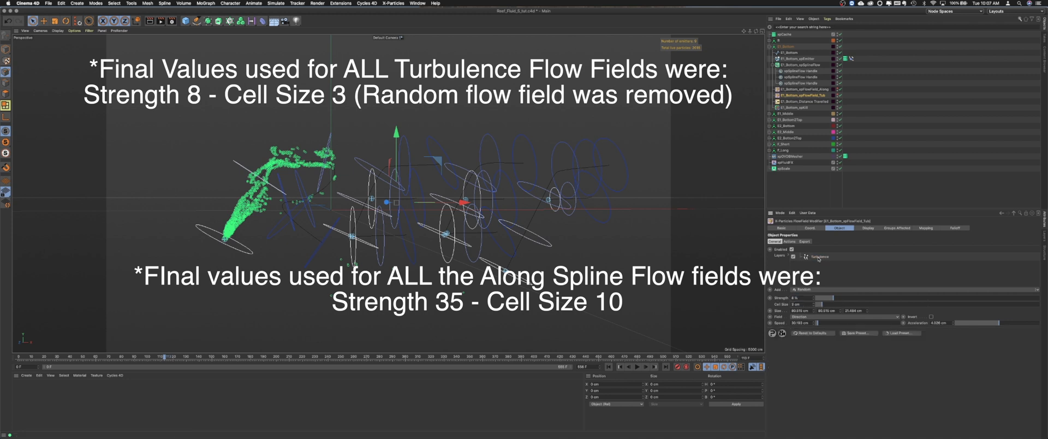
{"action": "left_click", "coordinate": [819, 257]}
Step: Set the E1_Middle group's Turb flow field to strength 8% and cell size 3 cm
{"action": "left_click", "coordinate": [770, 47]}
{"action": "left_click", "coordinate": [770, 53]}
{"action": "left_click", "coordinate": [803, 95]}
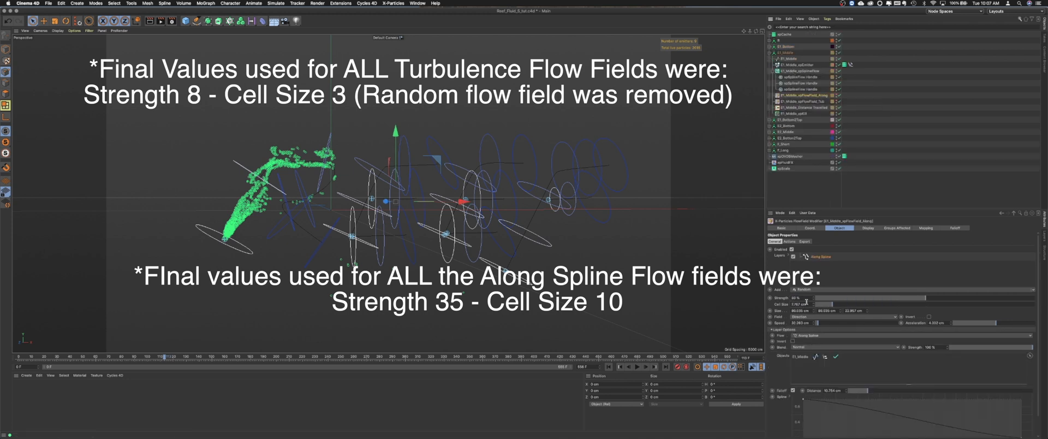
{"action": "left_click", "coordinate": [804, 102]}
{"action": "double_click", "coordinate": [795, 298]}
{"action": "type", "text": "8"}
{"action": "key", "text": "Tab"}
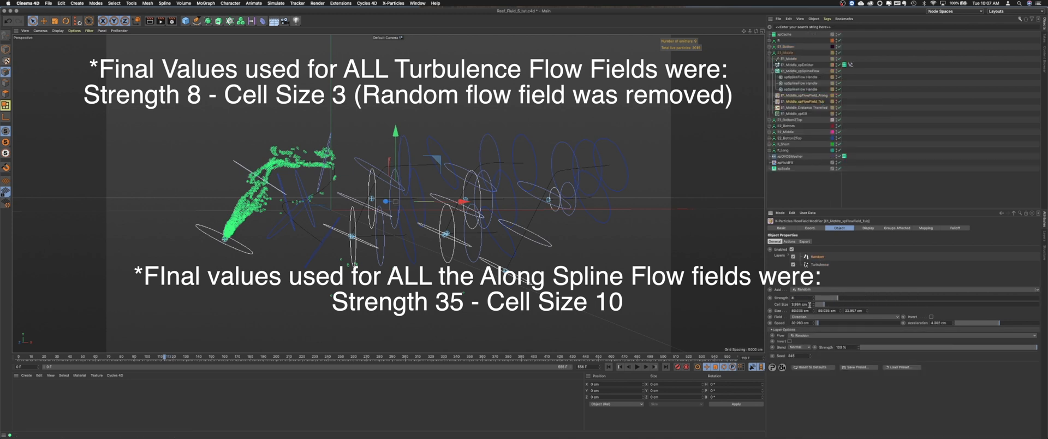
{"action": "type", "text": "3"}
{"action": "left_click", "coordinate": [769, 53]}
Step: Set the E1_Bottom2Top group's Along Spline flow field to strength 35% and cell size 10 cm
{"action": "left_click", "coordinate": [769, 59]}
{"action": "left_click", "coordinate": [804, 114]}
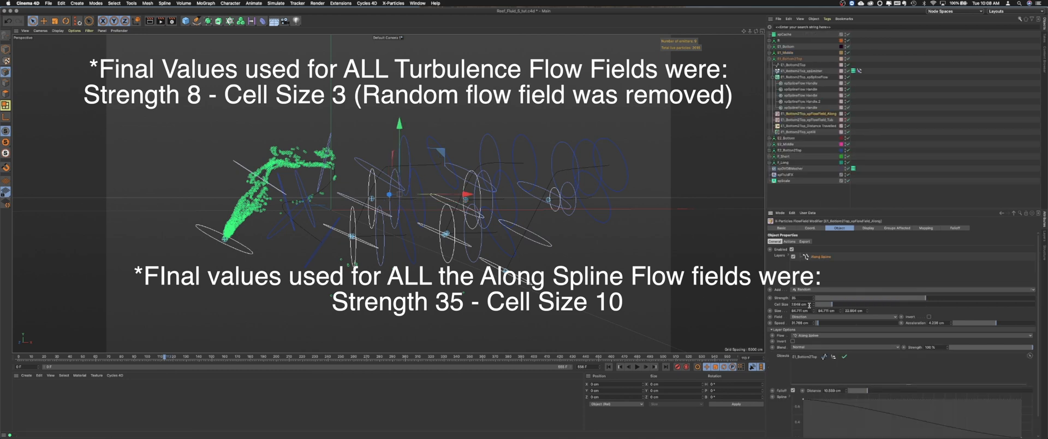
{"action": "key", "text": "Tab"}
{"action": "type", "text": "10"}
Step: Set the E1_Bottom2Top Turb flow field to strength 8% and cell size 3 cm, and delete its Random layer
{"action": "left_click", "coordinate": [806, 119]}
{"action": "double_click", "coordinate": [797, 297]}
{"action": "type", "text": "8"}
{"action": "left_click", "coordinate": [814, 270]}
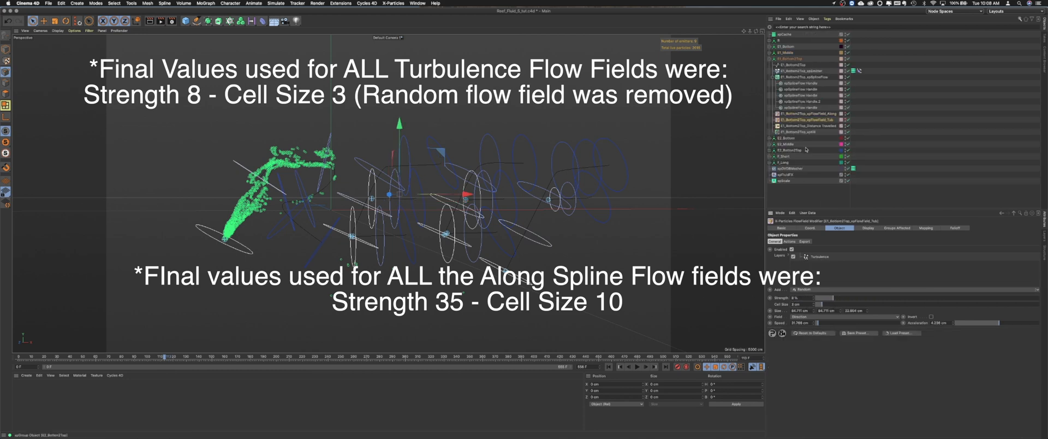
Step: Set the E2_Bottom group's Along Spline flow field to strength 35% and cell size 10 cm
{"action": "left_click", "coordinate": [770, 138]}
{"action": "left_click", "coordinate": [804, 180]}
{"action": "double_click", "coordinate": [797, 298]}
{"action": "type", "text": "35"}
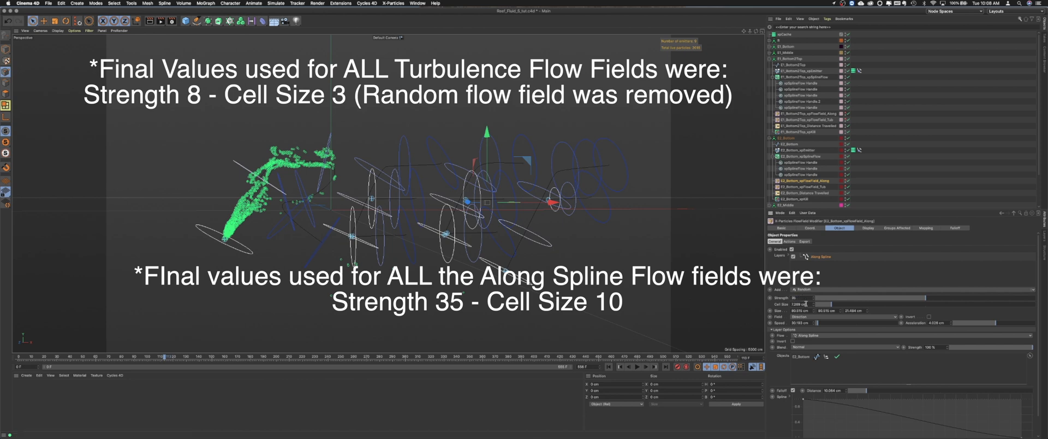
{"action": "key", "text": "Tab"}
{"action": "type", "text": "10"}
Step: Set the E2_Bottom Turb flow field to strength 8% and cell size 3 cm, delete its Random layer, and collapse the edited groups
{"action": "left_click", "coordinate": [803, 187]}
{"action": "double_click", "coordinate": [796, 297]}
{"action": "type", "text": "8"}
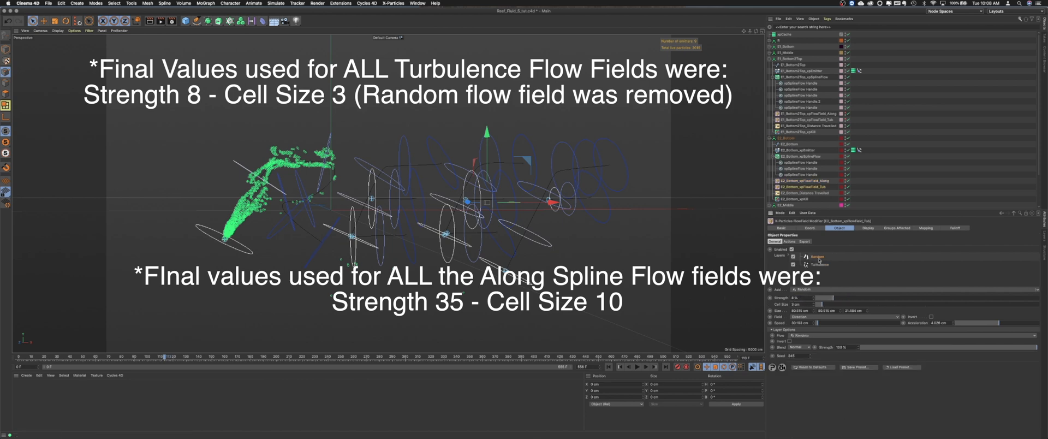
{"action": "left_click", "coordinate": [817, 271]}
{"action": "scroll", "coordinate": [780, 142], "scroll_direction": "down", "scroll_amount": 5}
{"action": "left_click", "coordinate": [770, 98]}
{"action": "left_click", "coordinate": [769, 59]}
Step: Set the E2_Middle group's Turb flow field strength to 8%, match its cell size to the other groups, and collapse the group
{"action": "double_click", "coordinate": [770, 72]}
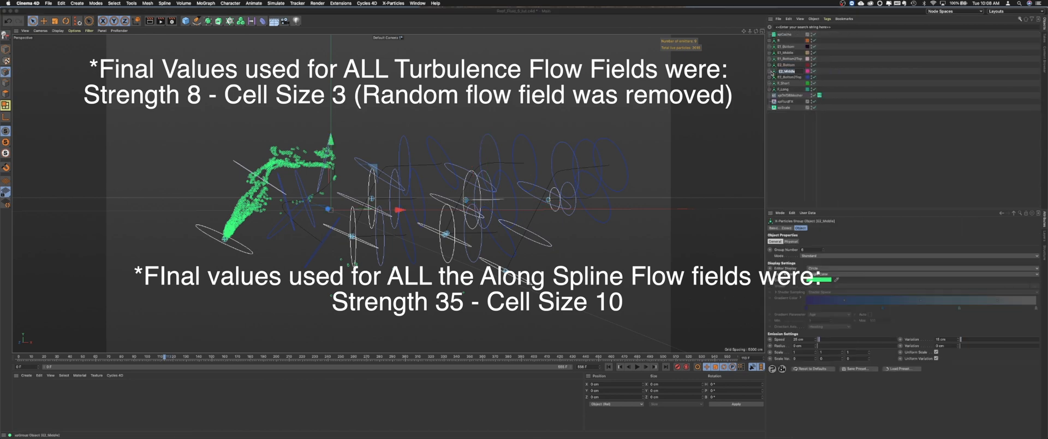
{"action": "left_click", "coordinate": [770, 70]}
{"action": "left_click", "coordinate": [803, 119]}
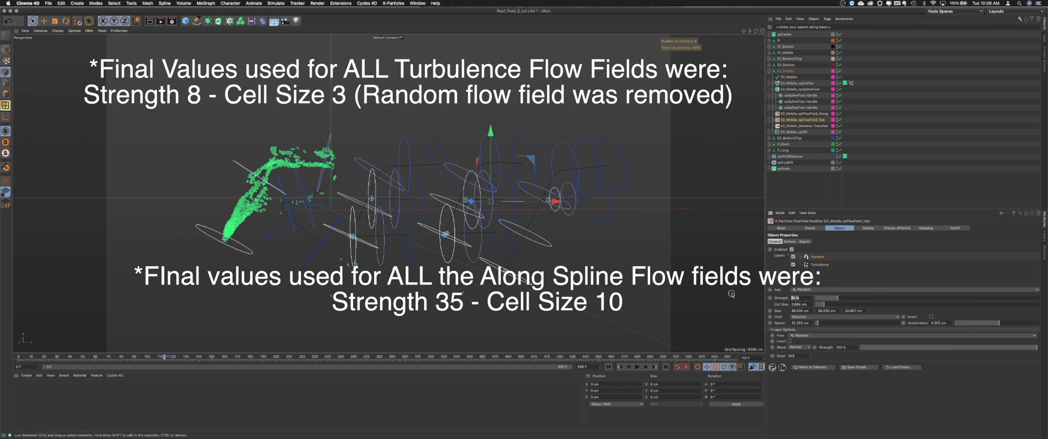
{"action": "type", "text": "8"}
{"action": "key", "text": "Tab"}
{"action": "left_click", "coordinate": [769, 71]}
Step: Match the E2_Bottom2Top Along Spline flow field to the other groups and set its Turb flow field strength to 8%
{"action": "left_click", "coordinate": [769, 77]}
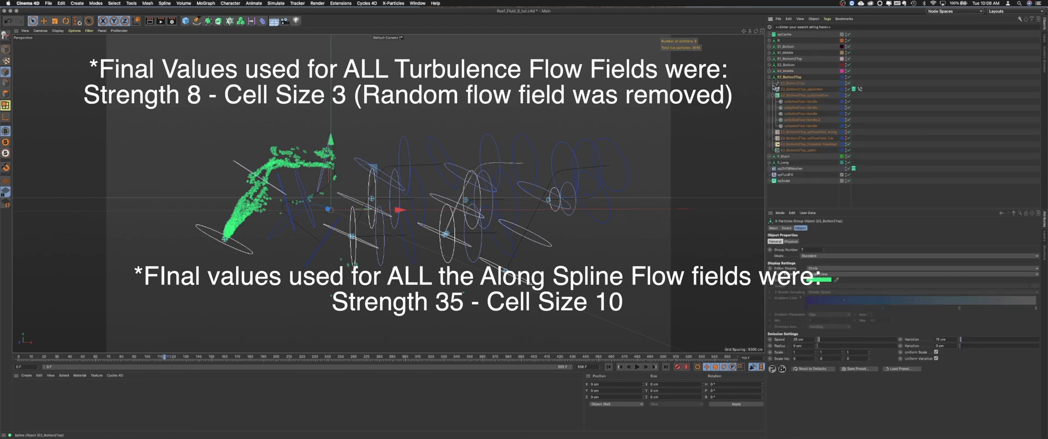
{"action": "left_click", "coordinate": [806, 131]}
{"action": "key", "text": "Tab"}
{"action": "left_click", "coordinate": [806, 138]}
{"action": "double_click", "coordinate": [802, 298]}
{"action": "type", "text": "8"}
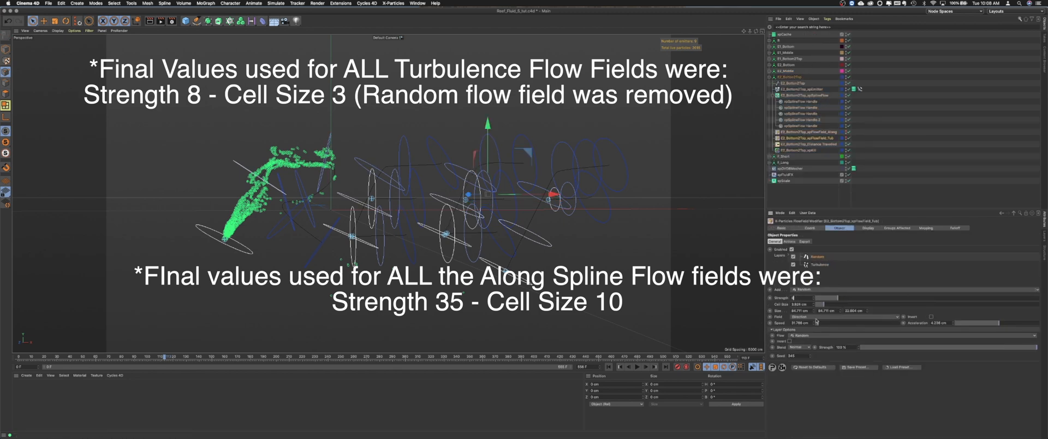
{"action": "left_click", "coordinate": [770, 77]}
Step: Set the F_Short group's Along Spline flow field to strength 35% and cell size 10 cm
{"action": "left_click", "coordinate": [769, 83]}
{"action": "left_click", "coordinate": [807, 125]}
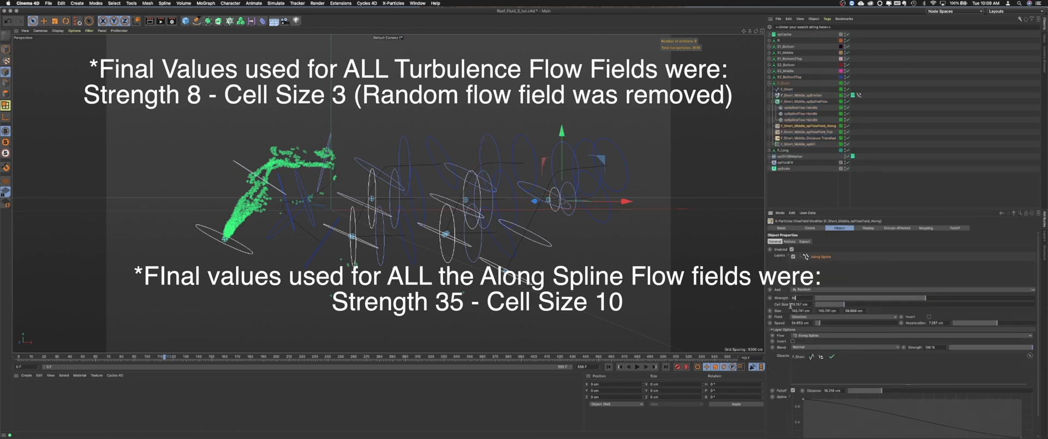
{"action": "double_click", "coordinate": [807, 304]}
{"action": "type", "text": "10"}
Step: Delete the Random layer from the F_Short Turb flow field and set its strength to 8% and cell size to 3 cm
{"action": "left_click", "coordinate": [807, 131]}
{"action": "key", "text": "Delete"}
{"action": "double_click", "coordinate": [802, 298]}
{"action": "type", "text": "8"}
{"action": "double_click", "coordinate": [802, 304]}
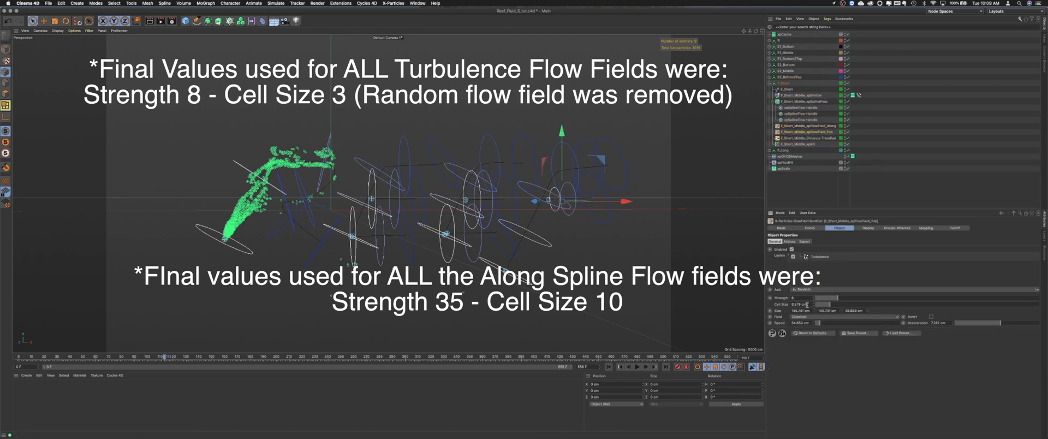
{"action": "type", "text": "3"}
{"action": "left_click", "coordinate": [769, 83]}
Step: Set the F_Long Along Spline strength to 35%, and its Turb flow field to strength 8% and cell size 3 cm without the Random layer
{"action": "left_click", "coordinate": [769, 89]}
{"action": "left_click", "coordinate": [806, 156]}
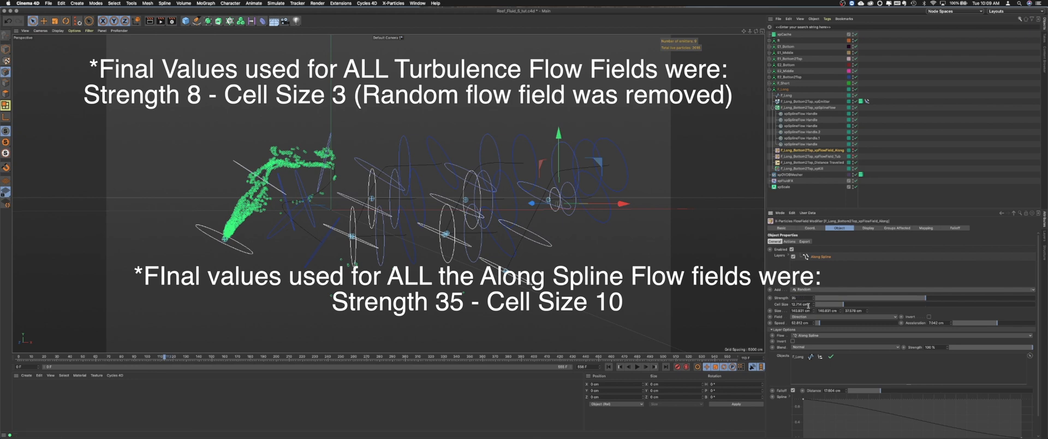
{"action": "left_click", "coordinate": [816, 257]}
{"action": "key", "text": "Delete"}
{"action": "double_click", "coordinate": [802, 298]}
{"action": "type", "text": "8"}
{"action": "double_click", "coordinate": [802, 304]}
{"action": "type", "text": "3"}
{"action": "left_click", "coordinate": [836, 412]}
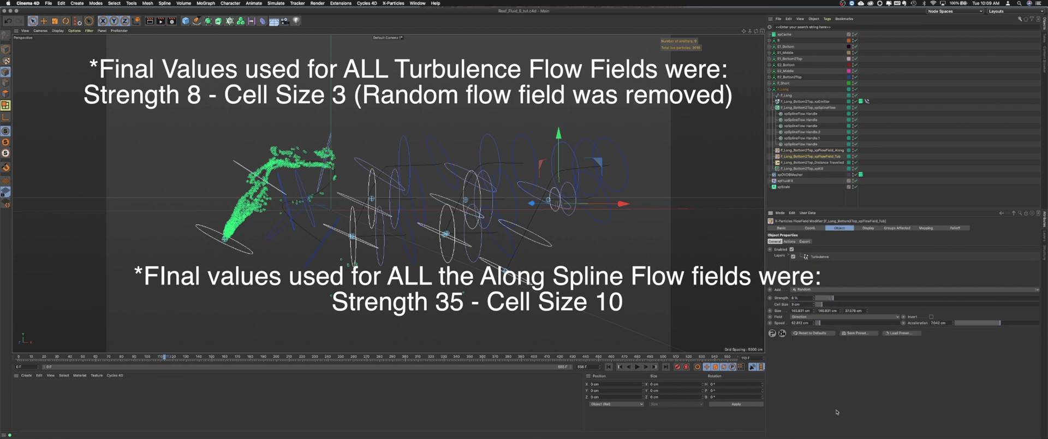
Step: Play the simulation from the first frame and stop it once the R starts forming
{"action": "left_click", "coordinate": [608, 366]}
{"action": "left_click", "coordinate": [636, 366]}
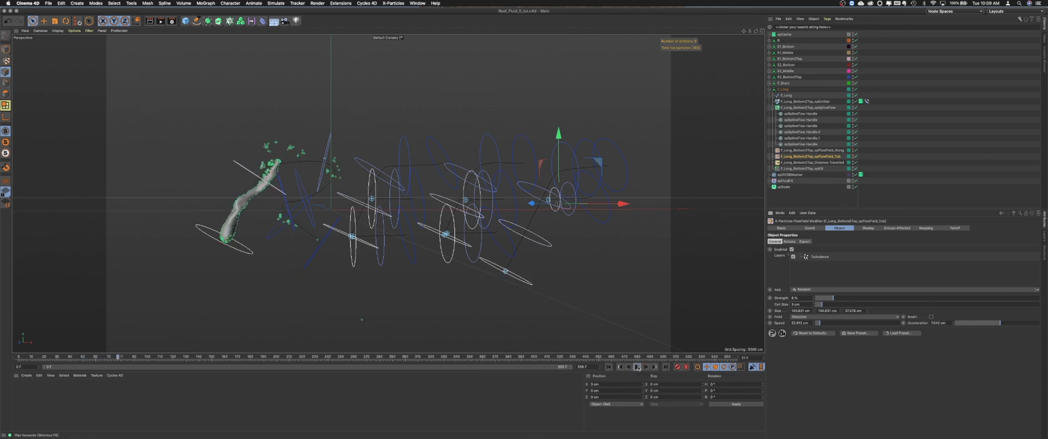
{"action": "left_click", "coordinate": [637, 366]}
Step: Compare the xpFluidFX settings in the other open reef project with those in the current project, including the Accuracy options
{"action": "key", "text": "v"}
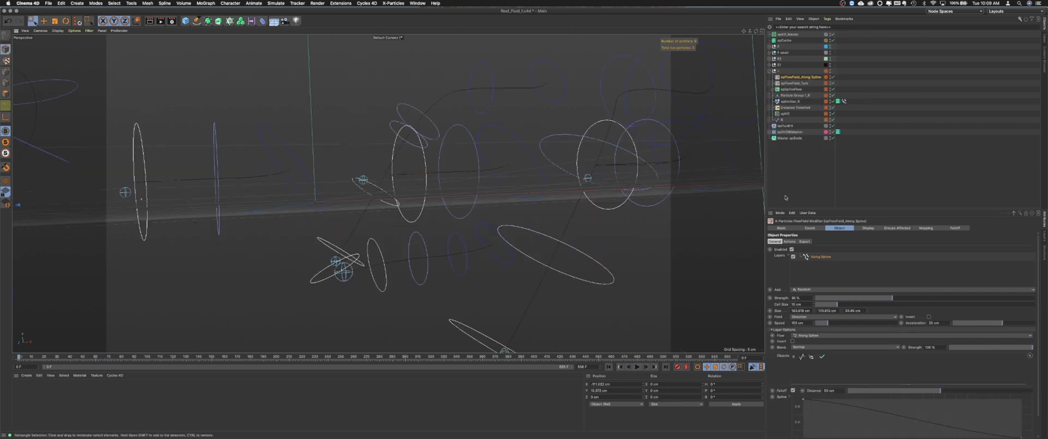
{"action": "left_click", "coordinate": [786, 126]}
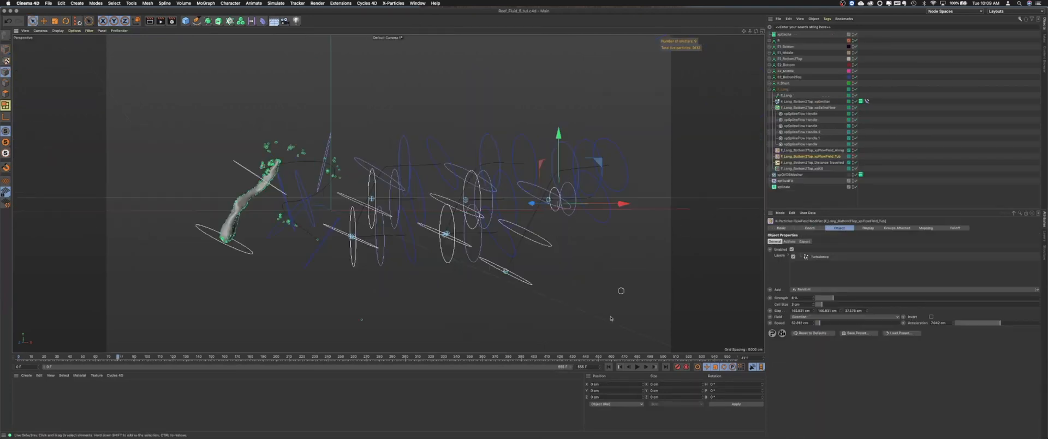
{"action": "left_click", "coordinate": [786, 181]}
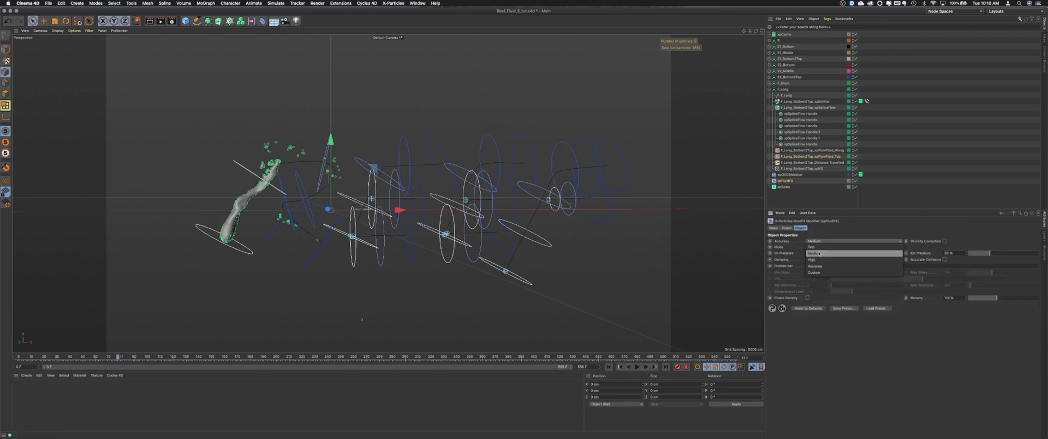
Step: Replay the simulation from the start and stop it once the R has mostly formed
{"action": "left_click", "coordinate": [608, 366]}
{"action": "left_click", "coordinate": [637, 366]}
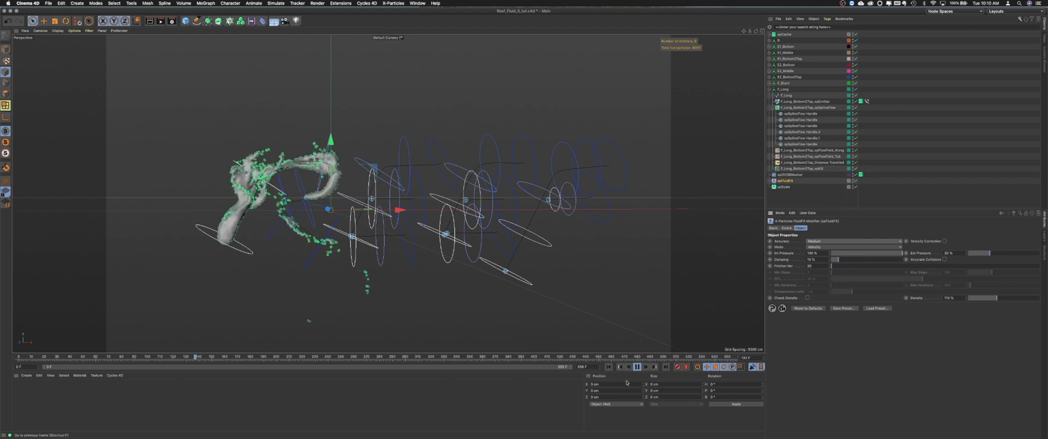
{"action": "left_click", "coordinate": [637, 366]}
Step: Switch off the R layer's toggles in the layer manager, including its view, render, object manager and expression settings
{"action": "left_click", "coordinate": [1043, 235]}
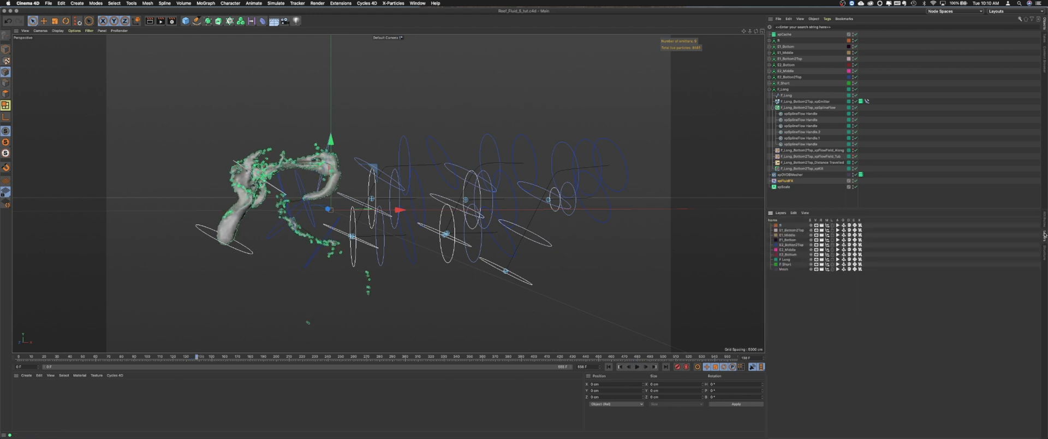
{"action": "left_click", "coordinate": [855, 225]}
{"action": "left_click", "coordinate": [827, 225]}
{"action": "left_click", "coordinate": [821, 225]}
{"action": "left_click", "coordinate": [816, 224]}
{"action": "left_click", "coordinate": [832, 225]}
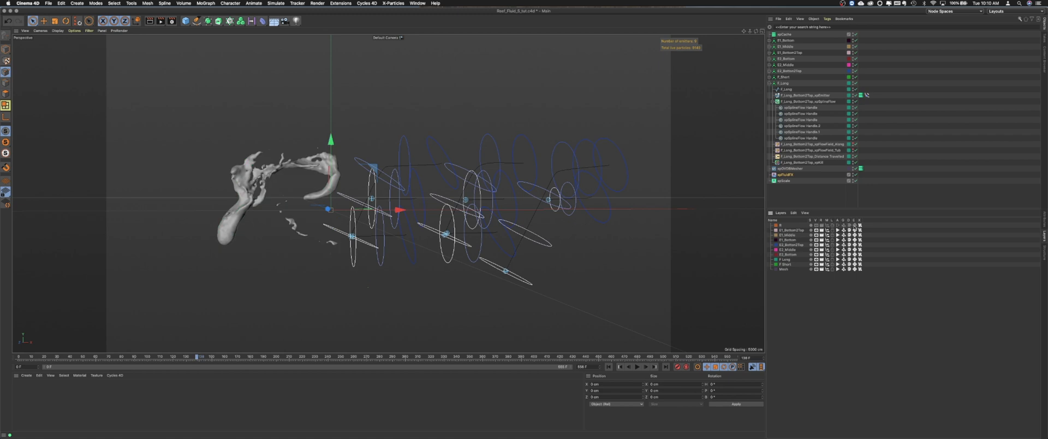
Step: Disable the xpOVDBMesher and simulate from the start until the first E forms, collapsing the F_Long group meanwhile
{"action": "left_click", "coordinate": [610, 367]}
{"action": "left_click", "coordinate": [636, 366]}
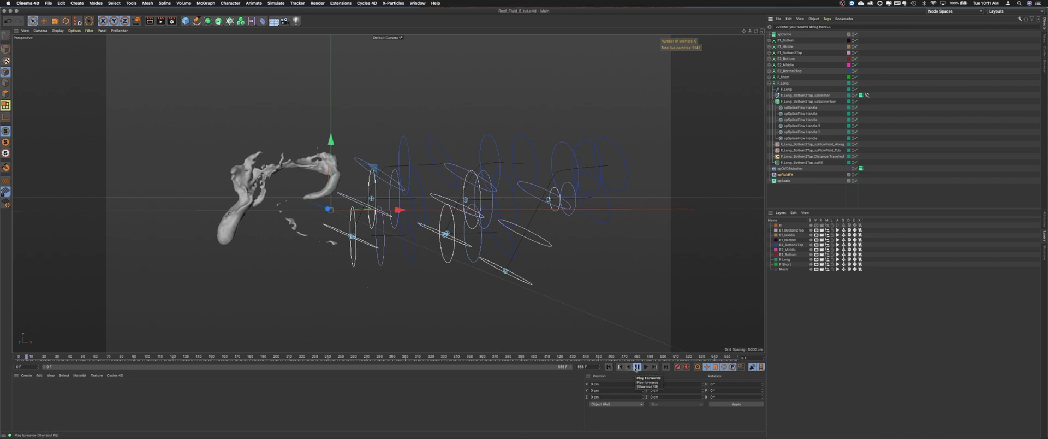
{"action": "left_click", "coordinate": [637, 367]}
{"action": "left_click", "coordinate": [855, 169]}
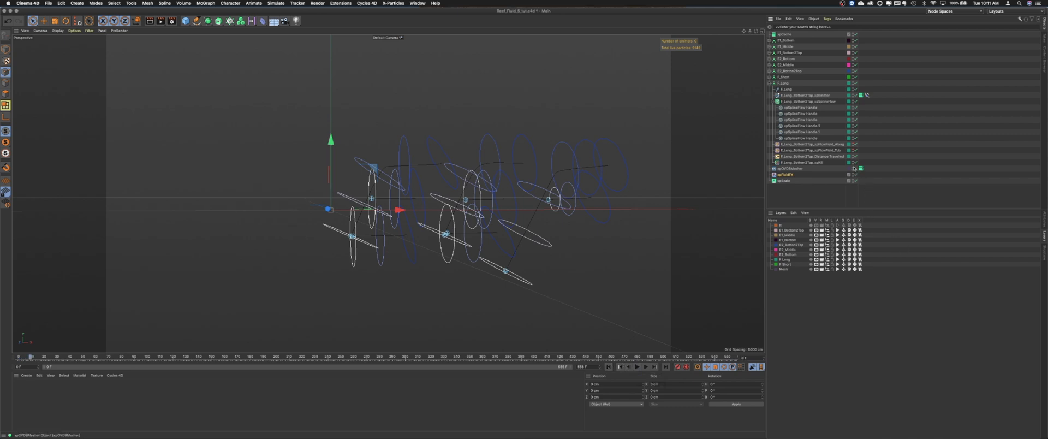
{"action": "left_click", "coordinate": [637, 367]}
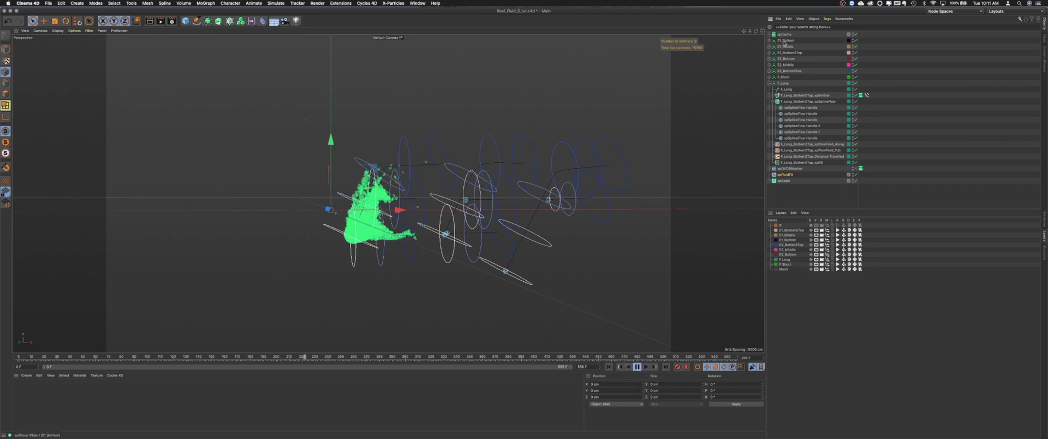
{"action": "left_click", "coordinate": [769, 83]}
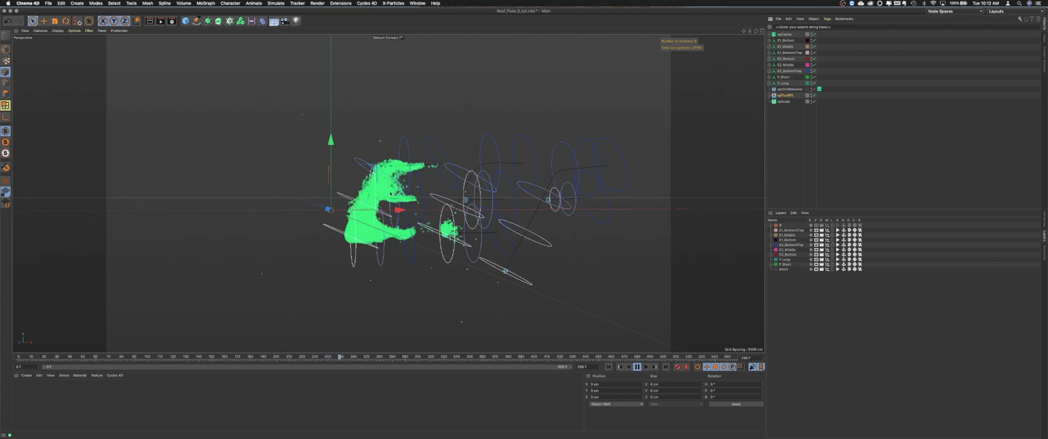
{"action": "left_click", "coordinate": [636, 367]}
Step: Re-enable the xpOVDBMesher and advance the simulation a few frames to examine the first E's mesh up close
{"action": "left_click_drag", "start_coordinate": [385, 189], "coordinate": [363, 190], "text": "alt"}
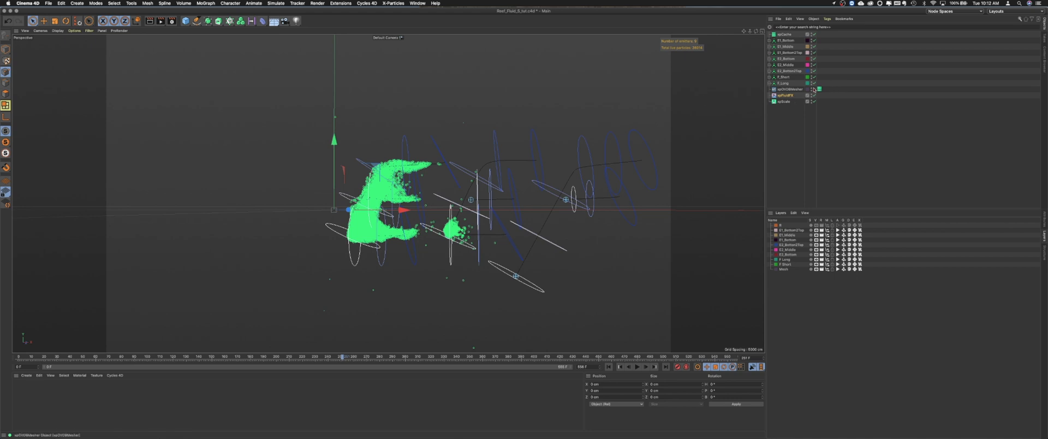
{"action": "right_click_drag", "start_coordinate": [384, 190], "coordinate": [438, 188], "text": "alt"}
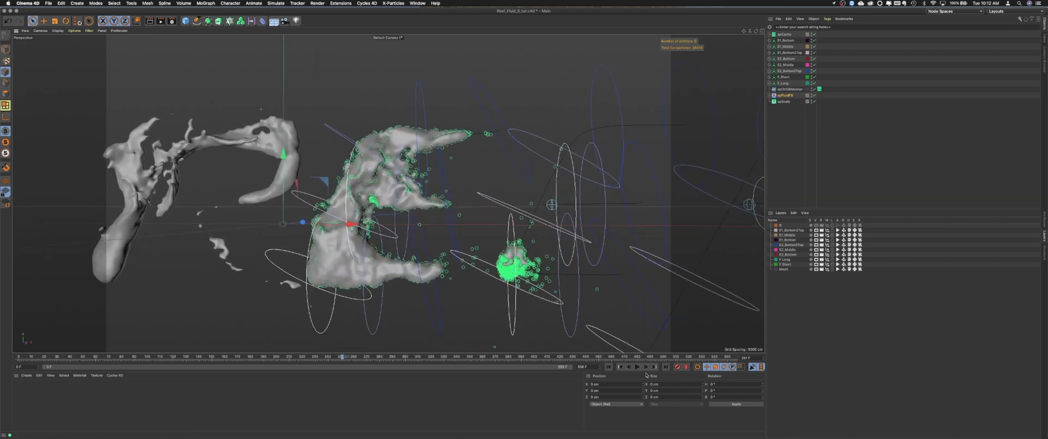
{"action": "left_click", "coordinate": [637, 367]}
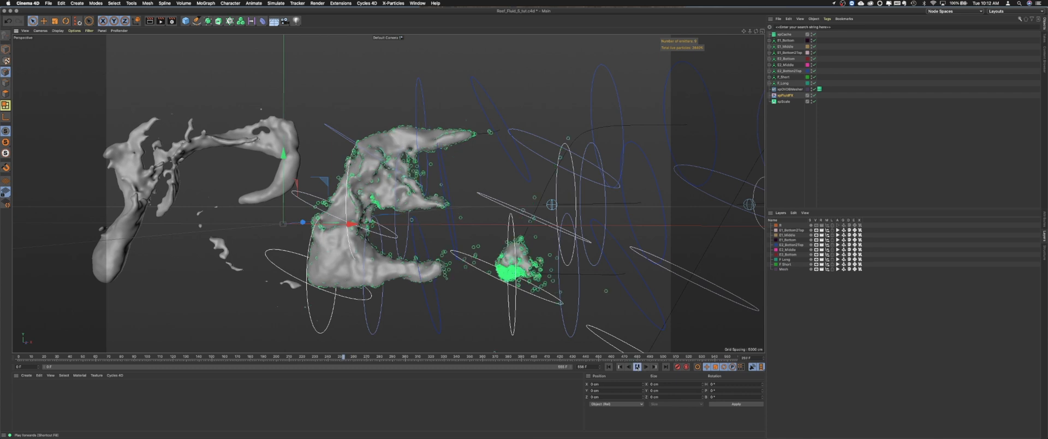
{"action": "left_click", "coordinate": [637, 366]}
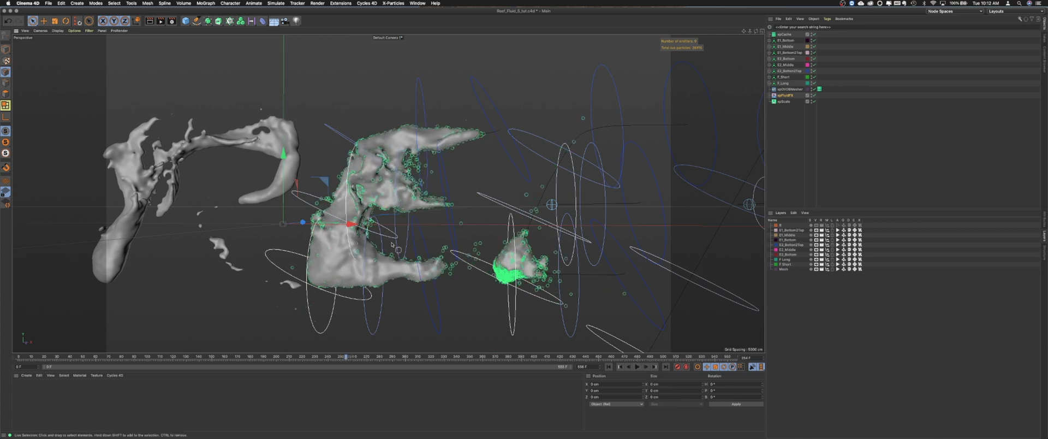
Step: Reduce the Distance of the E1_Middle group's second spline flow handle and set its Towards value to 10 cm
{"action": "left_click", "coordinate": [769, 47]}
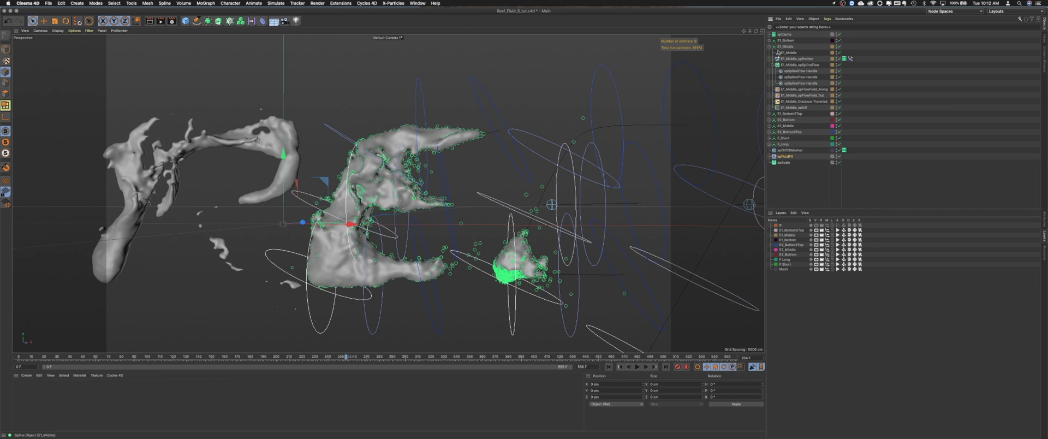
{"action": "left_click", "coordinate": [800, 77]}
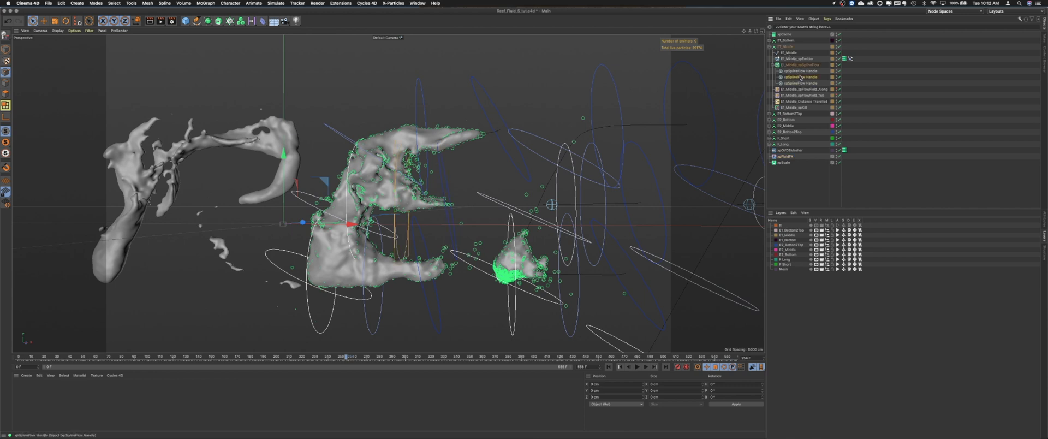
{"action": "left_click", "coordinate": [1043, 223]}
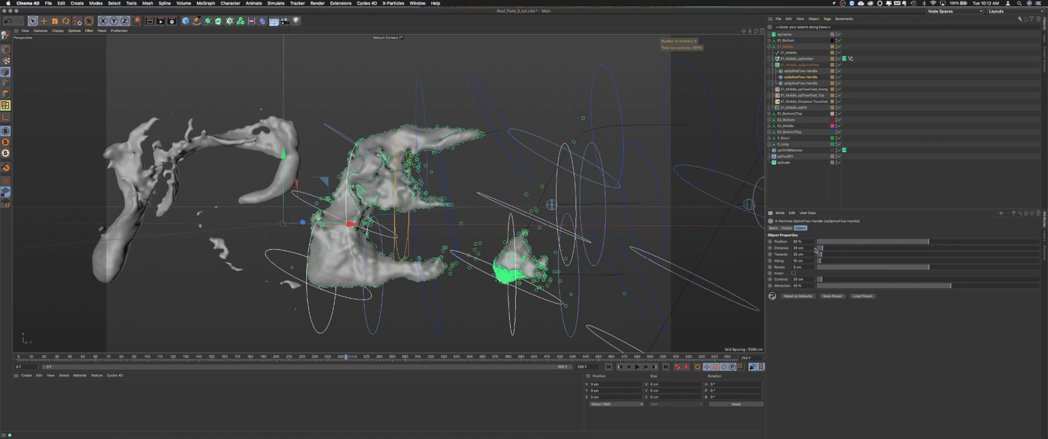
{"action": "left_click_drag", "start_coordinate": [815, 249], "coordinate": [813, 253]}
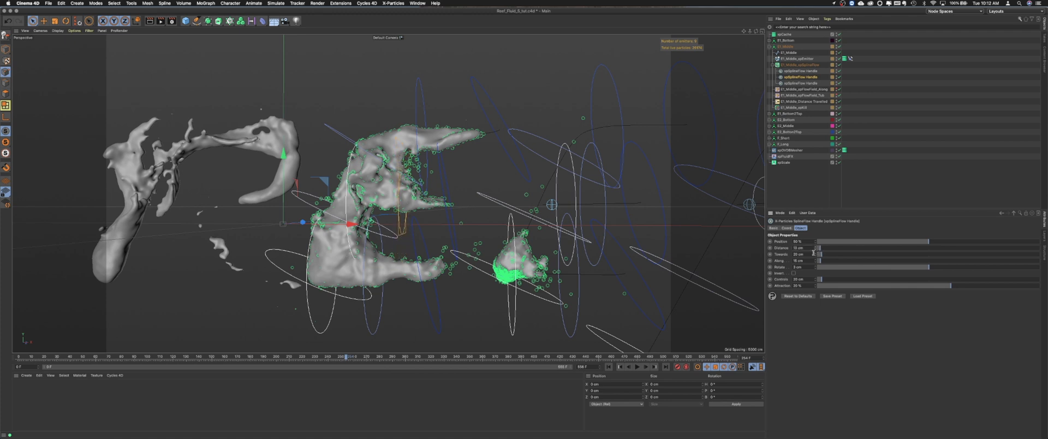
{"action": "double_click", "coordinate": [808, 255]}
{"action": "type", "text": "10"}
Step: Replay the simulation from the start until the first E forms, and examine its middle bar from several angles
{"action": "left_click", "coordinate": [609, 366]}
{"action": "left_click", "coordinate": [636, 366]}
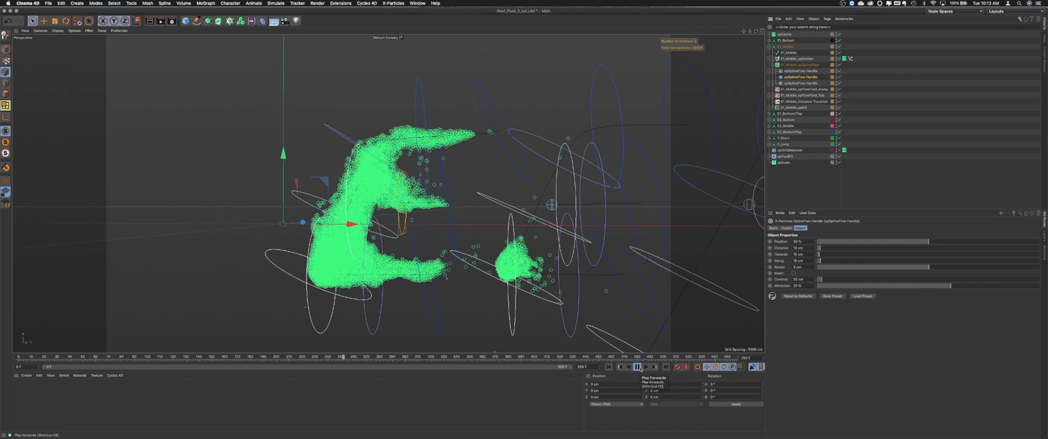
{"action": "left_click", "coordinate": [640, 368]}
{"action": "middle_click_drag", "start_coordinate": [428, 204], "coordinate": [384, 202], "text": "alt"}
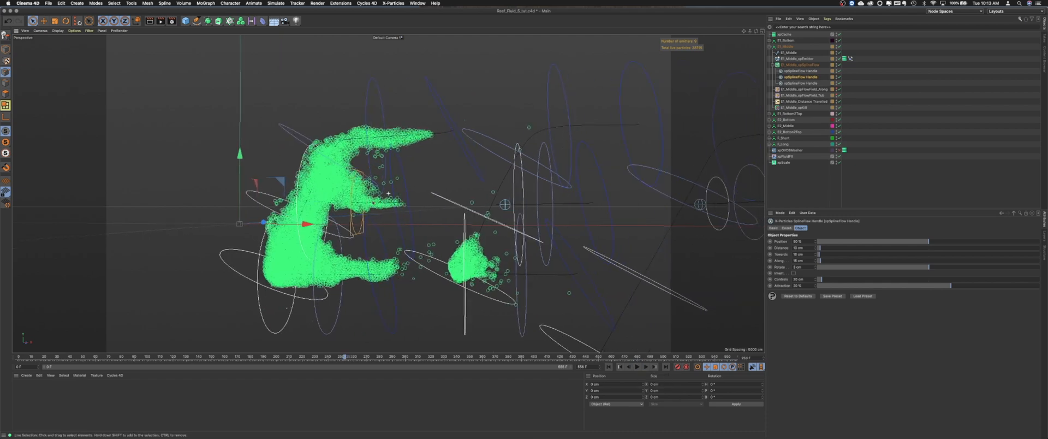
{"action": "mouse_move", "coordinate": [383, 202]}
{"action": "left_mouse_down", "text": "alt"}
{"action": "mouse_move", "coordinate": [413, 201]}
{"action": "mouse_move", "coordinate": [402, 206]}
{"action": "left_mouse_up", "text": "alt"}
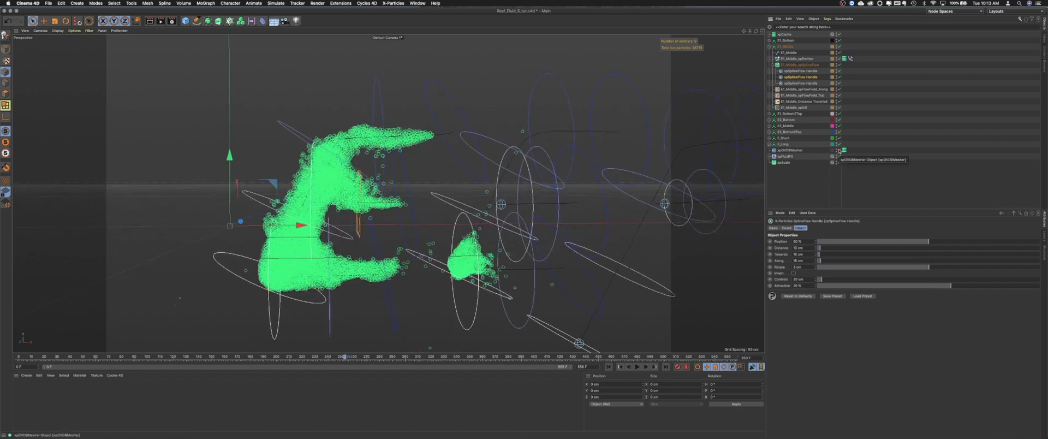
{"action": "middle_click_drag", "start_coordinate": [568, 219], "coordinate": [537, 215], "text": "alt"}
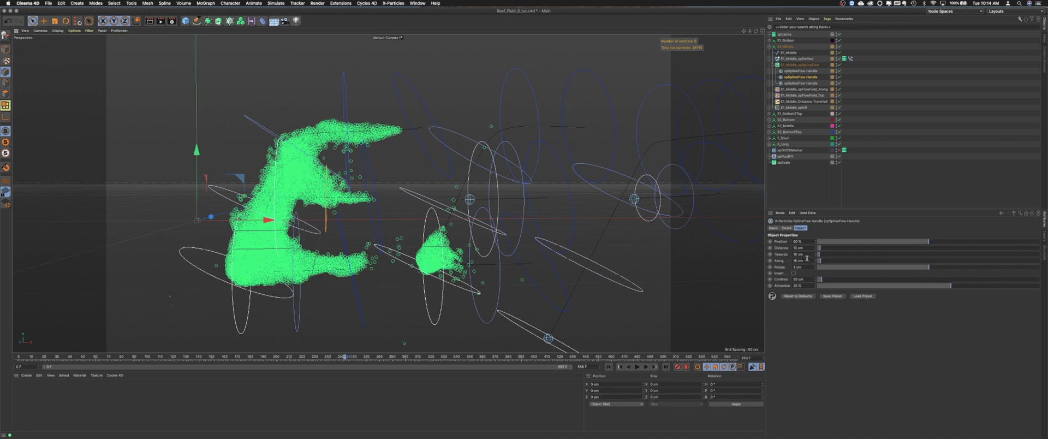
Step: Set the second spline flow handle in the E2_Middle group to a Distance of 15 cm and a Towards value of 10 cm
{"action": "left_click", "coordinate": [770, 47]}
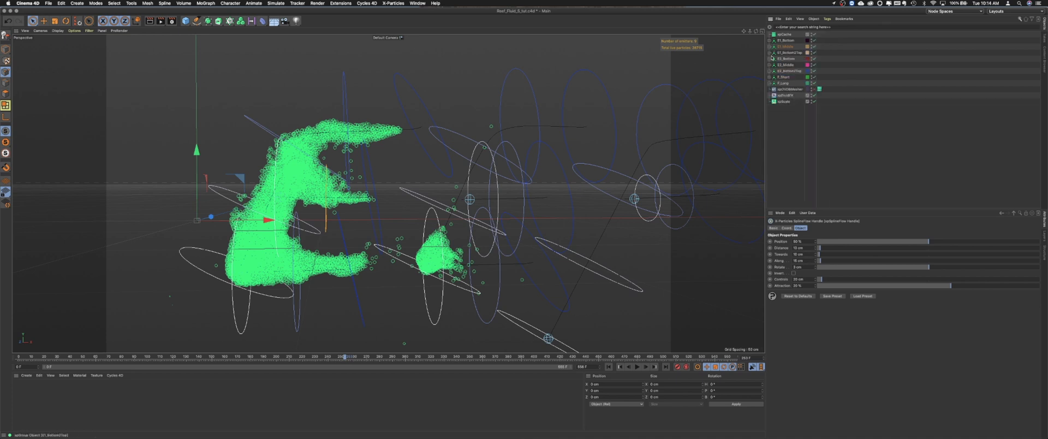
{"action": "left_click", "coordinate": [769, 64]}
{"action": "left_click", "coordinate": [790, 95]}
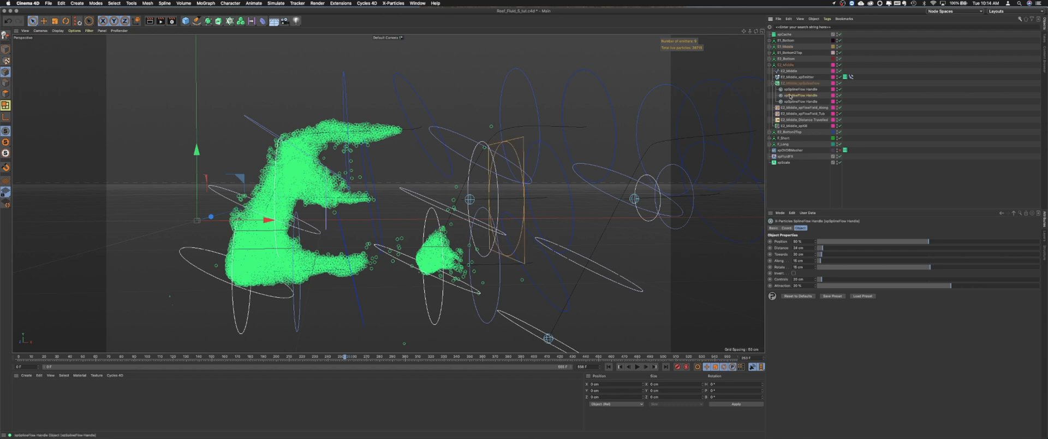
{"action": "double_click", "coordinate": [808, 248]}
{"action": "type", "text": "15"}
{"action": "double_click", "coordinate": [804, 254]}
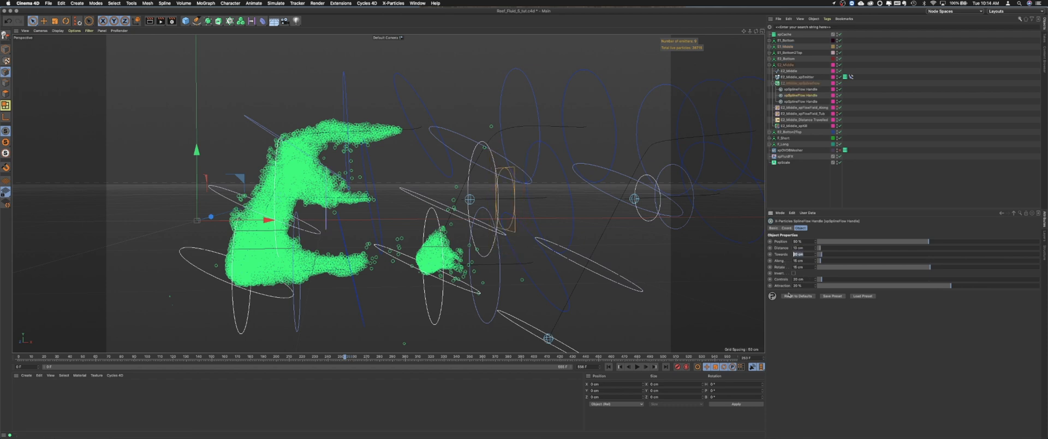
{"action": "type", "text": "1"}
{"action": "middle_click_drag", "start_coordinate": [653, 229], "coordinate": [601, 213], "text": "alt"}
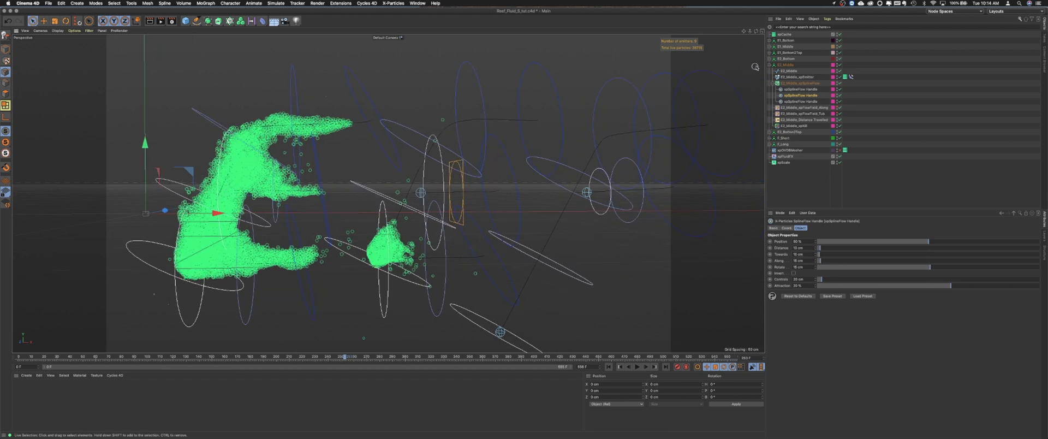
{"action": "left_click", "coordinate": [770, 65]}
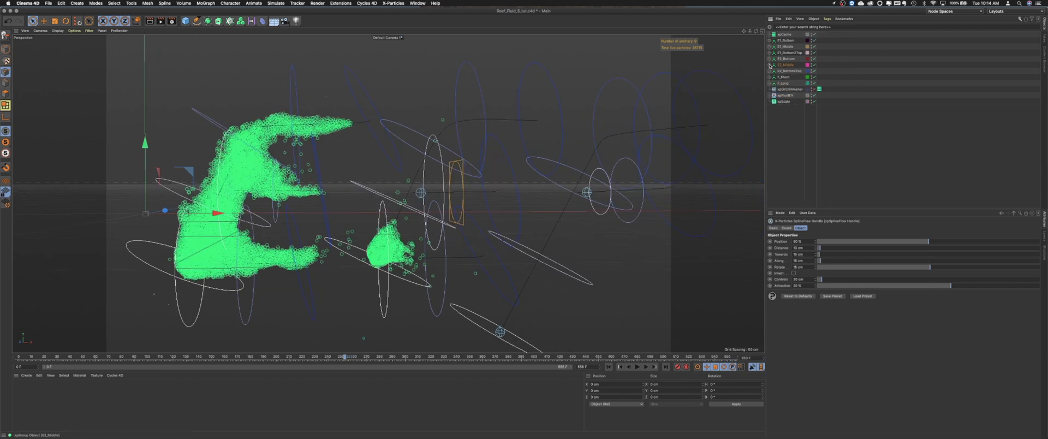
Step: Solo the F_Long and F_Short layers and play the simulation until the letter F forms
{"action": "left_click", "coordinate": [1044, 236]}
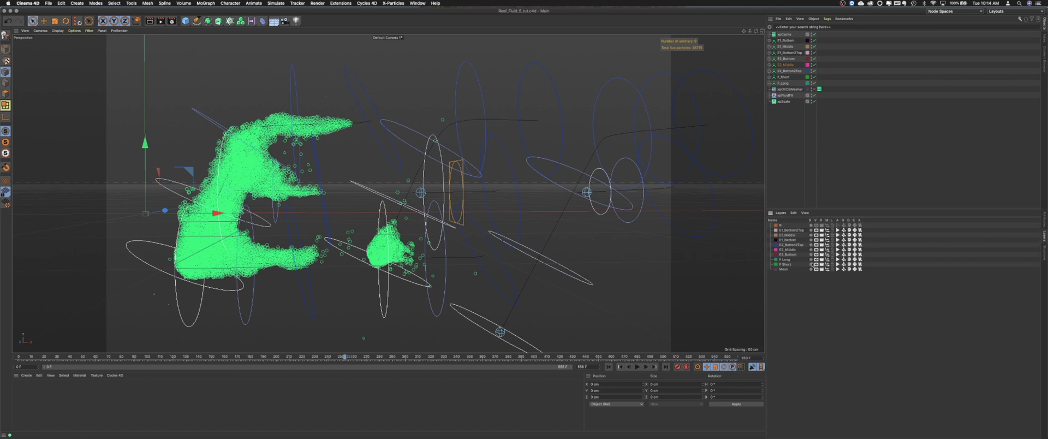
{"action": "left_click", "coordinate": [811, 260]}
{"action": "left_click", "coordinate": [811, 264]}
{"action": "middle_click_drag", "start_coordinate": [640, 178], "coordinate": [547, 159], "text": "alt"}
{"action": "left_click", "coordinate": [636, 366]}
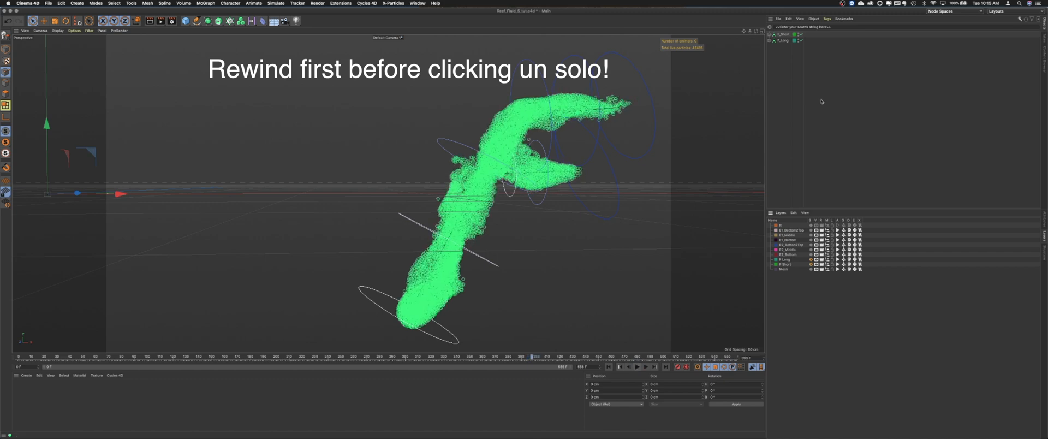
Step: Turn off soloing for the F layers and re-enable the R layer so that every letter is active
{"action": "left_click", "coordinate": [811, 264]}
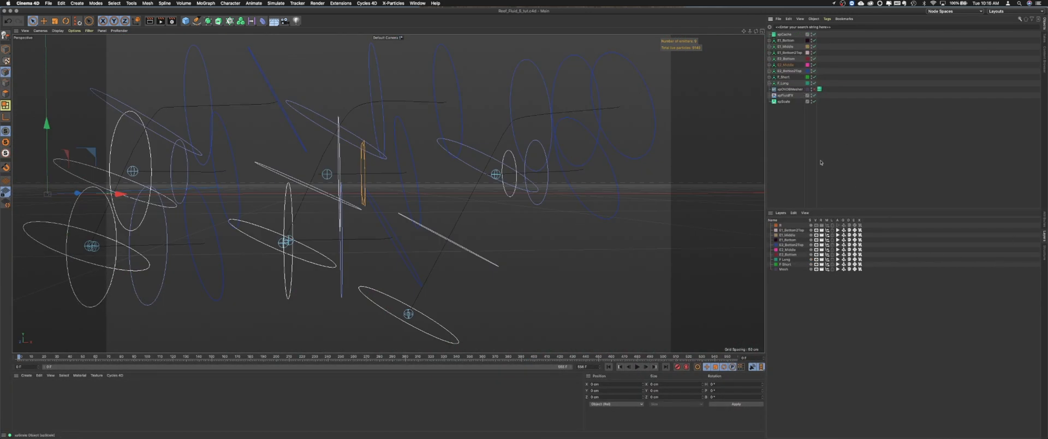
{"action": "left_click", "coordinate": [816, 225]}
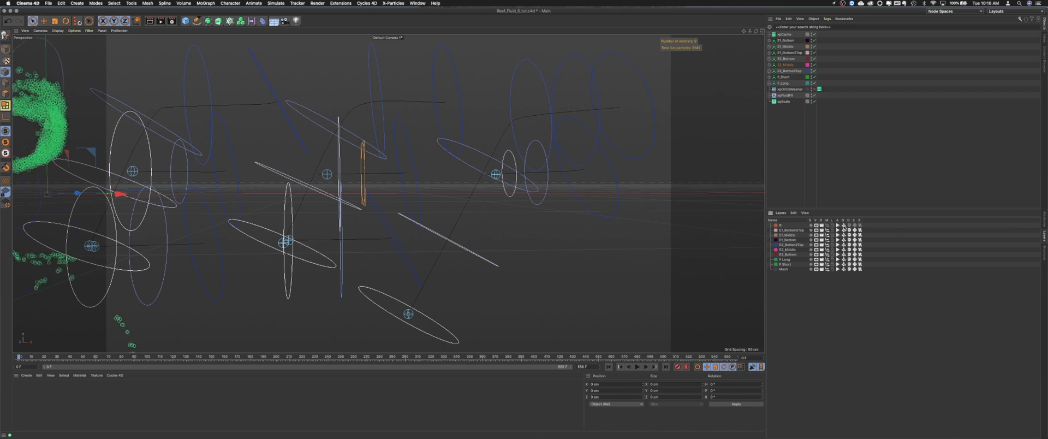
{"action": "left_click", "coordinate": [855, 225]}
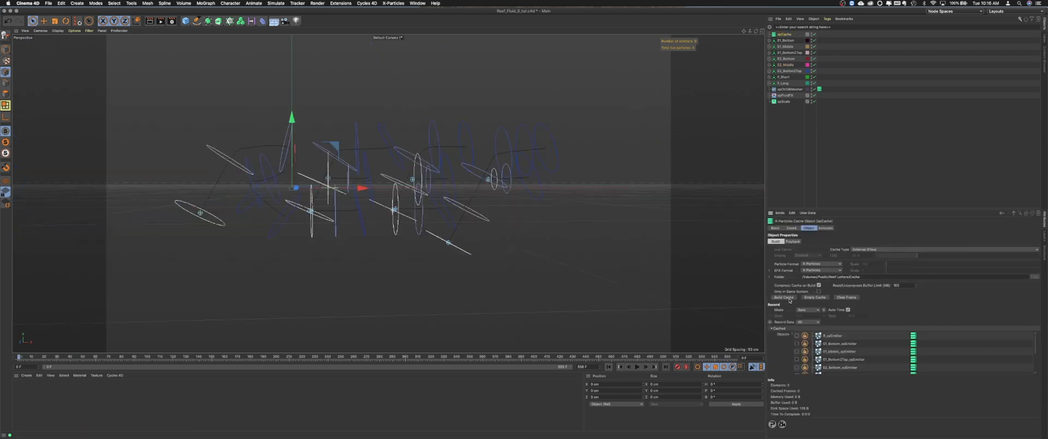
Step: Build the cache of all the letters' emitters with the xpCache object
{"action": "left_click", "coordinate": [783, 297]}
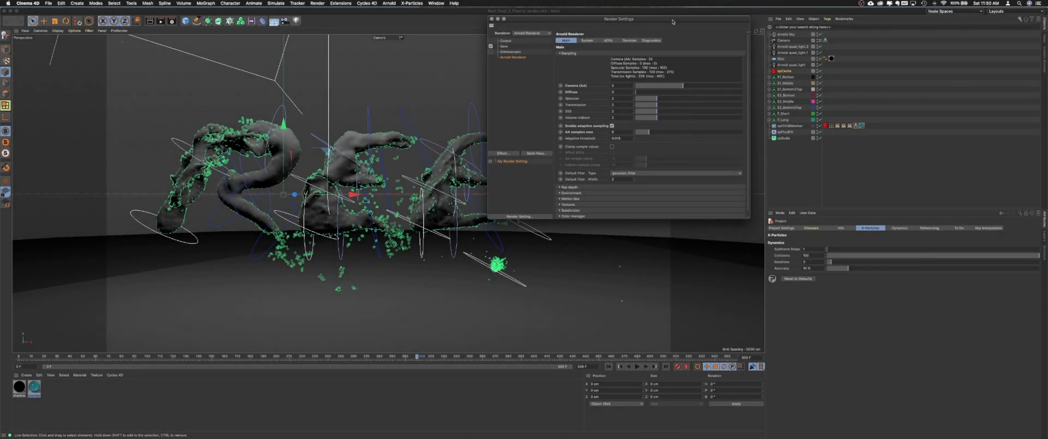
Step: Review the Arnold Renderer sampling values and the output size and frame range in the render settings
{"action": "left_click_drag", "start_coordinate": [673, 22], "coordinate": [680, 52]}
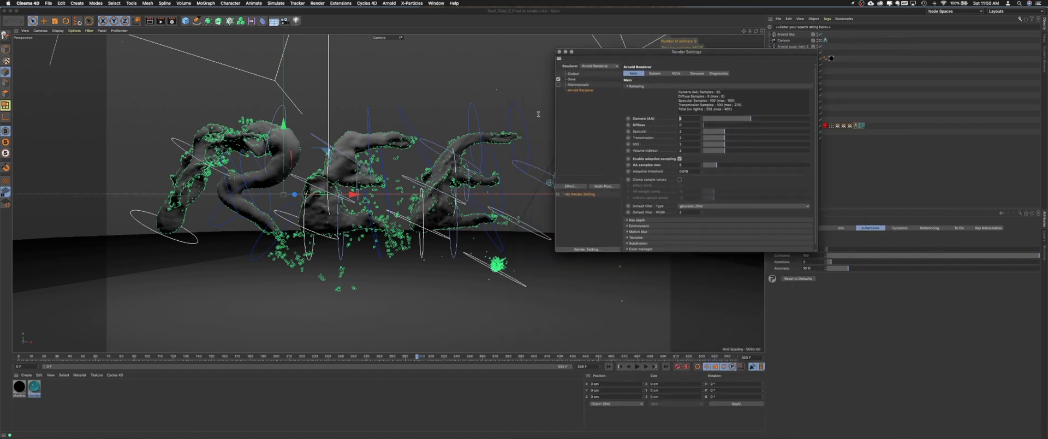
{"action": "left_click", "coordinate": [687, 126]}
{"action": "left_click_drag", "start_coordinate": [709, 52], "coordinate": [714, 49]}
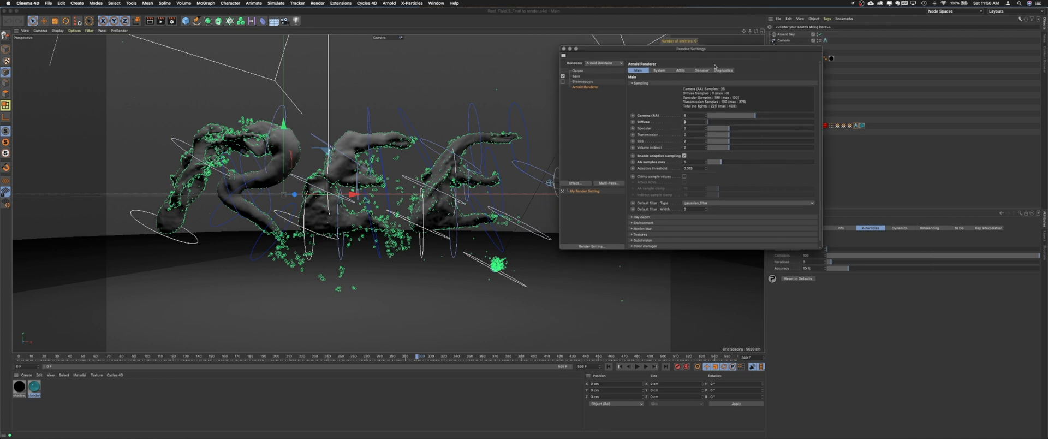
{"action": "left_click", "coordinate": [577, 70]}
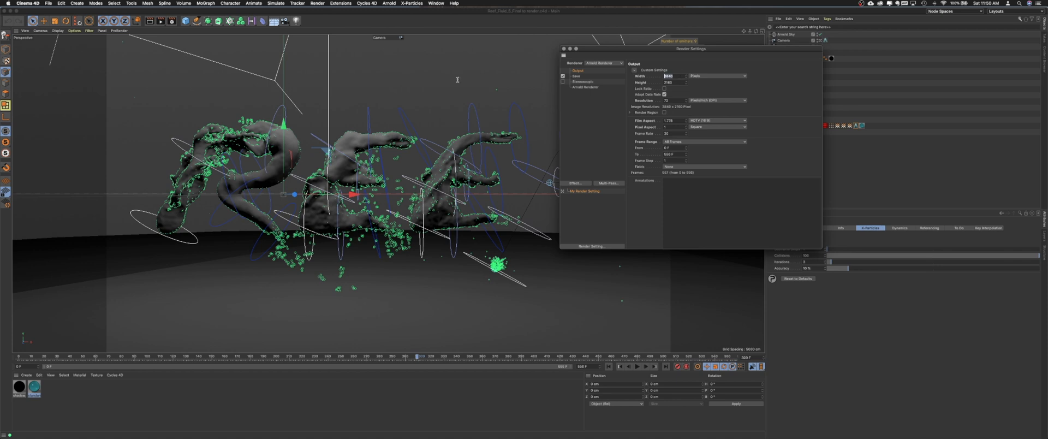
{"action": "left_click", "coordinate": [585, 81]}
{"action": "left_click", "coordinate": [585, 87]}
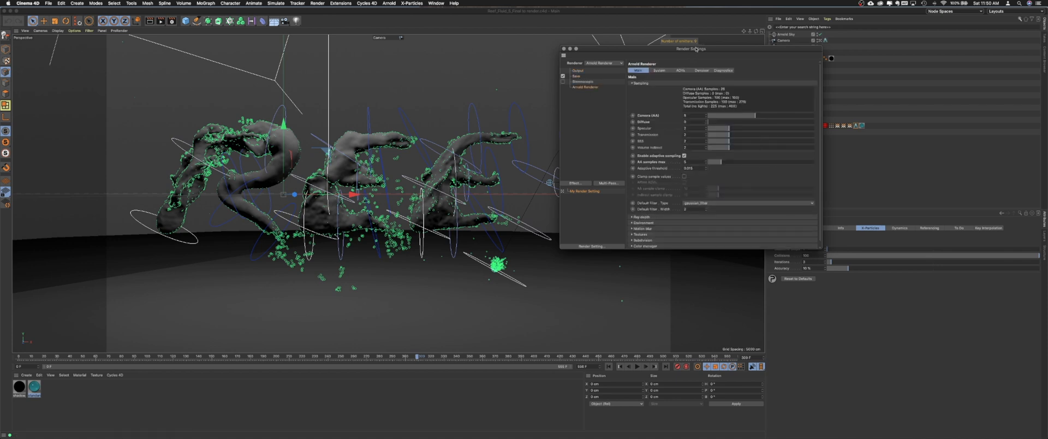
{"action": "left_click_drag", "start_coordinate": [697, 48], "coordinate": [720, 56]}
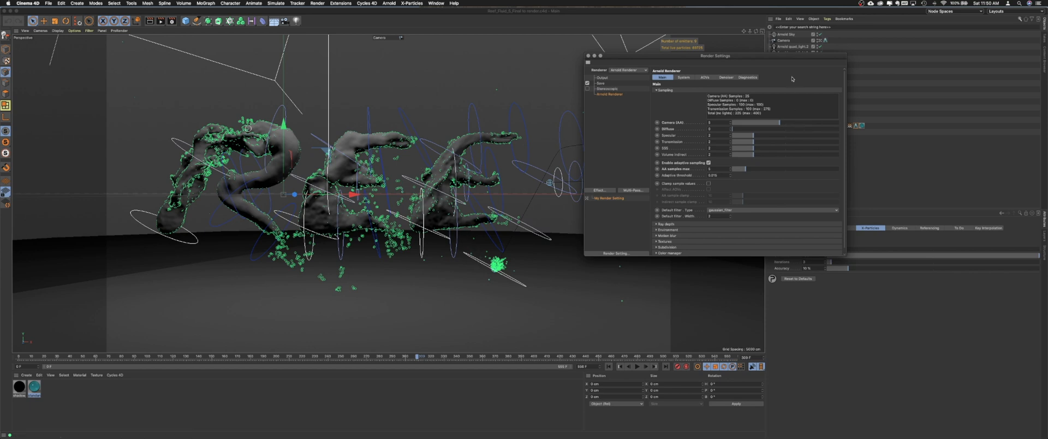
Step: Move the render settings clear of the model and examine the meshed REEF letters up close from the side
{"action": "left_click_drag", "start_coordinate": [795, 61], "coordinate": [783, 166]}
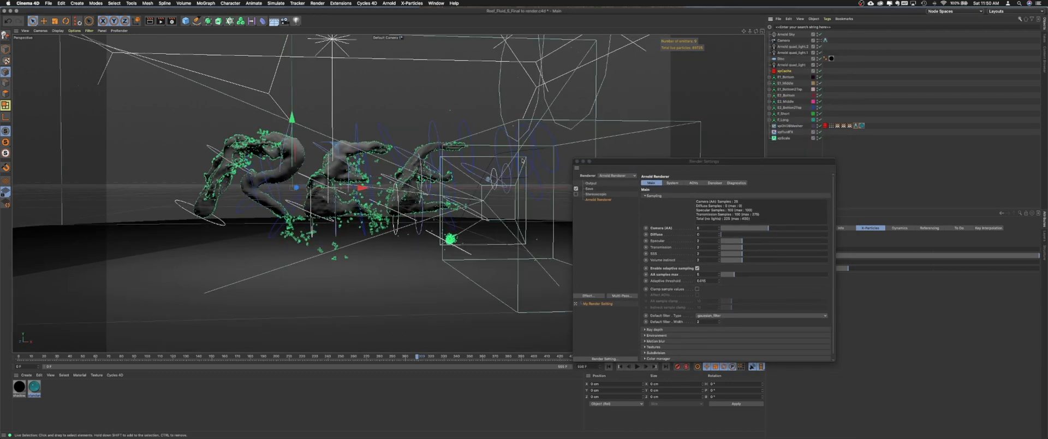
{"action": "right_click_drag", "start_coordinate": [255, 175], "coordinate": [399, 180], "text": "alt"}
{"action": "mouse_move", "coordinate": [399, 180]}
{"action": "left_mouse_down", "text": "alt"}
{"action": "mouse_move", "coordinate": [377, 183]}
{"action": "mouse_move", "coordinate": [396, 177]}
{"action": "left_mouse_up", "text": "alt"}
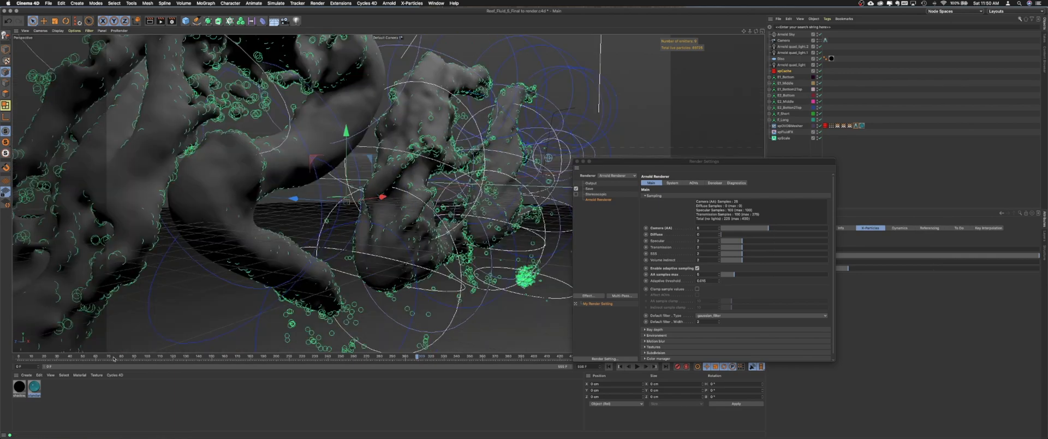